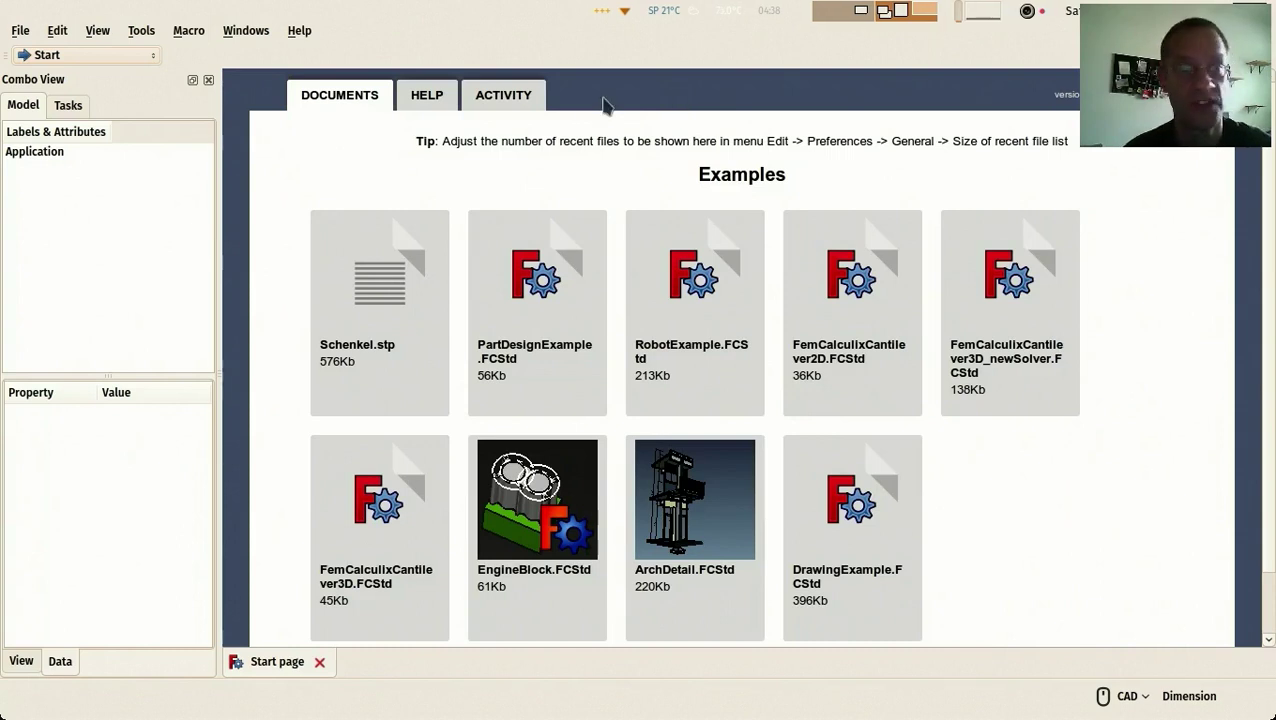
Browse the Start page's Help and Activity pages, returning each time to the examples list
scroll(605, 103, "down", 1)
scroll(605, 103, "up", 1)
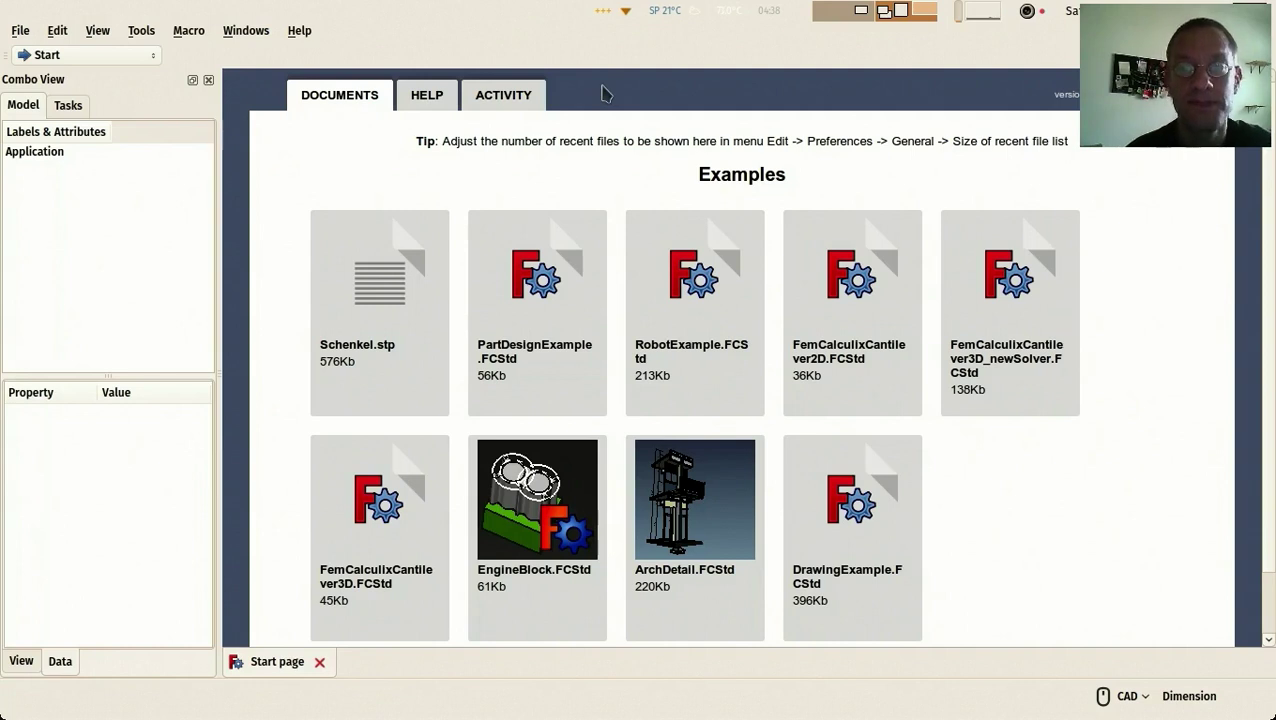
scroll(655, 212, "down", 1)
scroll(655, 212, "up", 1)
scroll(650, 194, "down", 1)
scroll(650, 194, "up", 1)
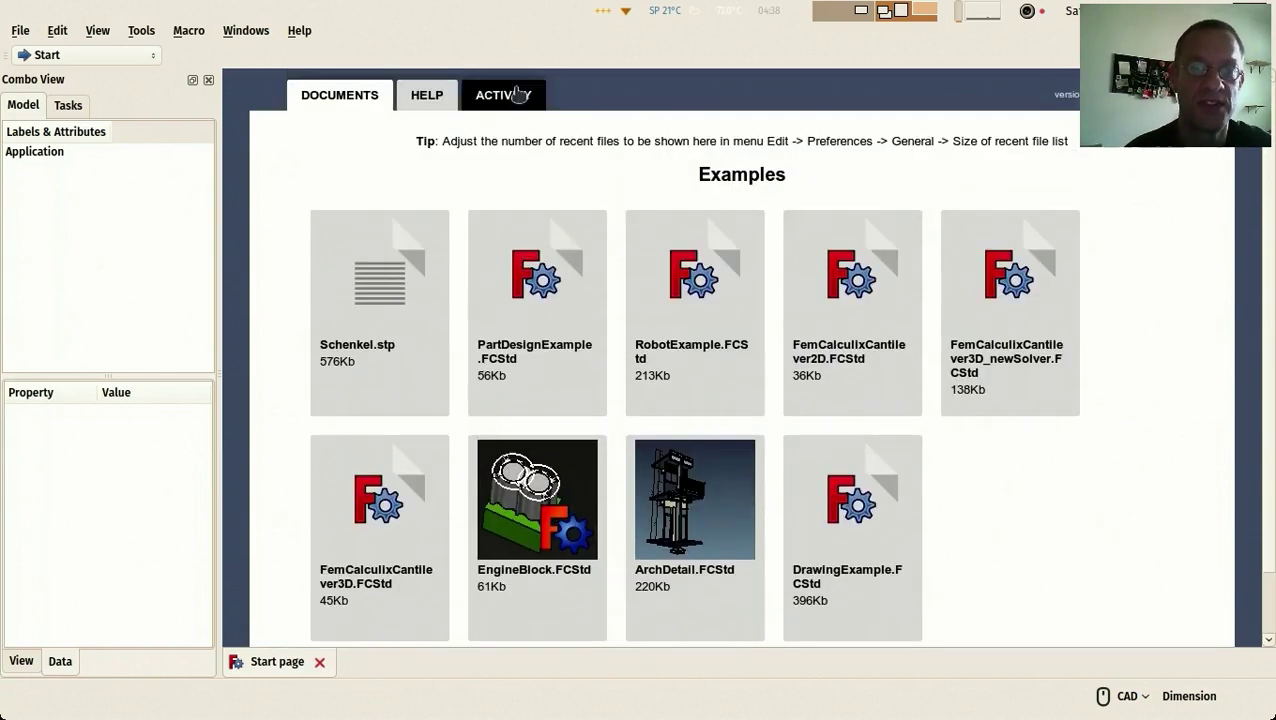
left_click(427, 95)
left_click(326, 100)
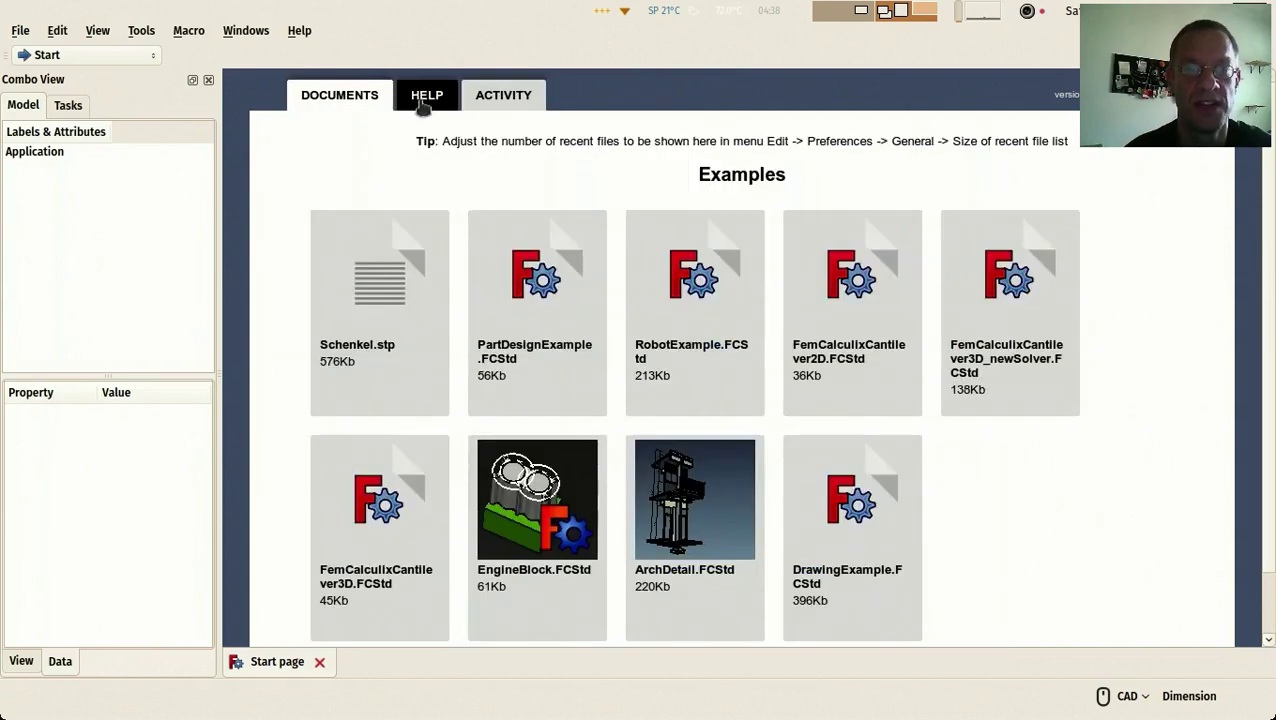
left_click(472, 99)
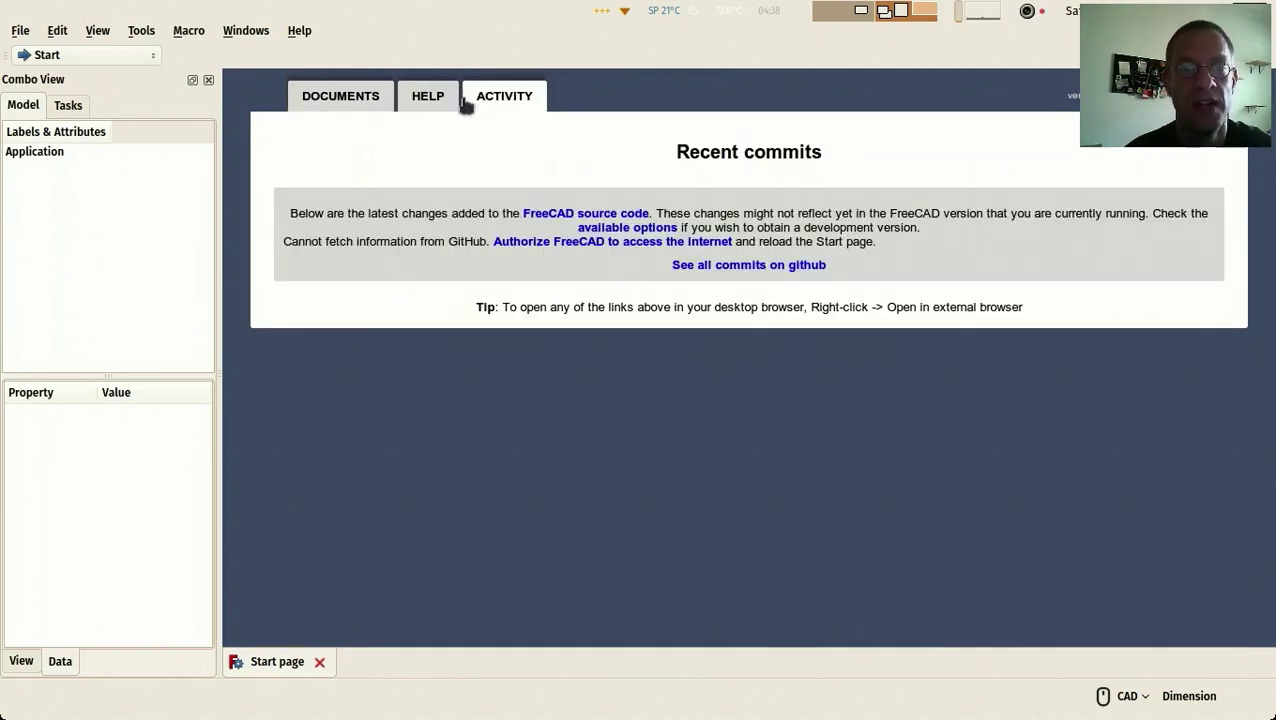
left_click(449, 99)
left_click(348, 108)
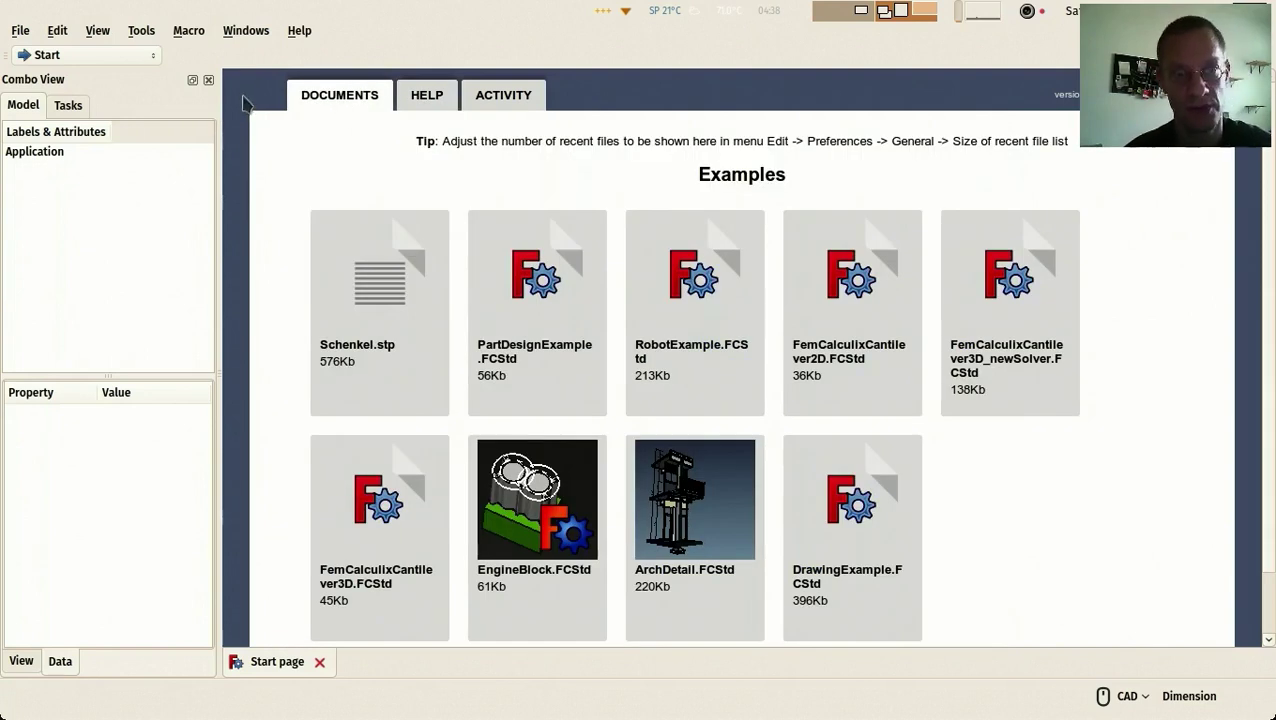
Glance at the Tools menu, then bring up the workbench selector list
left_click(137, 33)
left_click(137, 33)
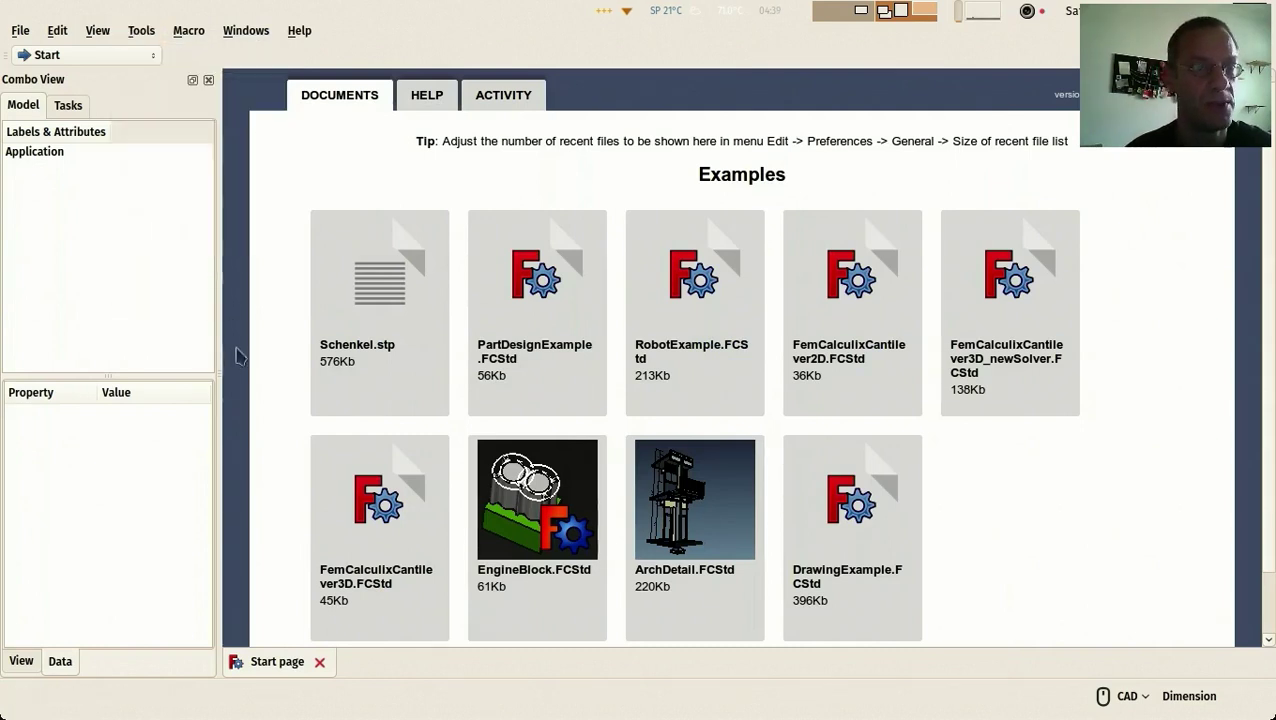
left_click(96, 55)
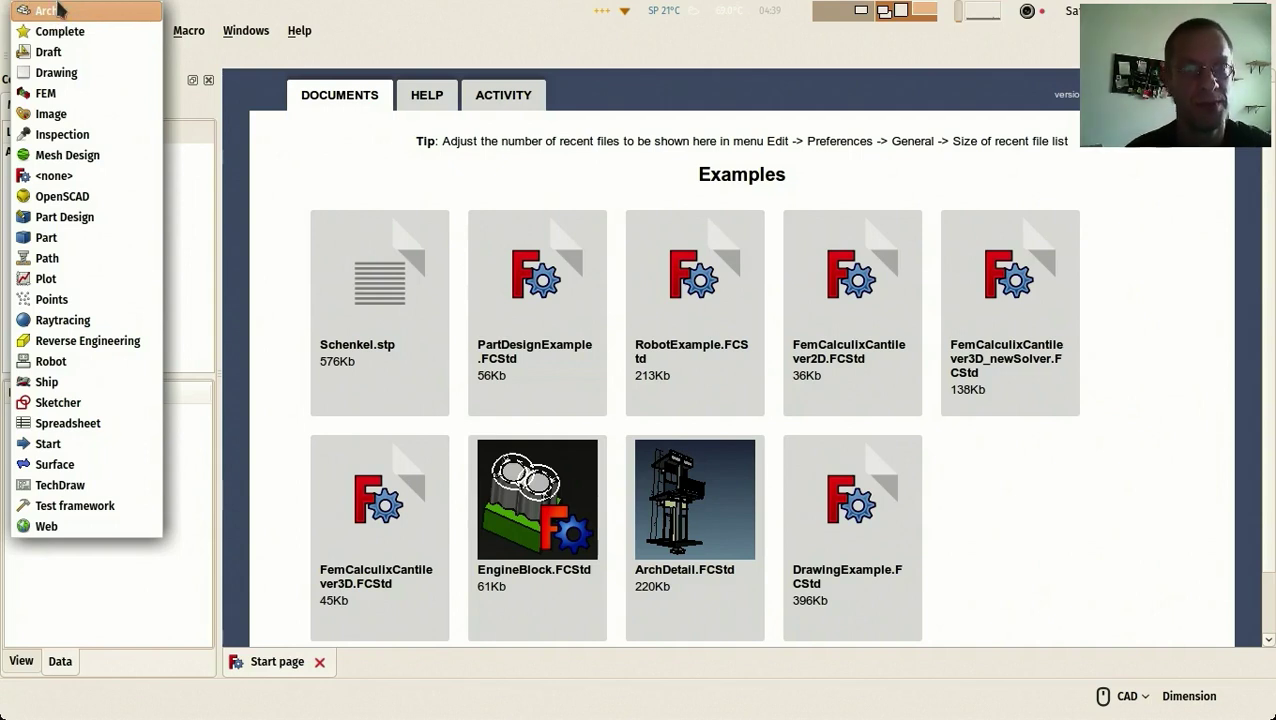
Install the BIM workbench from the Addon manager, accepting its warning, then close the manager
left_click(265, 95)
left_click(144, 32)
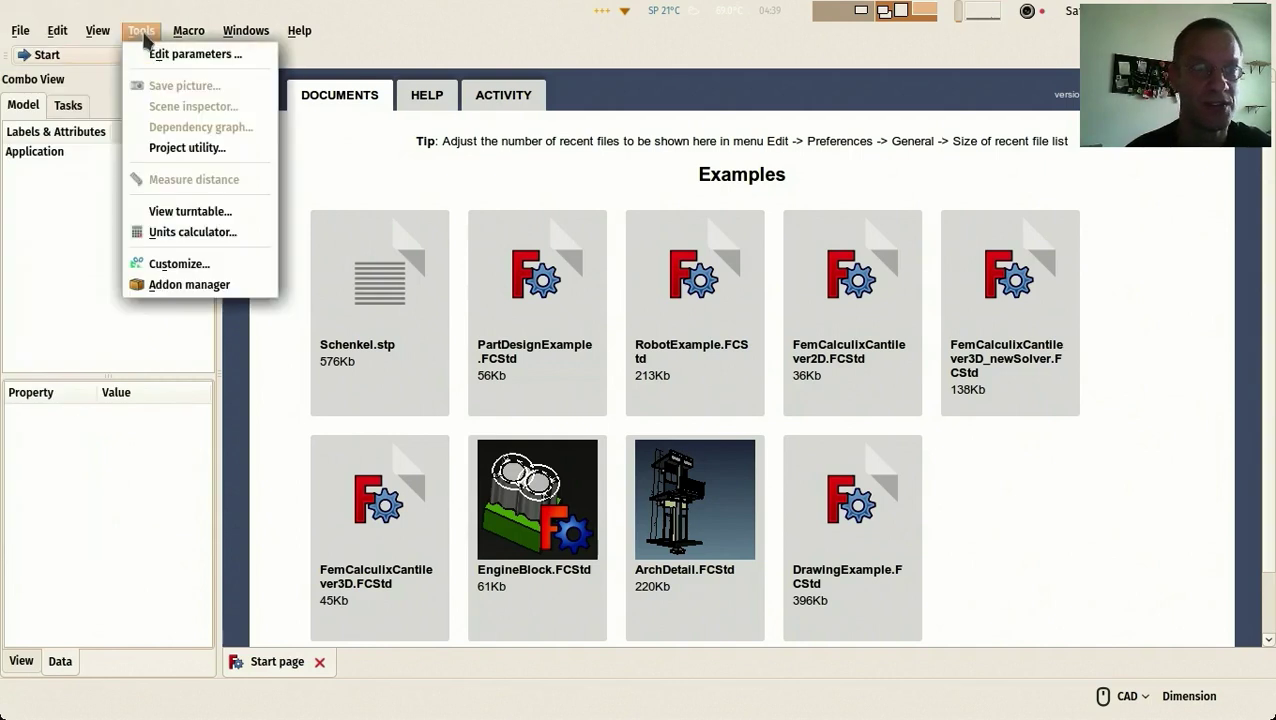
left_click(158, 287)
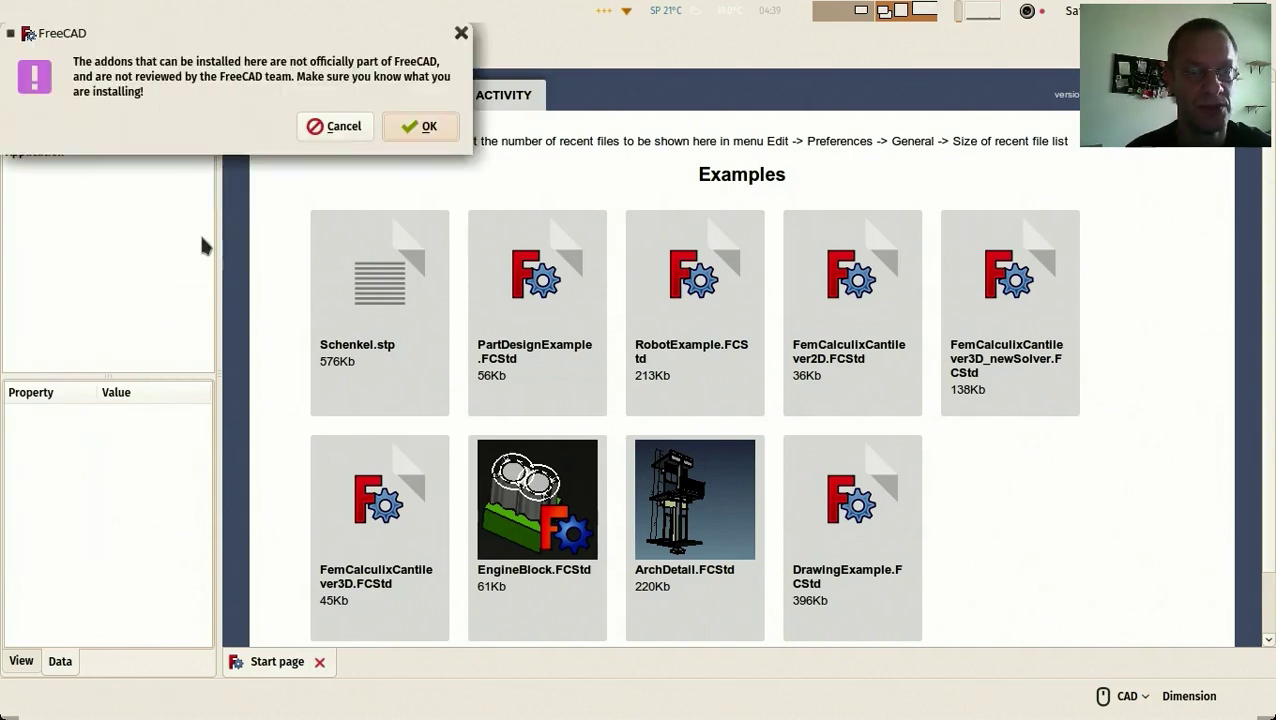
left_click_drag(365, 45, 520, 165)
left_click(584, 262)
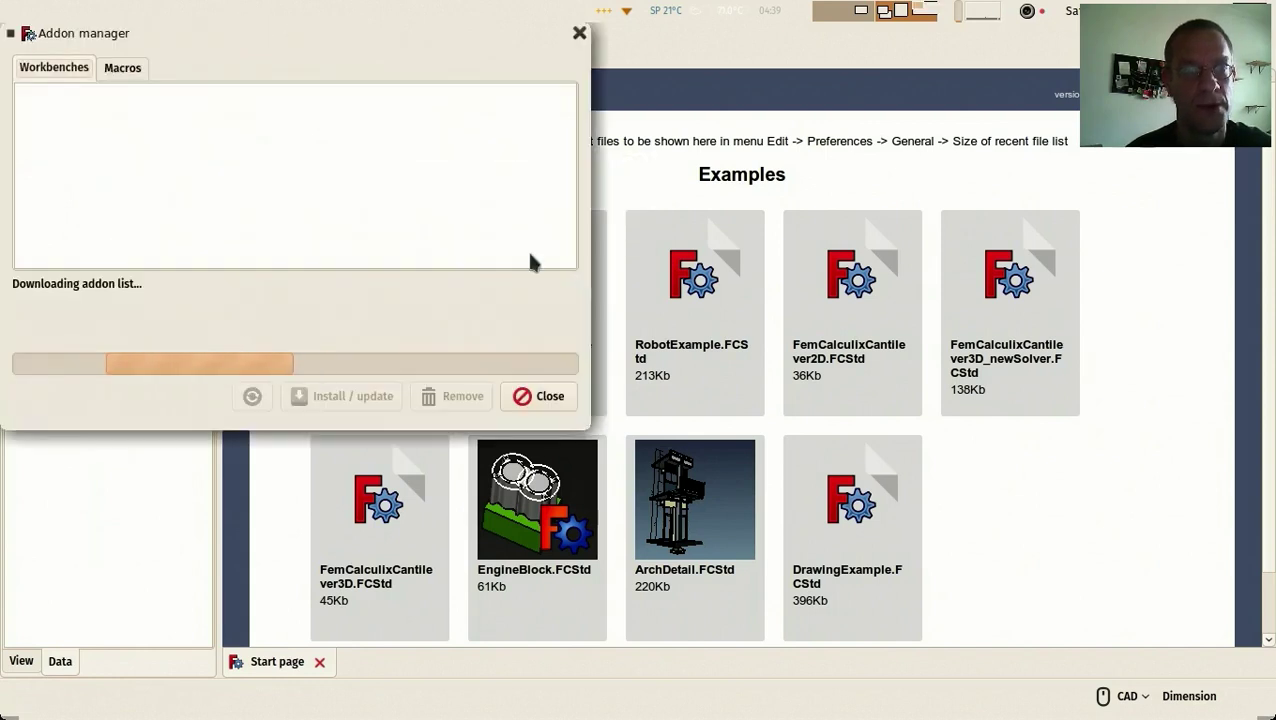
left_click_drag(248, 37, 356, 113)
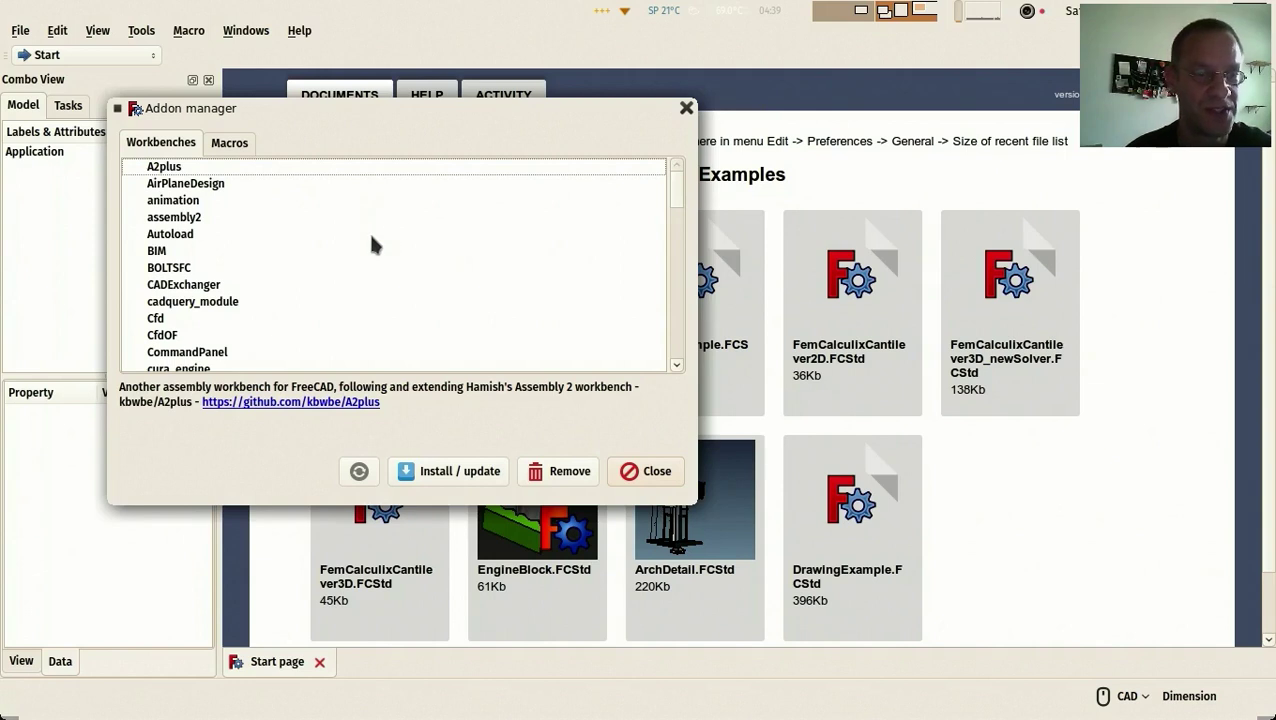
left_click(156, 253)
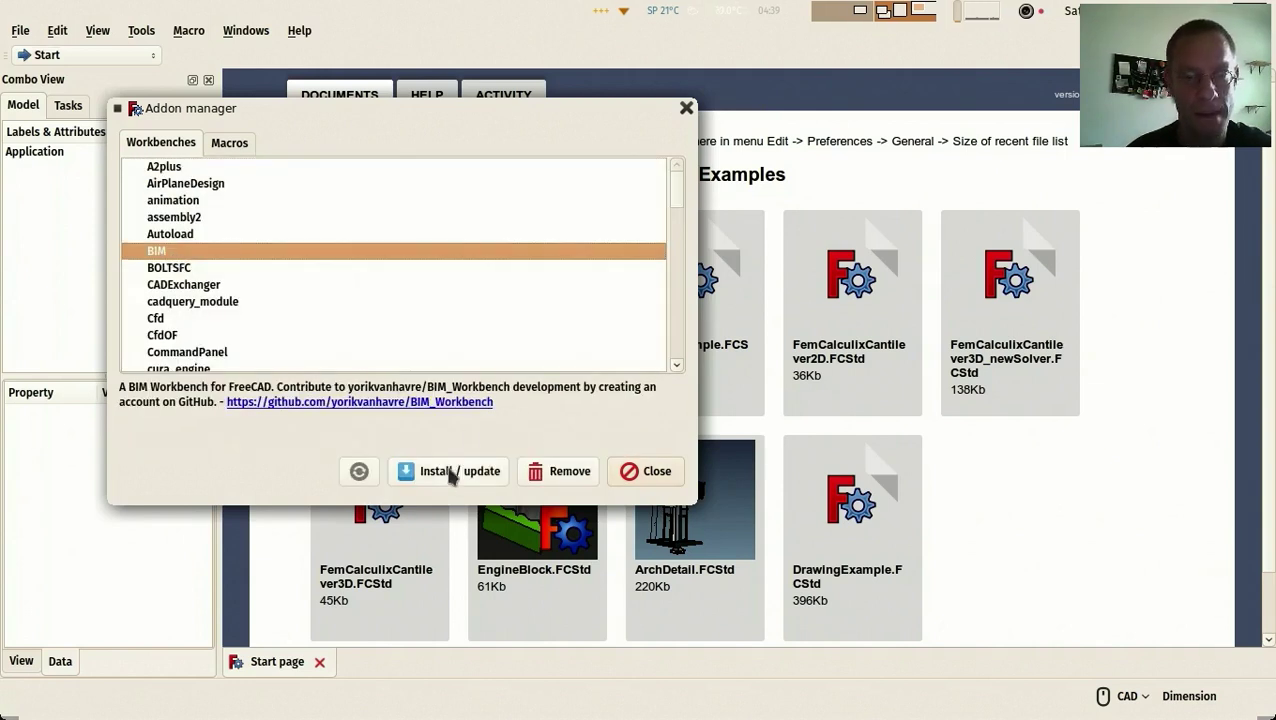
left_click(447, 471)
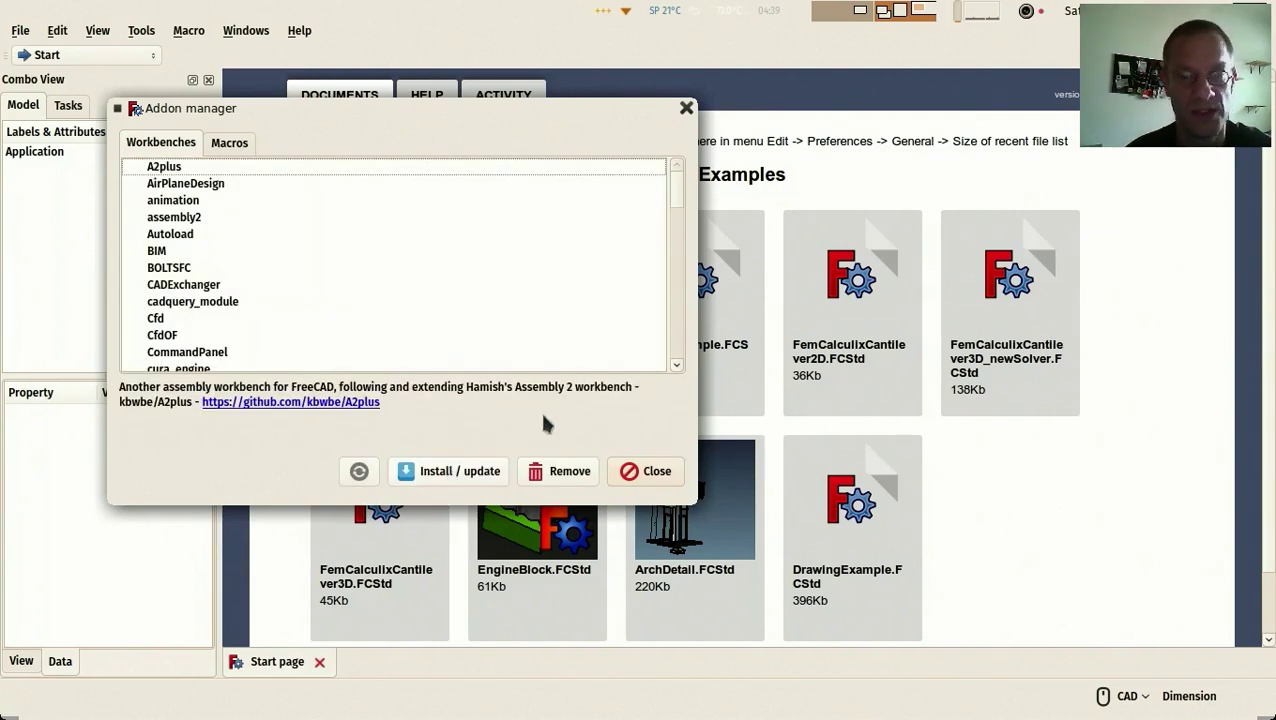
left_click(644, 471)
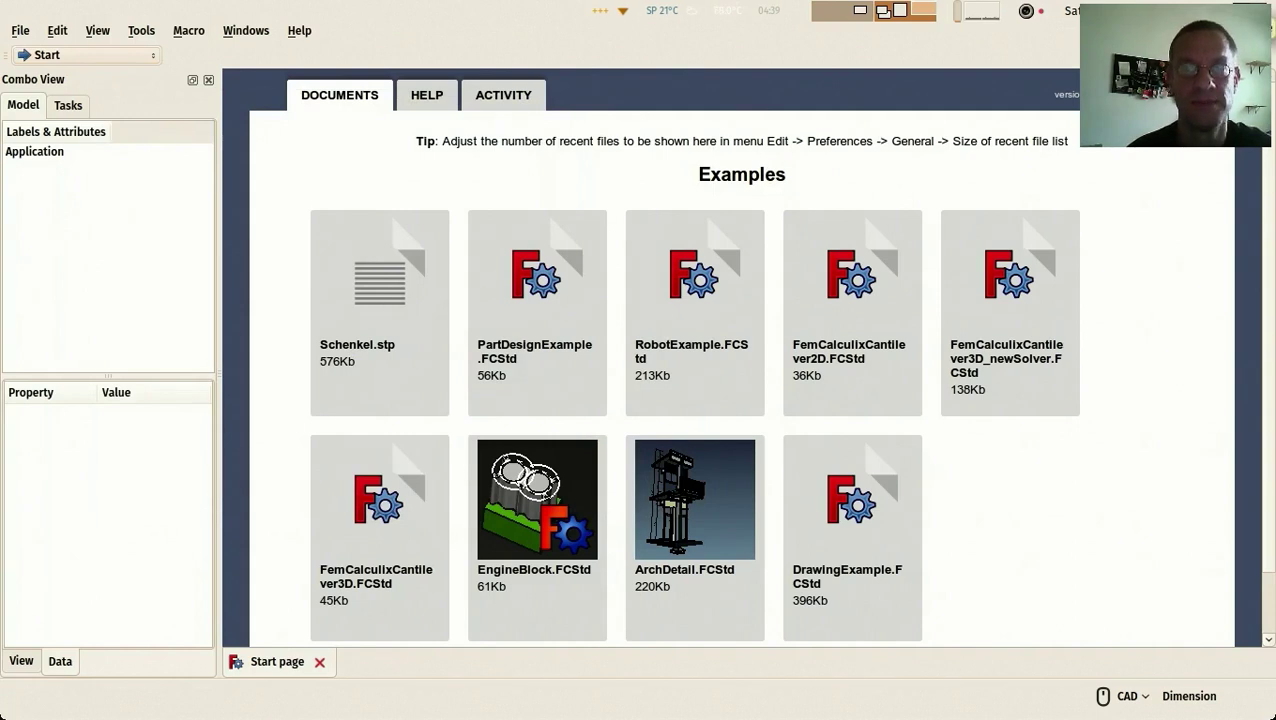
Switch to the BIM workbench and accept its Welcome dialog to reach BIM Setup
left_click(60, 56)
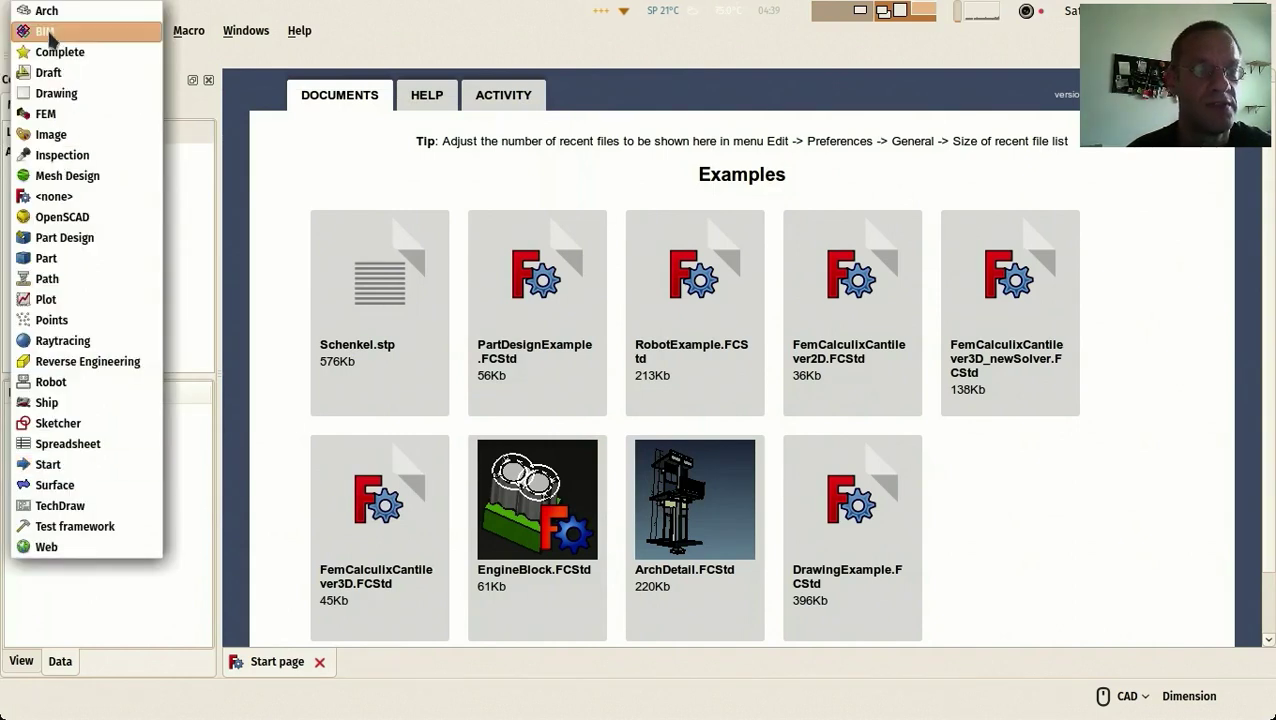
left_click(45, 32)
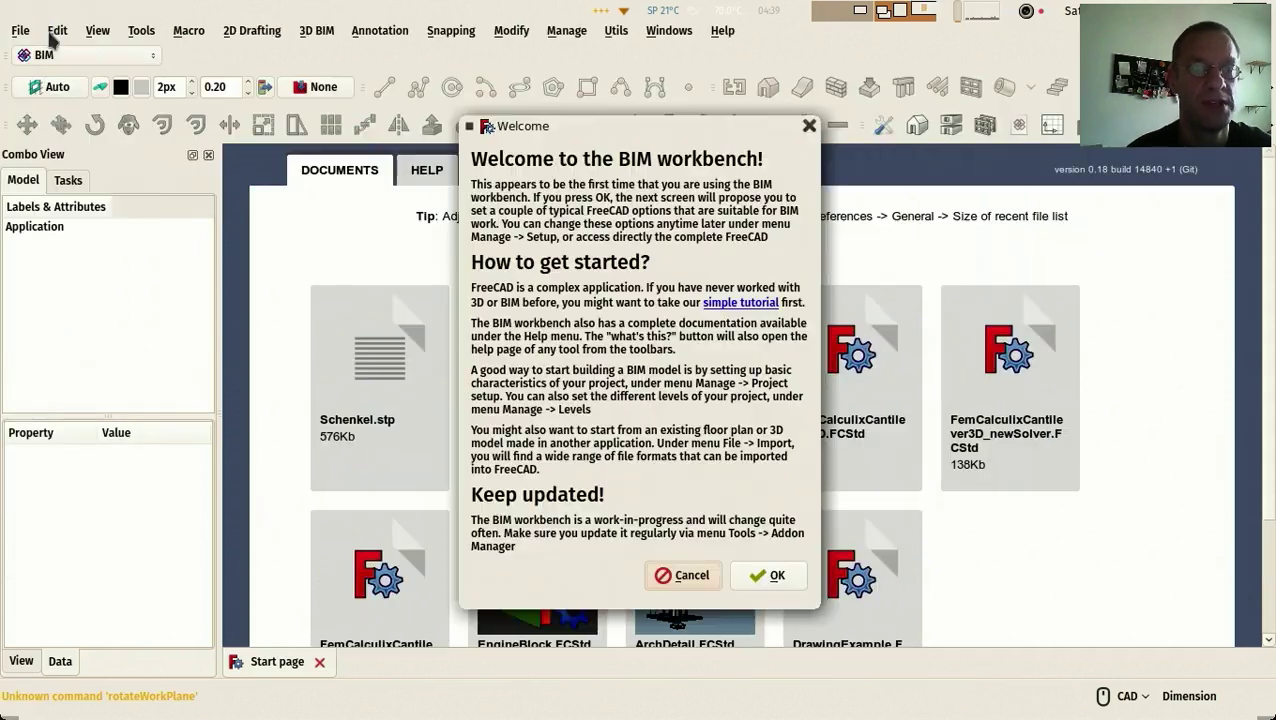
left_click_drag(675, 137, 640, 100)
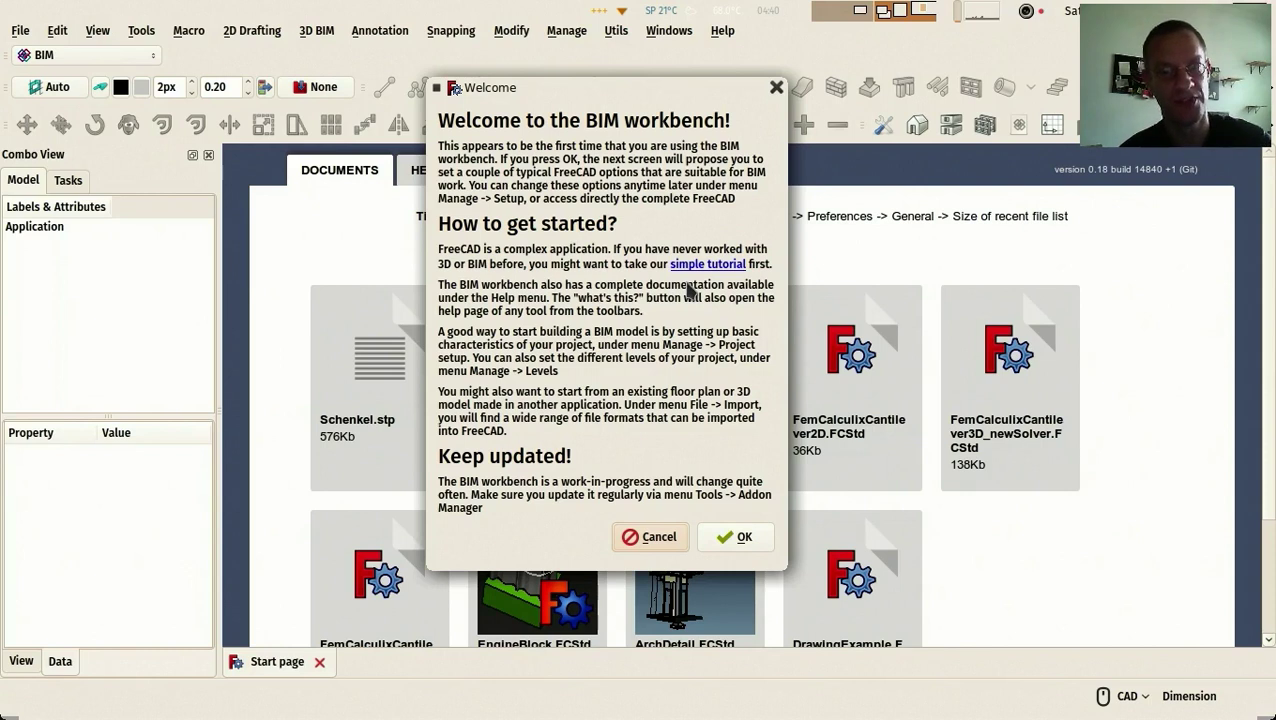
left_click(735, 541)
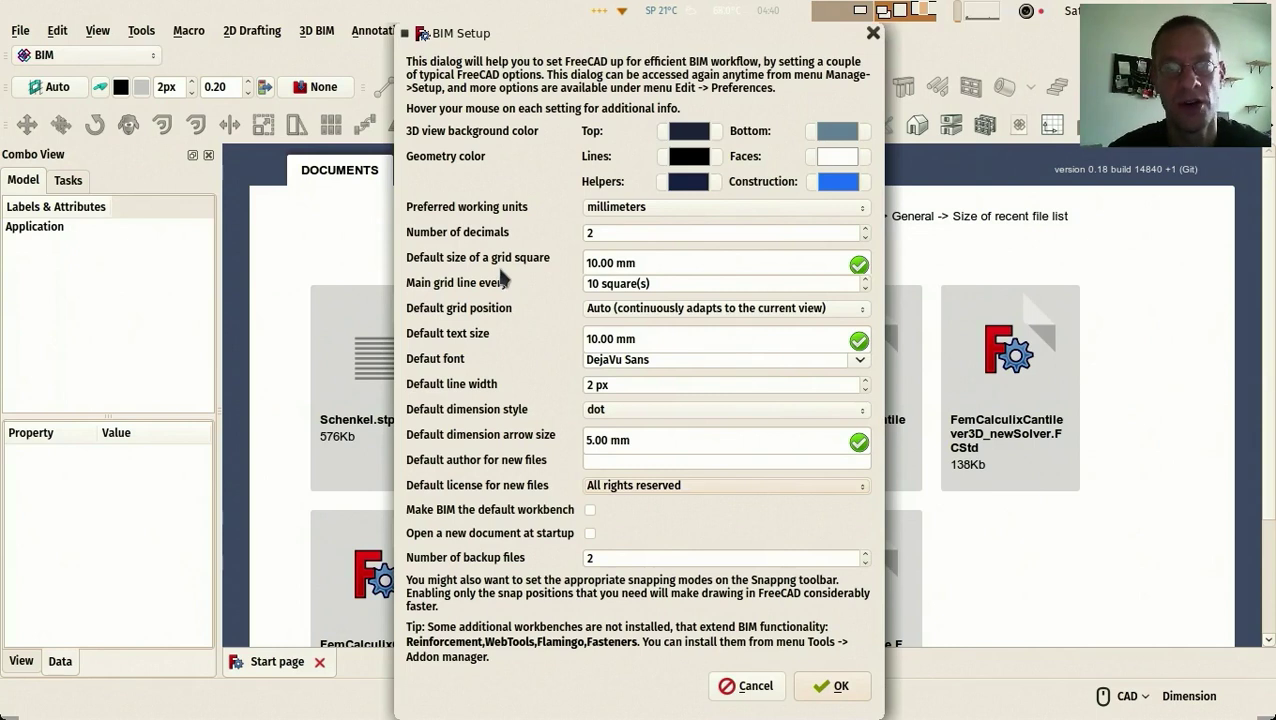
In BIM Setup, choose meters as working units and 10cm grid squares, then apply
left_click(705, 210)
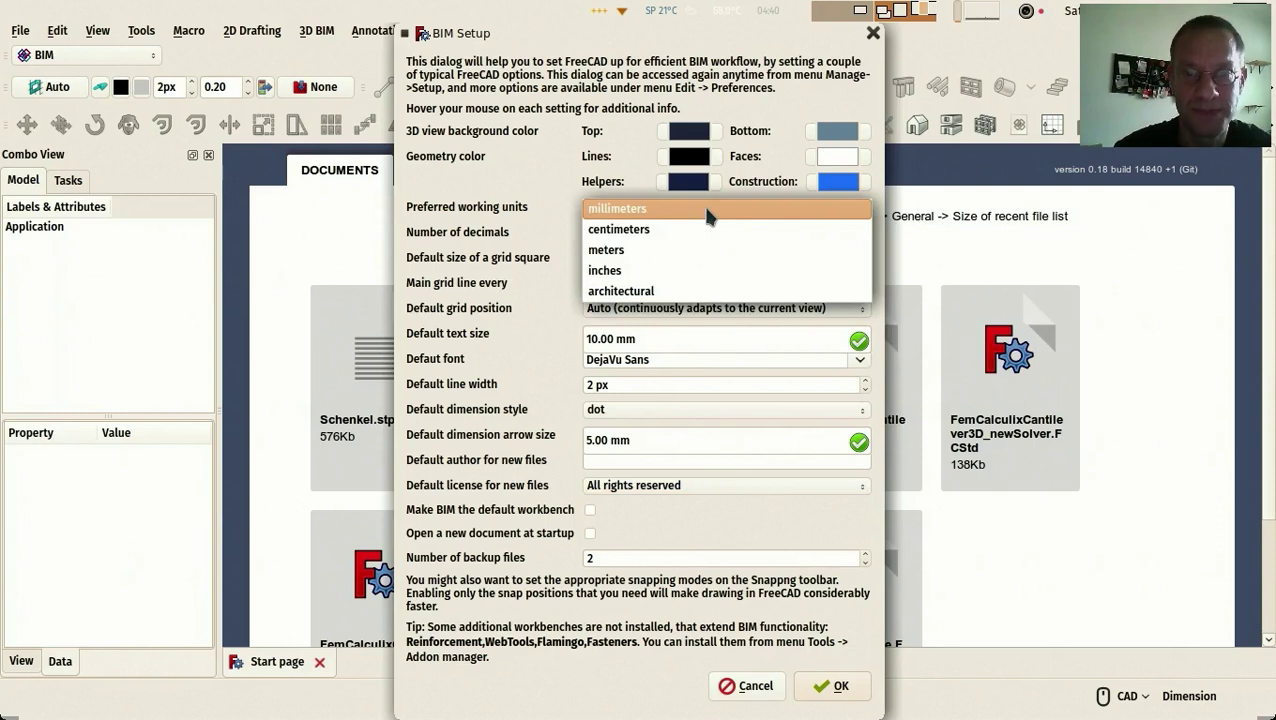
left_click(713, 230)
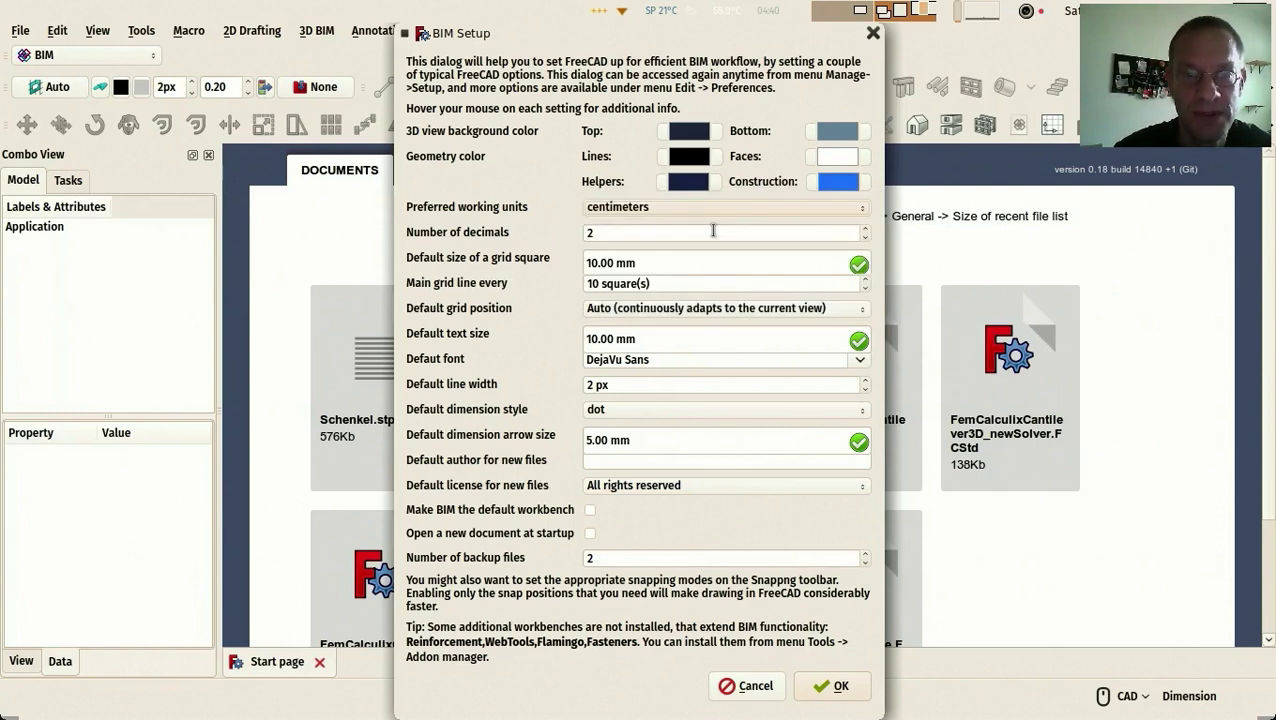
left_click(629, 233)
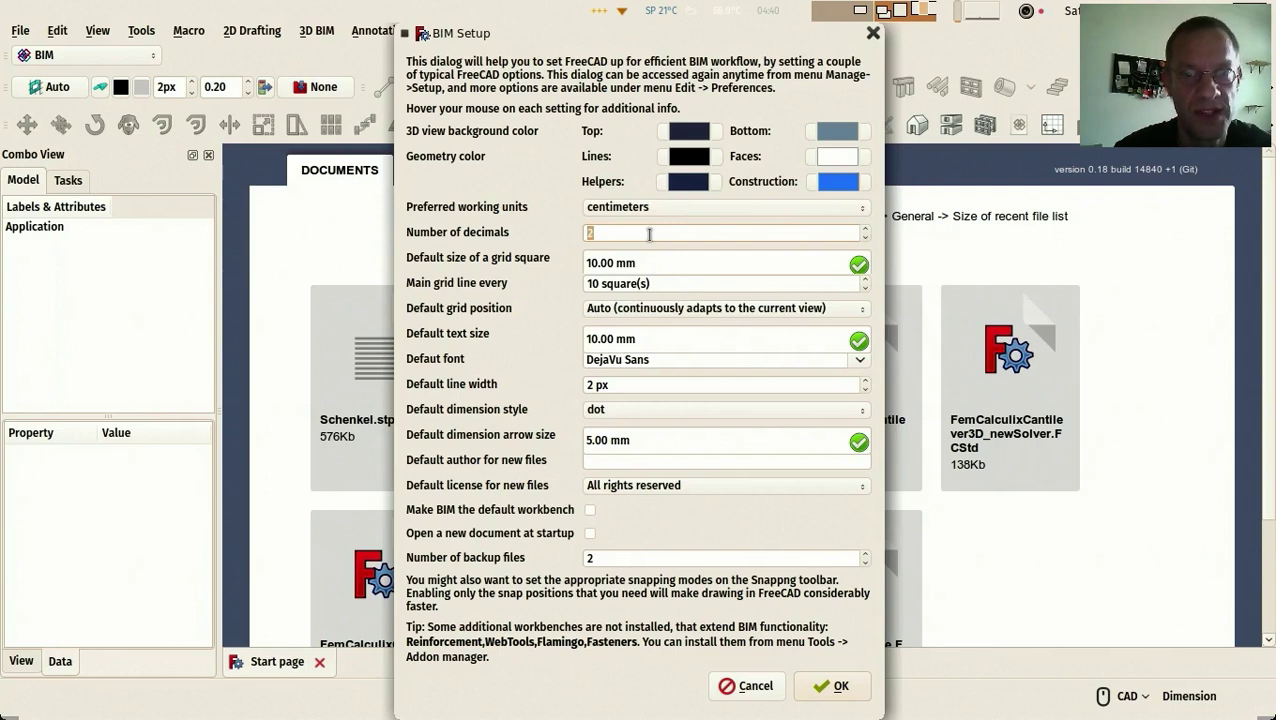
left_click(656, 206)
left_click(652, 222)
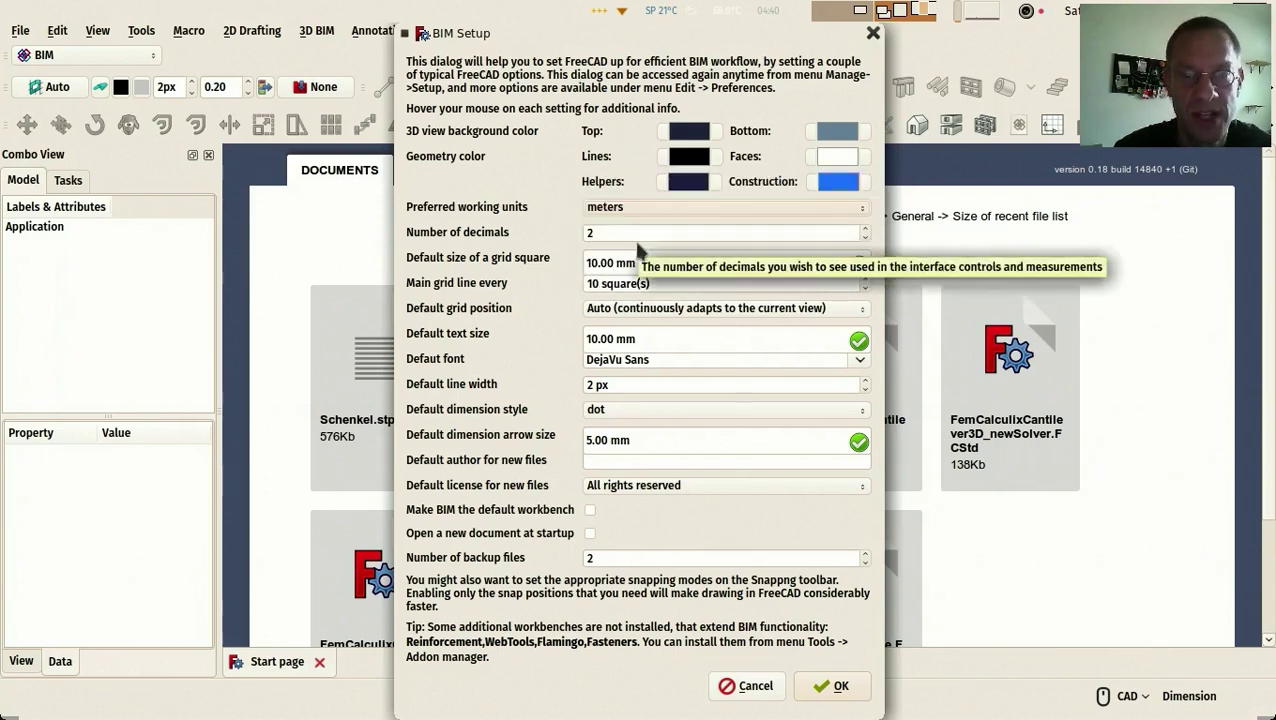
left_click_drag(645, 262, 547, 266)
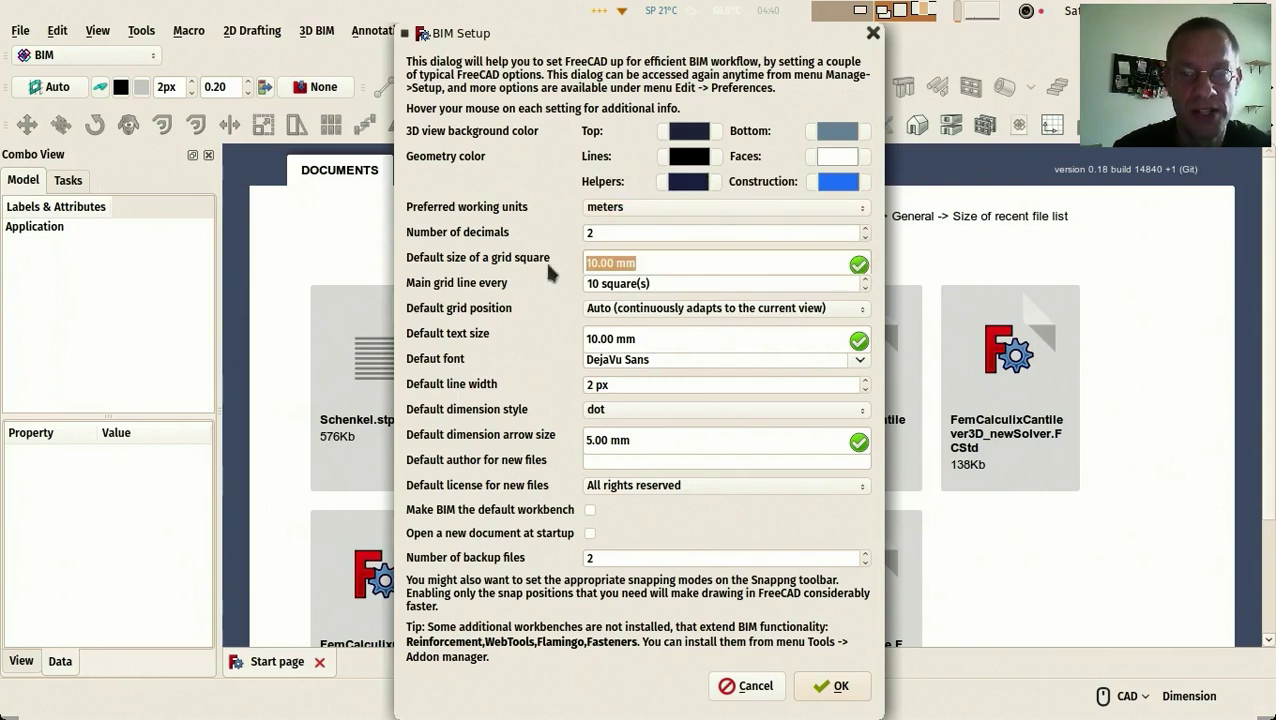
type("10cm")
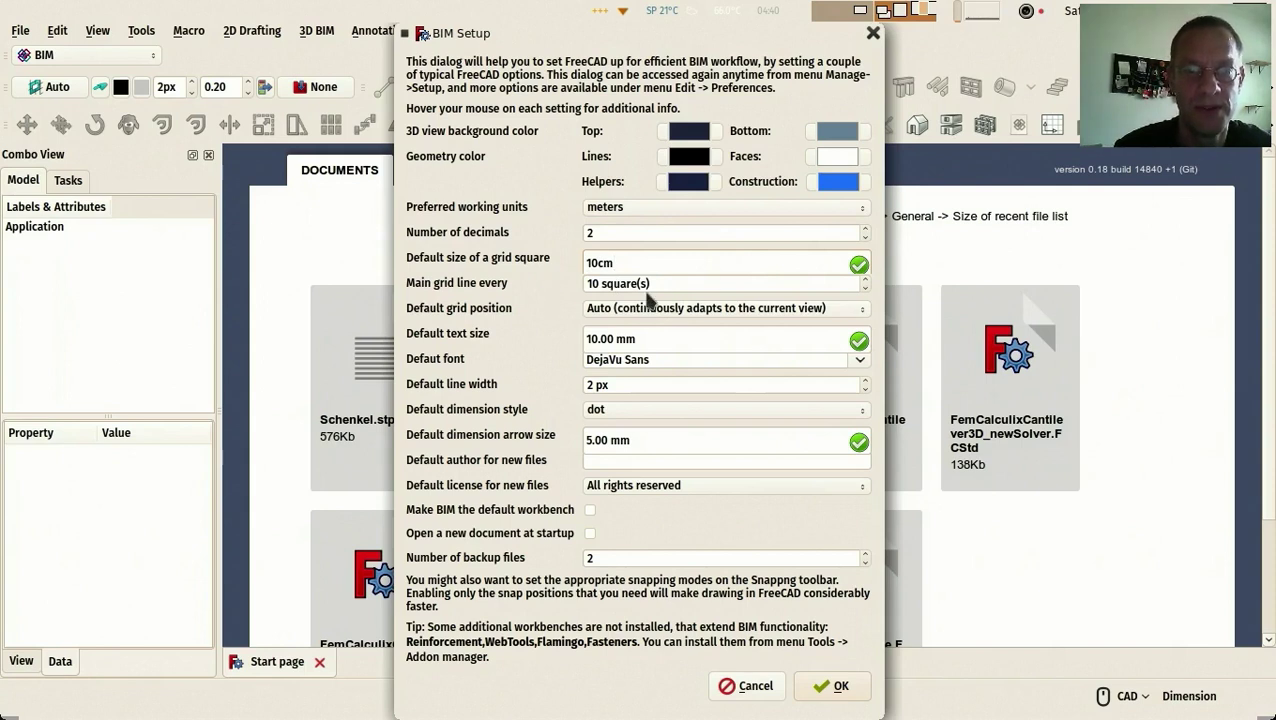
mouse_move(672, 284)
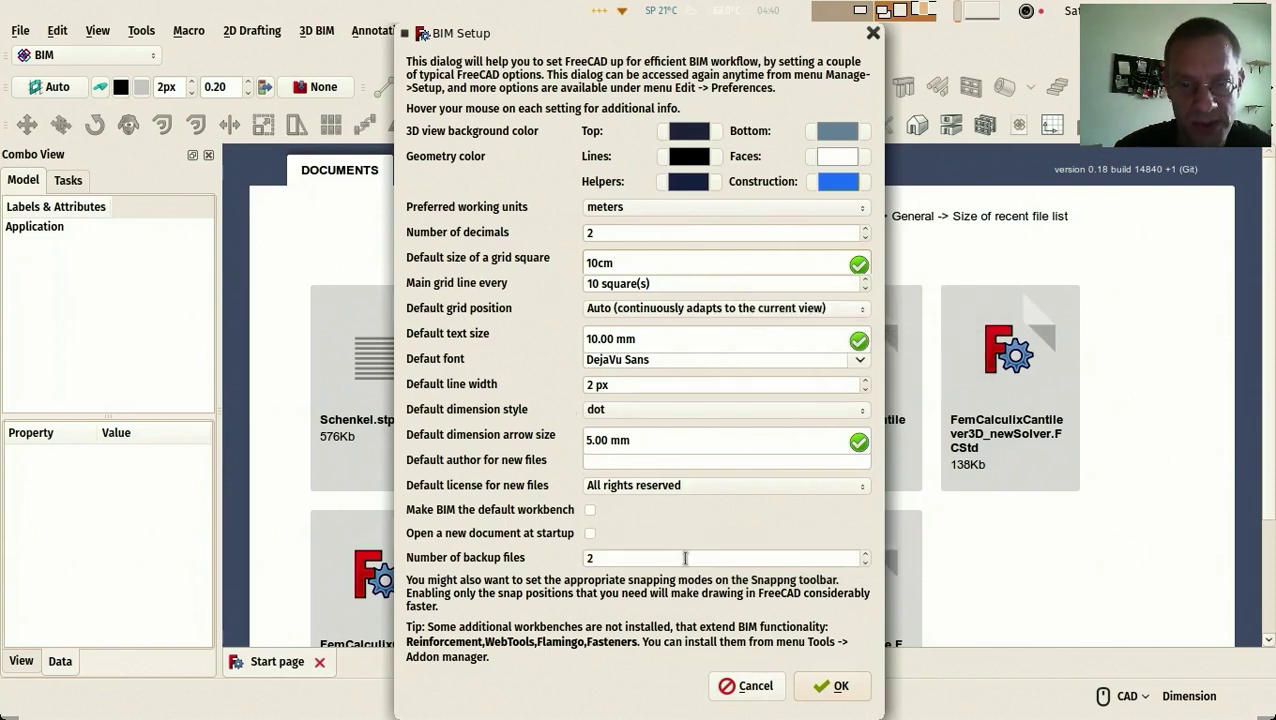
left_click(836, 686)
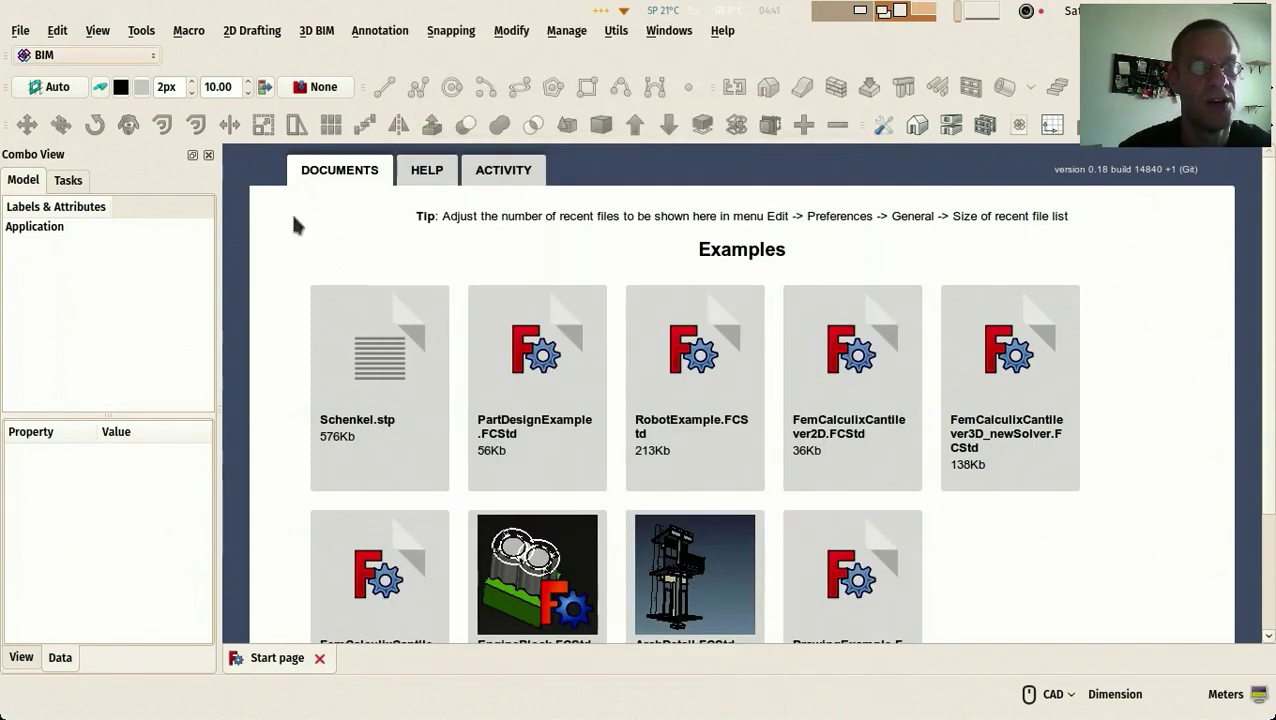
Create a new empty document and close the Start page
left_click(20, 31)
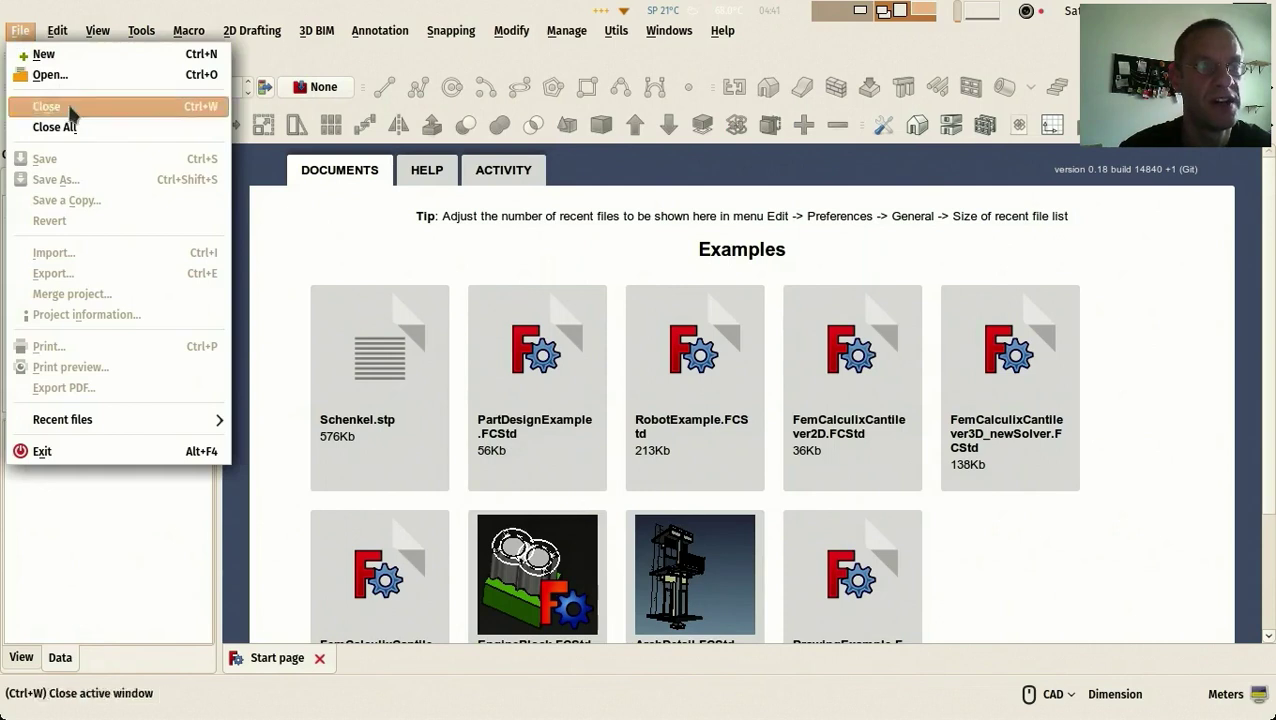
left_click(55, 58)
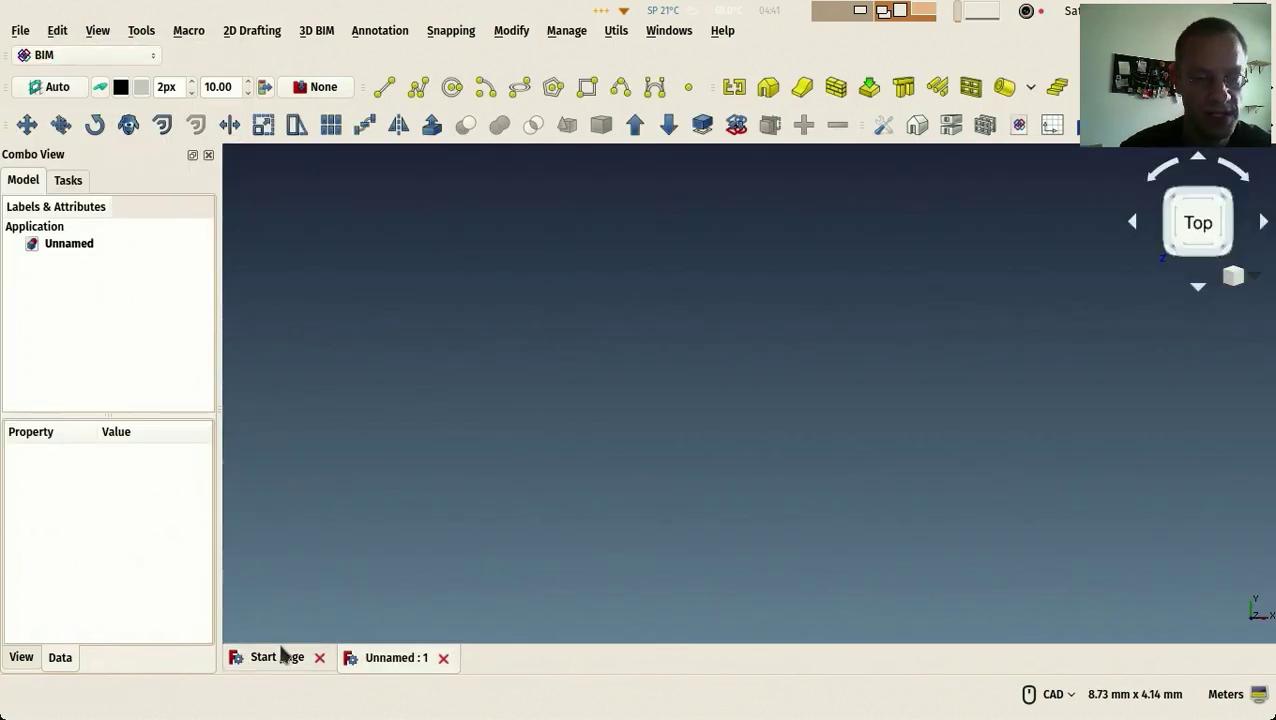
left_click(279, 655)
left_click(319, 658)
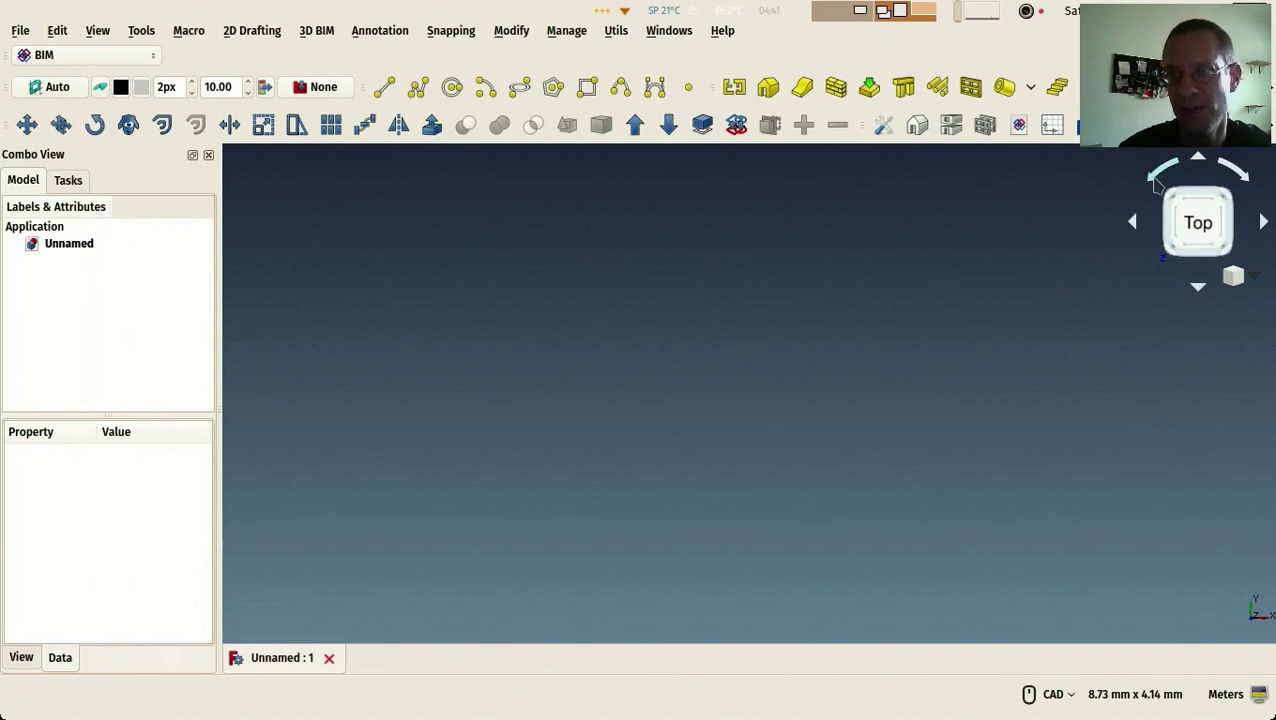
Change the 3D view's navigation style from CAD to Gesture
left_click(1197, 160)
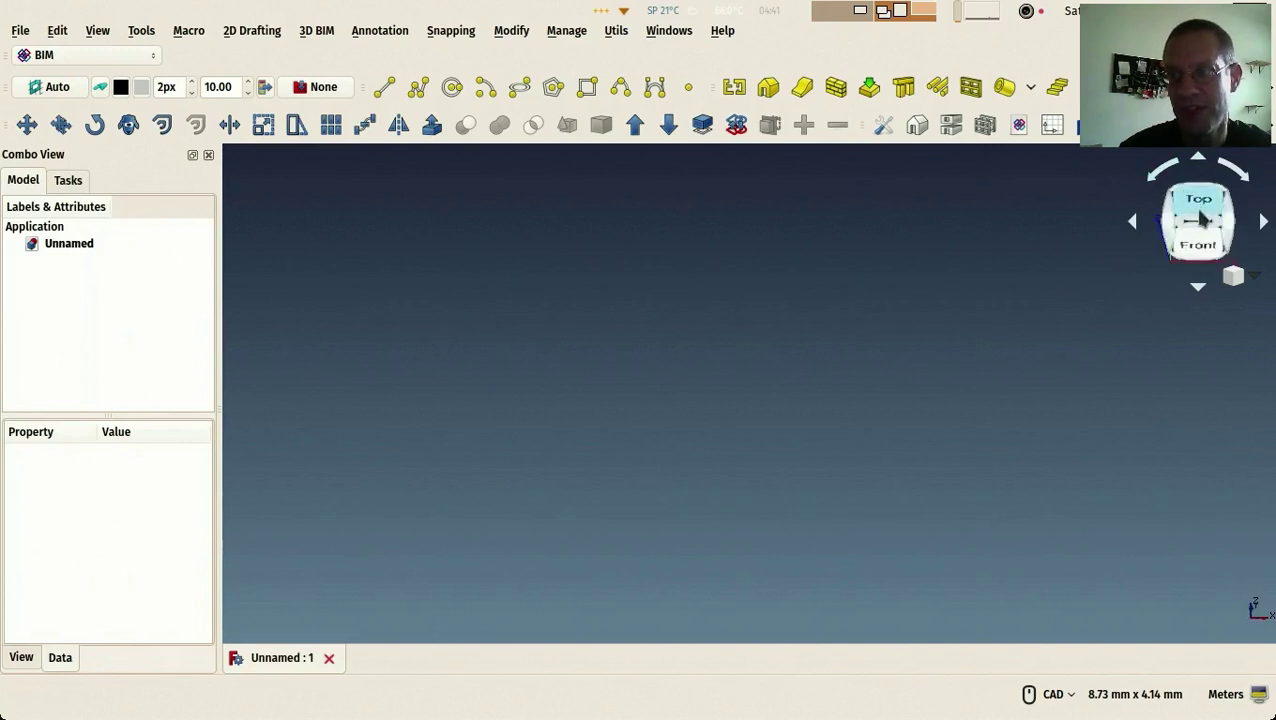
left_click(1201, 209)
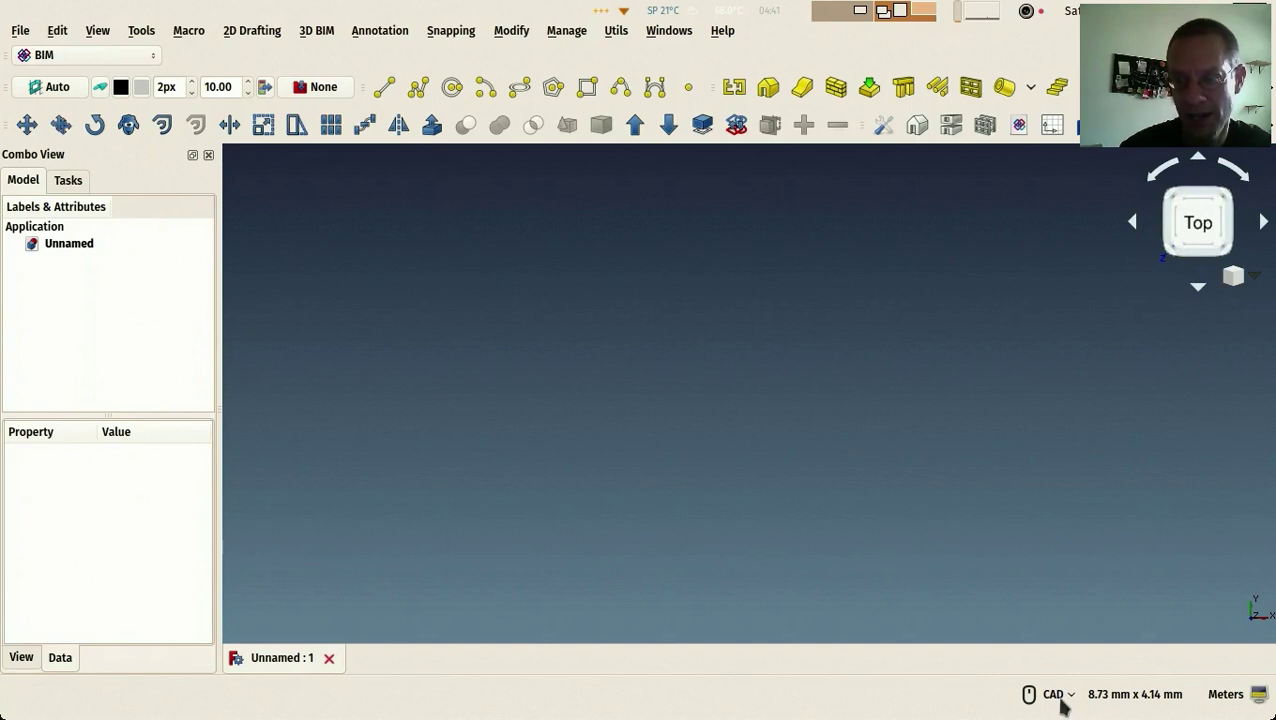
mouse_move(1062, 704)
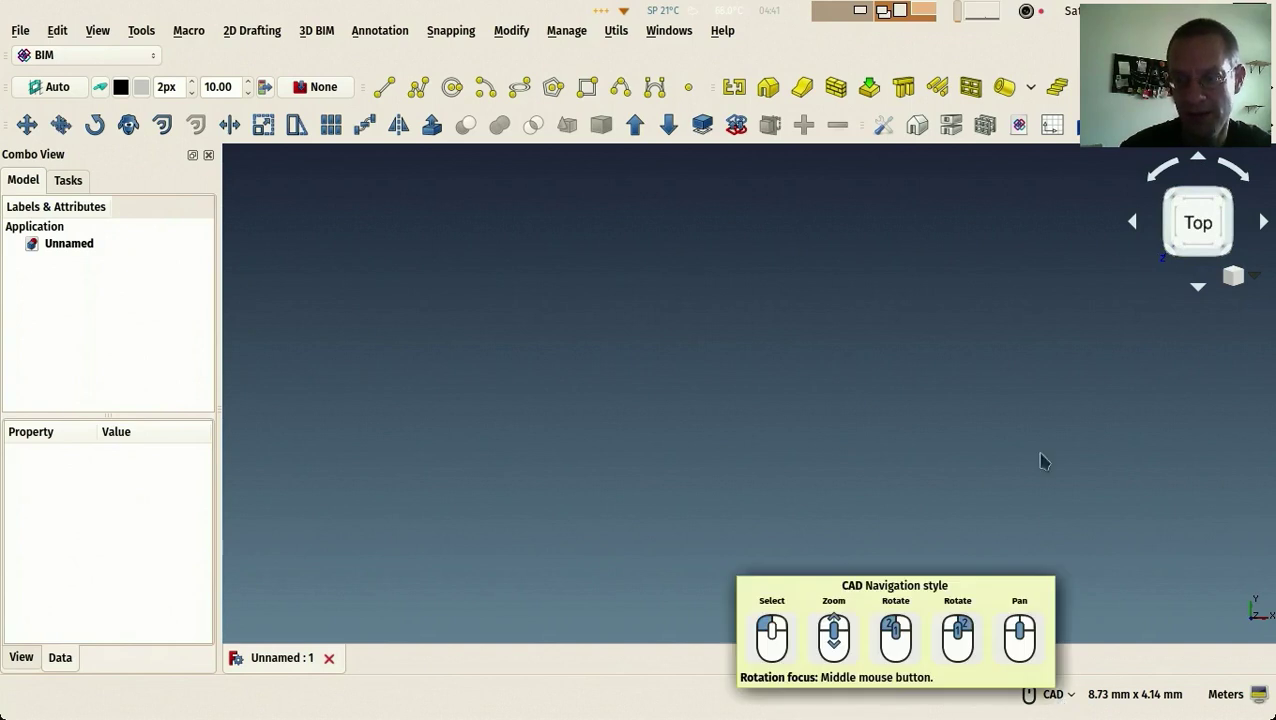
left_click(1054, 695)
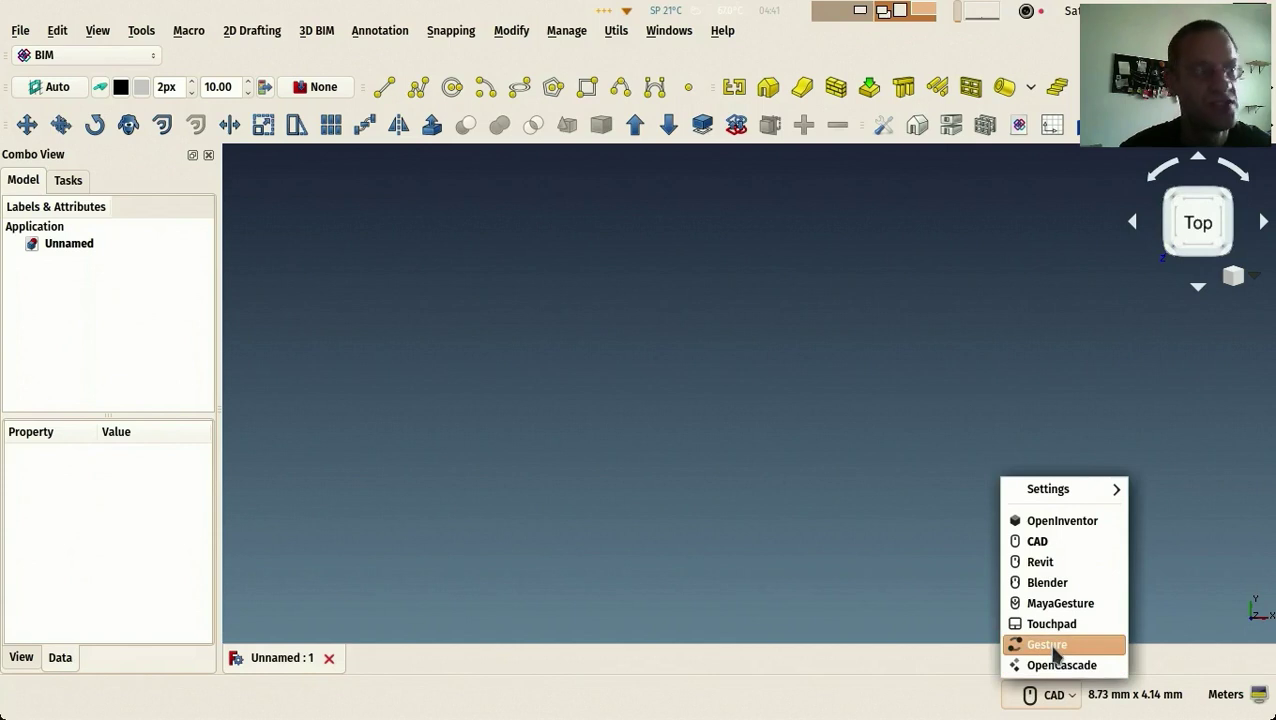
left_click(1056, 655)
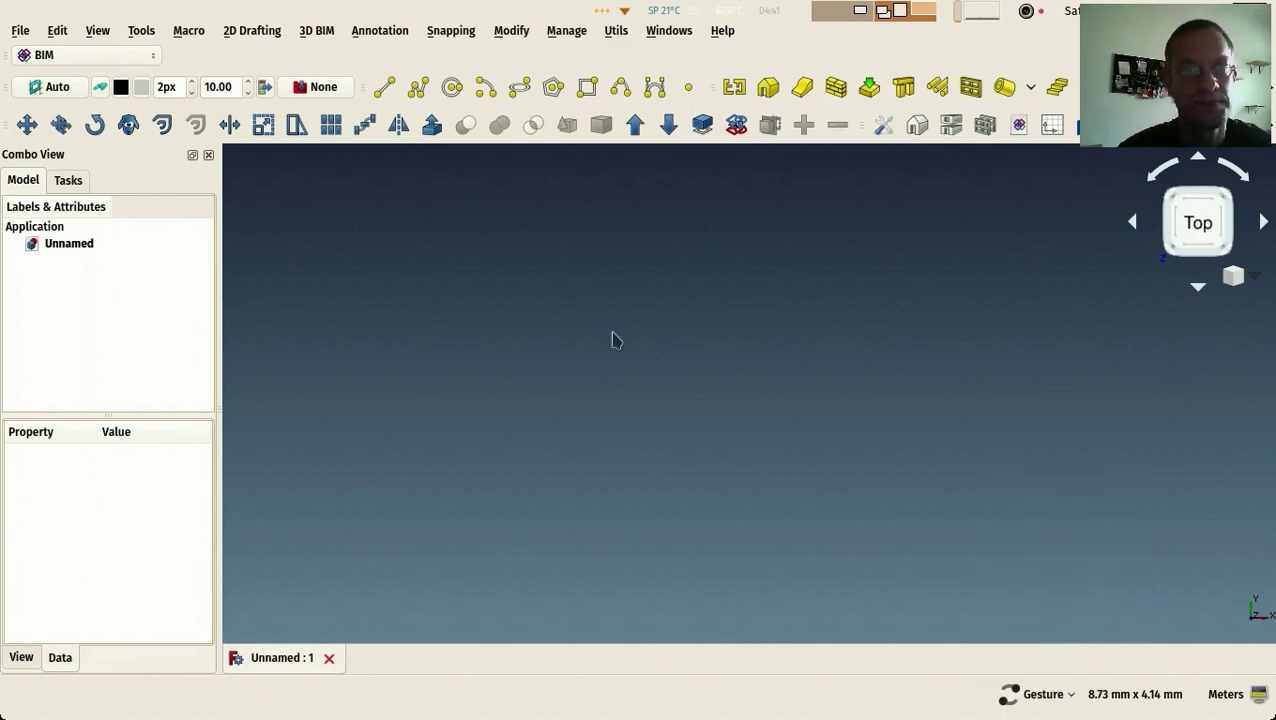
scroll(490, 292, "down", 5)
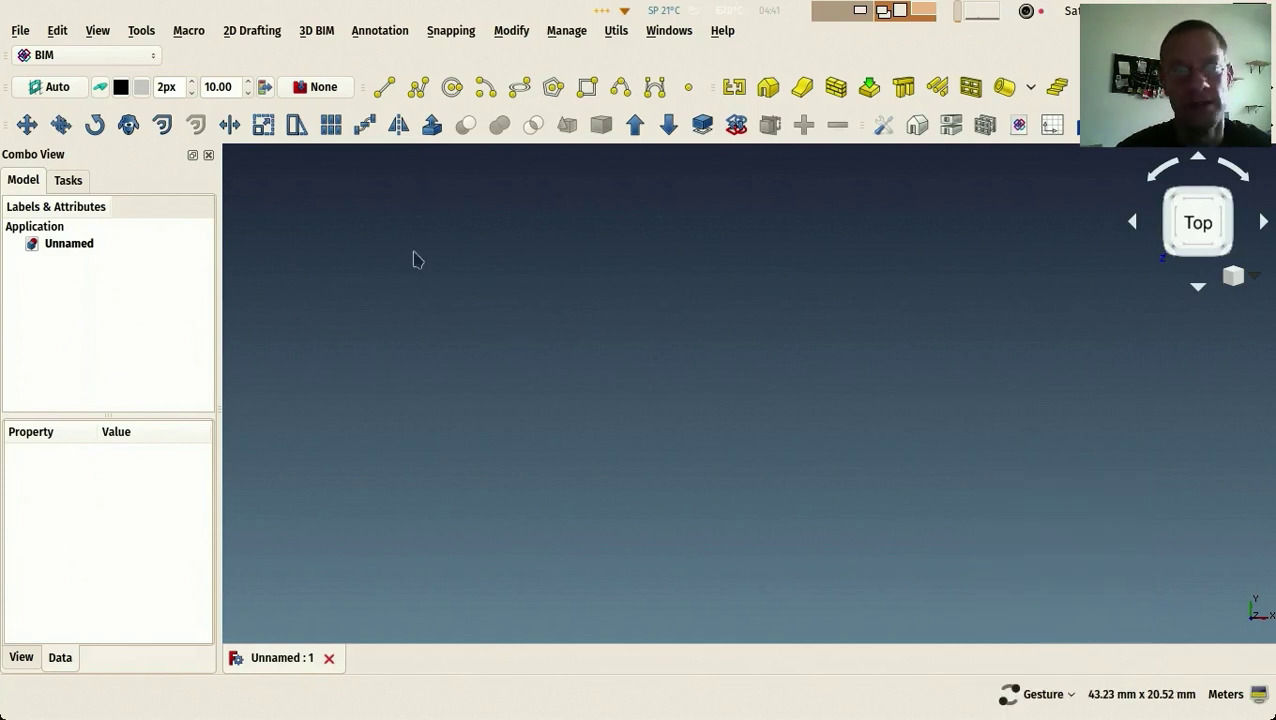
scroll(646, 400, "down", 5)
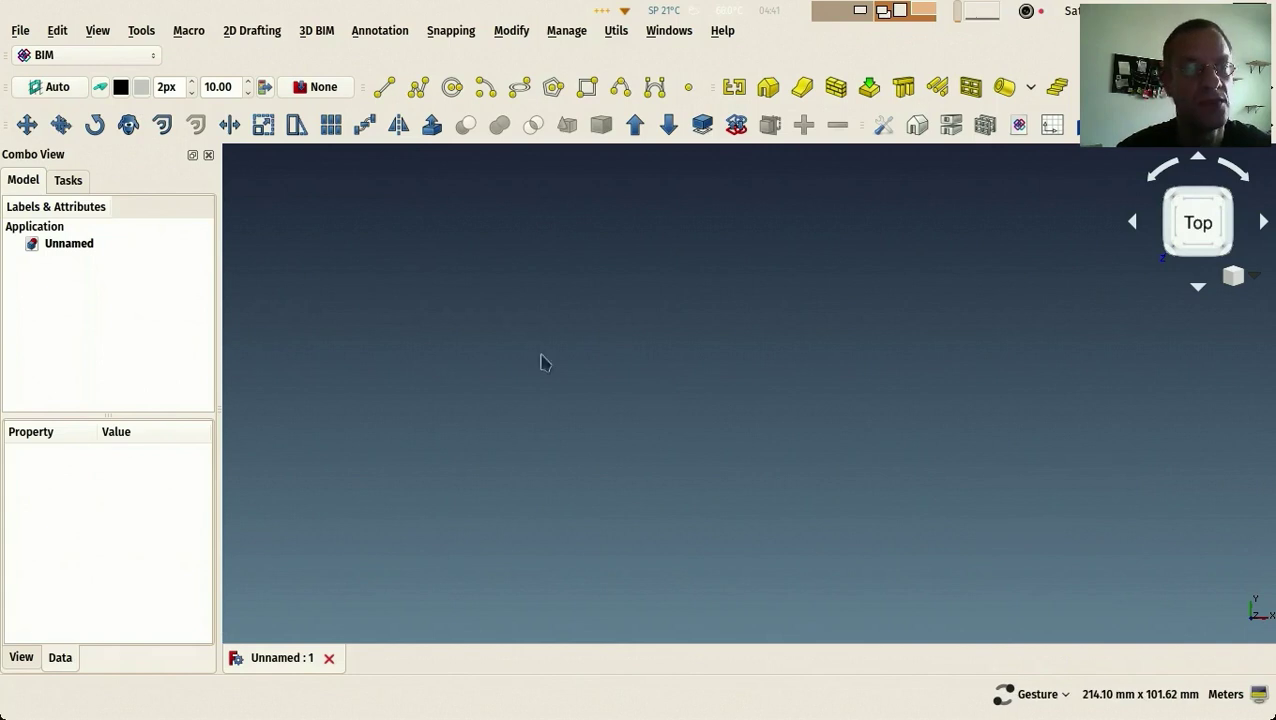
Set the drafting working plane to XY (top) so its grid shows in the view
left_click(58, 88)
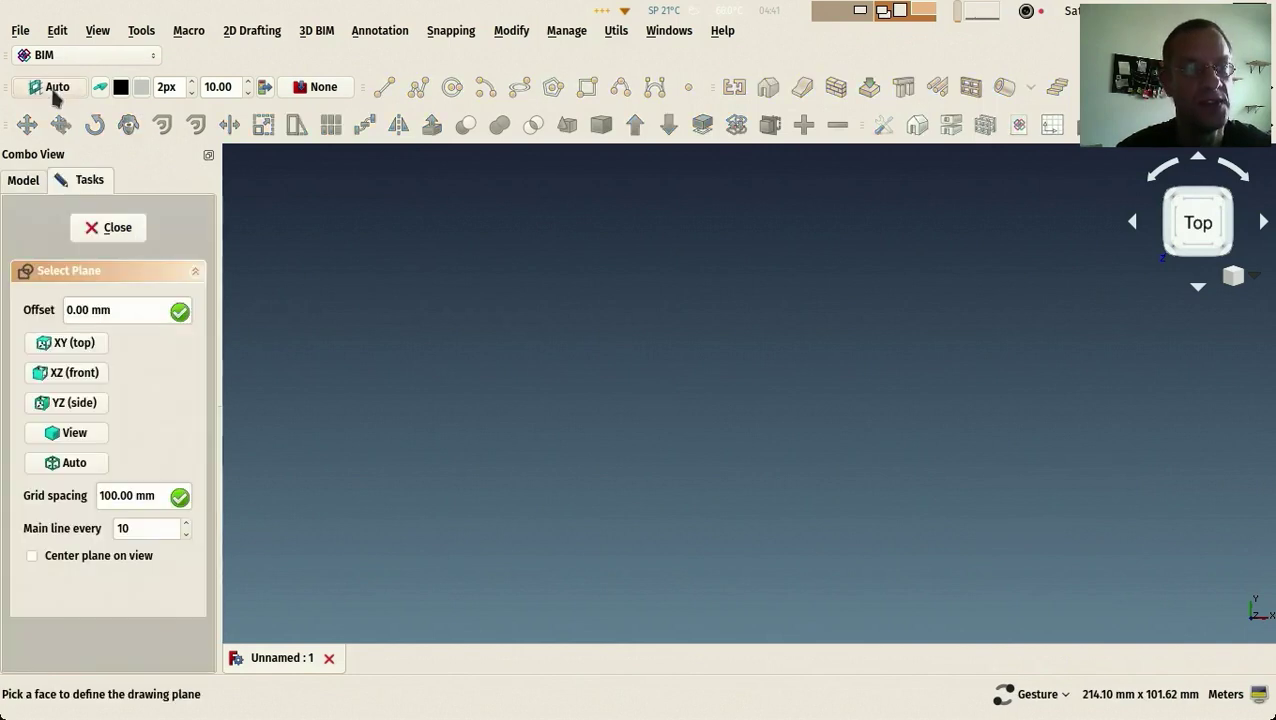
left_click(77, 343)
scroll(640, 366, "down", 8)
right_click(686, 367)
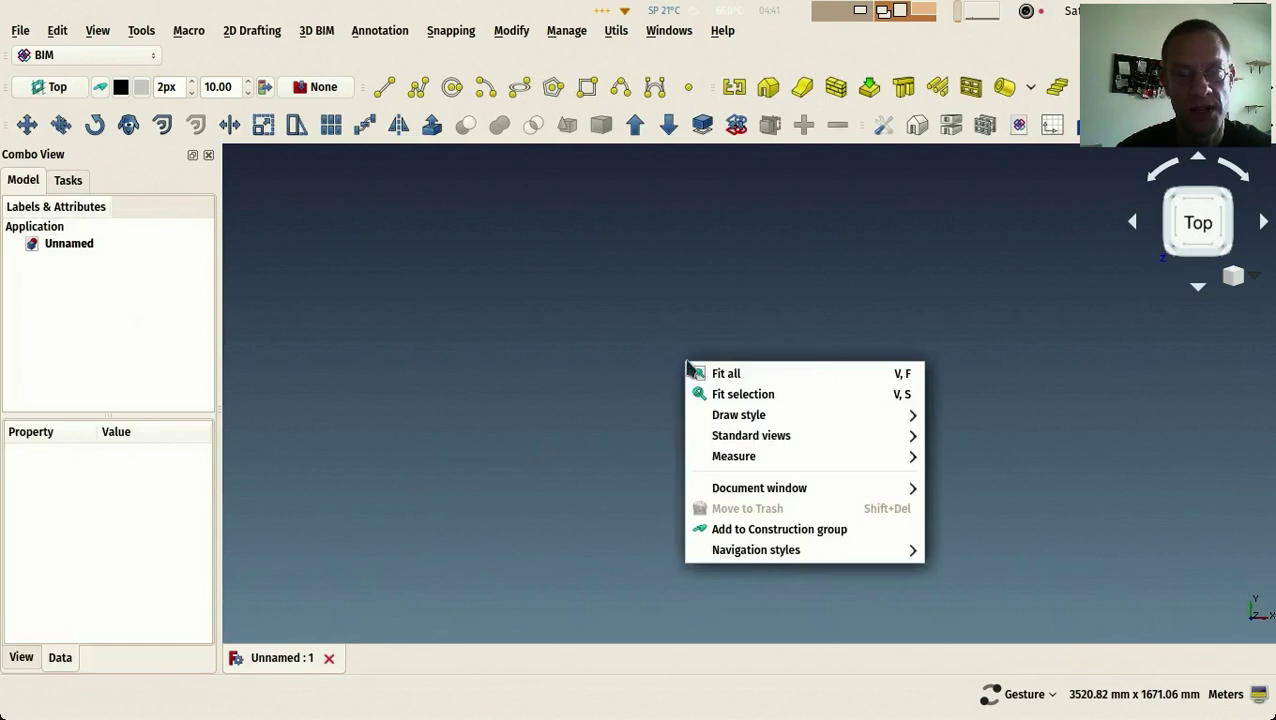
left_click(736, 374)
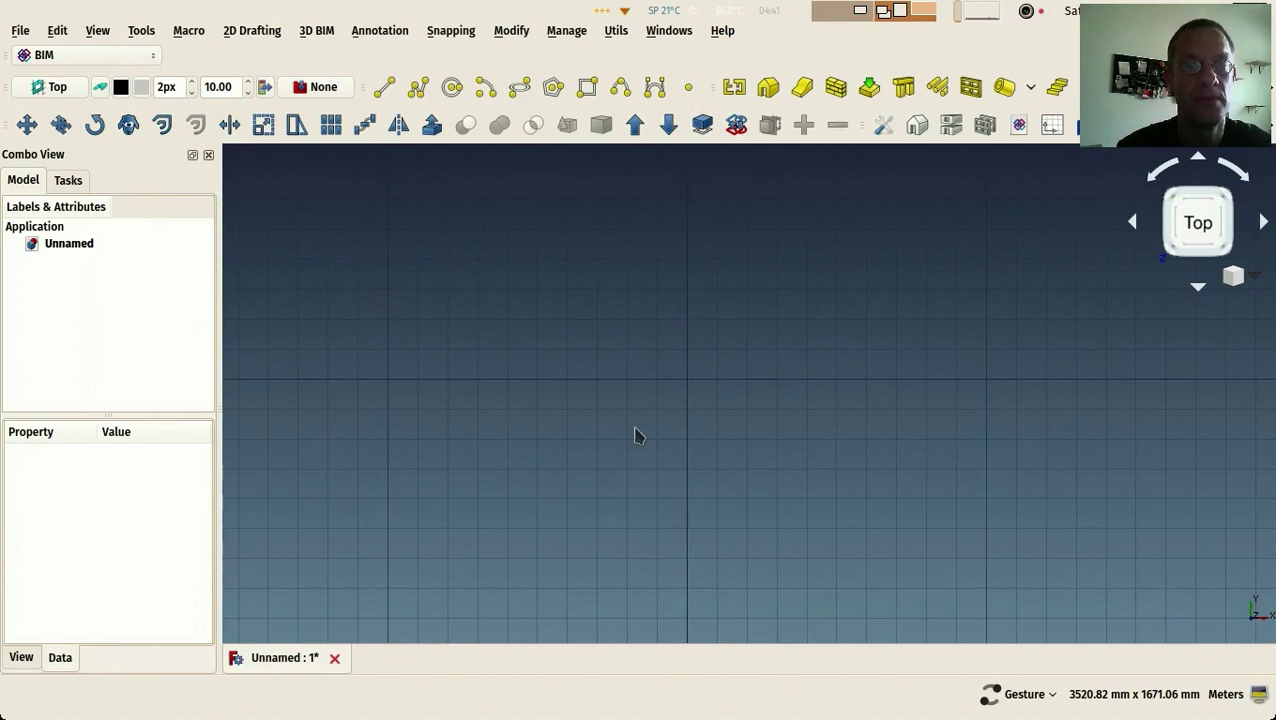
scroll(620, 440, "down", 3)
scroll(610, 437, "up", 2)
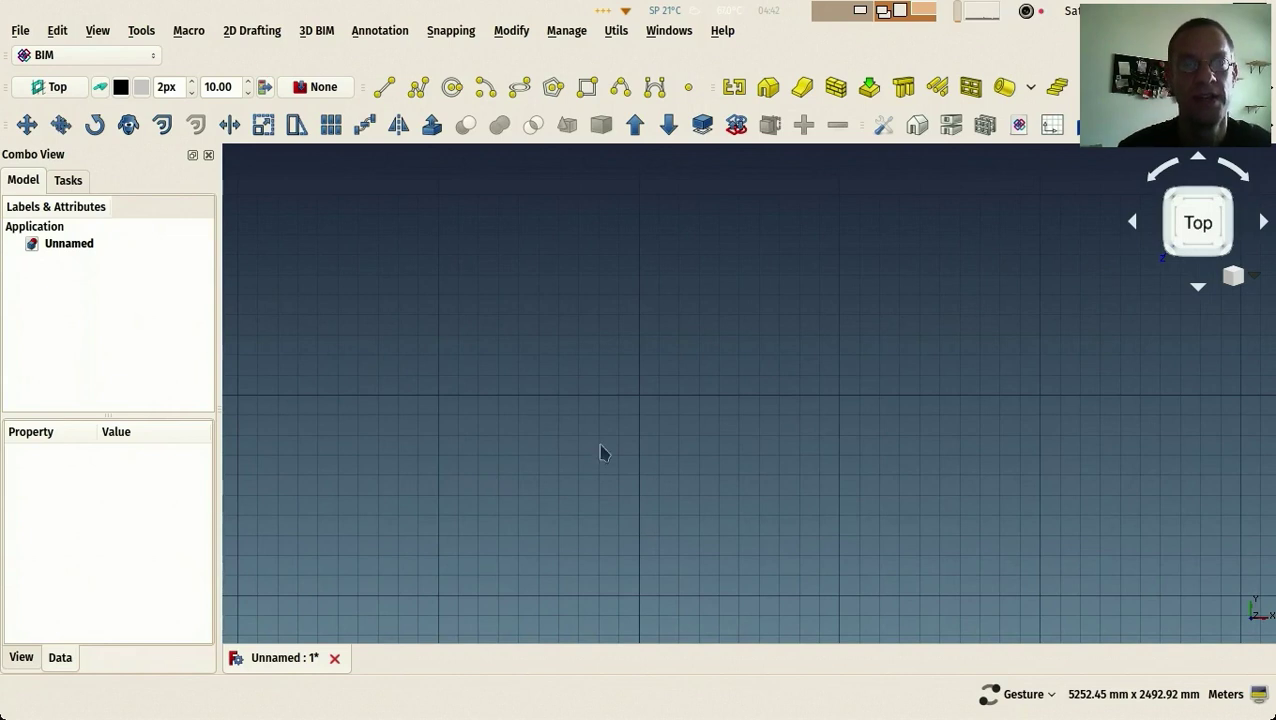
right_click_drag(609, 418, 655, 392)
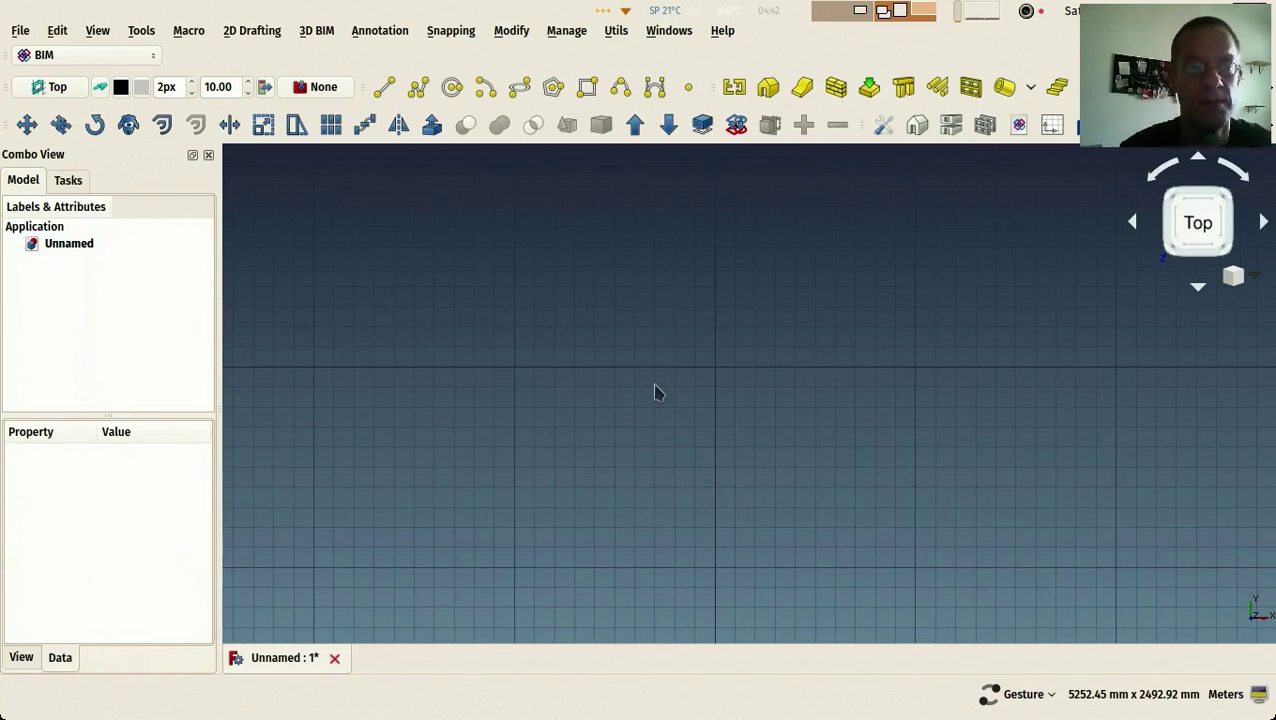
left_click(38, 89)
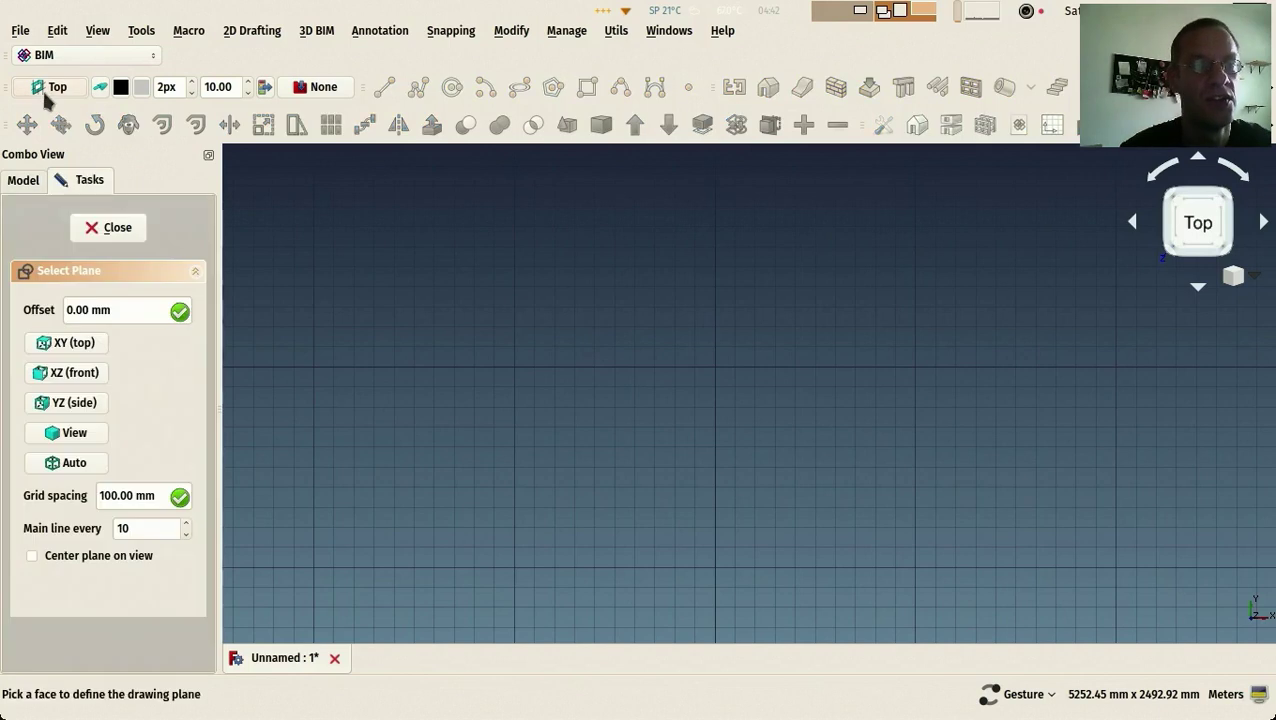
left_click(71, 344)
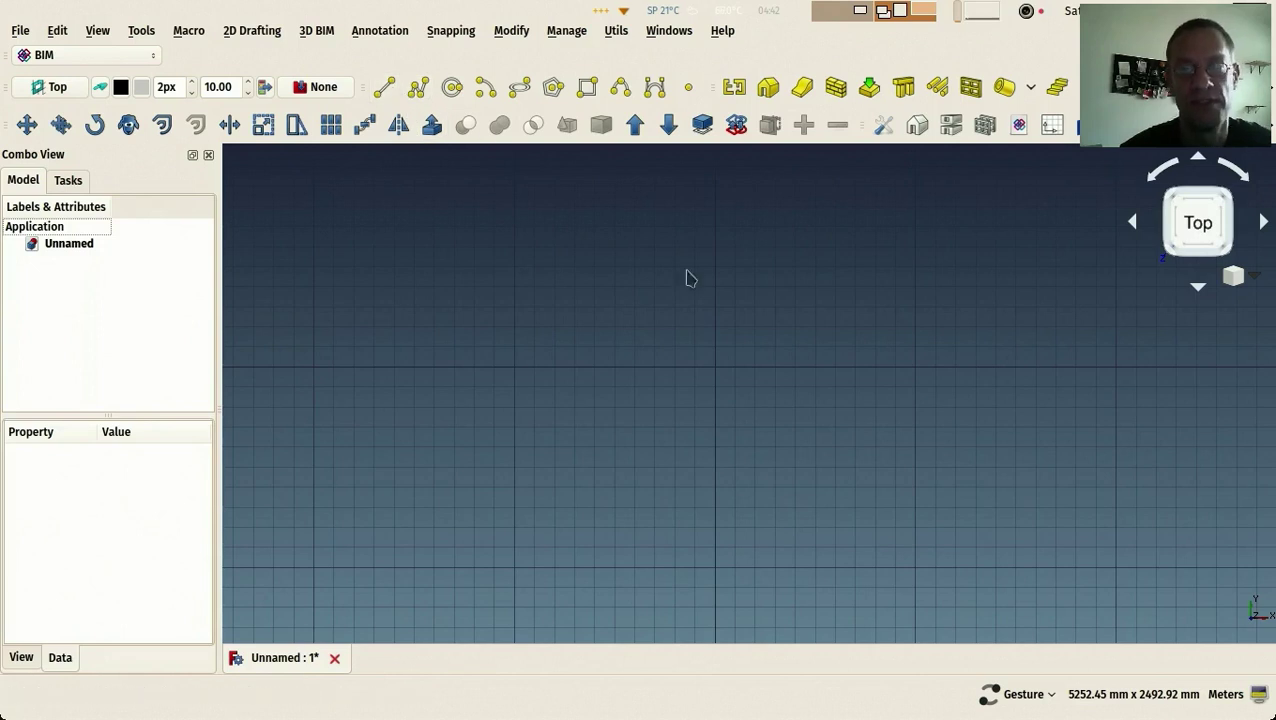
Draw a 2000 mm wall from the origin, check it in isometric, then return to top view
left_click(836, 87)
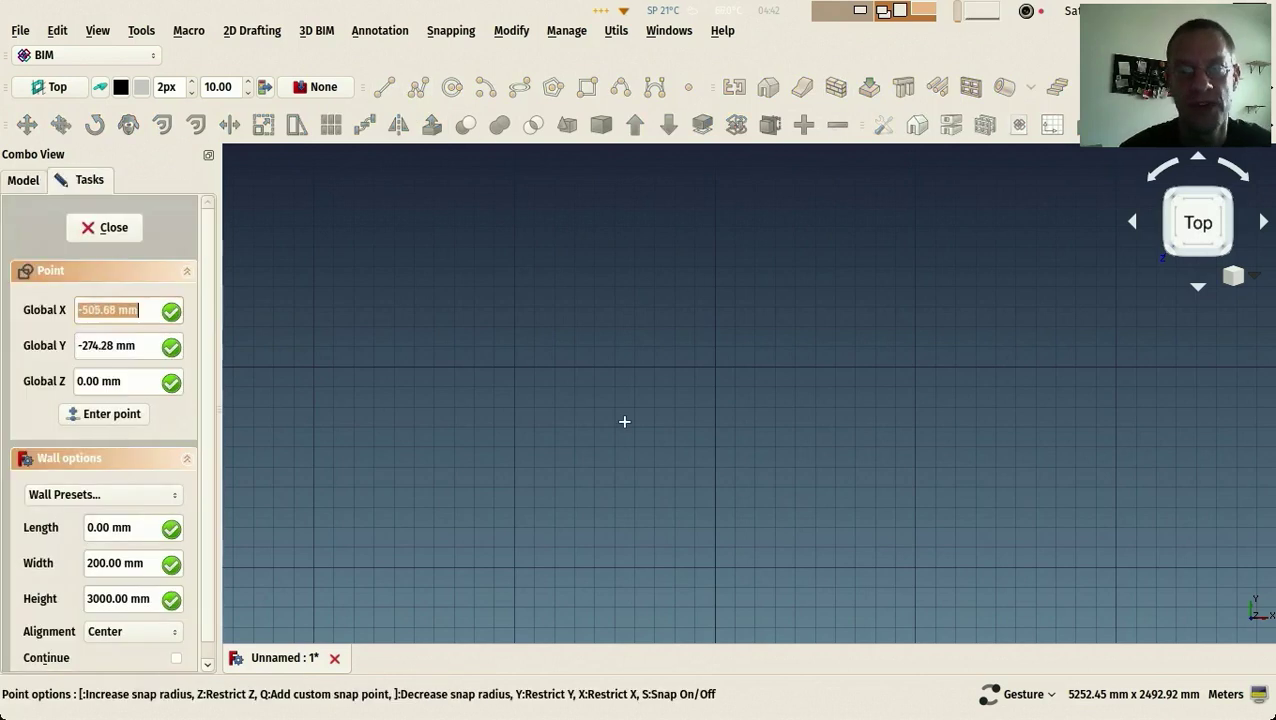
left_click(716, 369)
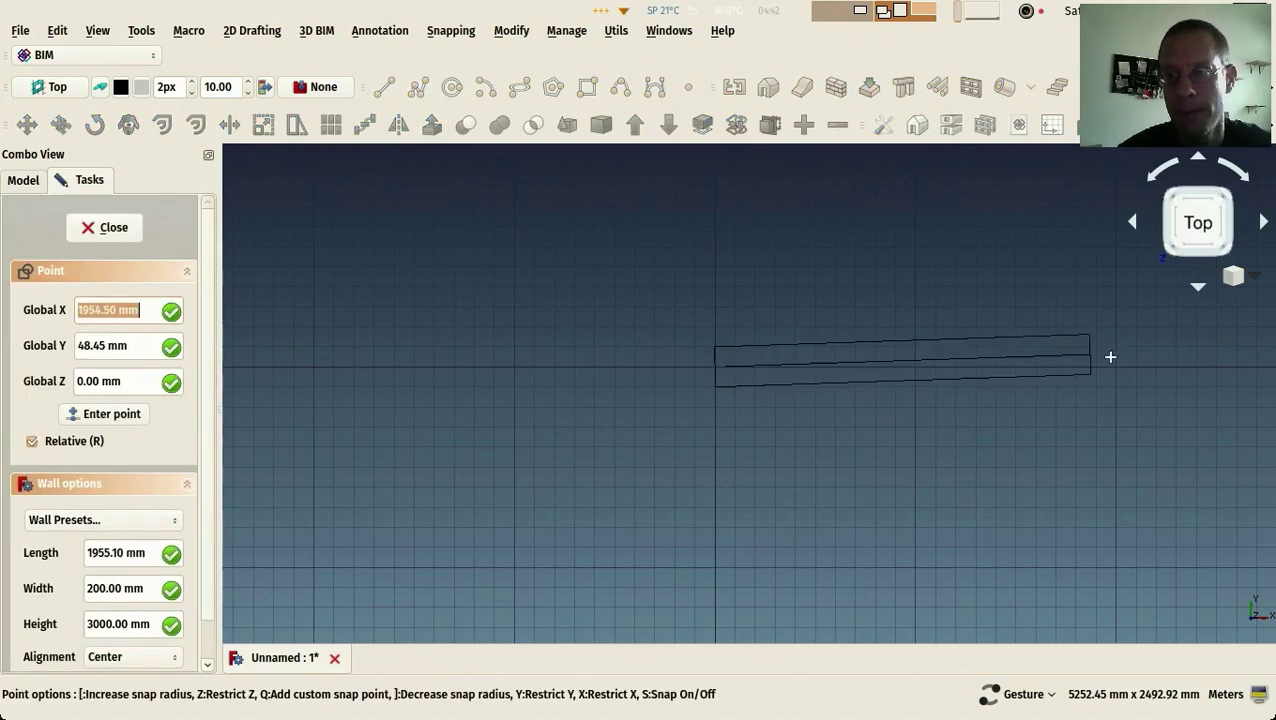
type("2000")
key("Return")
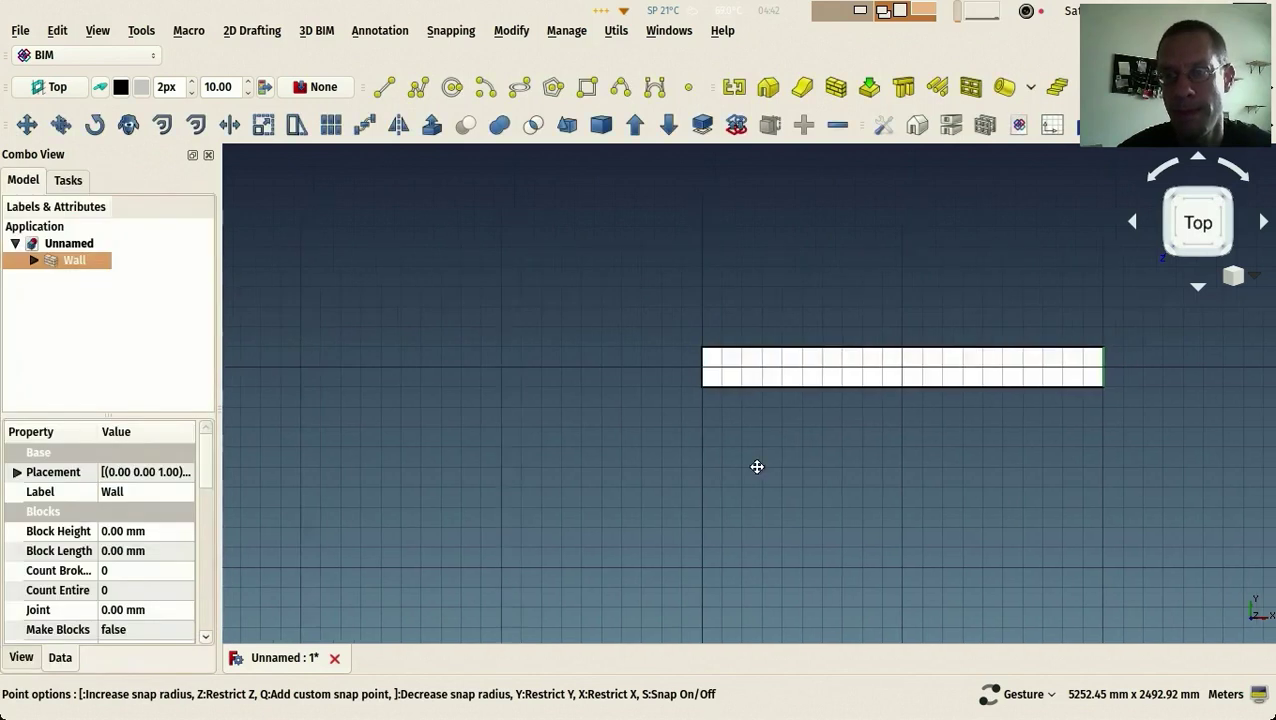
scroll(515, 430, "down", 5)
scroll(490, 384, "up", 5)
key("0")
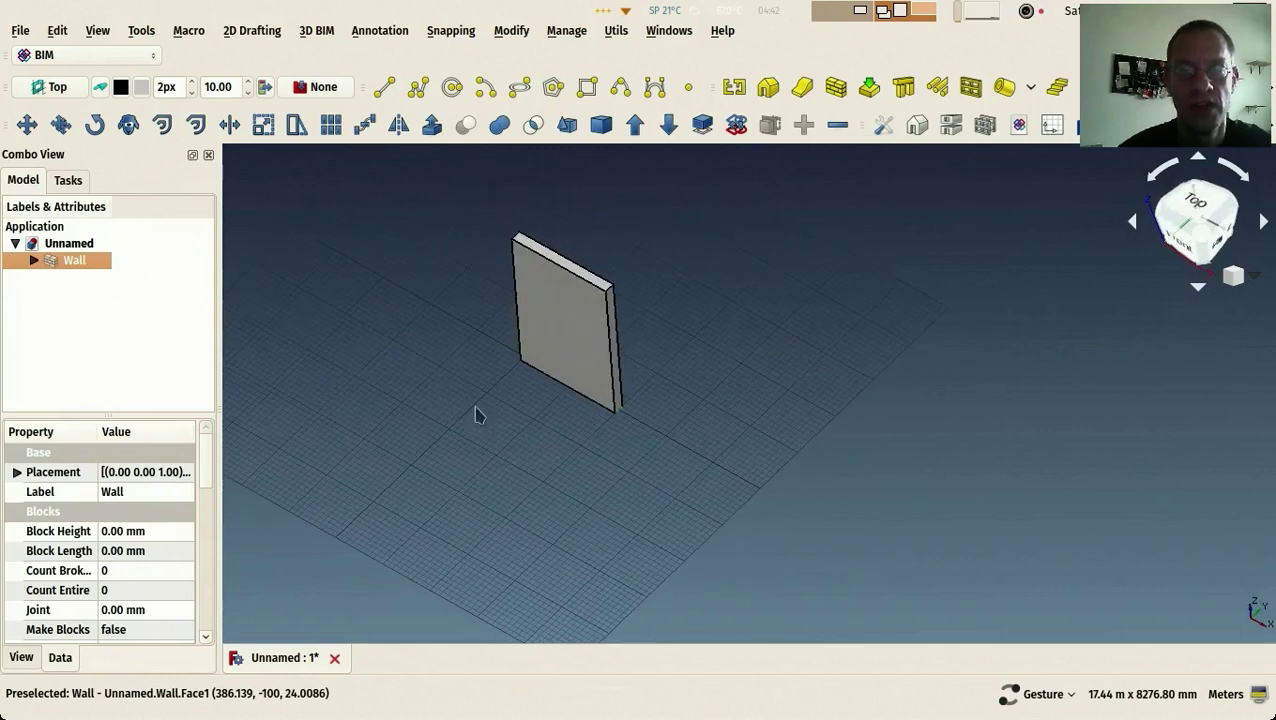
left_click(478, 419)
scroll(484, 410, "up", 4)
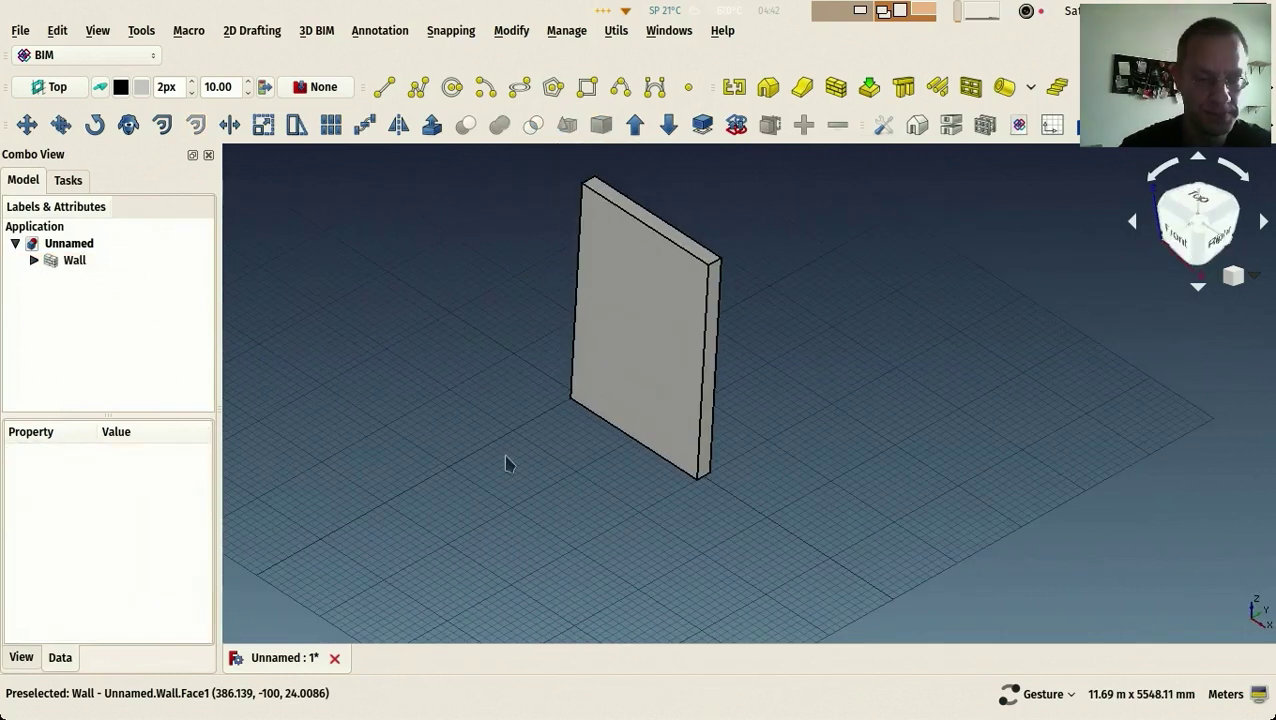
key("2")
scroll(617, 248, "up", 3)
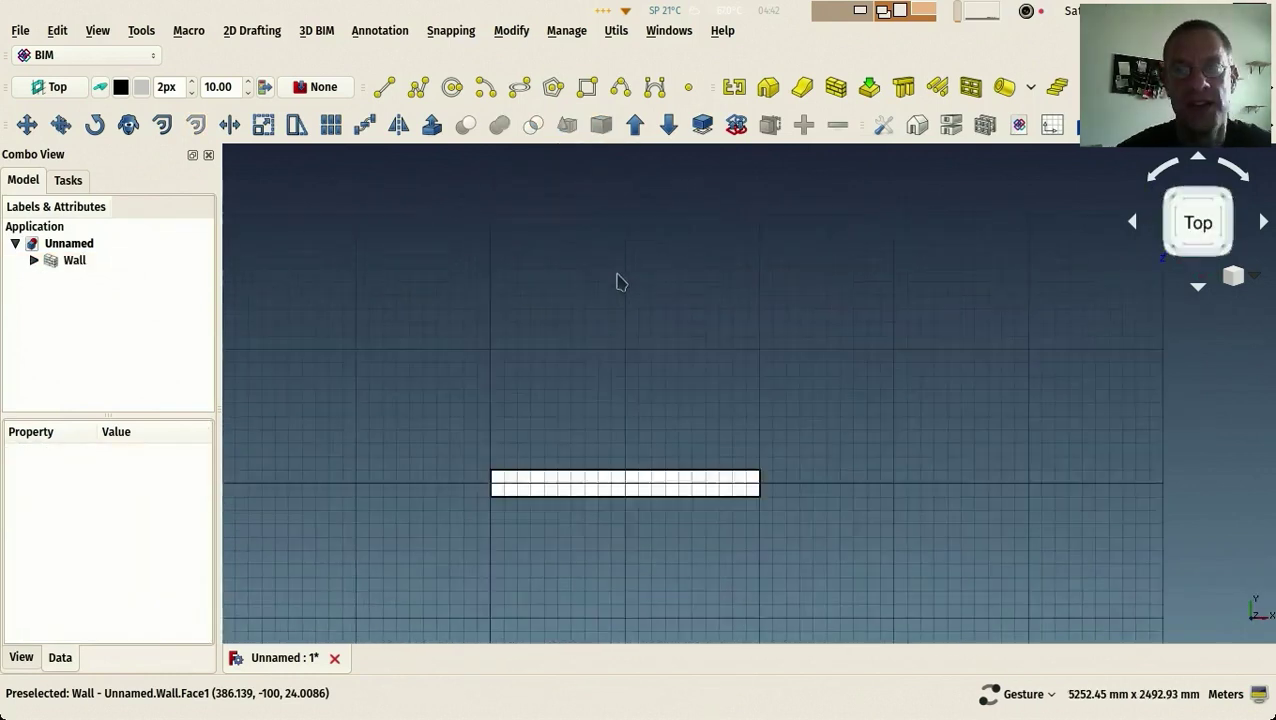
Place a structural column at each end of the wall
left_click(903, 89)
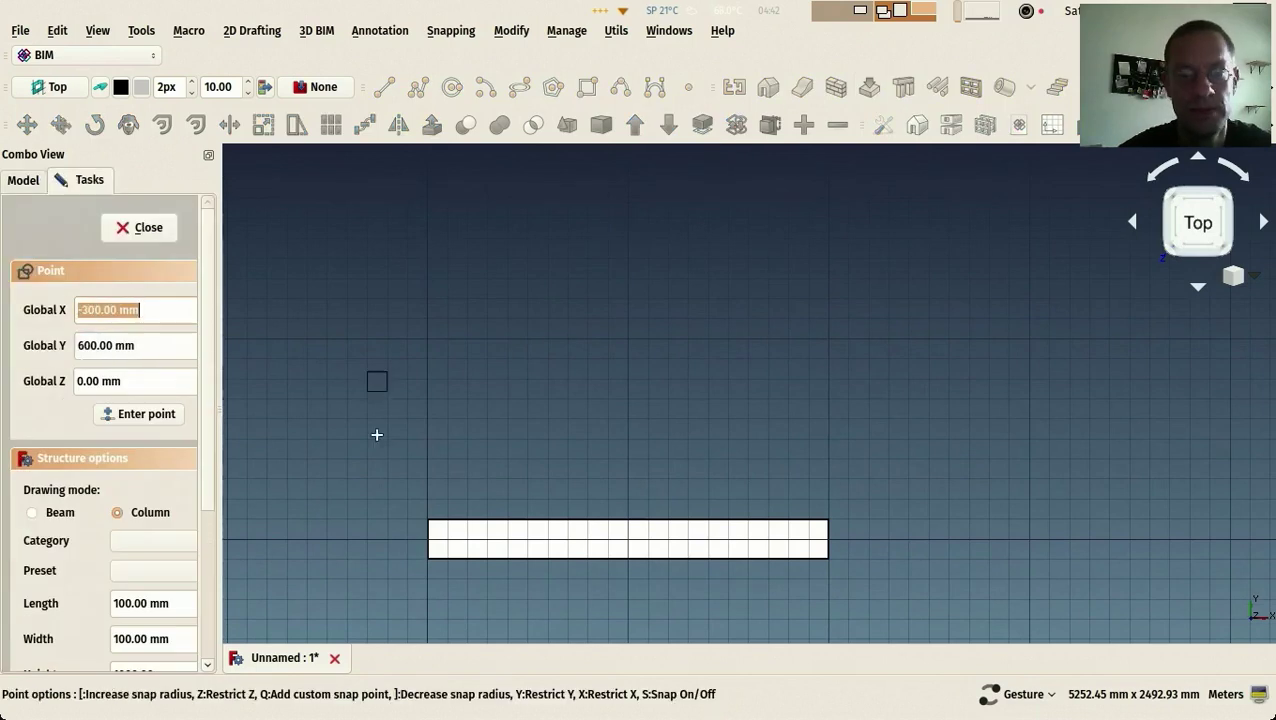
left_click(408, 538)
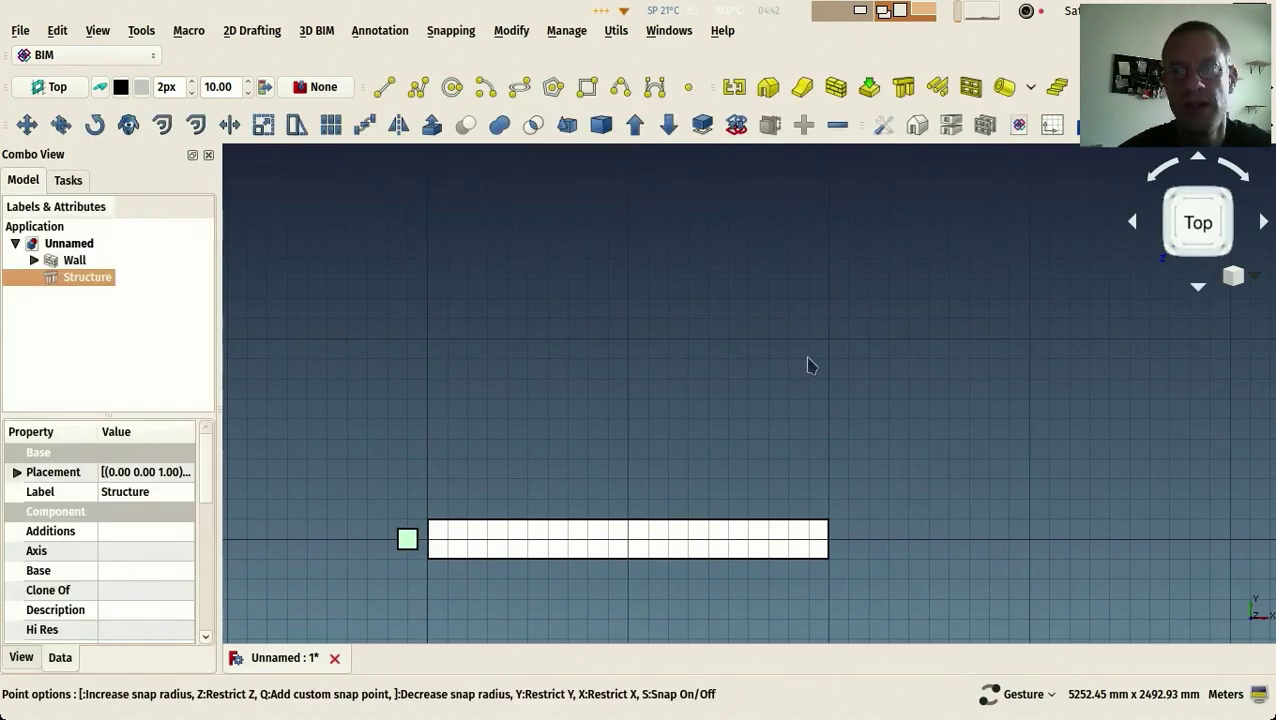
left_click(903, 89)
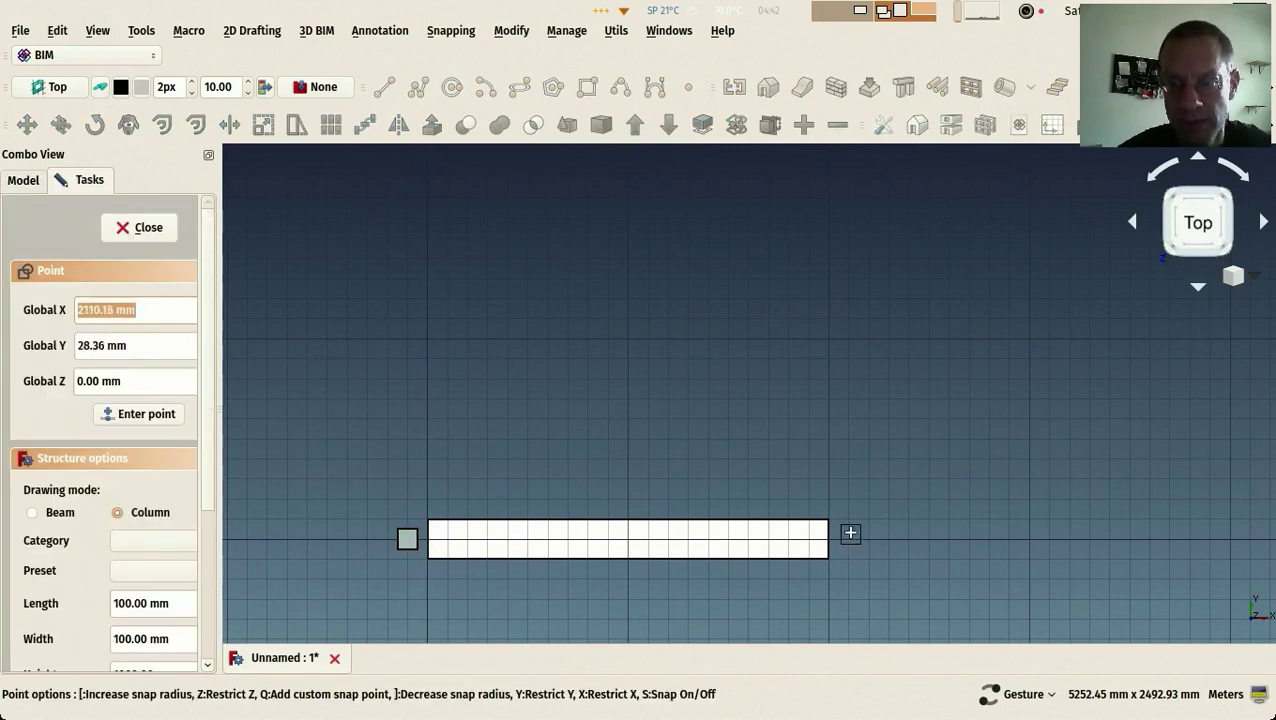
left_click(849, 538)
key("0")
Set the height of both columns to 3 m
left_click(95, 296, "ctrl")
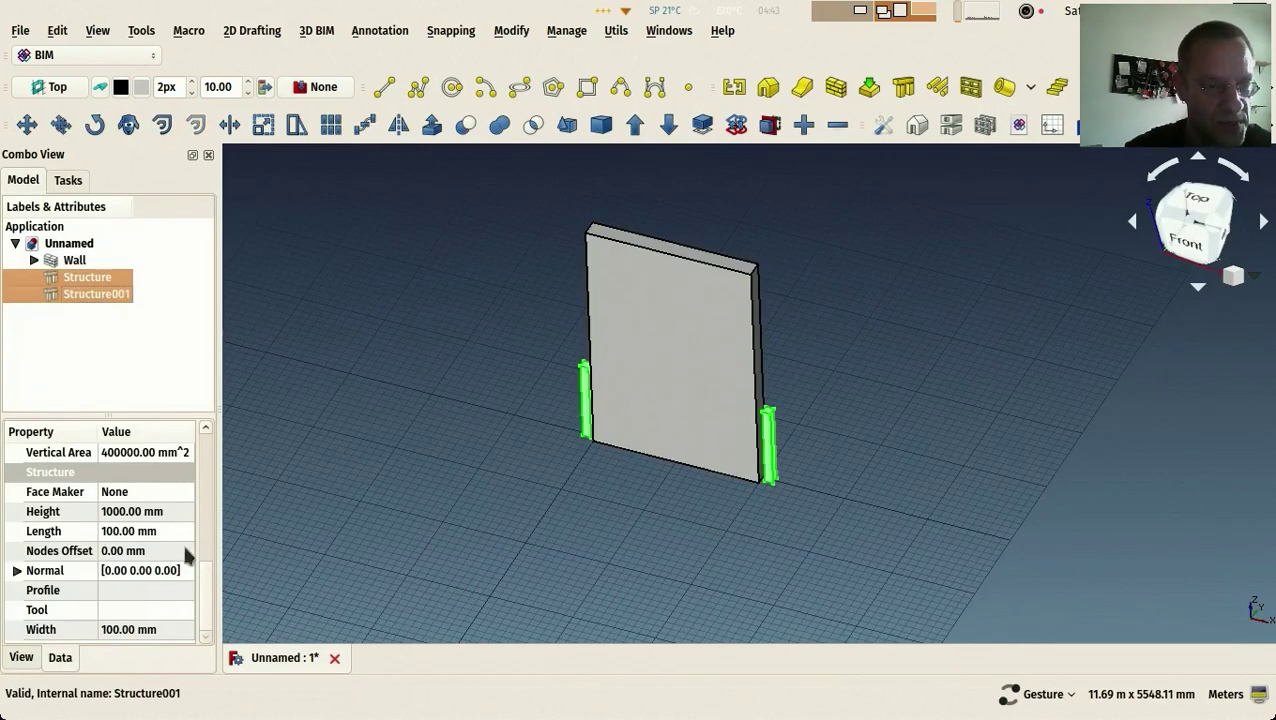
left_click(176, 511)
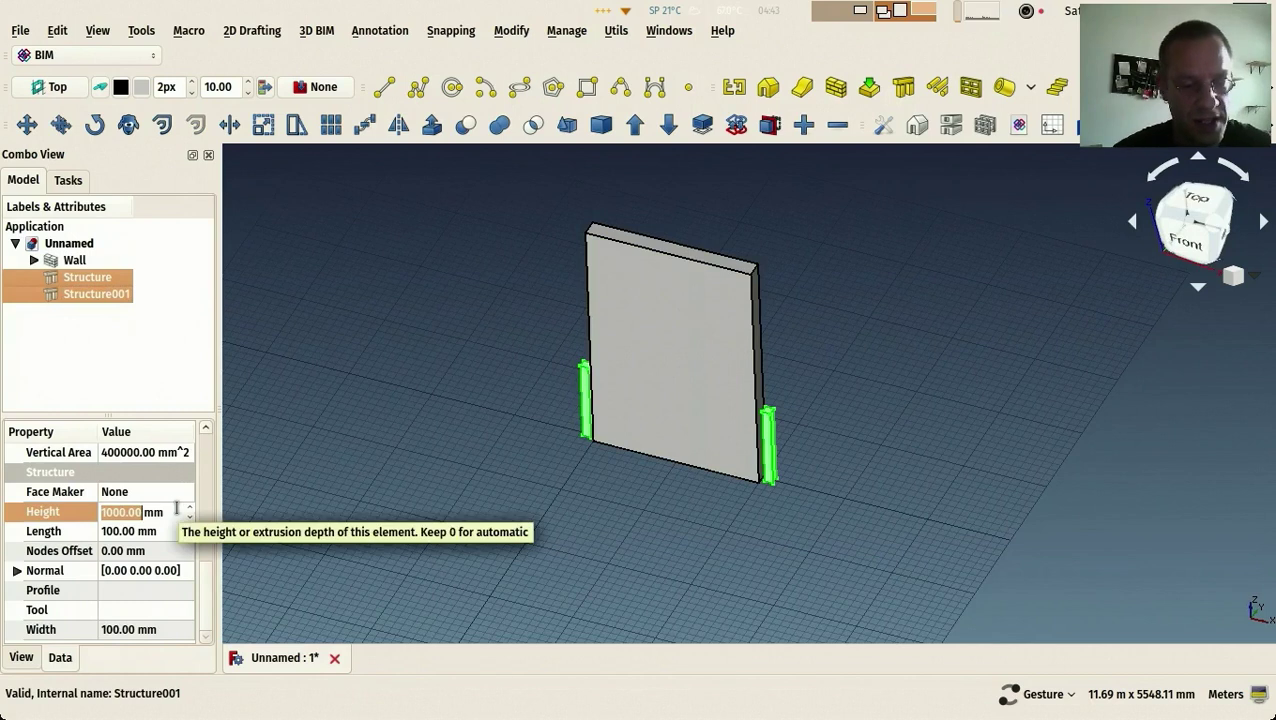
type("3")
key("Return")
left_click(177, 511)
type("3")
type("m")
key("Return")
left_click_drag(490, 405, 450, 330)
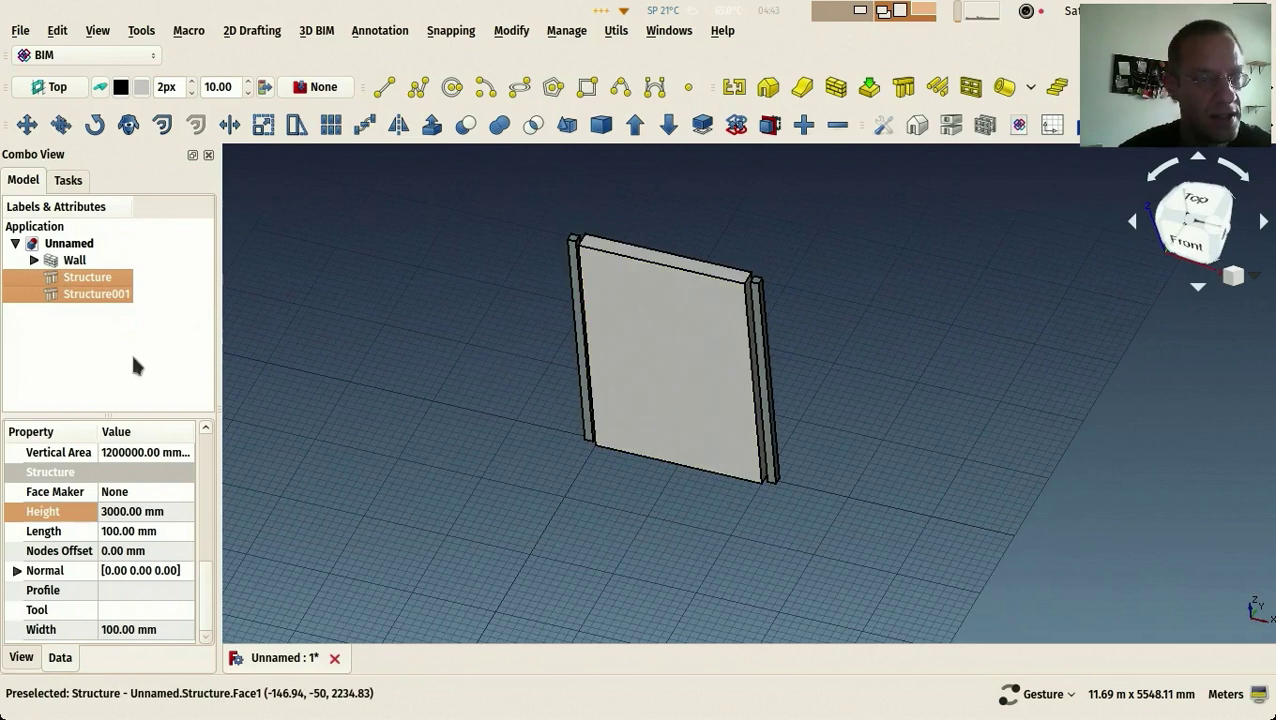
Give both end posts a 200 mm length and 200 mm width
left_click(166, 531)
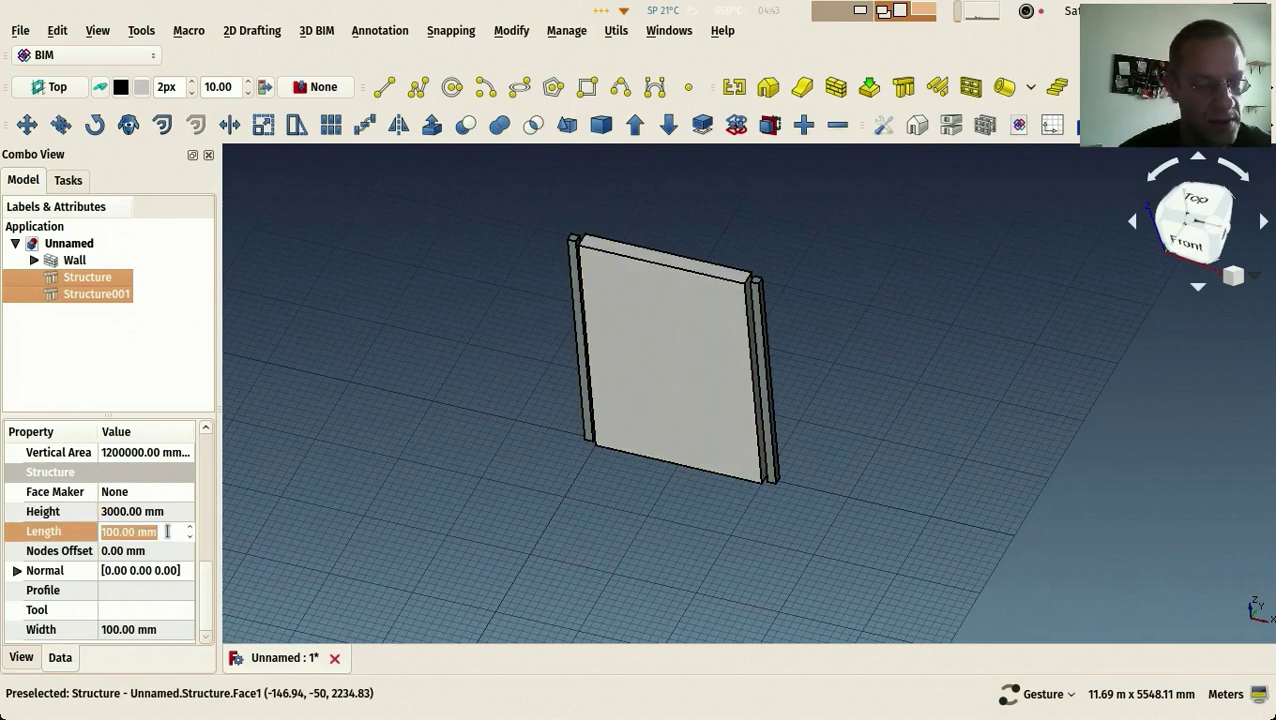
type("200")
key("Return")
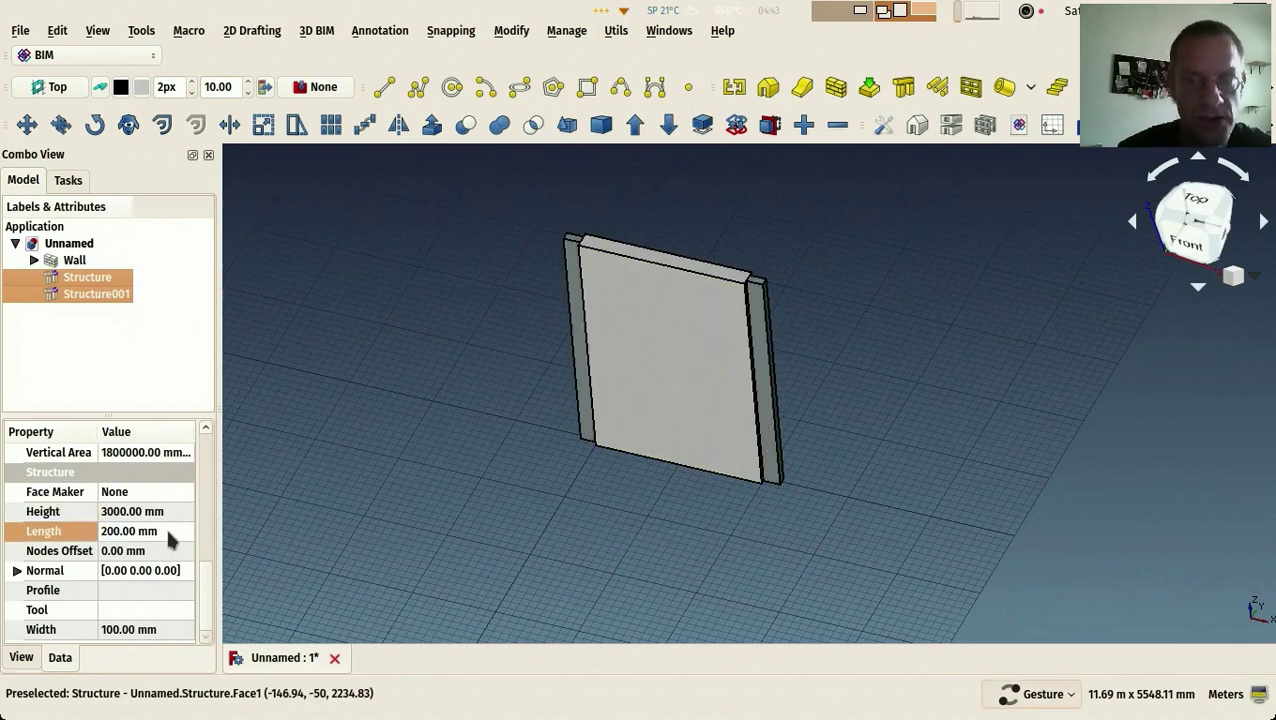
left_click(173, 631)
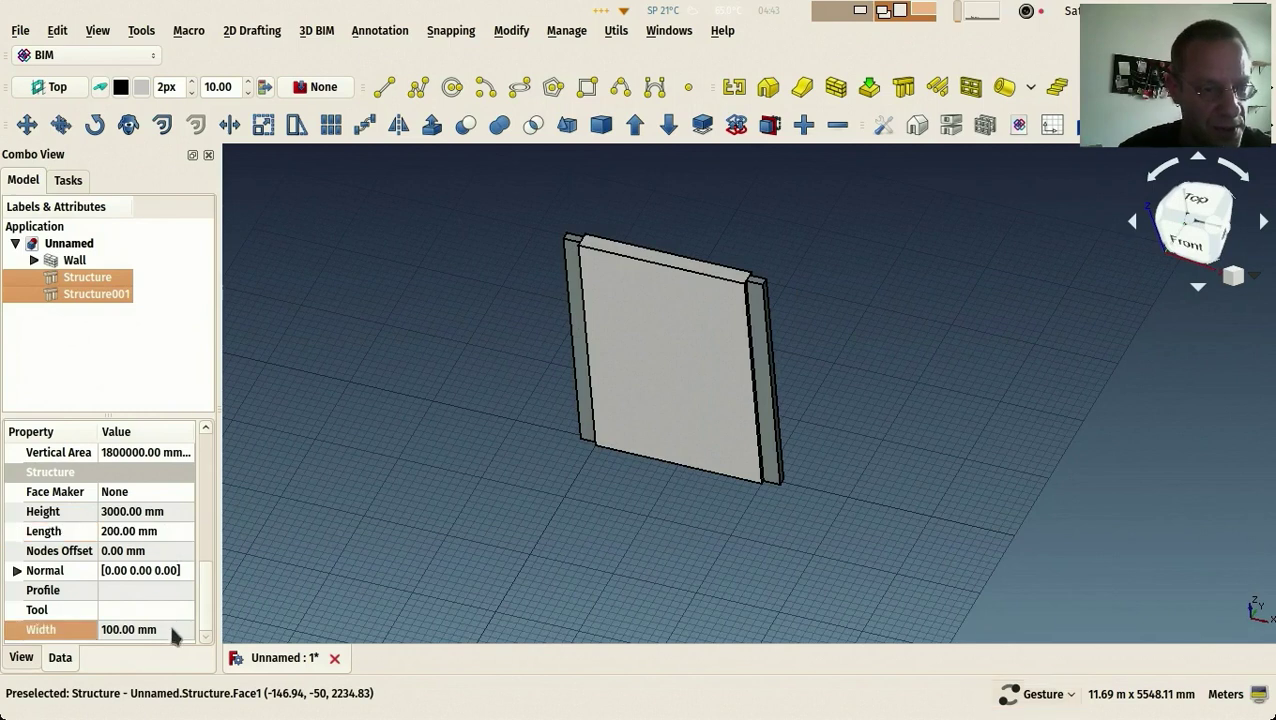
type("20")
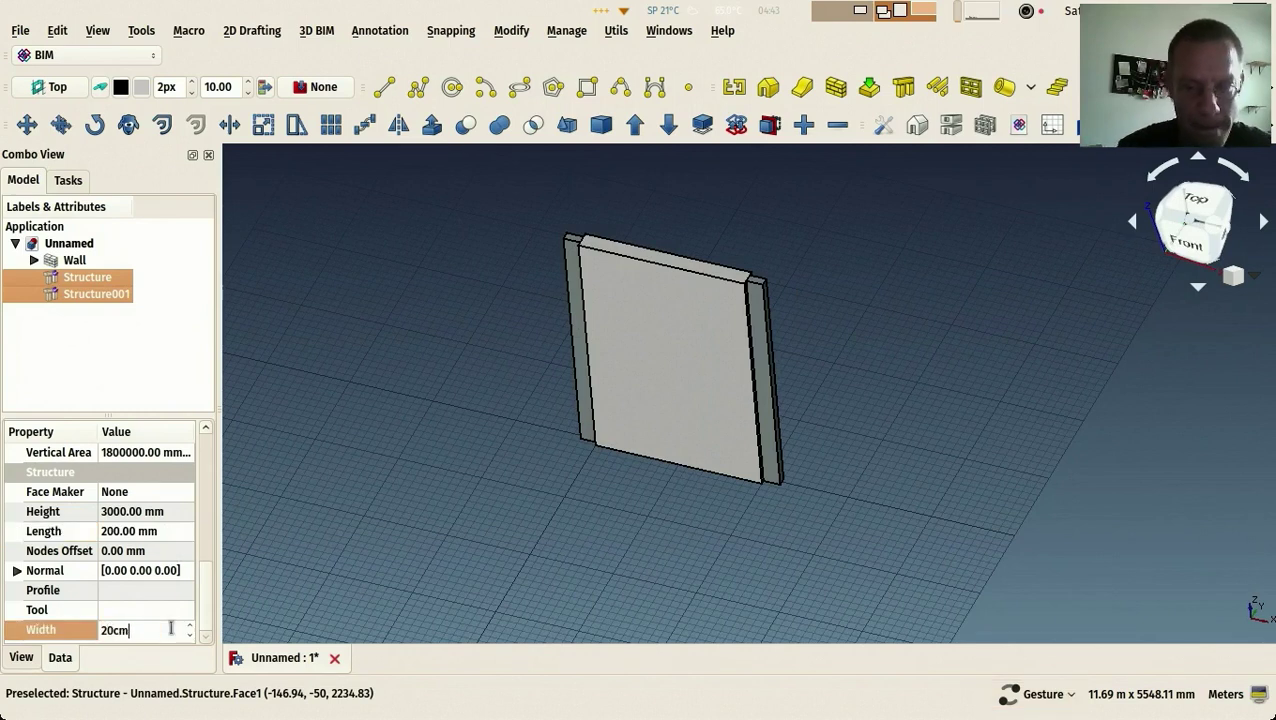
type("0")
key("Return")
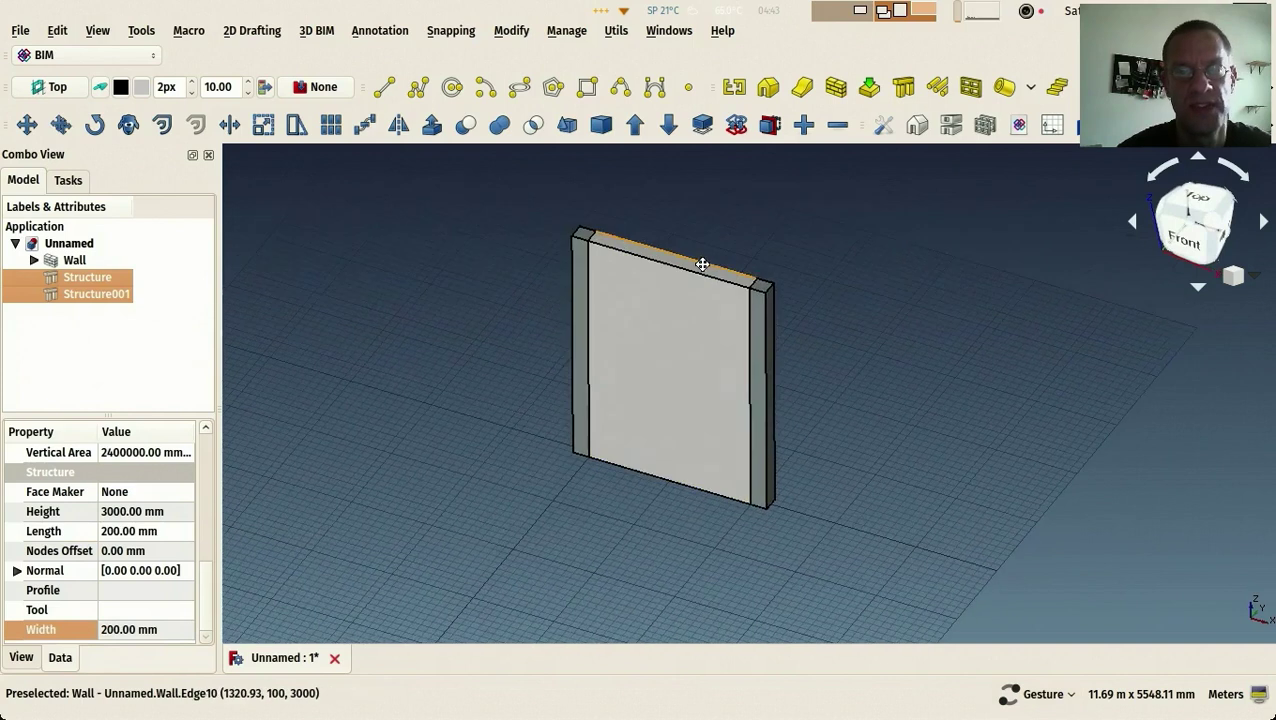
scroll(632, 307, "up", 3)
left_click(632, 313)
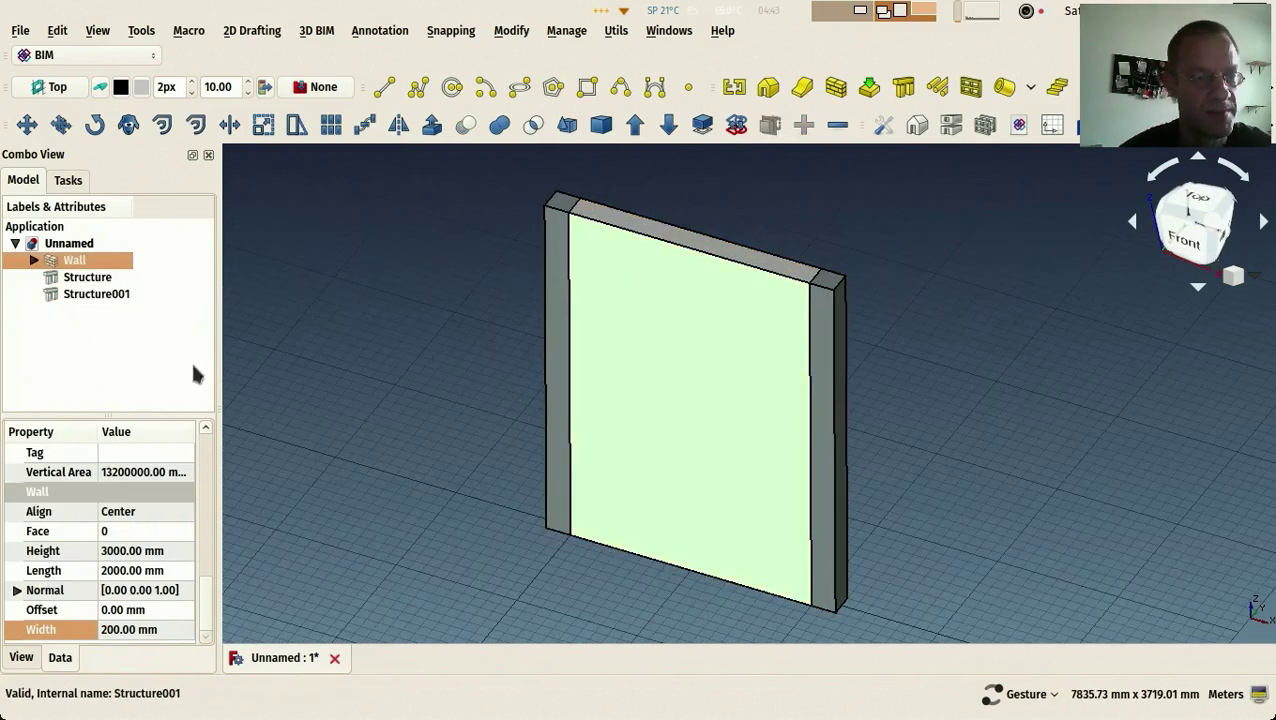
left_click_drag(367, 490, 396, 470)
left_click(464, 313)
left_click_drag(464, 313, 505, 340)
key("2")
left_click_drag(464, 382, 419, 202)
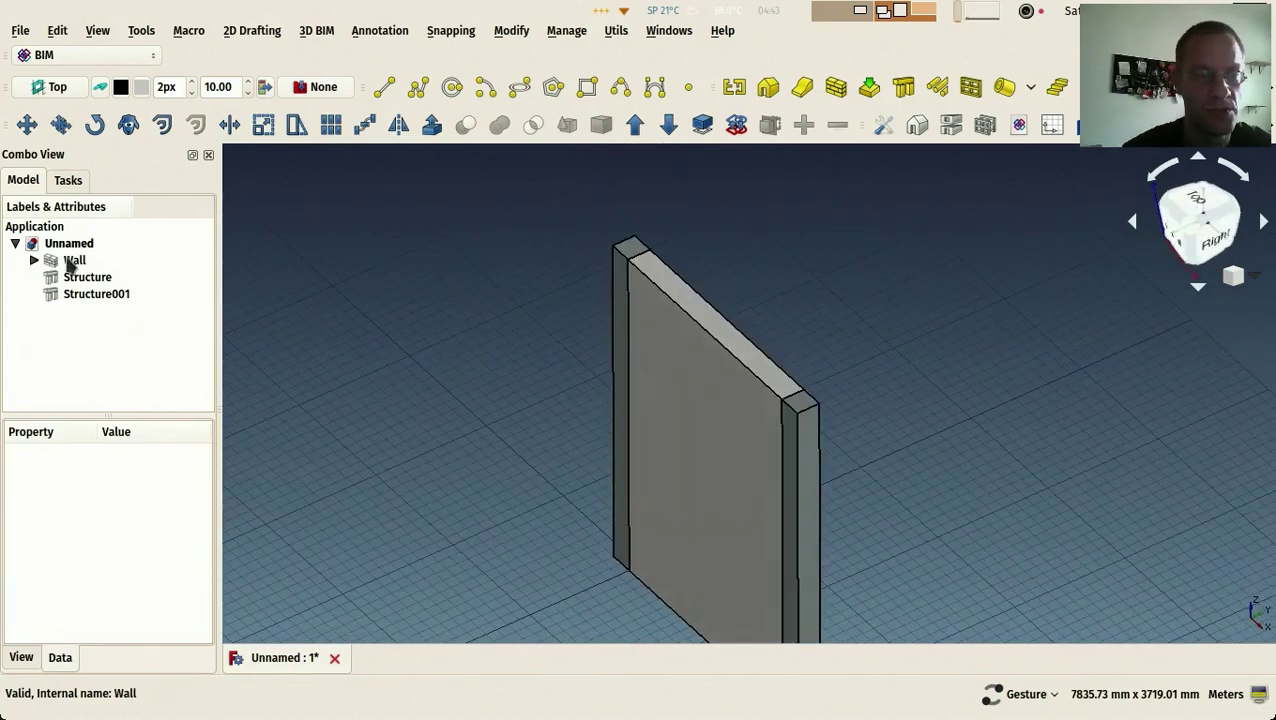
left_click(72, 260)
left_click(86, 281)
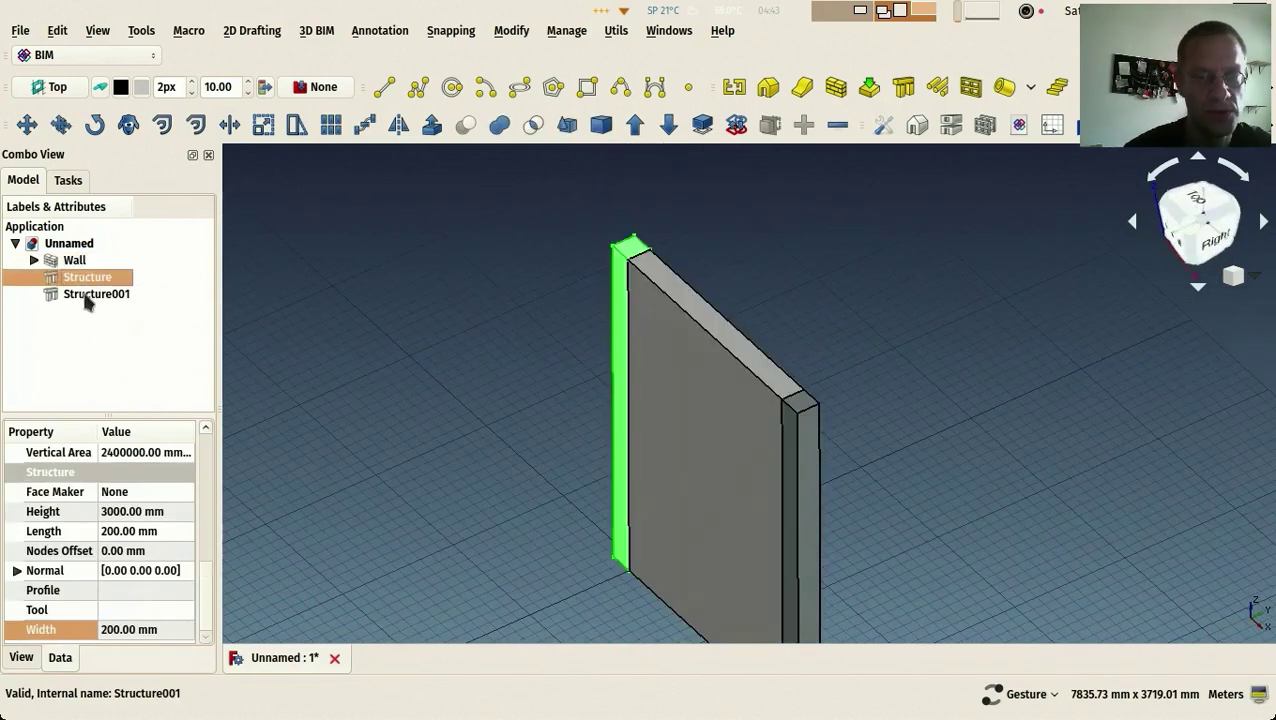
left_click(85, 296)
left_click_drag(376, 541, 456, 535)
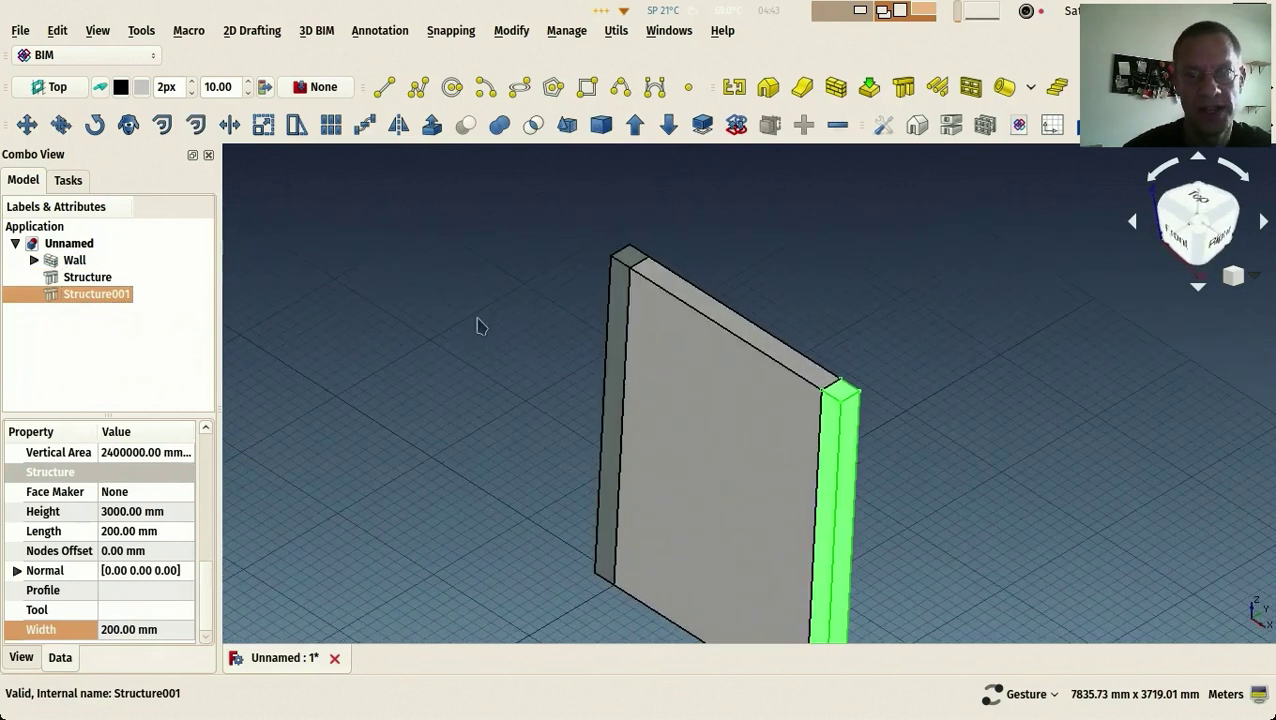
scroll(480, 322, "down", 2)
left_click_drag(507, 336, 535, 310)
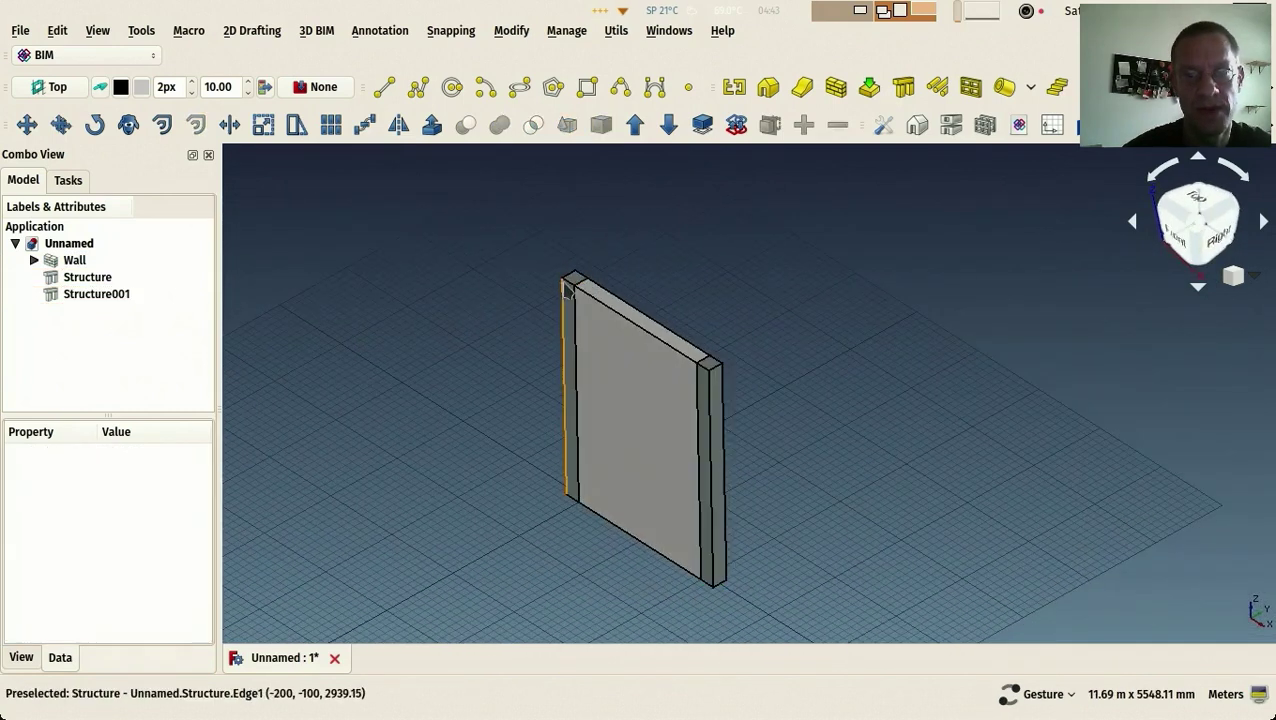
scroll(568, 280, "up", 2)
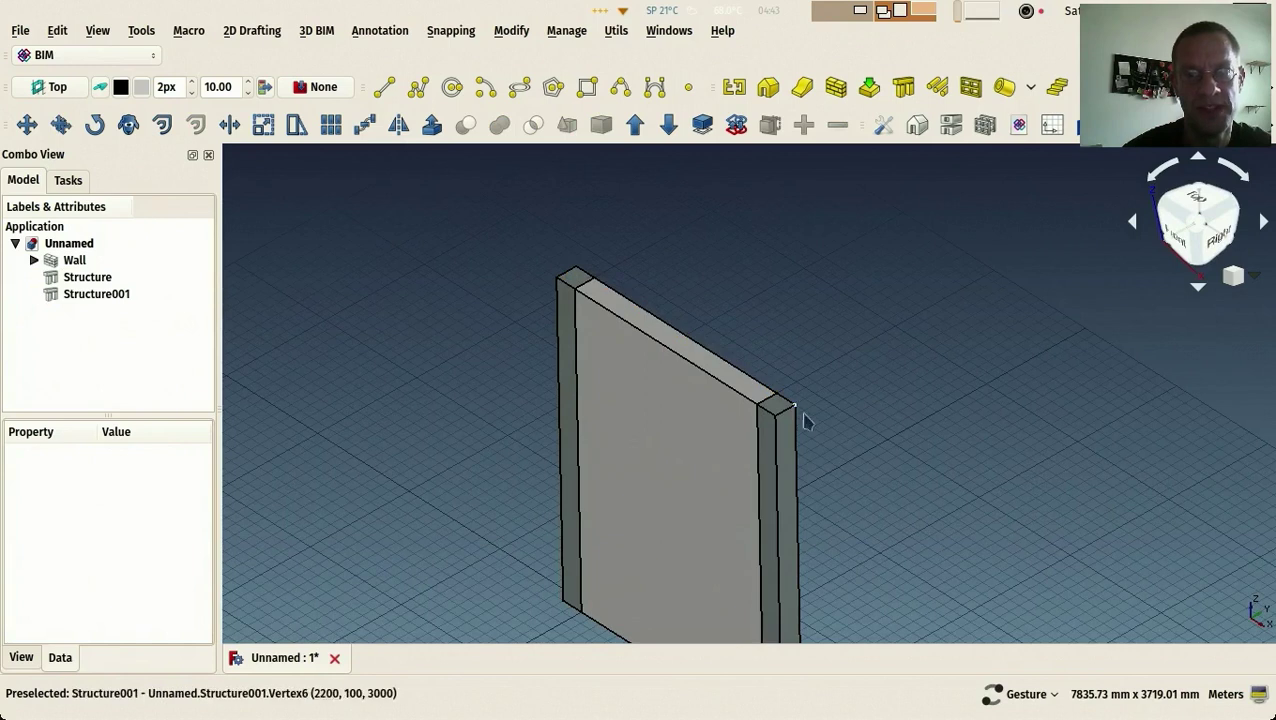
left_click_drag(378, 319, 416, 356)
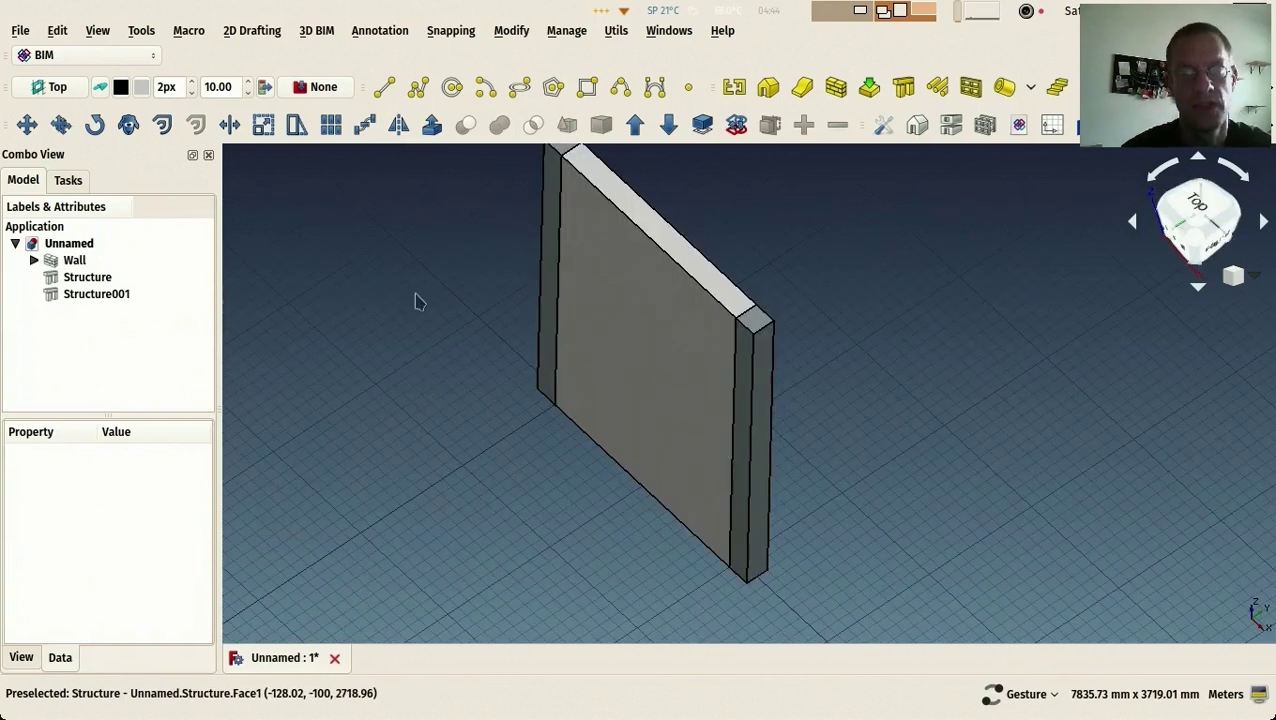
Set up the Structure tool in Beam mode with 200 mm width and 20cm height
left_click(903, 88)
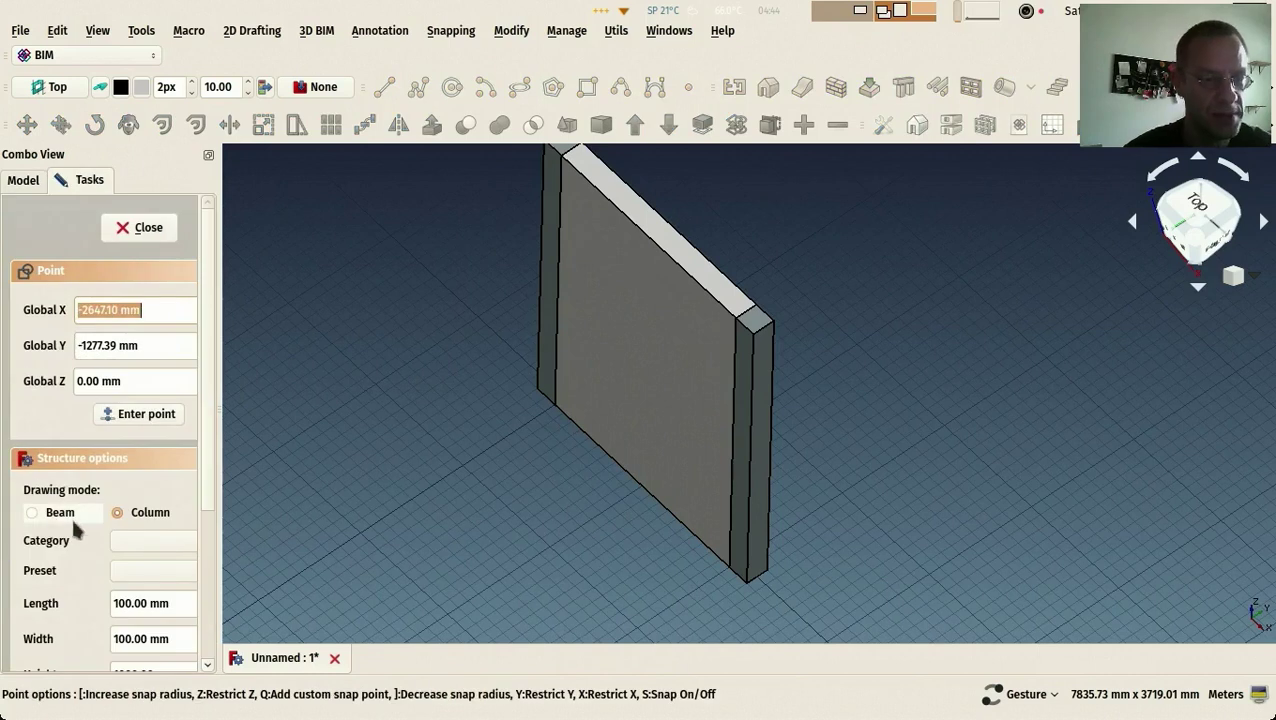
left_click(45, 513)
left_click_drag(206, 480, 212, 545)
scroll(212, 545, "down", 3)
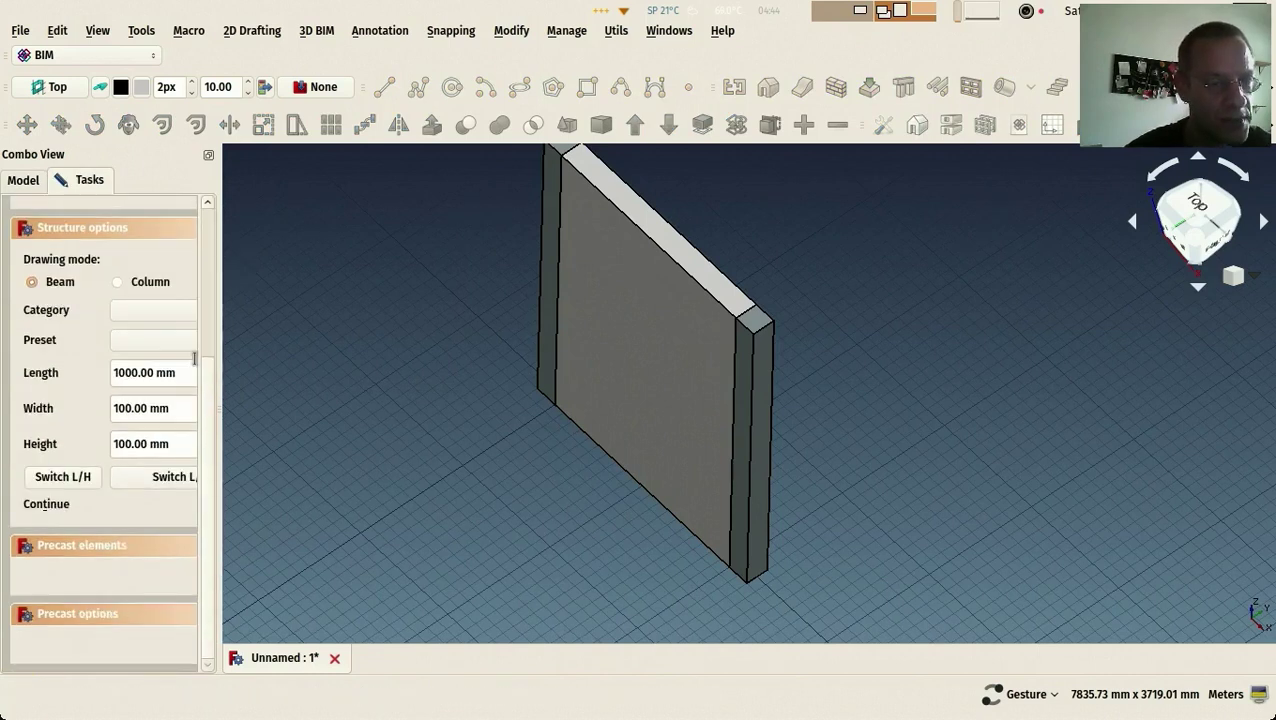
left_click_drag(174, 408, 77, 420)
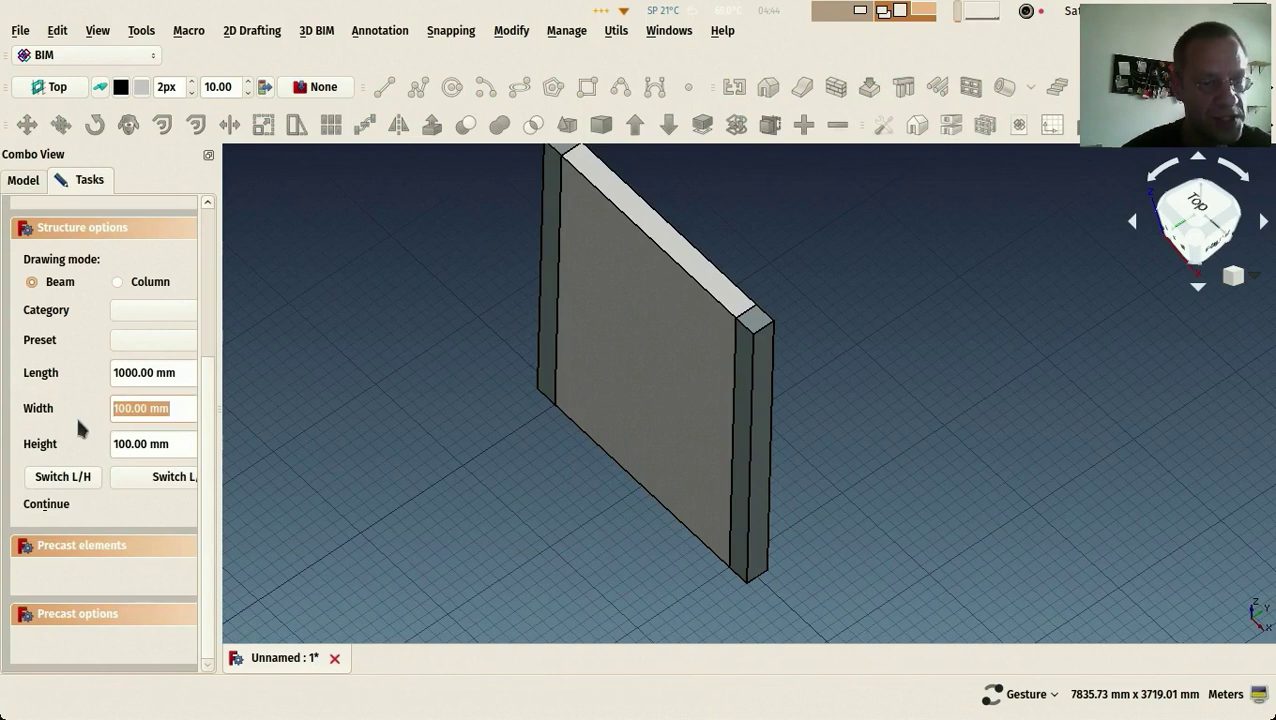
type("20")
left_click_drag(190, 447, 12, 456)
type("20c")
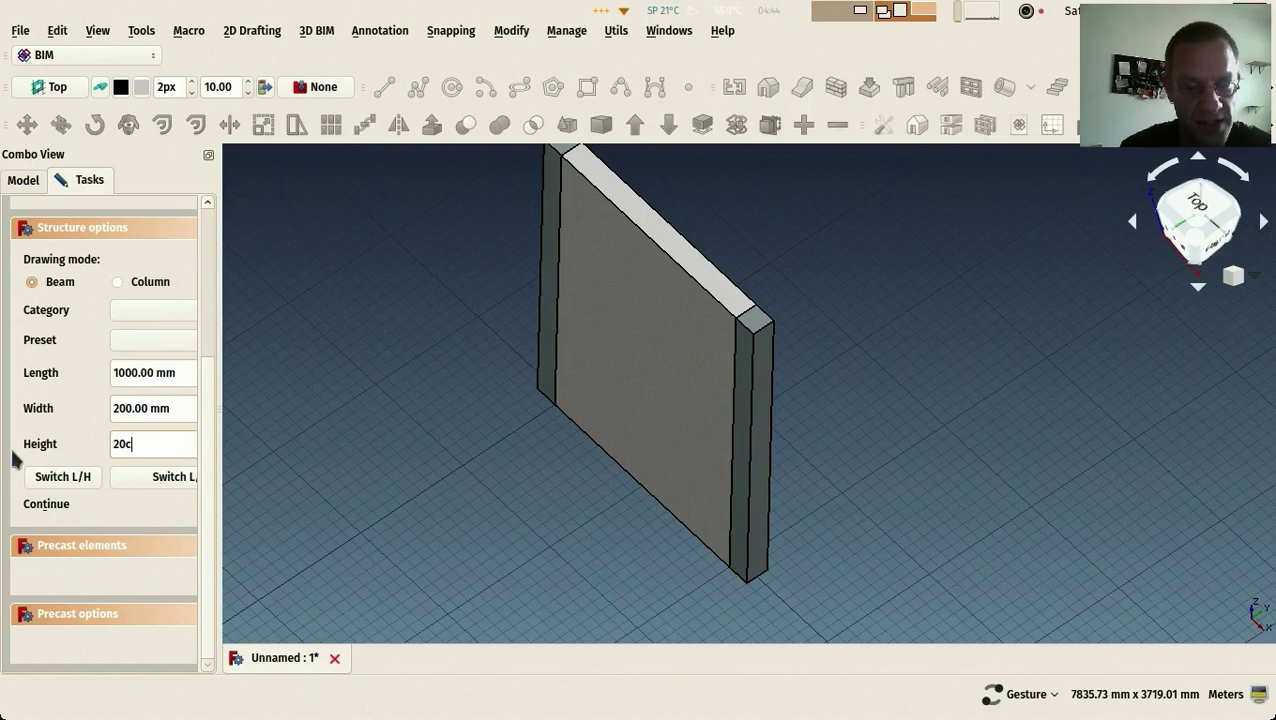
type("m")
key("Return")
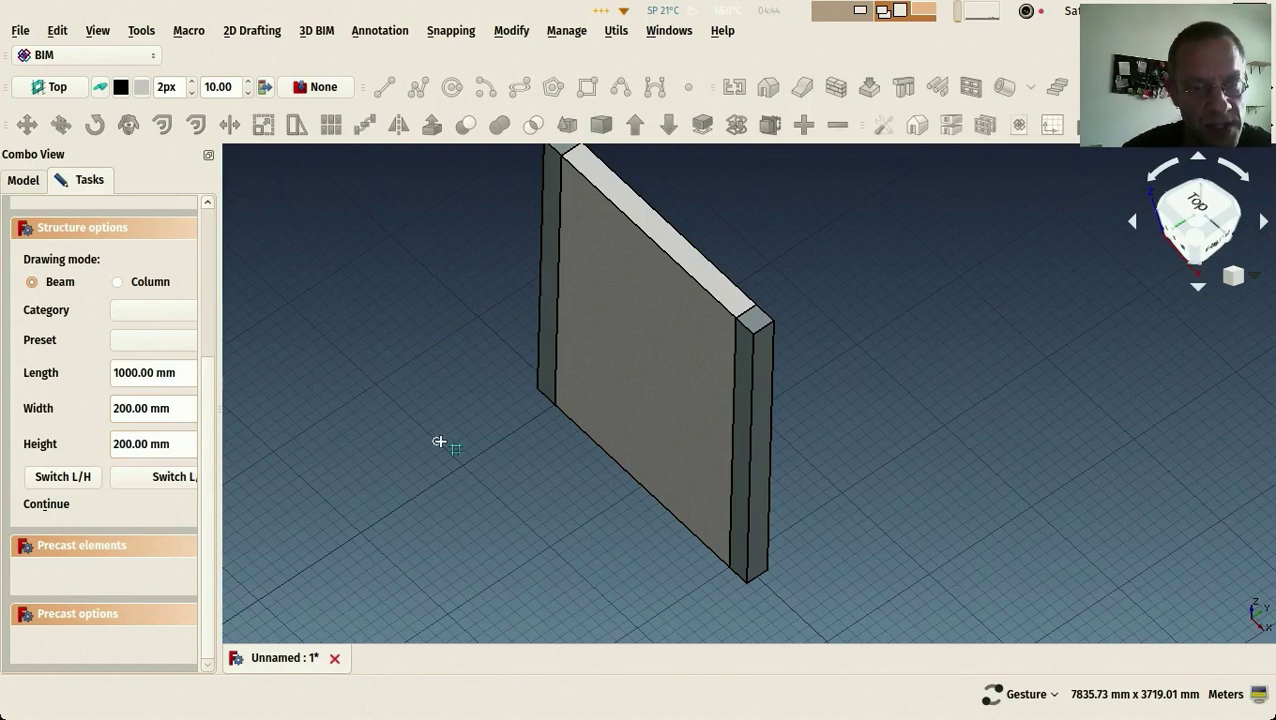
Place the 2300 mm beam on the ground in front of the wall
left_click(439, 441)
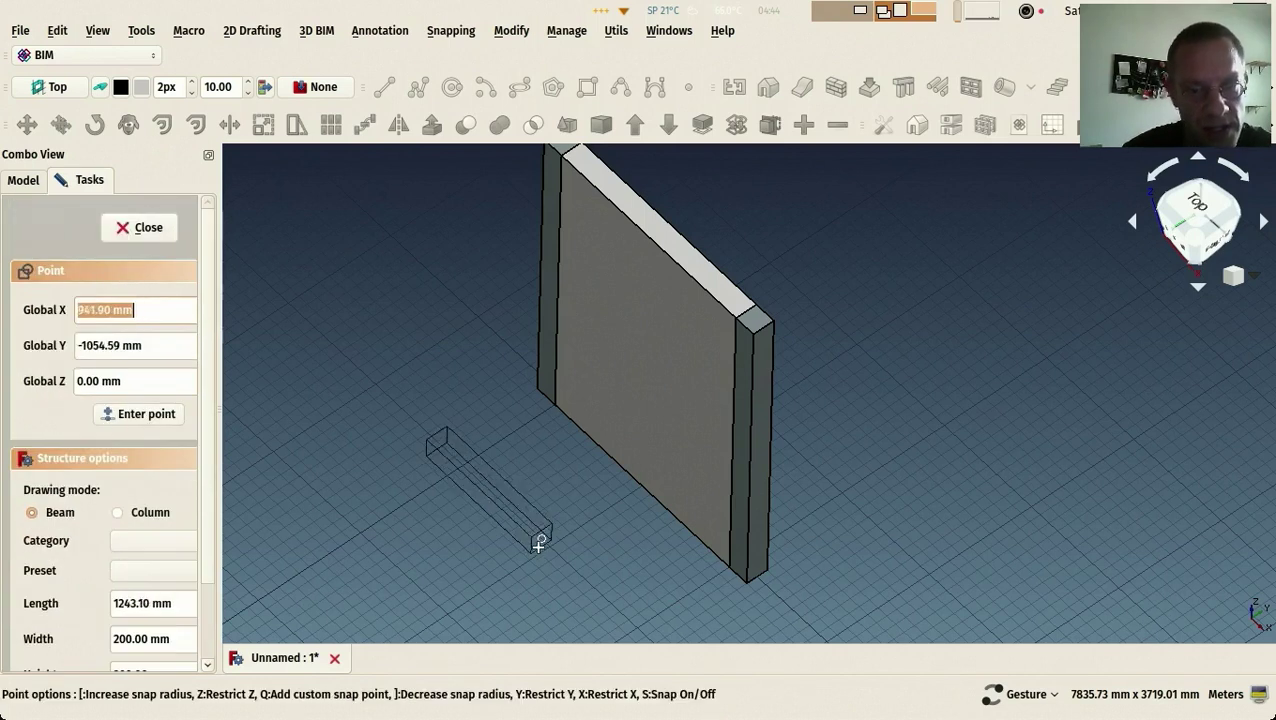
left_click(638, 621)
left_click_drag(638, 621, 456, 279)
scroll(584, 589, "up", 10)
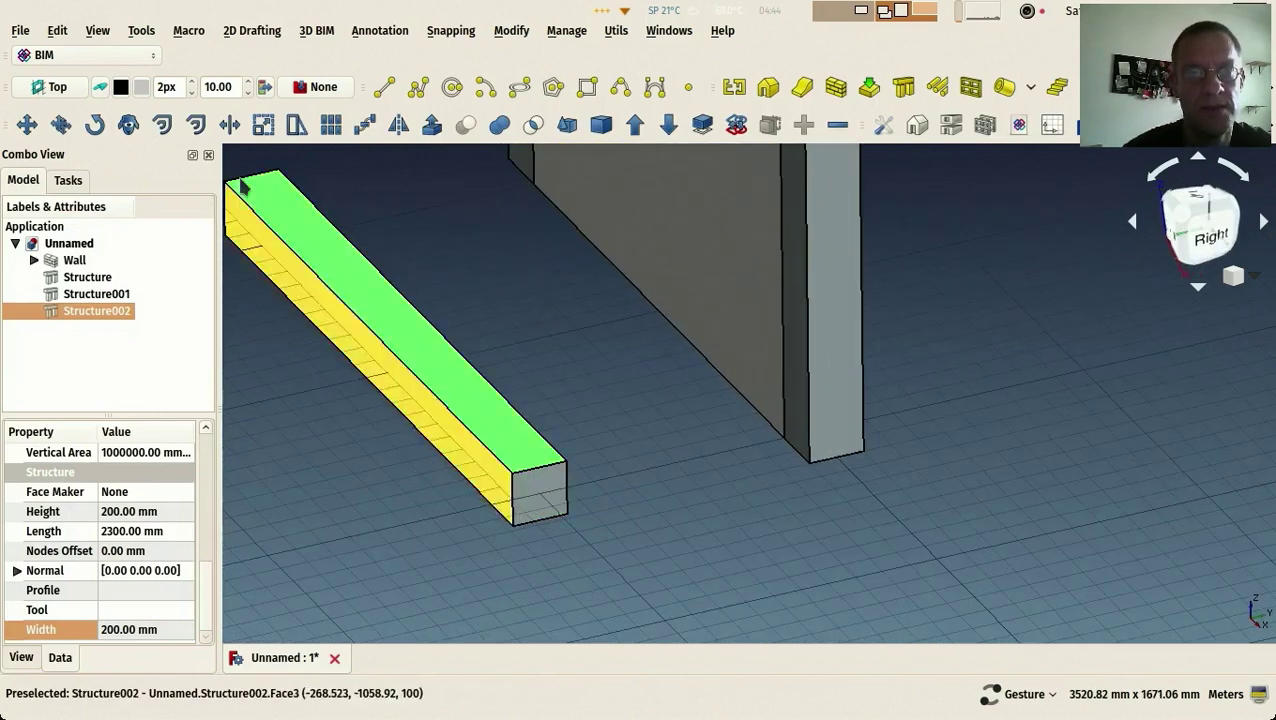
left_click(27, 124)
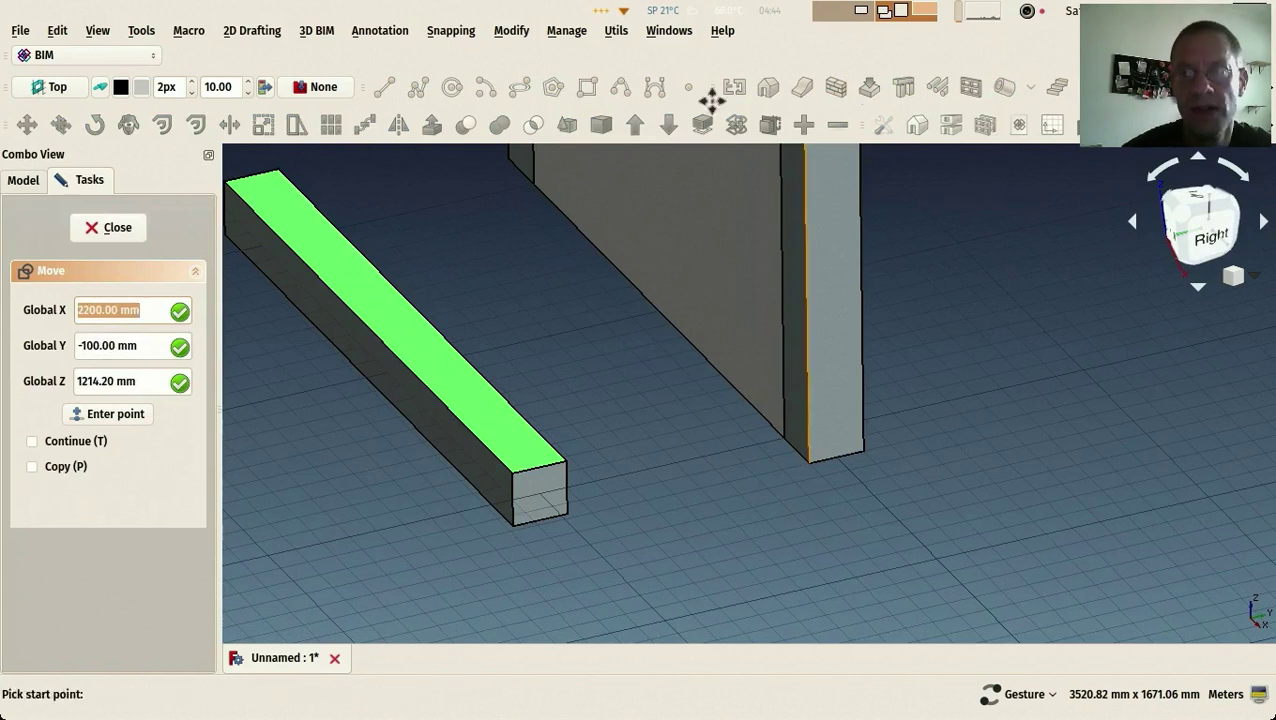
Cancel the move, enable Draft Snap, and dock the annotation and snap toolbars in a new row
key("Escape")
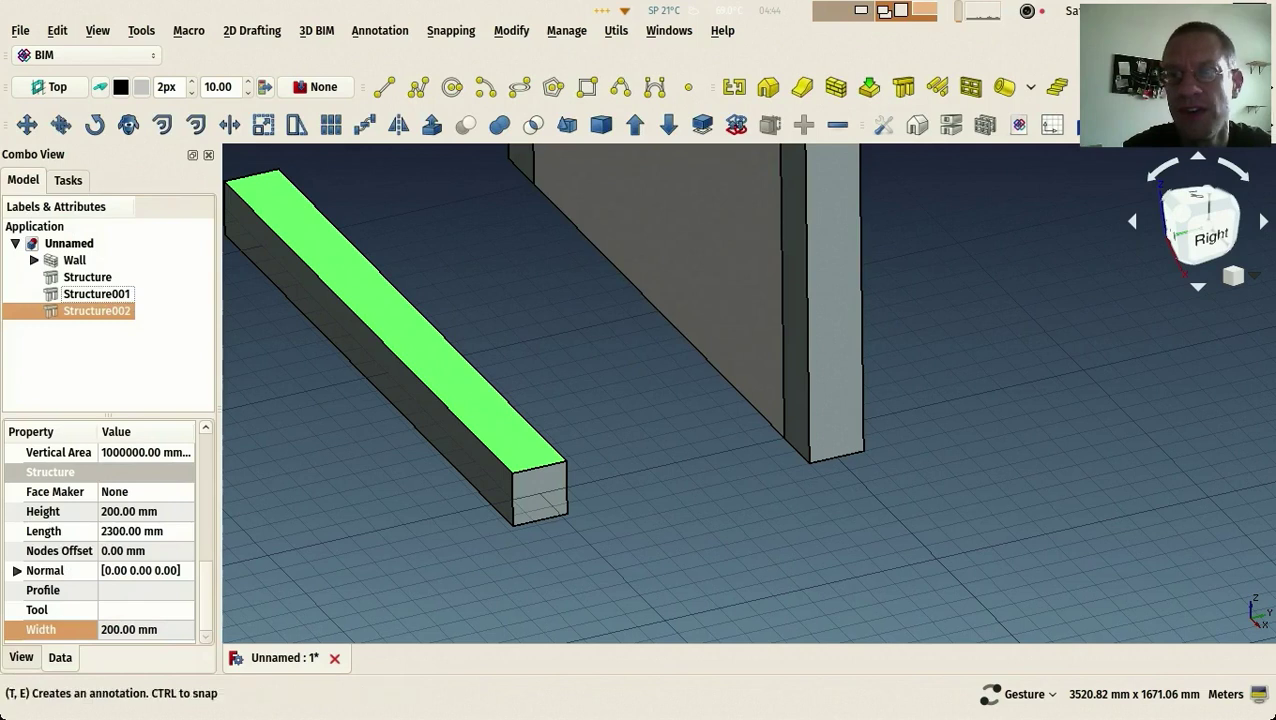
right_click(350, 68)
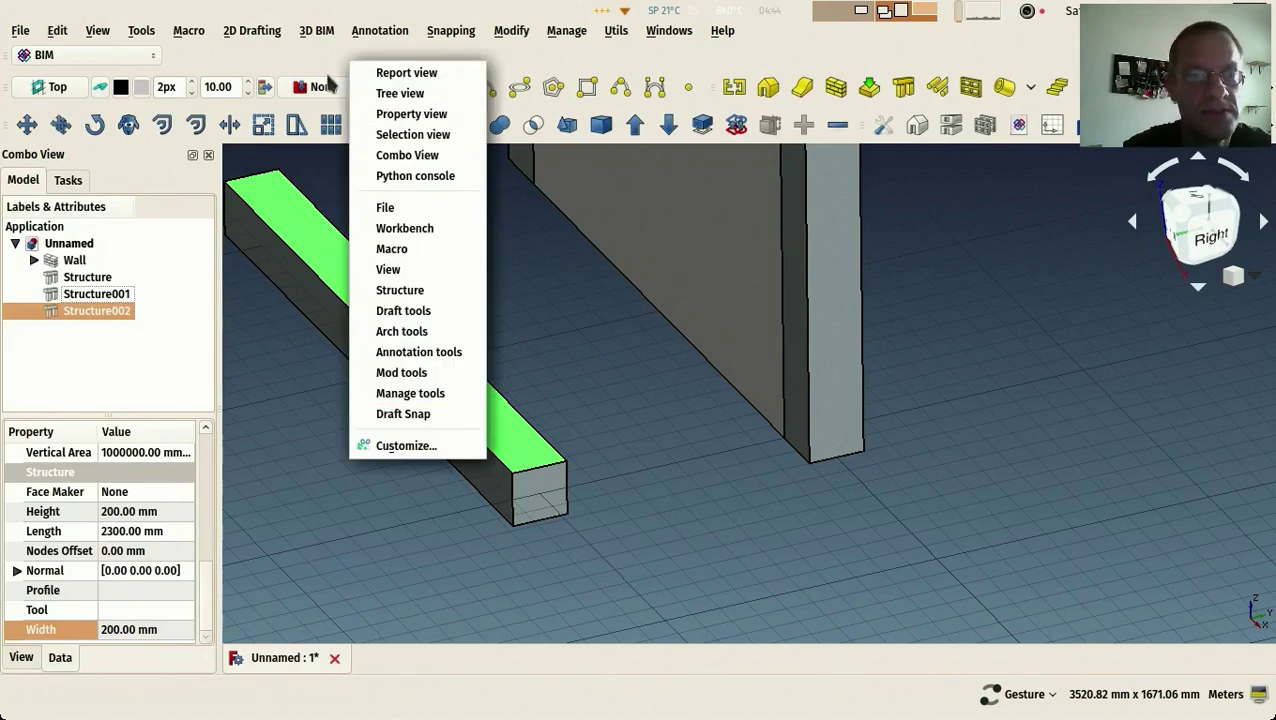
left_click(853, 50)
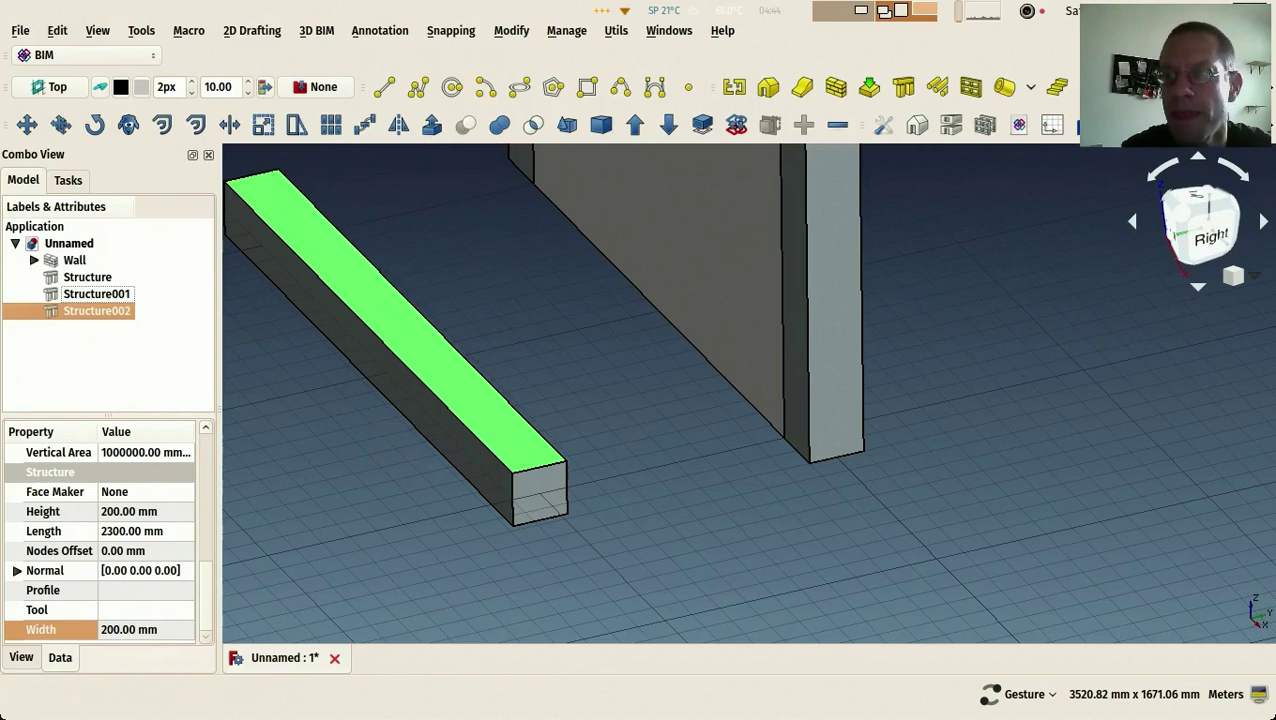
mouse_move(1100, 124)
left_mouse_down()
mouse_move(900, 157)
mouse_move(560, 143)
mouse_move(180, 162)
left_mouse_up()
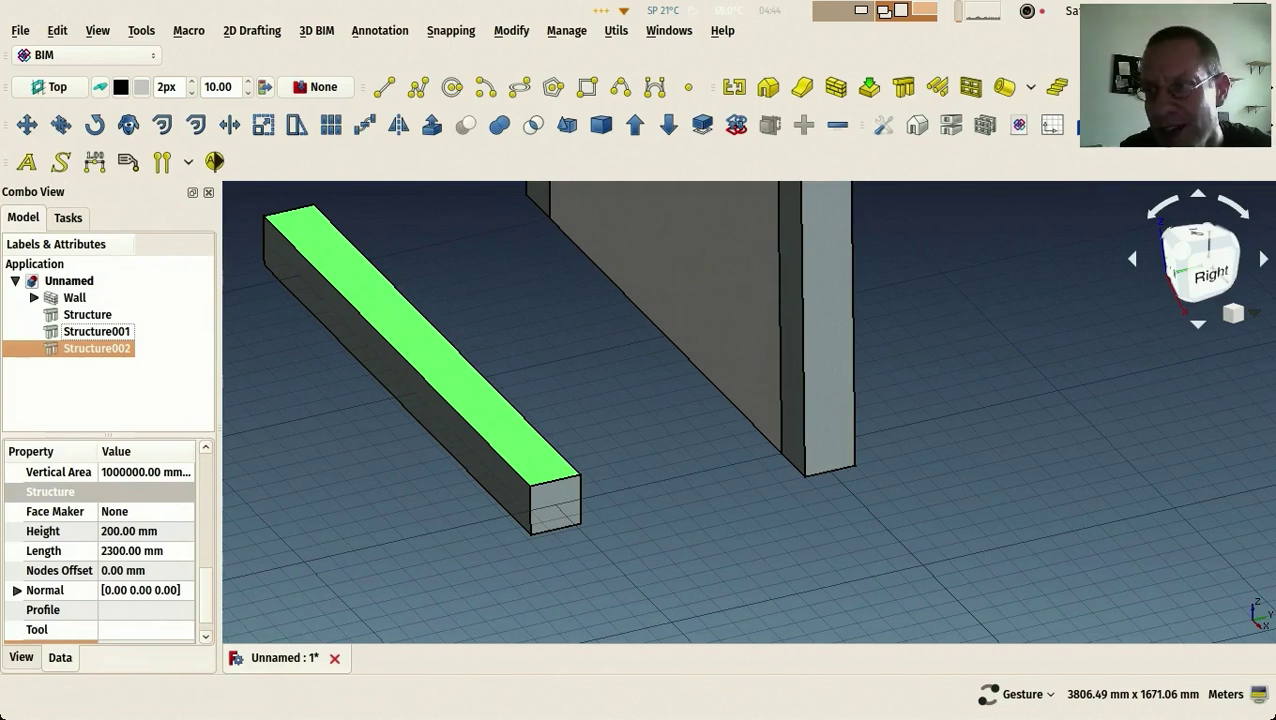
left_click_drag(1100, 124, 240, 163)
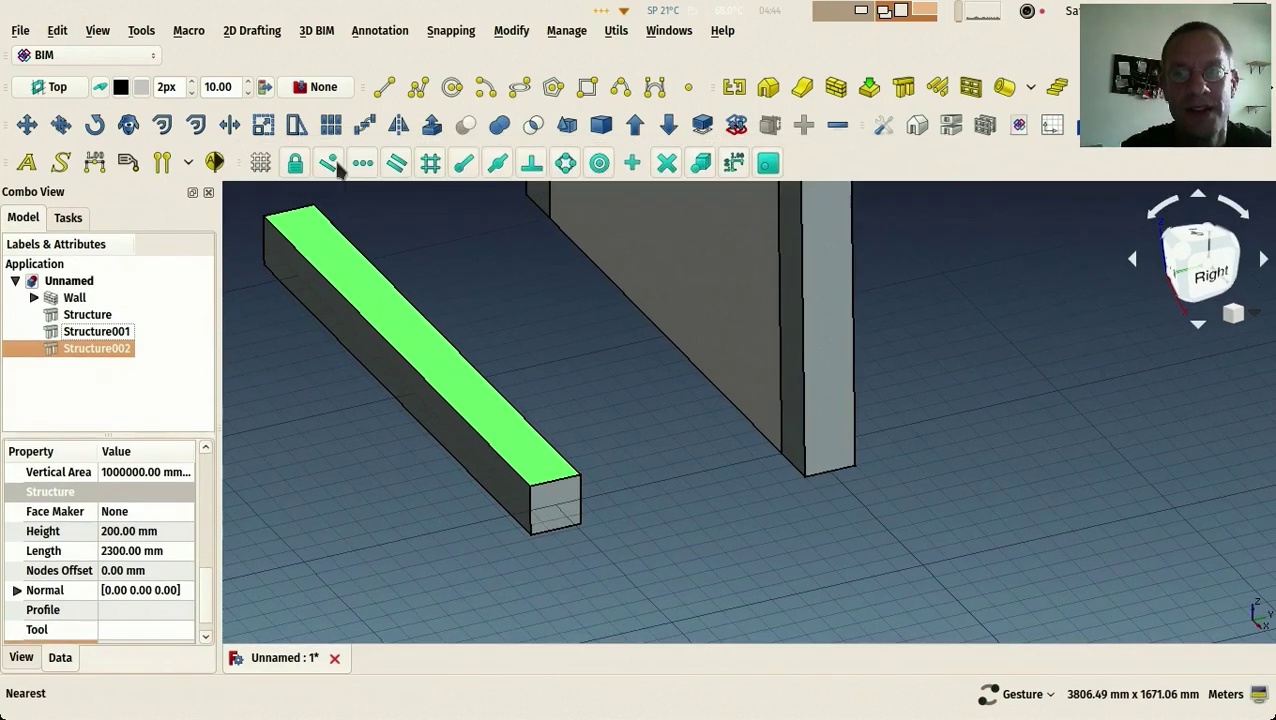
left_click_drag(621, 427, 775, 205)
scroll(655, 415, "down", 4)
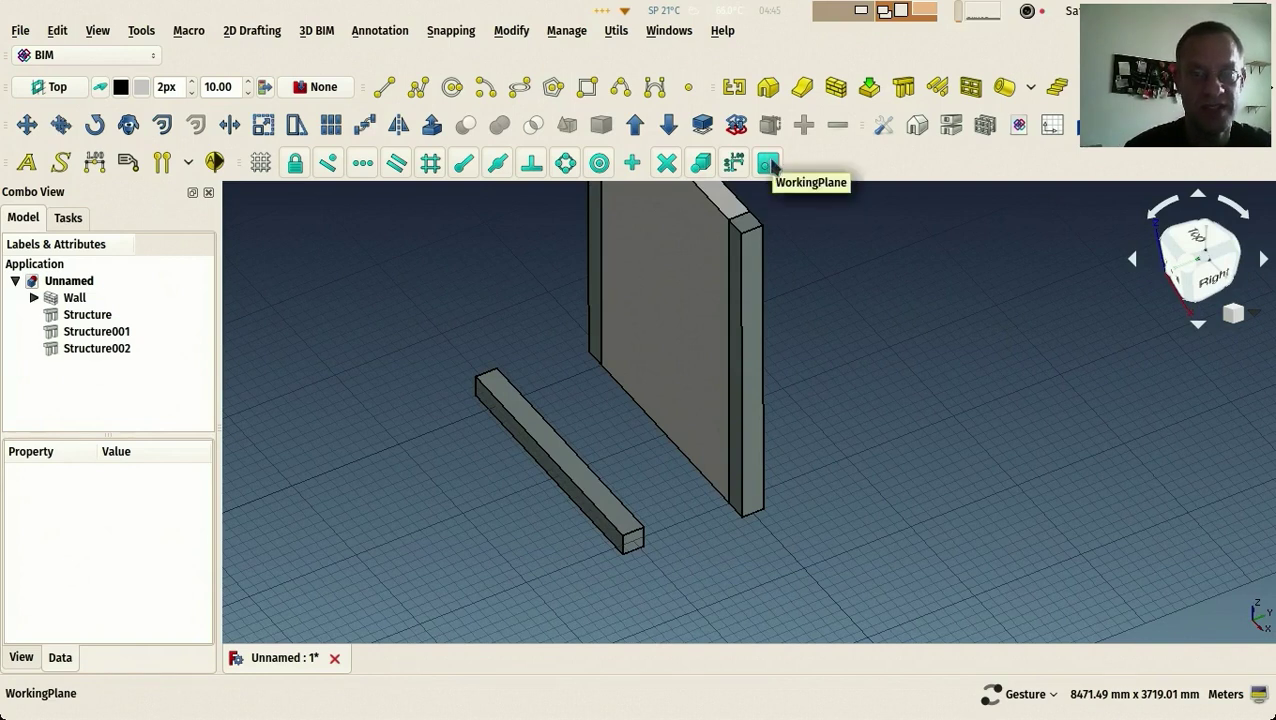
Move Structure002 so its bottom corner lands on the side post's top corner, like a lintel
right_click_drag(760, 258, 797, 332)
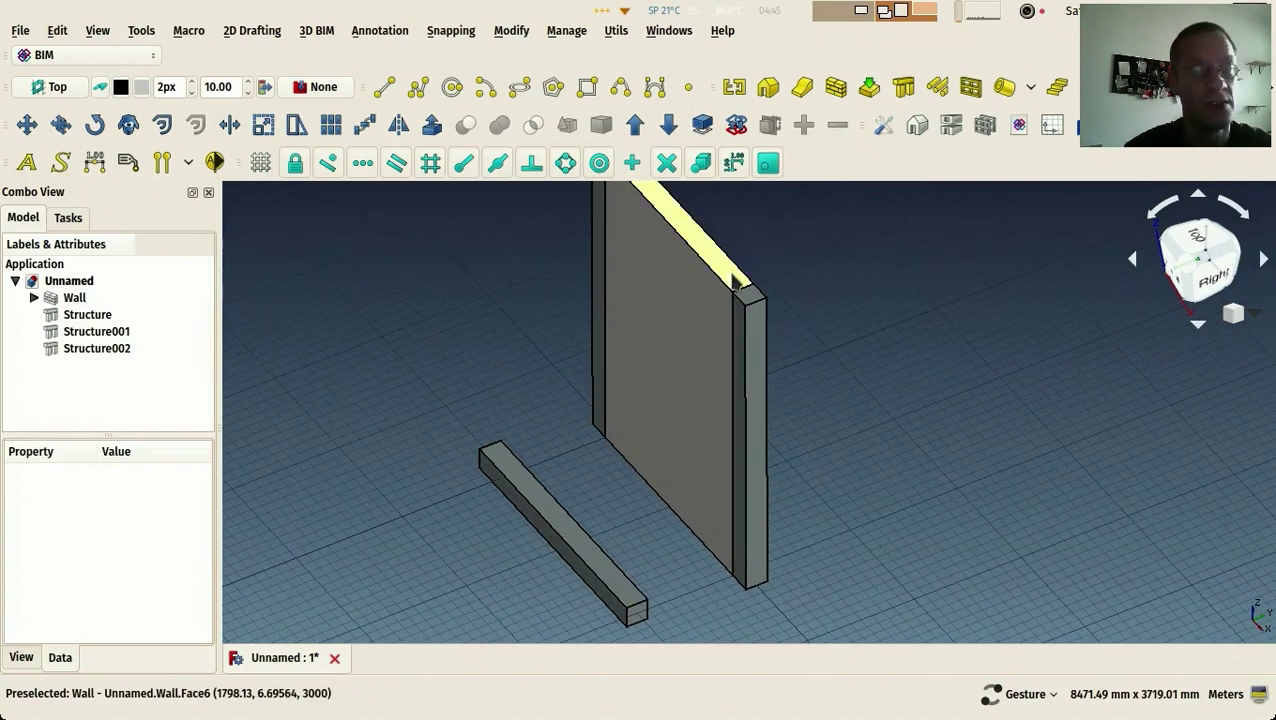
left_click_drag(595, 498, 581, 494)
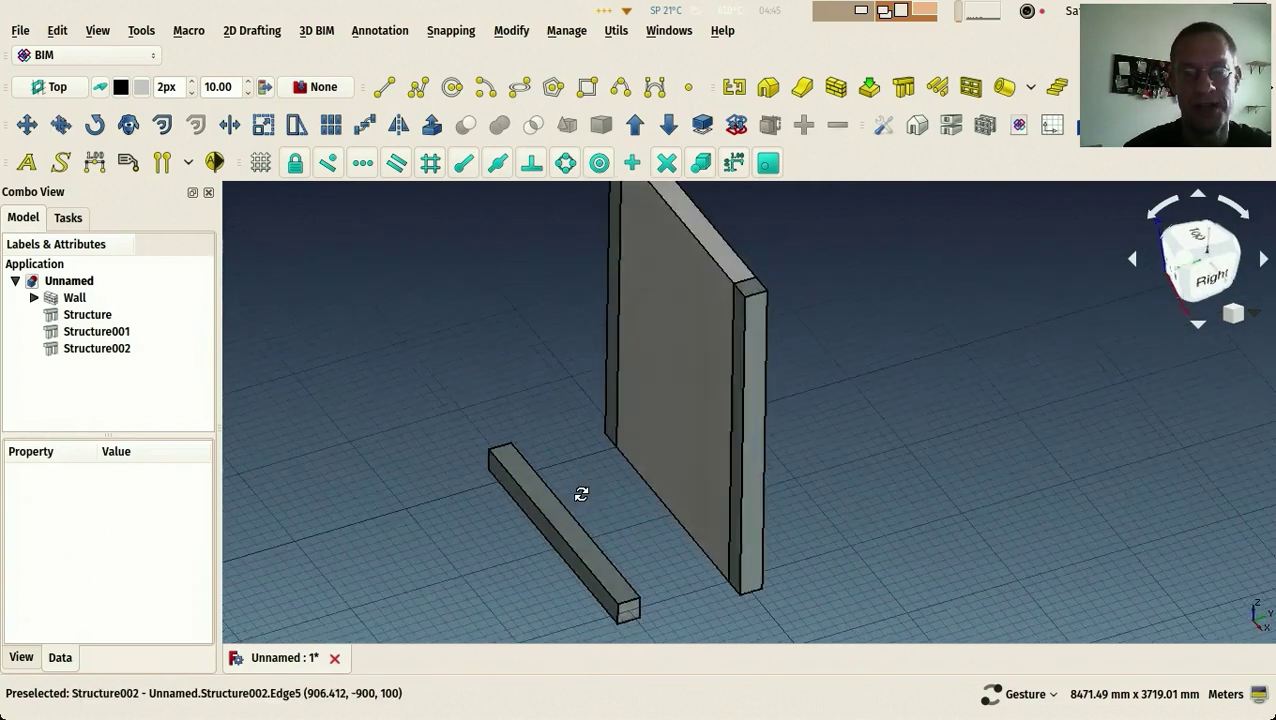
right_click_drag(668, 482, 513, 399)
scroll(618, 475, "up", 3)
left_click(549, 500)
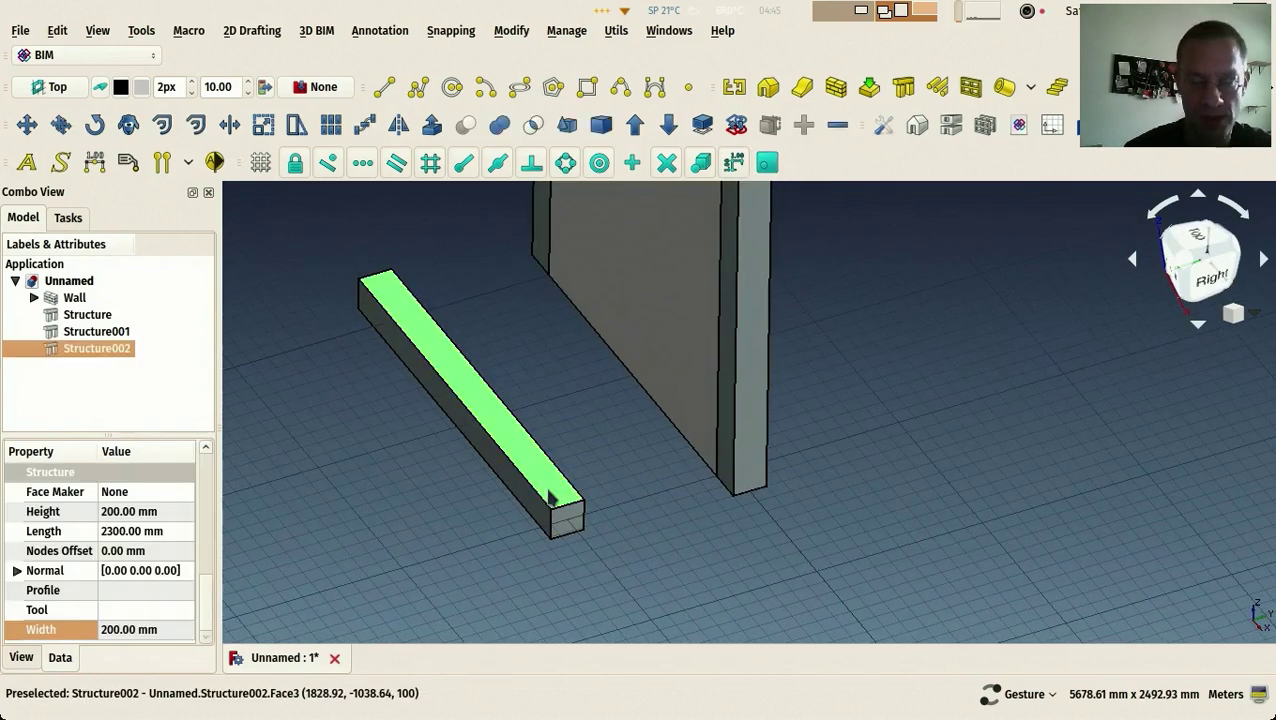
left_click(27, 124)
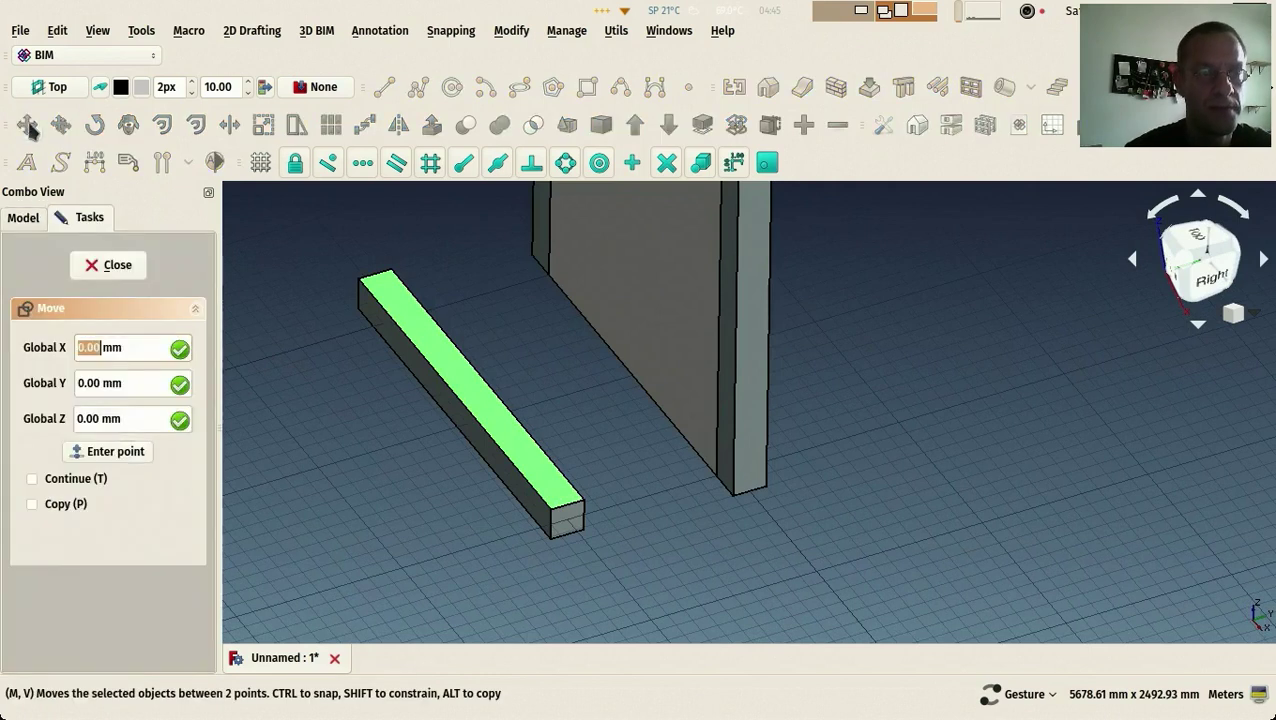
scroll(547, 532, "up", 5)
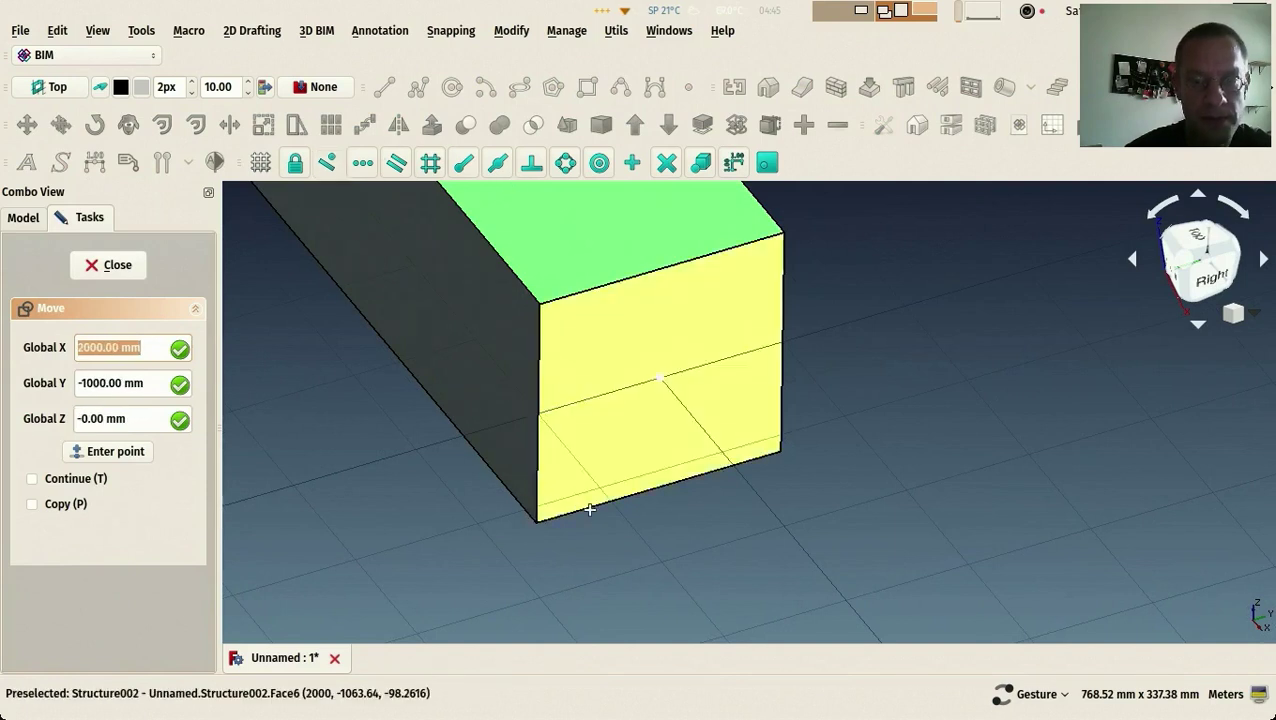
left_click(521, 510)
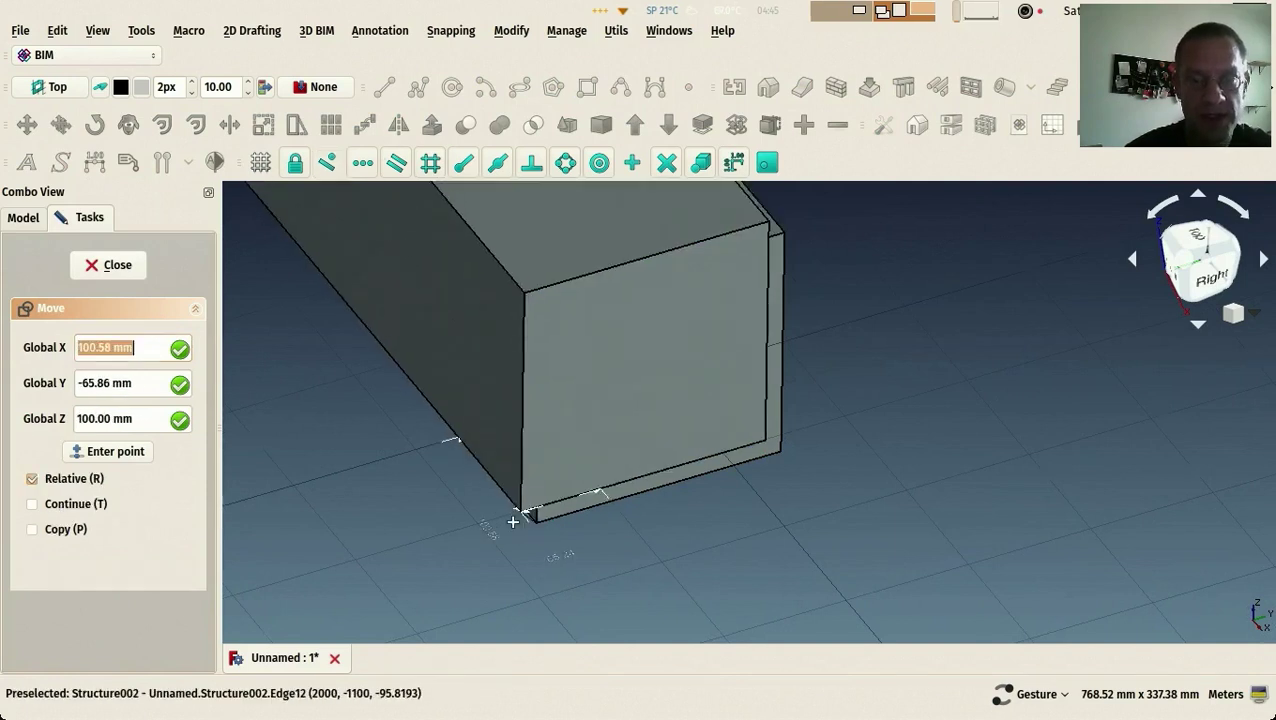
scroll(521, 510, "down", 5)
scroll(530, 407, "up", 8)
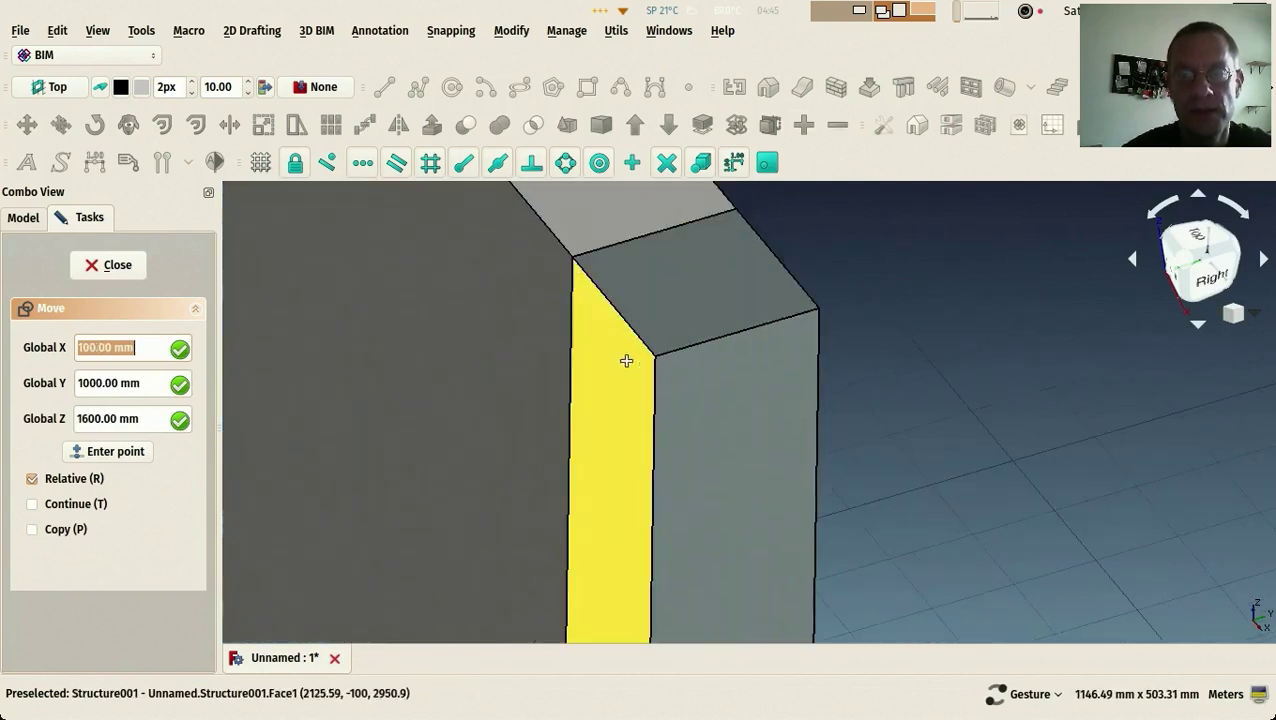
left_click(655, 359)
scroll(508, 441, "down", 5)
left_click_drag(508, 441, 695, 339)
Change the Structure002 beam's Length property from 2300 mm to 2400 mm
scroll(655, 406, "up", 3)
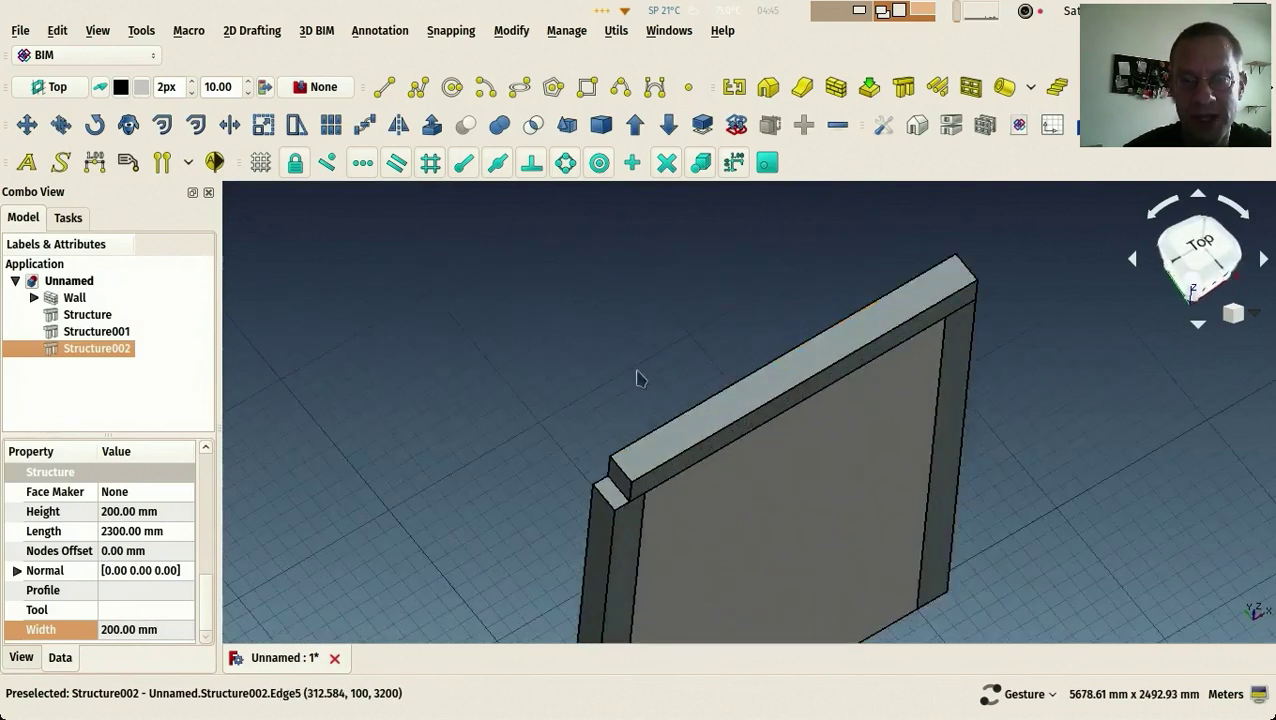
left_click(652, 397)
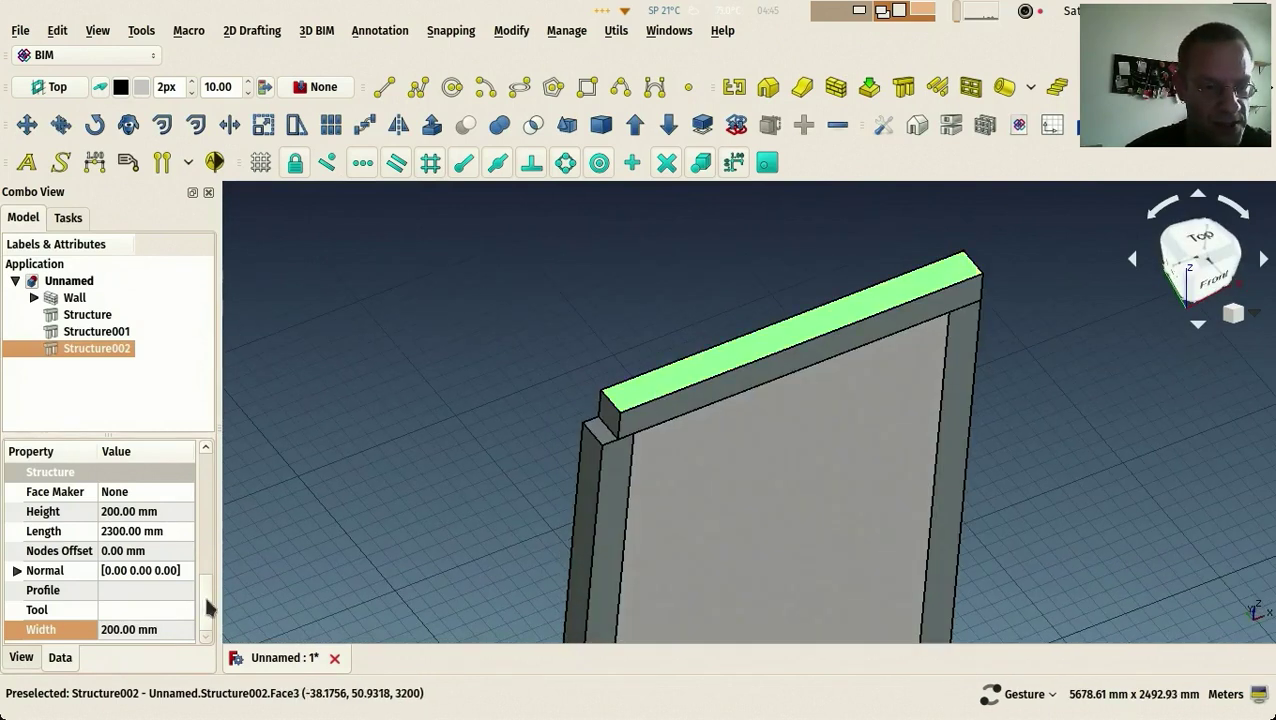
scroll(185, 595, "up", 1)
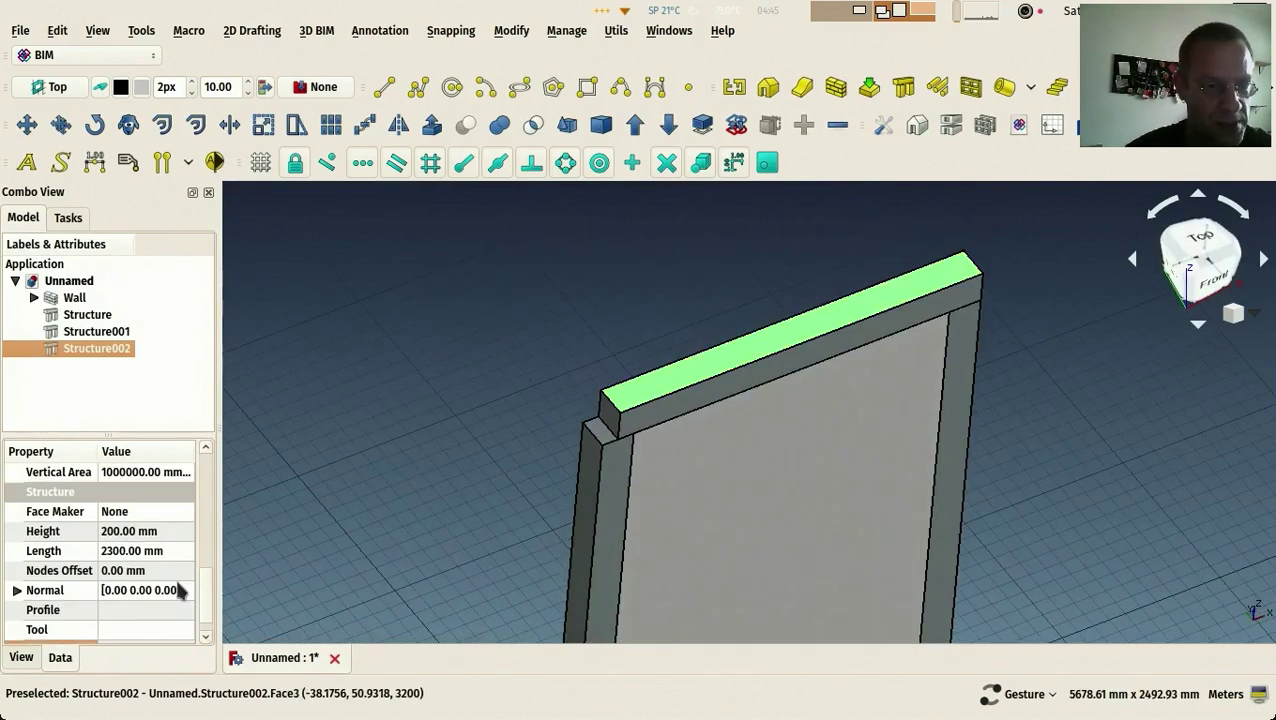
left_click(113, 550)
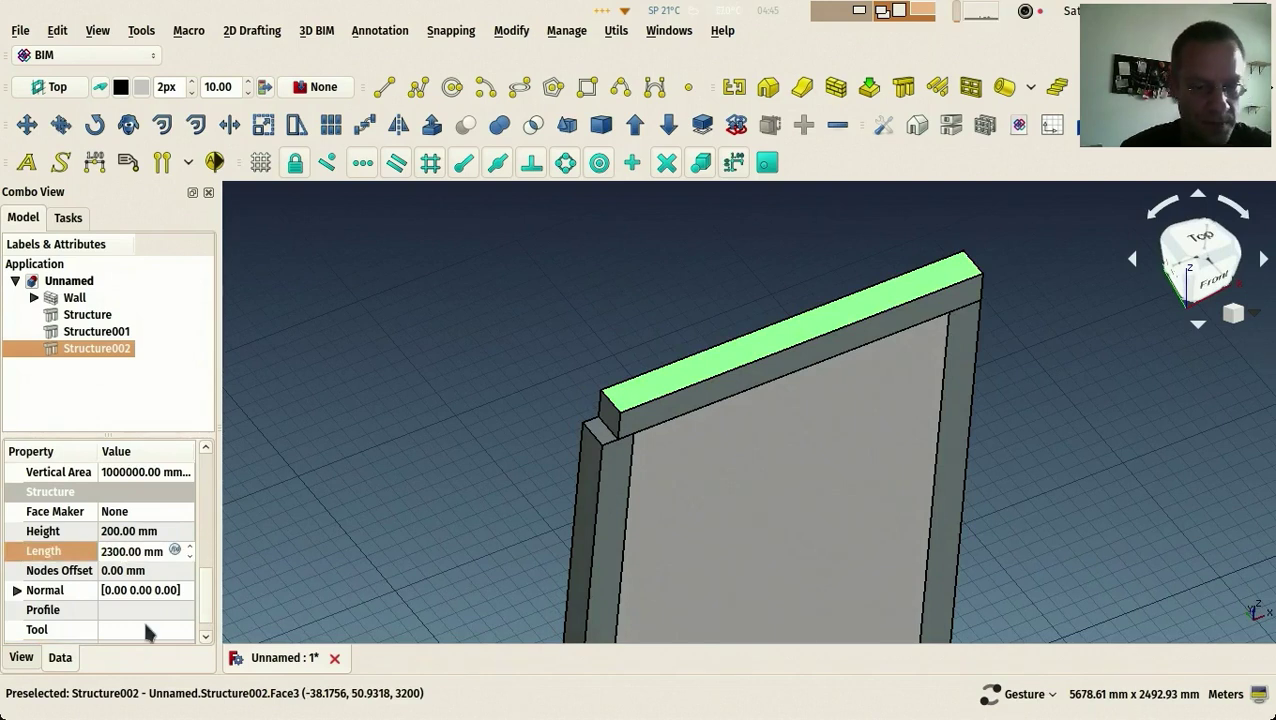
key("Return")
scroll(592, 368, "up", 5)
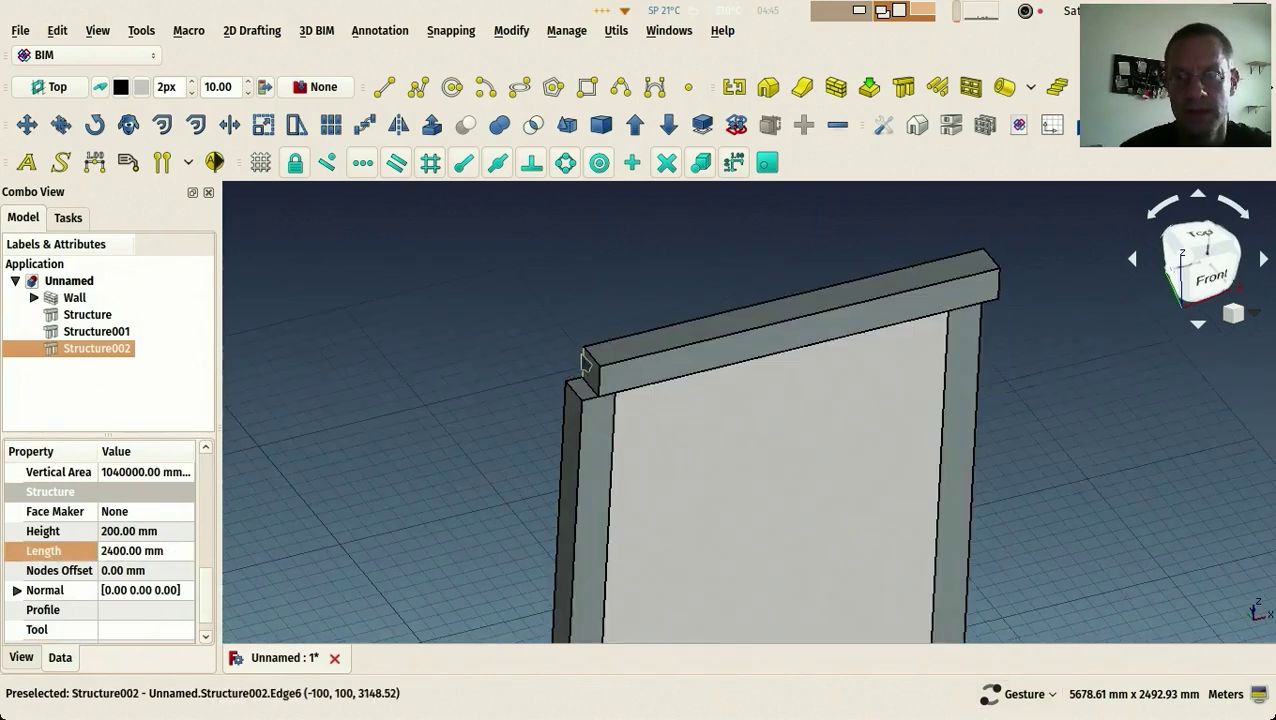
left_click(630, 427)
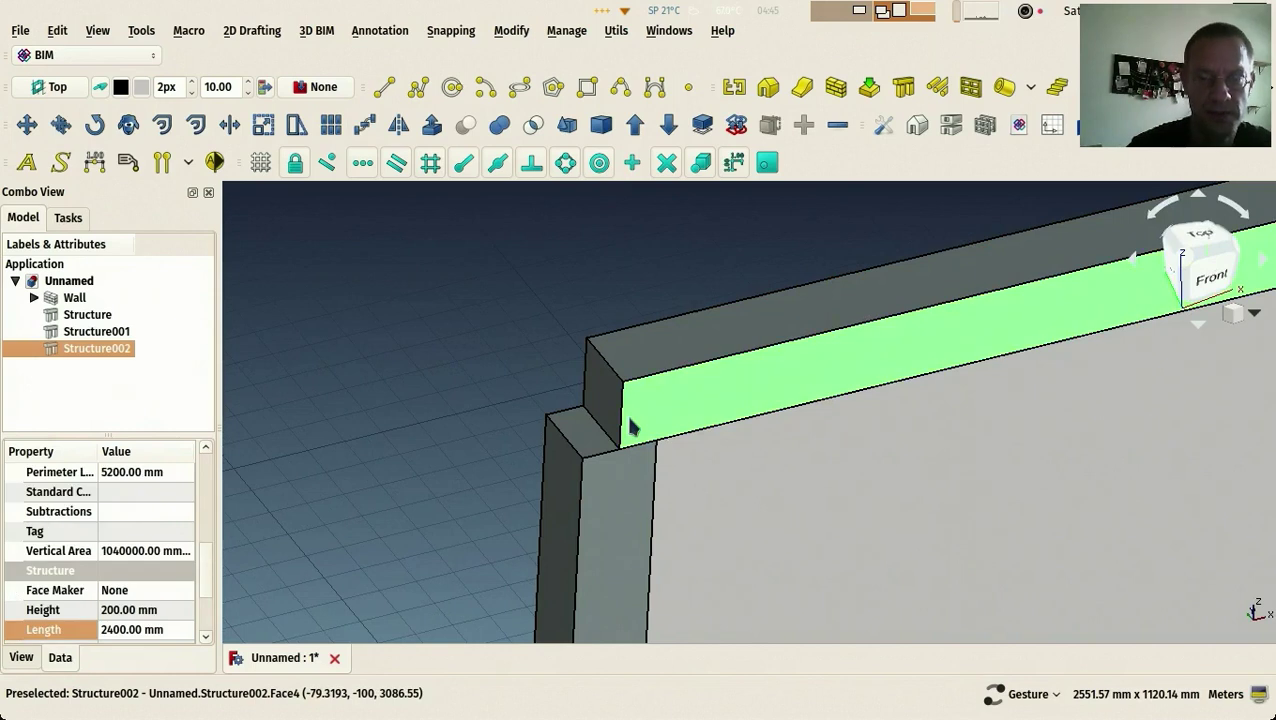
Move the top beam -100 mm in X so it sits flush with the post's outer edge
key("m")
key("v")
left_click(612, 444)
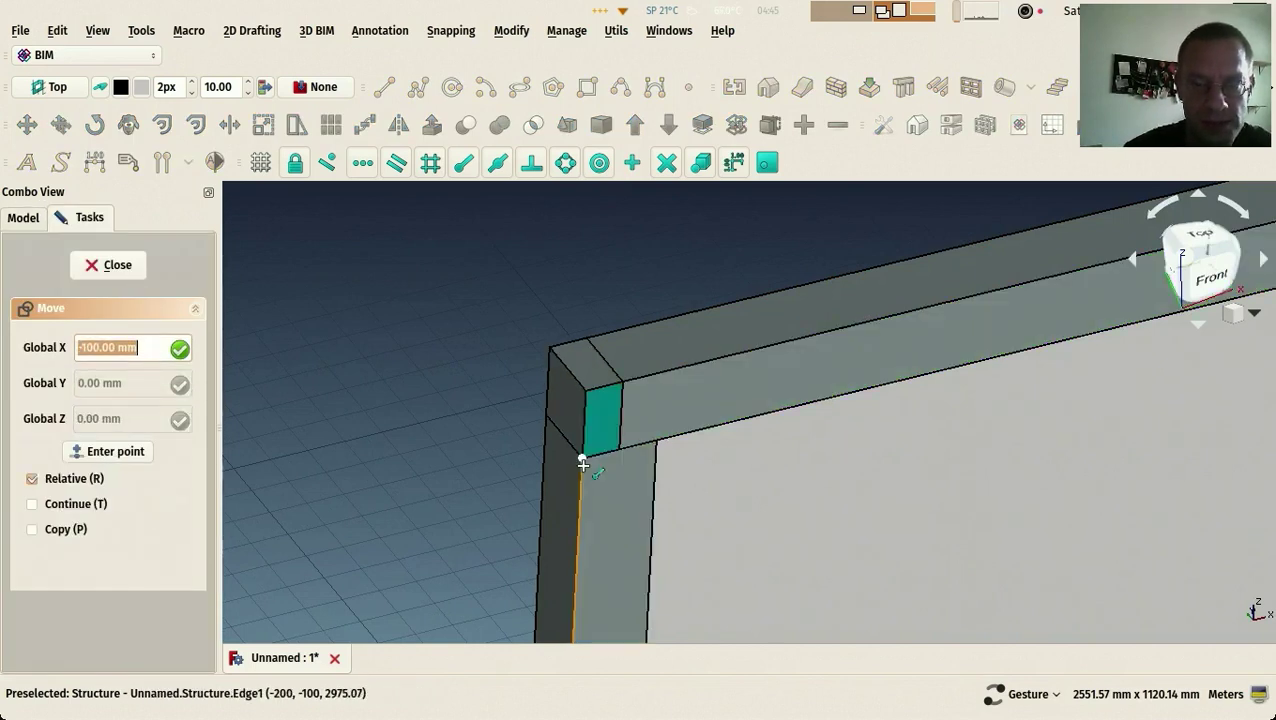
left_click(584, 467)
scroll(521, 427, "down", 6)
left_click_drag(323, 373, 629, 236)
scroll(660, 280, "up", 3)
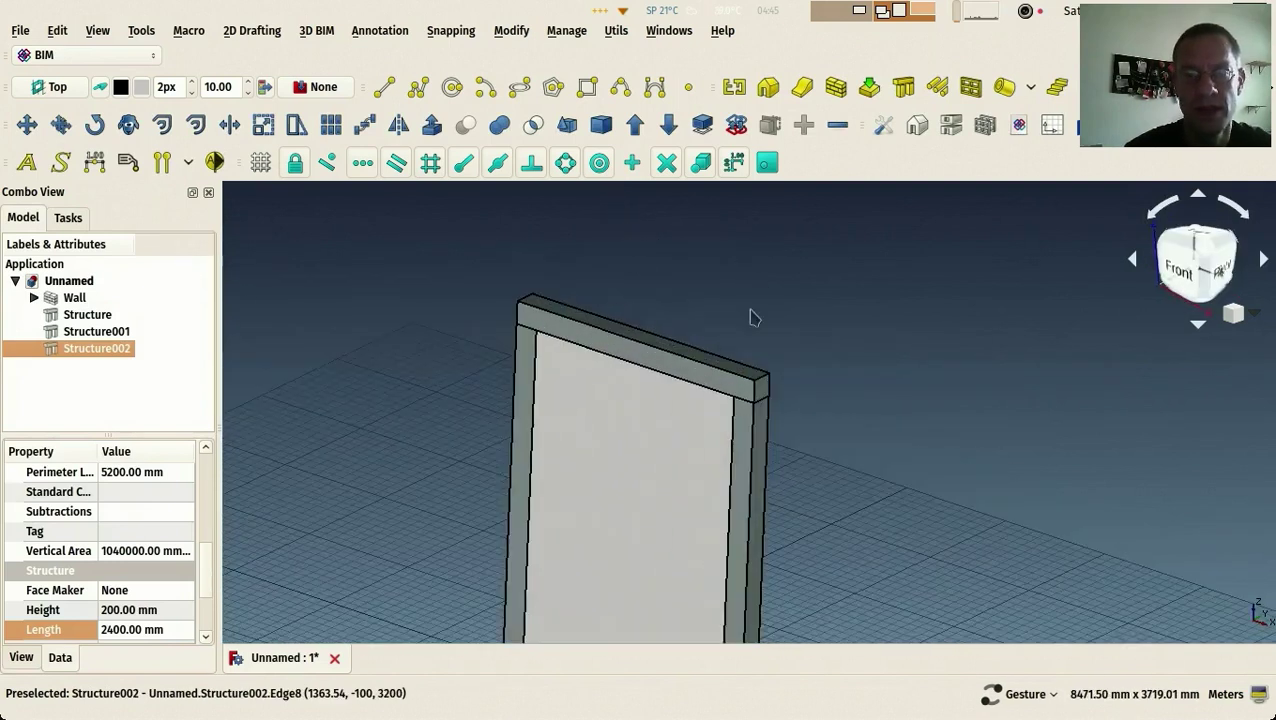
left_click_drag(687, 308, 832, 305)
Hide the Structure002 top beam
left_click(672, 356)
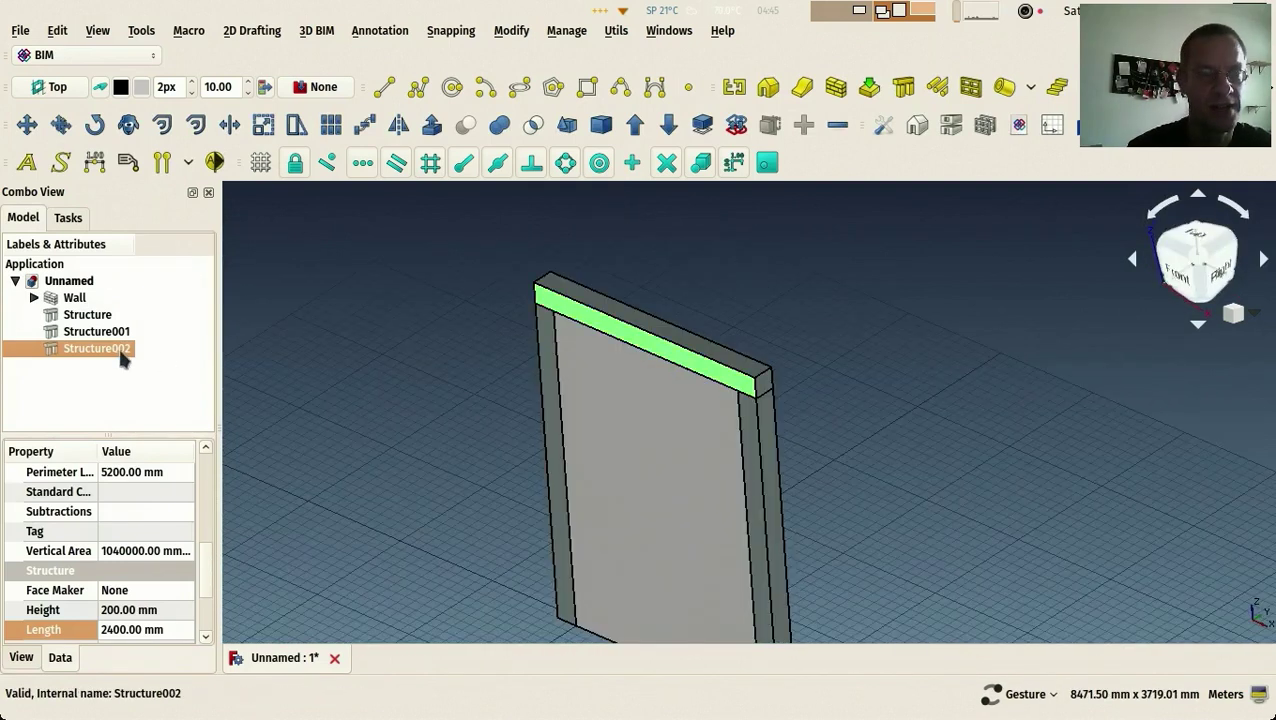
left_click_drag(407, 373, 319, 410)
key("space")
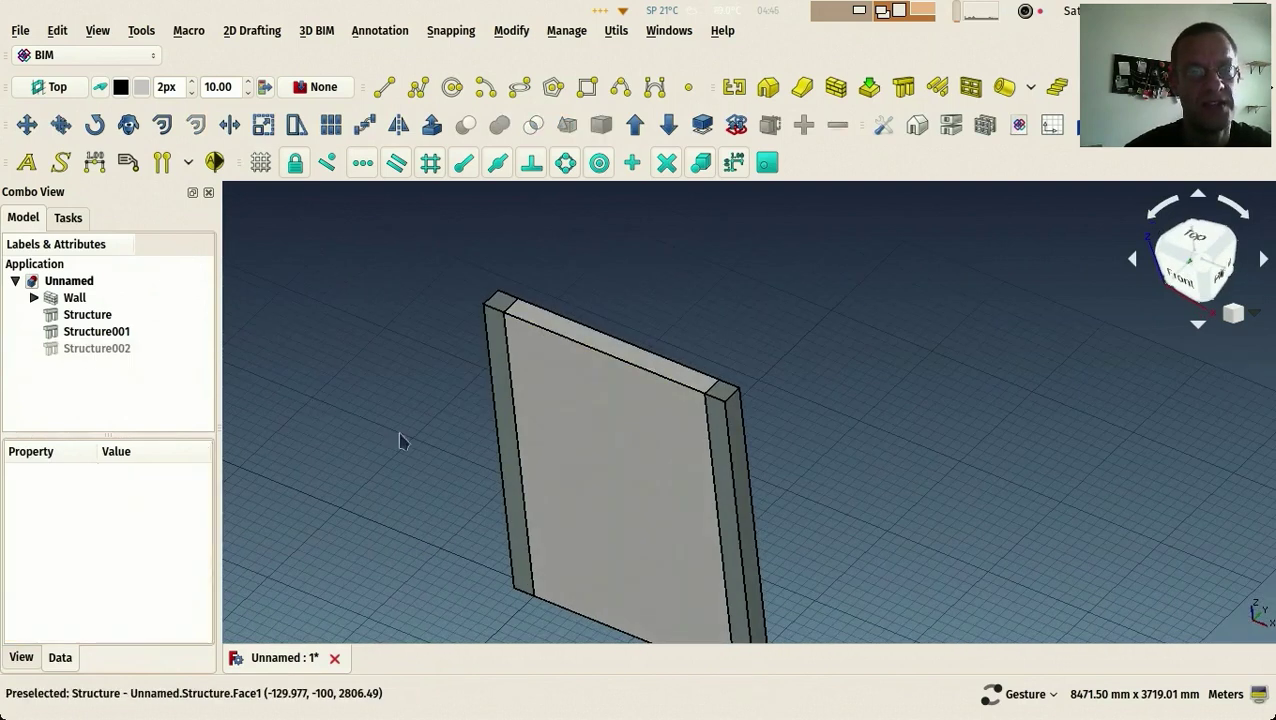
Align the working plane to the wall's top face
left_click(553, 331)
key("m")
key("v")
right_click_drag(330, 300, 297, 279)
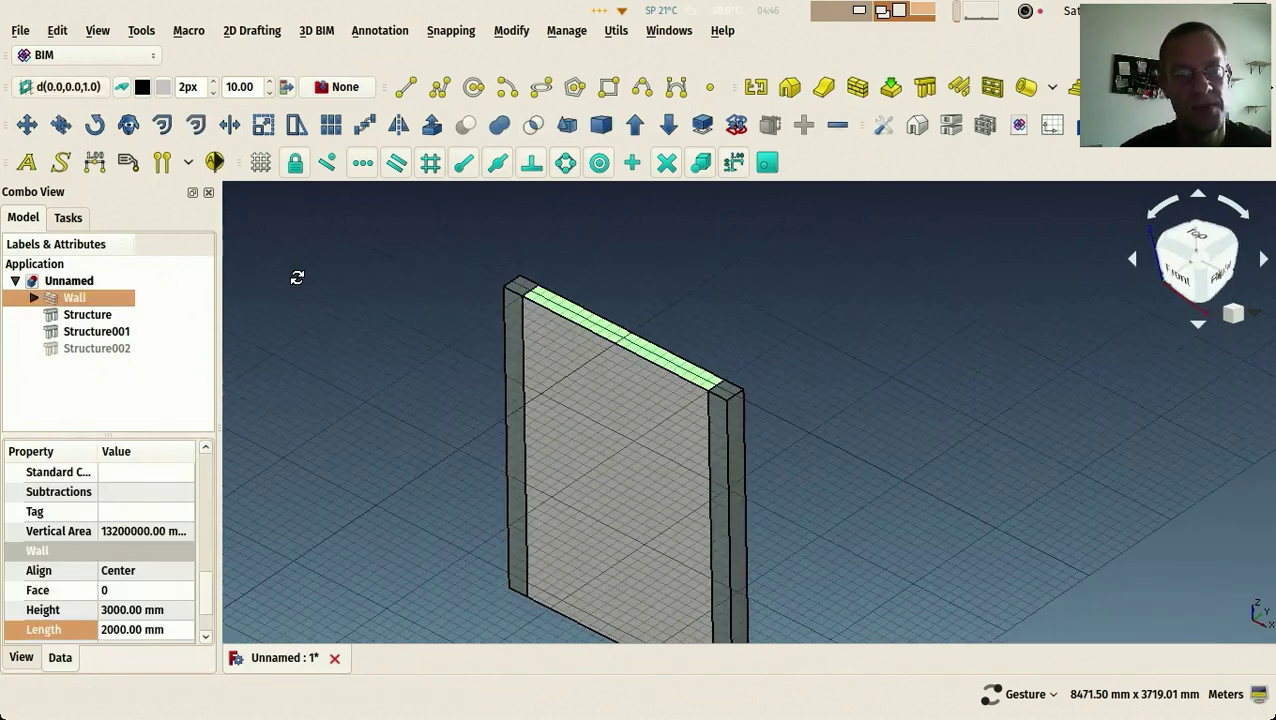
scroll(700, 400, "up", 2)
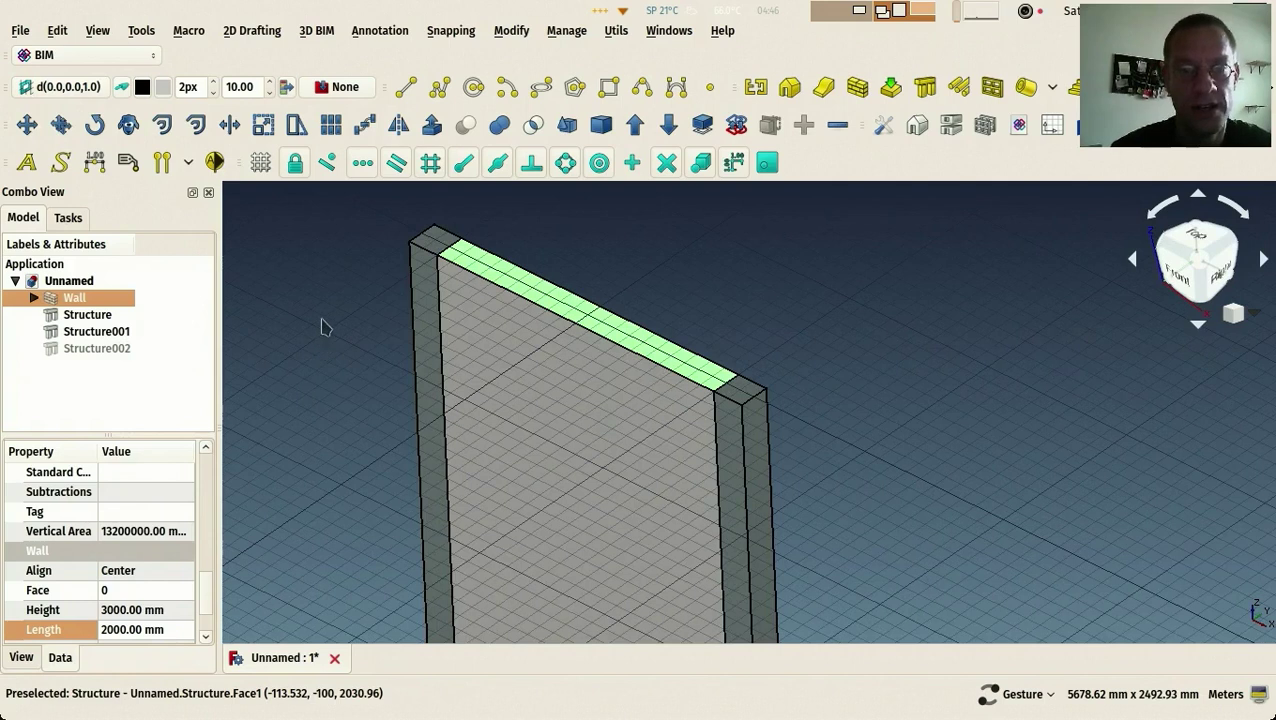
left_click(350, 300)
right_click_drag(362, 285, 381, 318)
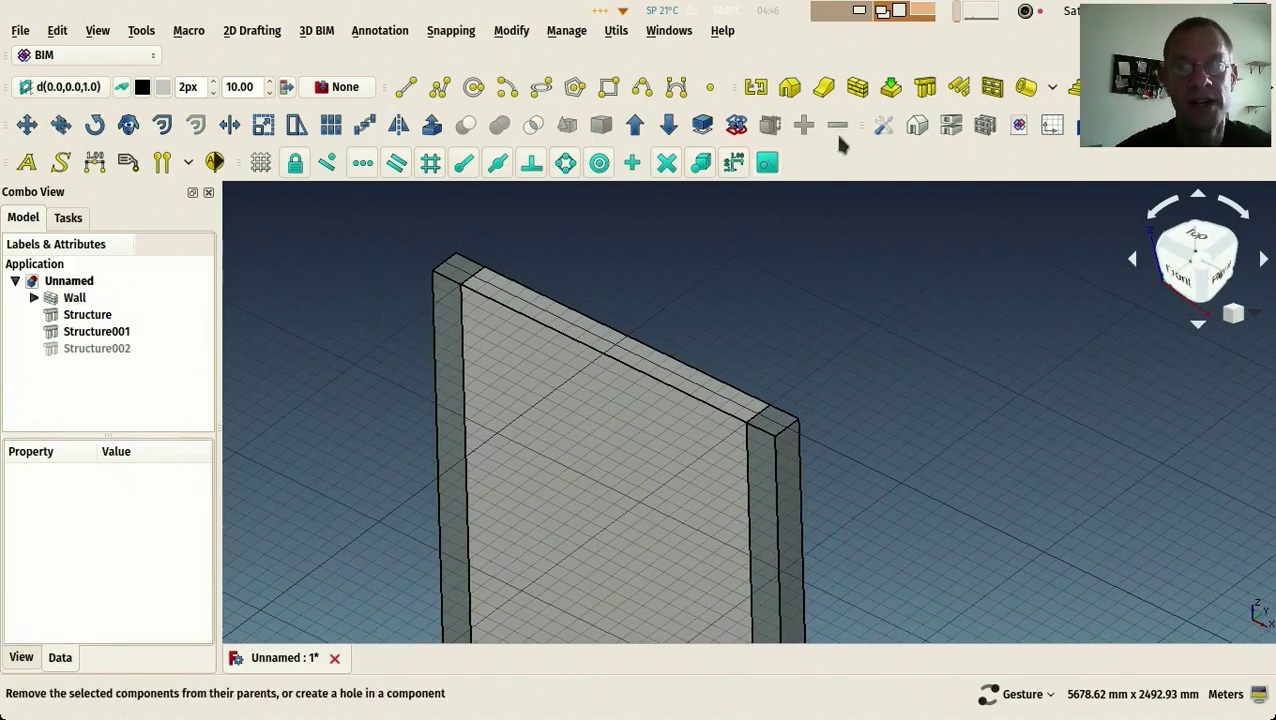
Draw a 200 × 200 mm beam from the wall's left top corner to its right top corner
left_click(926, 90)
left_click(32, 550)
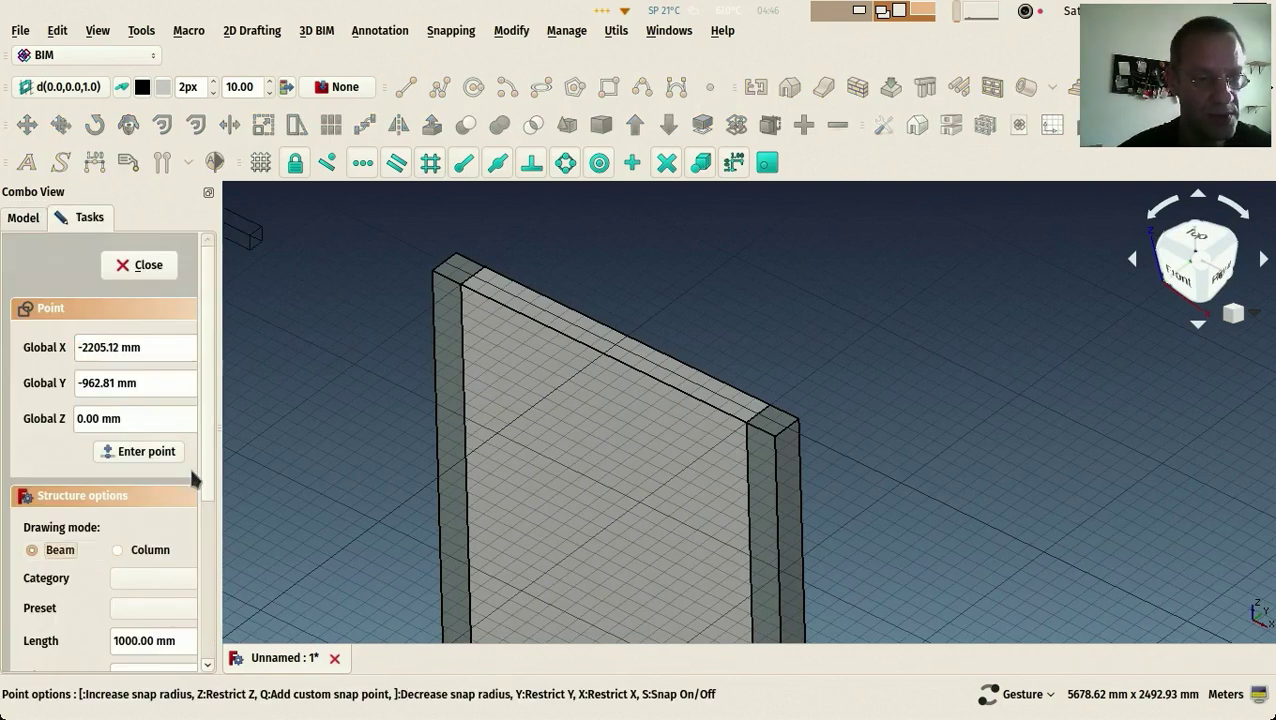
scroll(190, 480, "down", 5)
left_click_drag(172, 408, 5, 428)
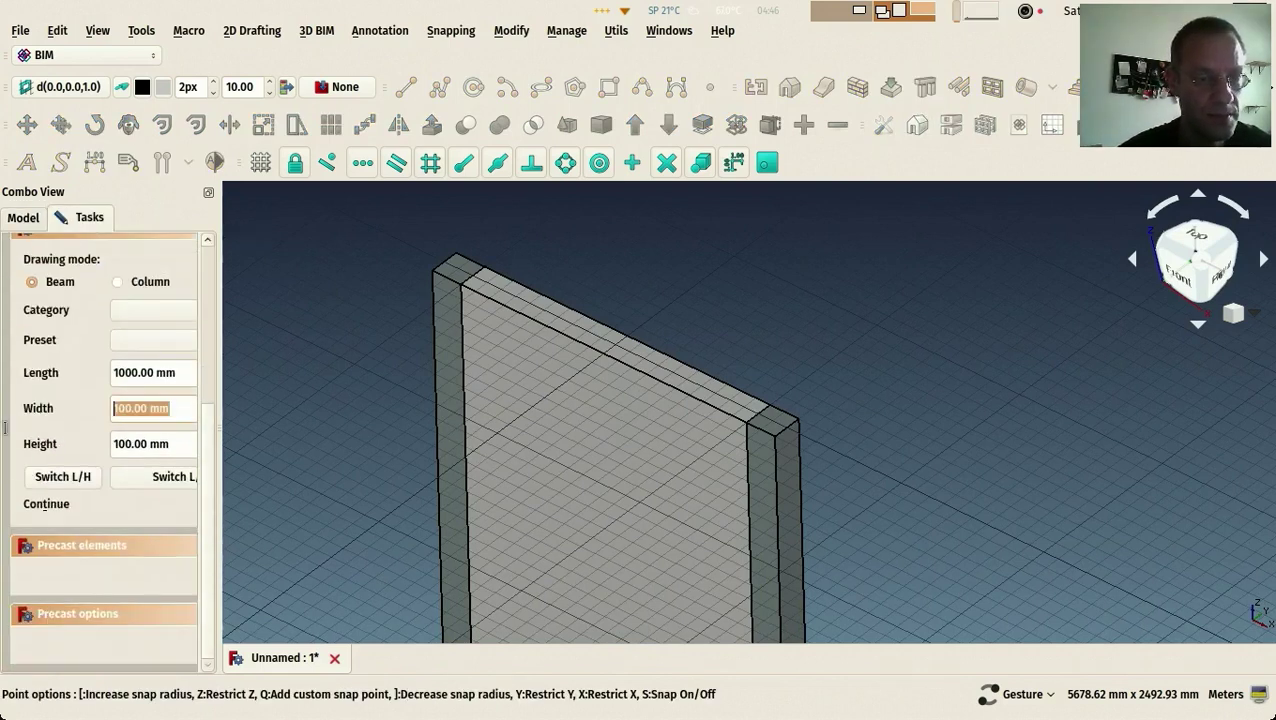
type("2")
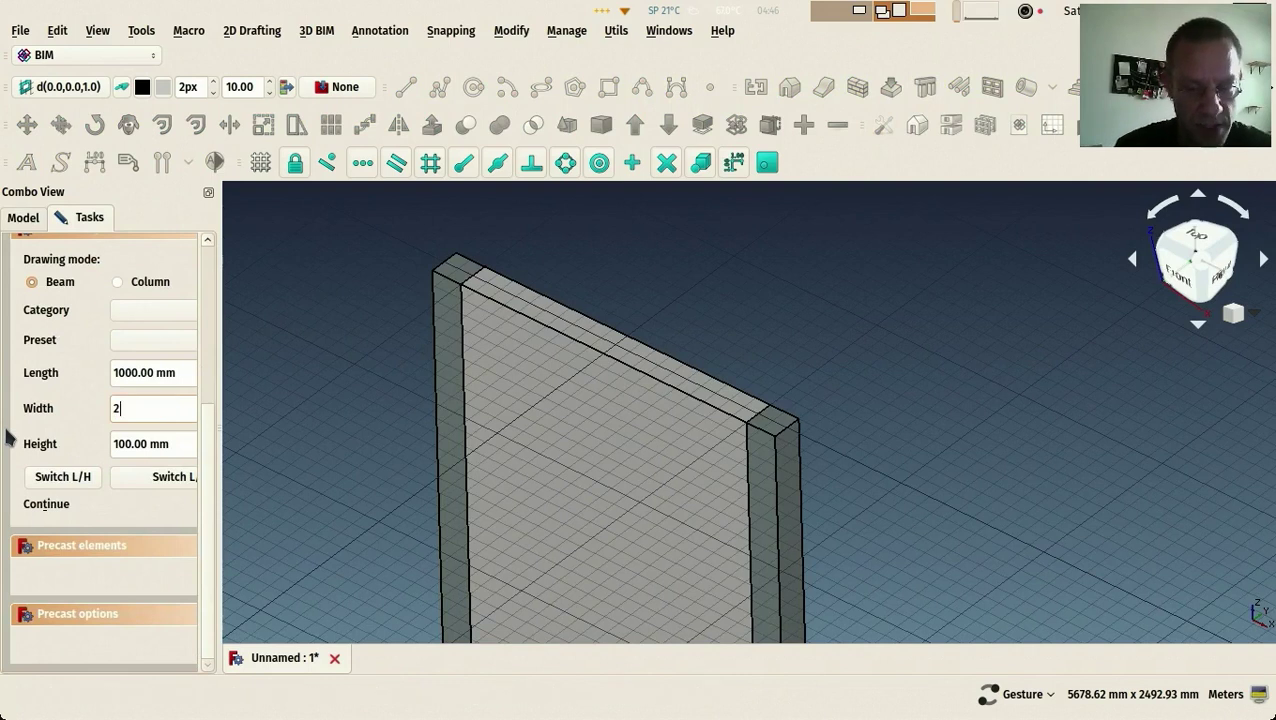
left_click_drag(178, 443, 3, 458)
type("20cm")
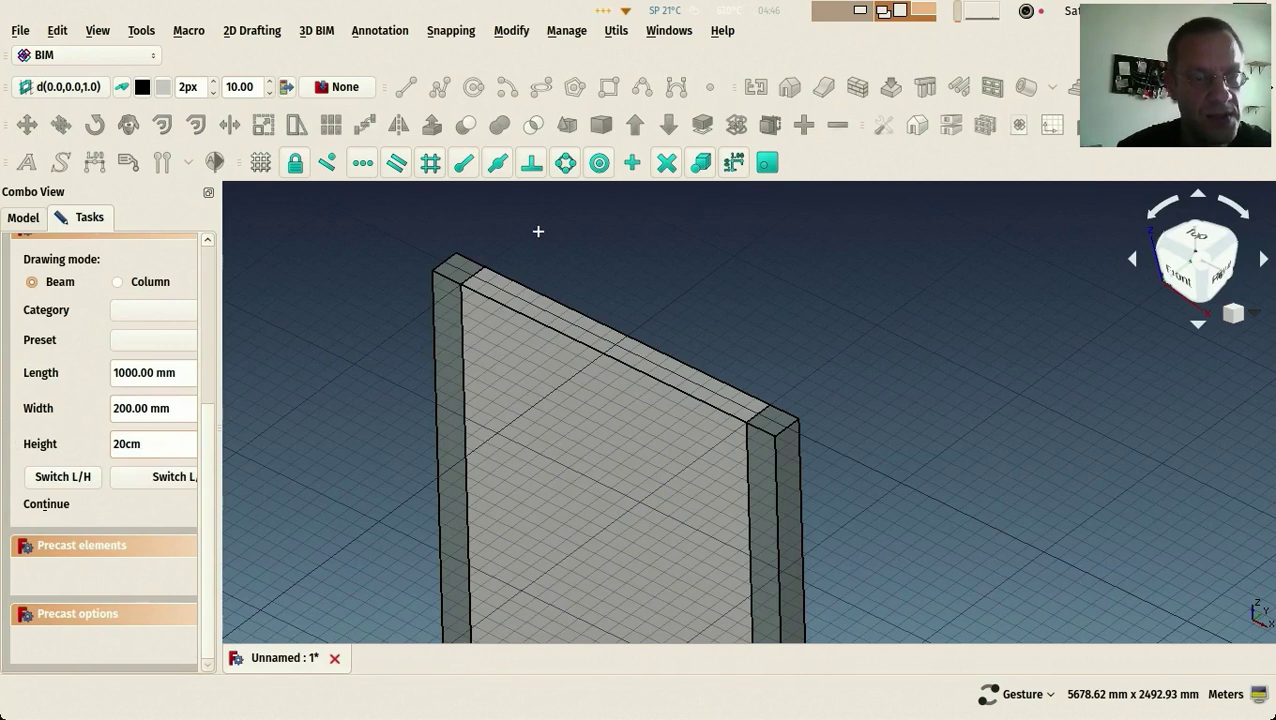
key("Return")
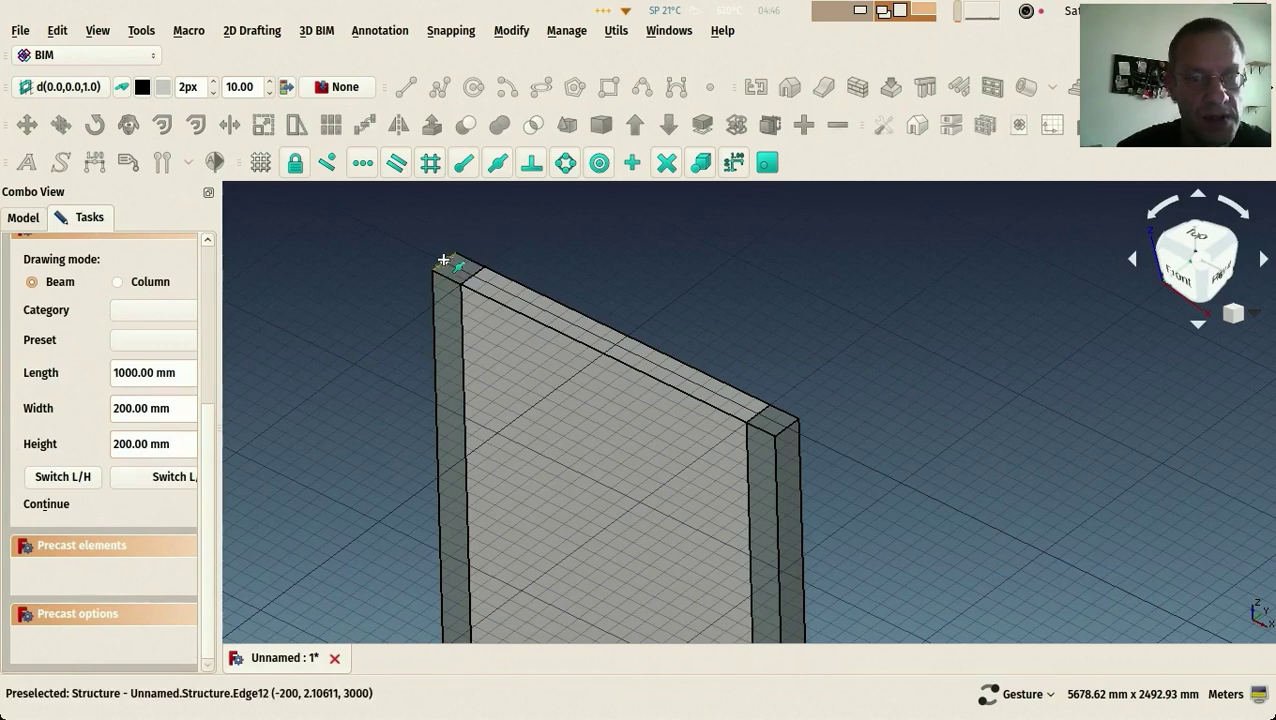
left_click(443, 260)
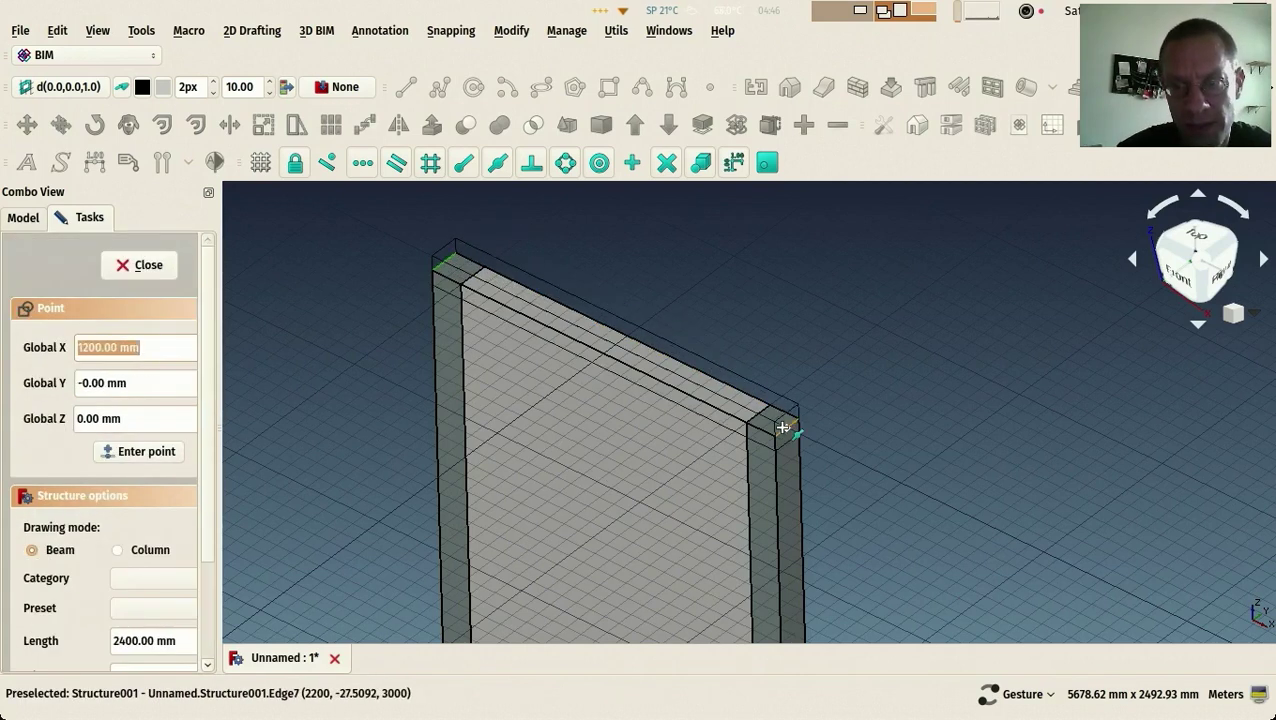
left_click(783, 428)
scroll(765, 410, "up", 3)
left_click_drag(757, 410, 868, 427)
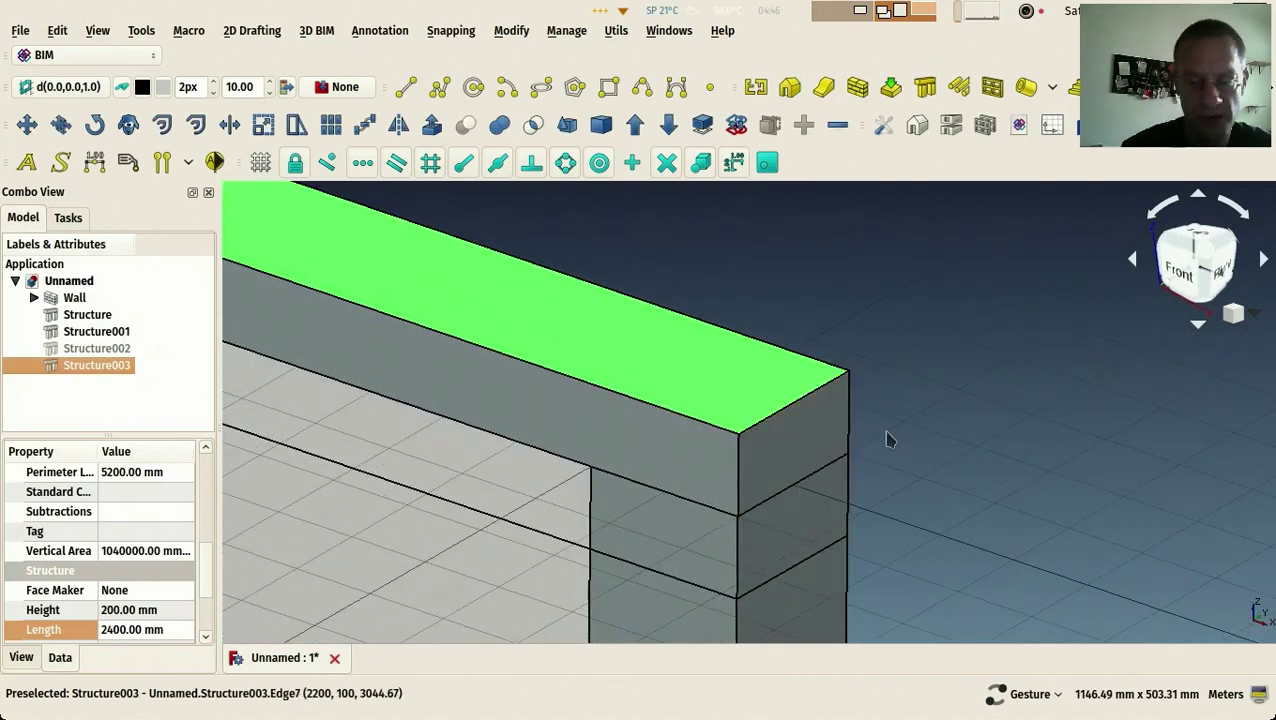
Move the Structure003 beam 100 mm along -Y to line up with the frame
key("m")
key("v")
left_click(846, 535)
left_click(845, 456)
scroll(859, 443, "down", 5)
scroll(567, 440, "down", 6)
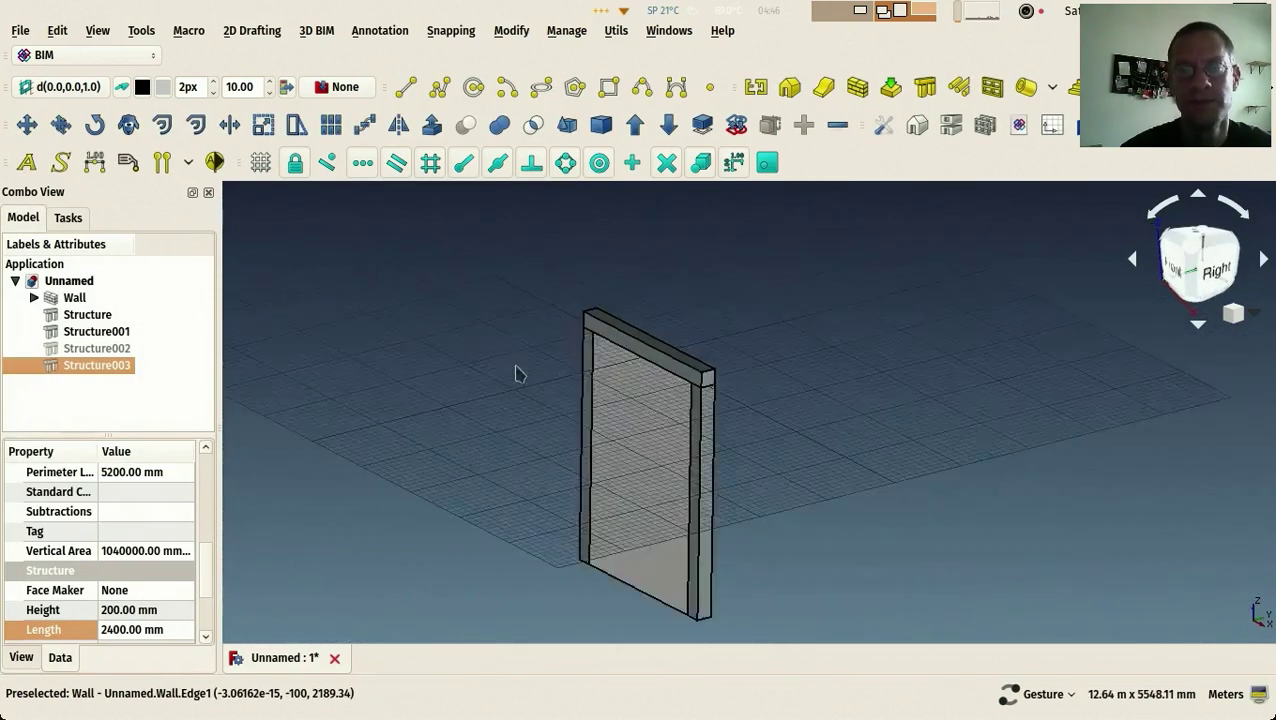
scroll(421, 373, "up", 4)
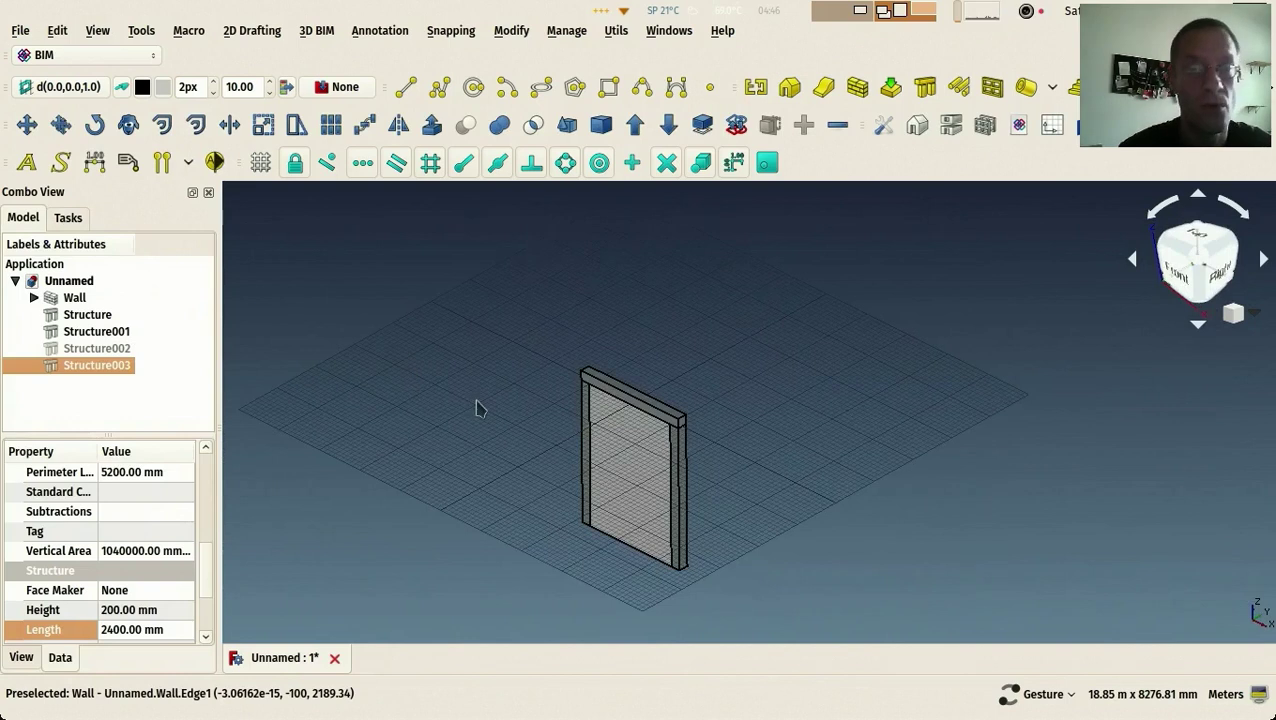
scroll(485, 412, "up", 5)
left_click_drag(493, 416, 452, 301)
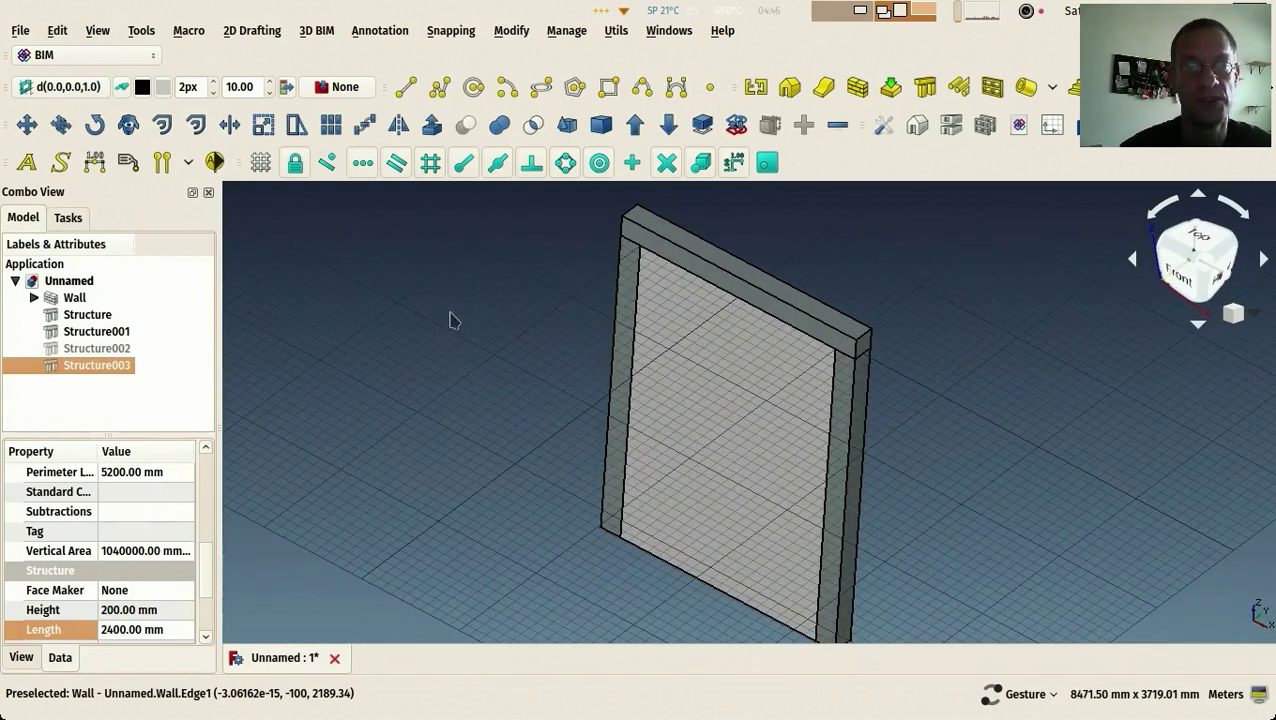
Deselect everything and view the framed wall from the top
left_click(455, 346)
left_click_drag(450, 347, 446, 360)
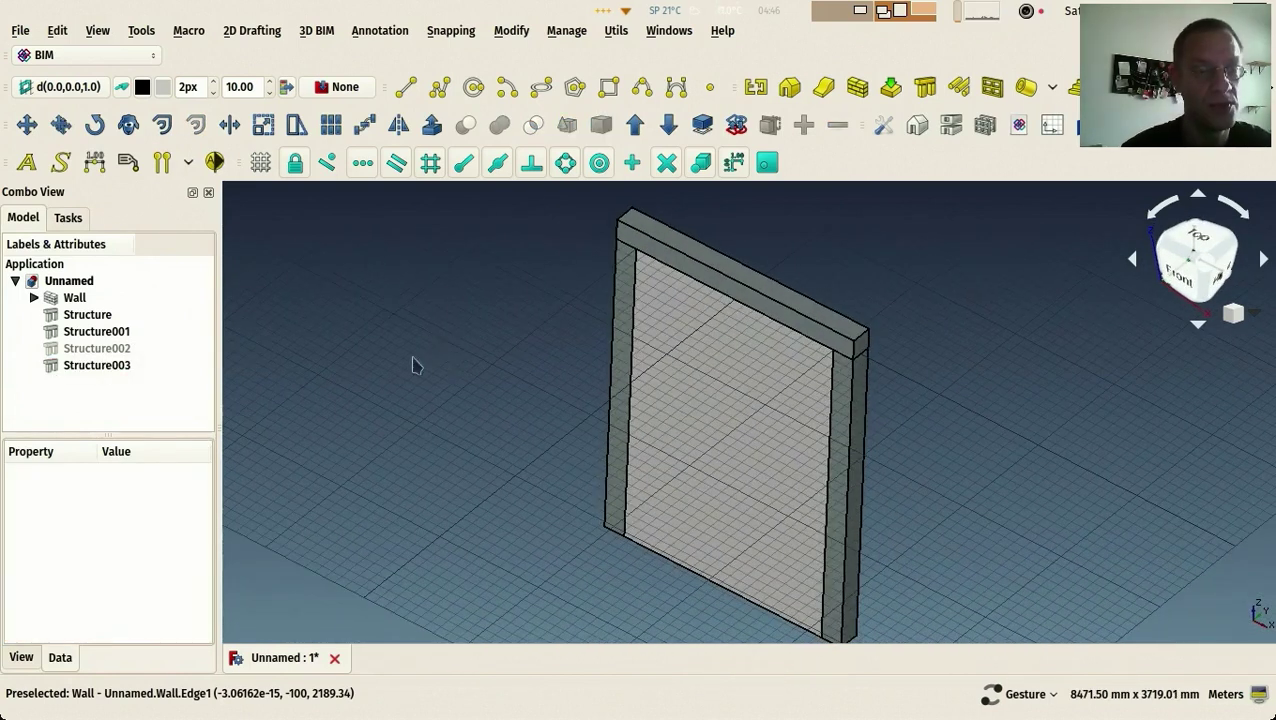
key("2")
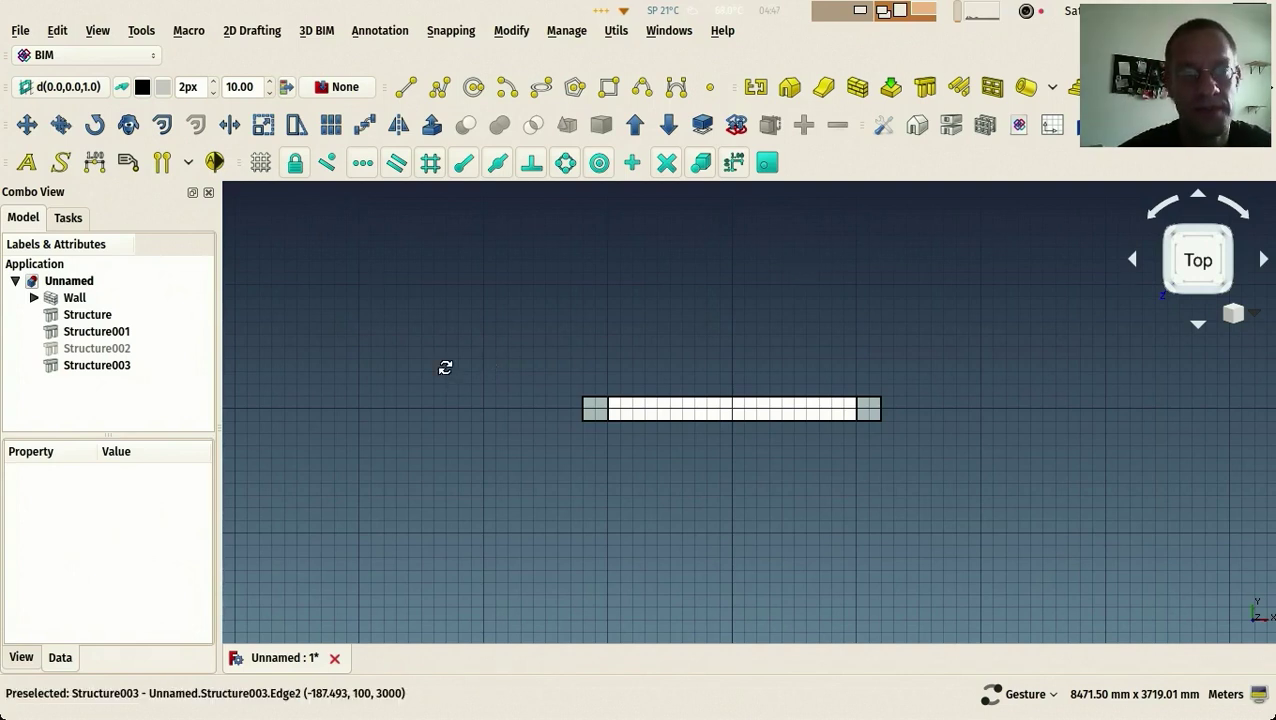
Place a 100 × 100 mm, 1000 mm-tall column, Structure004, beside the wall and select it
key("0")
left_click(720, 380)
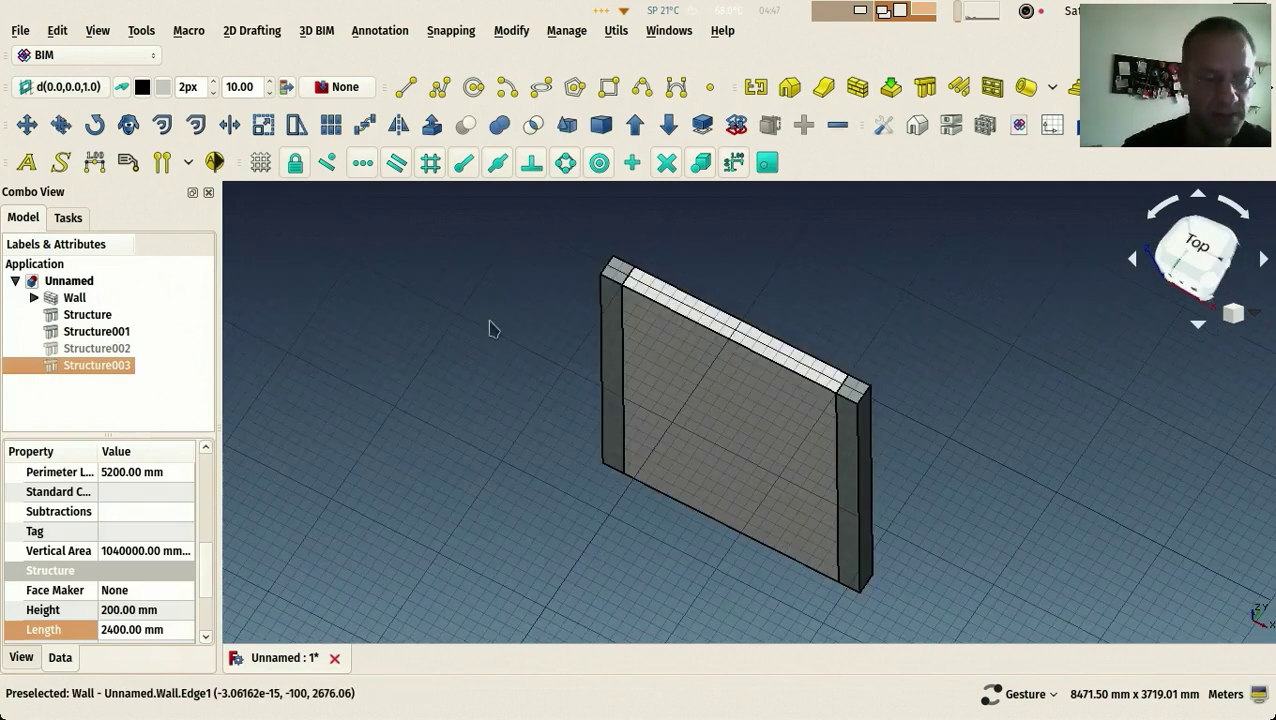
key("2")
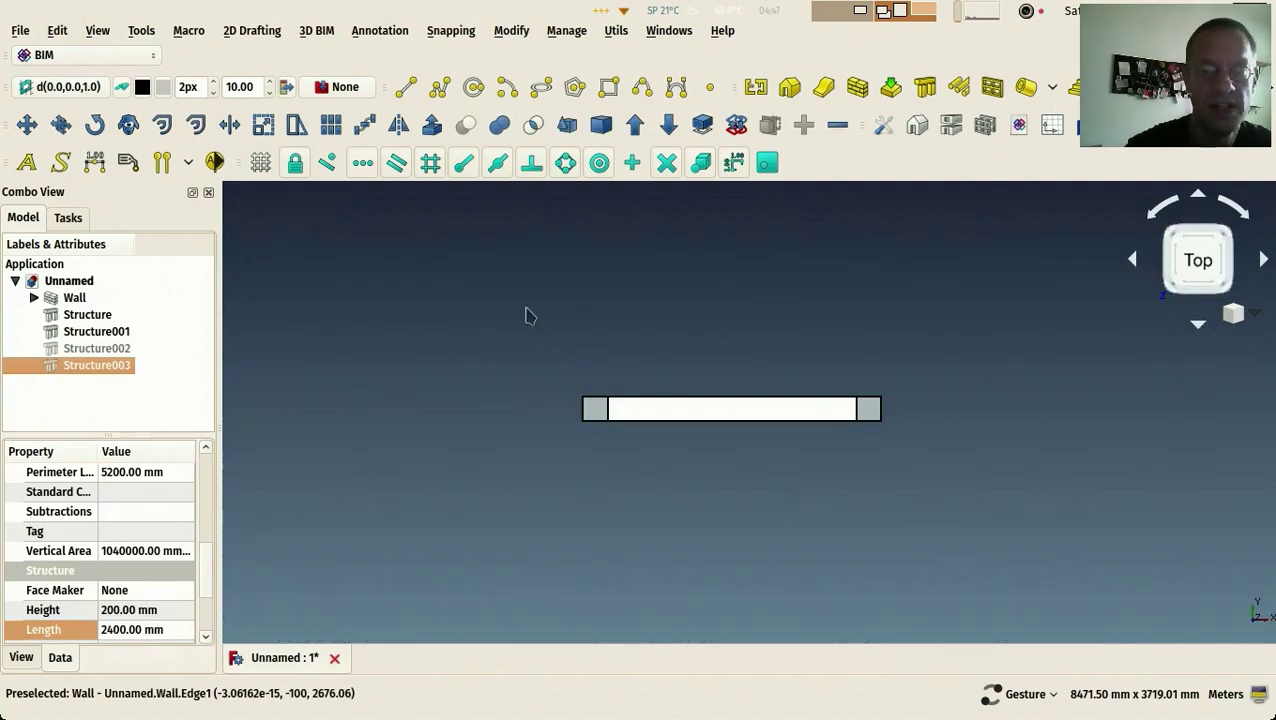
left_click(866, 323)
left_click(930, 89)
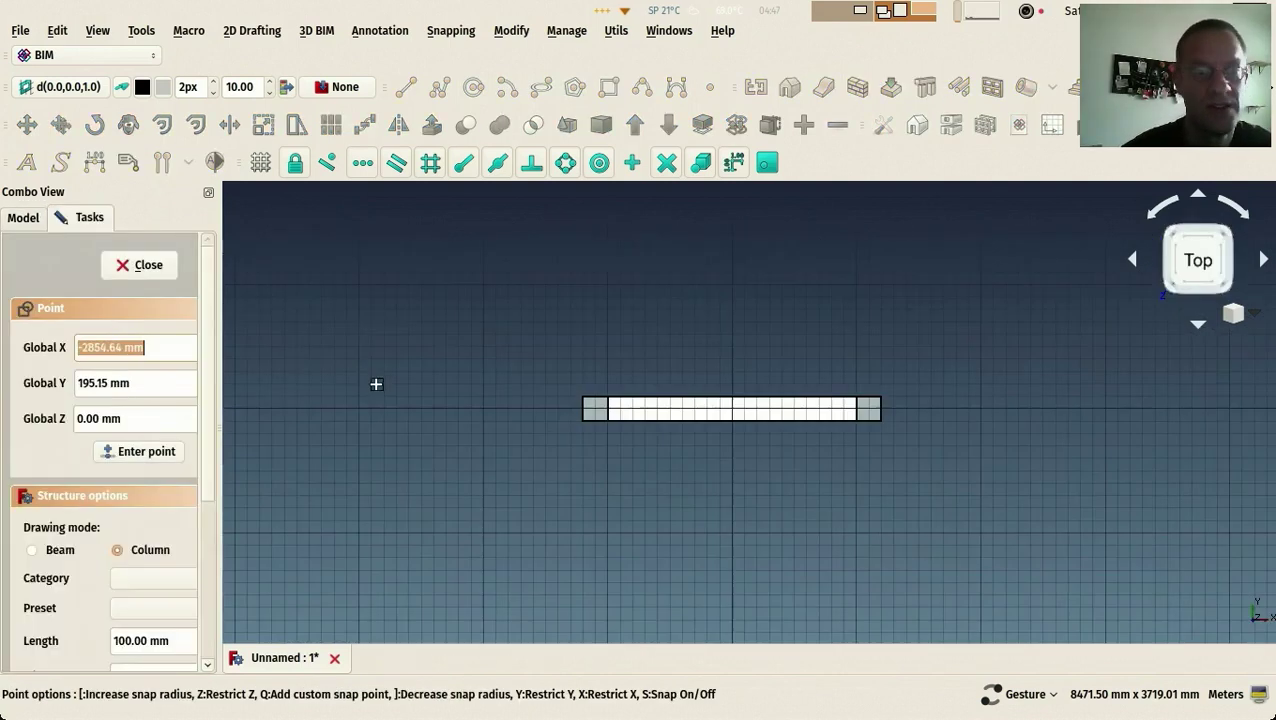
scroll(213, 490, "down", 5)
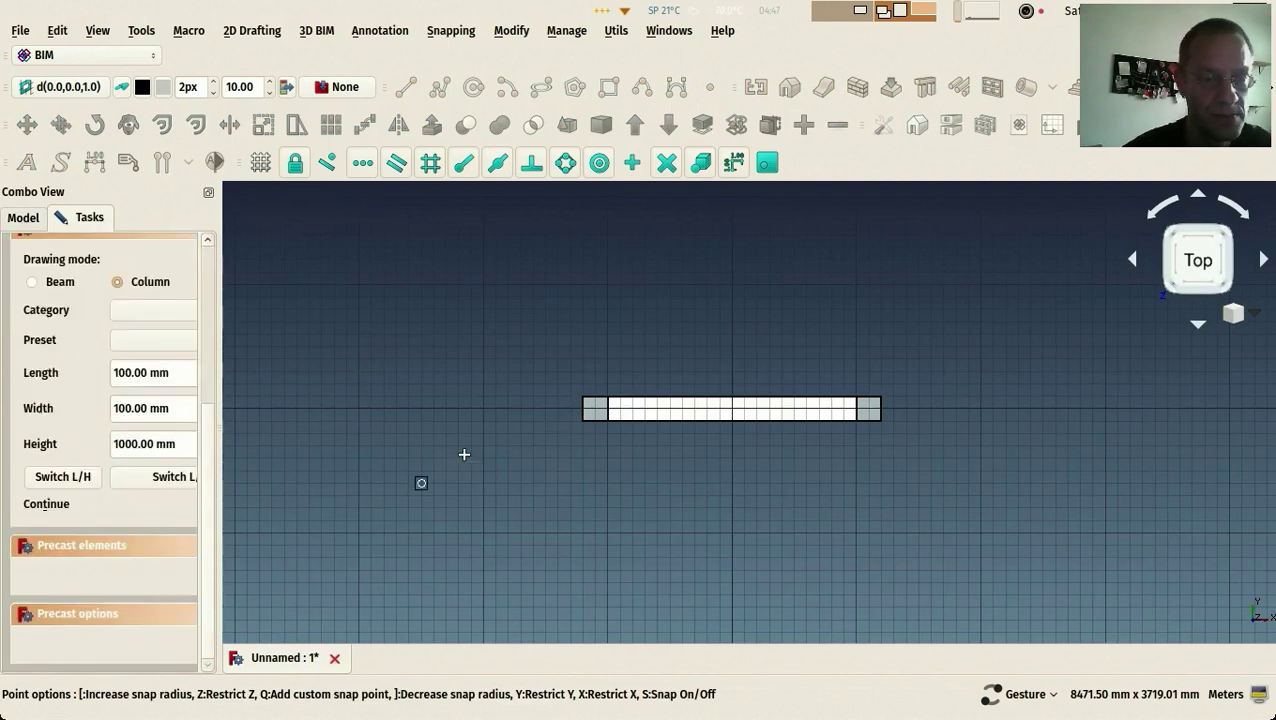
left_click(483, 408)
left_click_drag(490, 425, 744, 345)
scroll(527, 345, "up", 4)
left_click(661, 353)
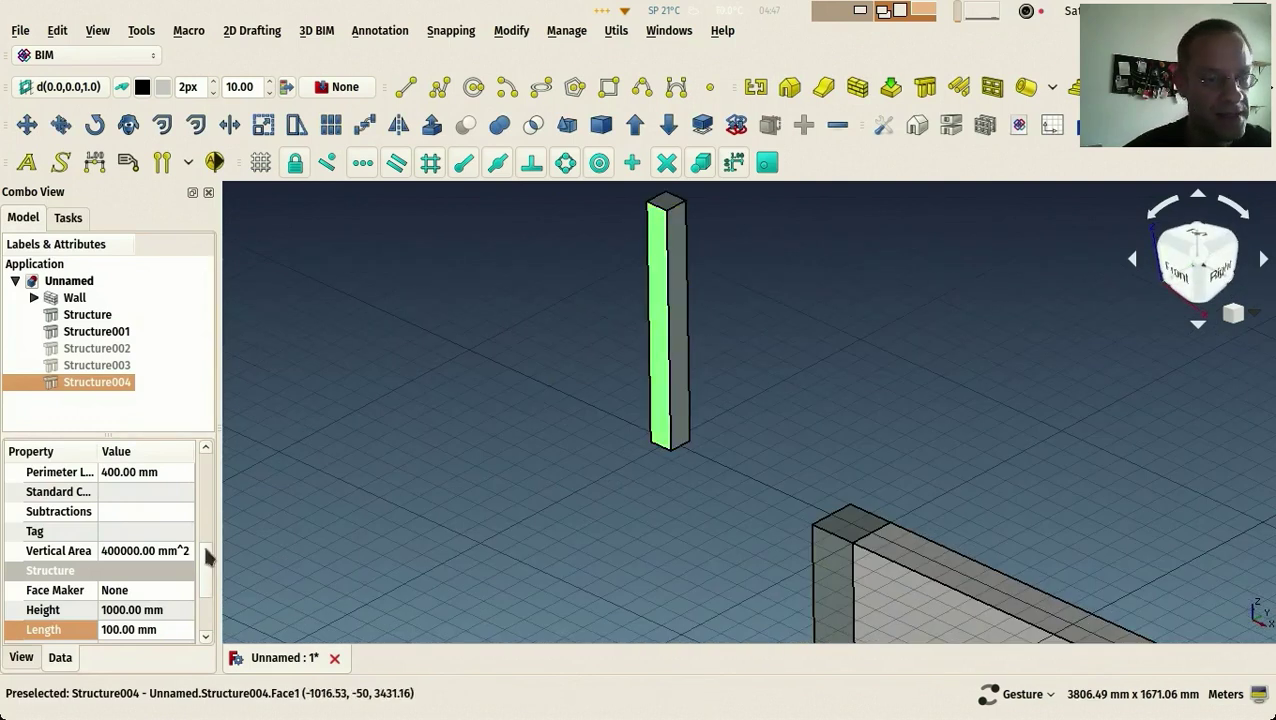
Set Structure004's Height to 2.4 m, Length to 20 cm and Width to 20 cm
left_click_drag(203, 570, 205, 612)
left_click(166, 510)
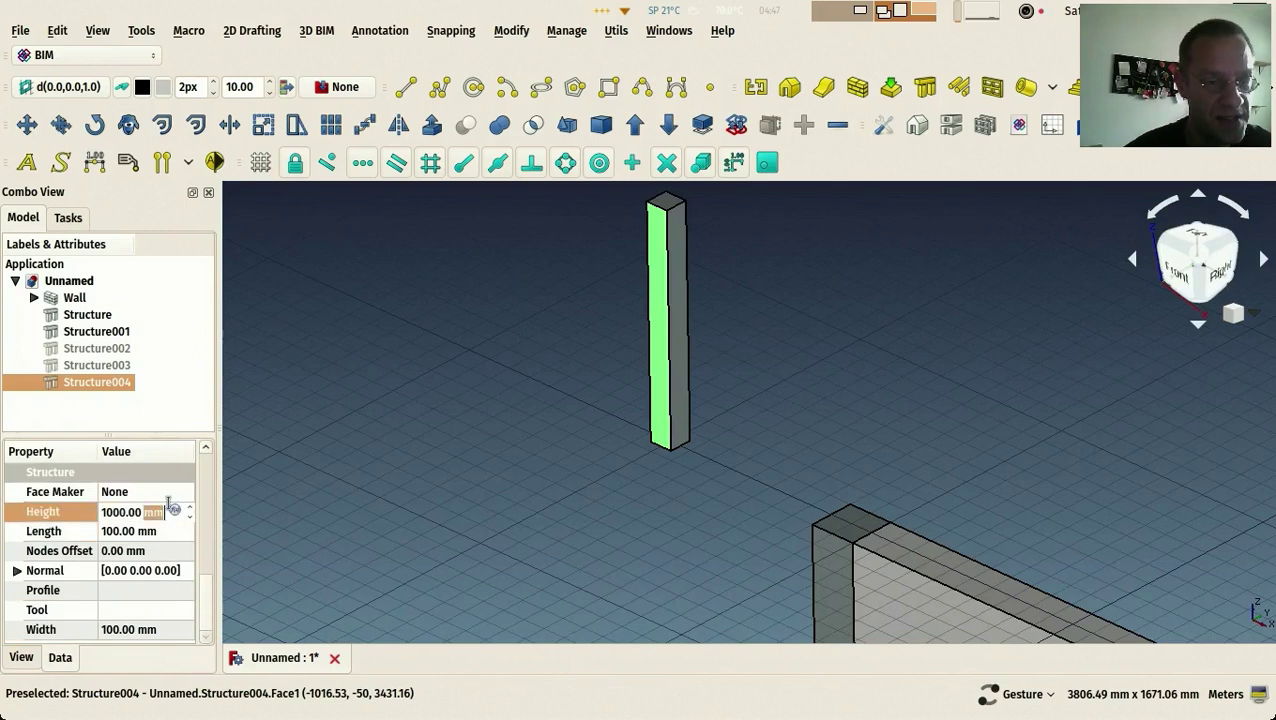
type("2")
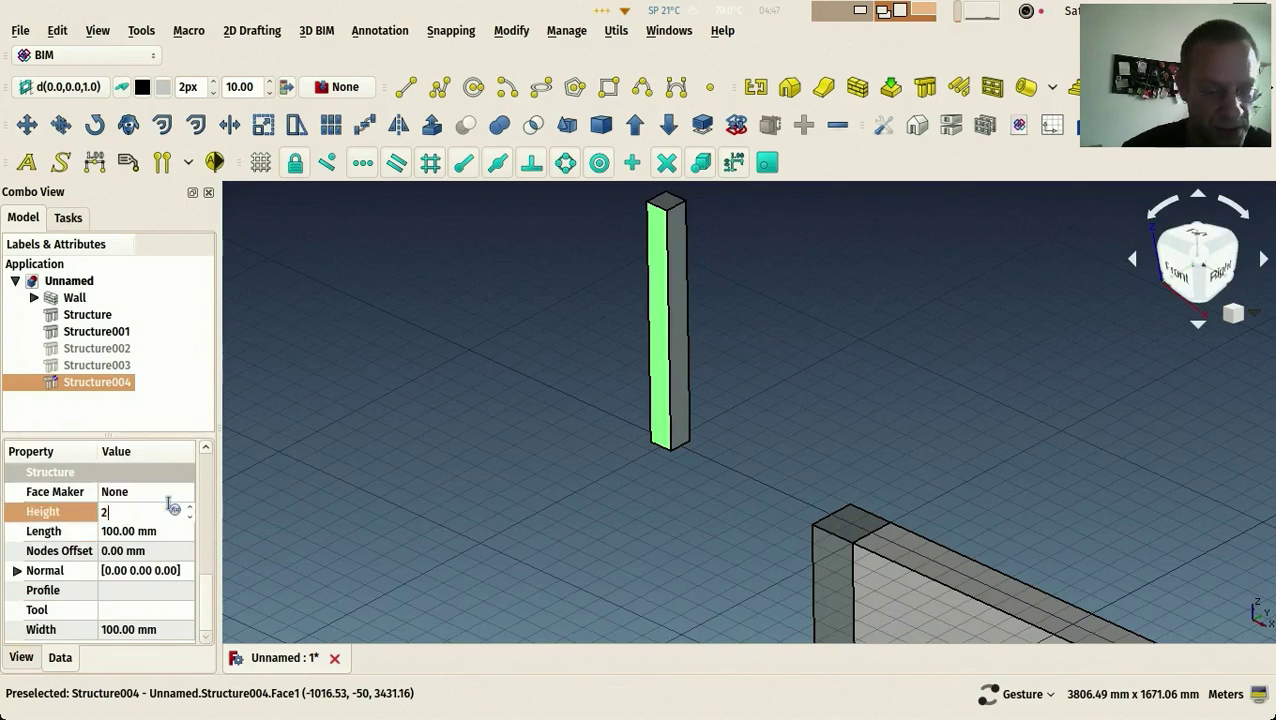
type(".4 m")
key("Return")
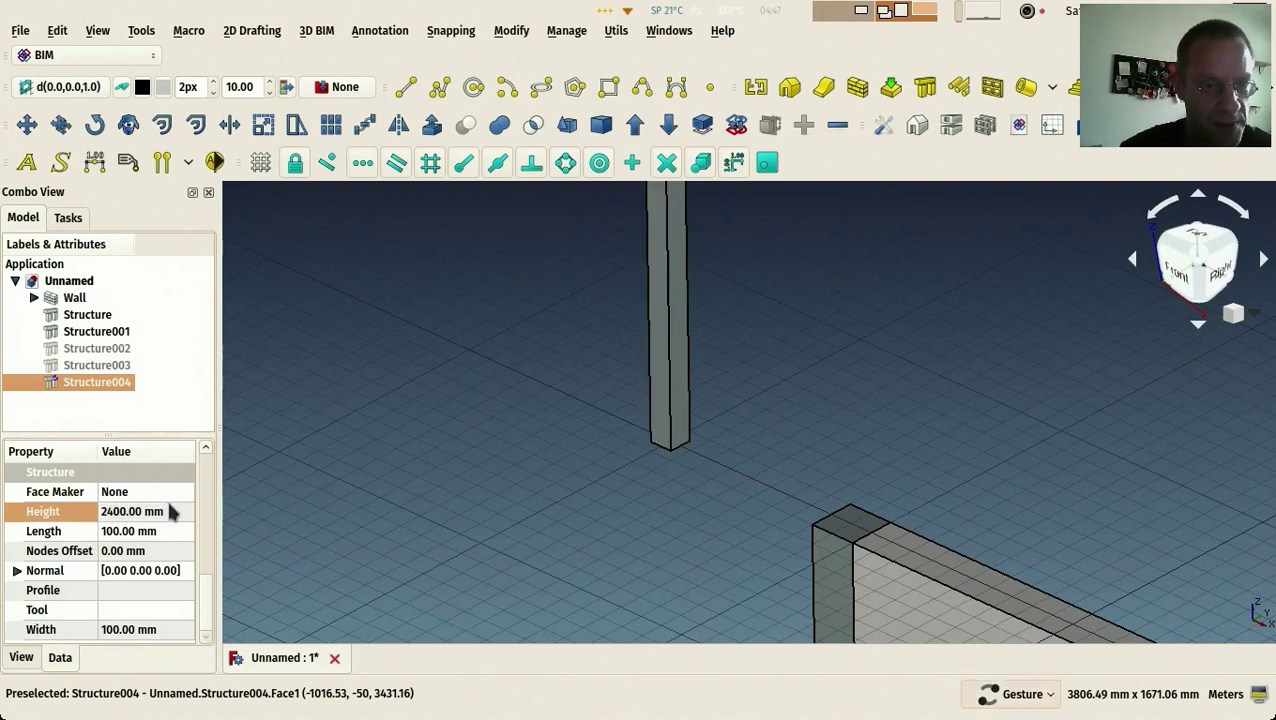
left_click(161, 532)
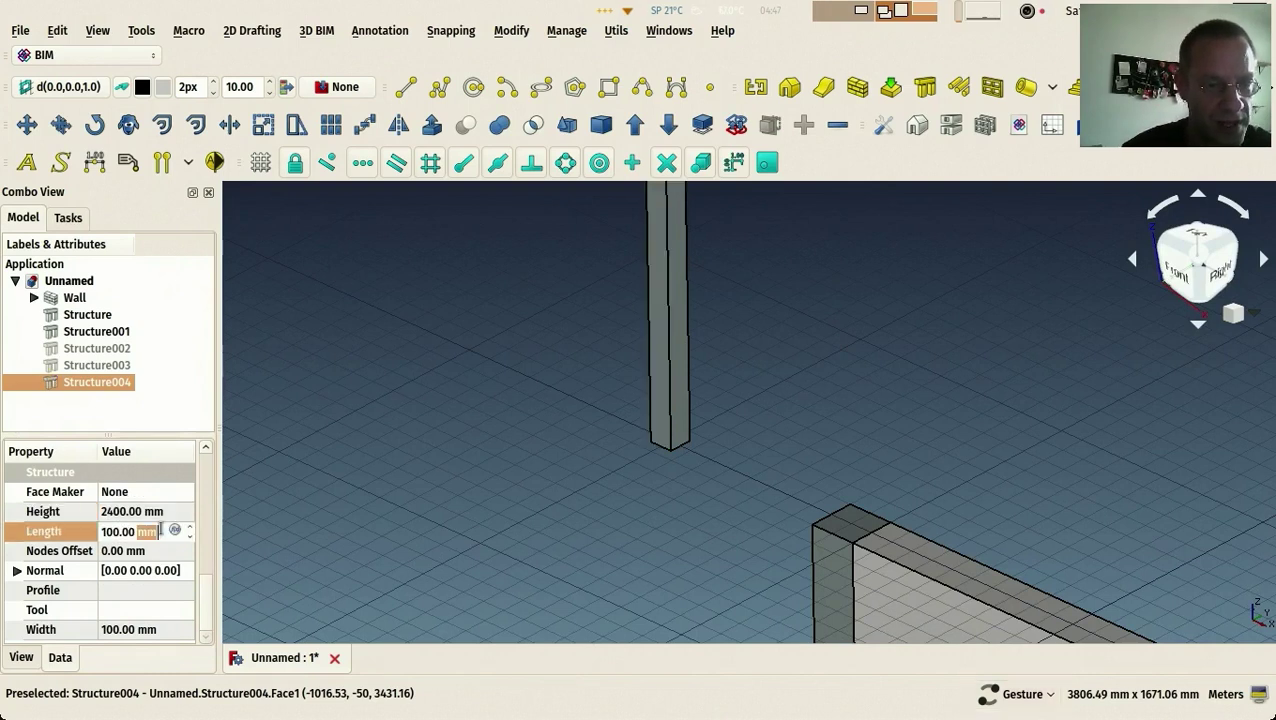
type("2")
key("Return")
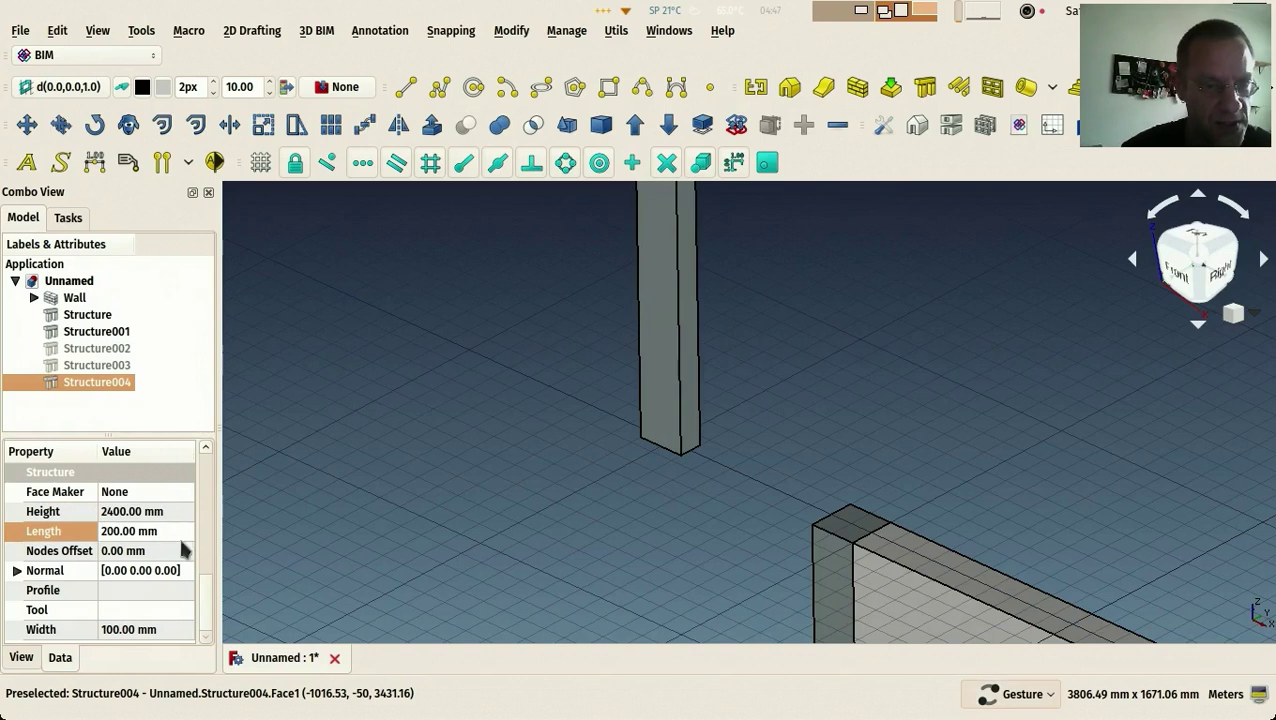
left_click(176, 632)
key("equal")
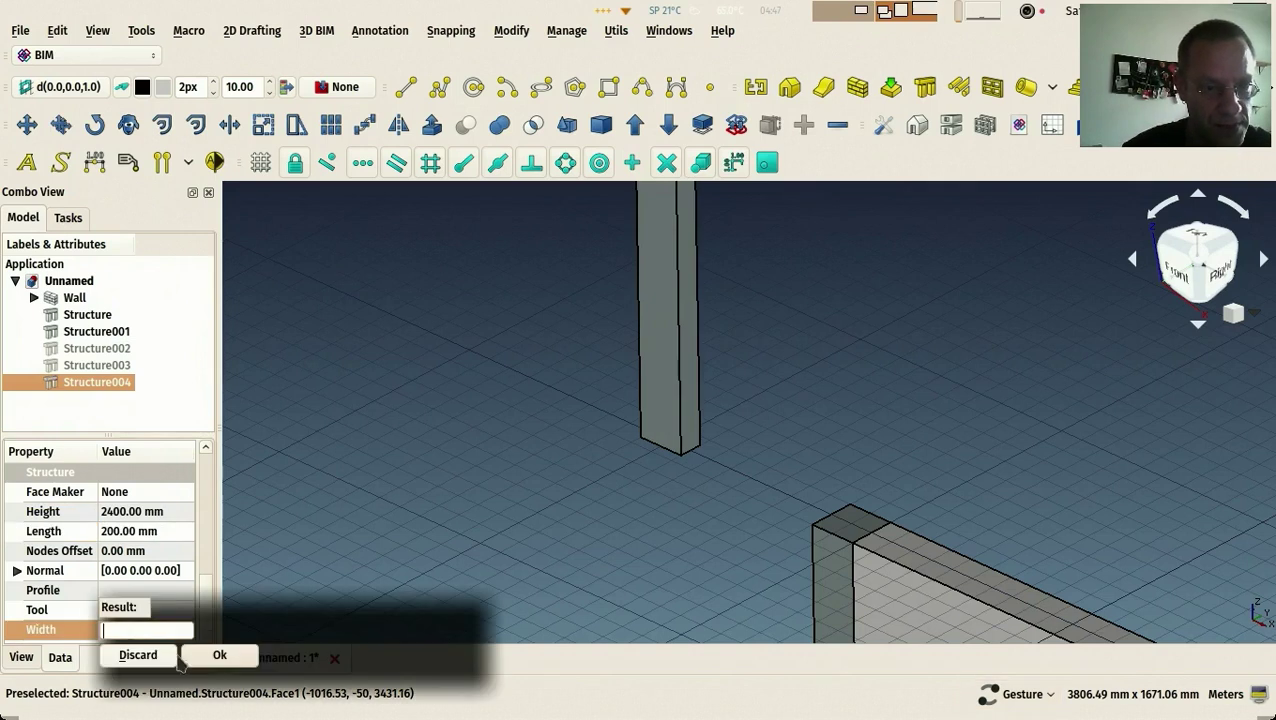
left_click(142, 658)
type("2")
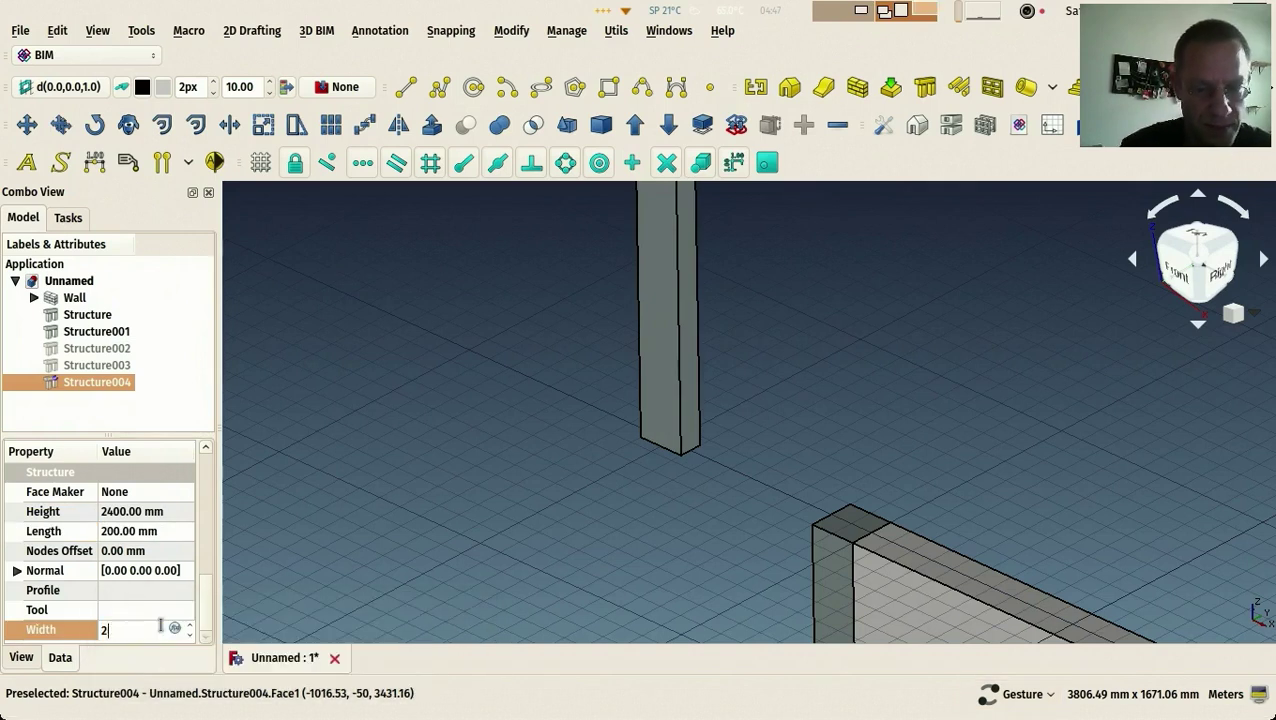
type("0cm")
key("Return")
Orbit around the model and select the wall's face
left_click_drag(472, 459, 622, 455)
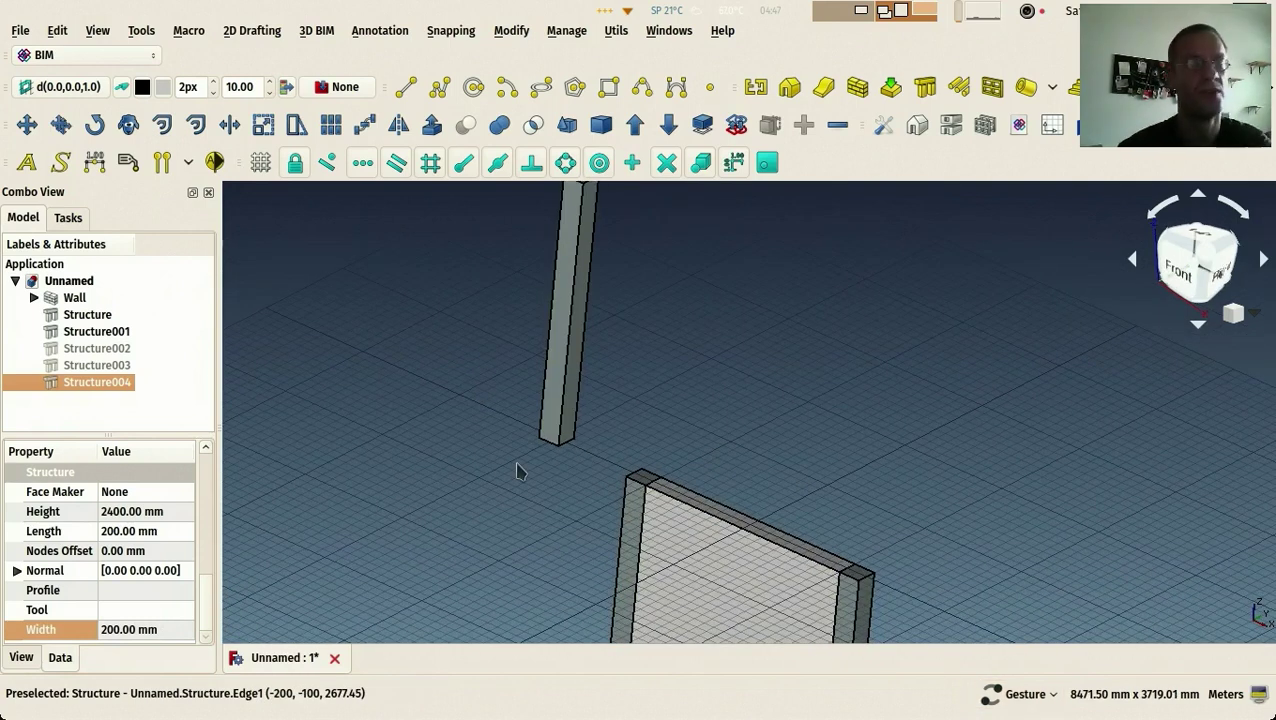
left_click_drag(517, 471, 513, 450)
left_click_drag(644, 535, 619, 509)
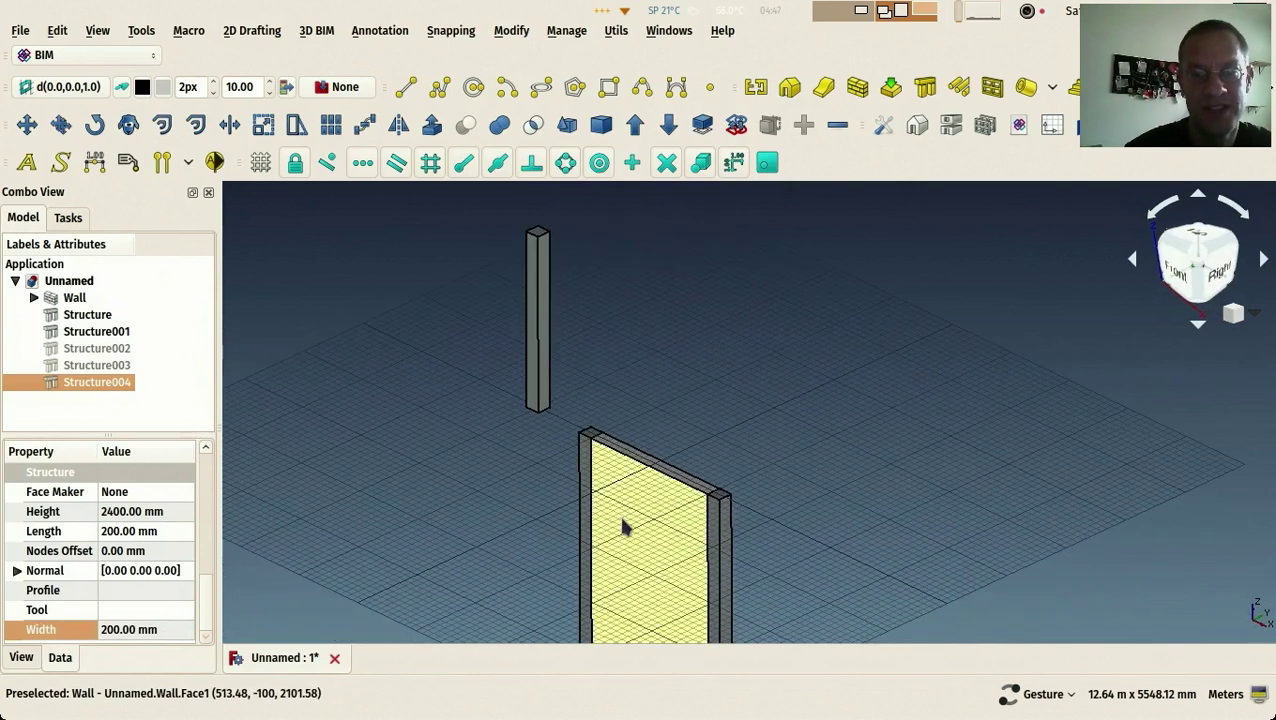
left_click(621, 527)
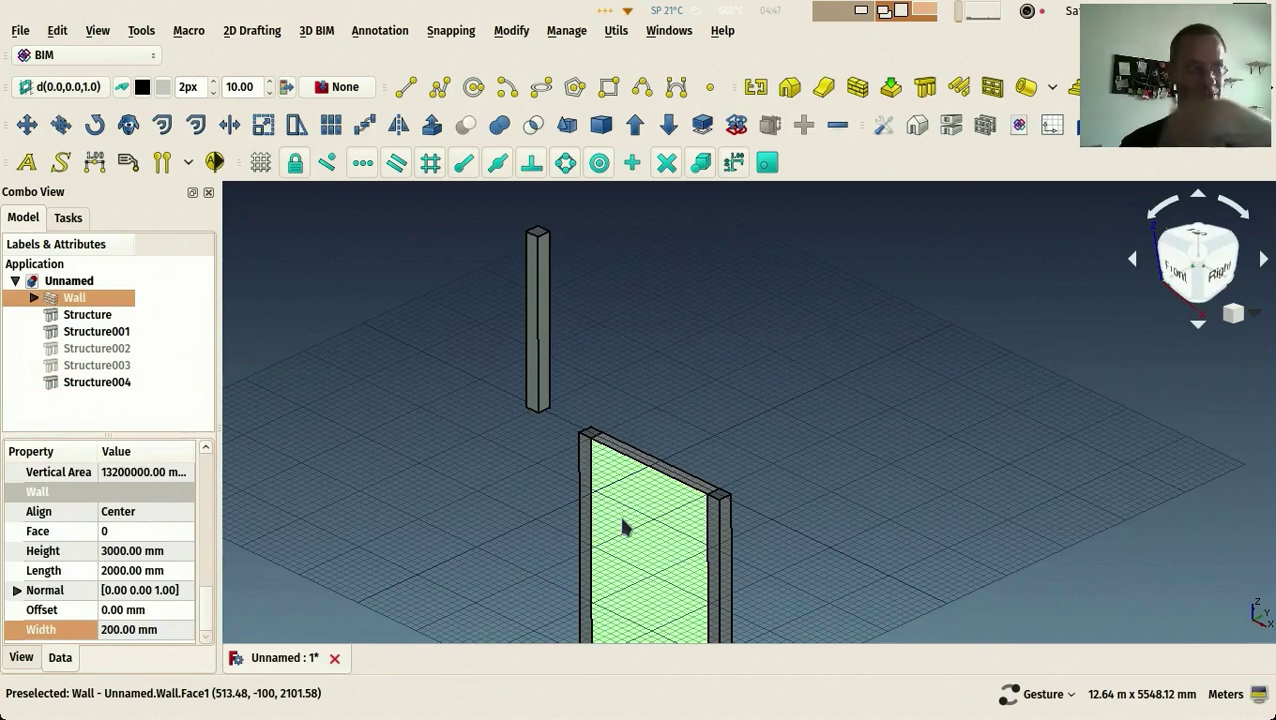
Align the working plane to the selected wall face
left_click(84, 87)
left_click_drag(324, 354, 464, 396)
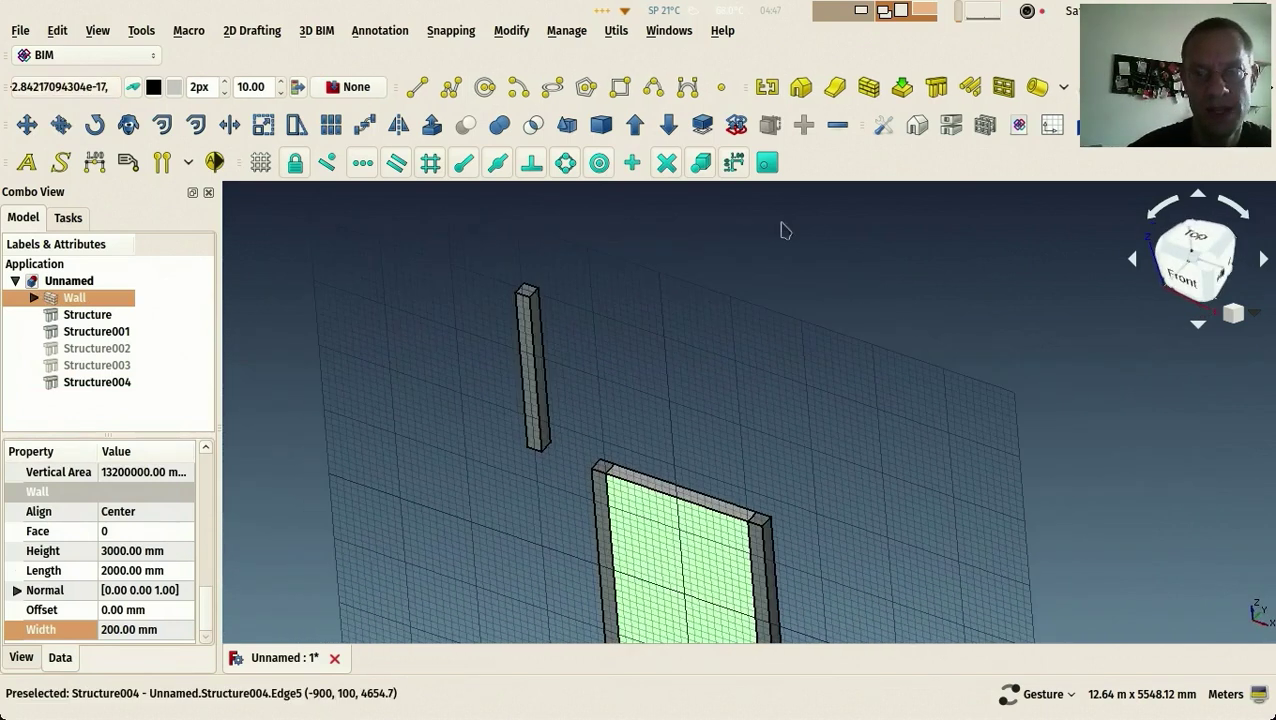
scroll(676, 405, "up", 4)
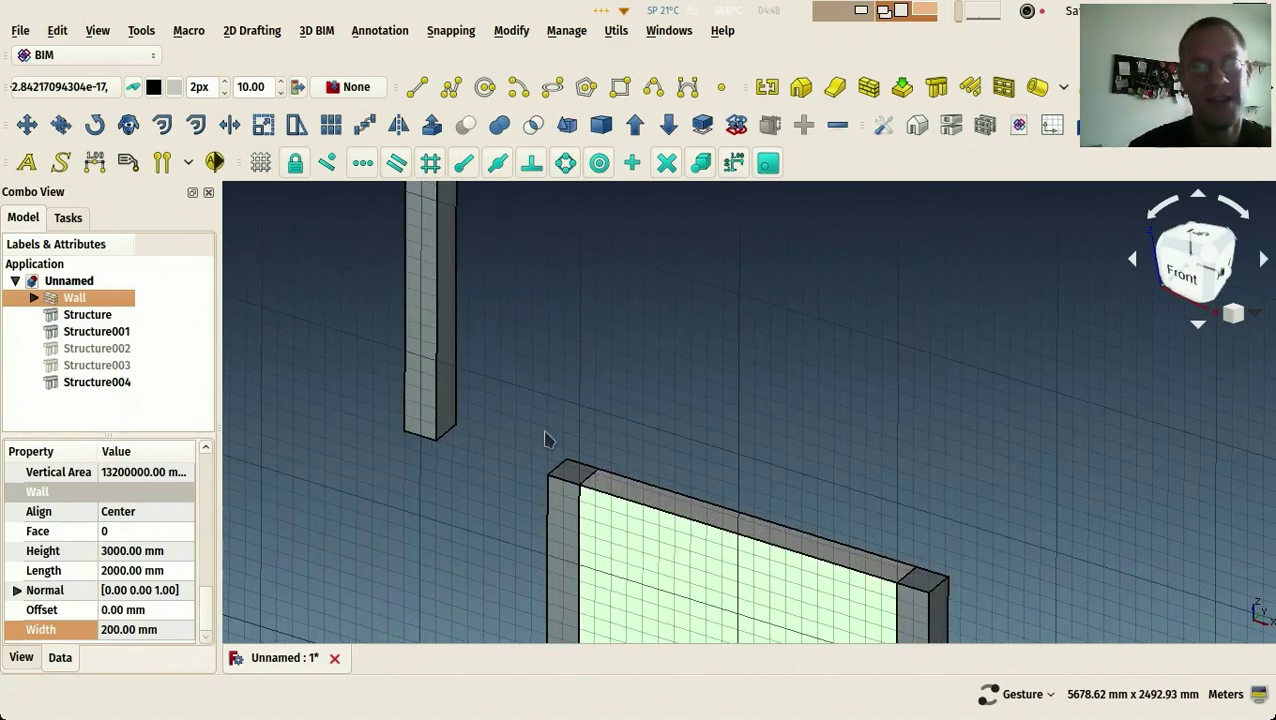
Rotate the column 270° about its bottom corner from a 90° base angle so it lies horizontally
left_click(424, 404)
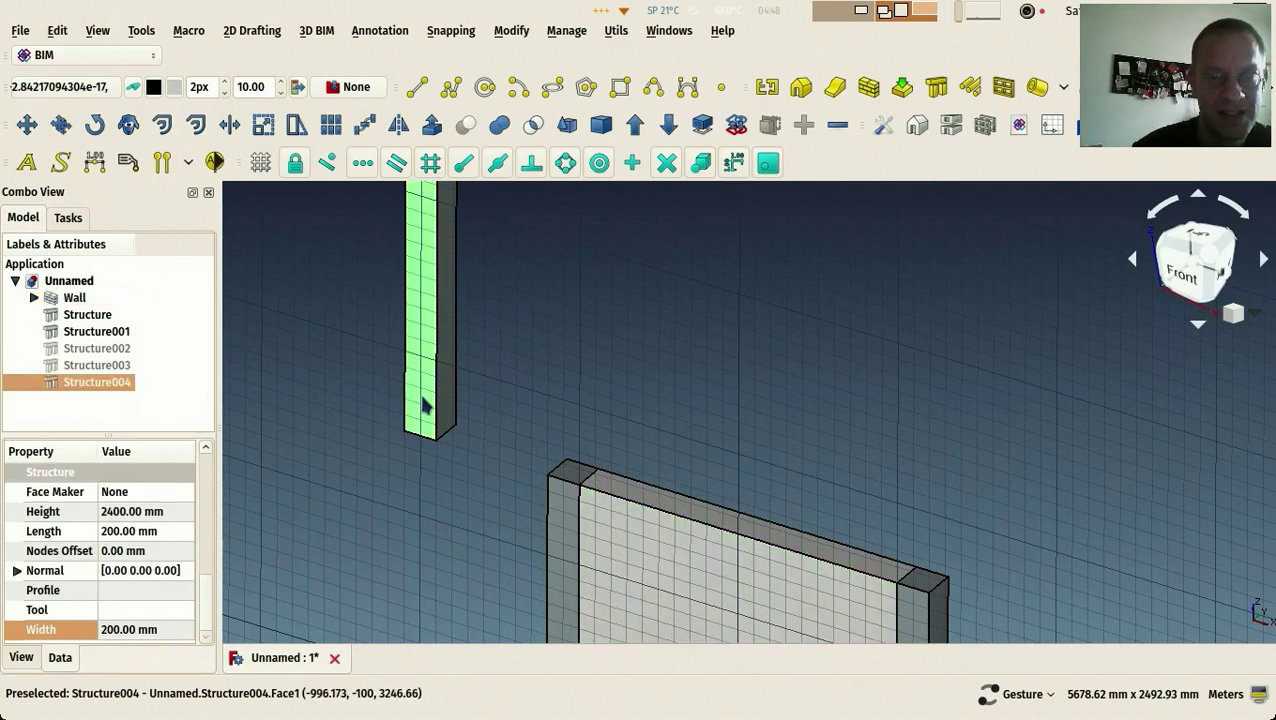
left_click(94, 124)
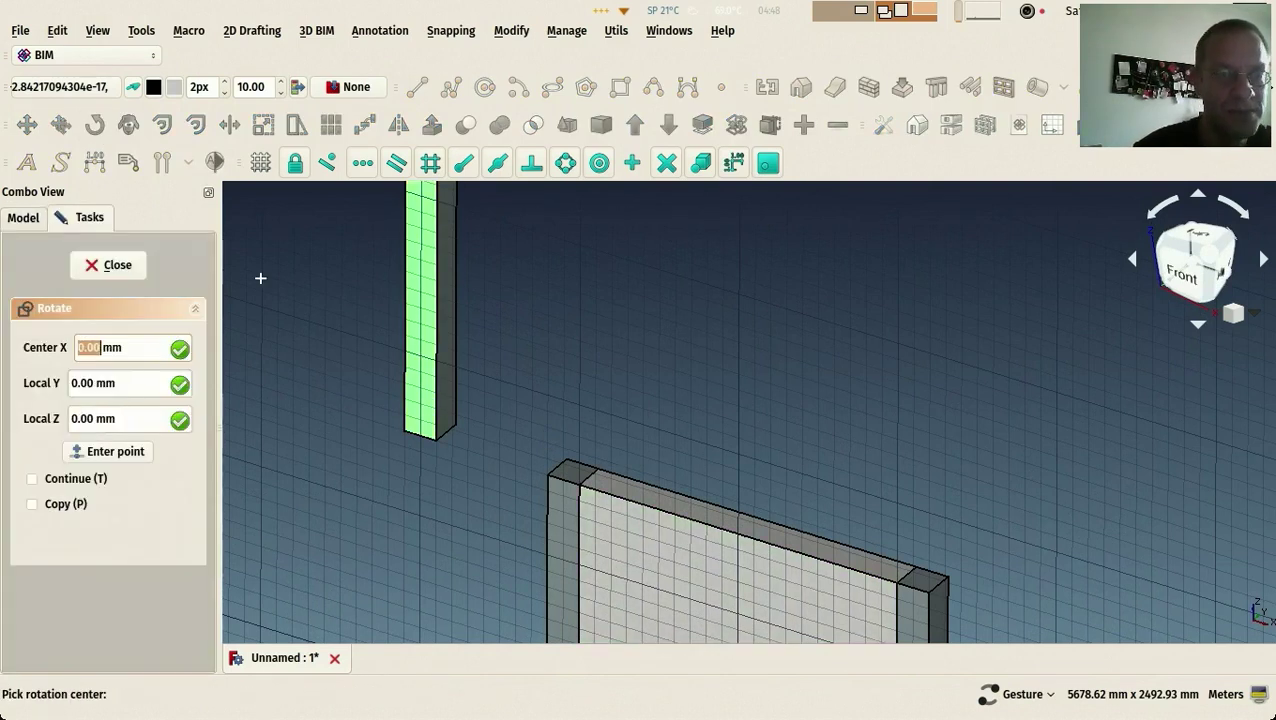
left_click(437, 441)
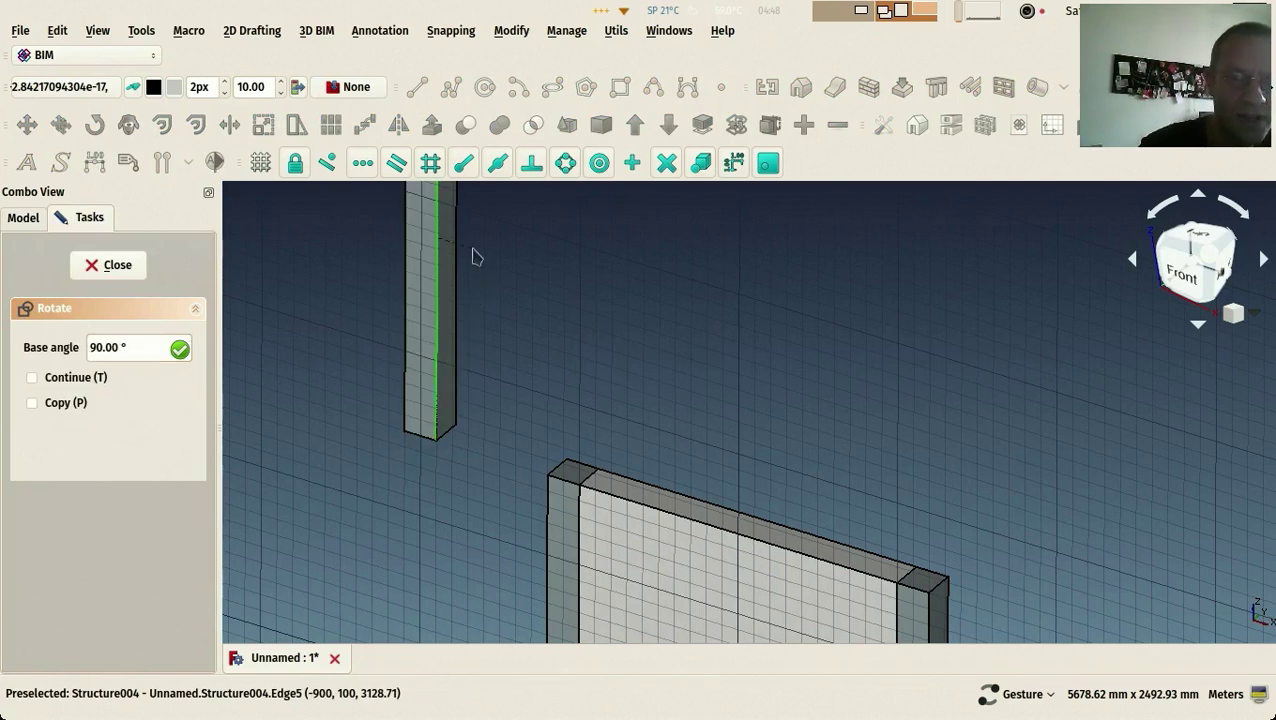
left_click(472, 252)
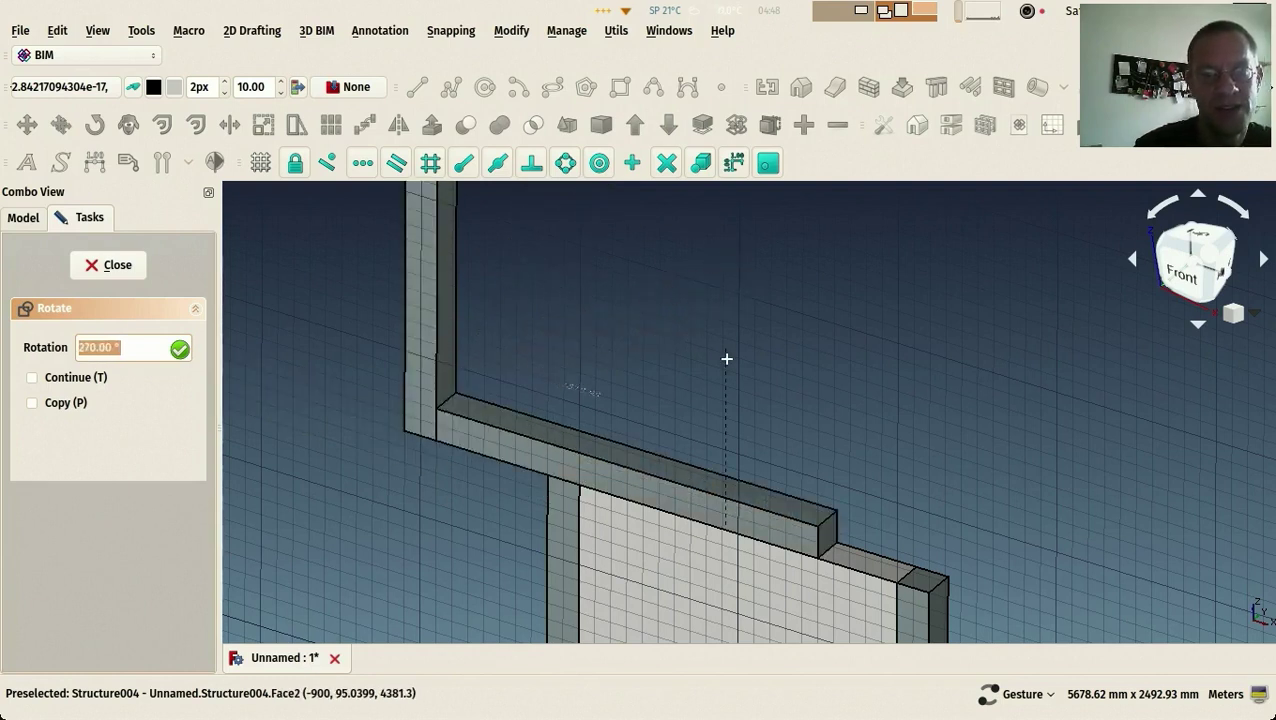
left_click(511, 508)
scroll(396, 500, "down", 2)
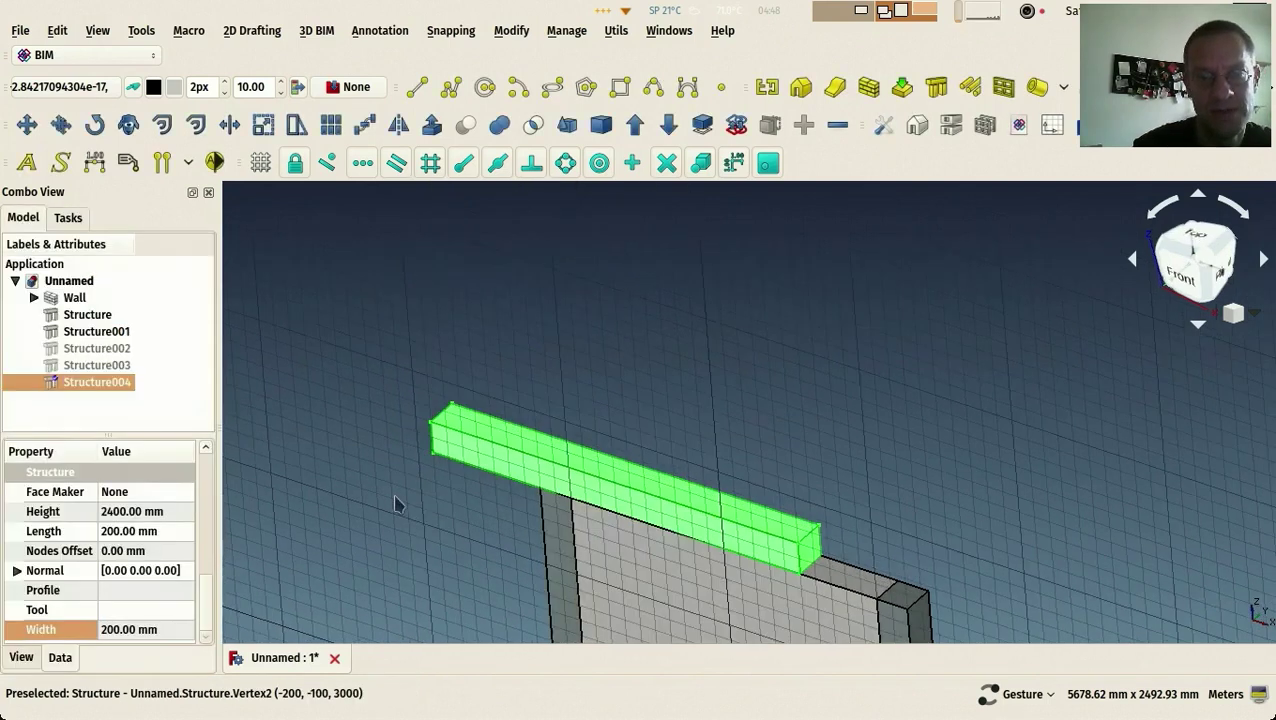
left_click(369, 474)
scroll(712, 364, "up", 3)
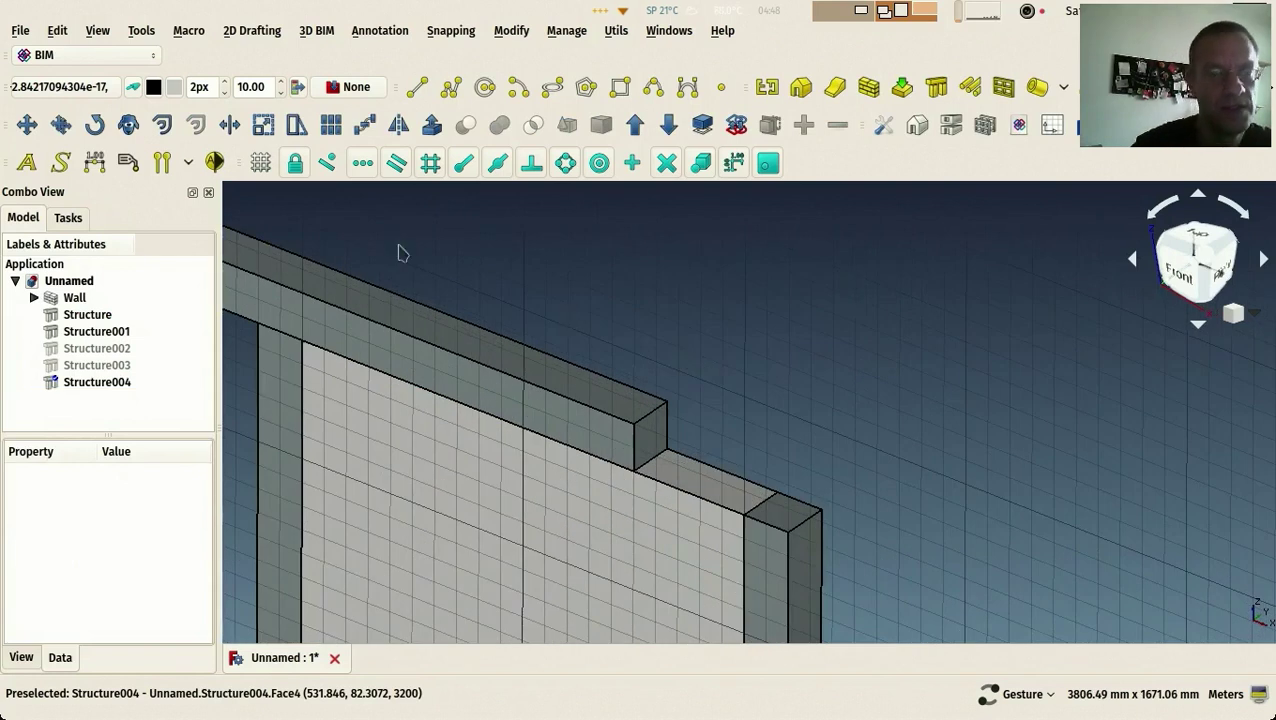
Start moving the Structure004 beam, picking its end corner as the start point
left_click(27, 124)
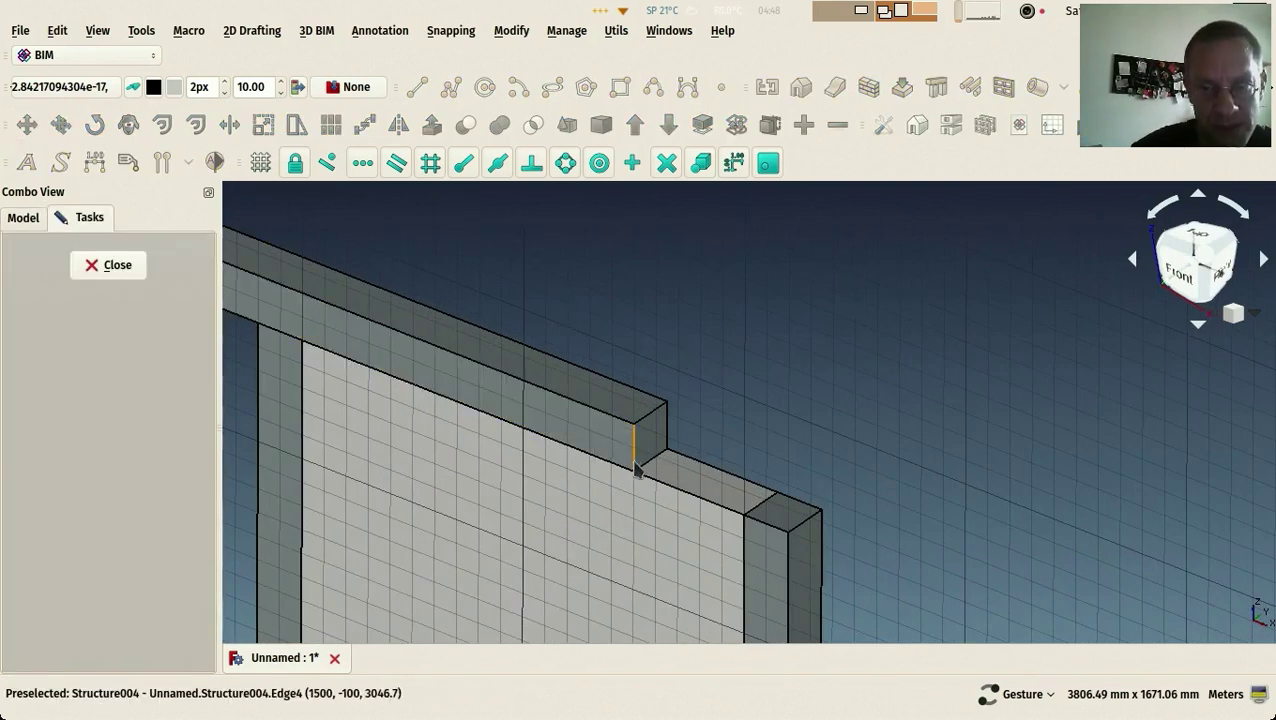
left_click(122, 264)
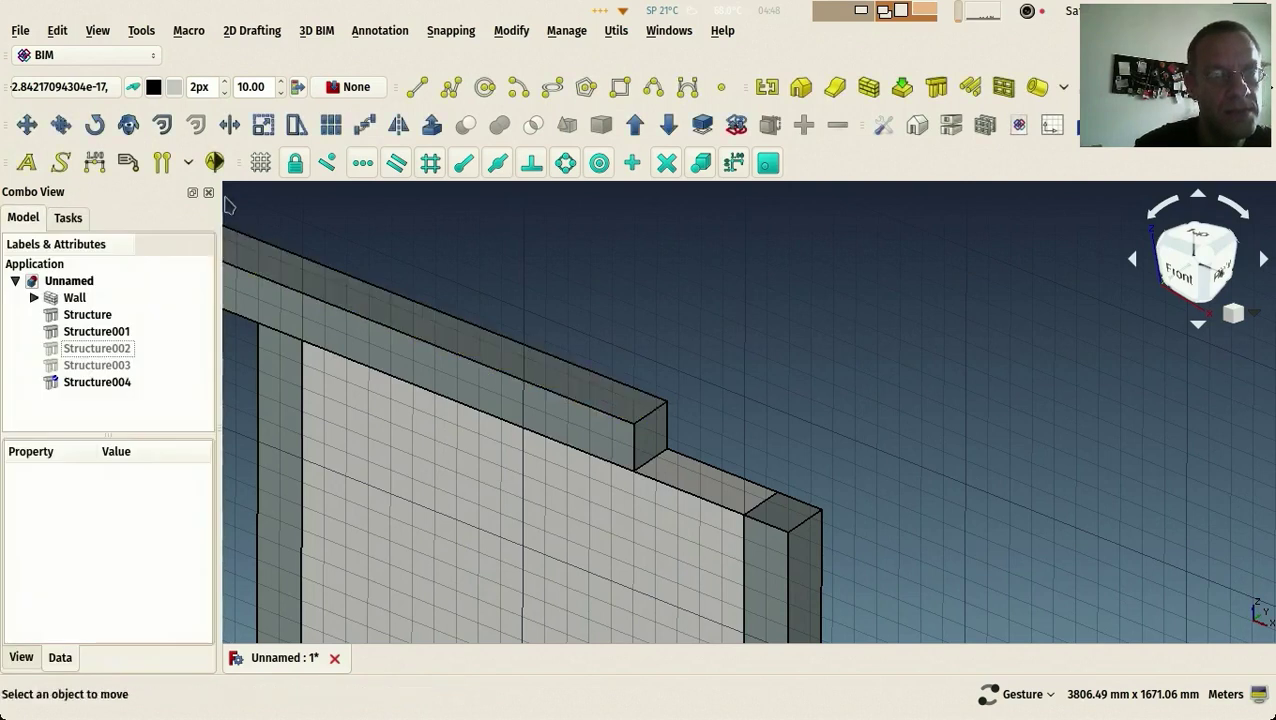
left_click(365, 347)
left_click(27, 124)
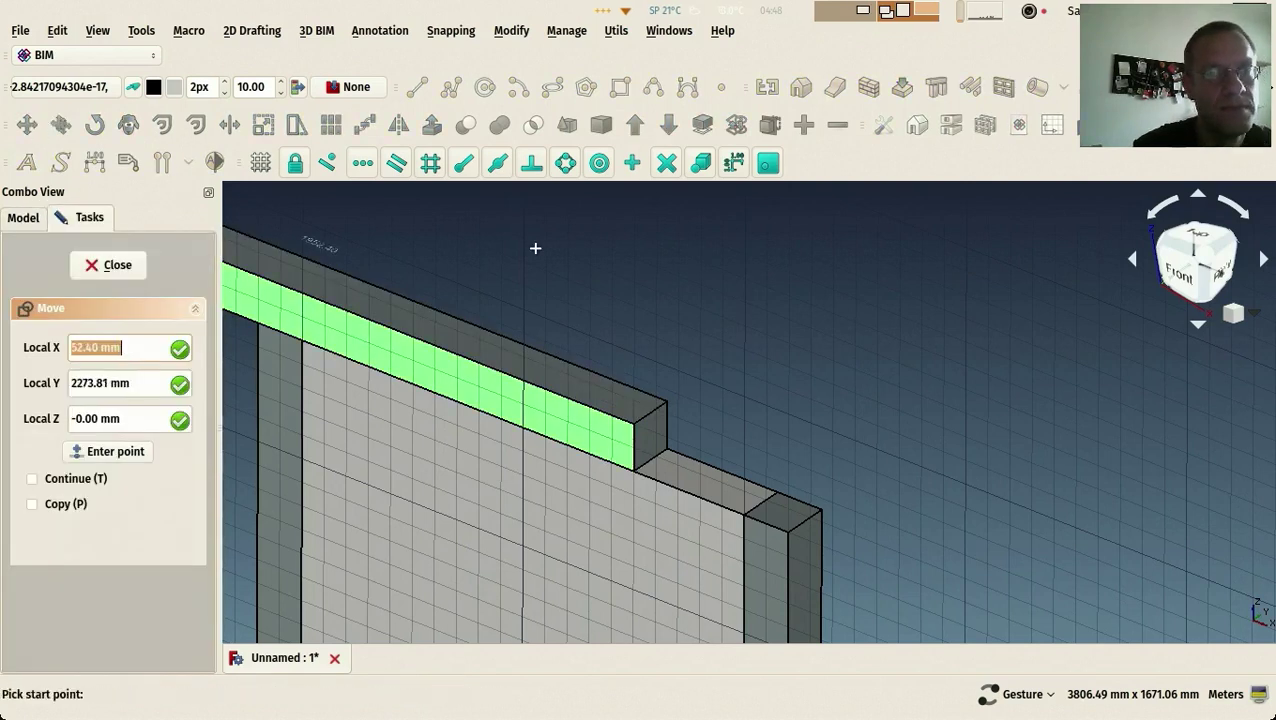
key("Escape")
left_click(345, 293)
left_click(28, 127)
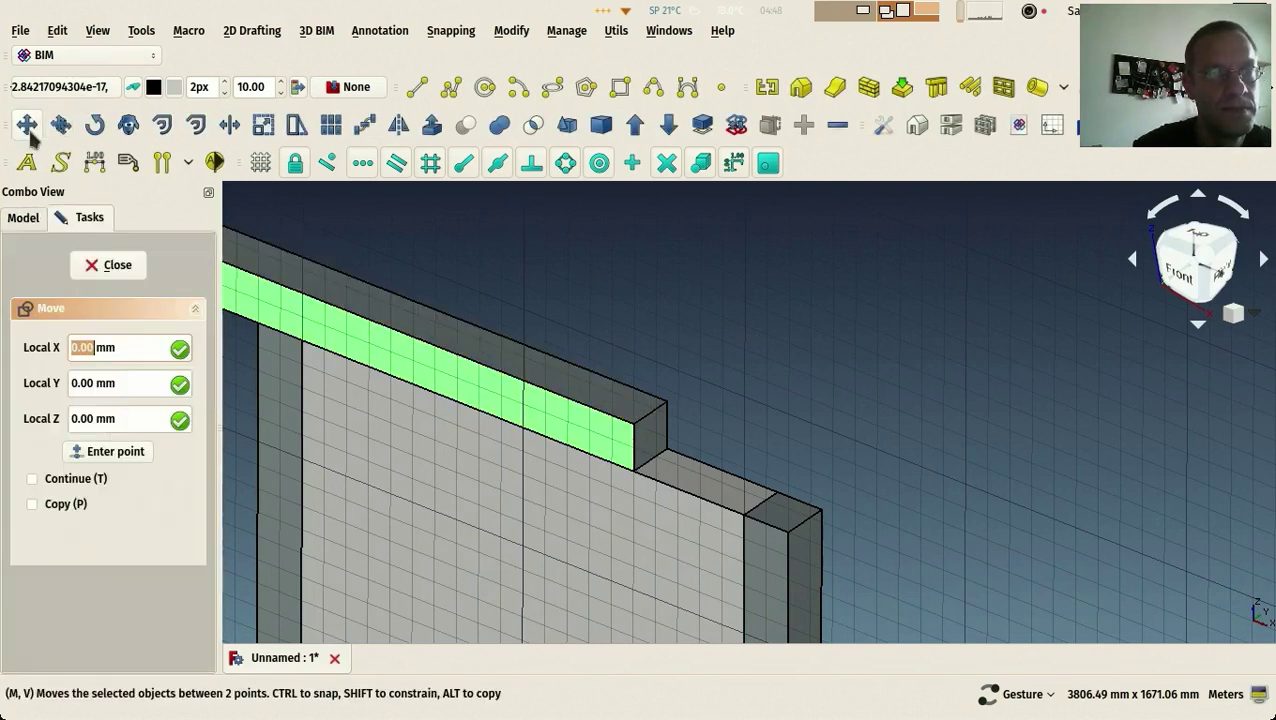
left_click(634, 466)
Drop the Structure004 beam onto the wall's far top corner, flush along the wall top
left_click(789, 530)
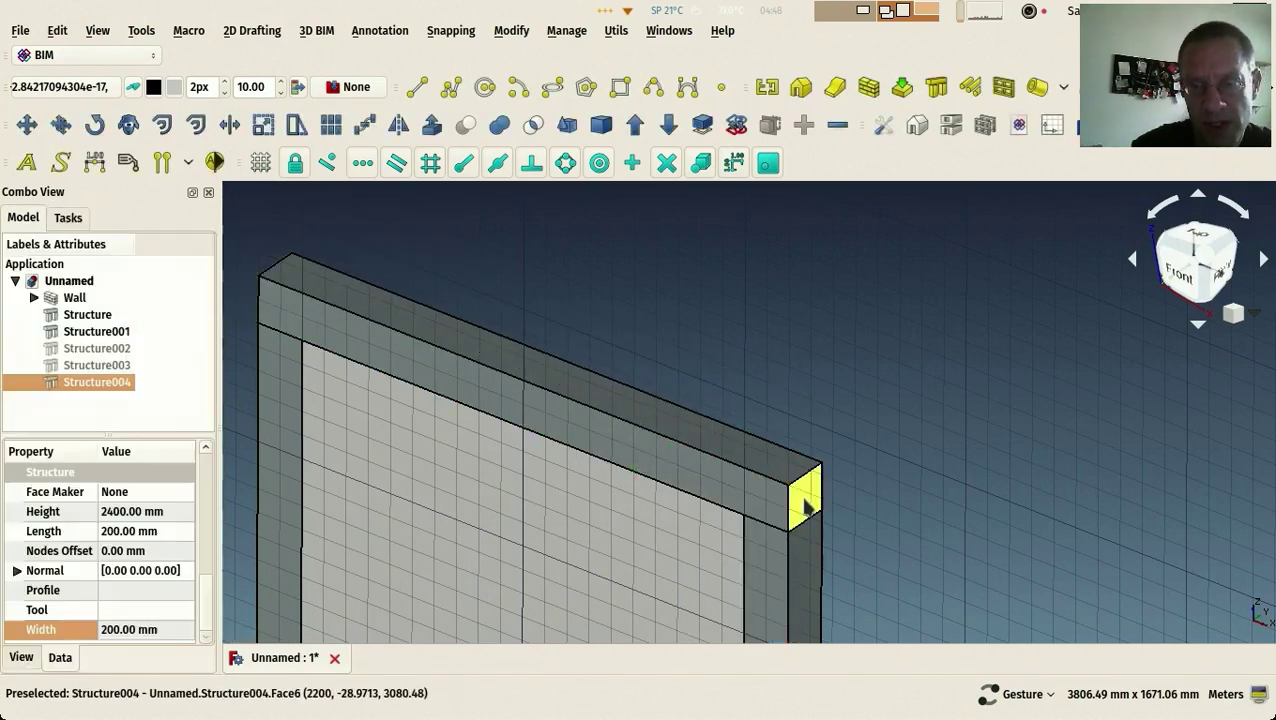
scroll(806, 507, "down", 3)
left_click_drag(820, 396, 764, 371)
scroll(764, 371, "down", 5)
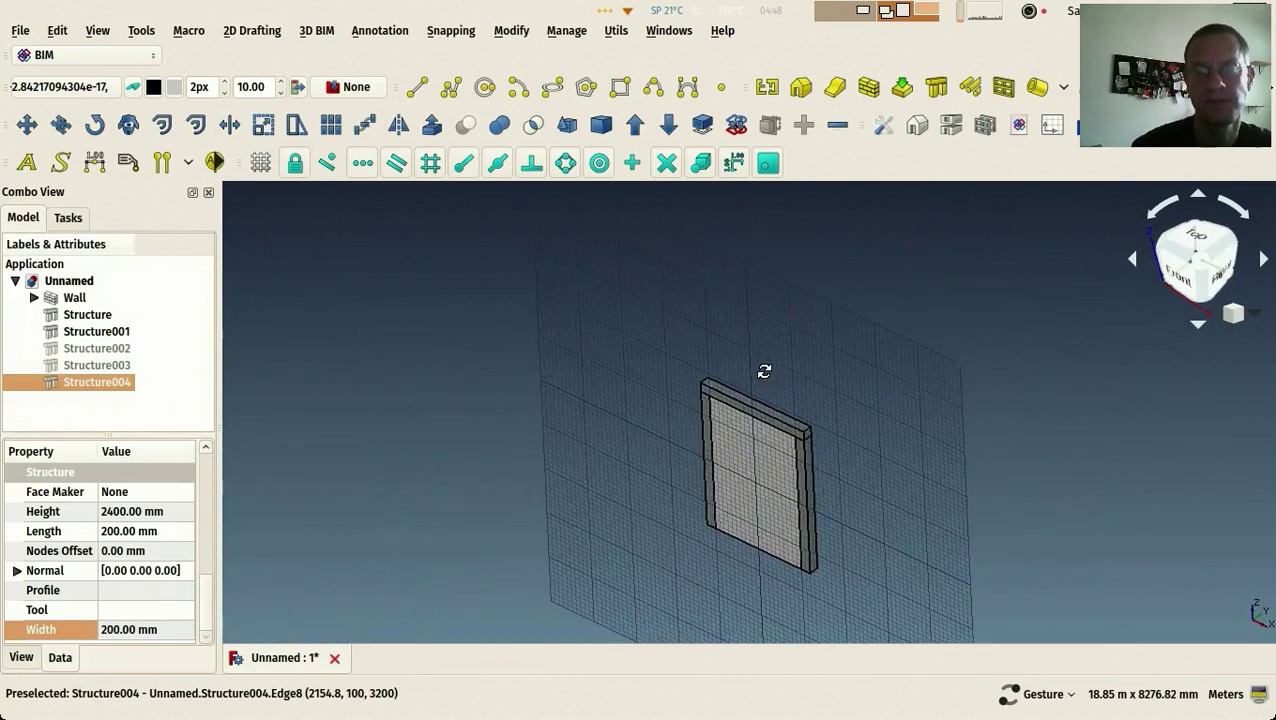
scroll(561, 390, "up", 3)
left_click(404, 336)
left_click_drag(404, 336, 439, 378)
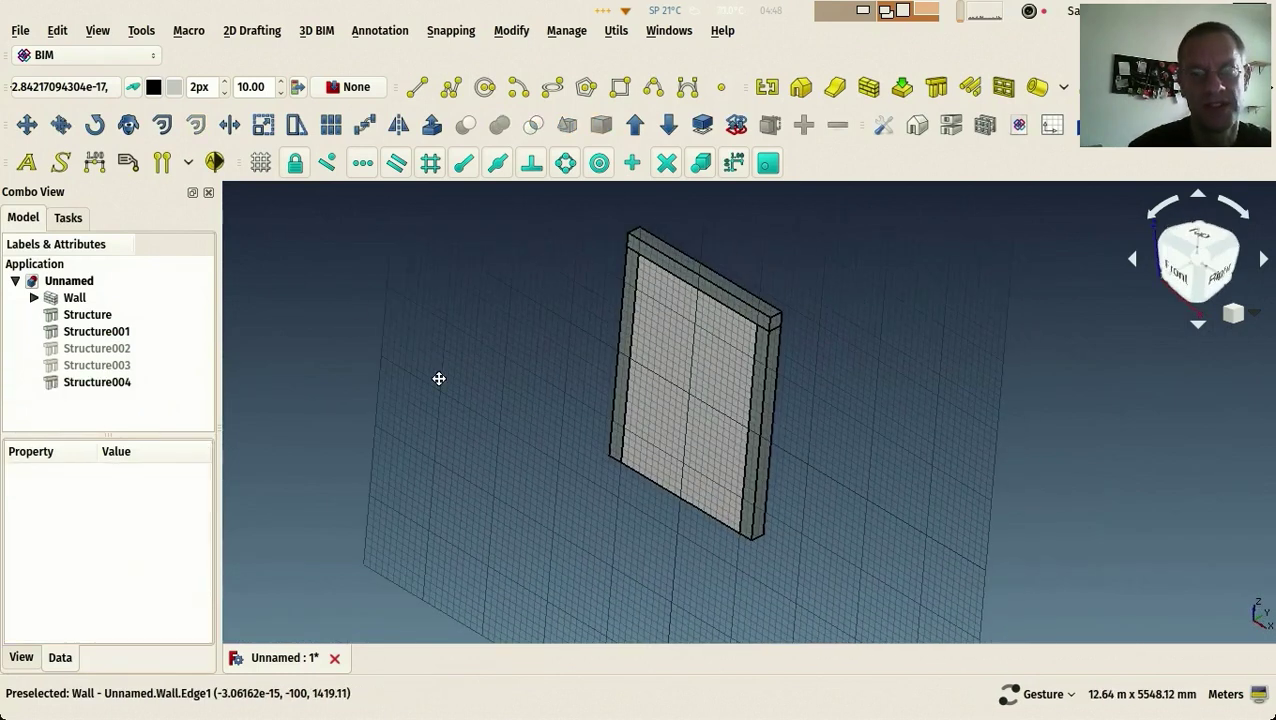
Reset the working plane to the ground XY plane
left_click(60, 88)
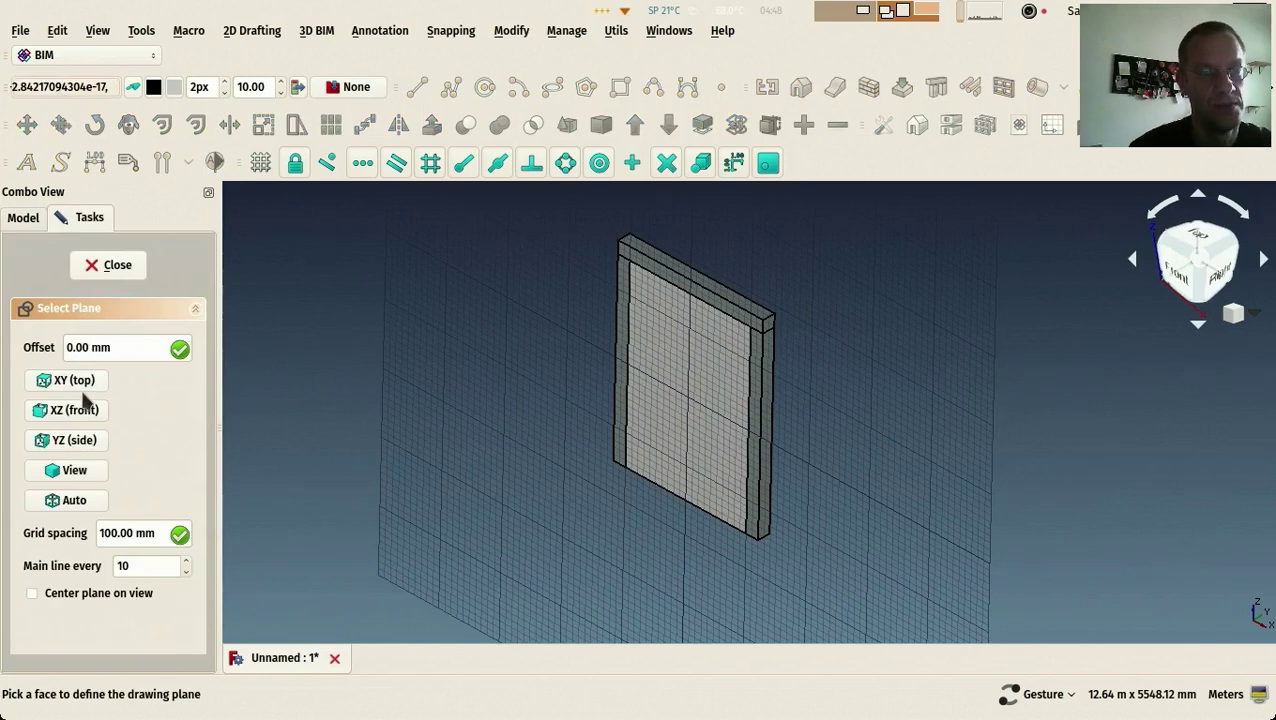
left_click(82, 389)
left_click_drag(487, 441, 480, 443)
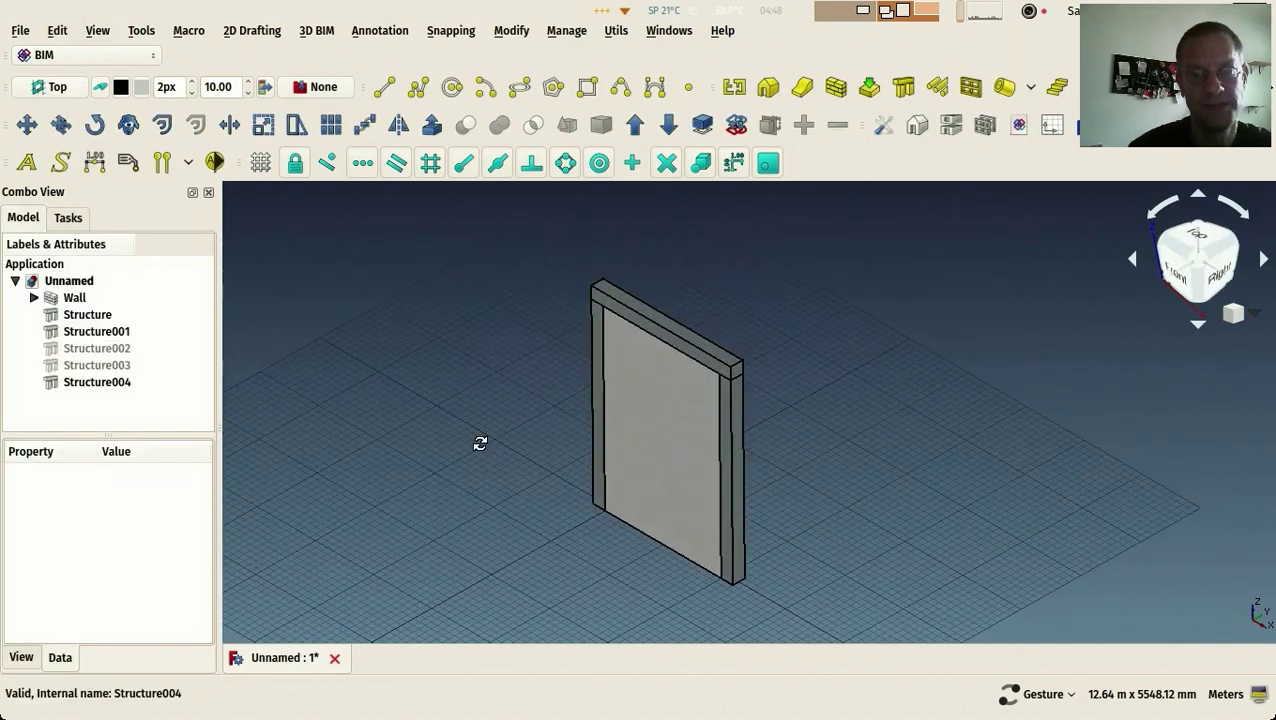
key("2")
key("0")
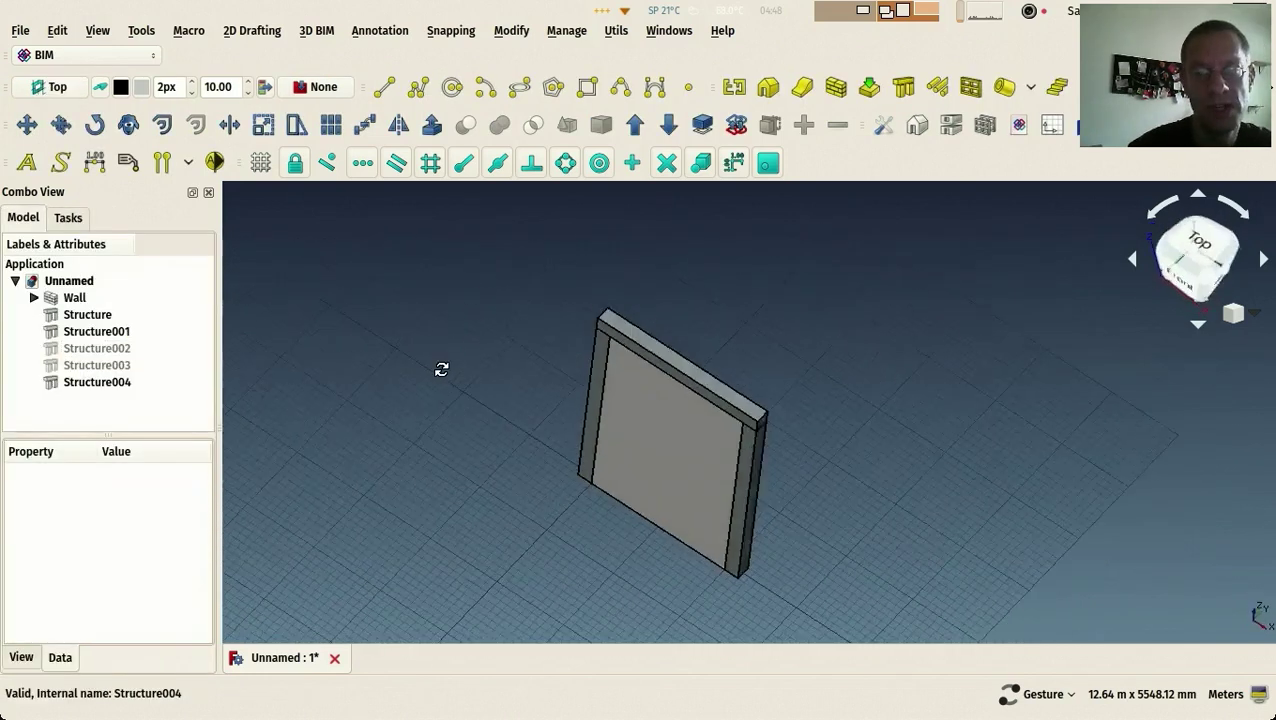
Select Structure, Structure001, Structure004 and Wall together and view them from the top
left_click(97, 316)
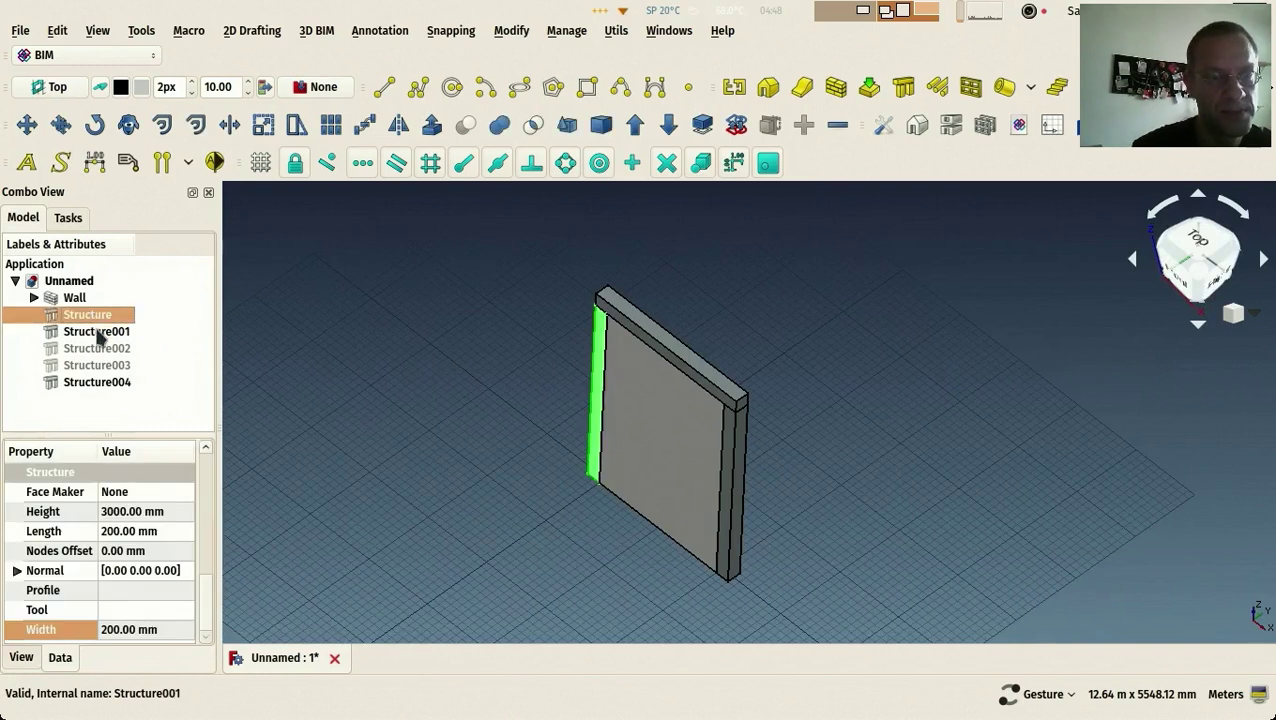
left_click(100, 332, "ctrl")
left_click(106, 382, "ctrl")
left_click(80, 300, "ctrl")
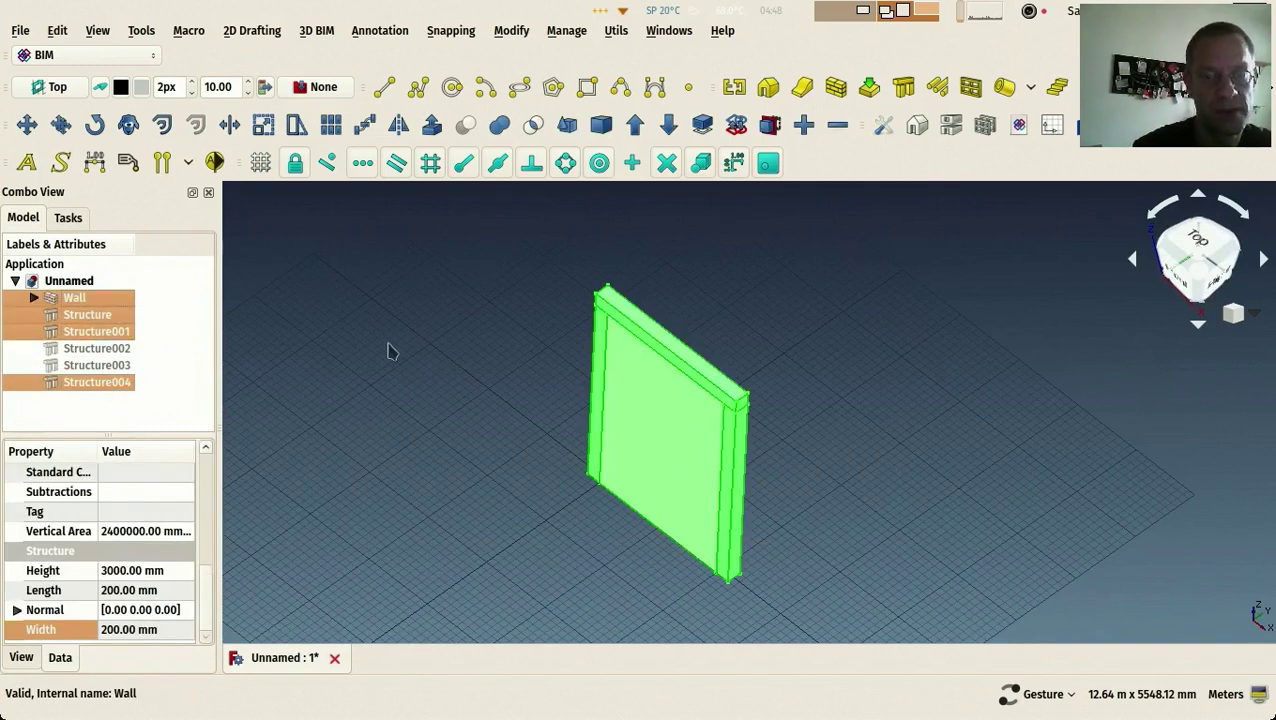
key("2")
scroll(598, 512, "up", 2)
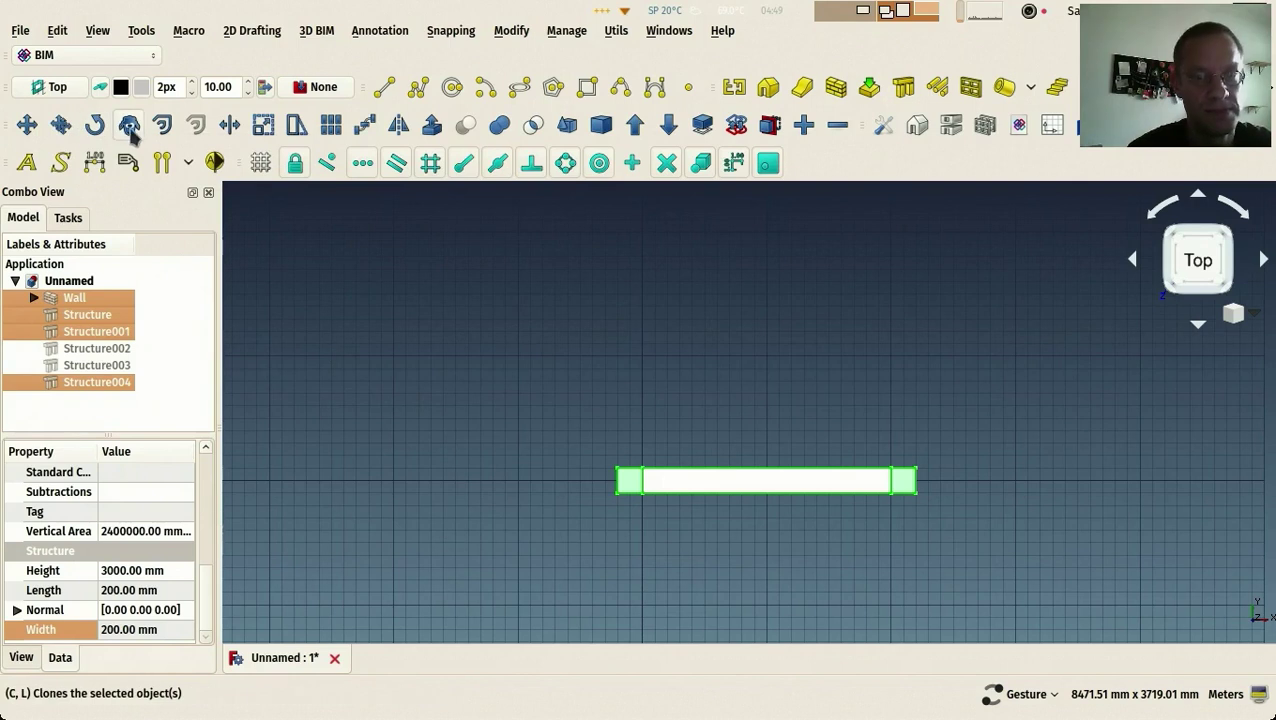
Move-copy the framed wall assembly to a parallel position behind the original, then view from top
key("m")
key("v")
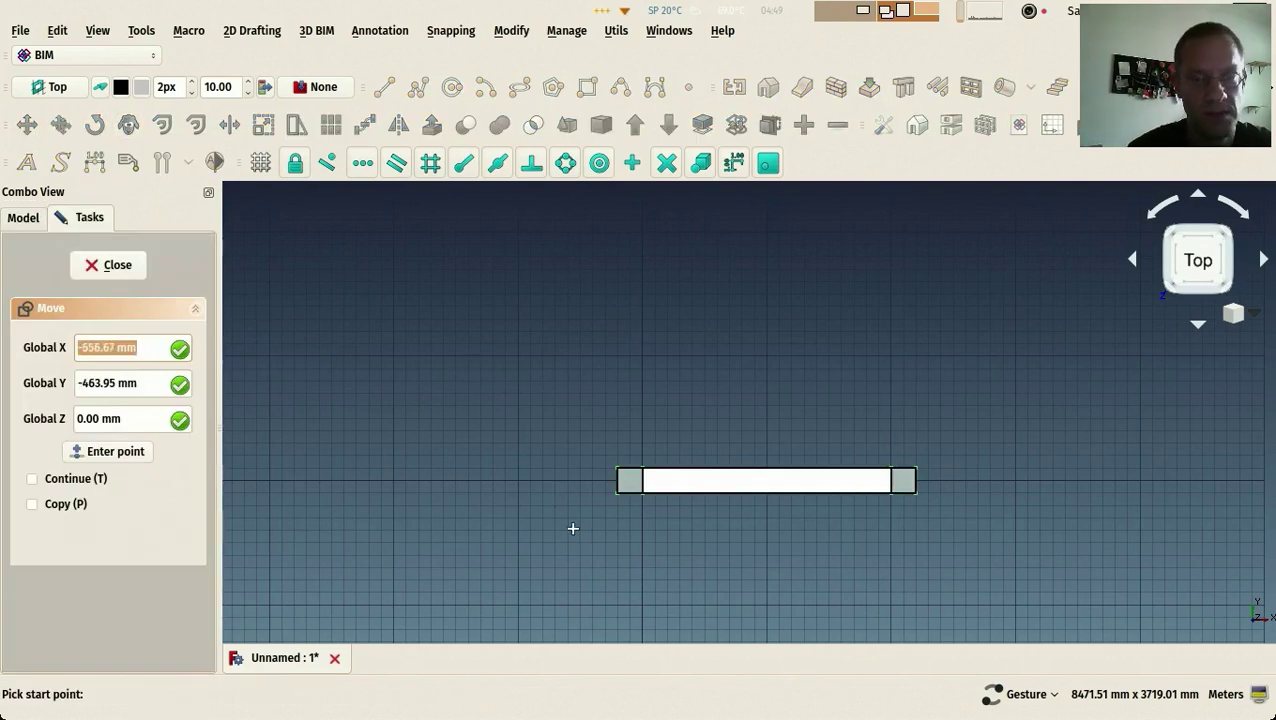
left_click(519, 481)
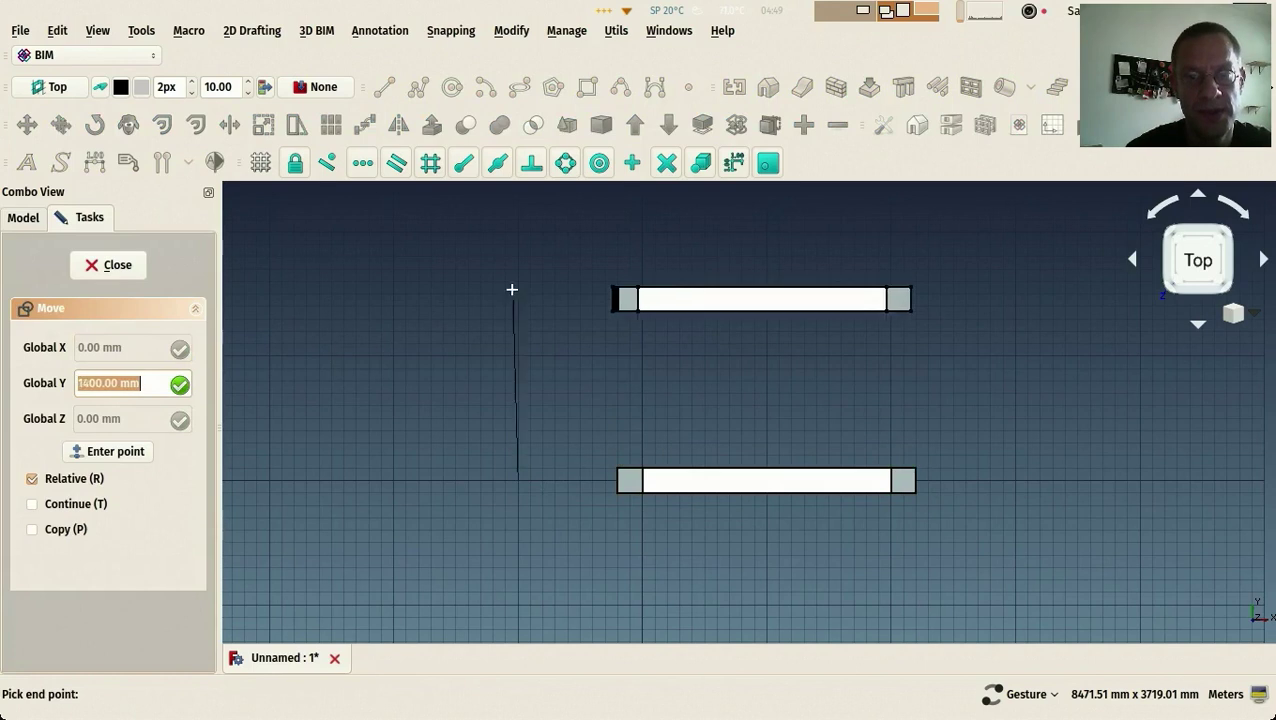
left_click(517, 231)
key("0")
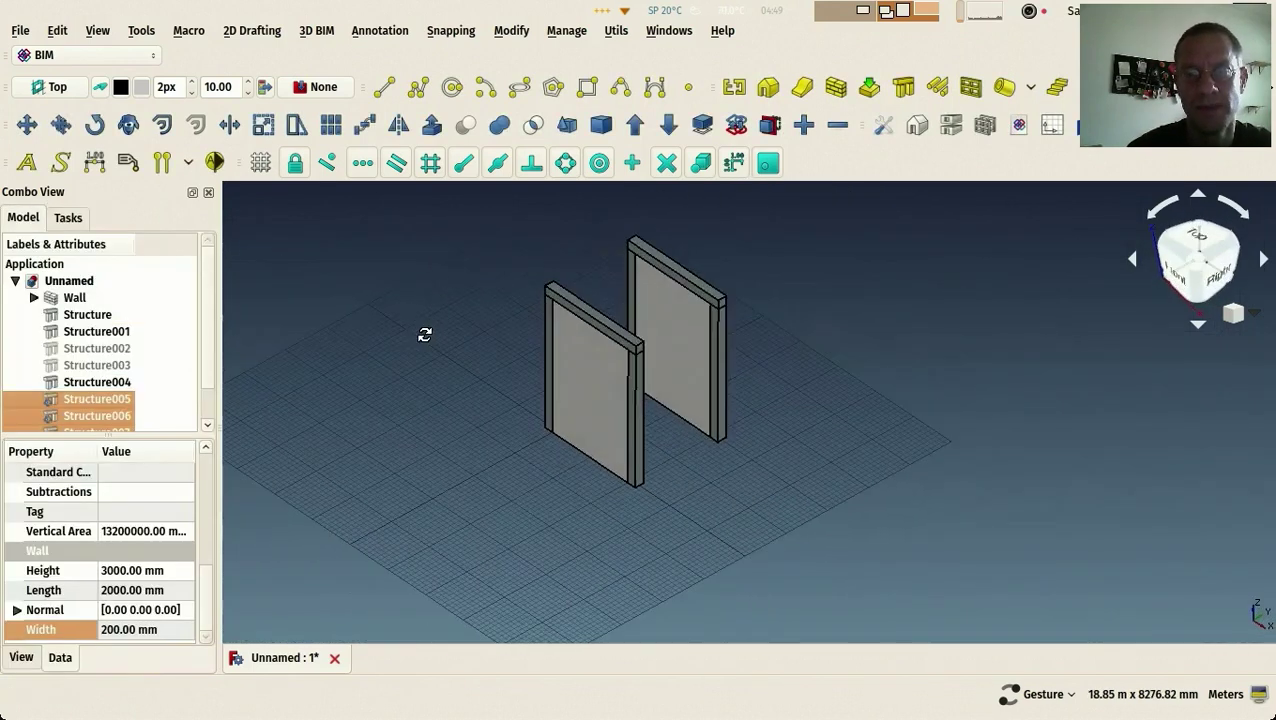
scroll(559, 485, "up", 2)
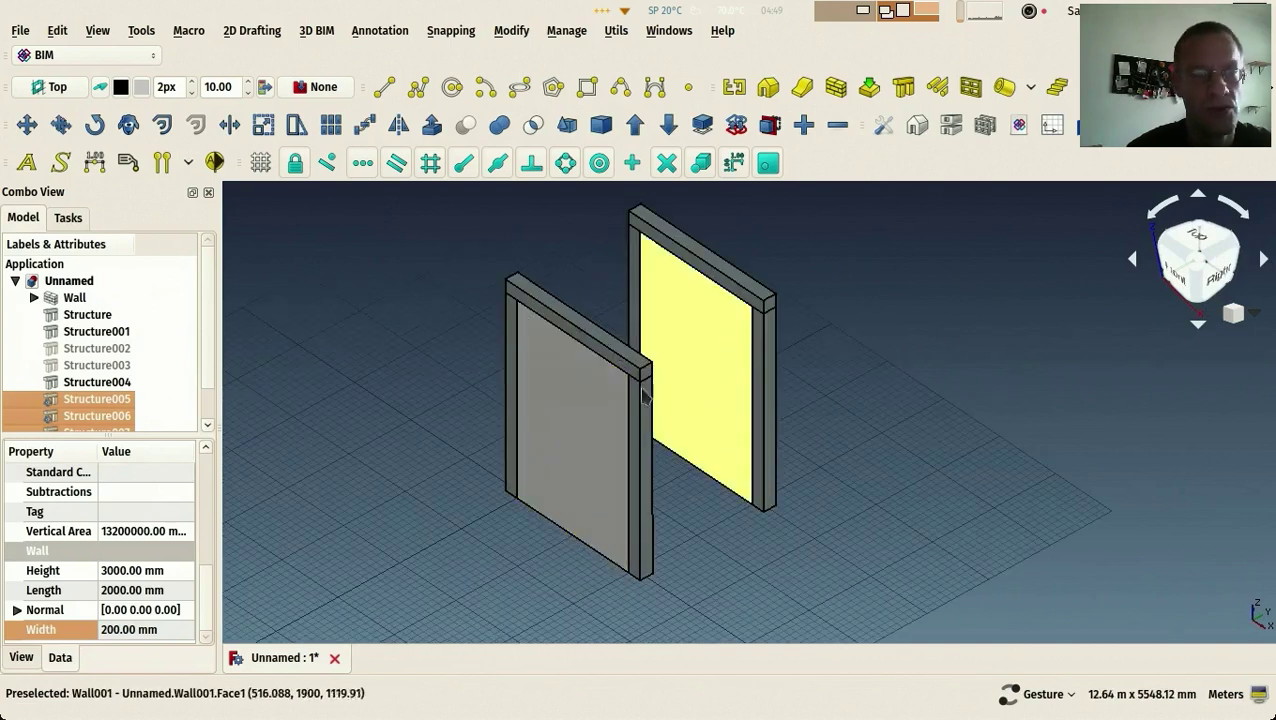
scroll(95, 350, "down", 1)
left_click(172, 409)
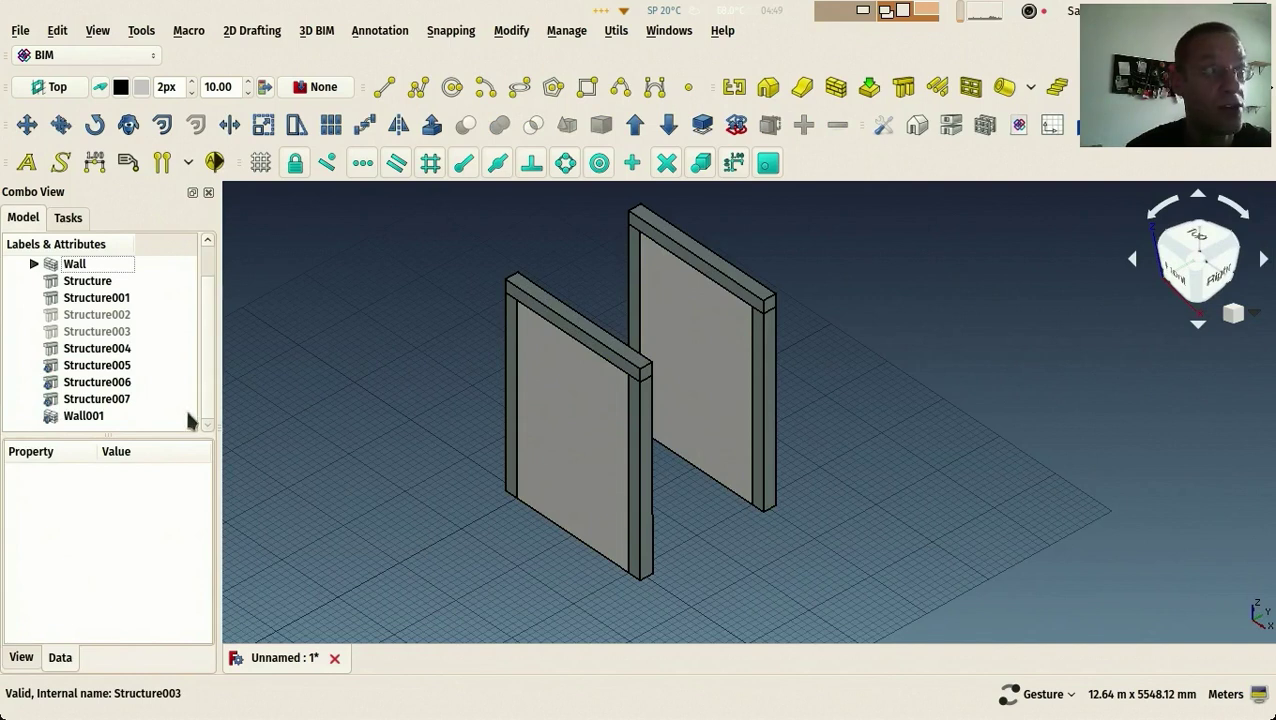
left_click_drag(424, 443, 424, 488)
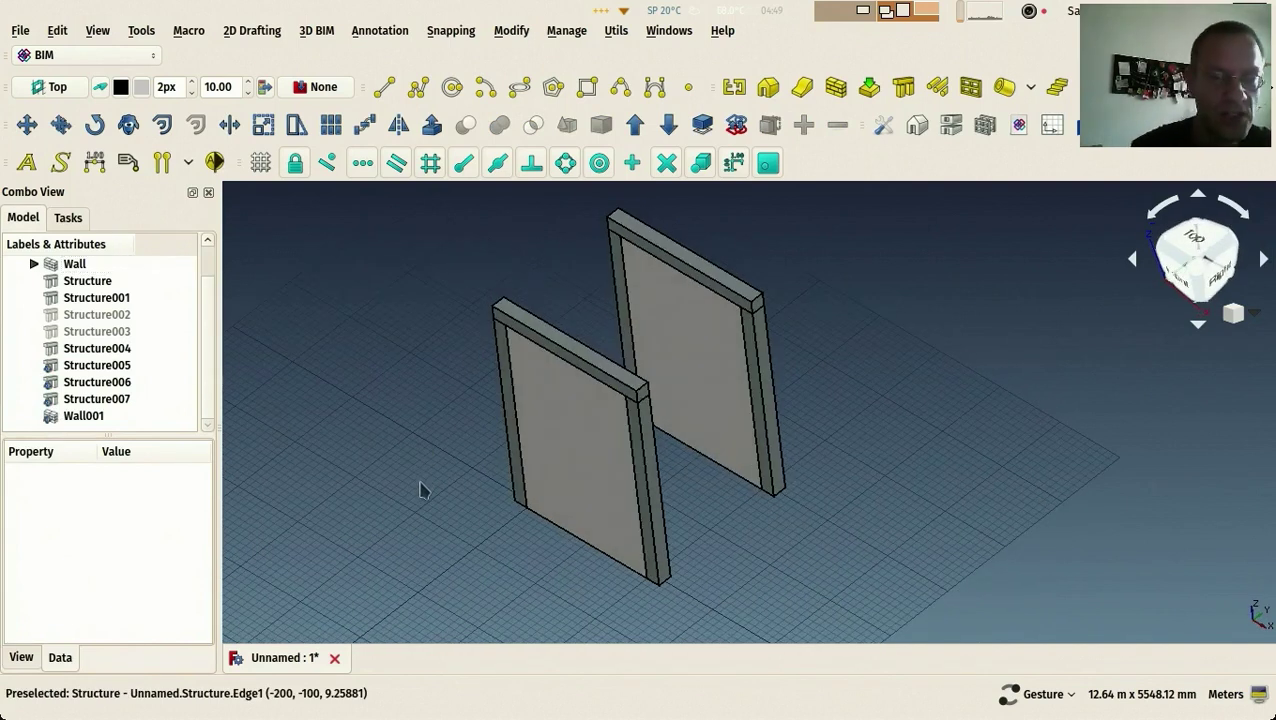
key("2")
scroll(476, 458, "up", 3)
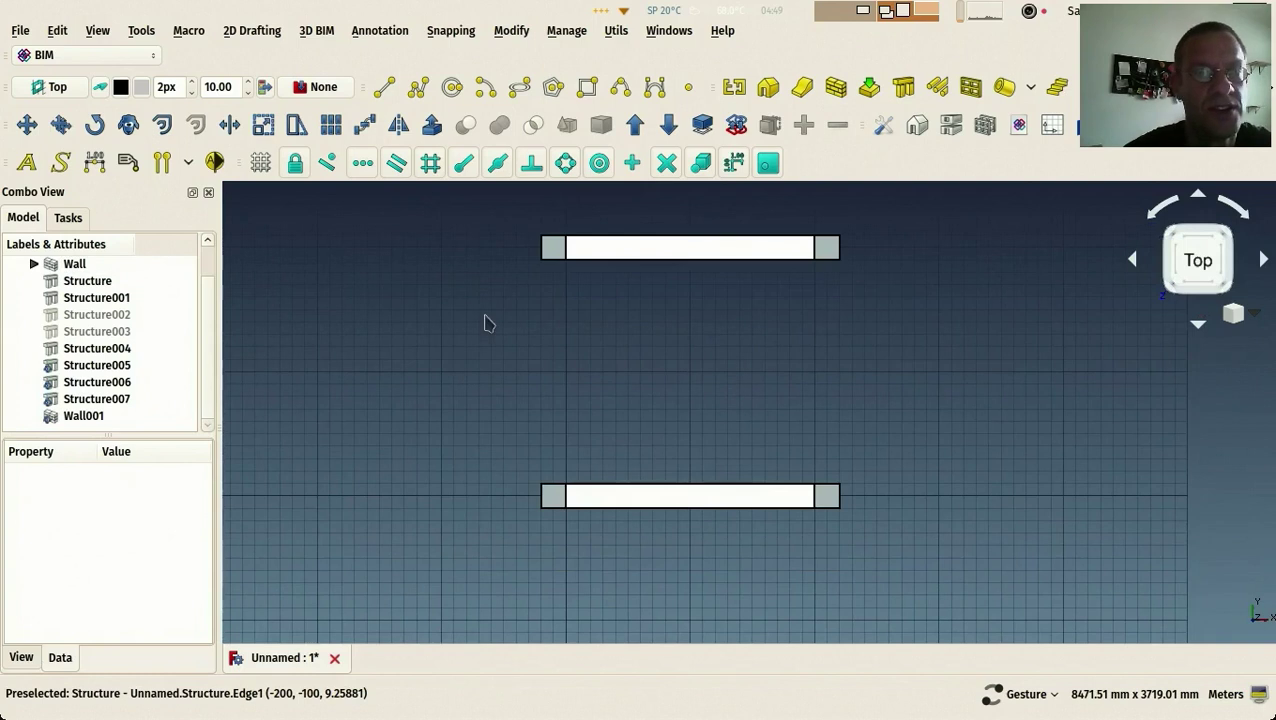
Draw the left side wall from the lower wall's left corner to the upper wall's corner
left_click(836, 87)
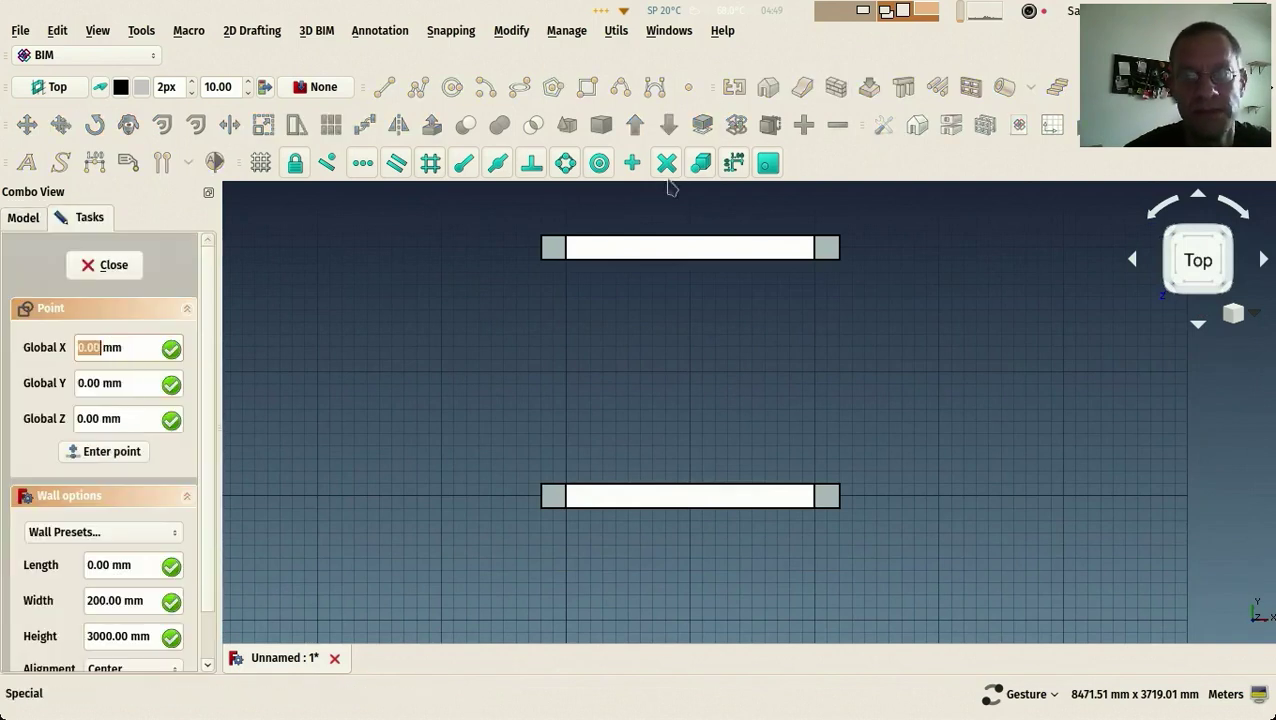
left_click(522, 425)
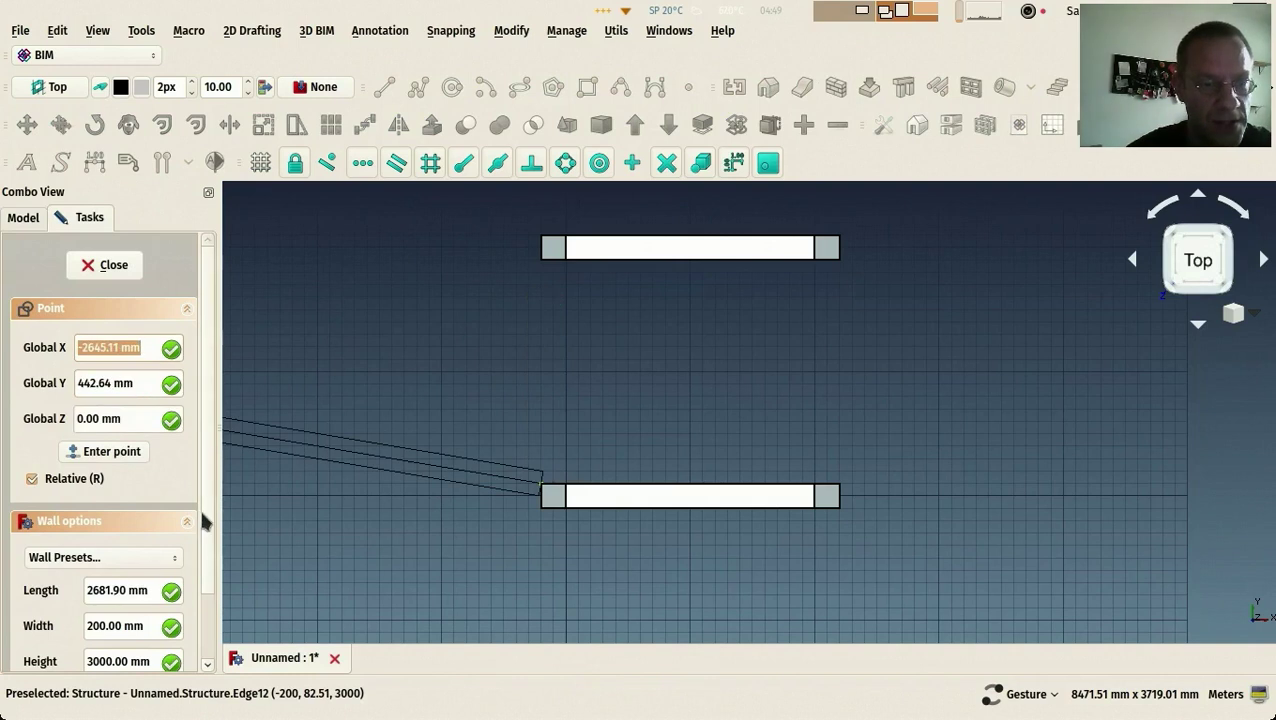
scroll(201, 518, "down", 1)
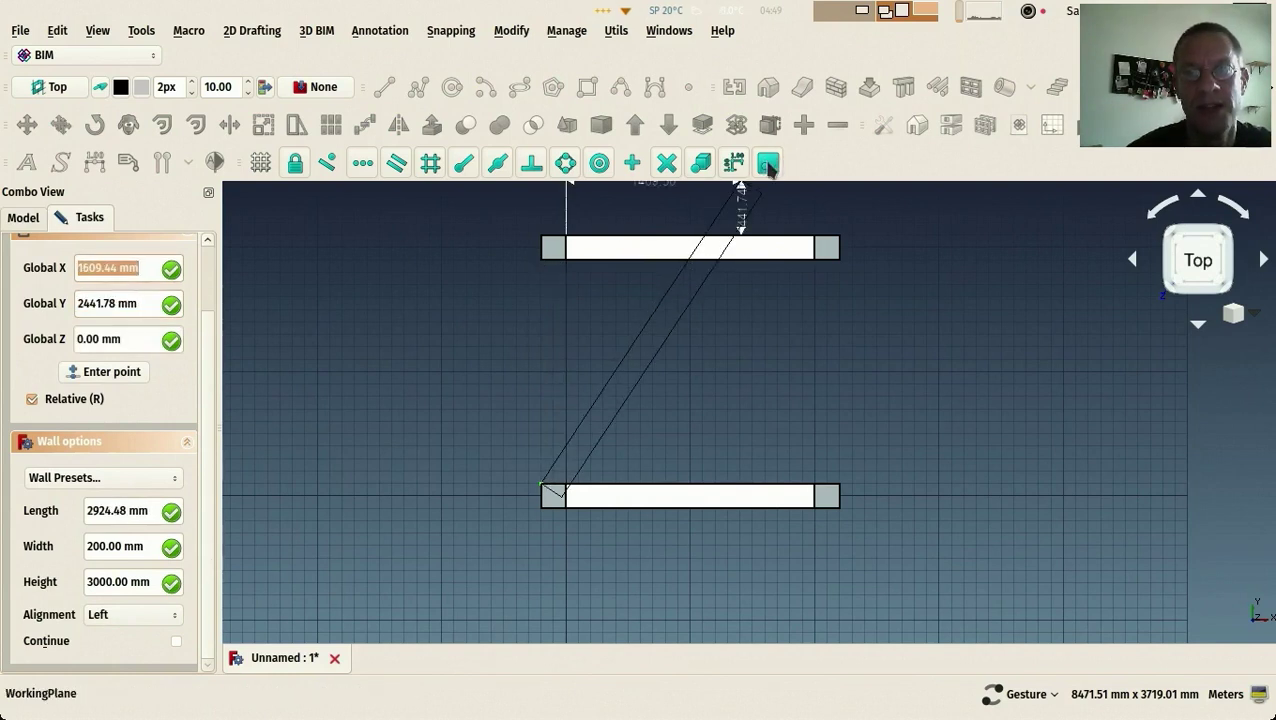
key("y")
key("y")
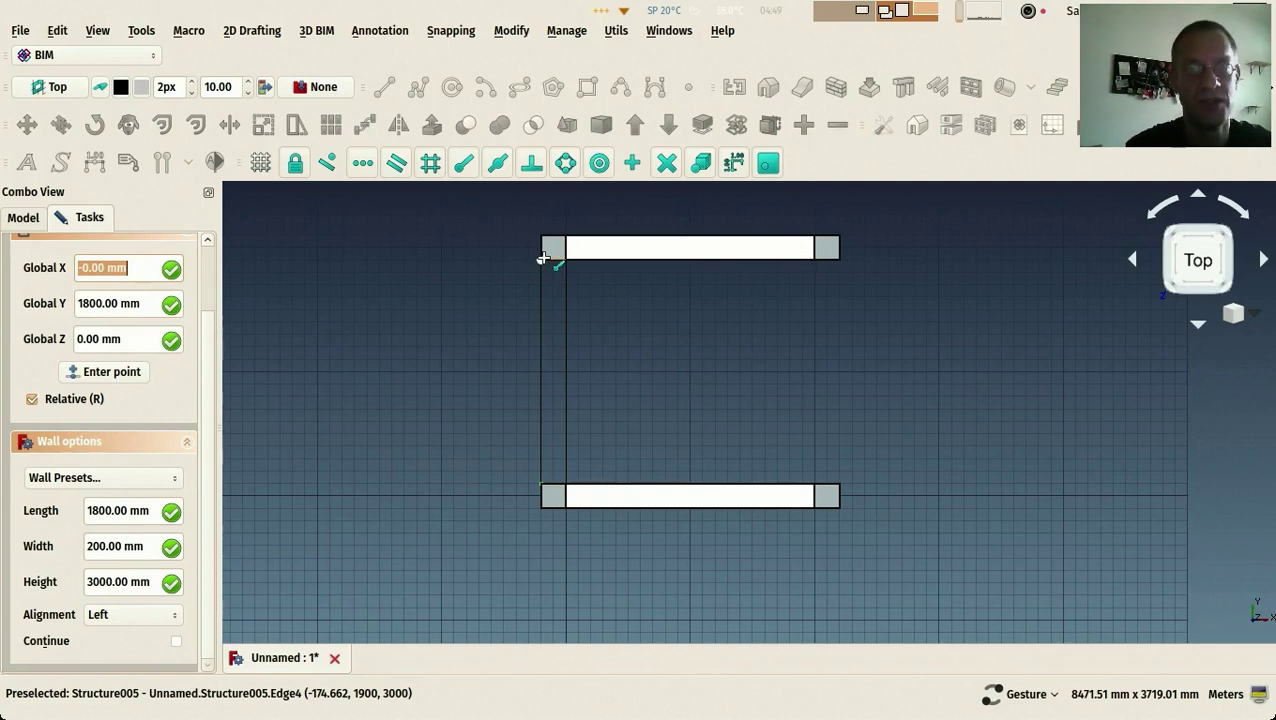
left_click(543, 257)
left_click_drag(441, 507, 553, 493)
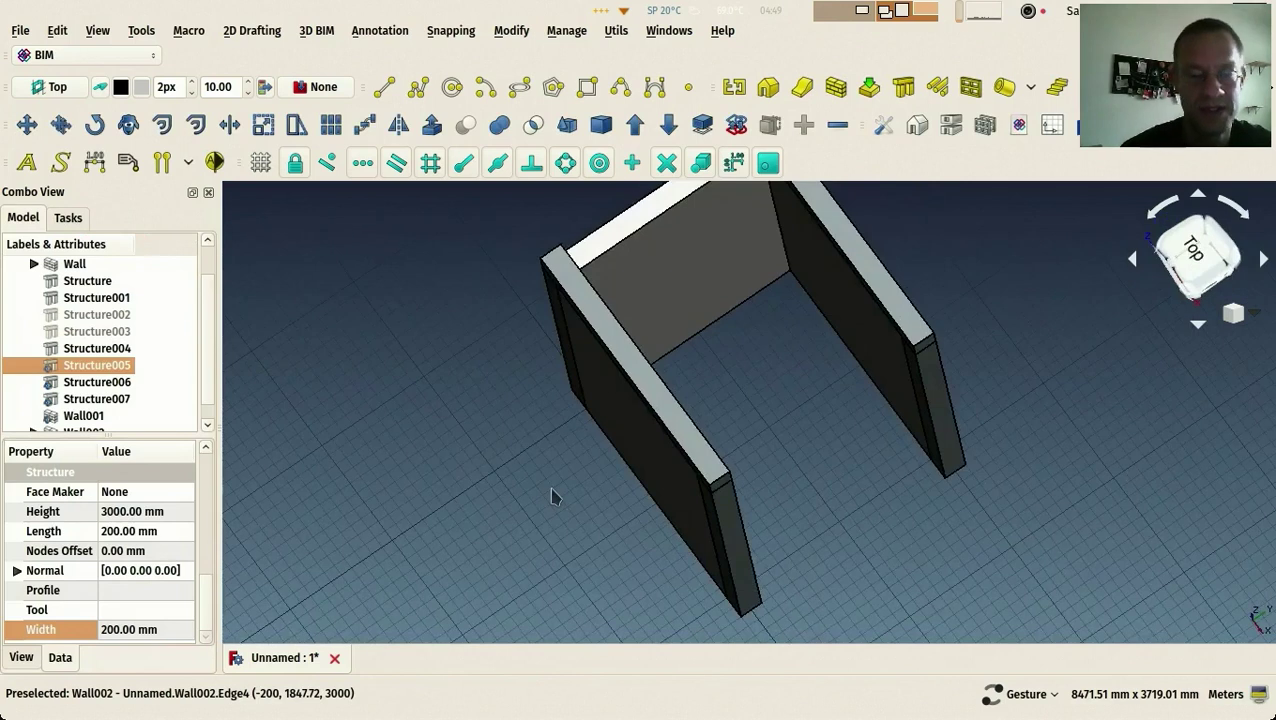
key("2")
left_click(891, 365)
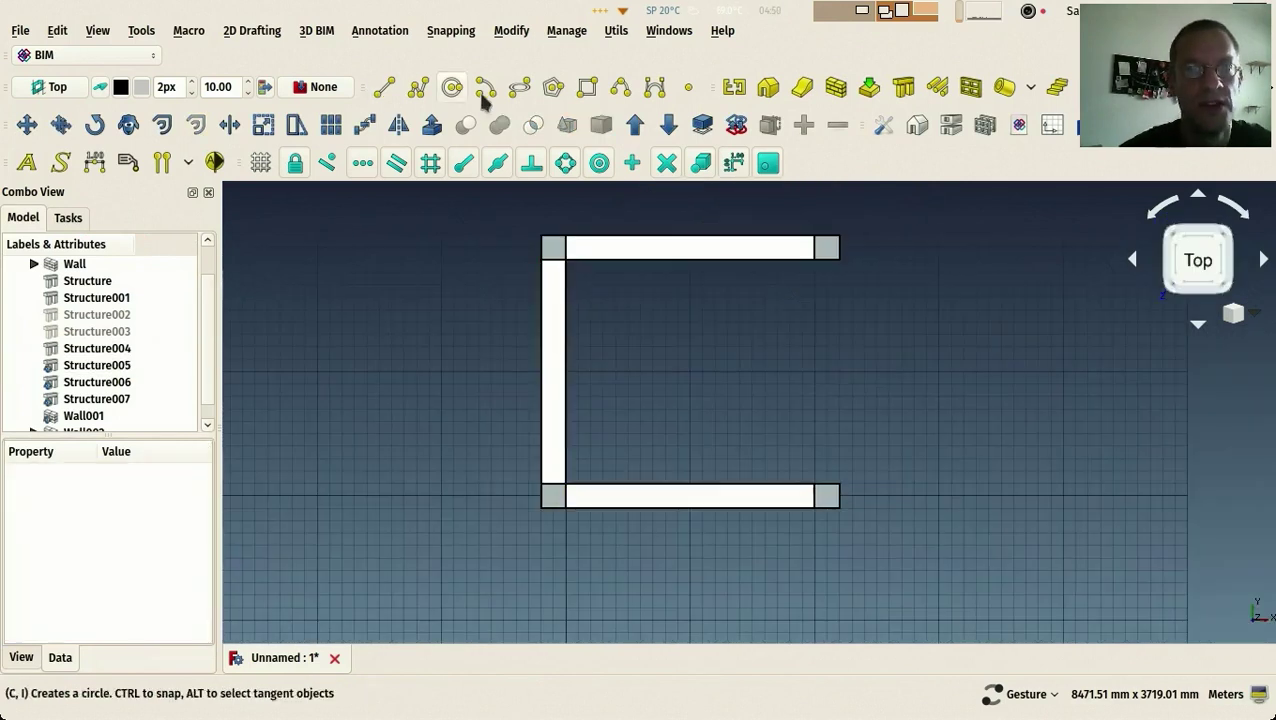
Draw the right side wall between the bottom-right and top-right corners, closing the box
left_click(837, 88)
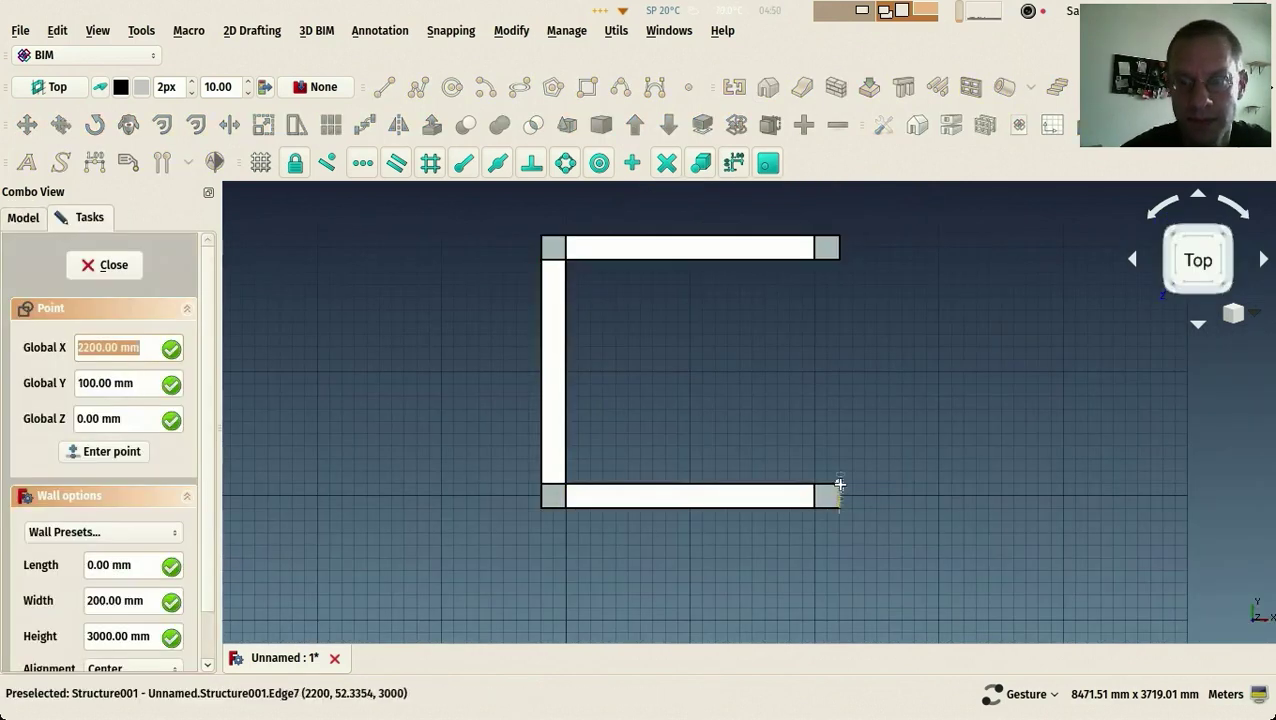
left_click(838, 485)
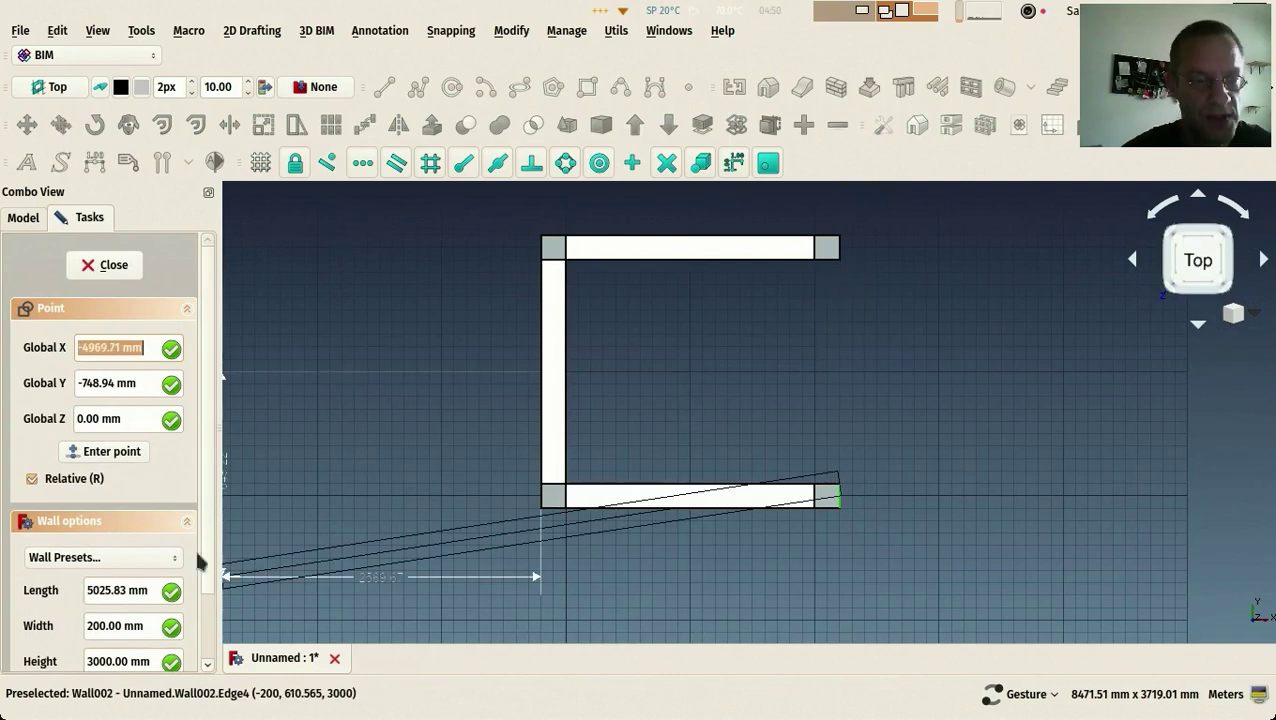
scroll(160, 615, "down", 1)
scroll(135, 620, "up", 1)
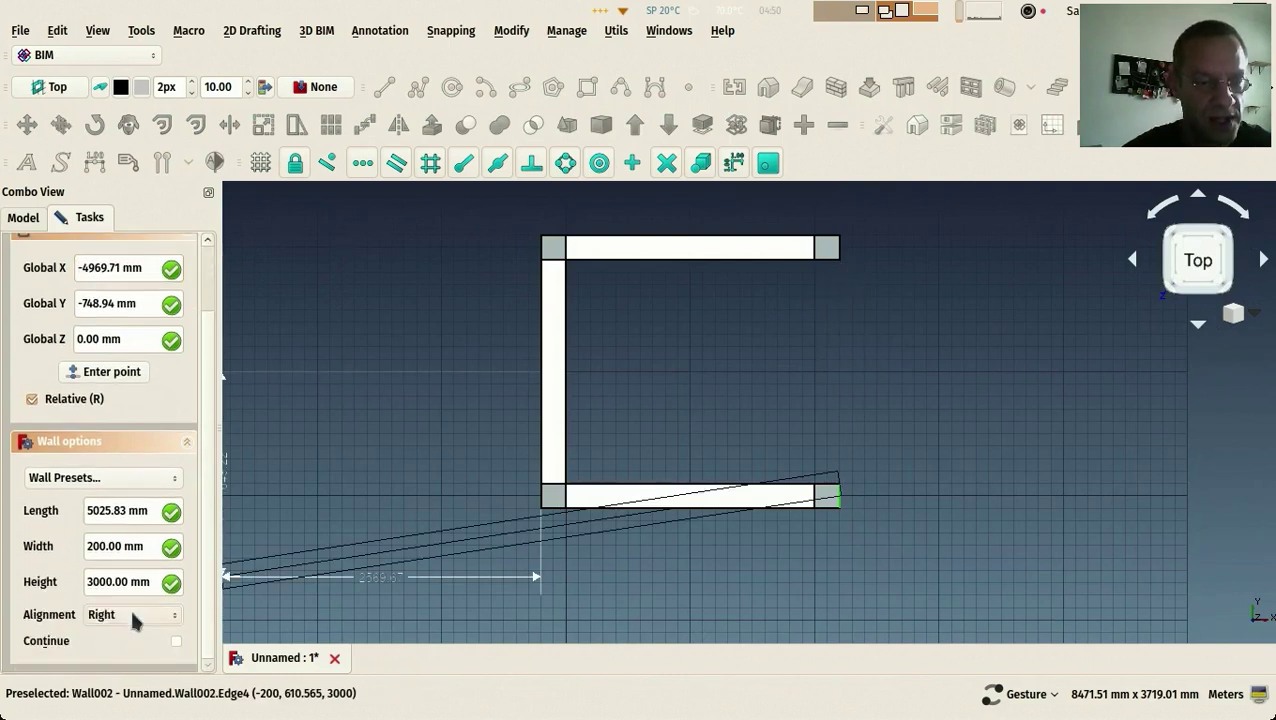
left_click(838, 260)
left_click_drag(726, 396, 342, 313)
scroll(425, 400, "down", 3)
scroll(416, 521, "up", 3)
left_click_drag(416, 521, 368, 459)
left_click(368, 459)
scroll(404, 439, "down", 5)
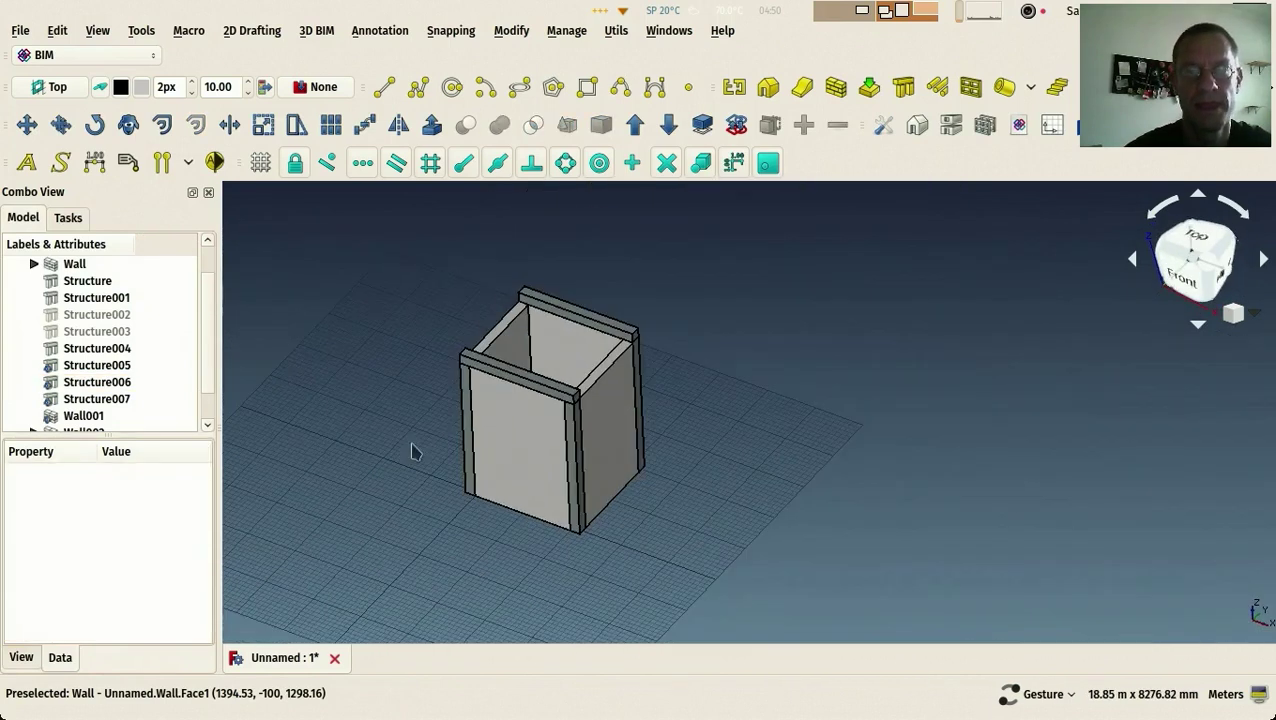
scroll(420, 450, "up", 1)
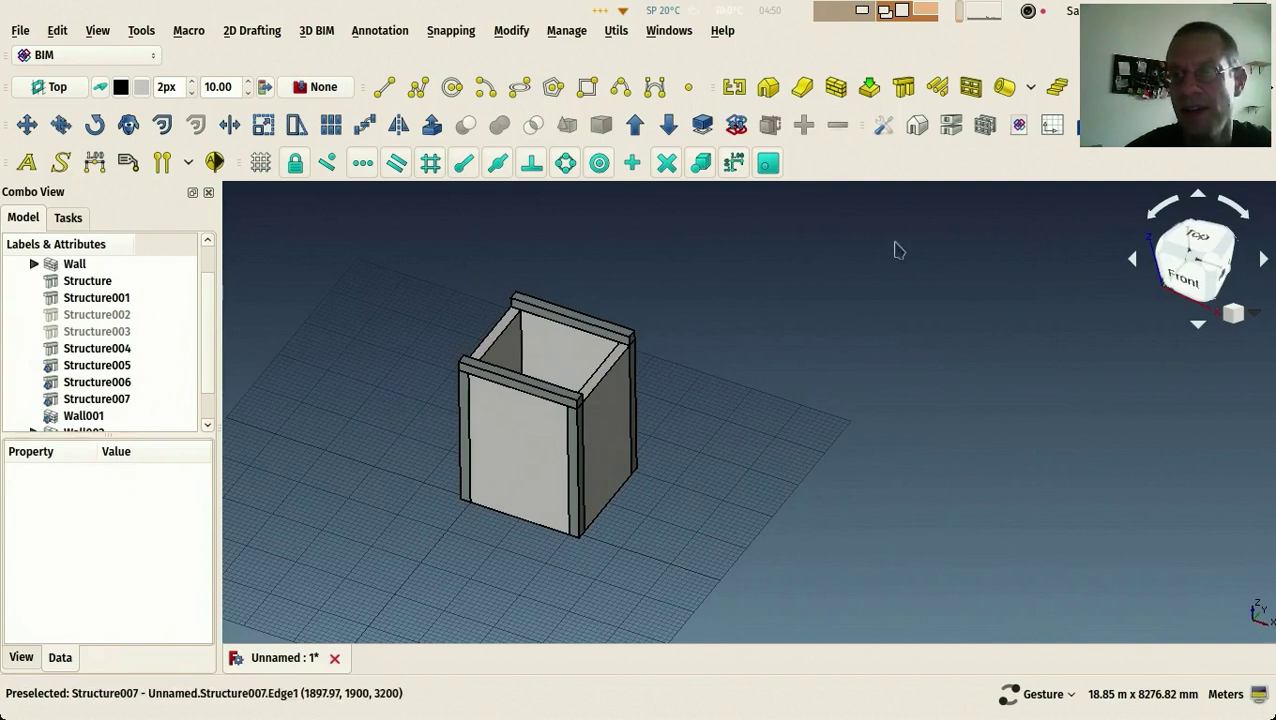
Insert a fixed 1000 mm window into the front wall at its lower left corner
left_click(970, 87)
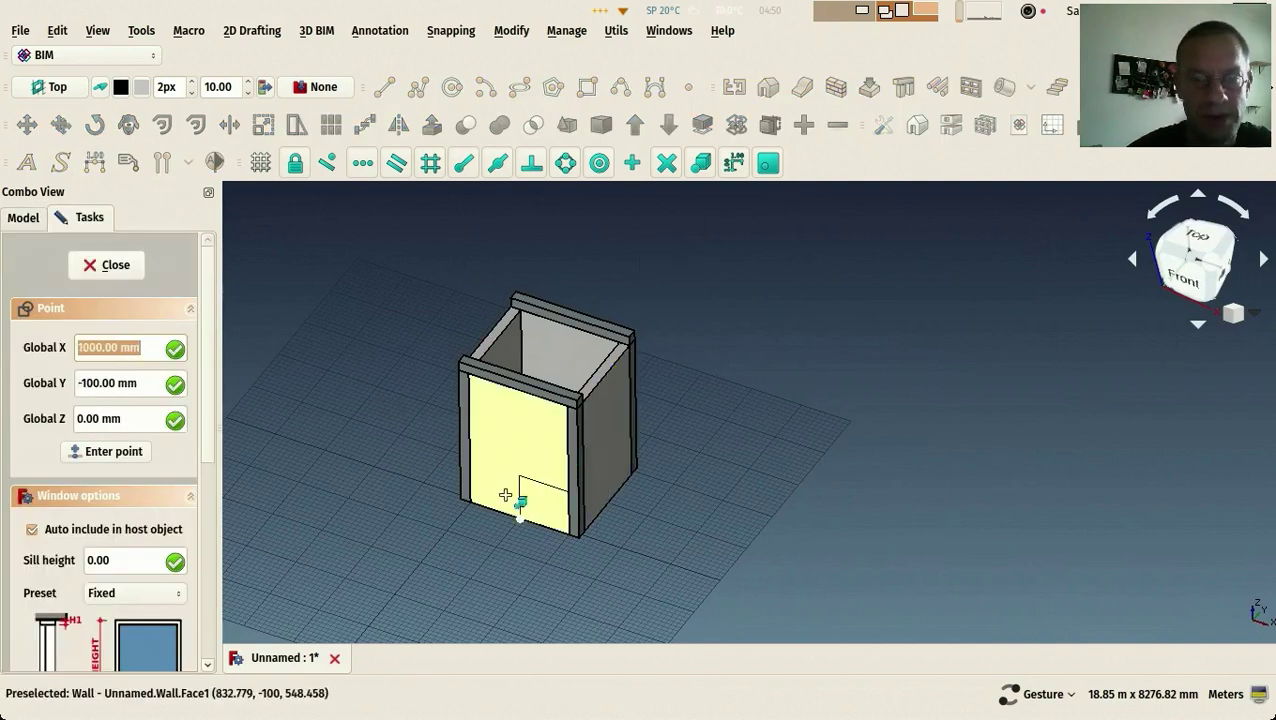
scroll(512, 502, "up", 4)
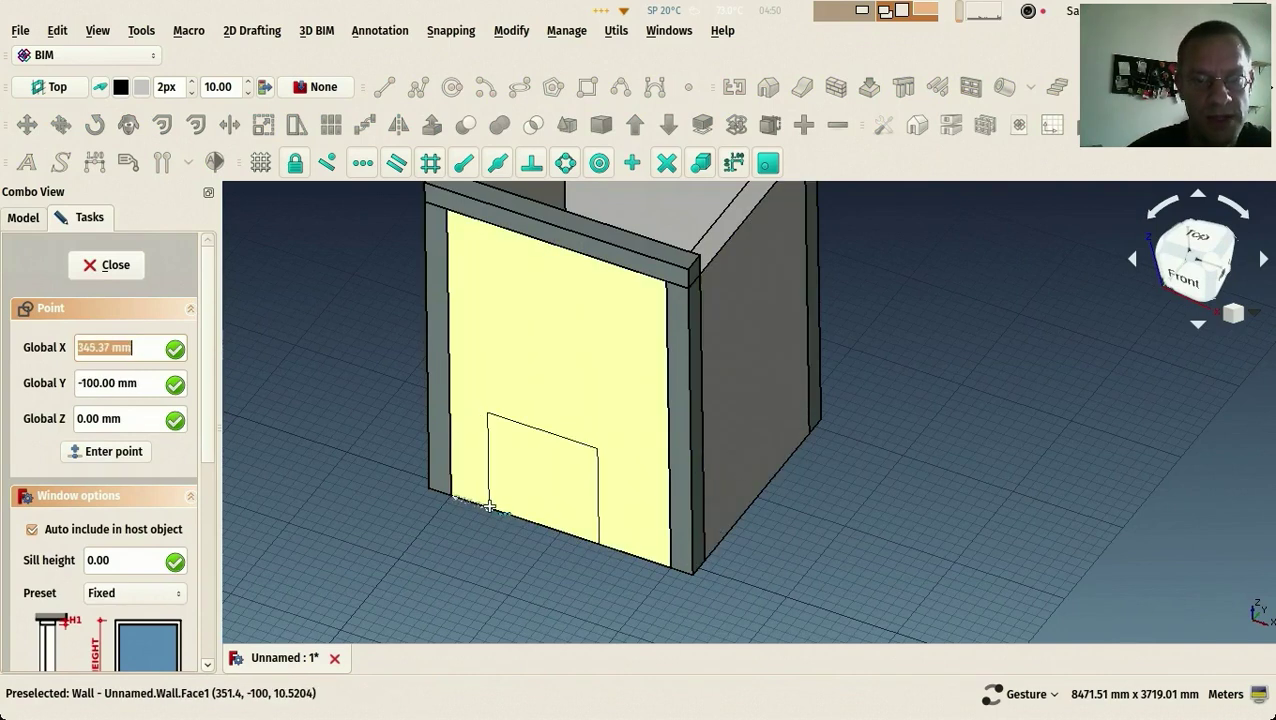
left_click(494, 509)
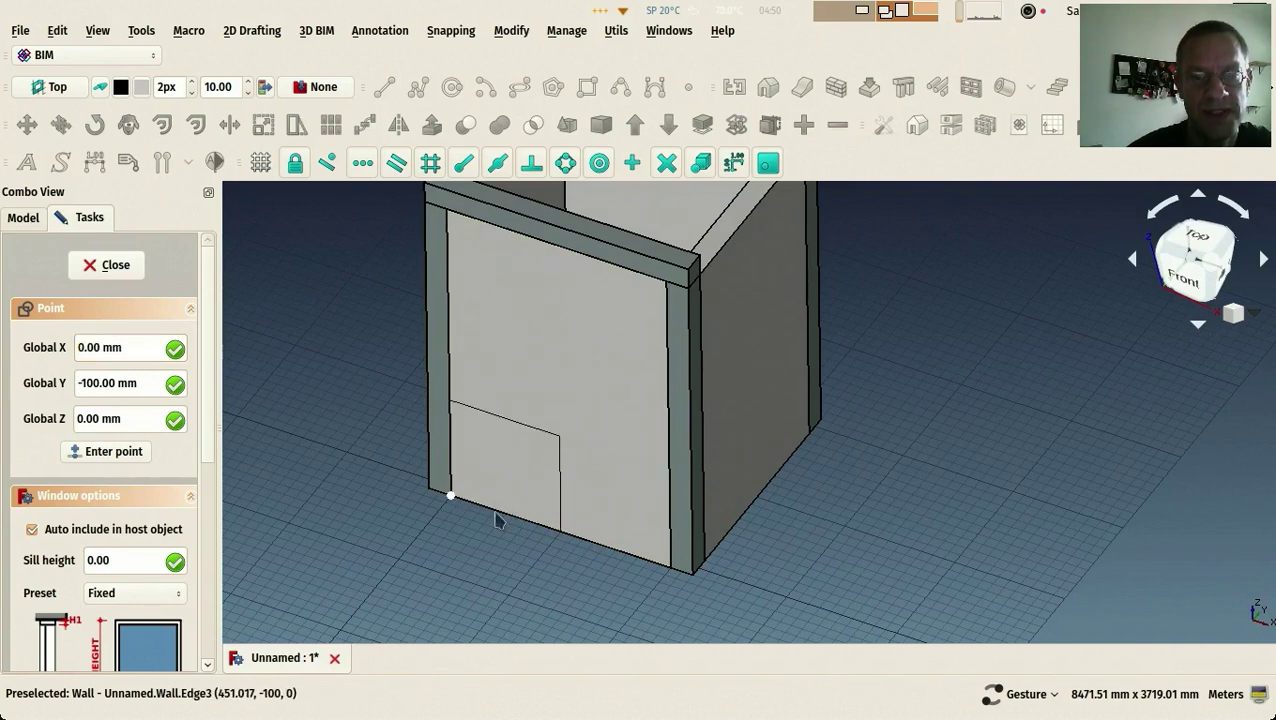
left_click(494, 519)
scroll(72, 415, "down", 1)
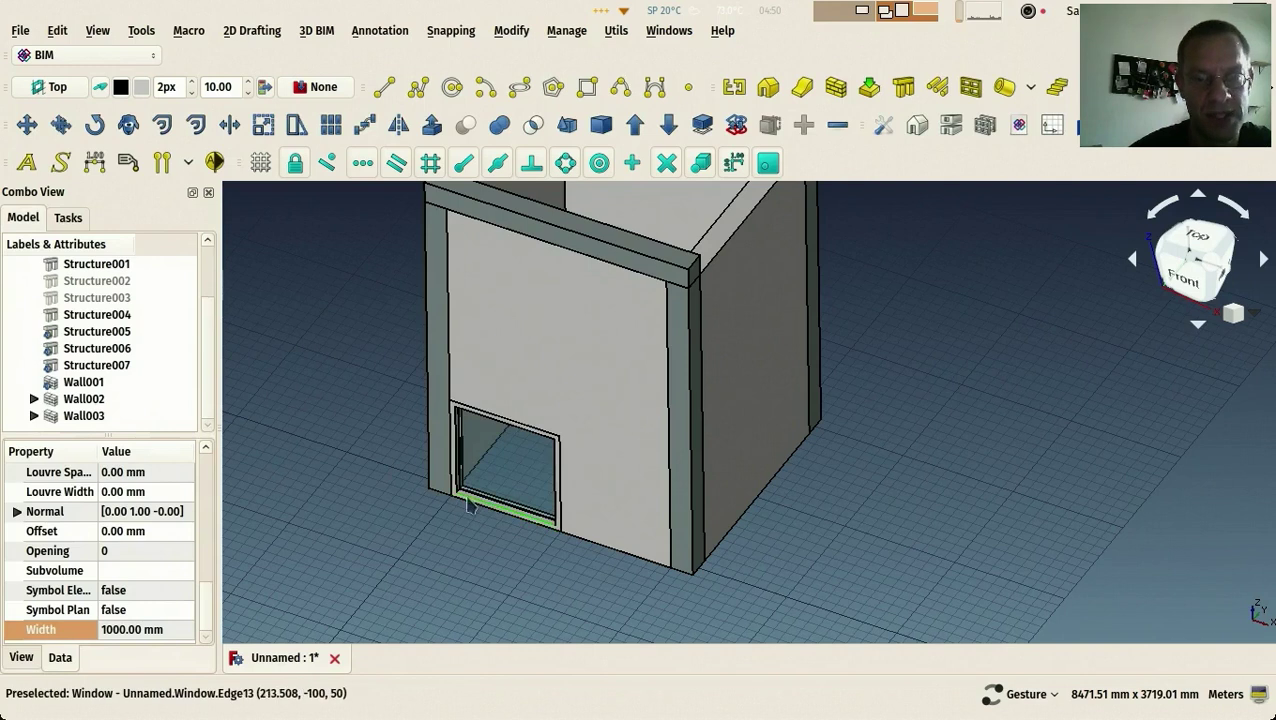
right_click_drag(430, 488, 563, 470)
Slide the window sideways along the front wall with the Move tool
key("m")
key("v")
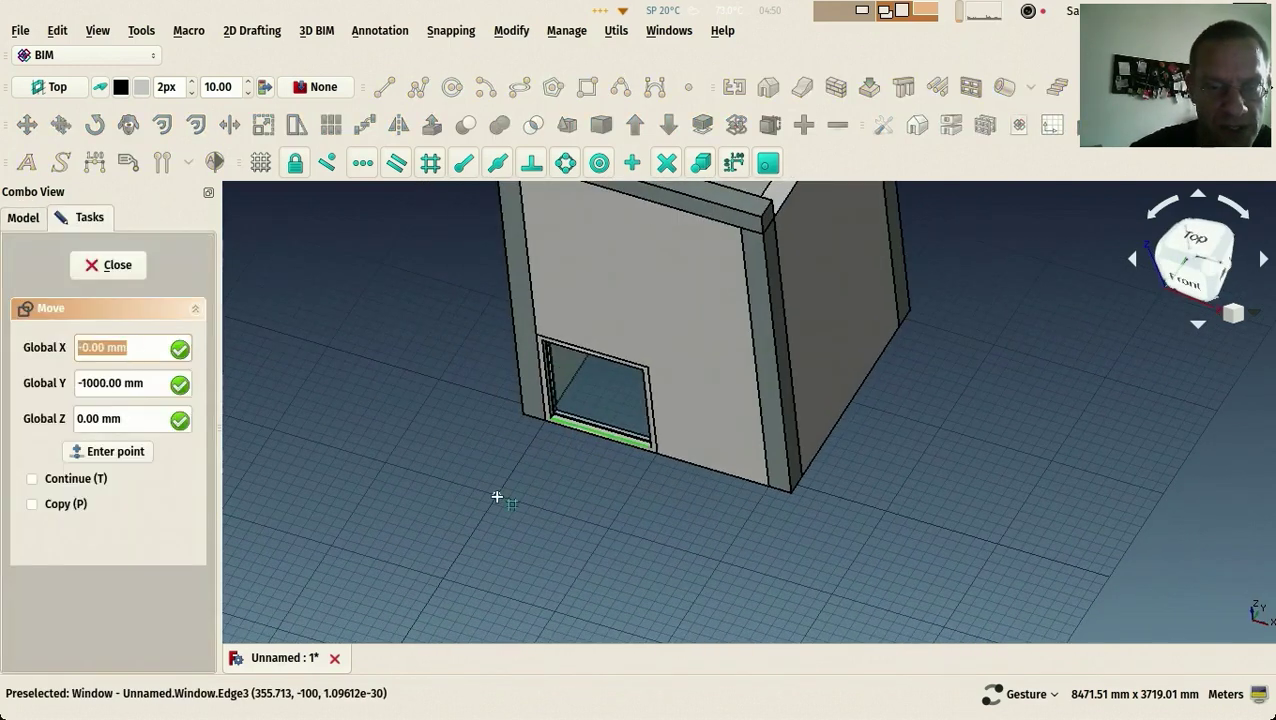
left_click(497, 497)
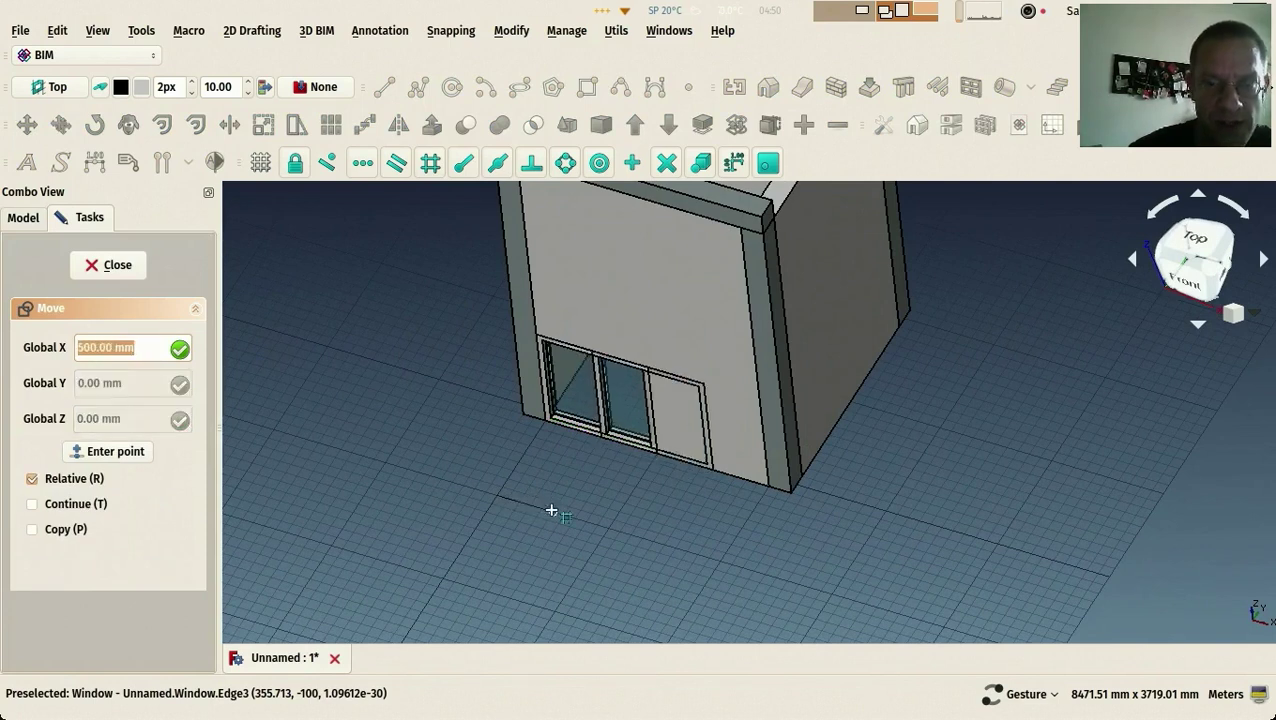
left_click(551, 511)
left_click_drag(535, 485, 640, 431)
left_click_drag(451, 405, 418, 424)
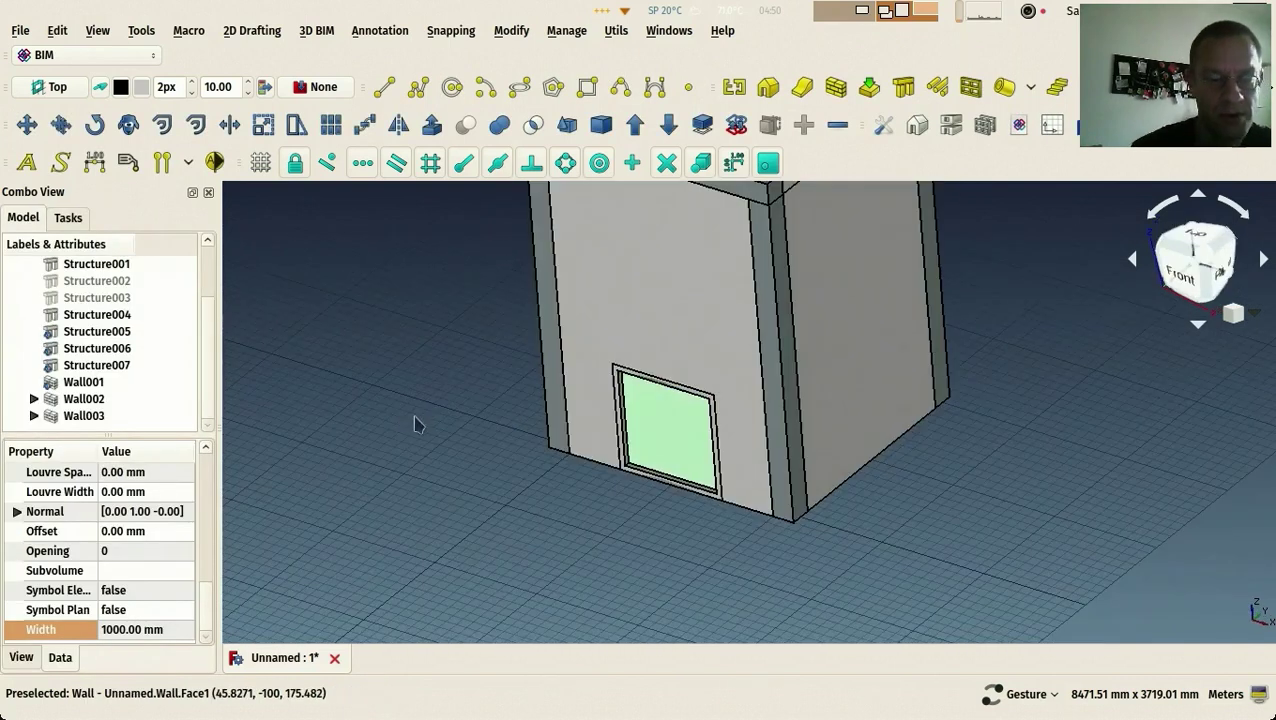
Set the working plane onto the front wall
left_click(660, 296)
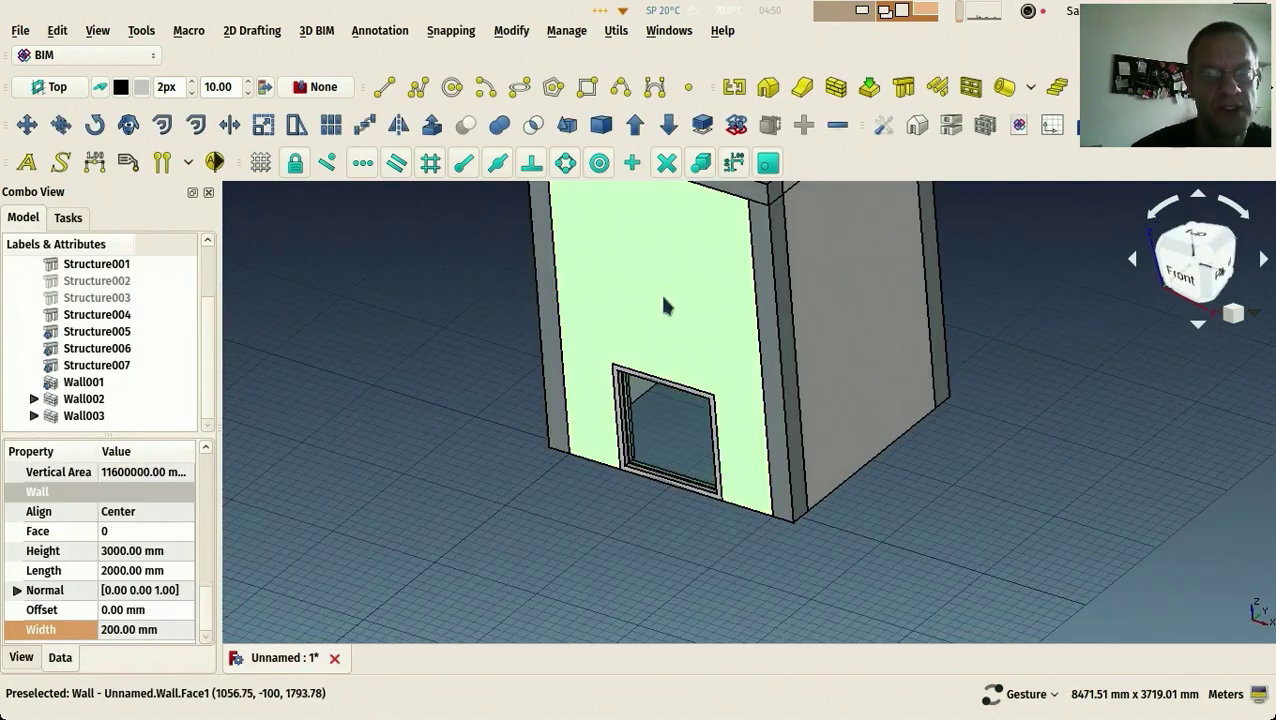
left_click(51, 87)
left_click_drag(511, 406, 675, 490)
Move the window 1000 mm up the front wall
left_click(675, 490)
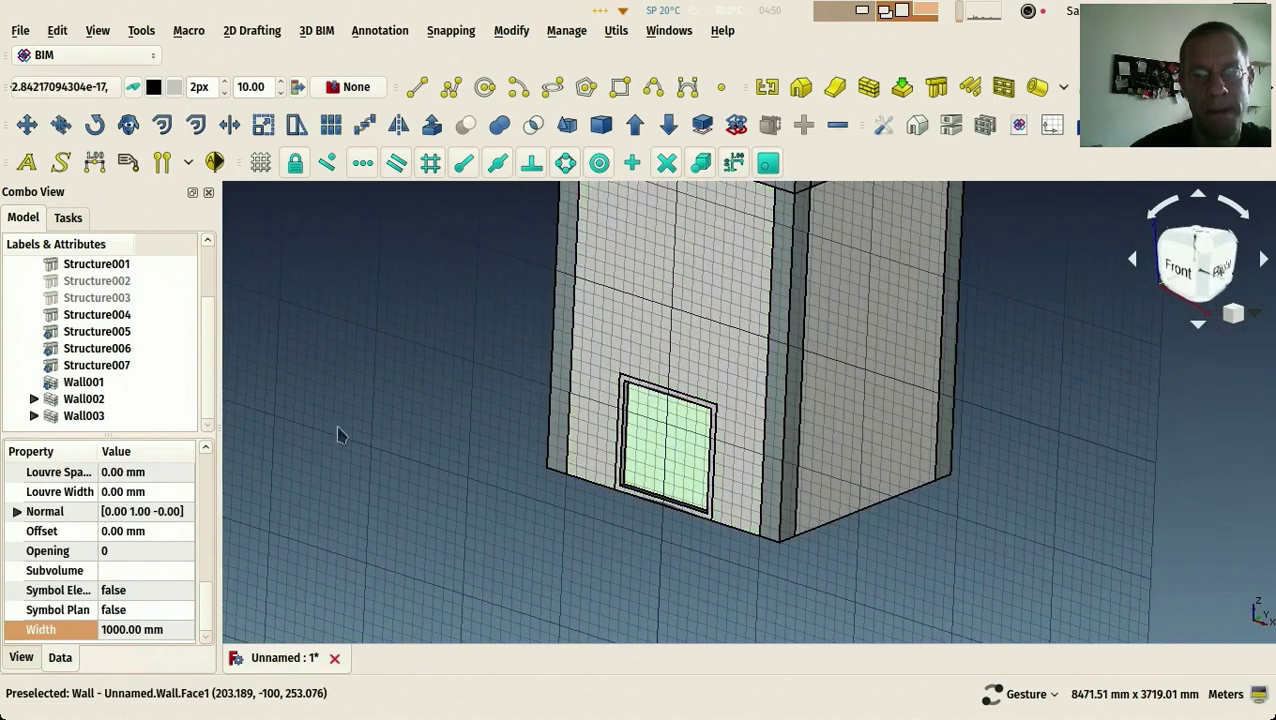
left_click_drag(336, 433, 451, 459)
key("m")
key("v")
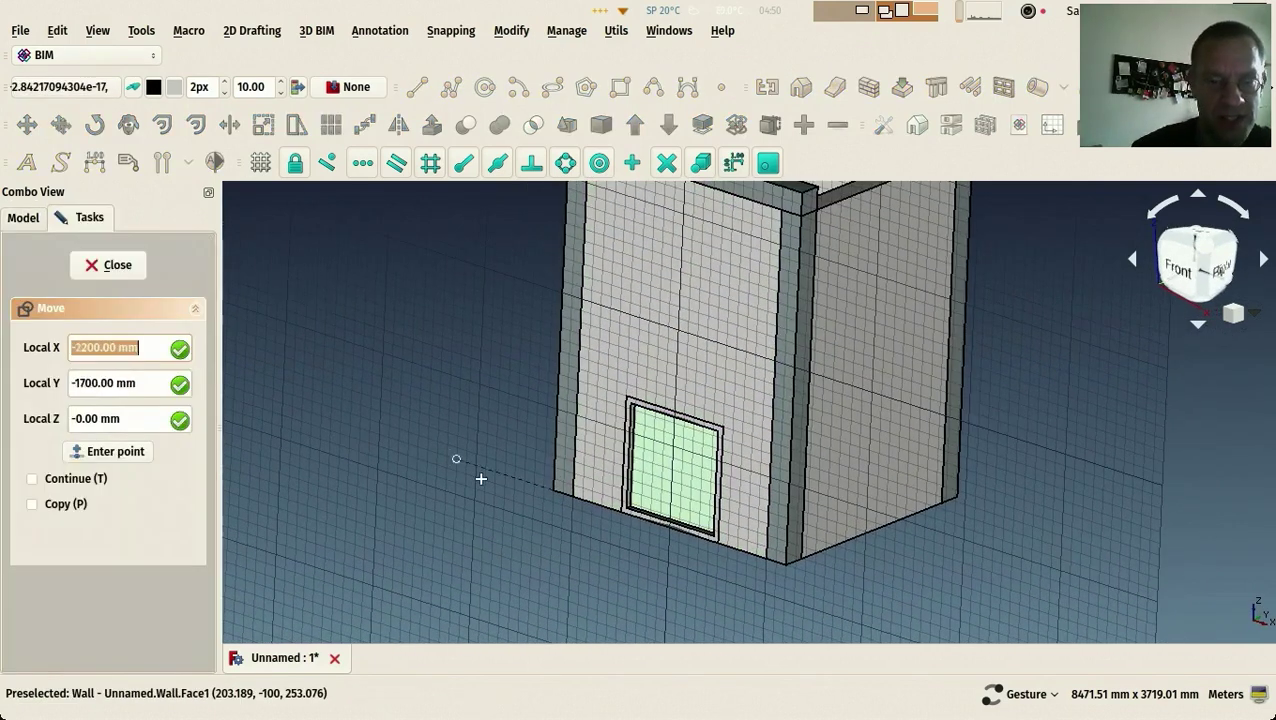
left_click(476, 498)
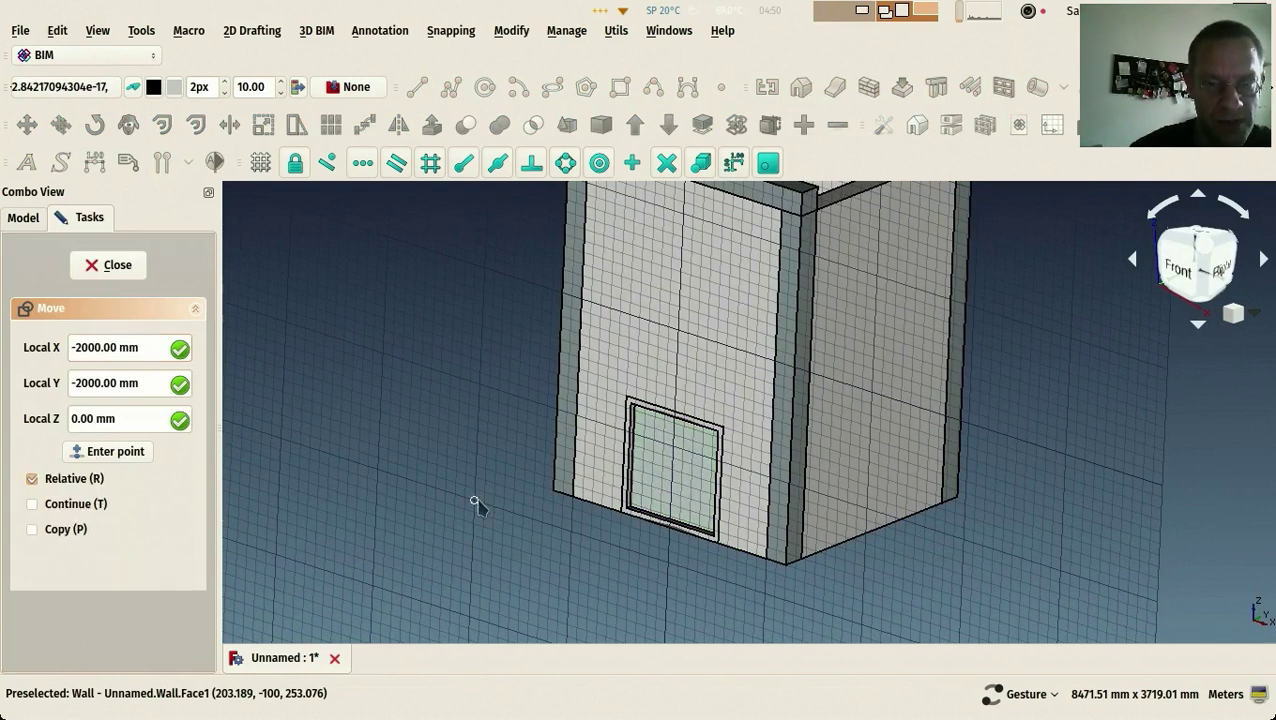
left_click(480, 383)
scroll(513, 342, "down", 5)
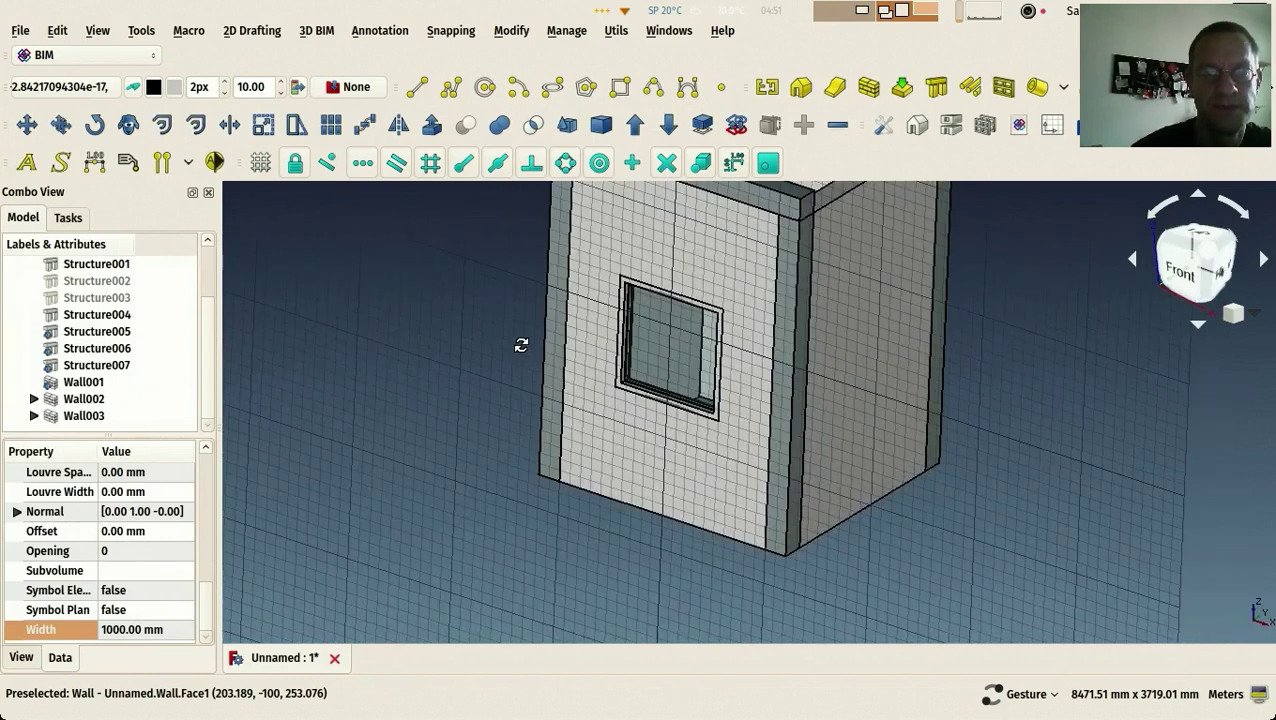
left_click_drag(420, 432, 313, 211)
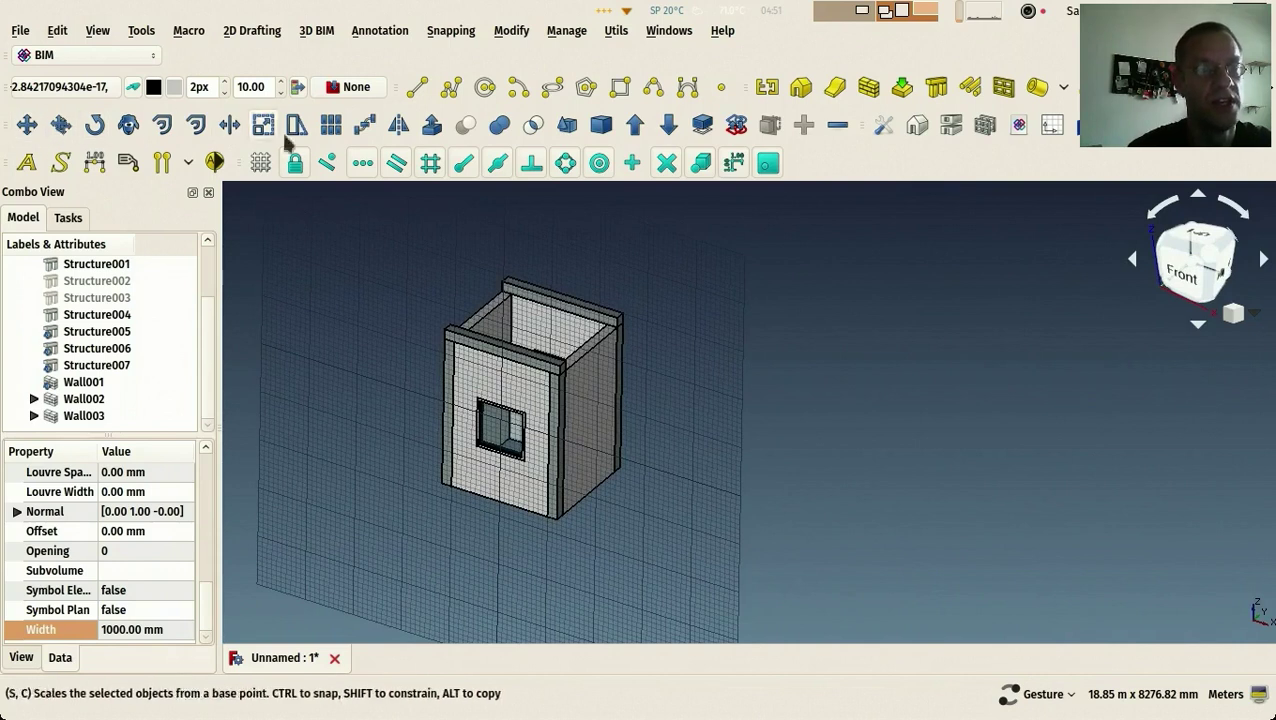
left_click_drag(500, 345, 437, 438)
scroll(437, 438, "up", 5)
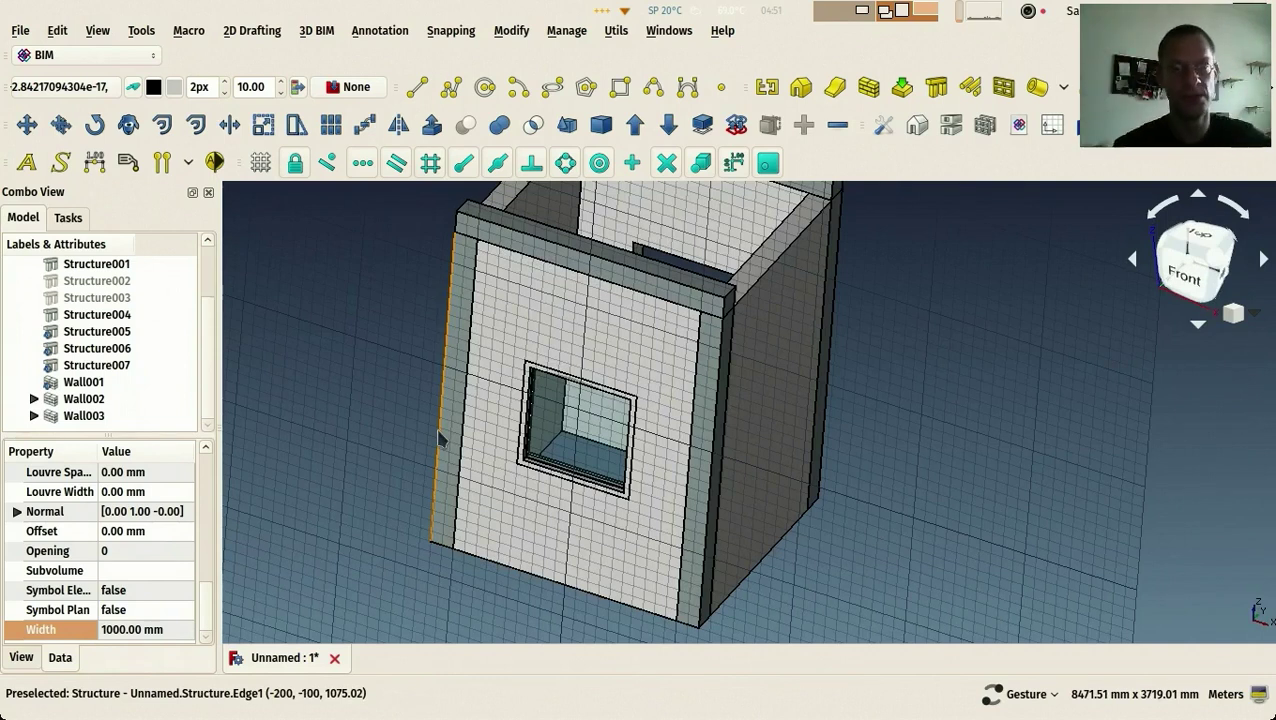
left_click_drag(300, 471, 448, 485)
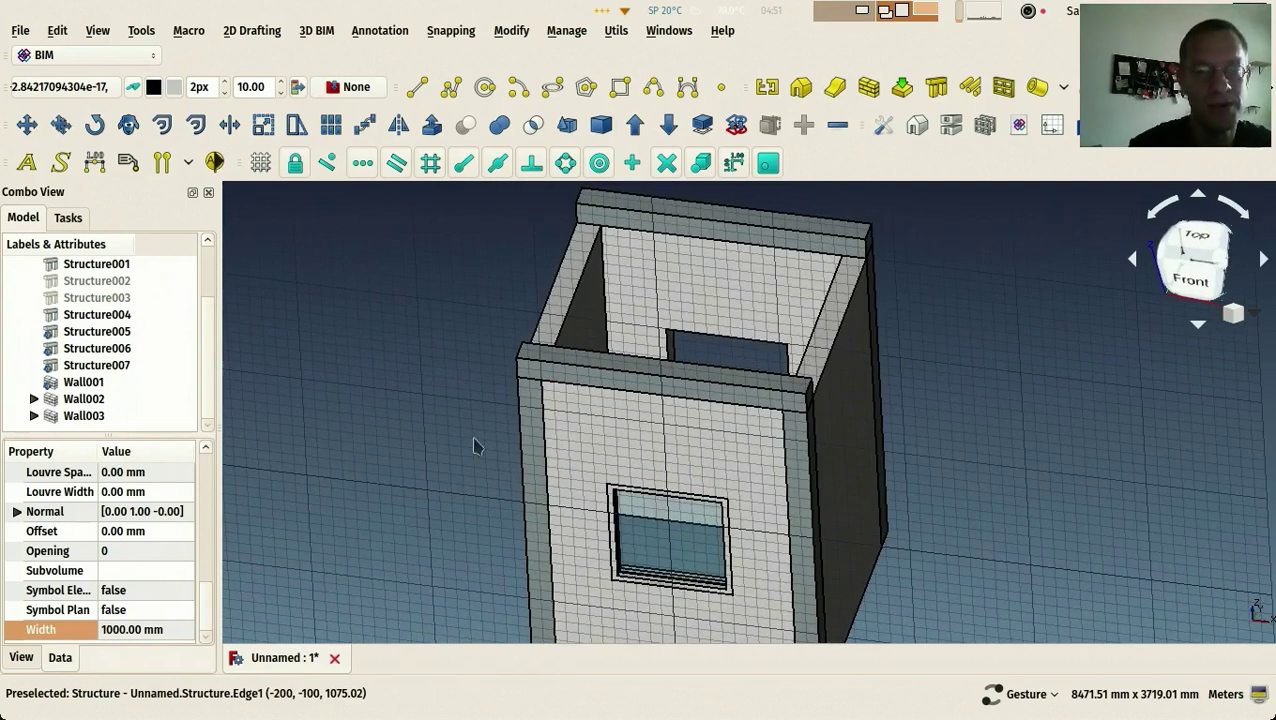
left_click_drag(507, 365, 418, 374)
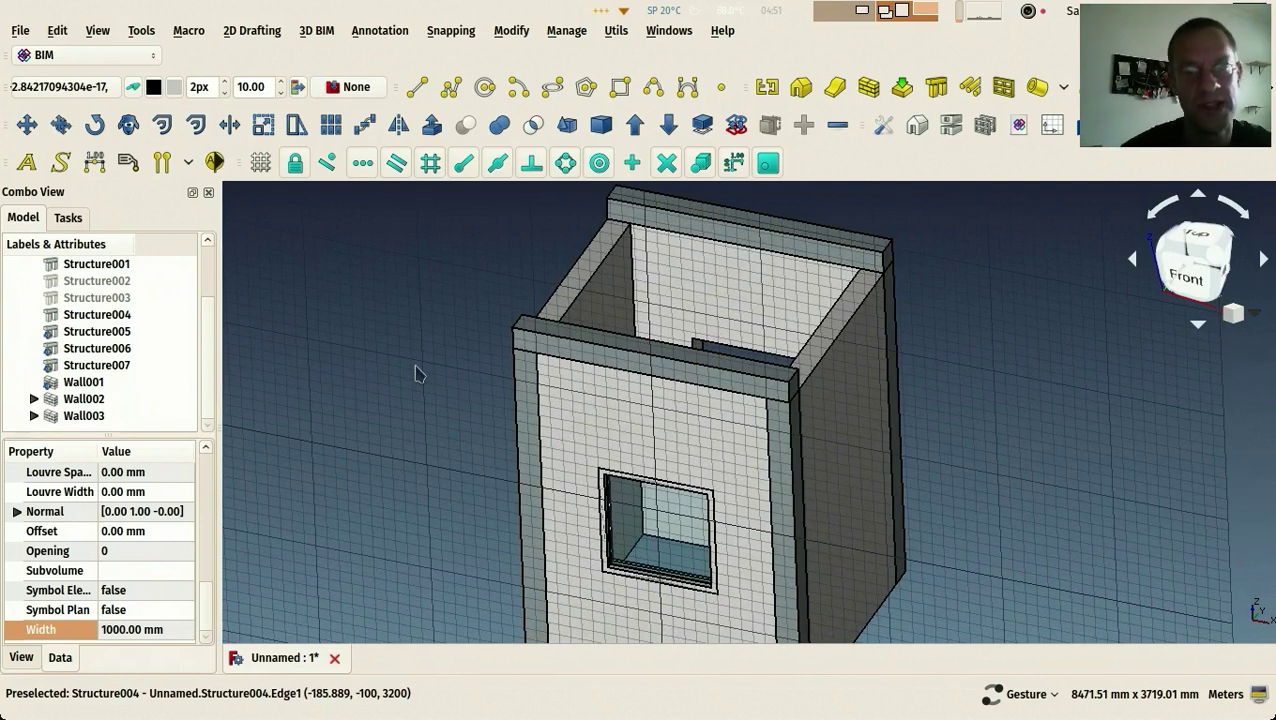
scroll(420, 352, "down", 5)
scroll(165, 341, "up", 1)
scroll(117, 347, "down", 1)
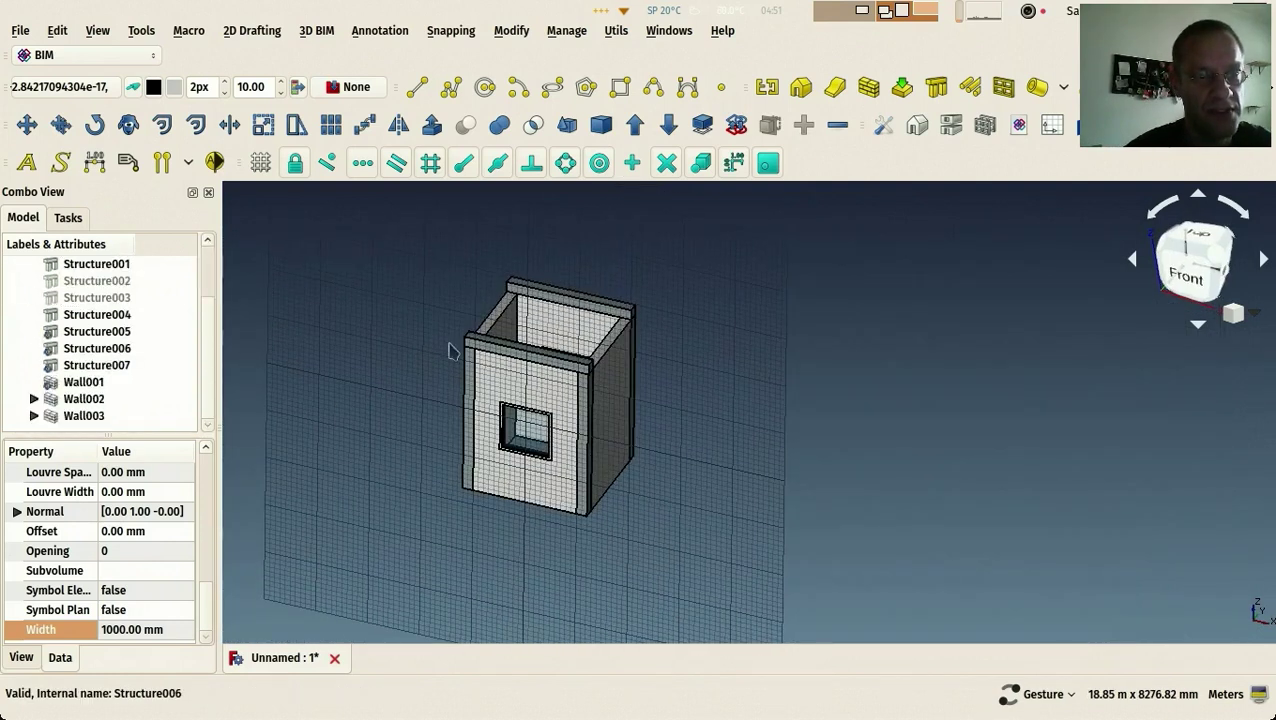
left_click(388, 312)
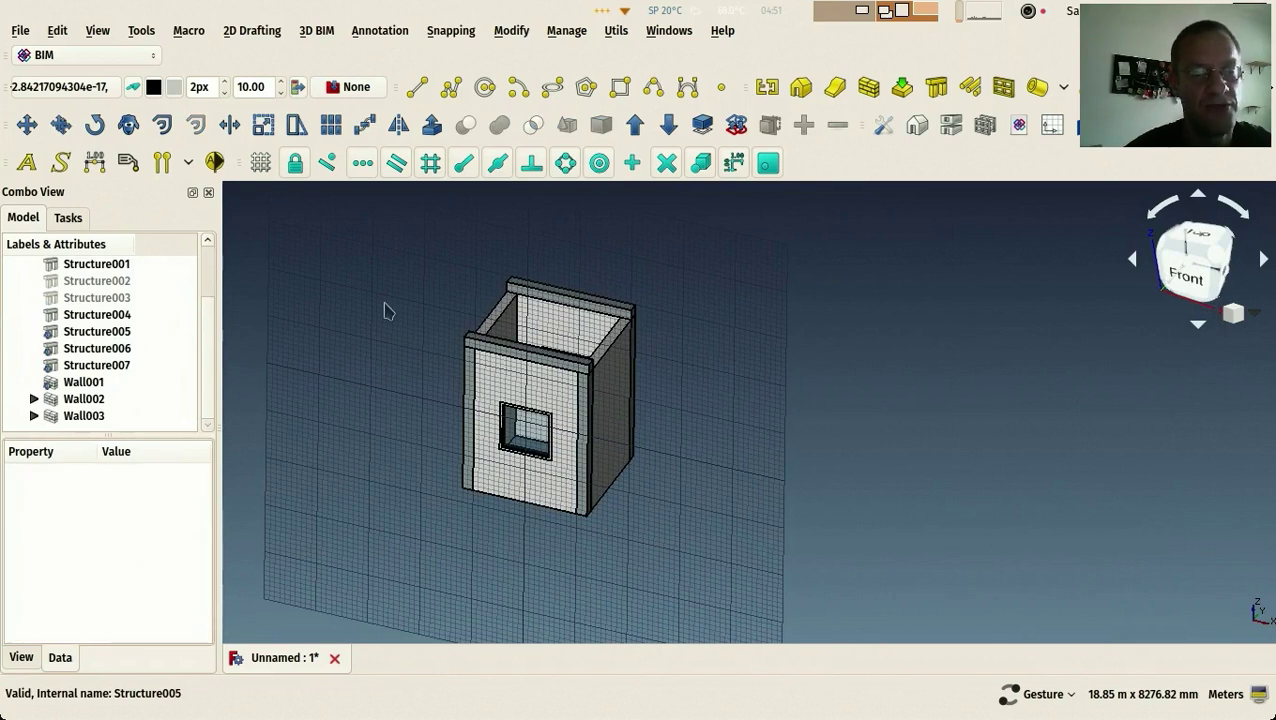
scroll(204, 340, "up", 2)
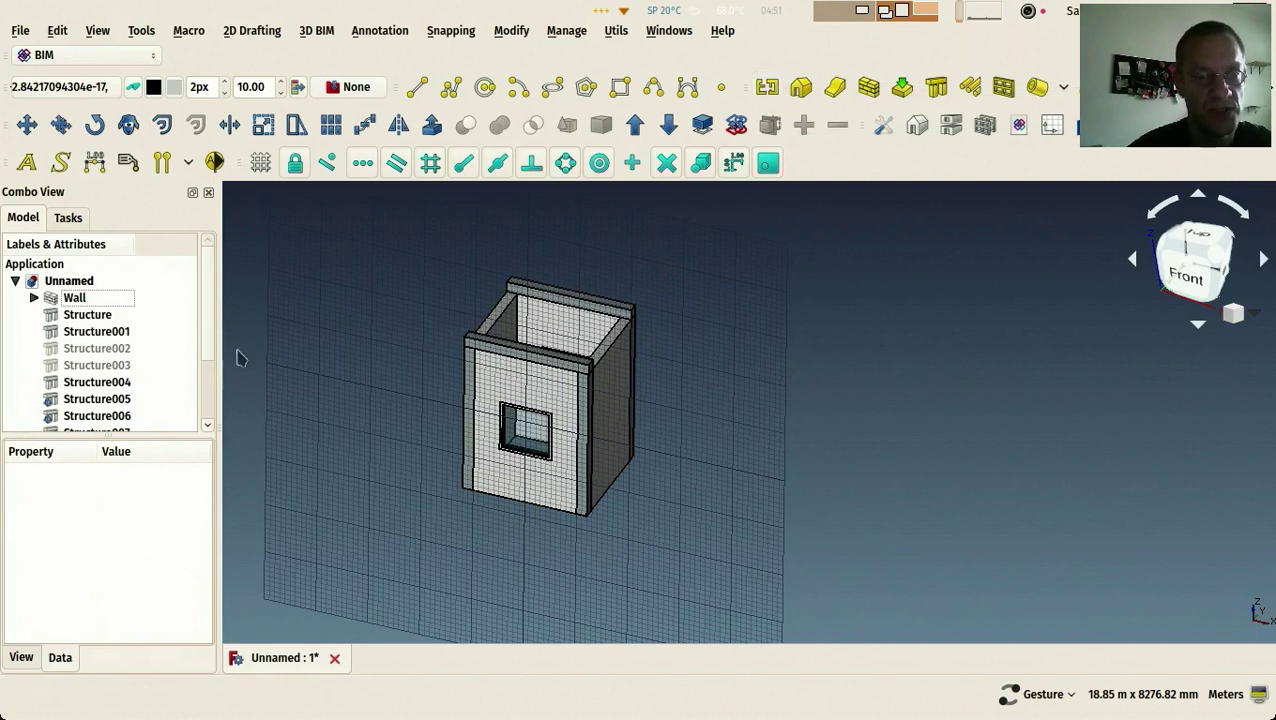
scroll(214, 365, "down", 2)
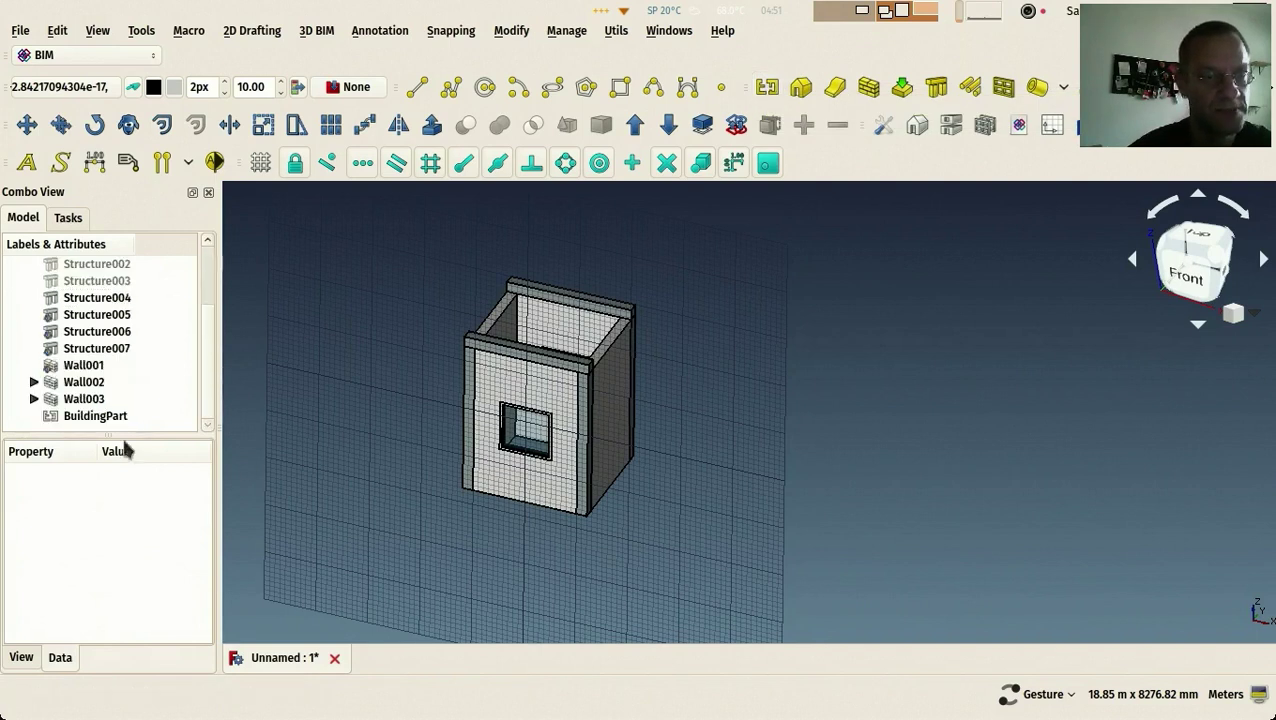
left_click(95, 415)
left_click_drag(293, 420, 561, 377)
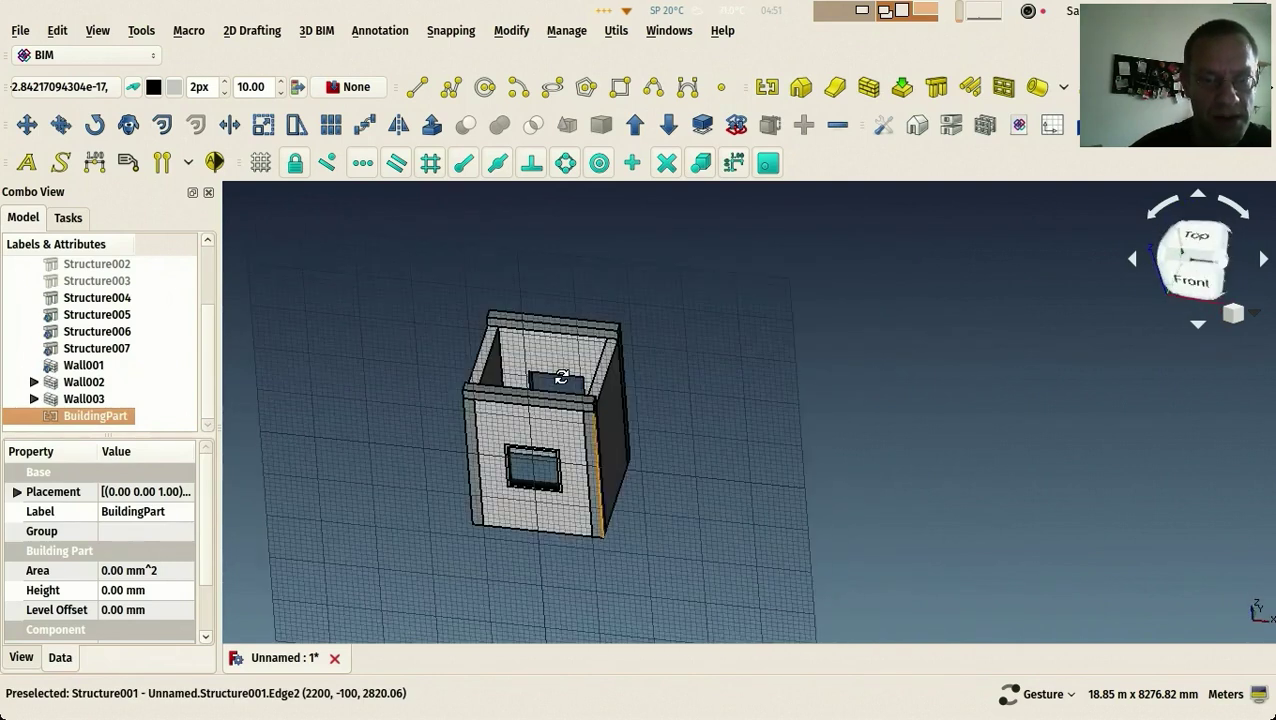
scroll(373, 570, "up", 5)
scroll(539, 387, "down", 5)
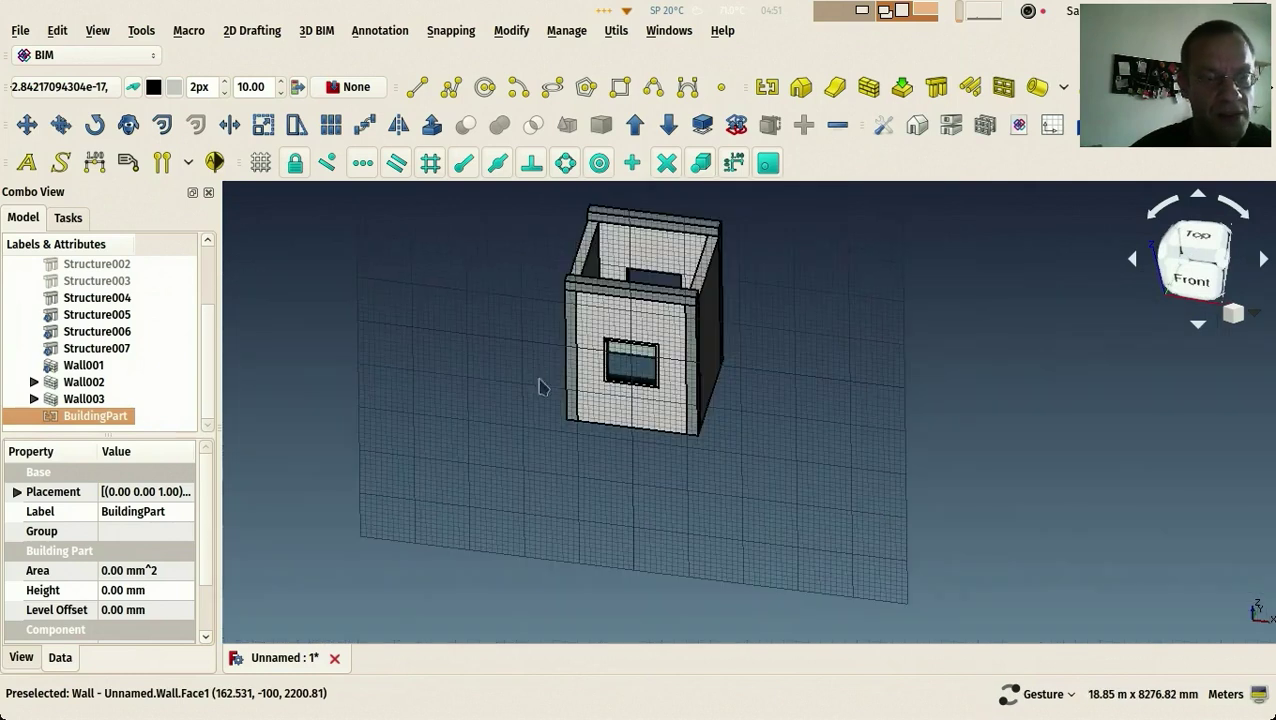
right_click_drag(541, 373, 664, 401)
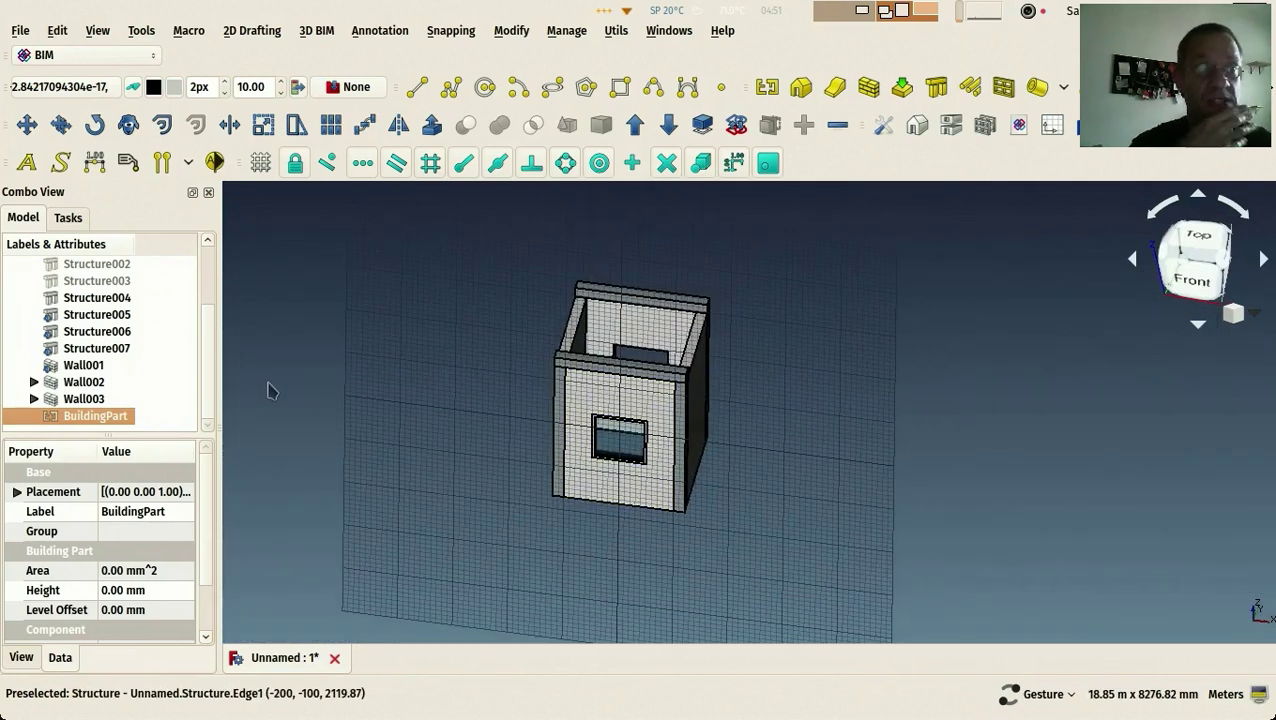
Drag every wall and structure from Wall through Wall003 into BuildingPart and expand it
left_click(78, 399)
scroll(80, 333, "up", 3)
left_click(77, 303, "shift")
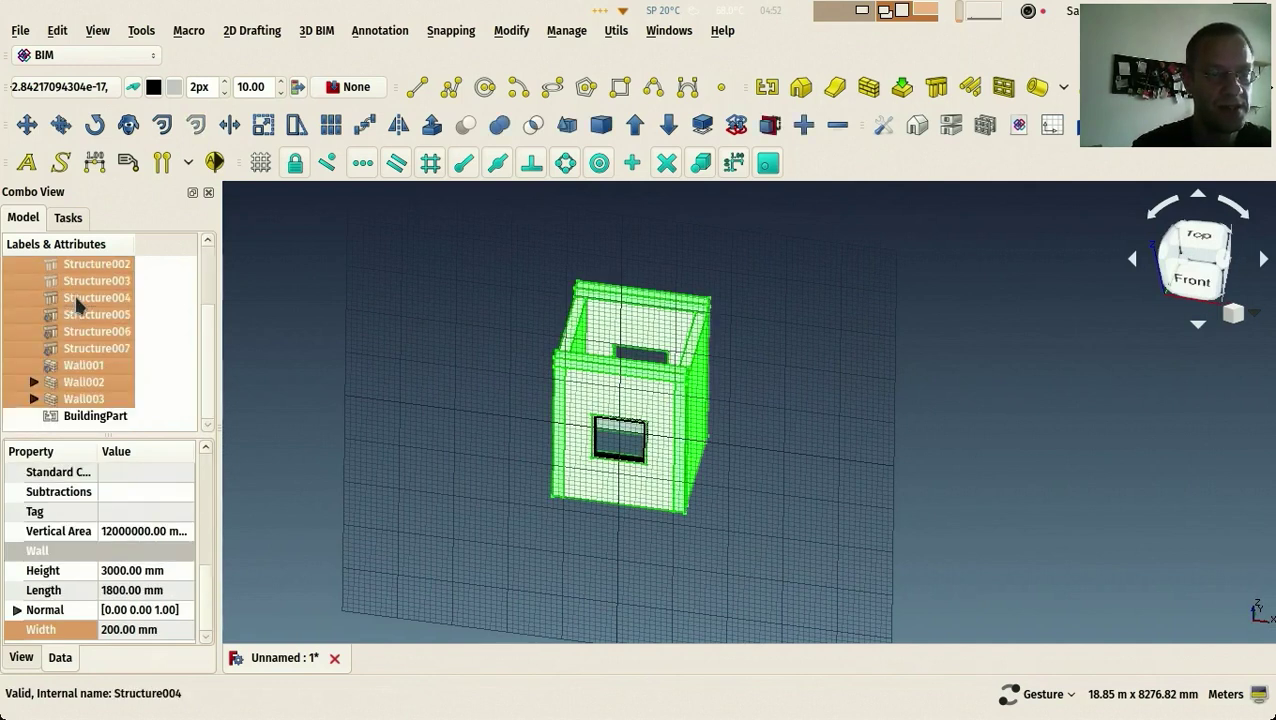
left_click_drag(82, 404, 92, 418)
left_click(33, 298)
left_click_drag(445, 368, 205, 370)
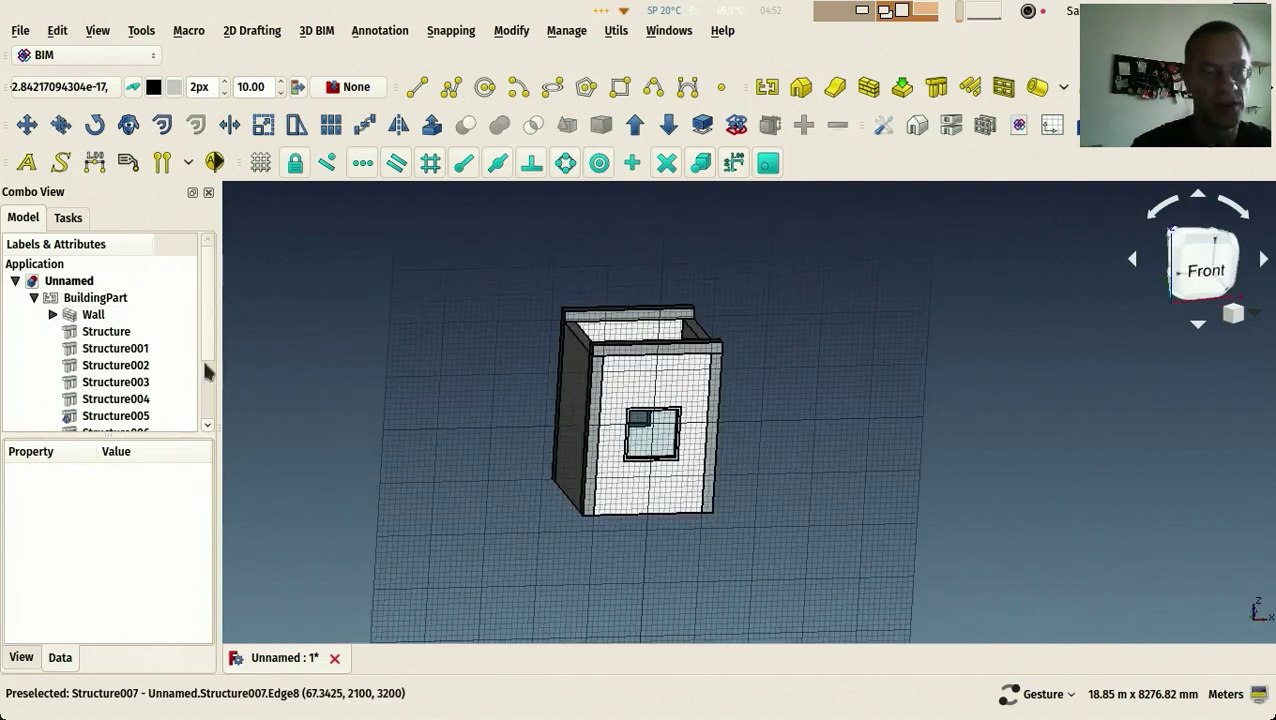
left_click(102, 298)
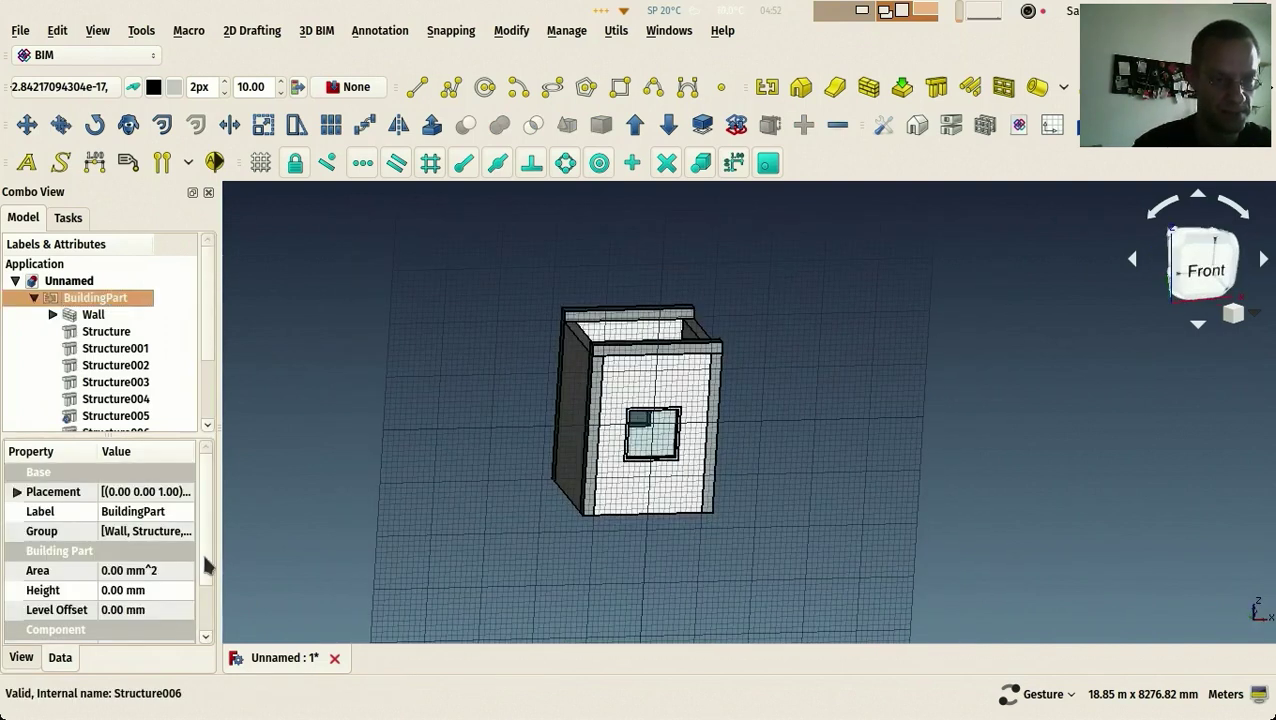
left_click_drag(207, 566, 227, 617)
Change the BuildingPart's Ifc Role property from Building to Building Storey
left_click_drag(319, 460, 401, 444)
left_click(166, 610)
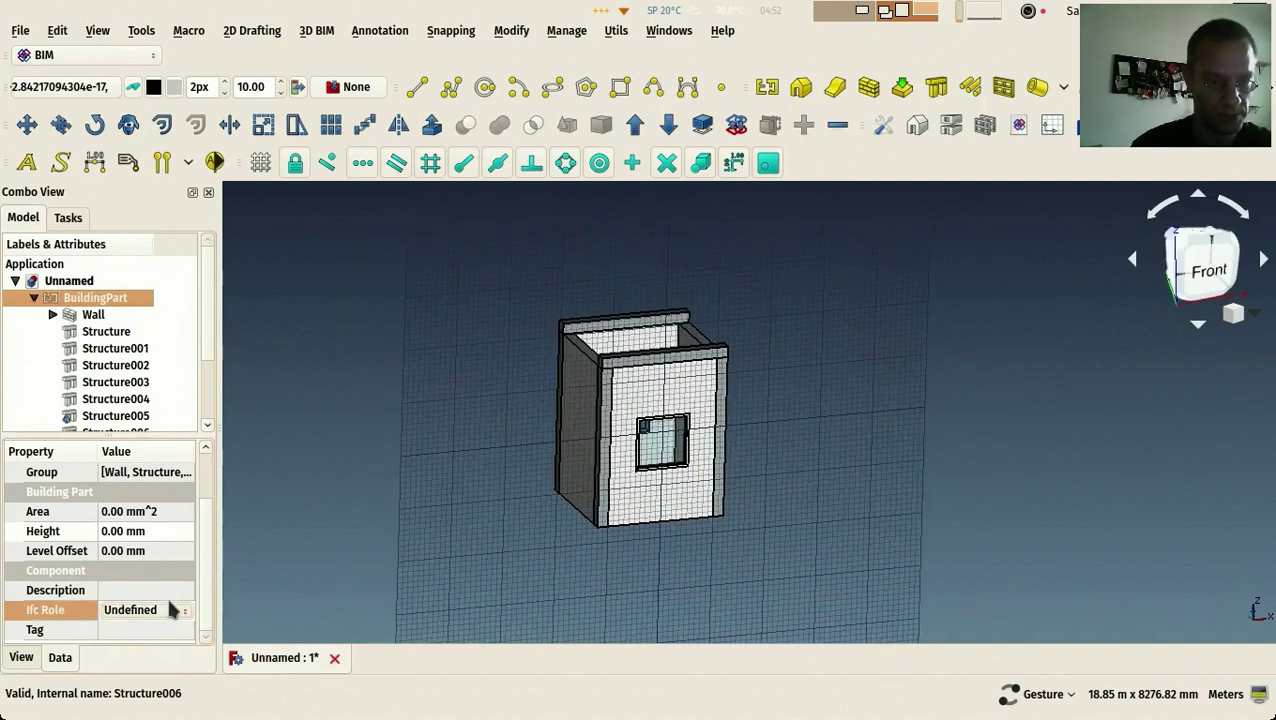
left_click(170, 610)
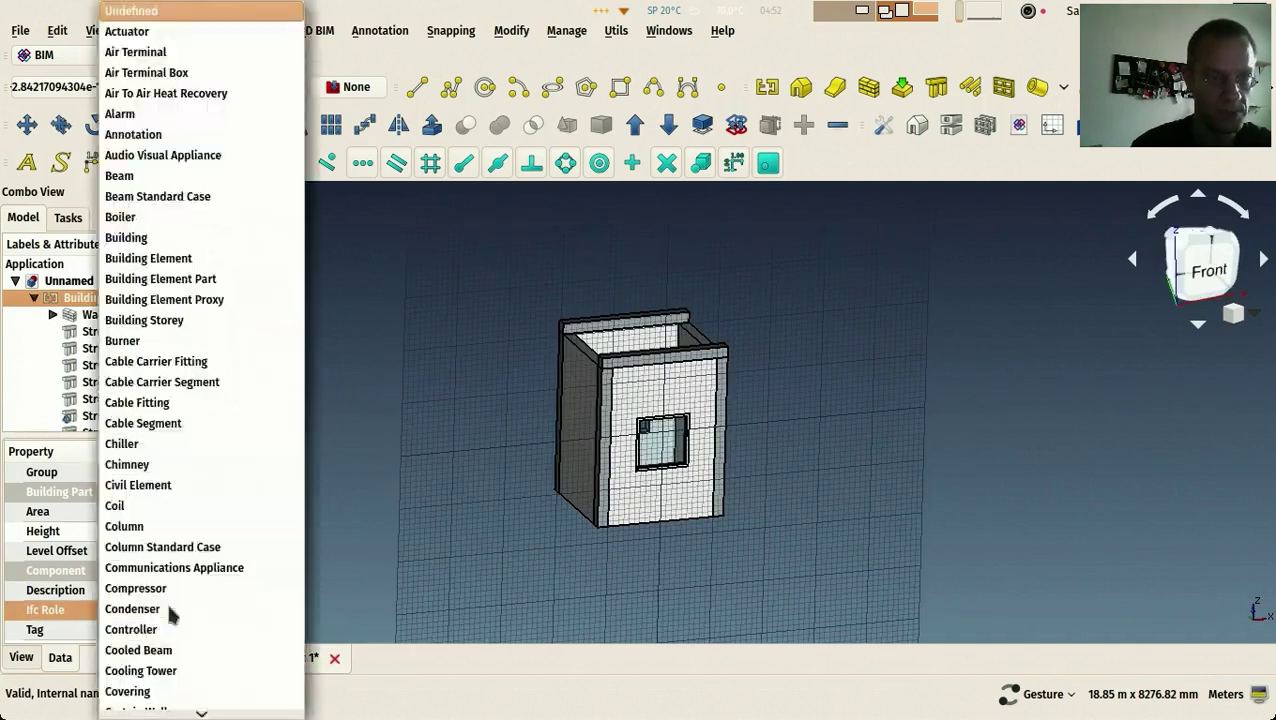
left_click(160, 320)
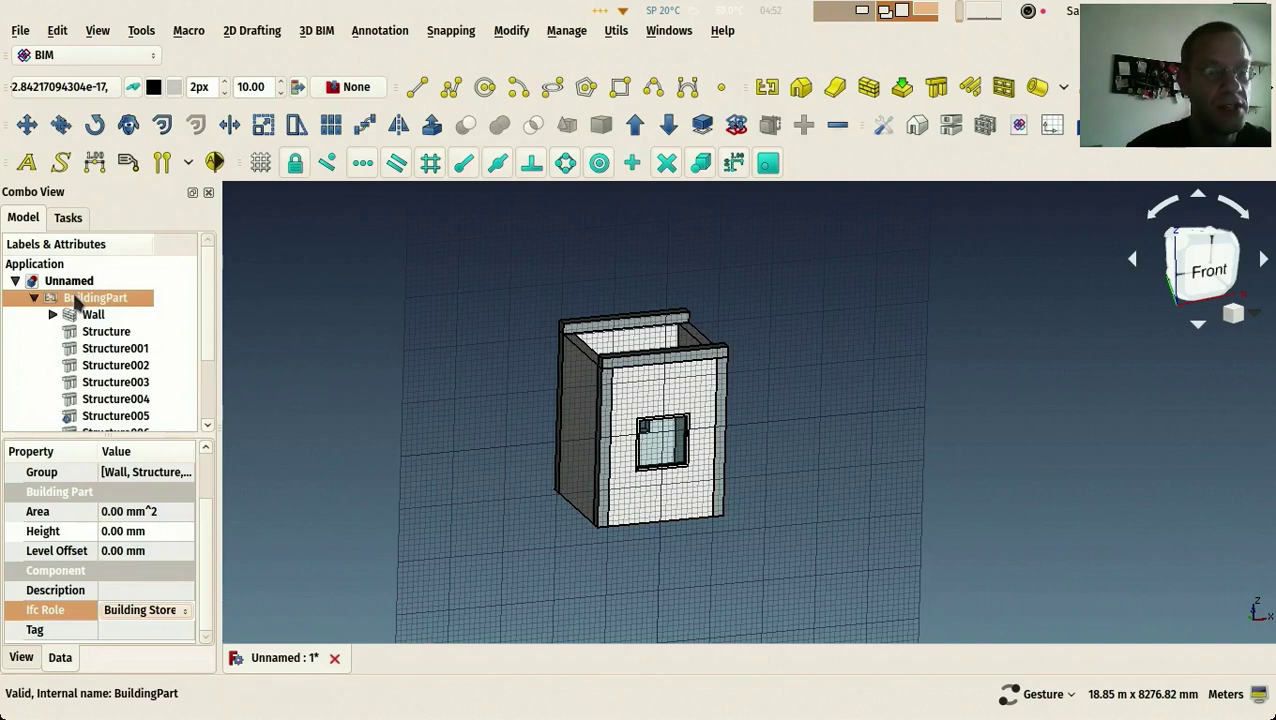
left_click(170, 613)
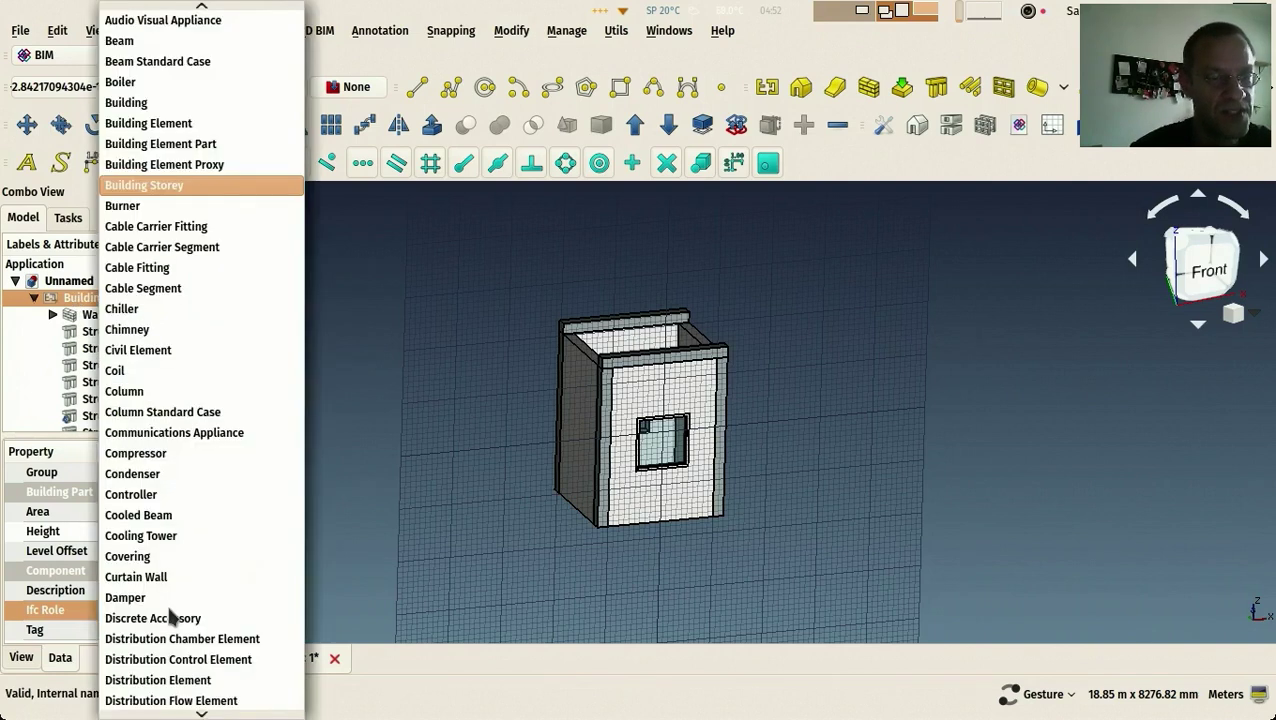
left_click(128, 102)
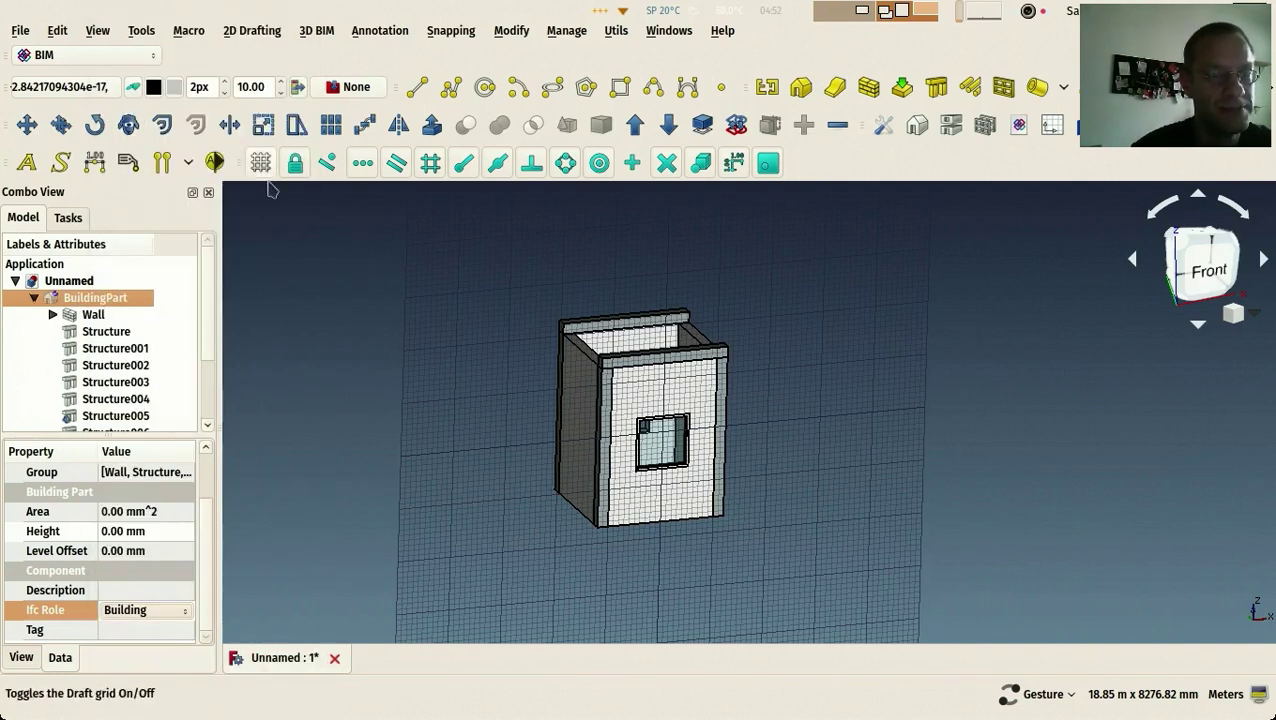
left_click(387, 308)
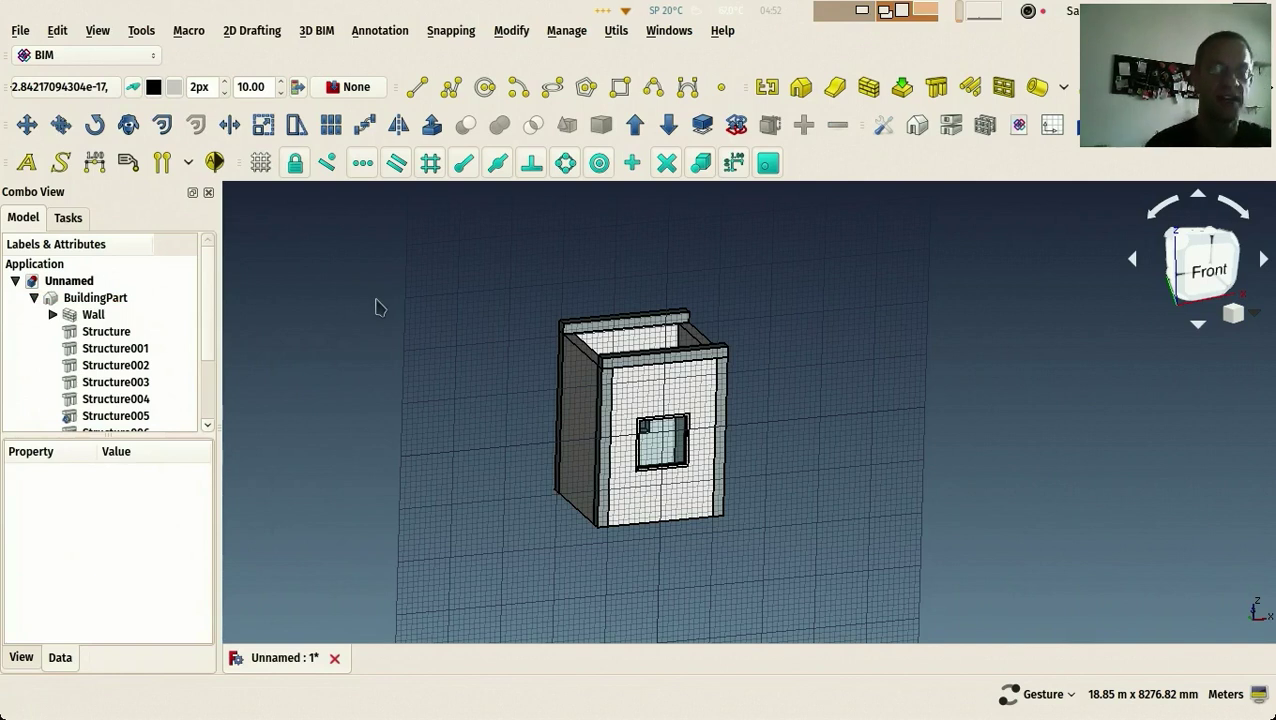
left_click(98, 300)
left_click(167, 631)
left_click(167, 631)
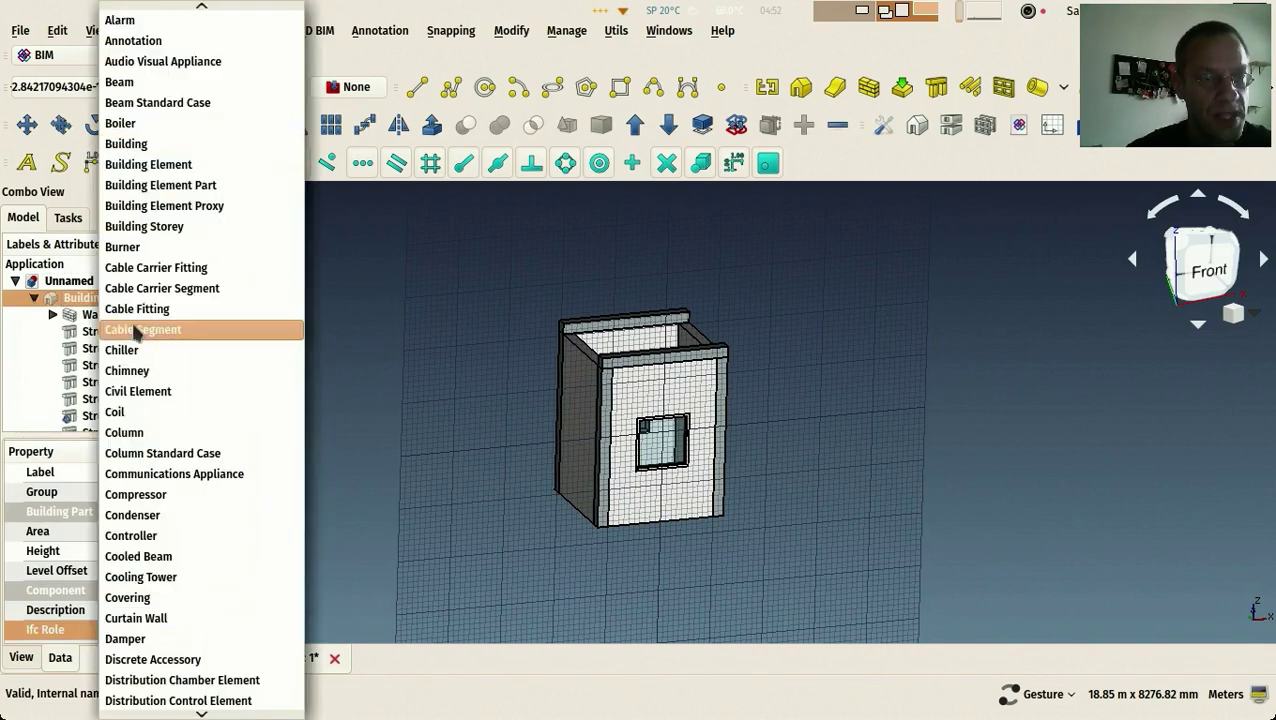
left_click(147, 226)
left_click(381, 293)
scroll(324, 297, "up", 5)
scroll(318, 304, "down", 4)
Set the working plane to Top (XY)
scroll(380, 308, "up", 2)
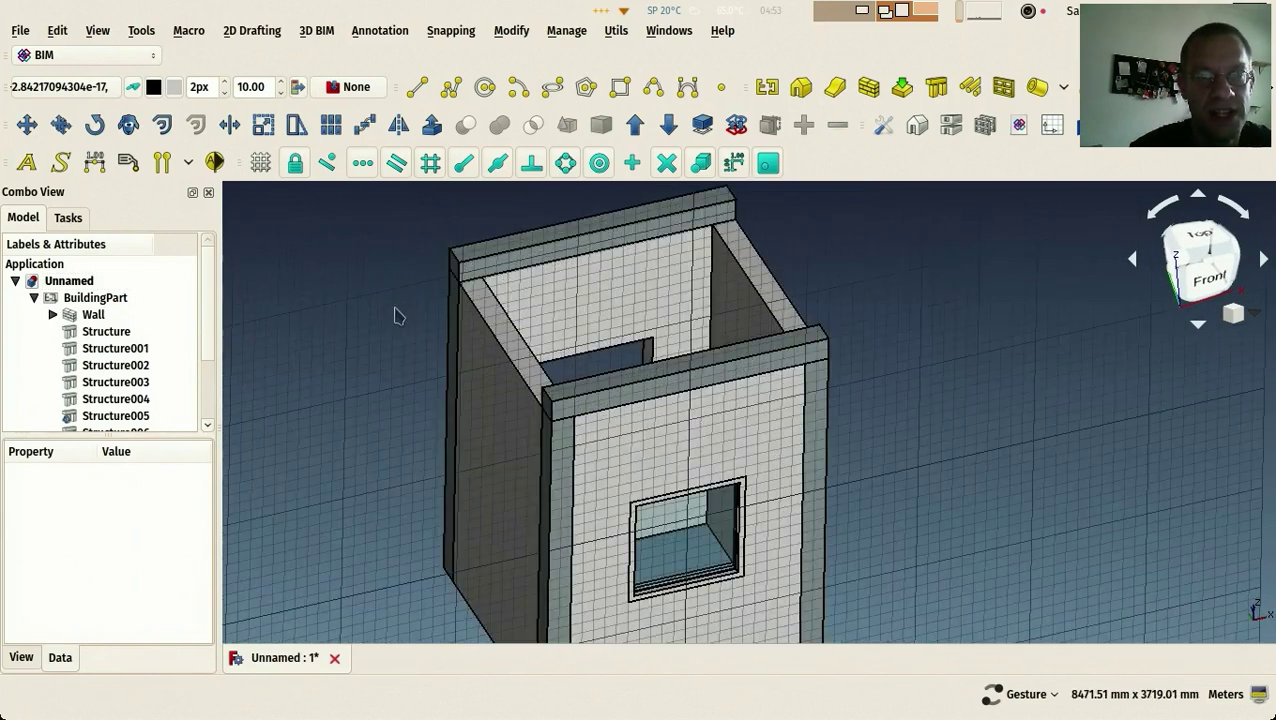
left_click(60, 88)
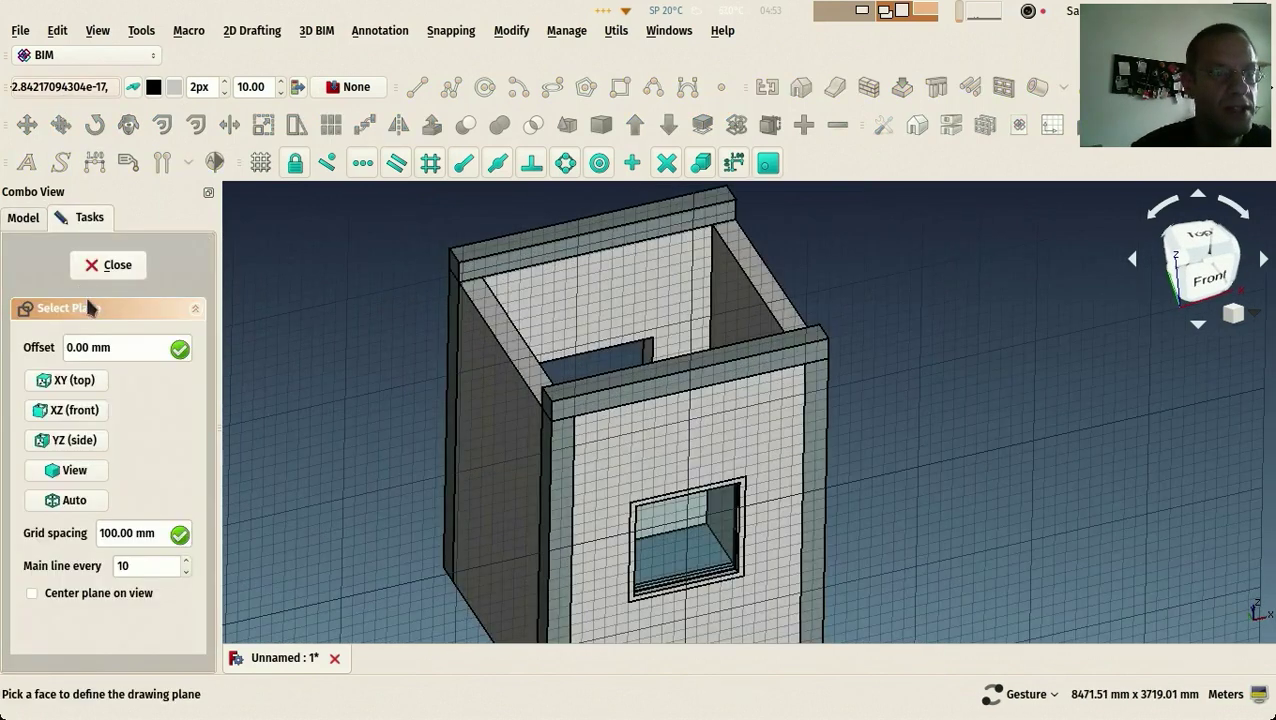
left_click(85, 386)
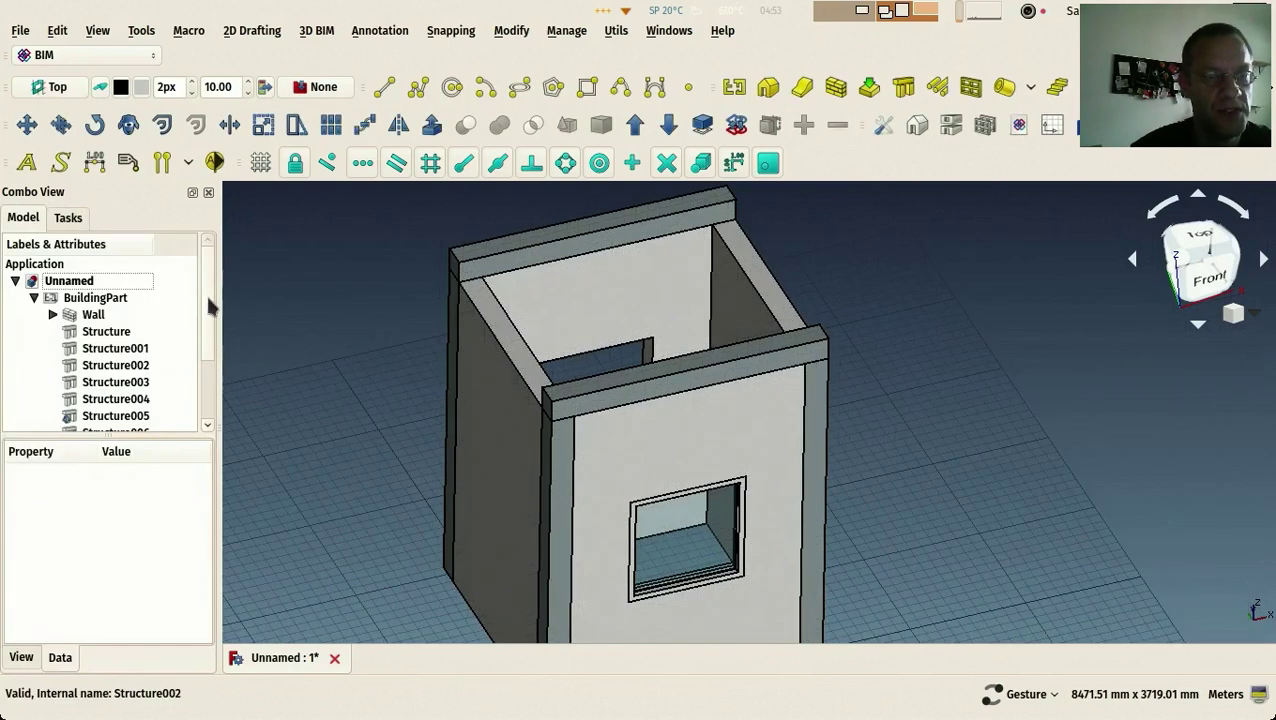
scroll(208, 300, "down", 2)
scroll(215, 320, "up", 1)
scroll(205, 327, "down", 2)
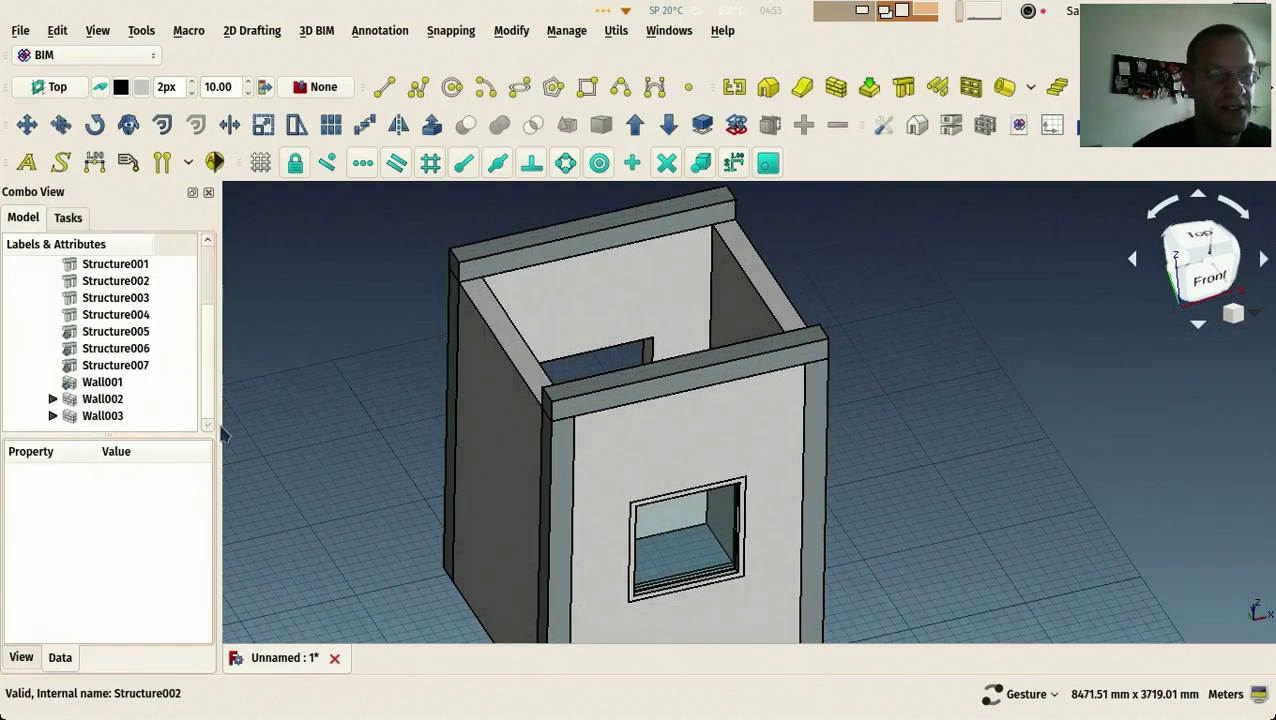
scroll(205, 325, "up", 3)
scroll(205, 330, "down", 2)
scroll(210, 380, "up", 2)
scroll(210, 375, "down", 2)
scroll(205, 290, "up", 3)
scroll(215, 320, "down", 2)
Enlarge the model tree to list all BuildingPart children and review its properties
left_click_drag(162, 436, 184, 516)
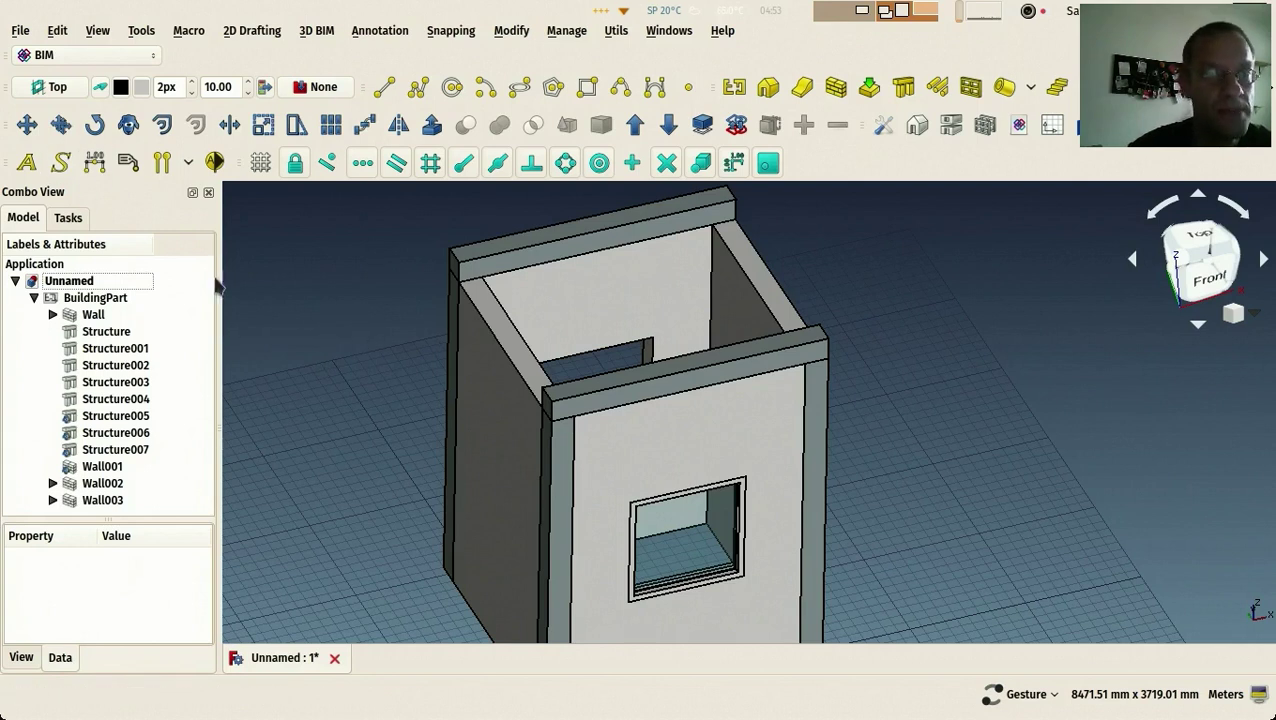
left_click(89, 316)
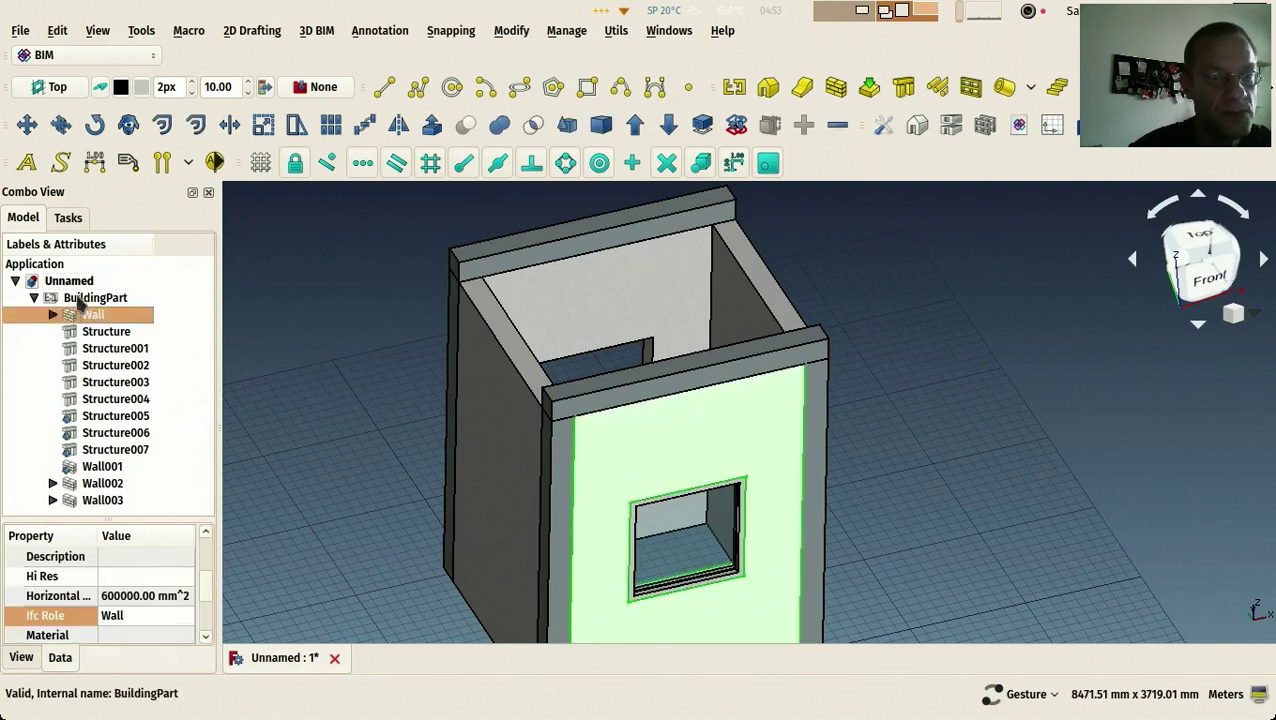
left_click(80, 300)
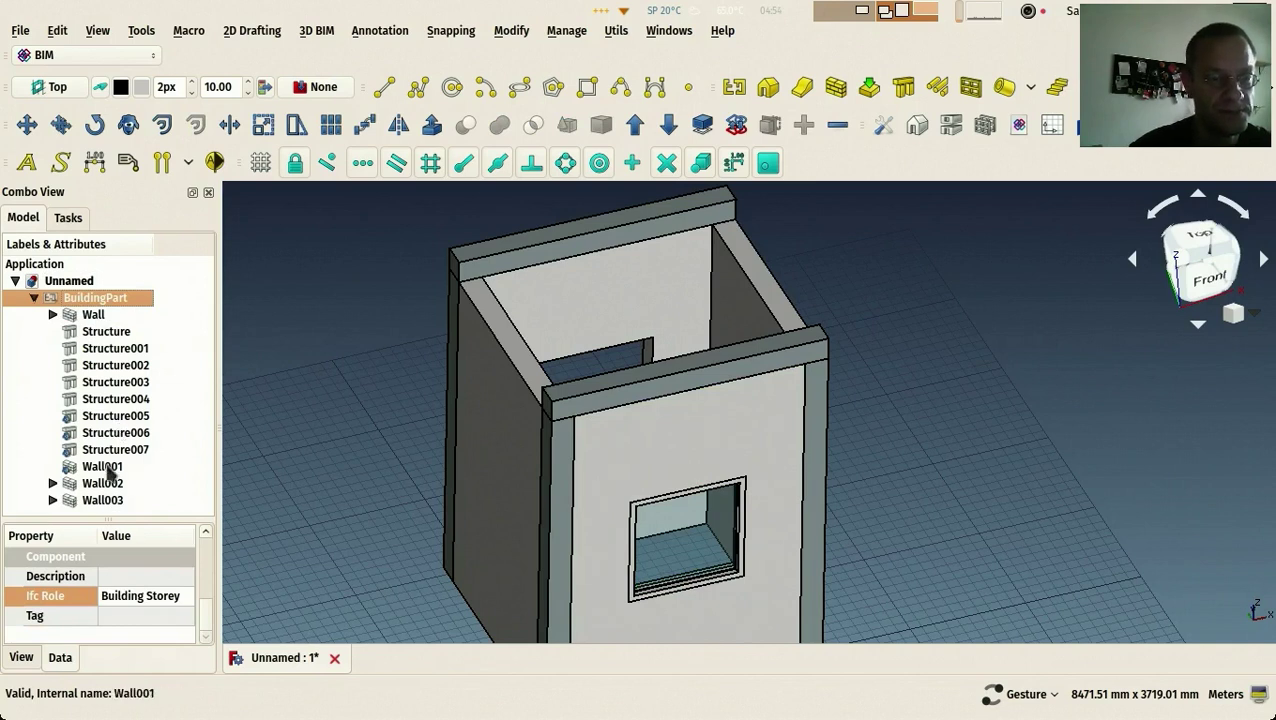
left_click_drag(116, 519, 171, 520)
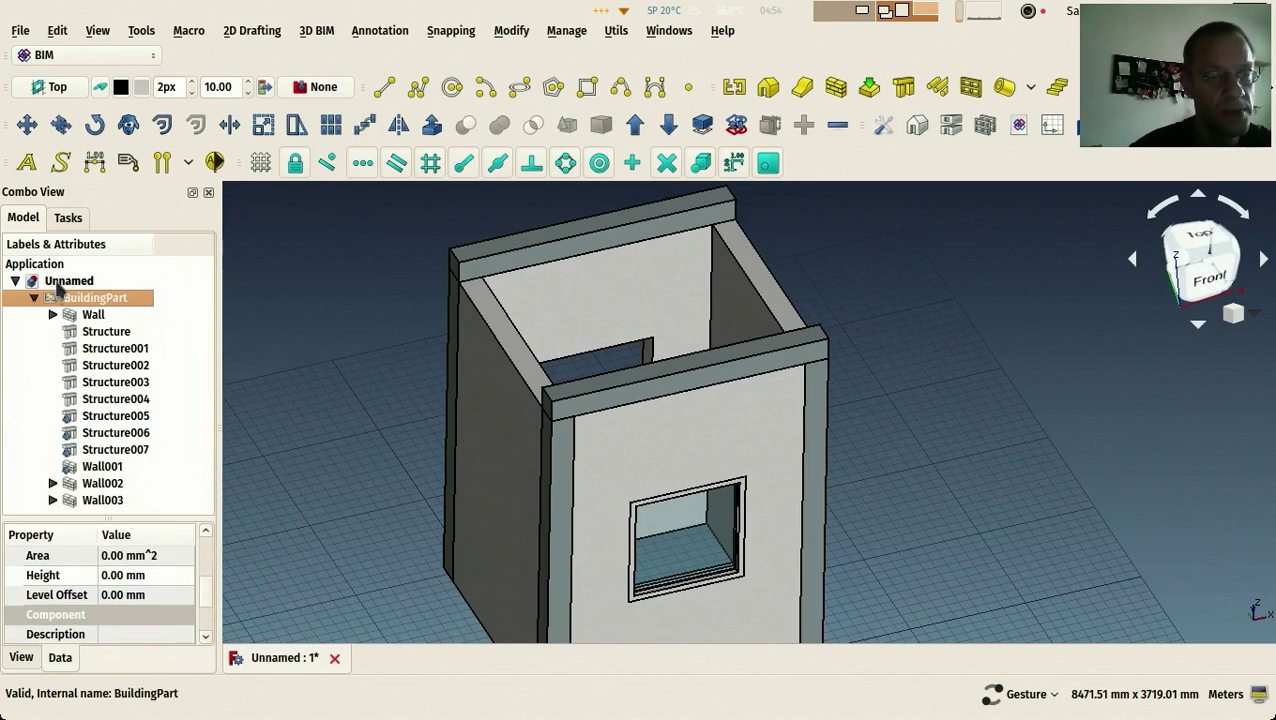
Create a new group in the Unnamed document and rename it Walls
right_click(57, 283)
key("Escape")
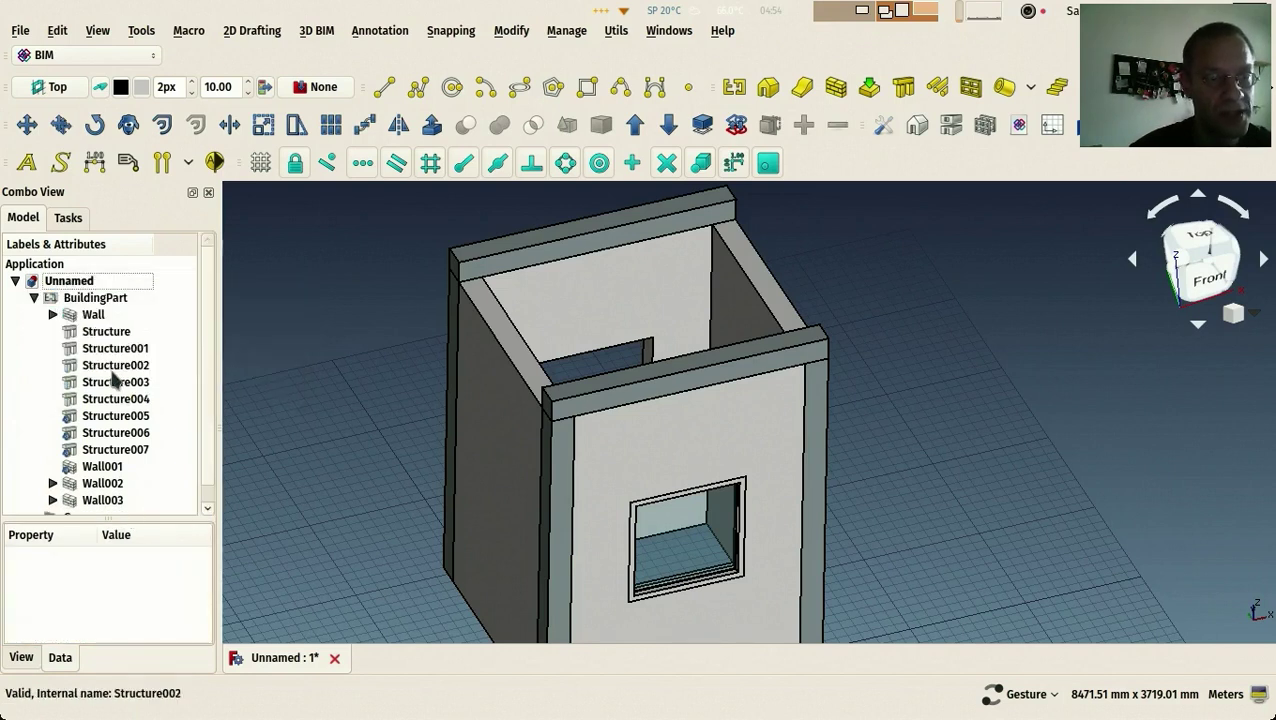
scroll(208, 450, "down", 1)
left_click(65, 499)
left_click(65, 499)
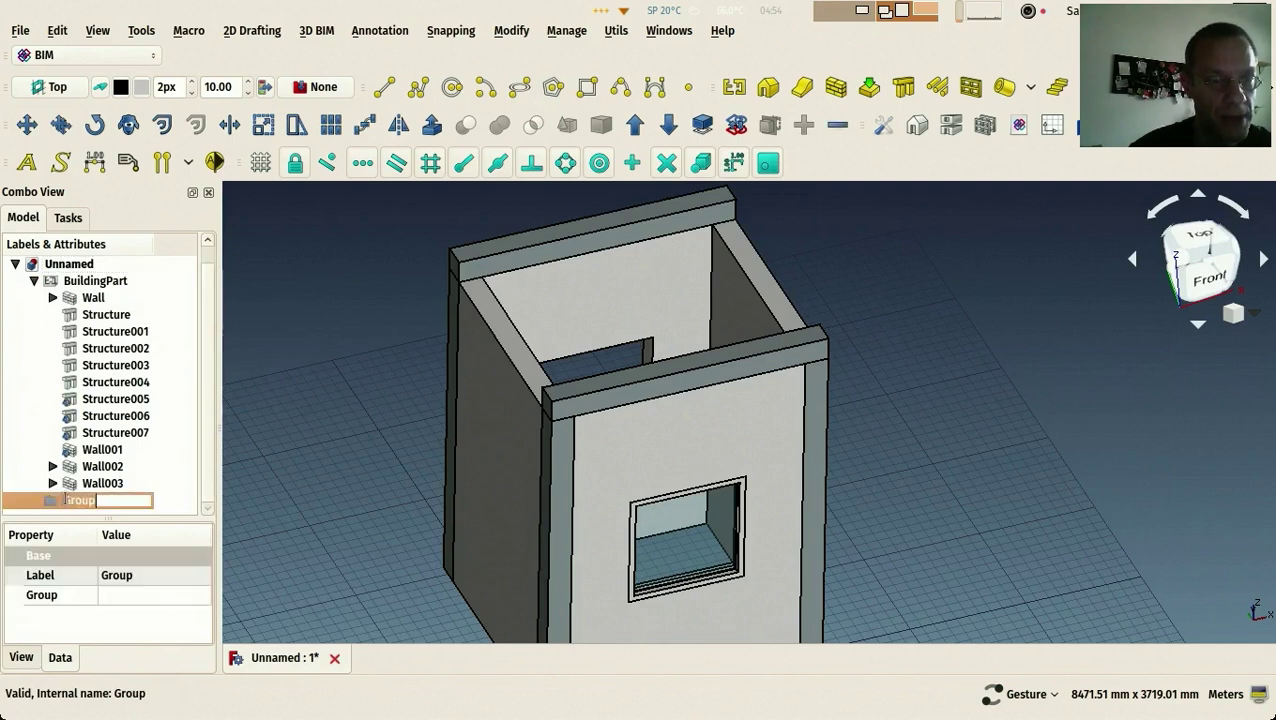
type("Walls")
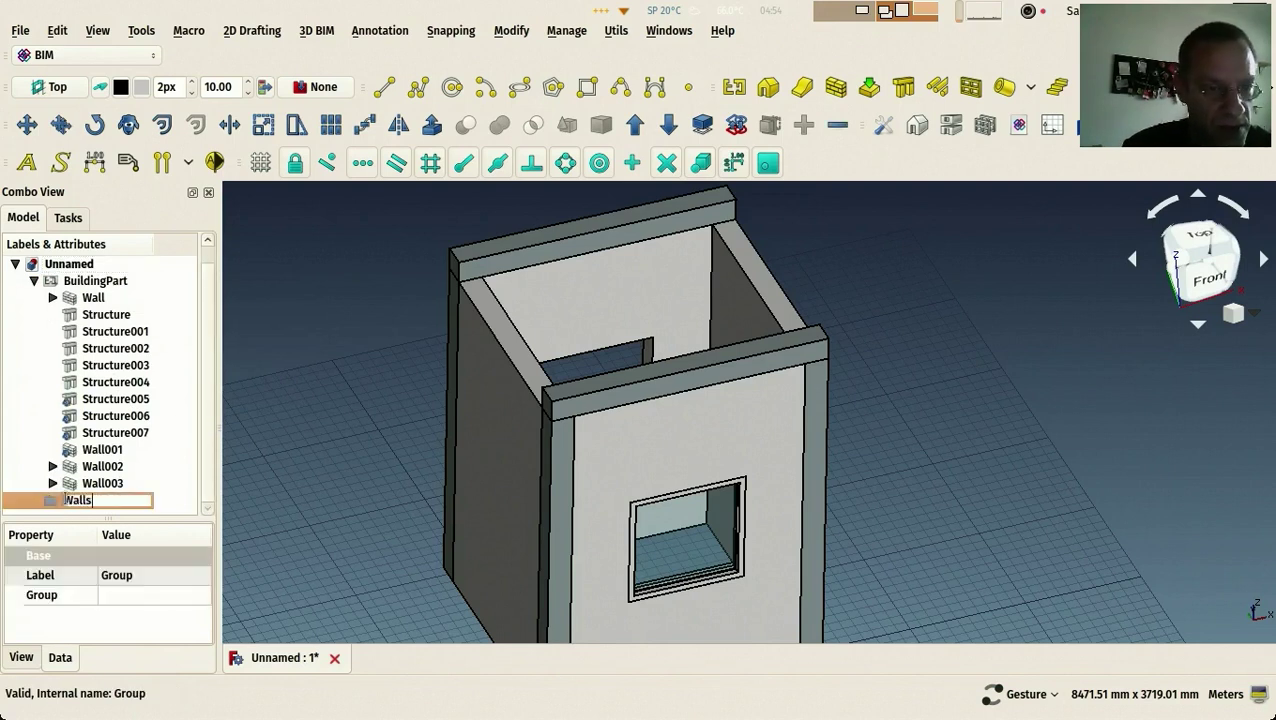
key("Return")
Move Wall, Wall001, Wall002 and Wall003 into Walls, then nest Walls inside BuildingPart
left_click(102, 451)
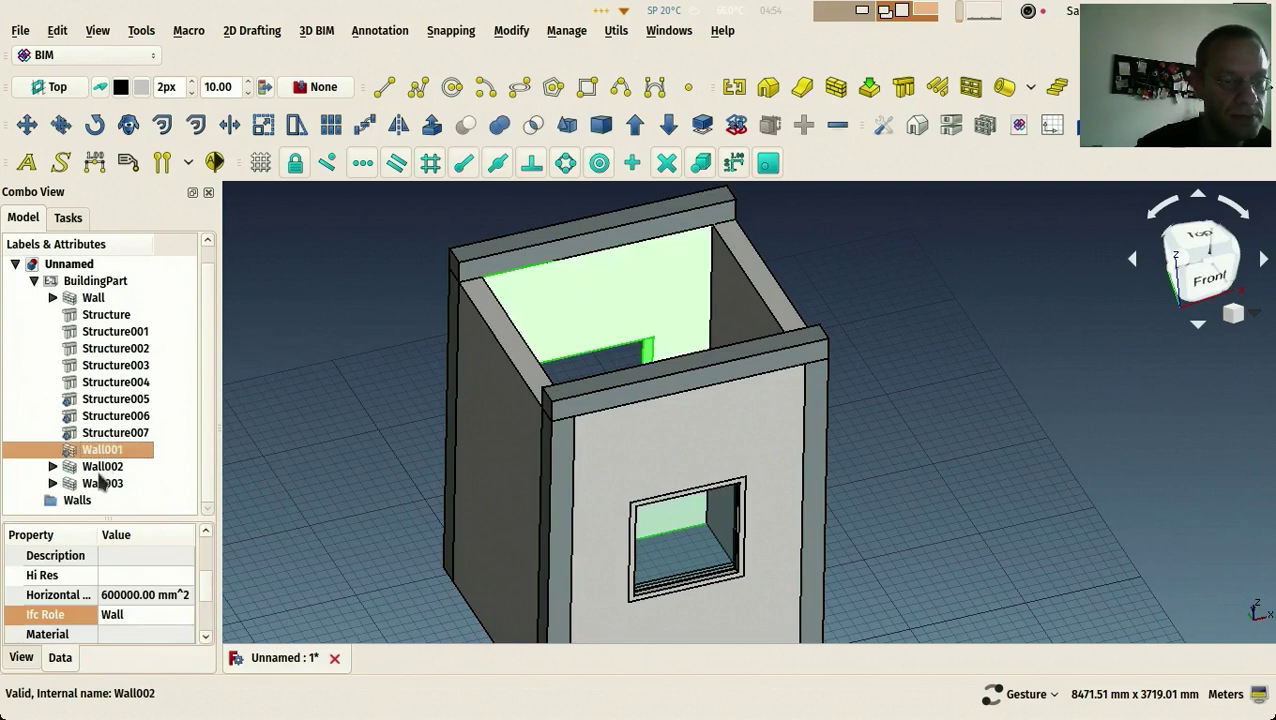
left_click(100, 485, "shift")
left_click(93, 298, "ctrl")
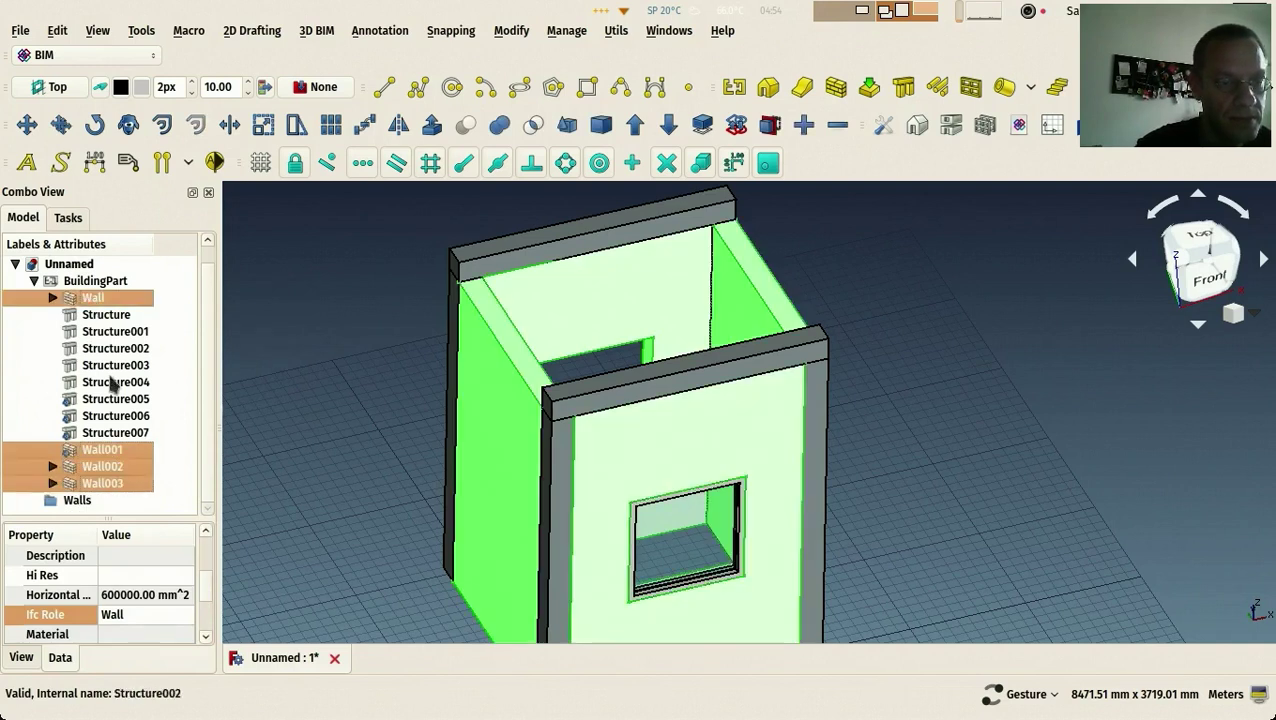
left_click_drag(90, 488, 78, 500)
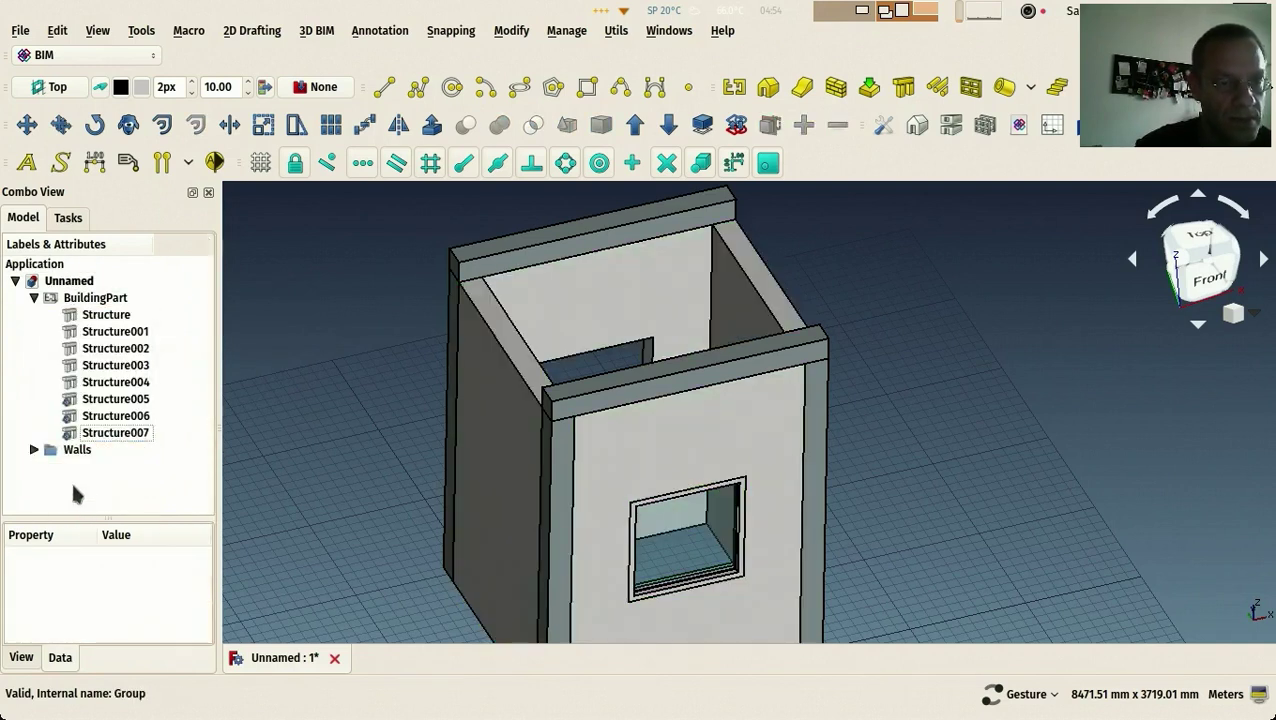
left_click_drag(53, 455, 85, 302)
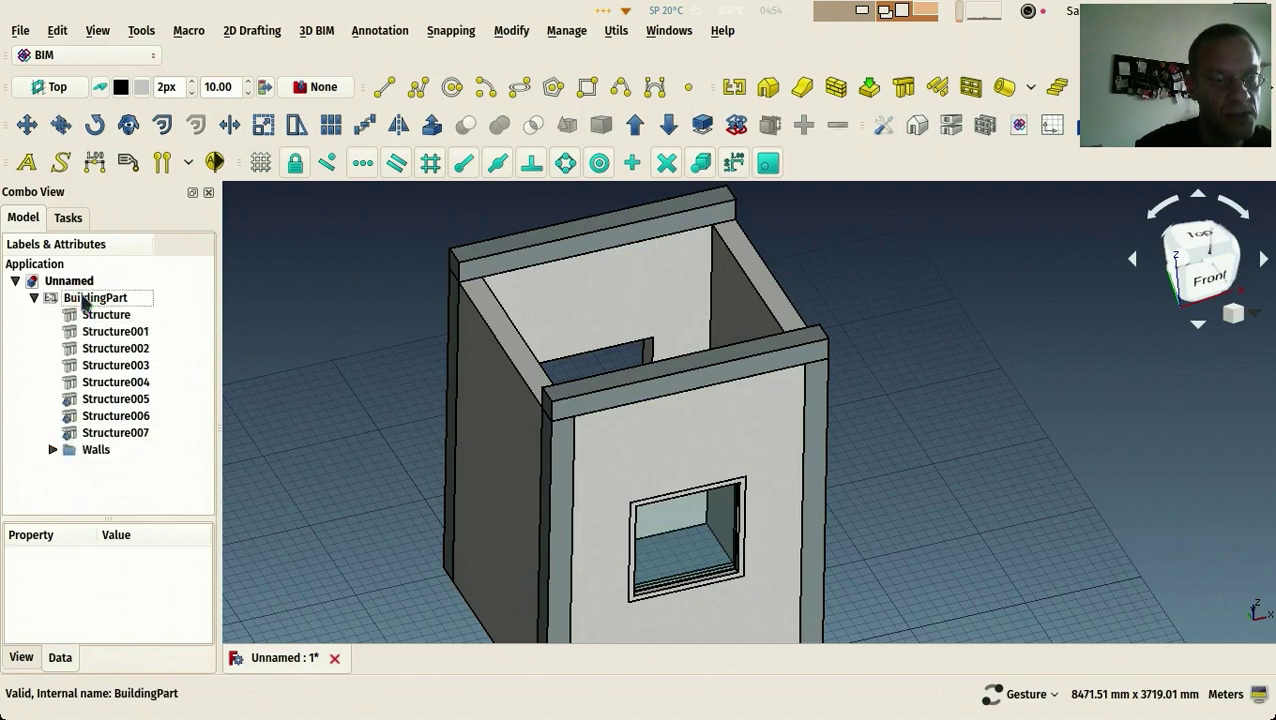
Create another group in the Unnamed document and rename it Beams
left_click(70, 300)
left_click(62, 282)
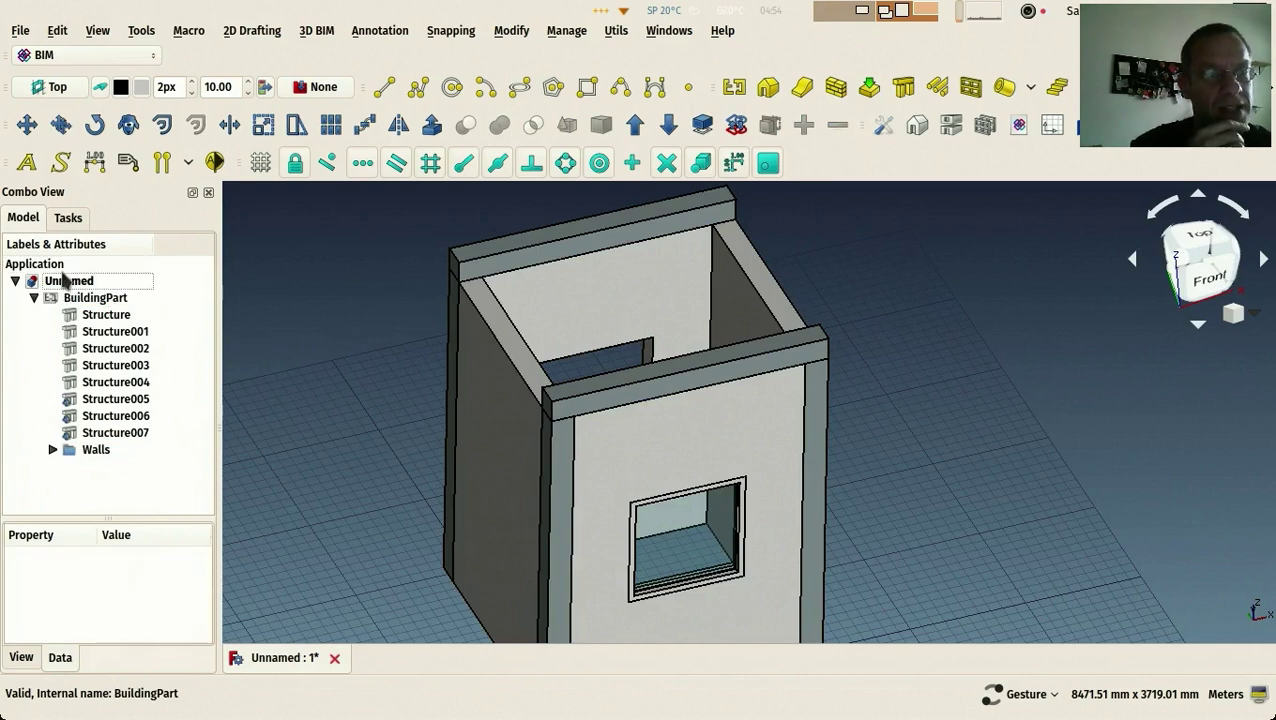
right_click(65, 287)
left_click(90, 390)
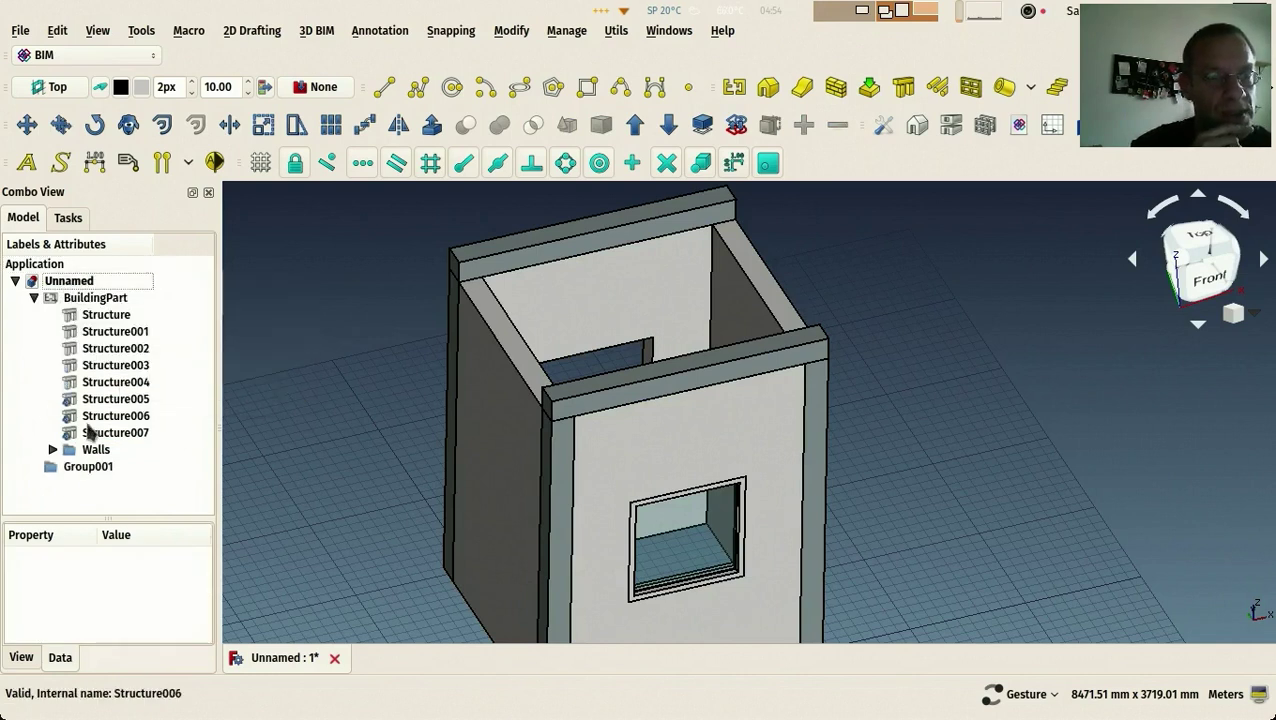
left_click(70, 470)
key("F2")
type("Beams")
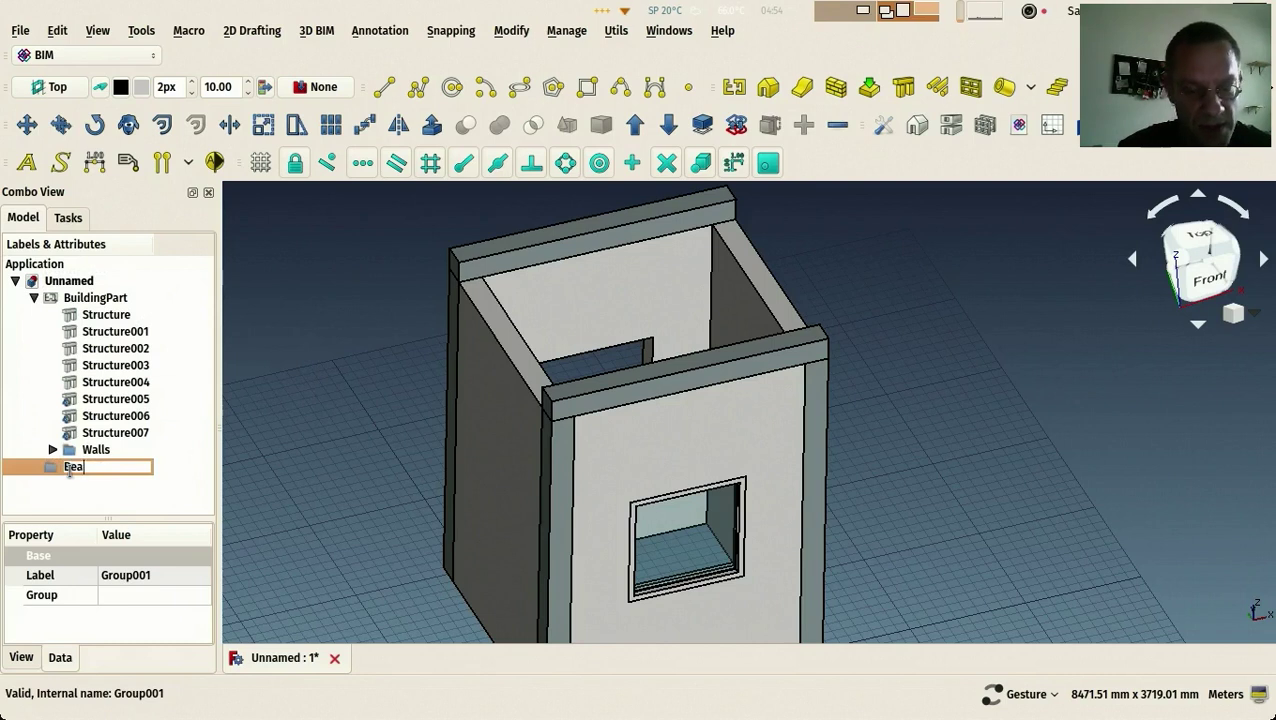
key("Return")
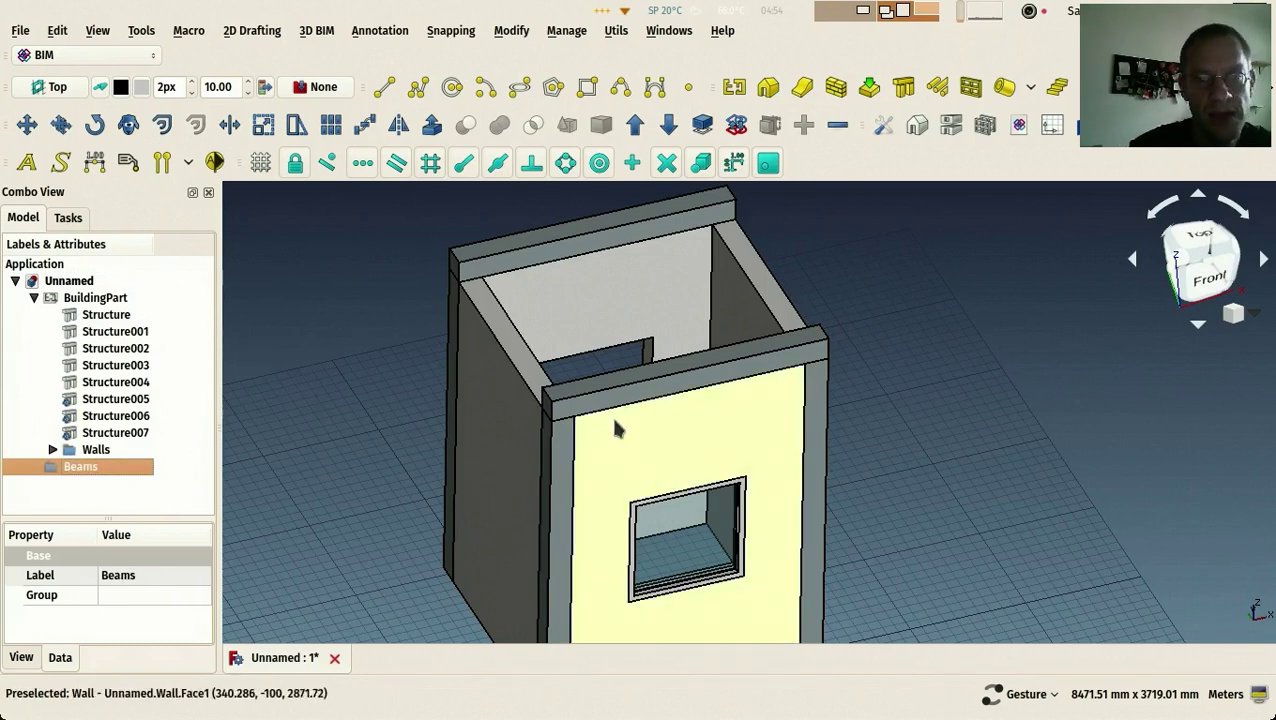
Move the two top beams, Structure002 and Structure007, into the Beams group
left_click(608, 386)
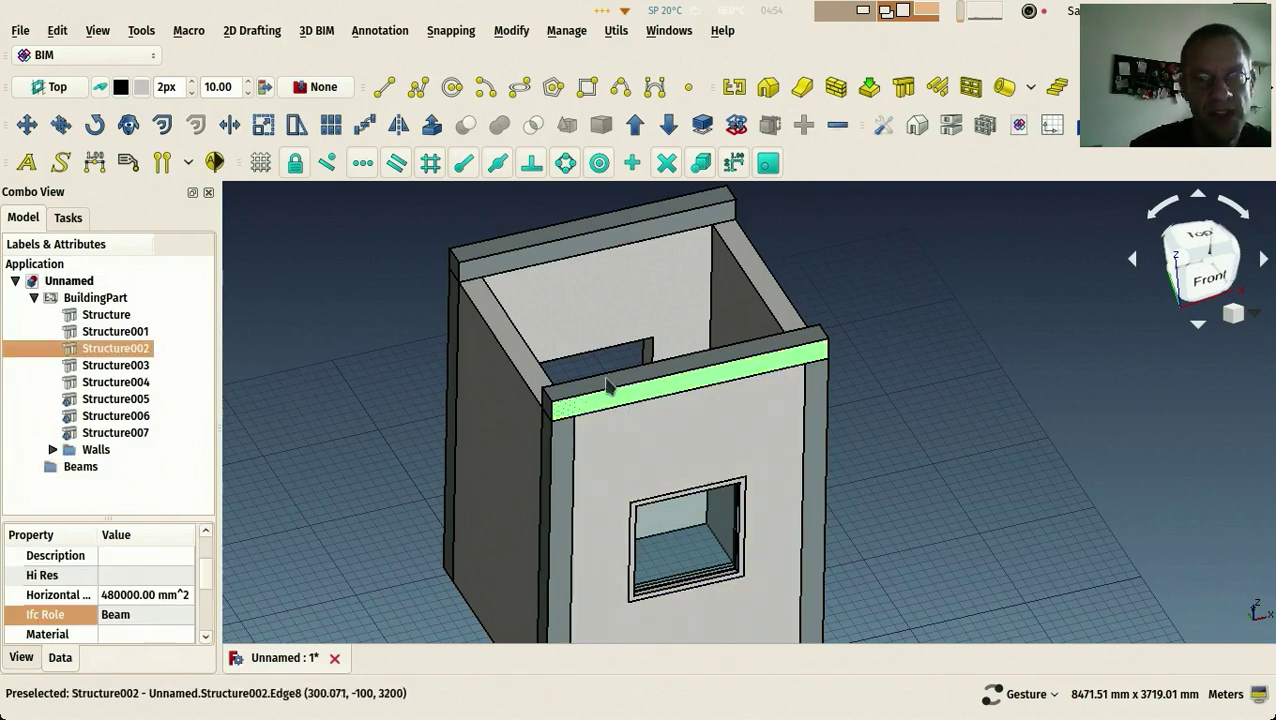
left_click(558, 250, "ctrl")
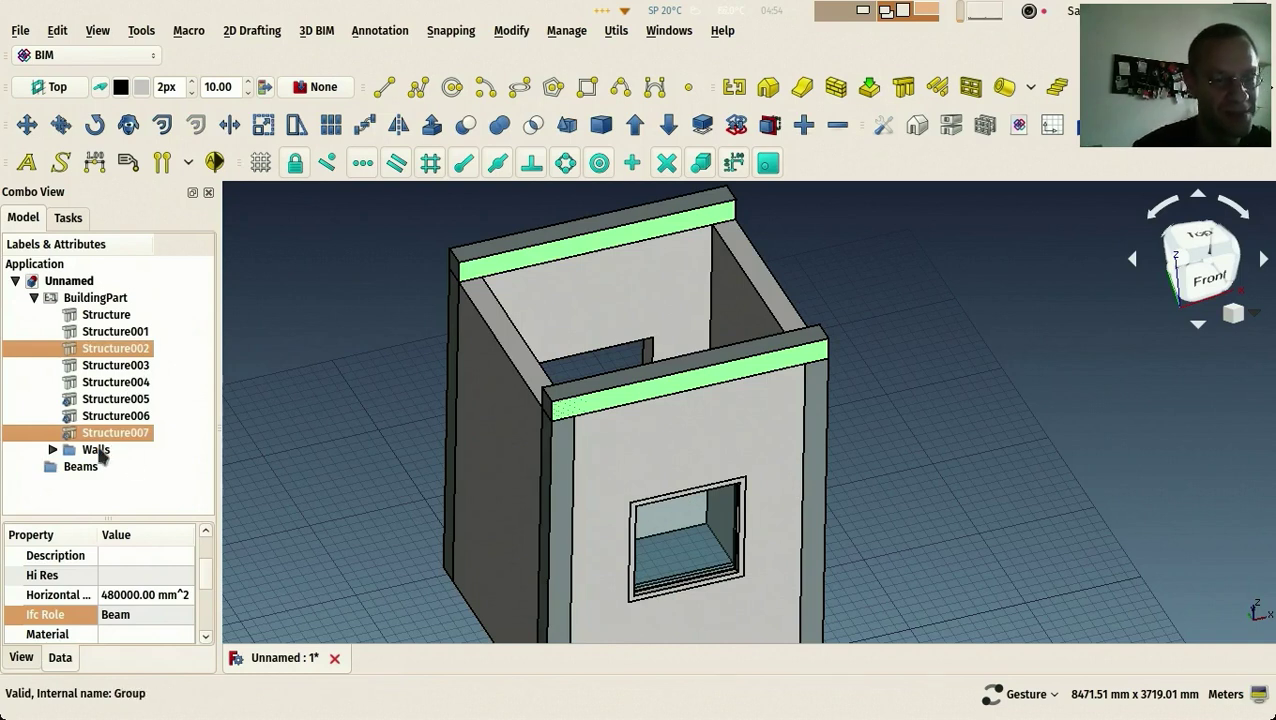
left_click_drag(100, 440, 100, 298)
left_click(53, 416)
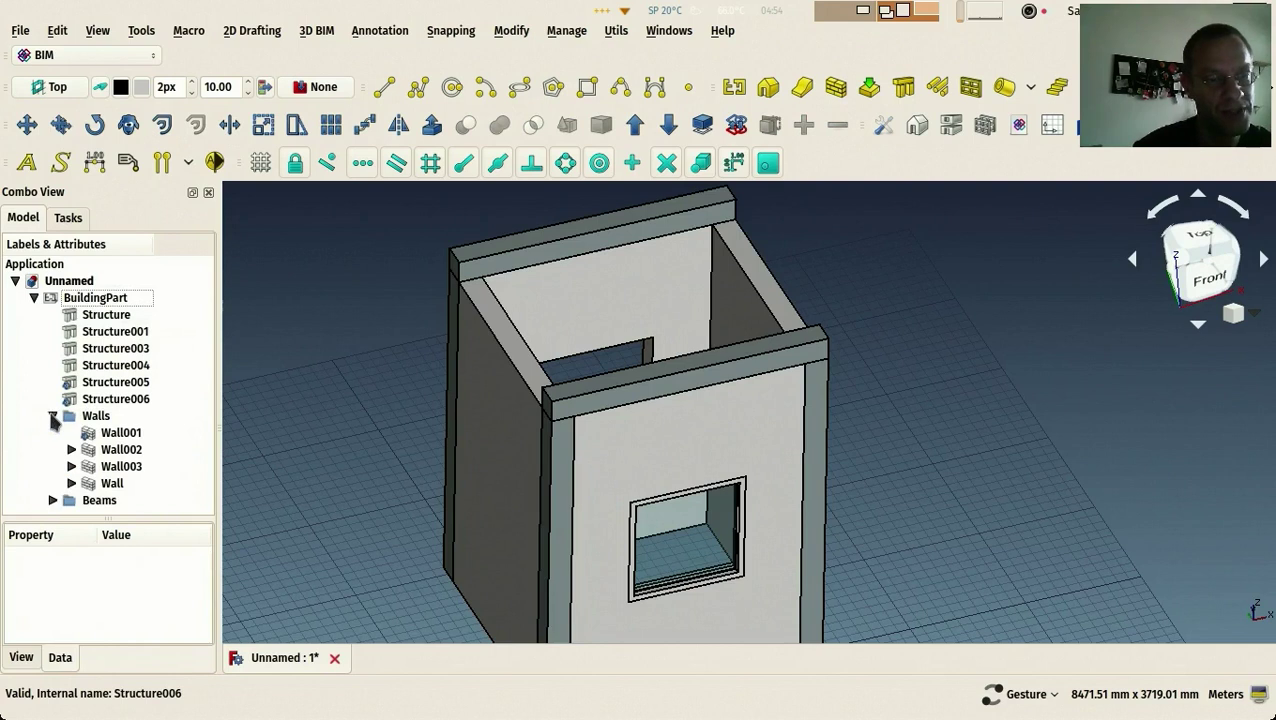
left_click(53, 416)
left_click(53, 433)
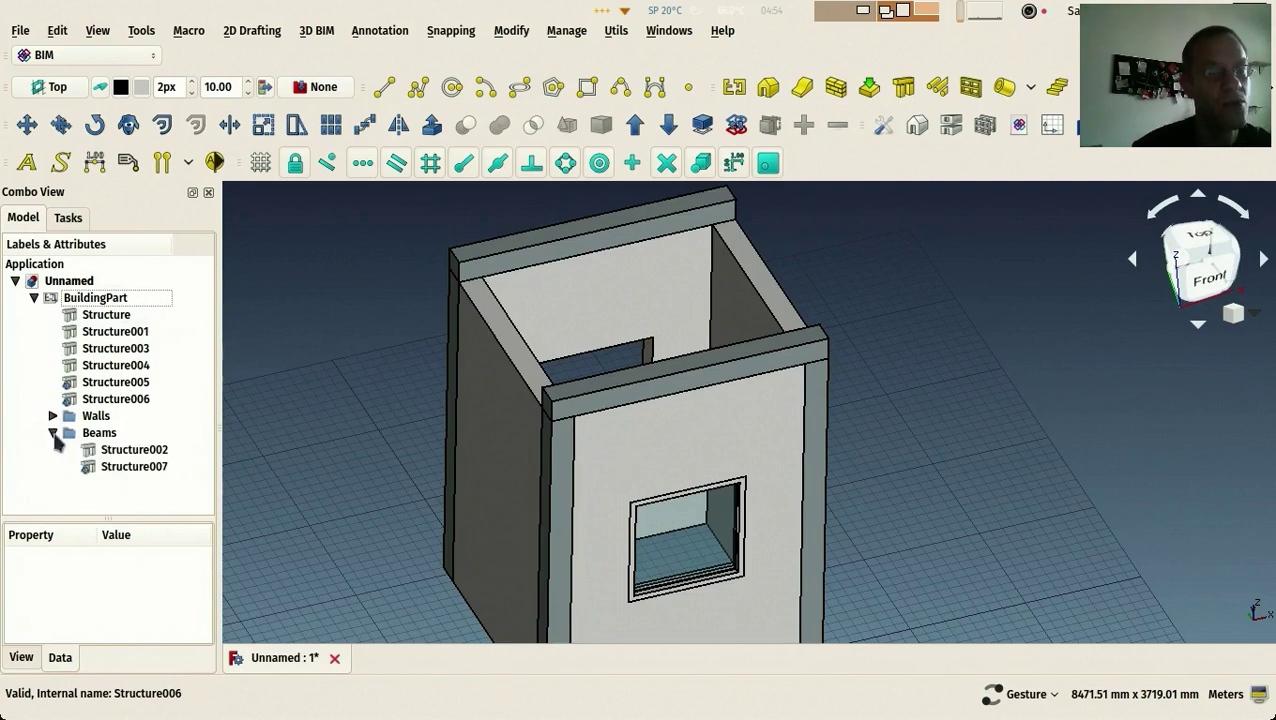
Set the Label of Structure002 and Structure007 to Beam, making them Beam and Beam001
left_click(53, 433)
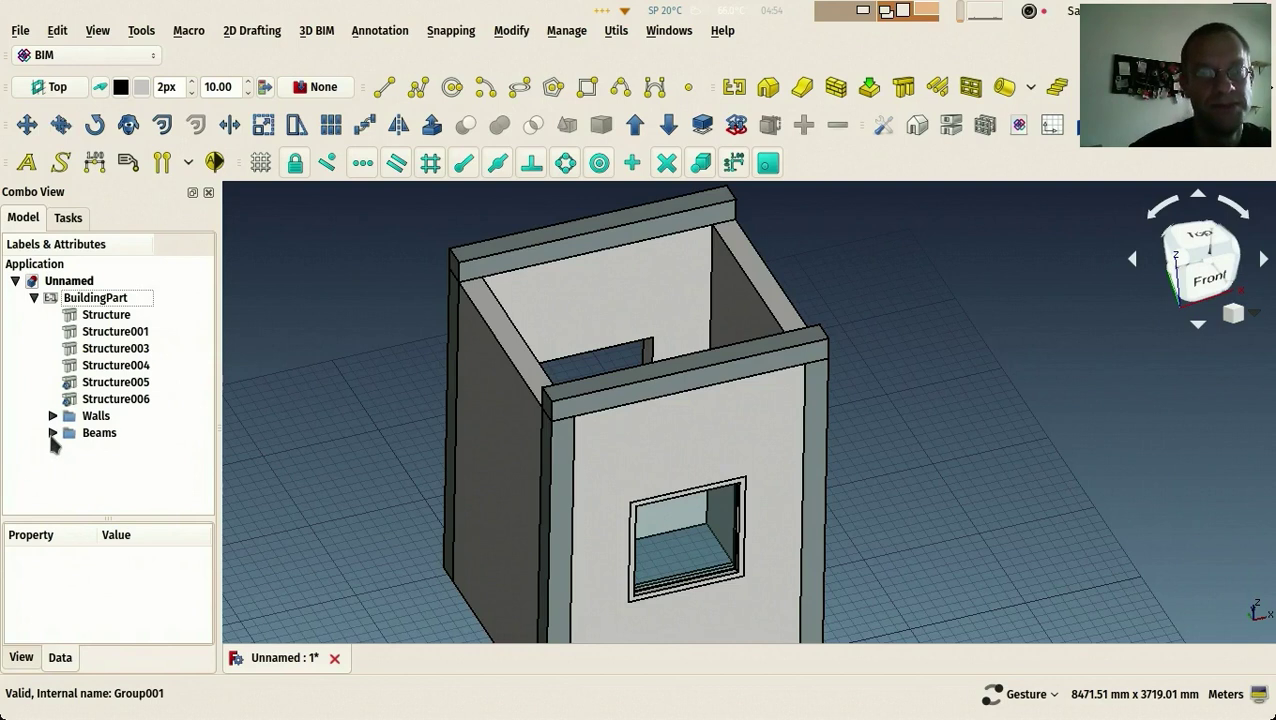
left_click(53, 433)
left_click(115, 451)
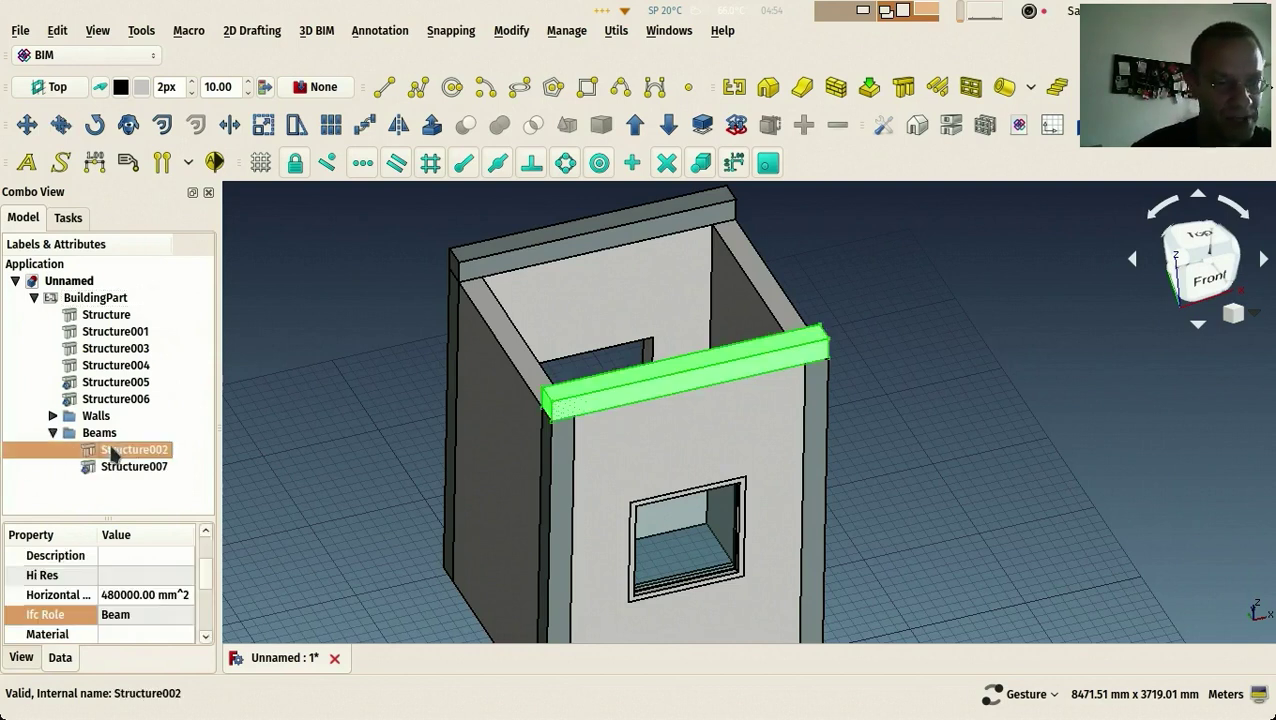
left_click(122, 467, "ctrl")
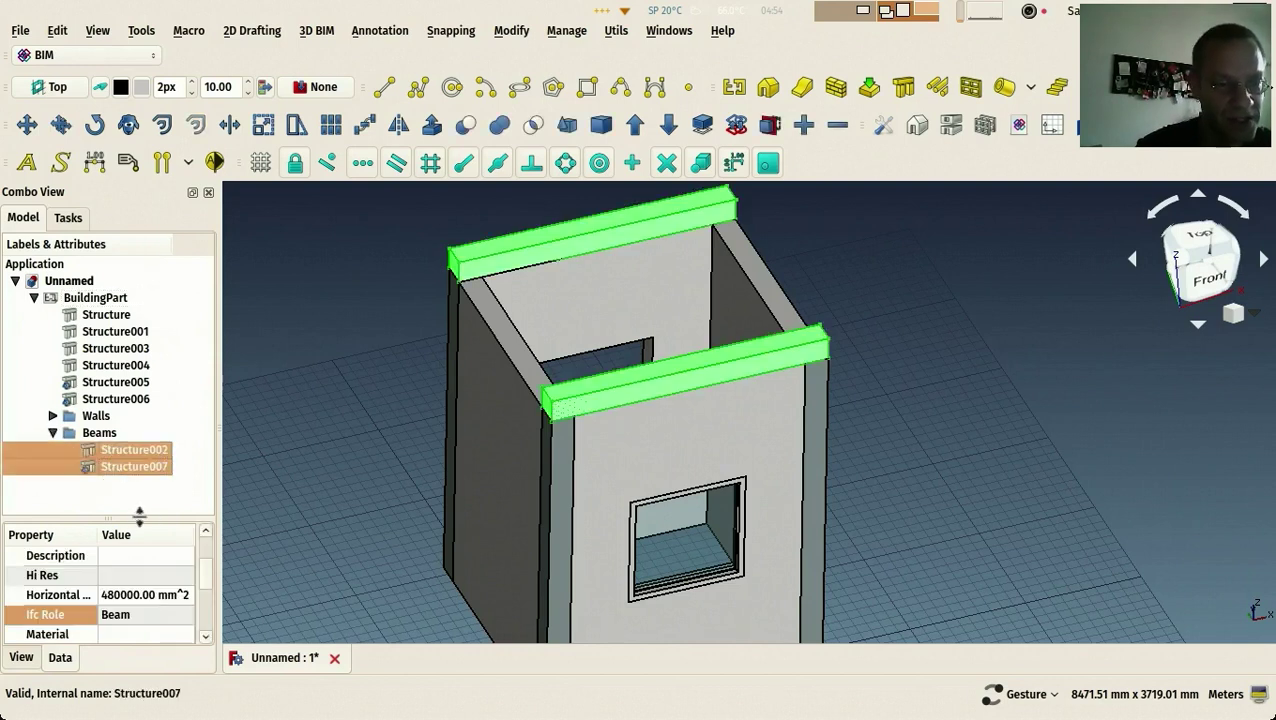
left_click_drag(133, 516, 133, 482)
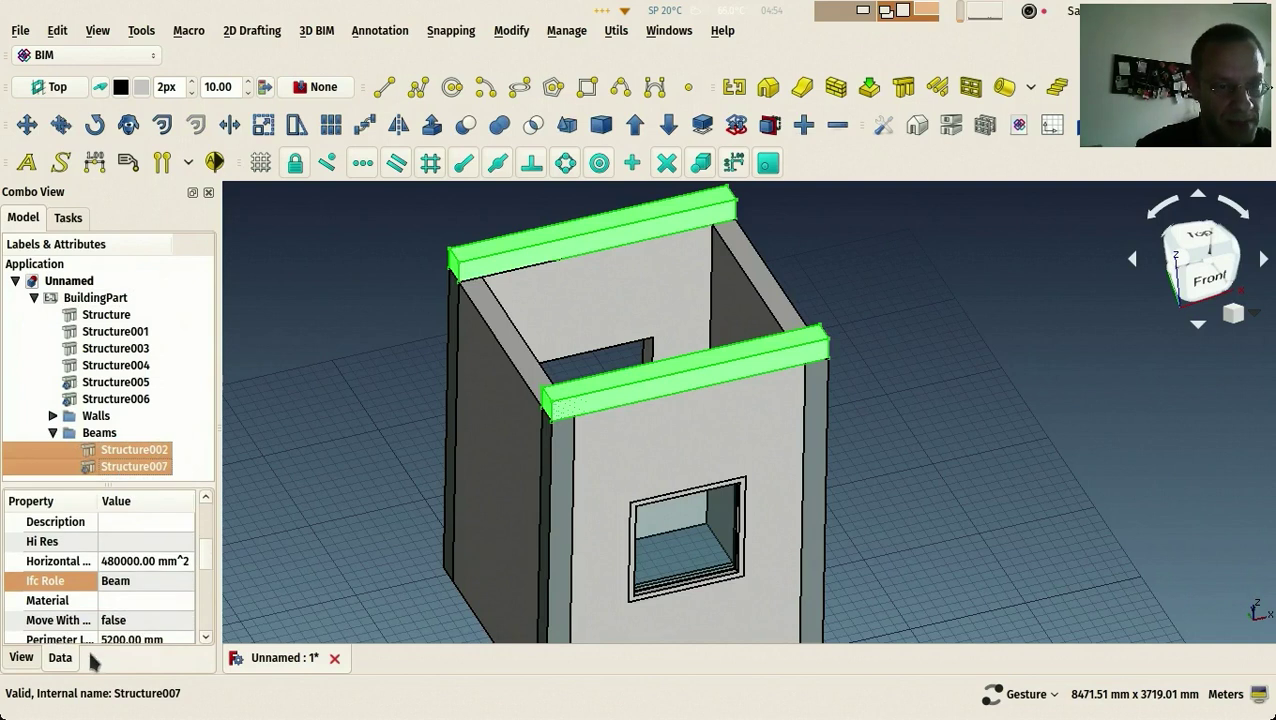
scroll(115, 596, "down", 3)
scroll(146, 608, "down", 2)
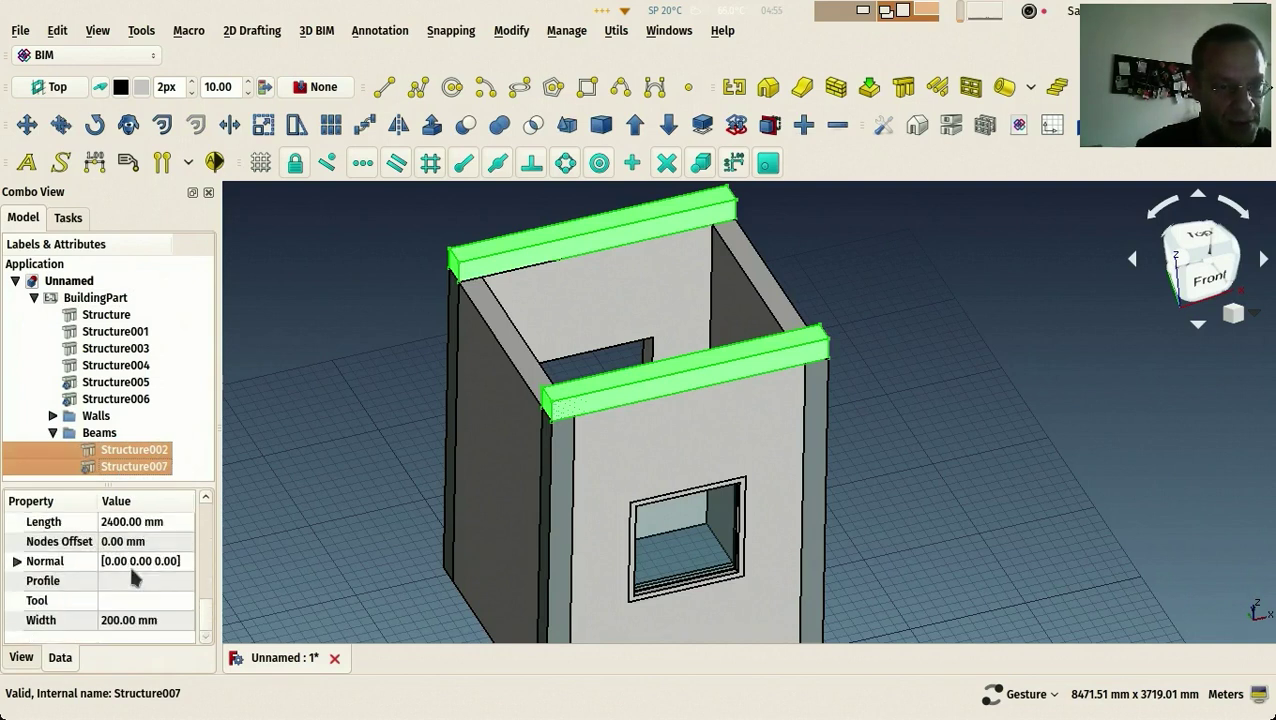
scroll(130, 586, "up", 10)
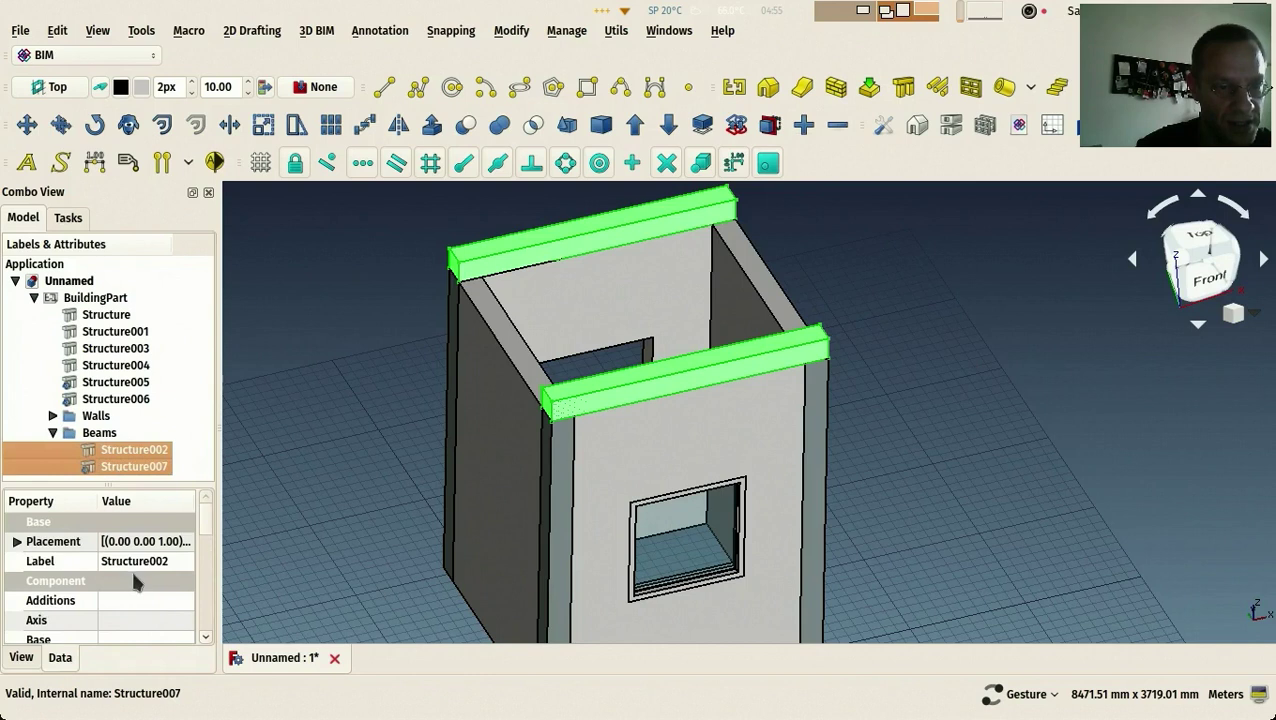
left_click(140, 561)
type("Beam")
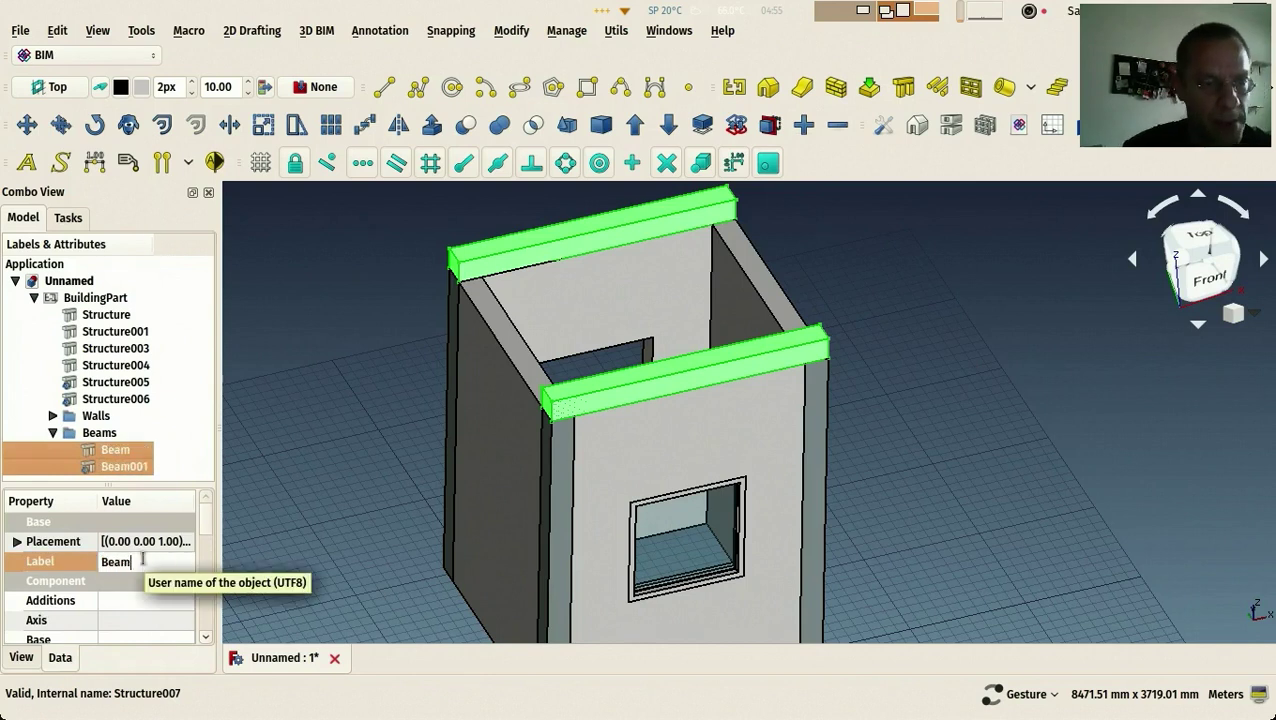
key("Return")
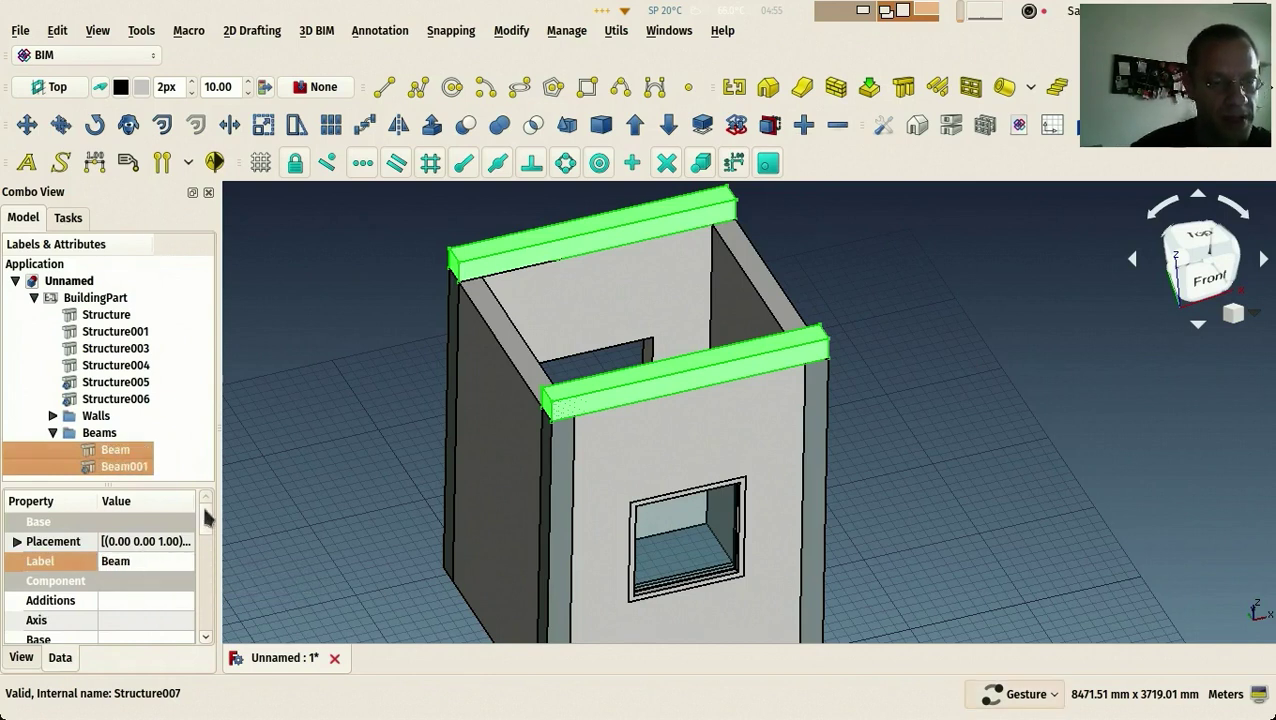
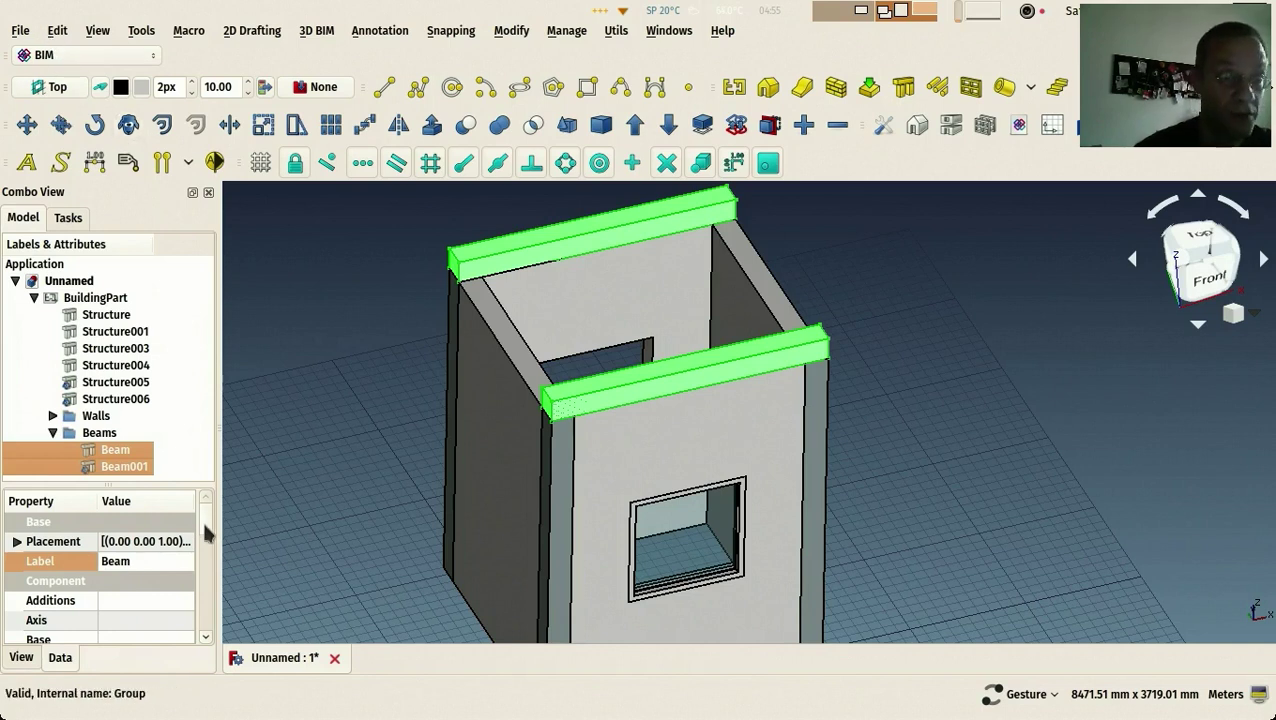
Select all six structures in the tree and orbit the tower to locate their columns
left_click_drag(212, 530, 199, 505)
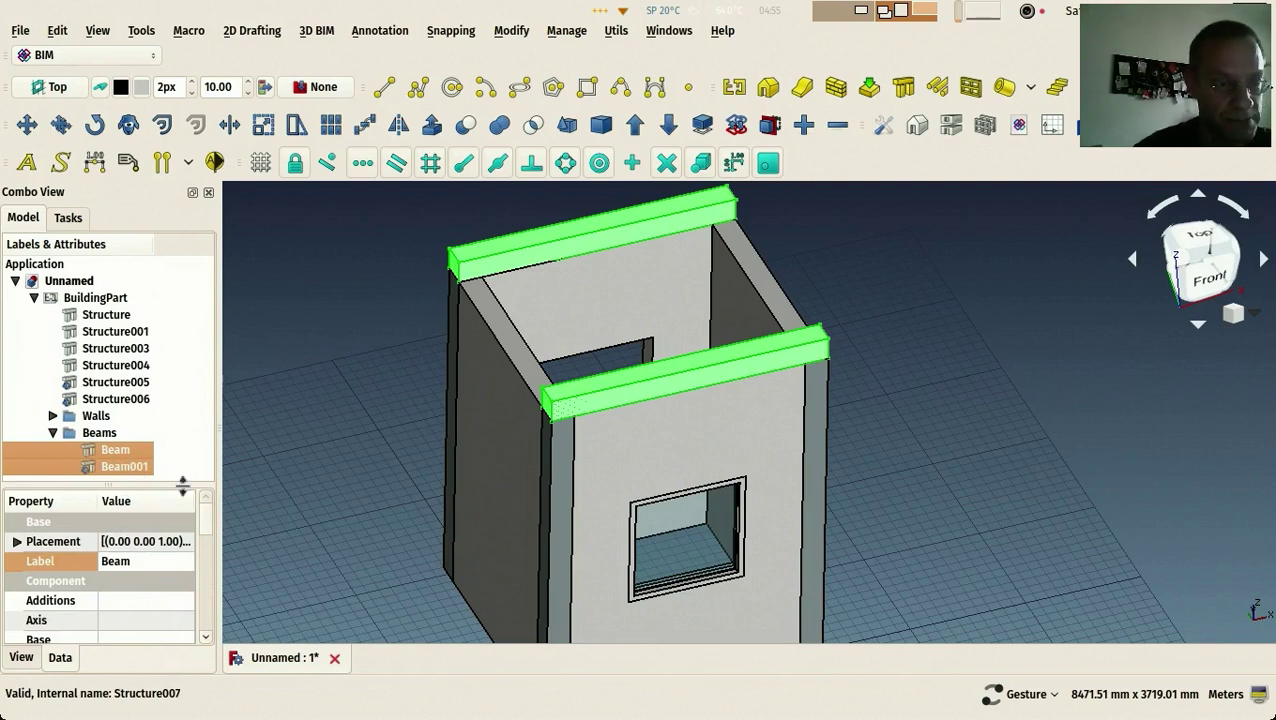
left_click_drag(210, 527, 208, 567)
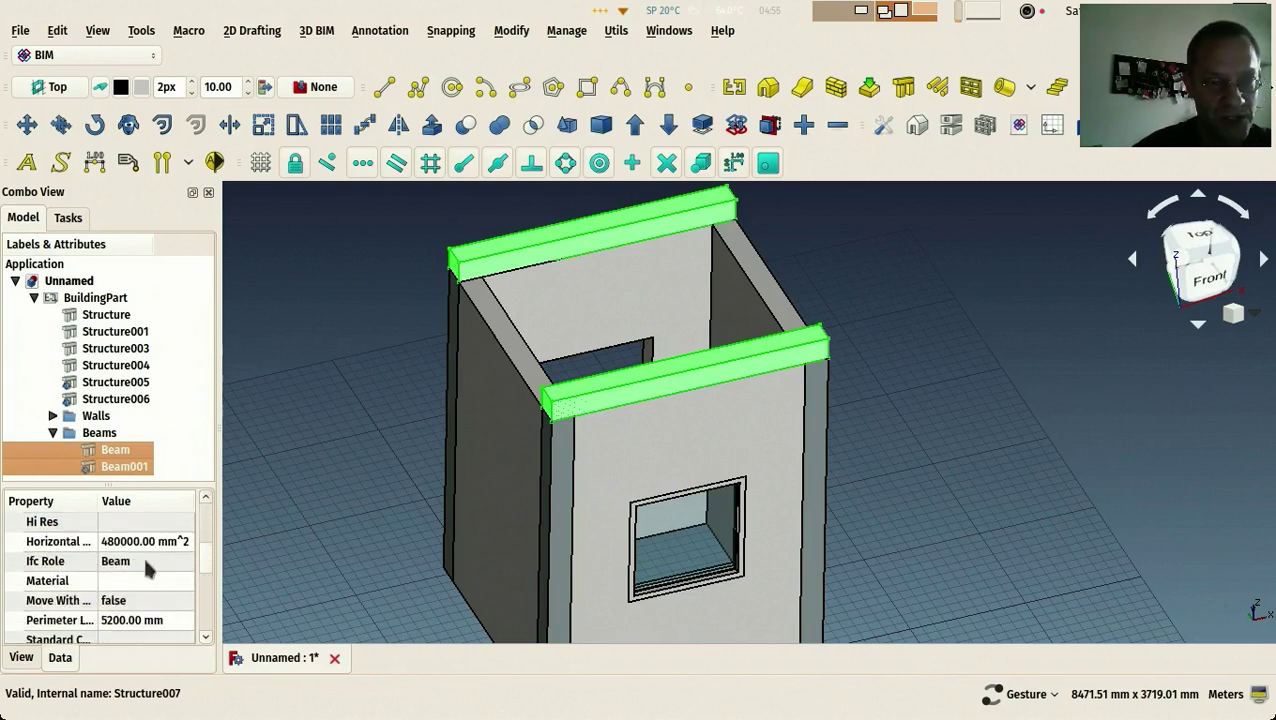
left_click(112, 397)
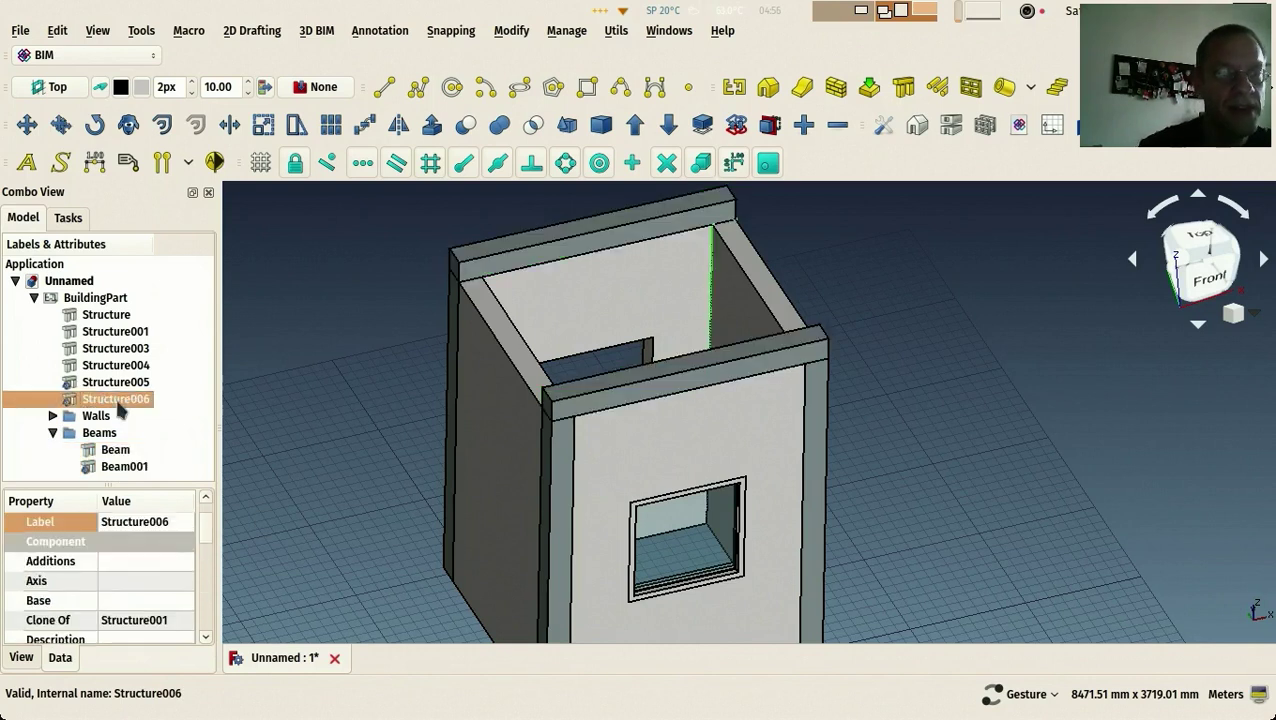
left_click(100, 316, "shift")
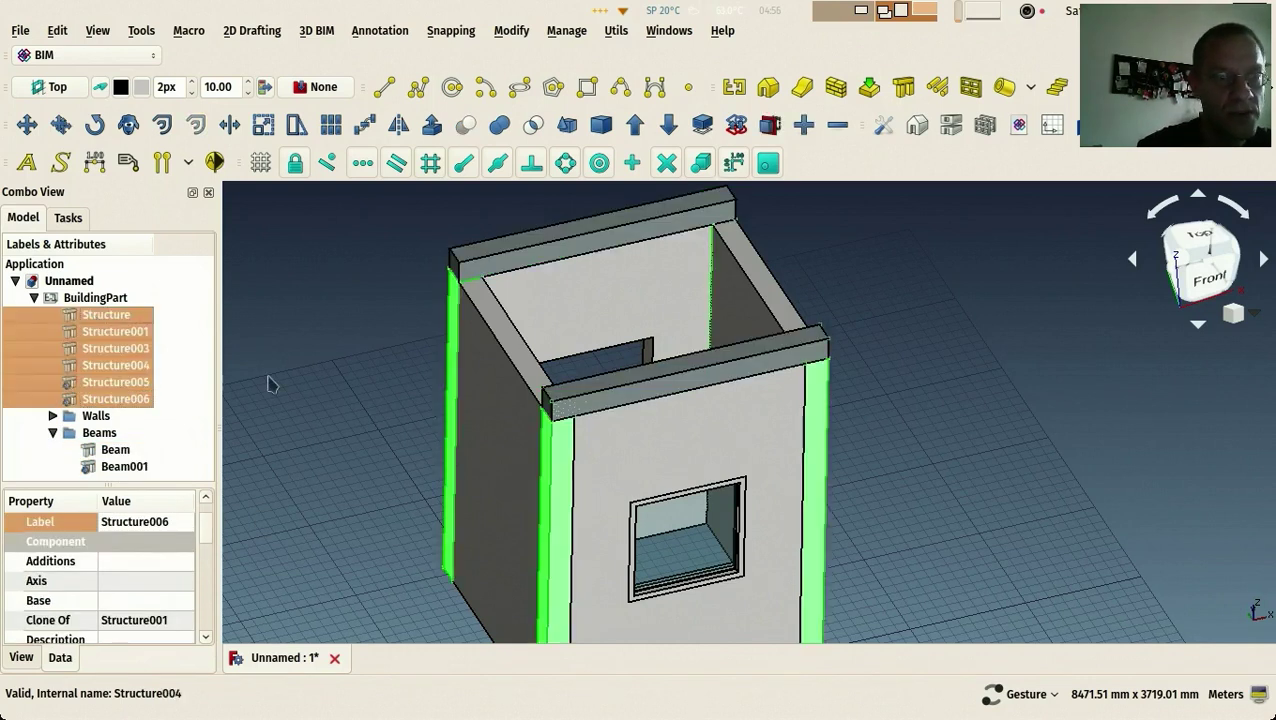
left_click_drag(520, 452, 582, 454)
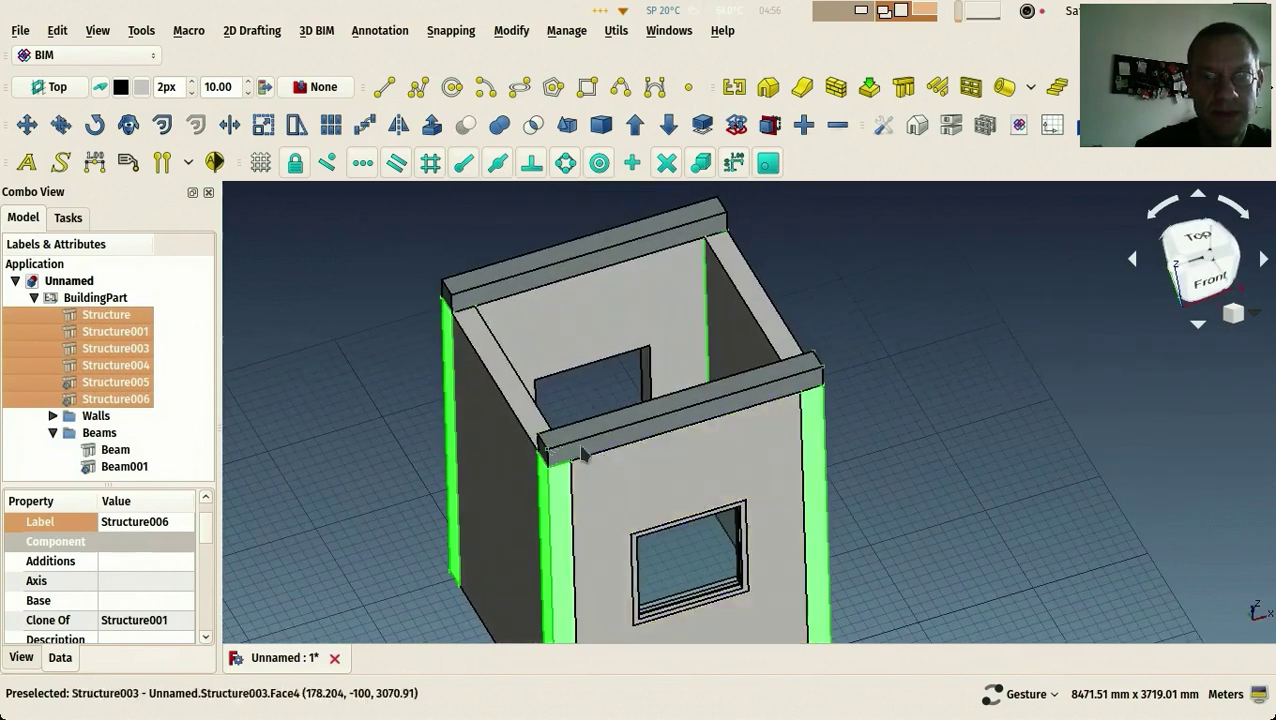
left_click(365, 332)
left_click(110, 316)
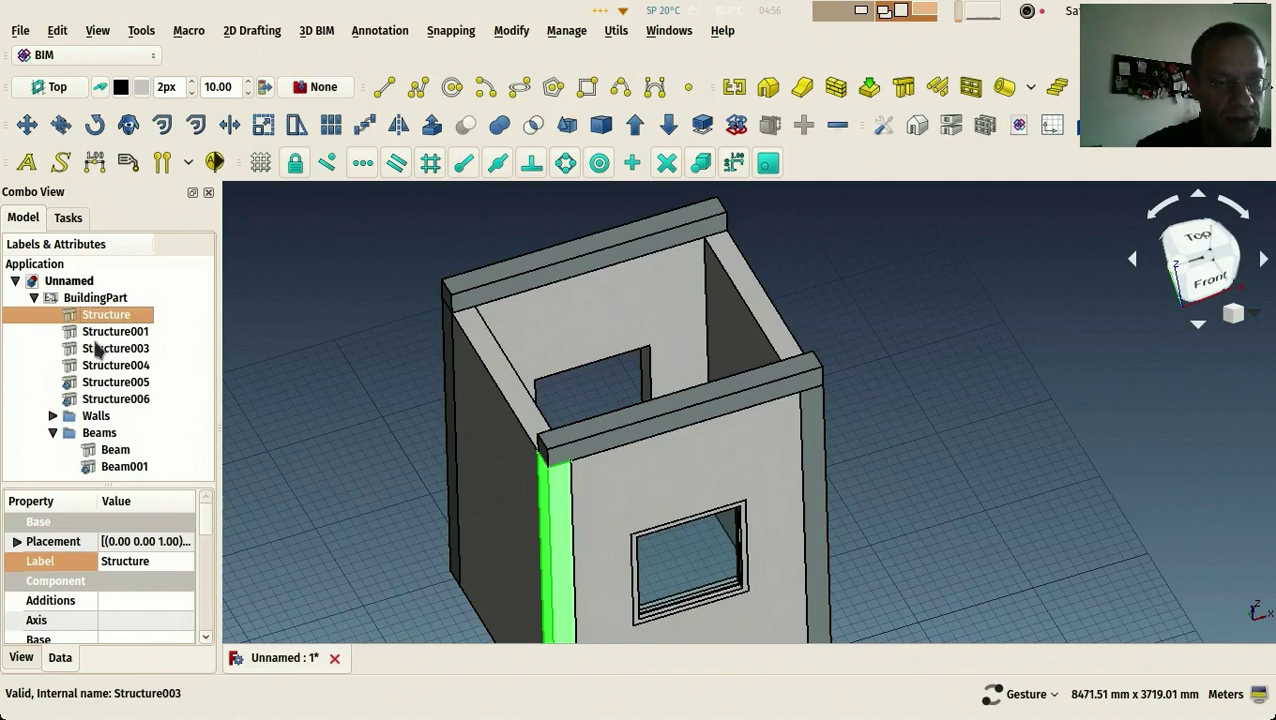
Delete Structure003 and Structure004, confirming despite the linked Beam001
left_click(110, 366)
left_click(112, 349, "ctrl")
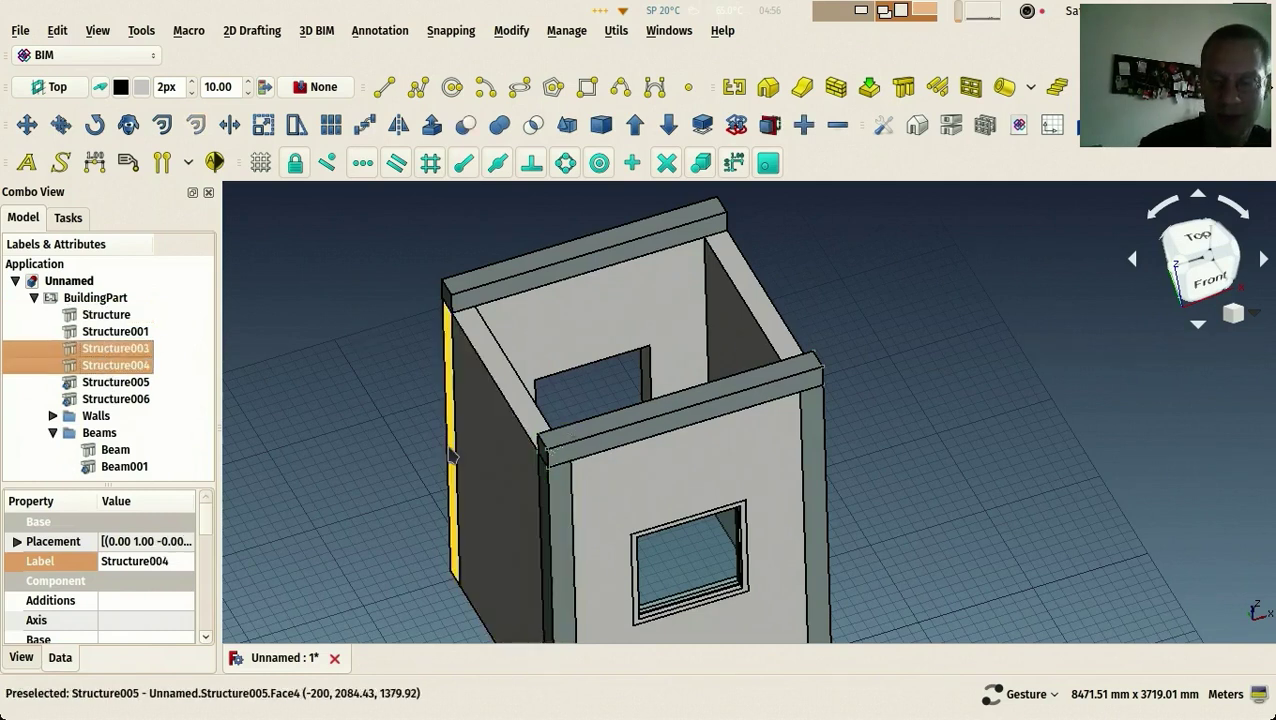
key("Delete")
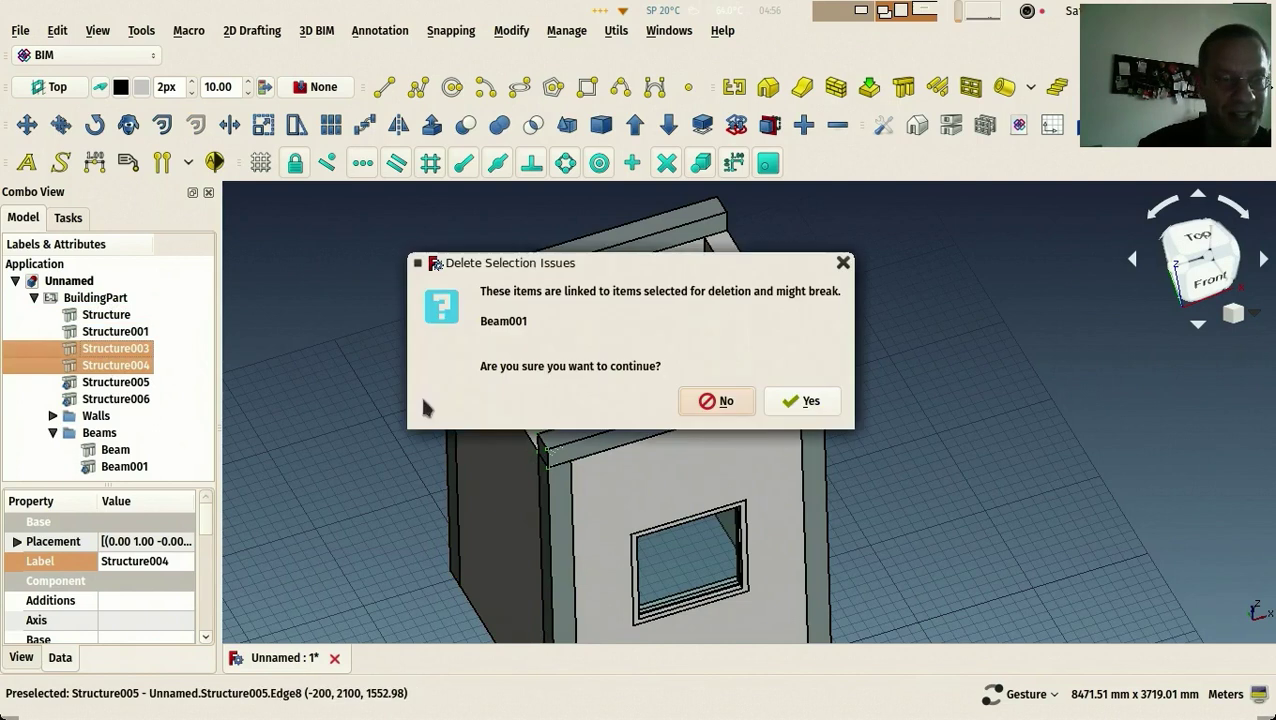
left_click(805, 402)
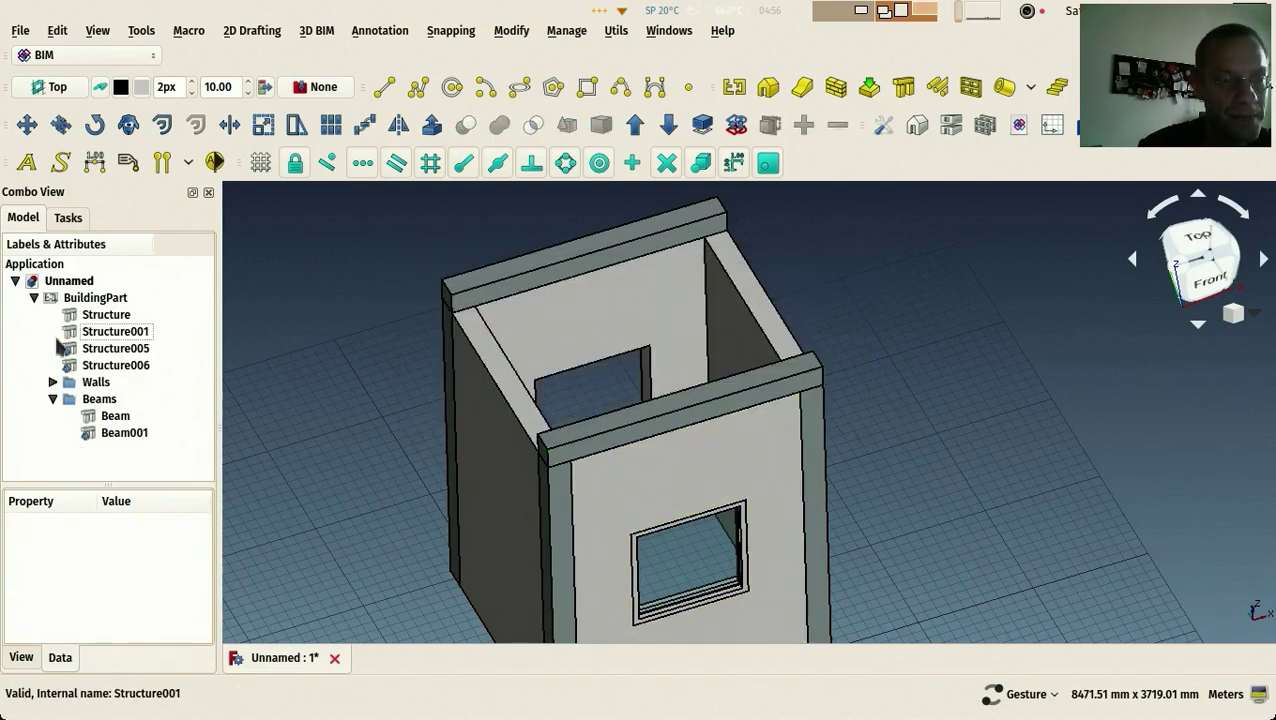
left_click(110, 366)
left_click(104, 350, "ctrl")
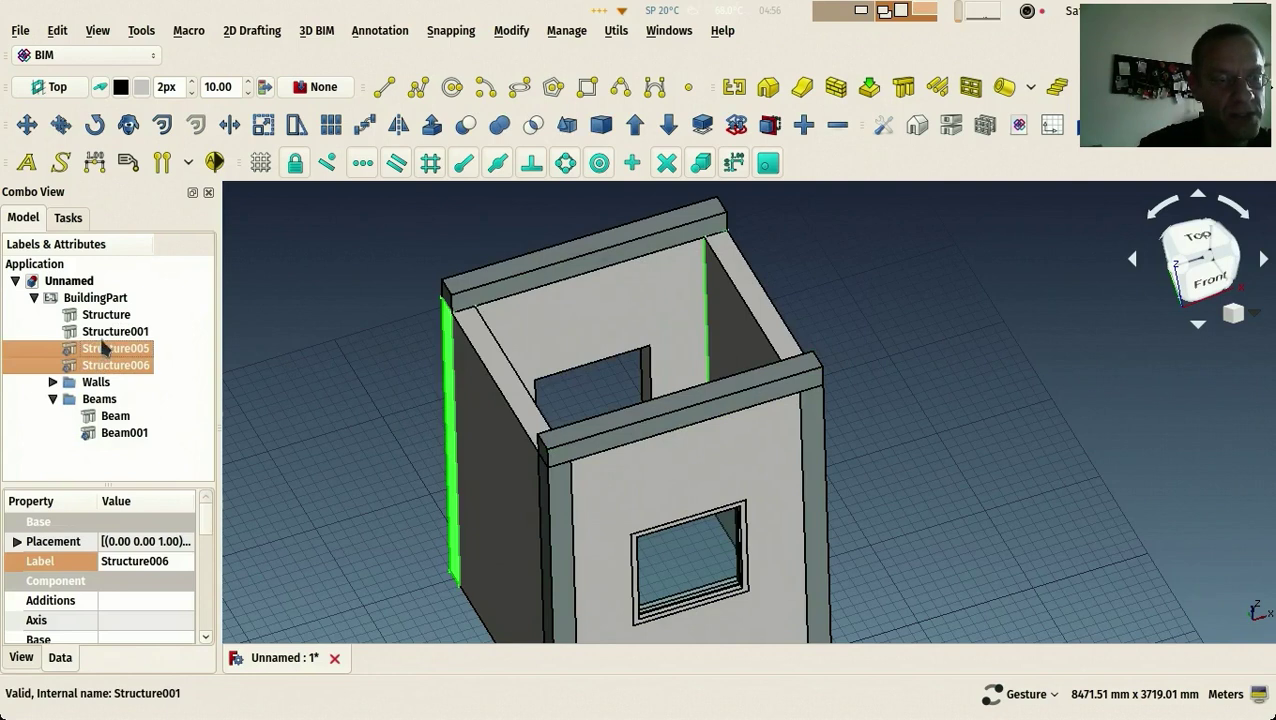
Relabel the four remaining structures as Column
left_click(104, 334, "ctrl")
left_click(100, 316, "ctrl")
left_click_drag(342, 347, 96, 541)
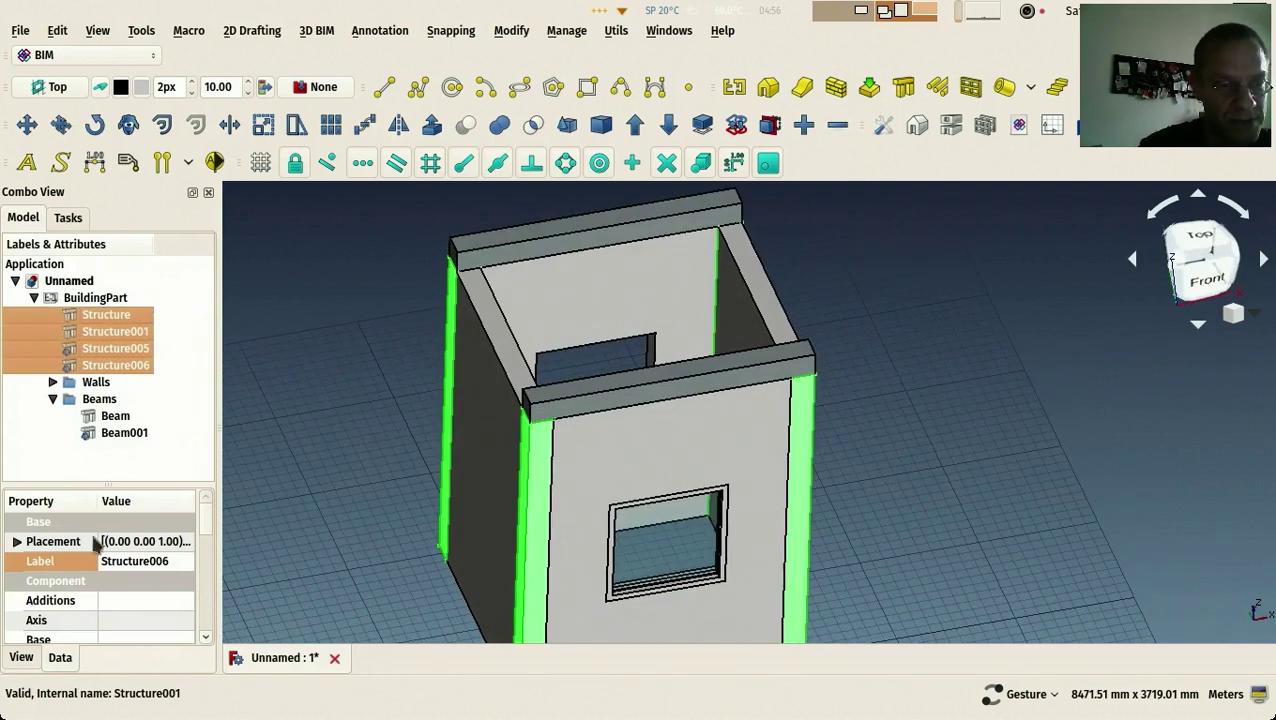
left_click(180, 565)
type("C")
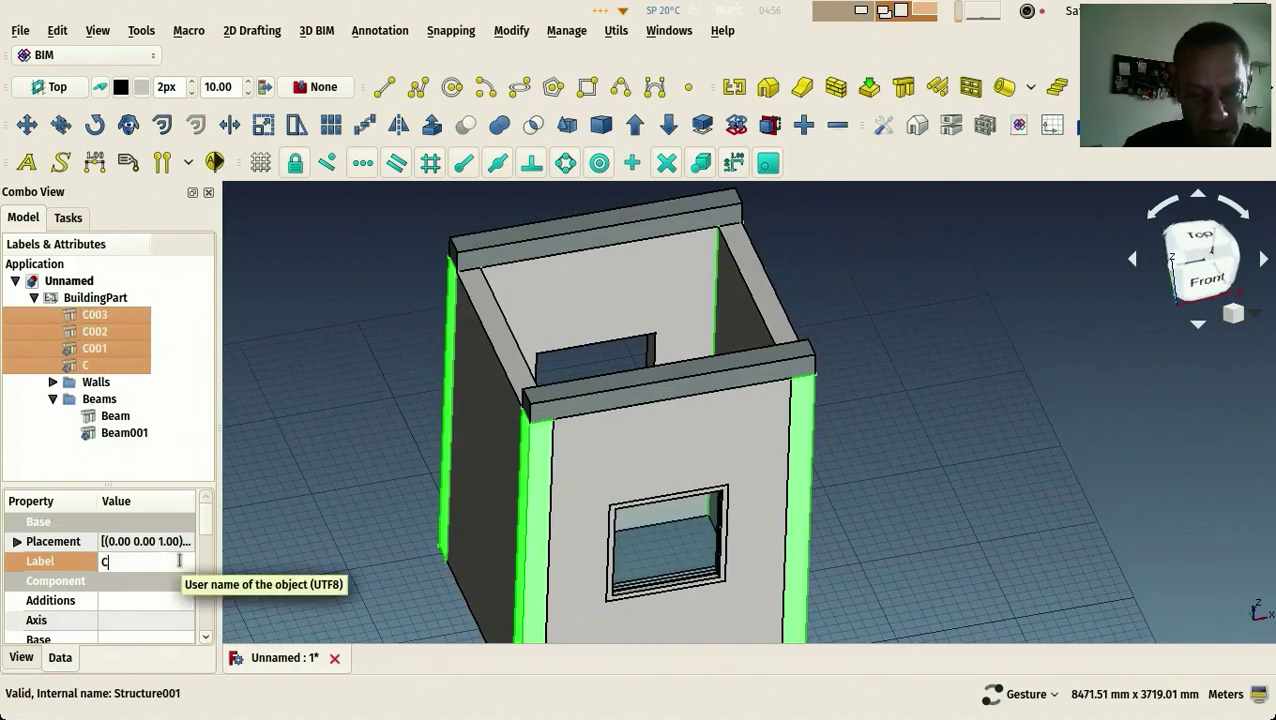
type("olumn")
key("Return")
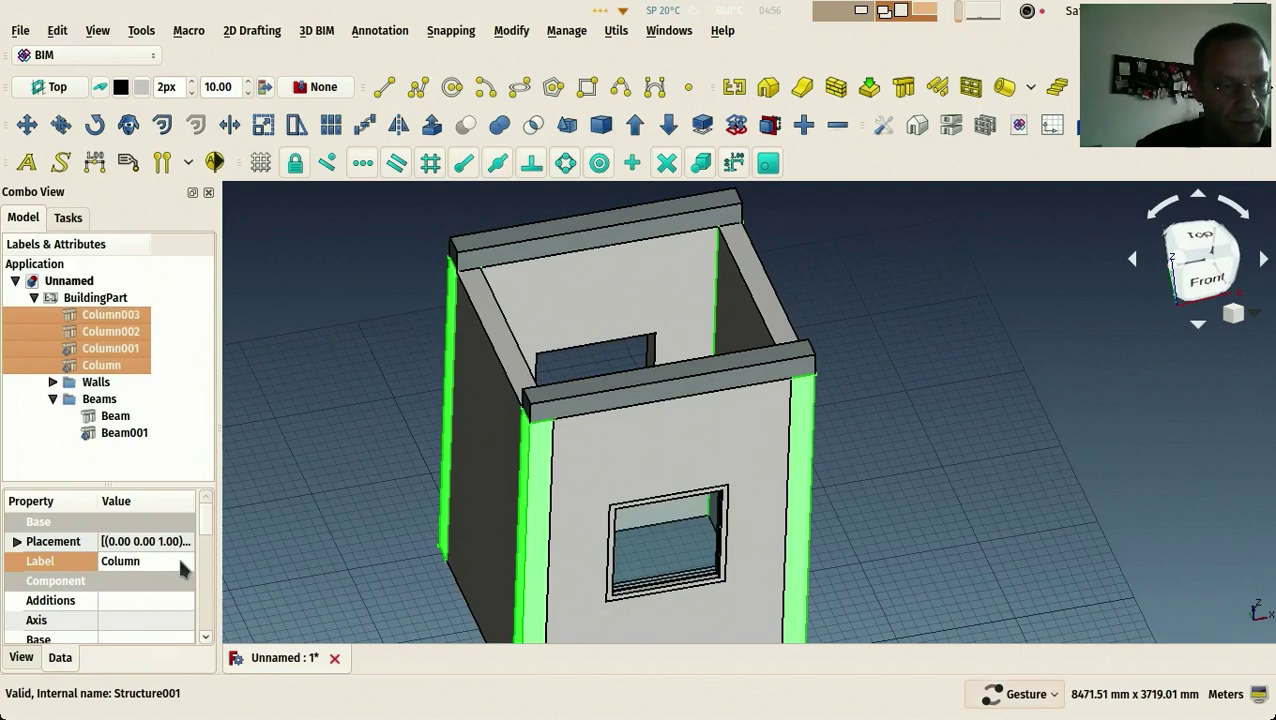
Create a new empty group and name it Columns
scroll(213, 560, "down", 1)
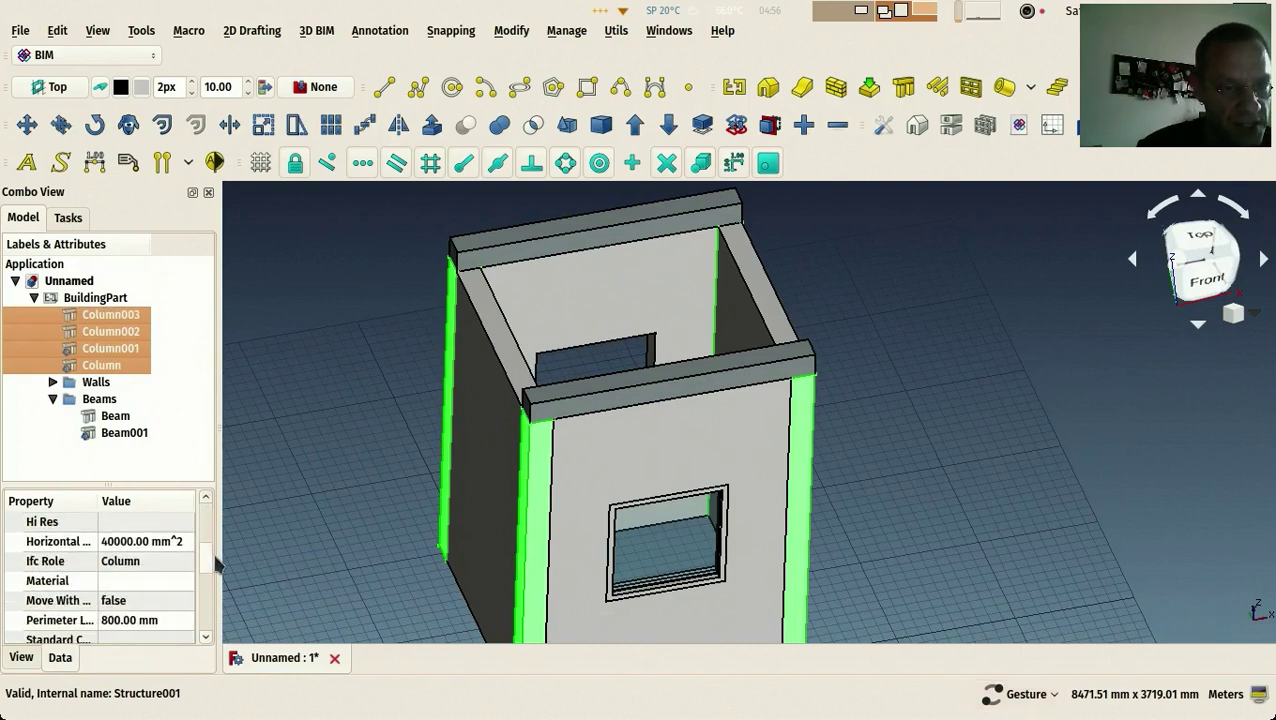
left_click(396, 497)
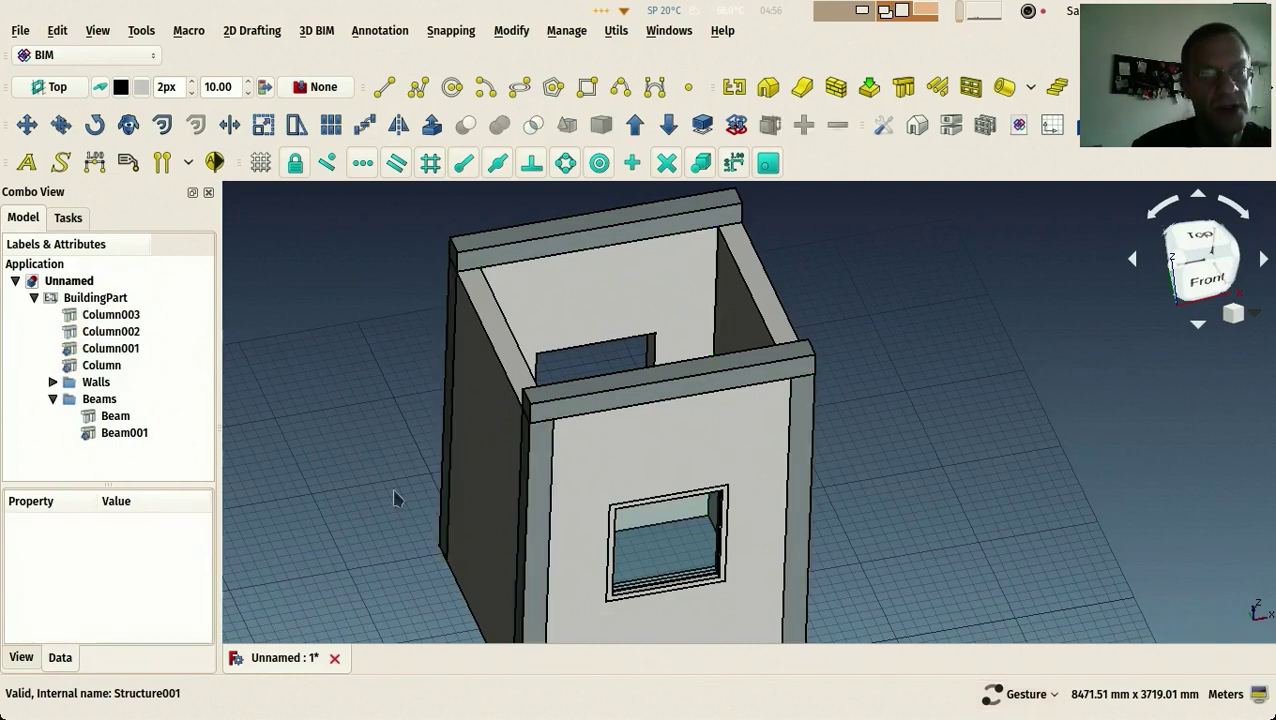
right_click(57, 280)
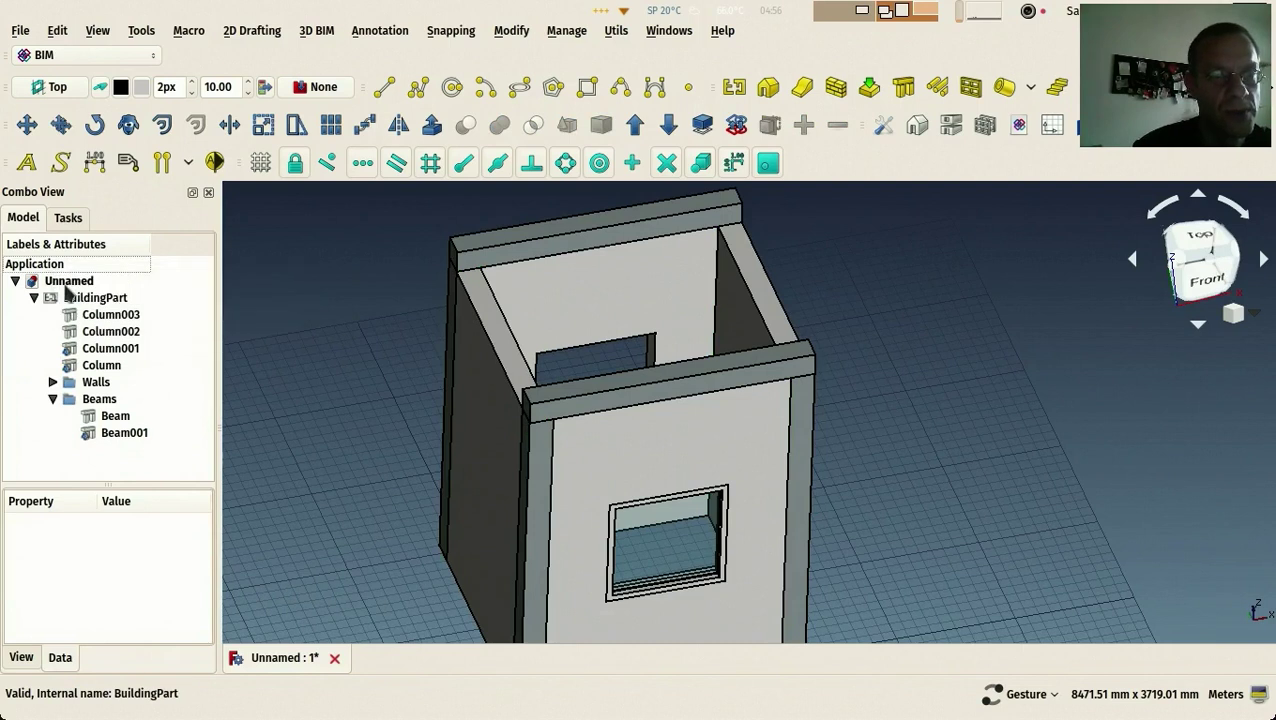
right_click(66, 288)
left_click(108, 400)
double_click(86, 450)
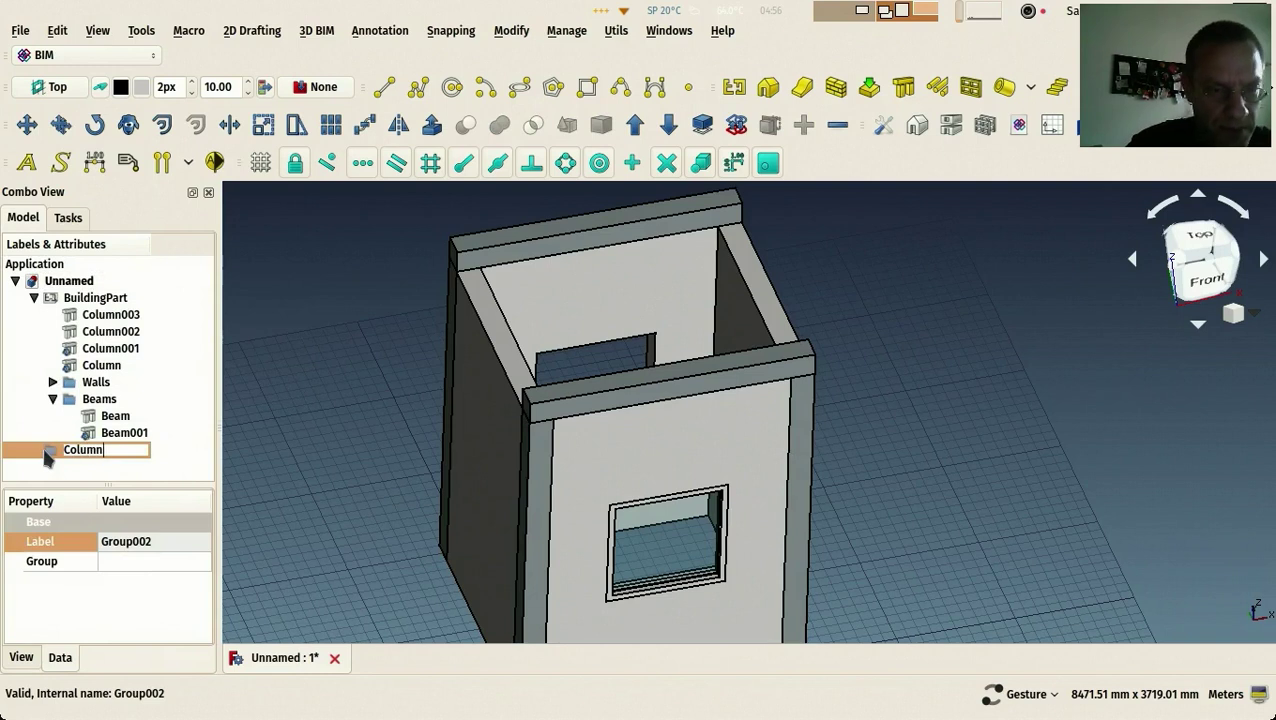
key("Return")
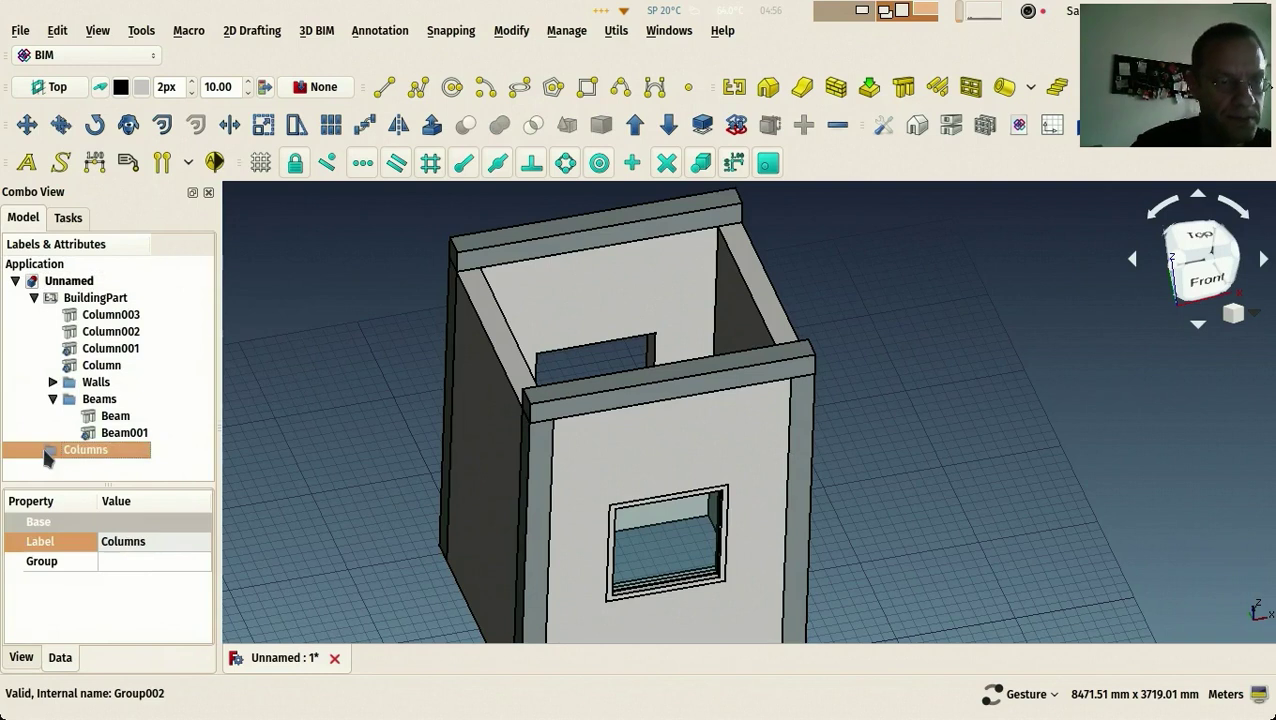
Move the four columns into the Columns group and nest it under BuildingPart
left_click(101, 365)
left_click(100, 315, "shift")
left_click_drag(104, 366, 88, 460)
left_click_drag(52, 349, 90, 298)
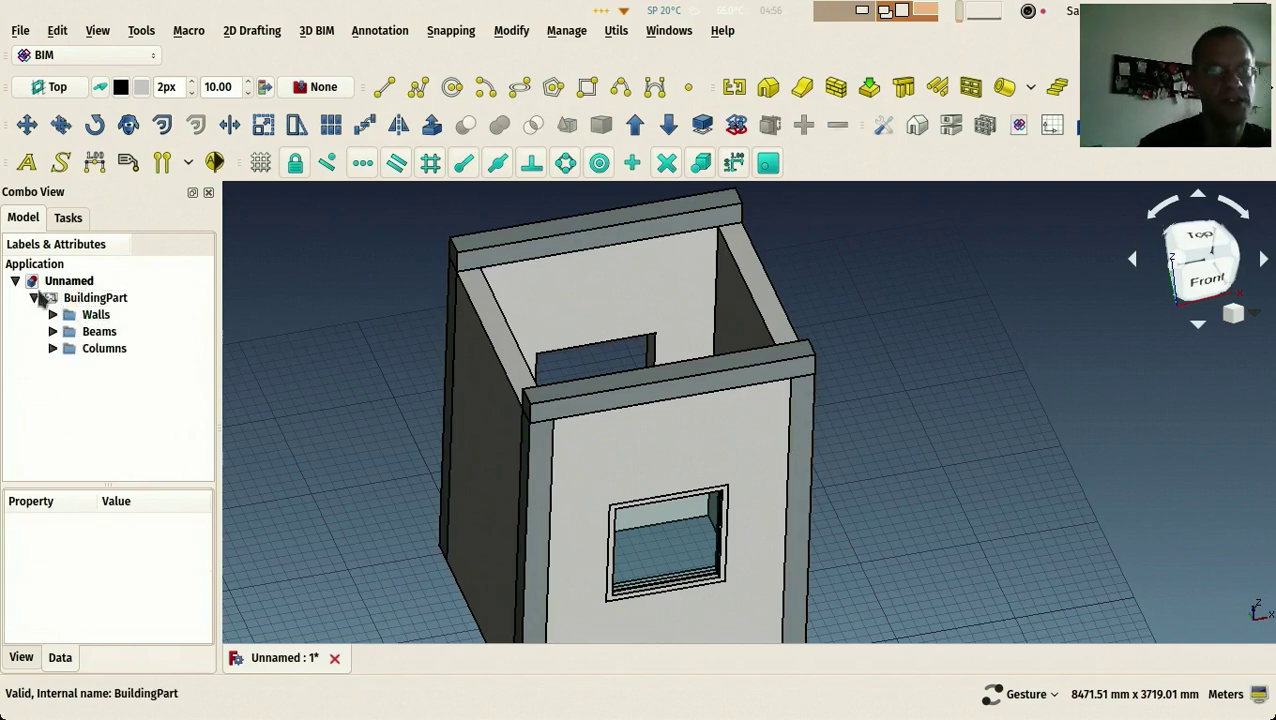
left_click(86, 299)
scroll(348, 416, "down", 2)
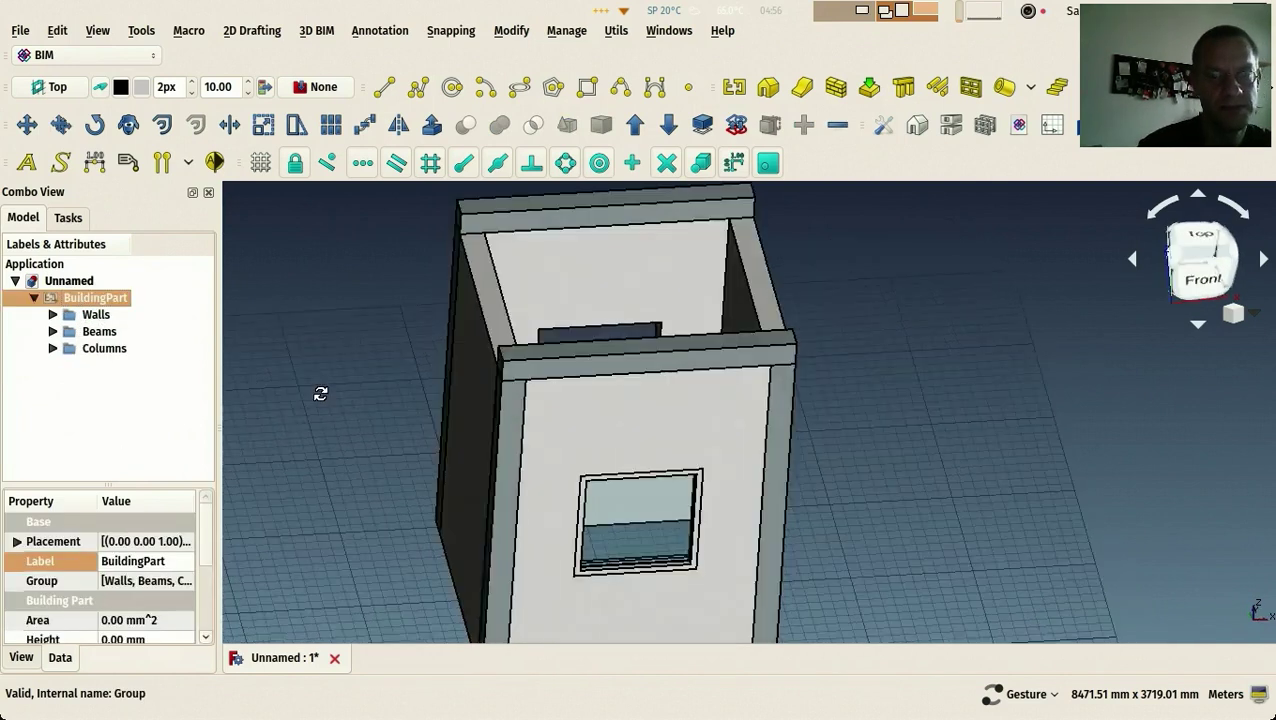
left_click_drag(336, 415, 299, 279)
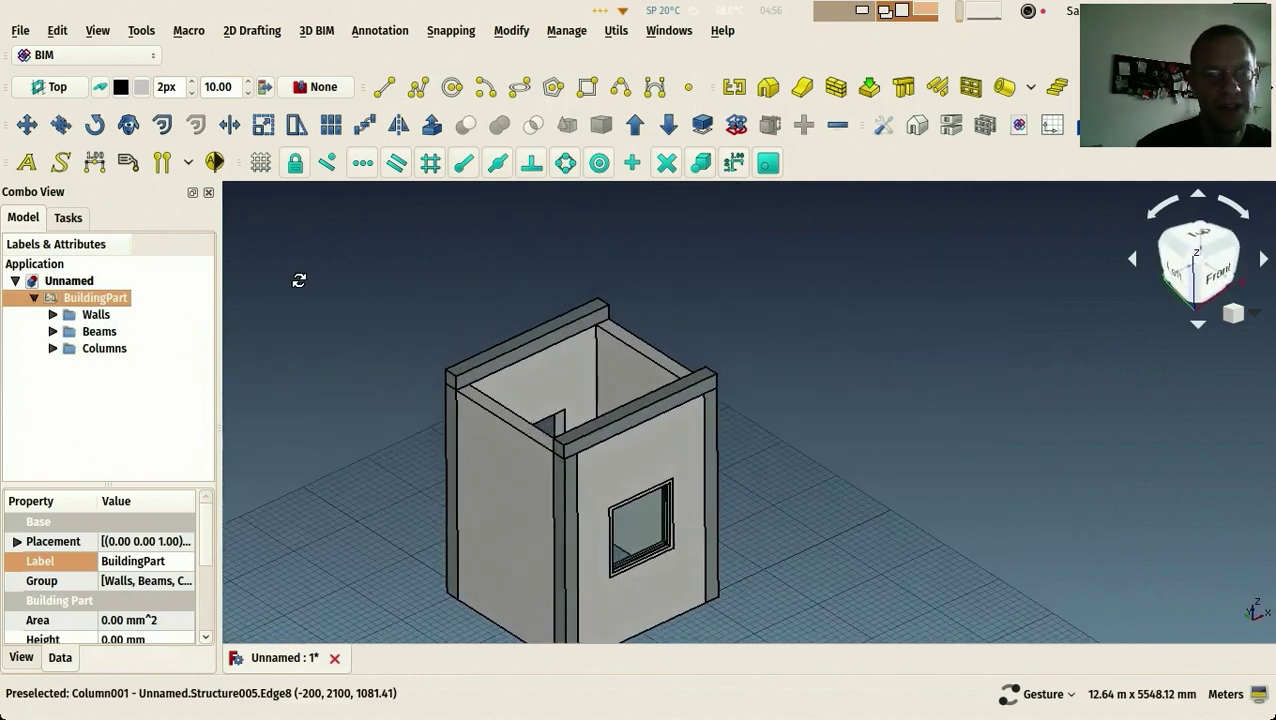
Rename BuildingPart to 'Ground floor' and collapse it in the tree
right_click(91, 302)
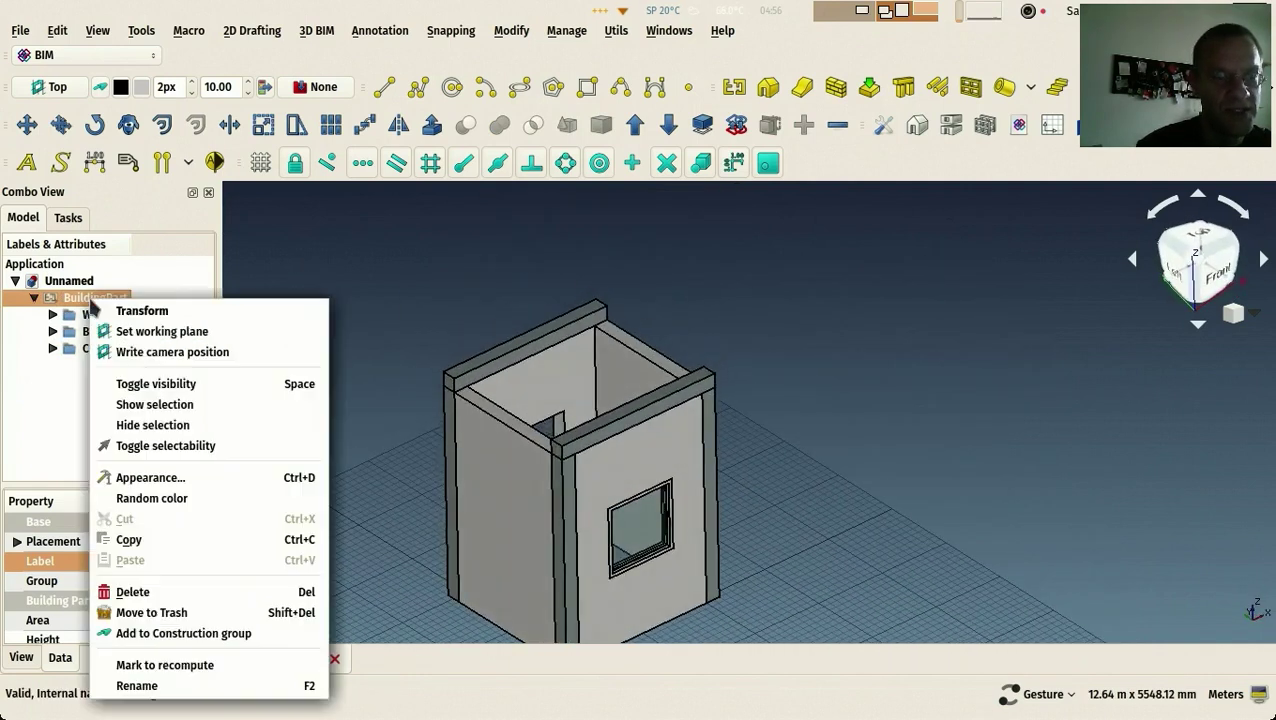
left_click(209, 685)
type("Ground fl")
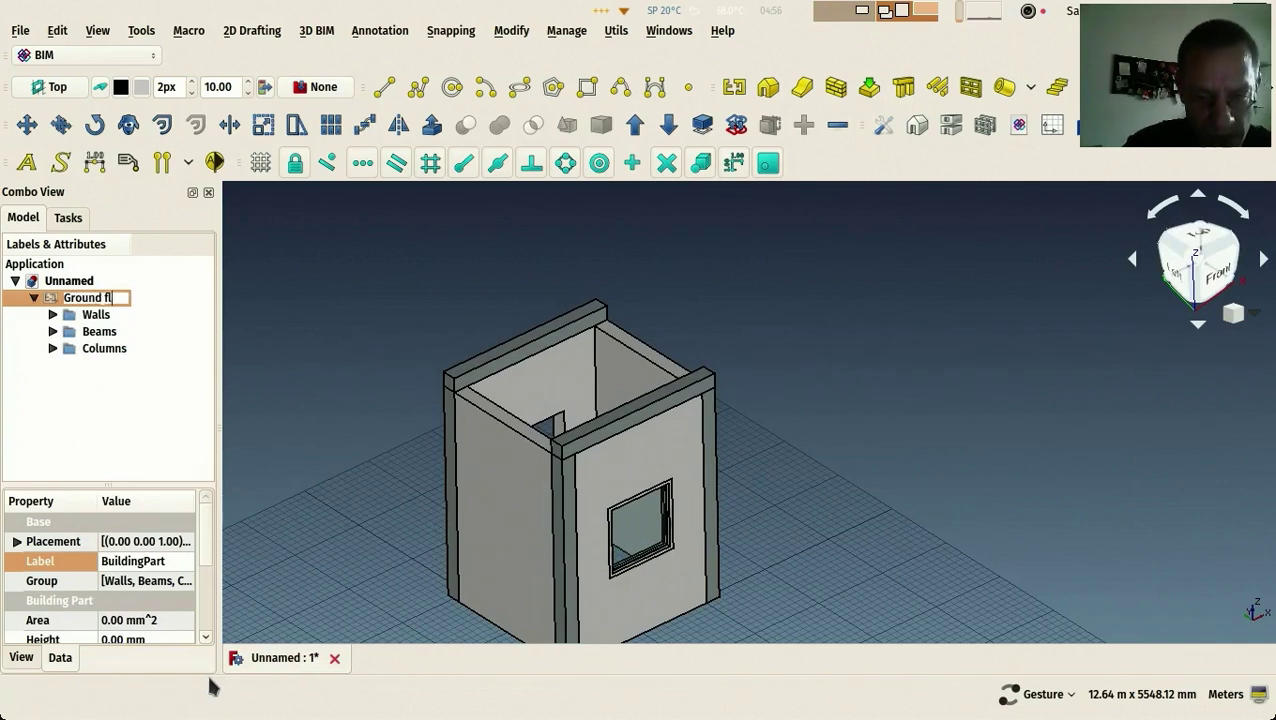
key("Return")
left_click(345, 460)
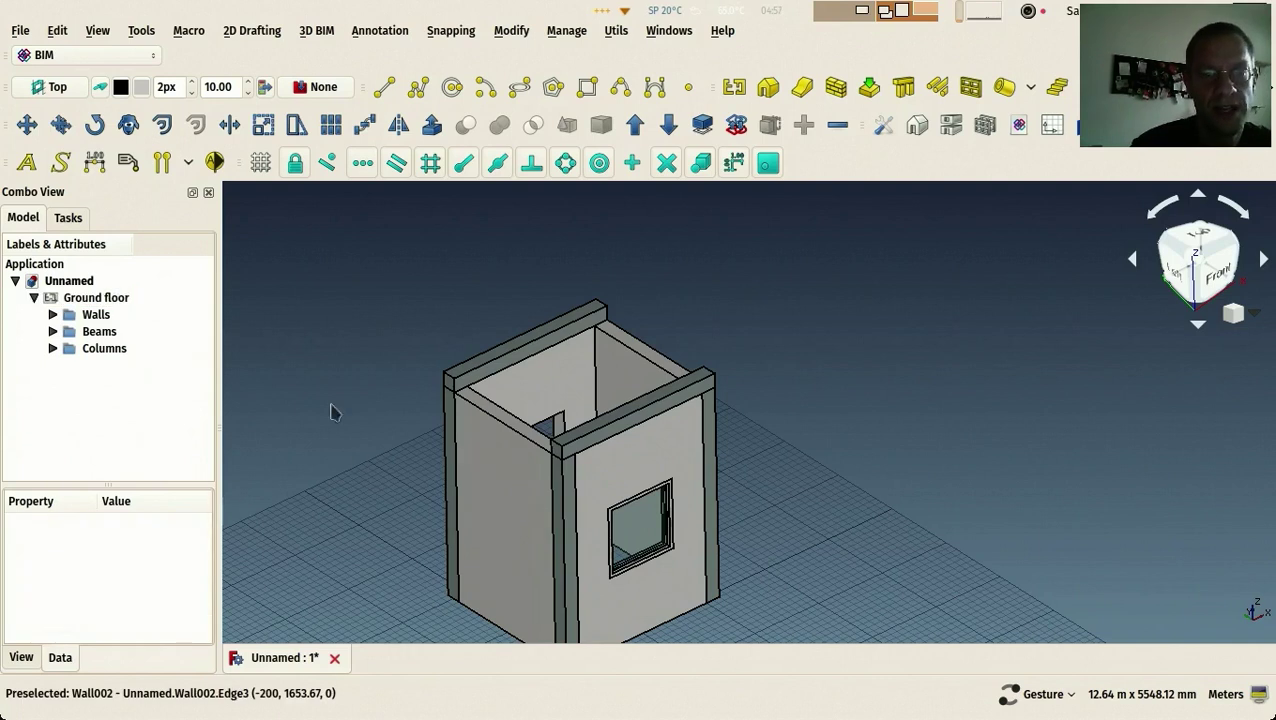
left_click_drag(335, 390, 336, 365)
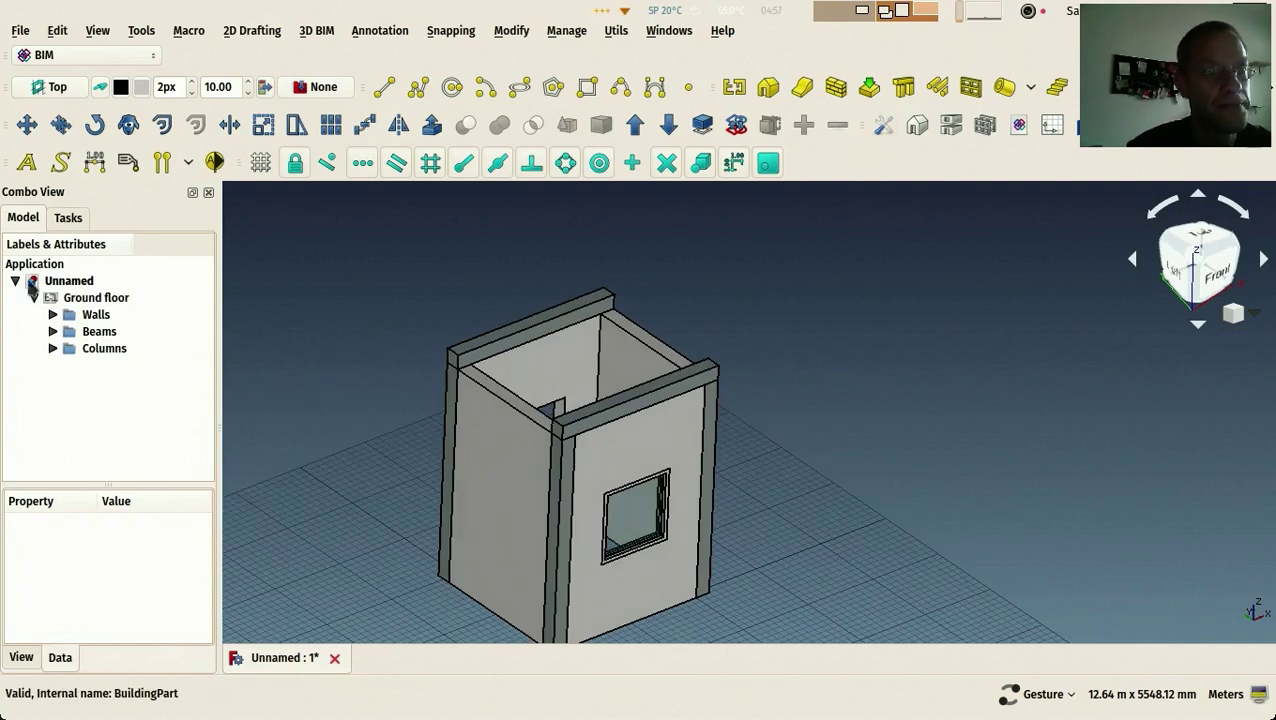
left_click(35, 299)
left_click_drag(450, 313, 437, 311)
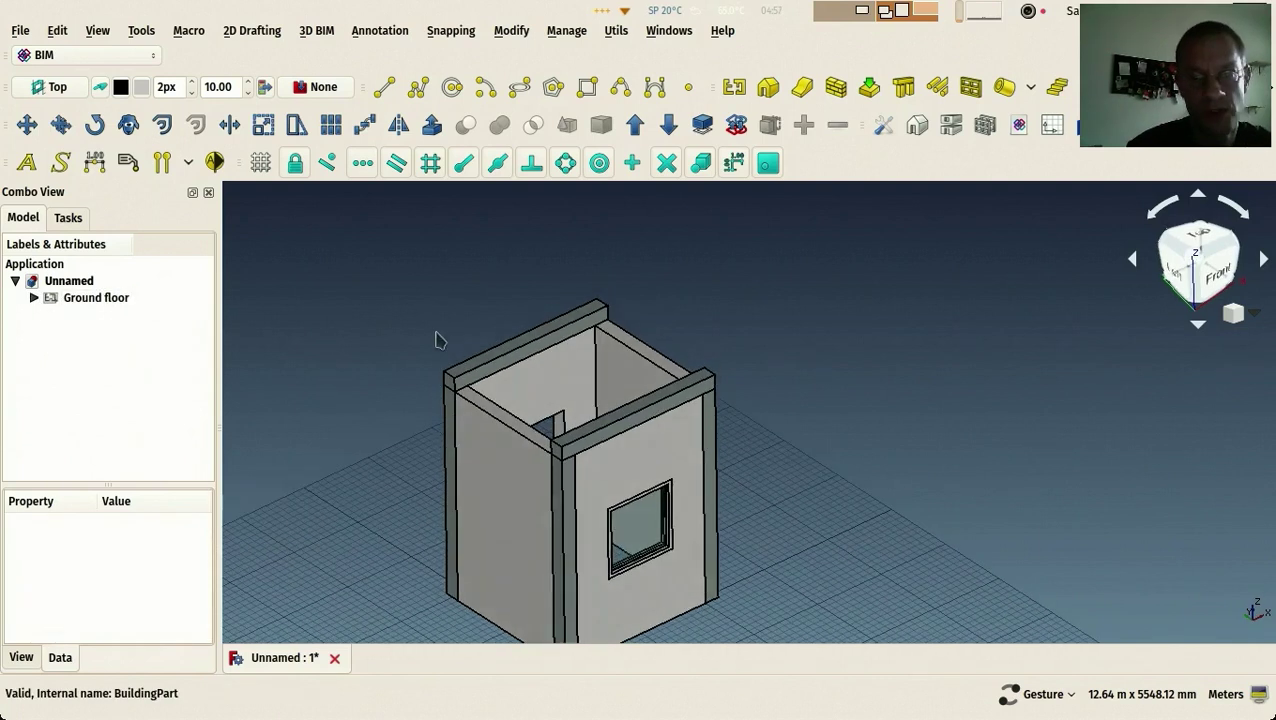
scroll(446, 338, "up", 2)
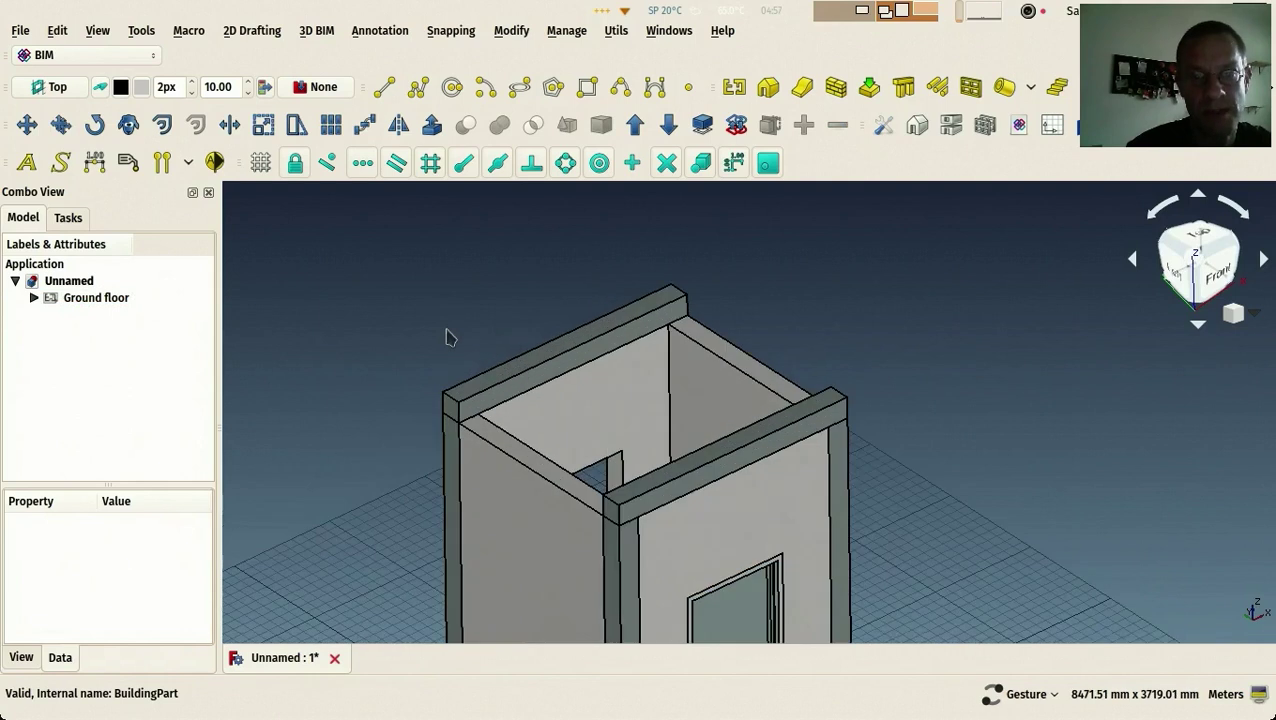
Align the working plane to Beam001, then orbit to look down into the tower
left_click(500, 380)
left_click(55, 88)
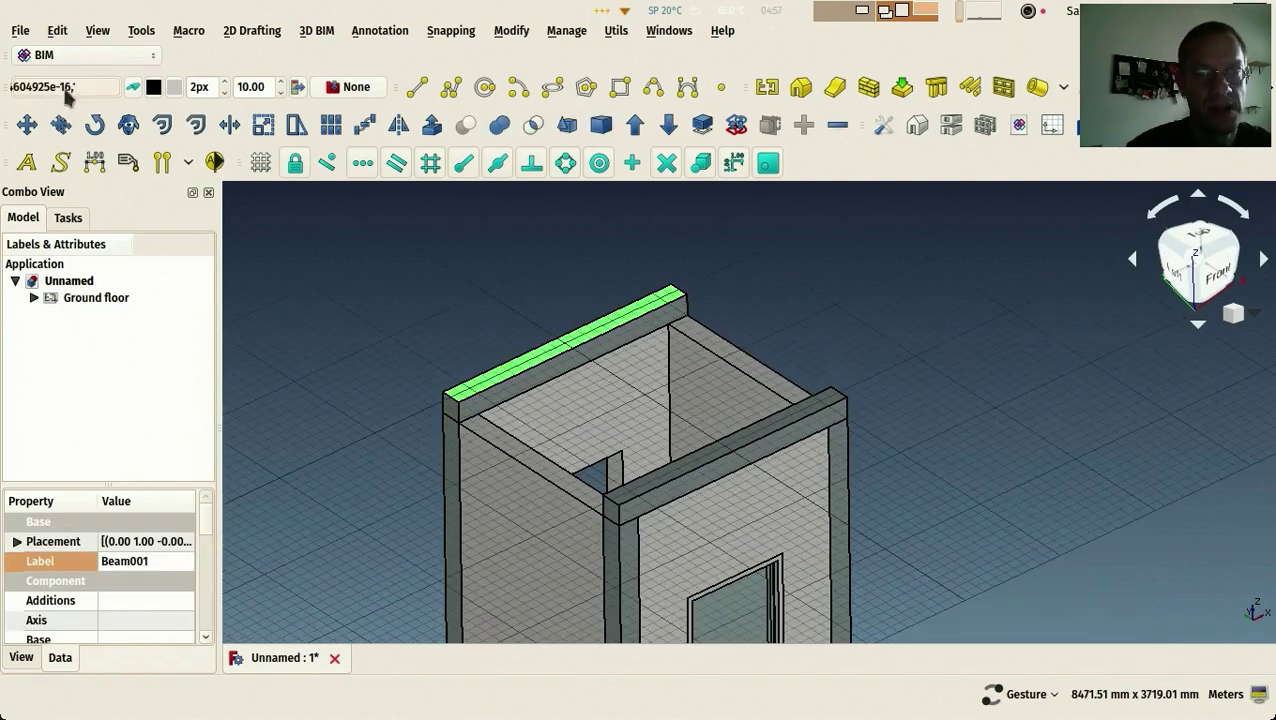
left_click_drag(400, 330, 436, 336)
left_click_drag(578, 421, 430, 396)
left_click(760, 272)
mouse_move(783, 369)
left_mouse_down()
mouse_move(769, 333)
mouse_move(783, 344)
left_mouse_up()
scroll(629, 427, "up", 3)
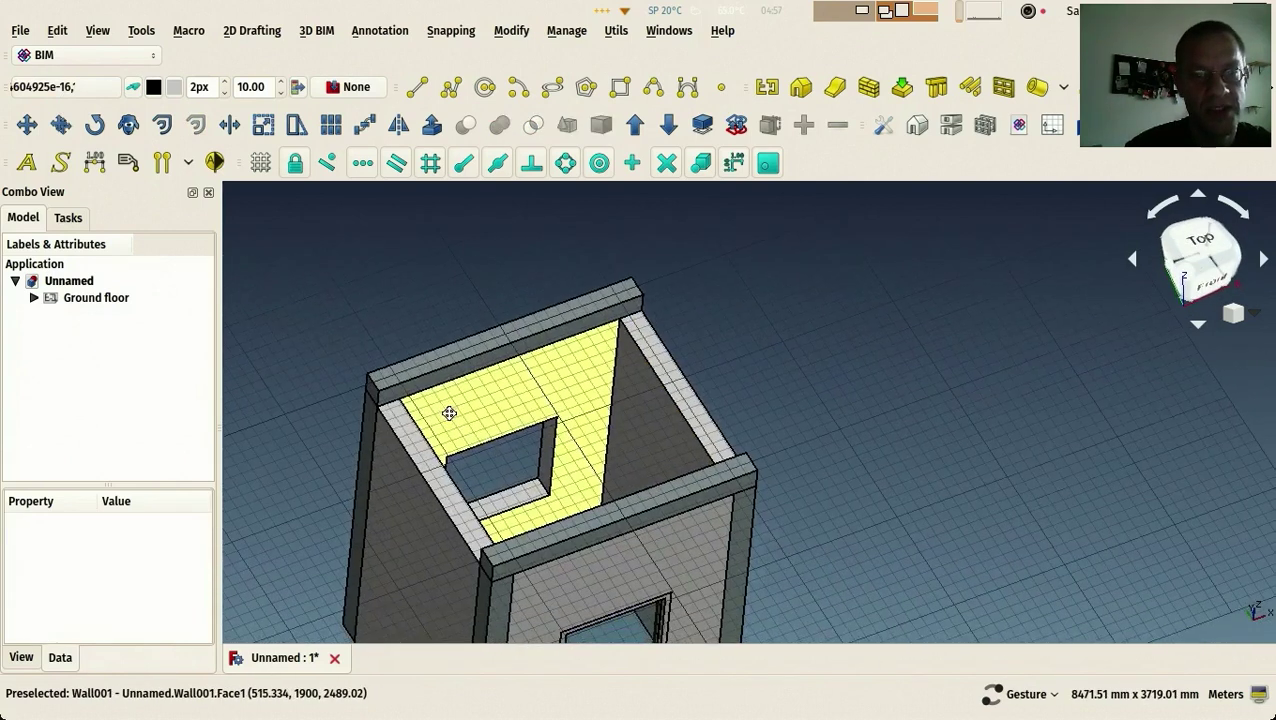
left_click_drag(449, 413, 365, 299)
Set the right inner wall's Height to 3200 mm
left_click(420, 527)
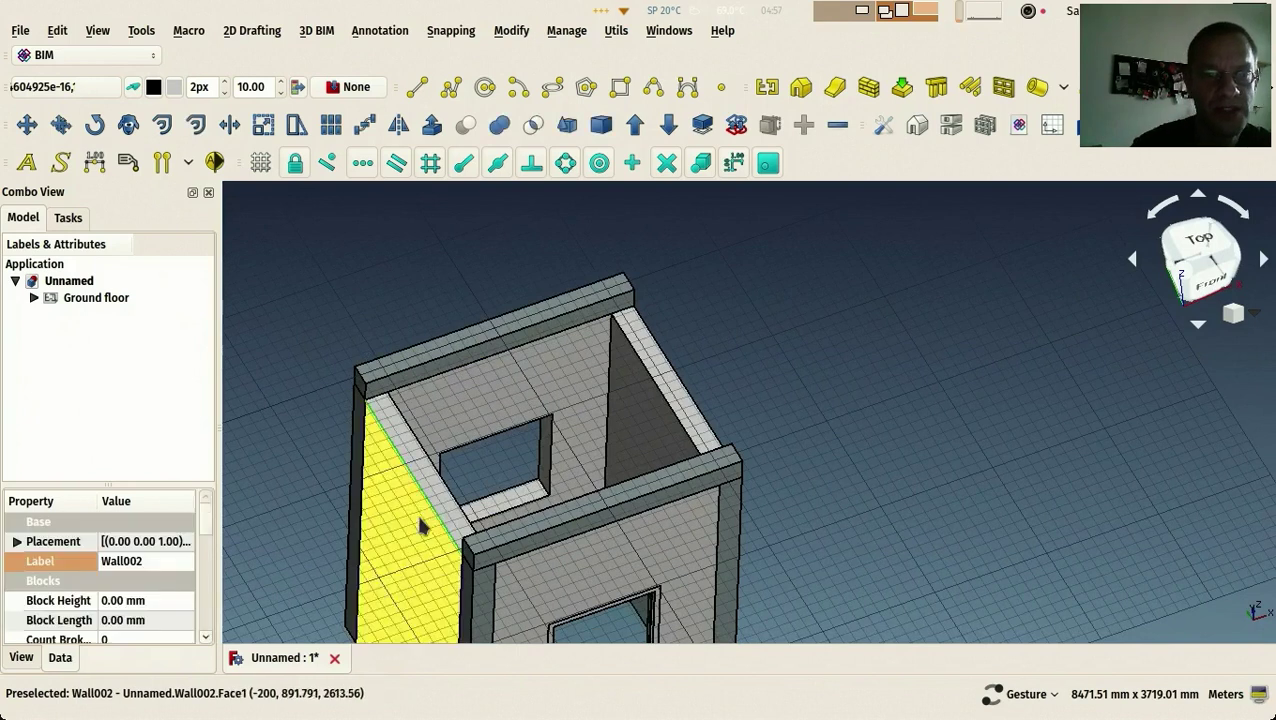
left_click(614, 414)
left_click_drag(209, 519, 224, 606)
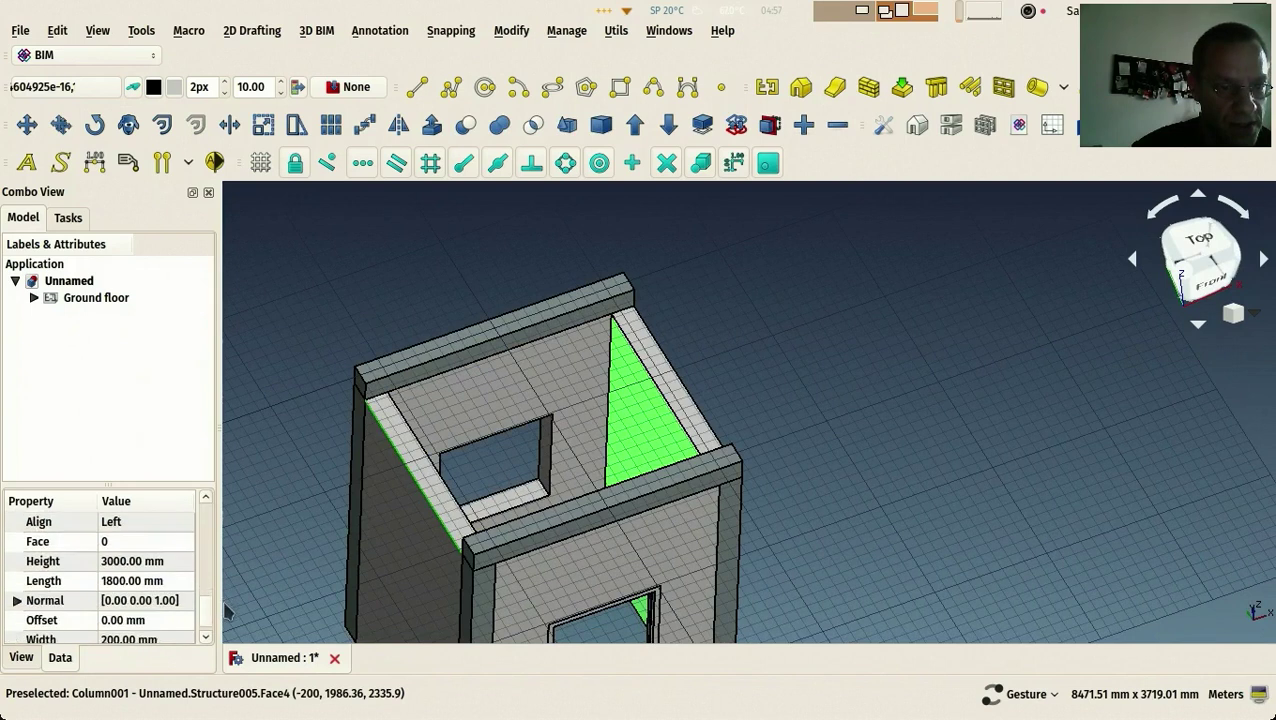
left_click(113, 562)
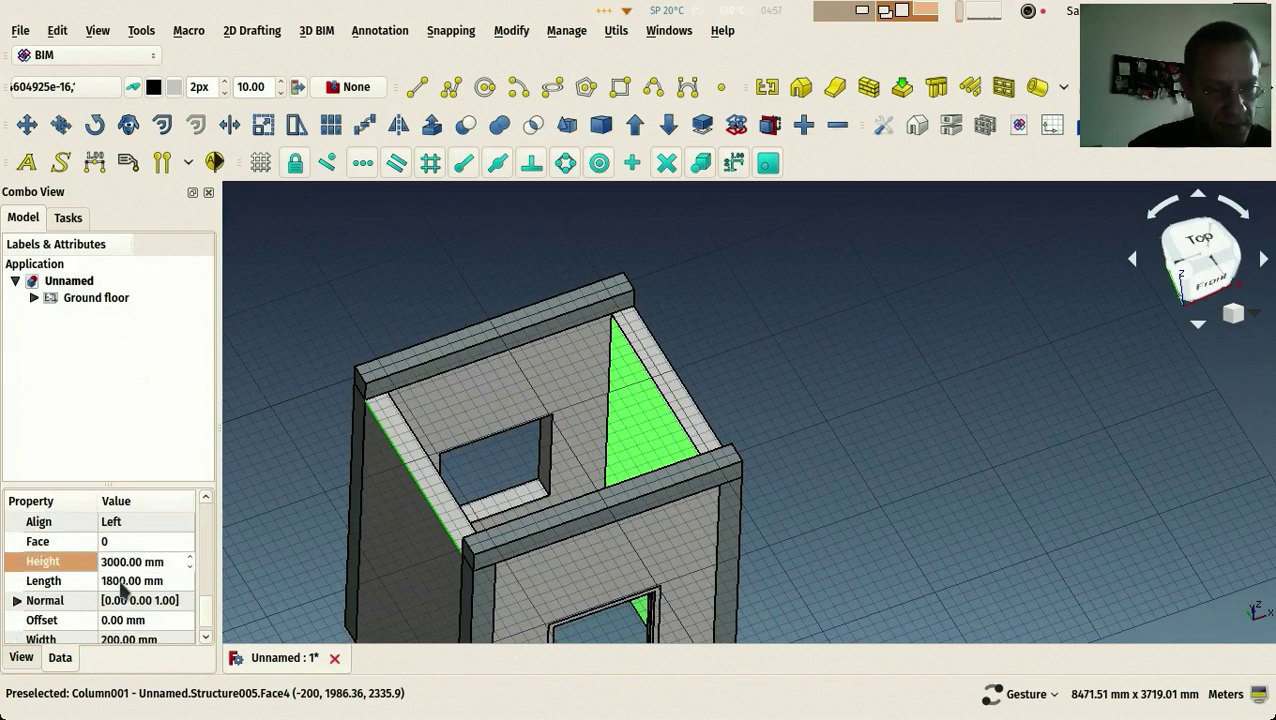
type("3200")
key("Return")
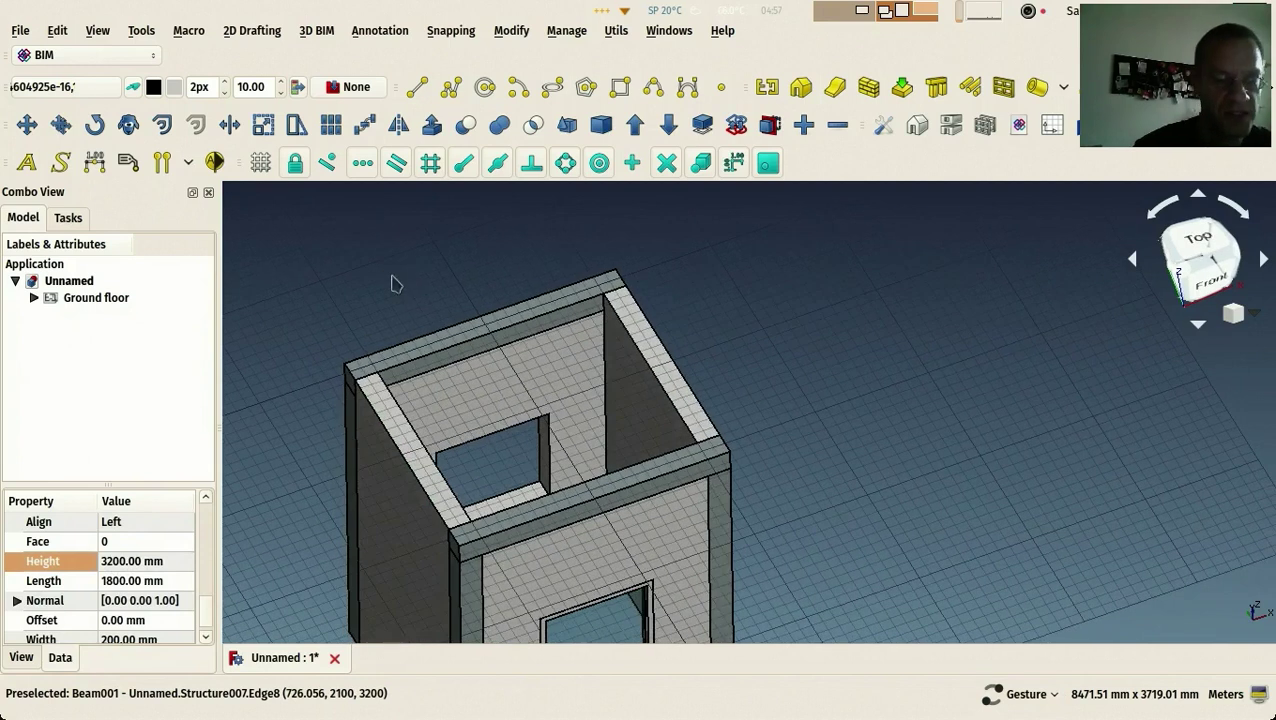
right_click_drag(379, 308, 463, 309)
Save the document under the name 'test'
key("ctrl+s")
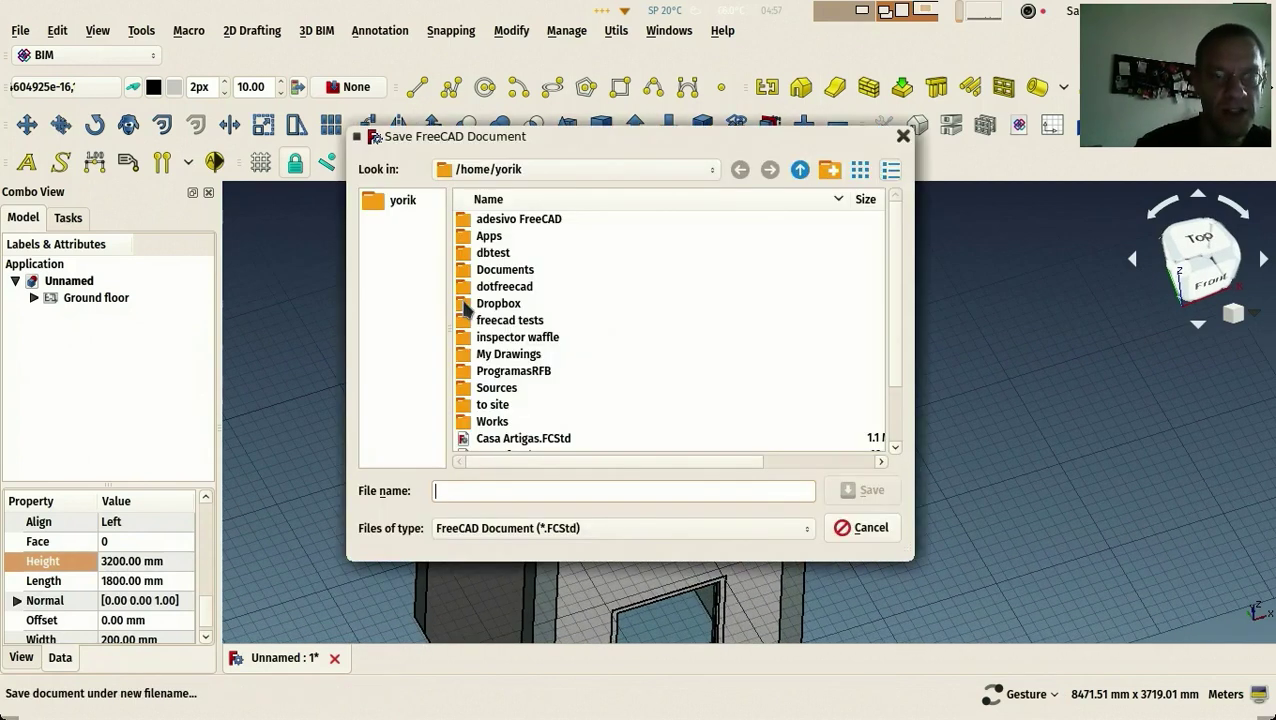
type("test")
key("Return")
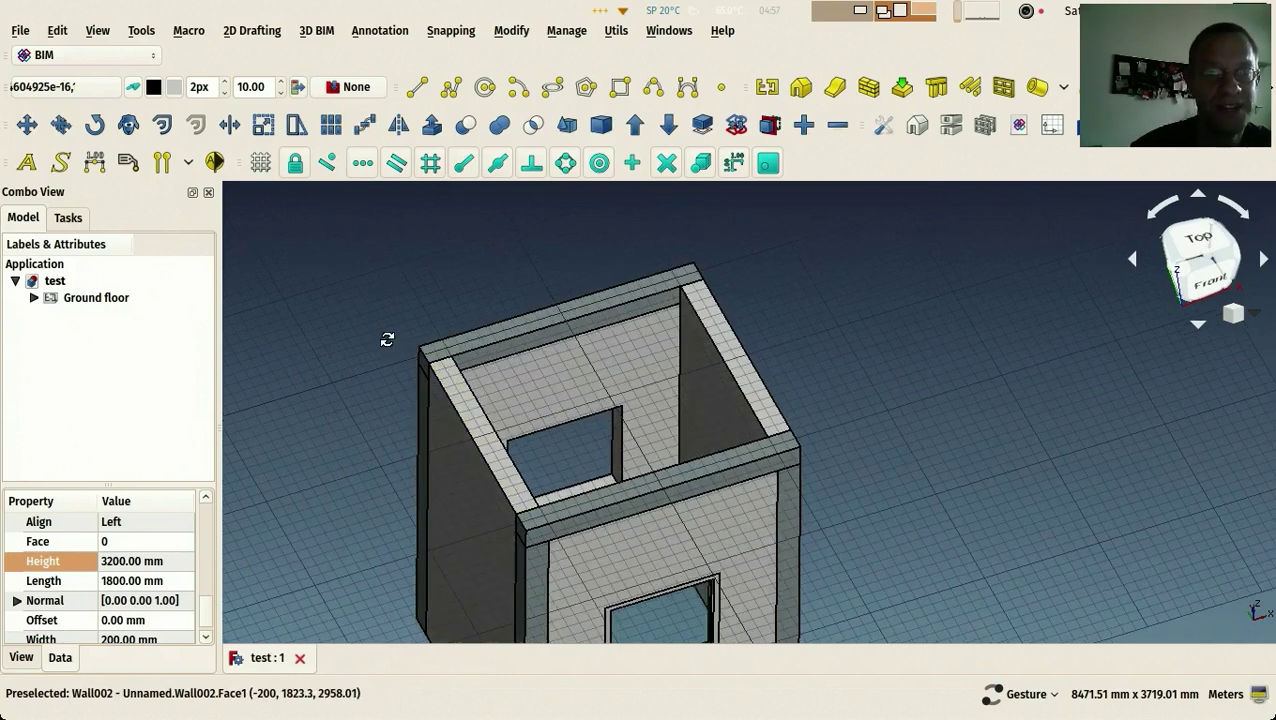
Draw a 2200 × 2400 mm rectangle between opposite wall-top corners
left_click_drag(485, 340, 466, 342)
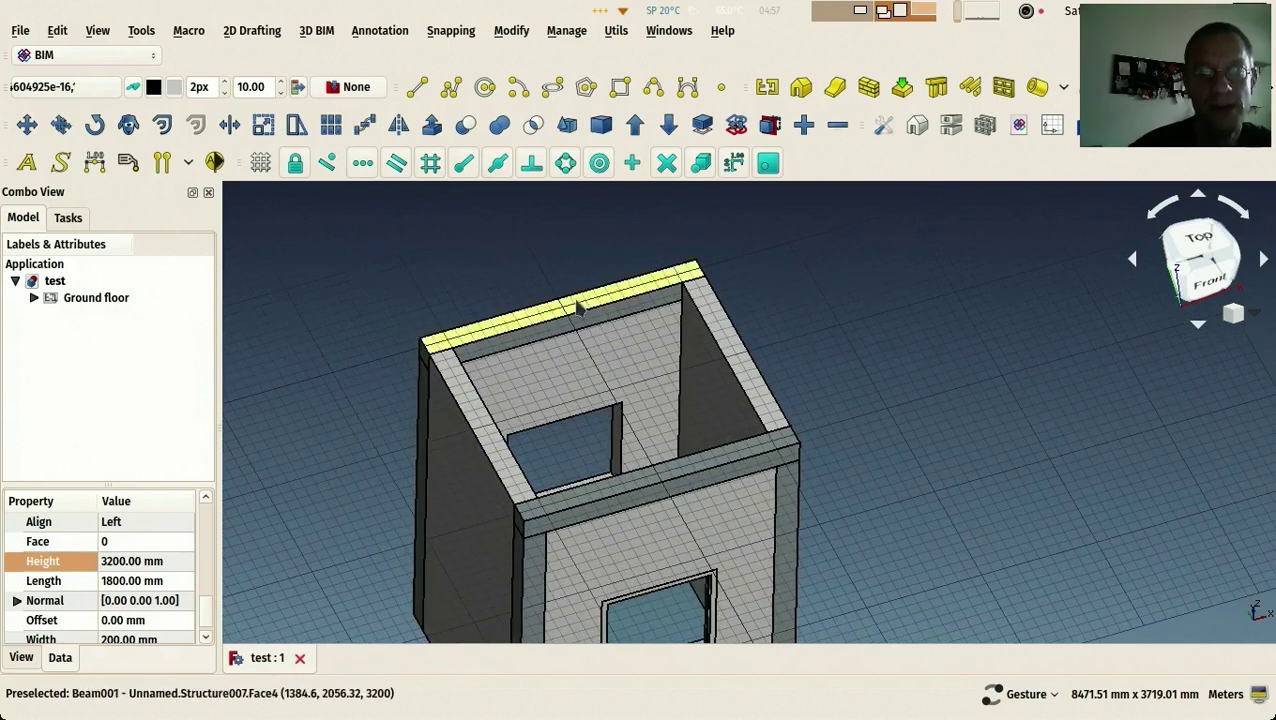
left_click_drag(455, 365, 338, 325)
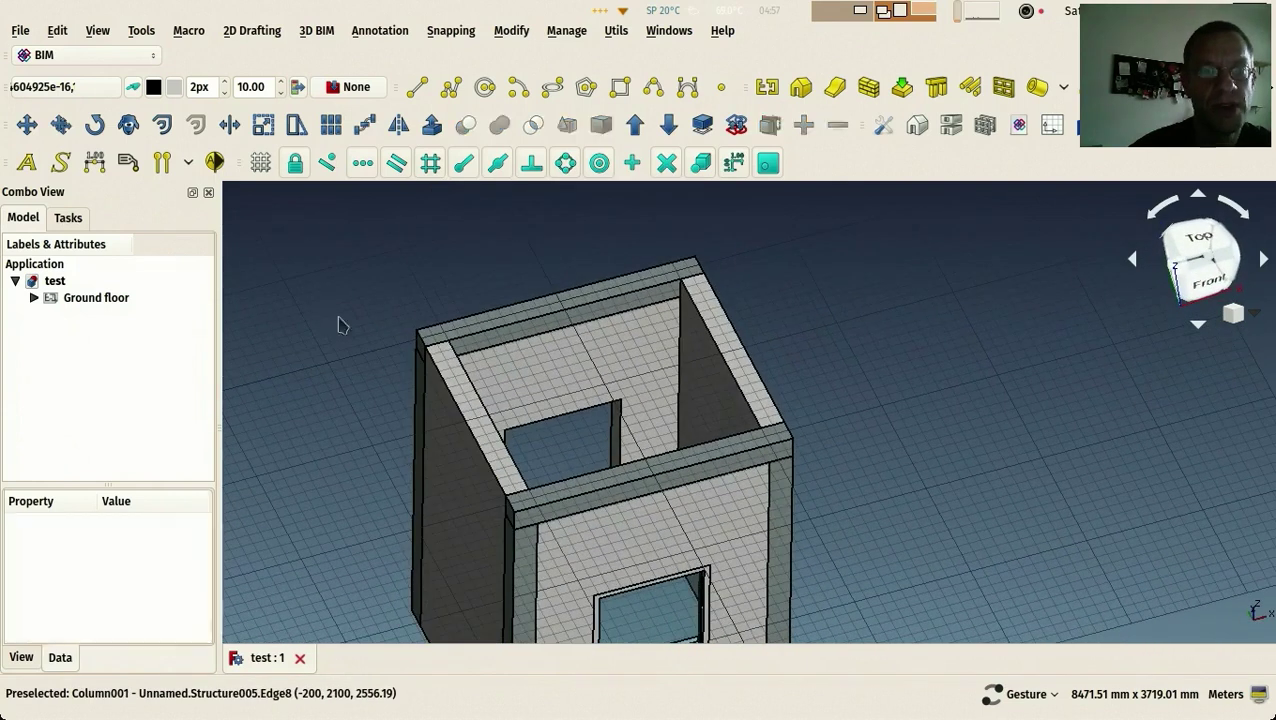
left_click(620, 90)
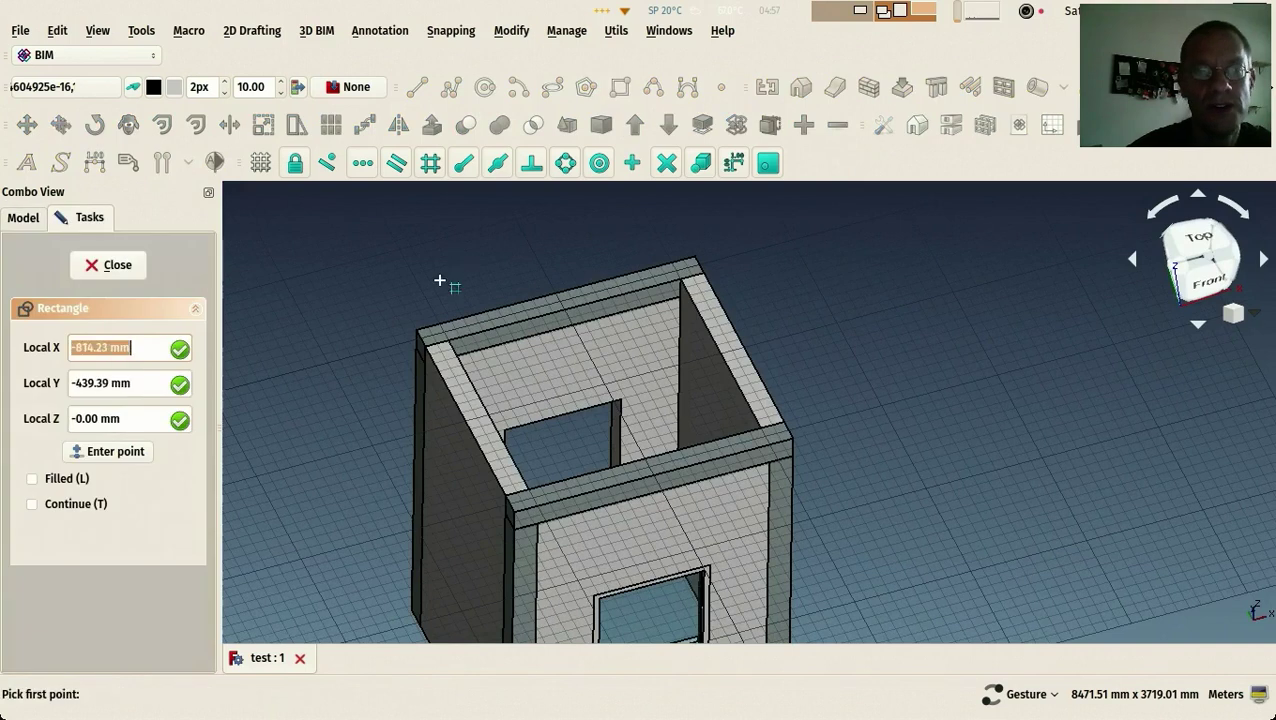
left_click(420, 328)
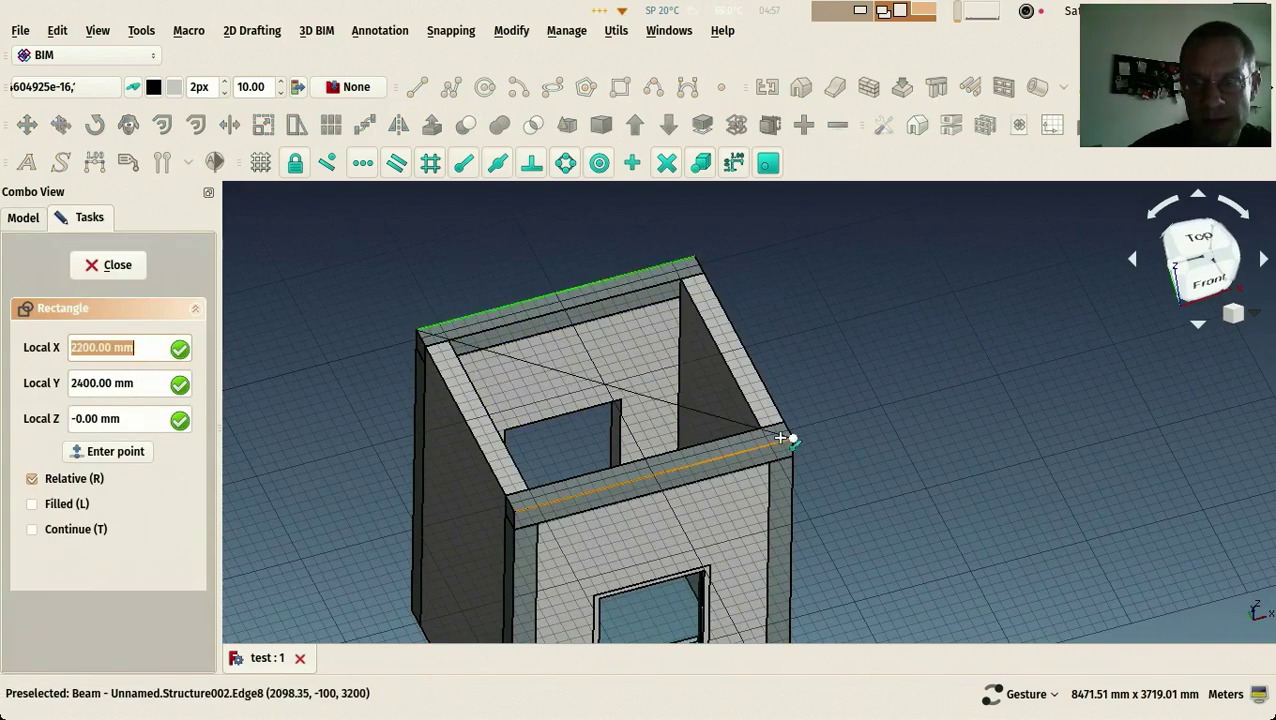
left_click(781, 438)
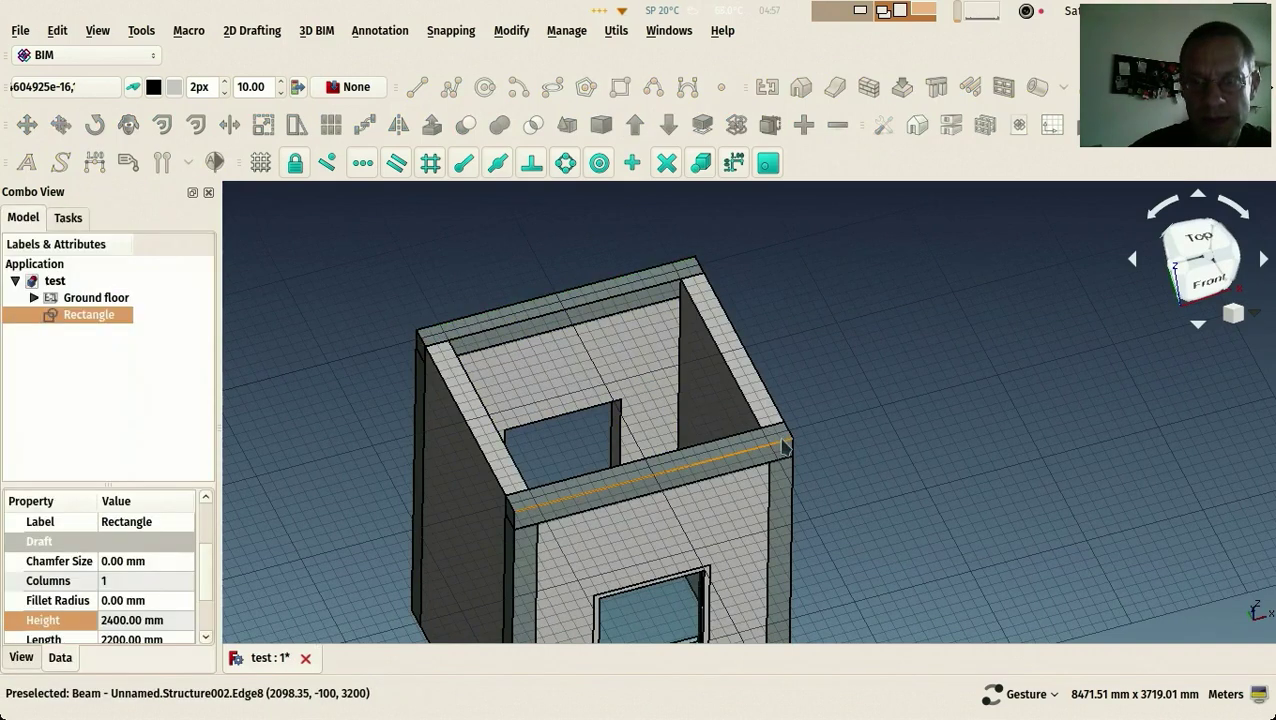
Convert the new Rectangle into a BIM Structure block
left_click(85, 298)
left_click(80, 316)
left_click_drag(350, 300, 490, 262)
scroll(490, 262, "up", 3)
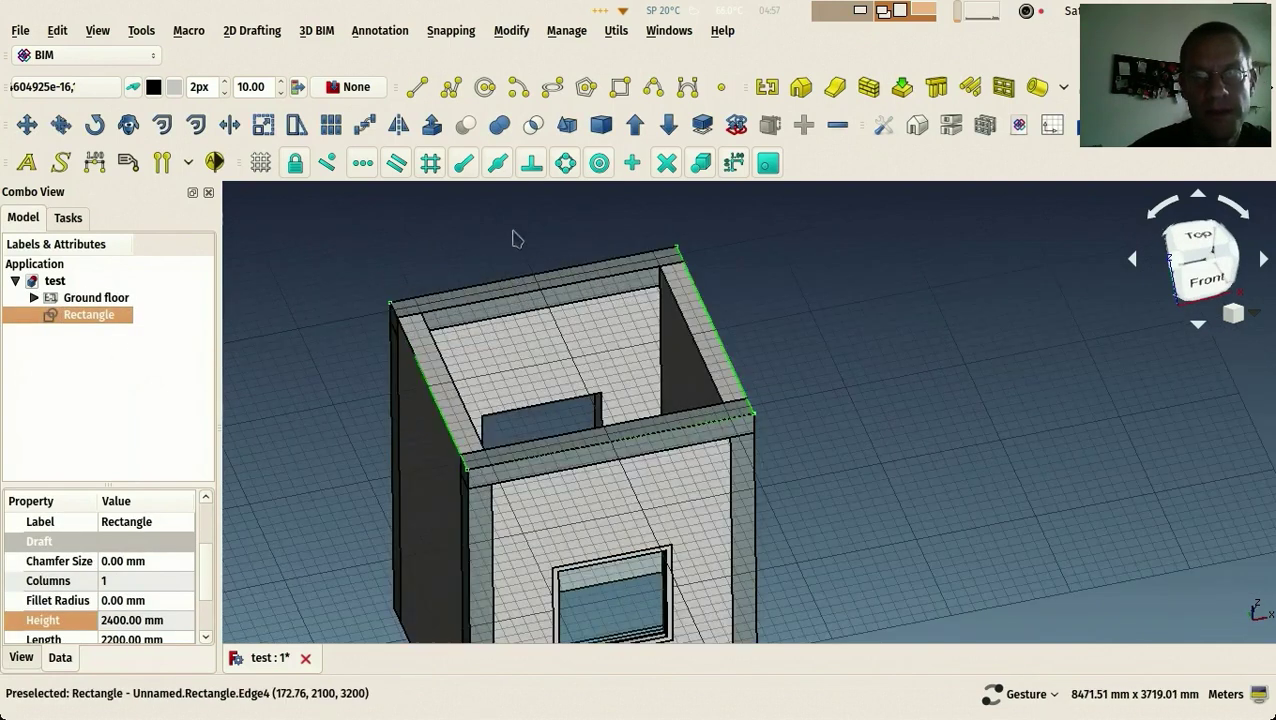
left_click(938, 90)
left_click(521, 342)
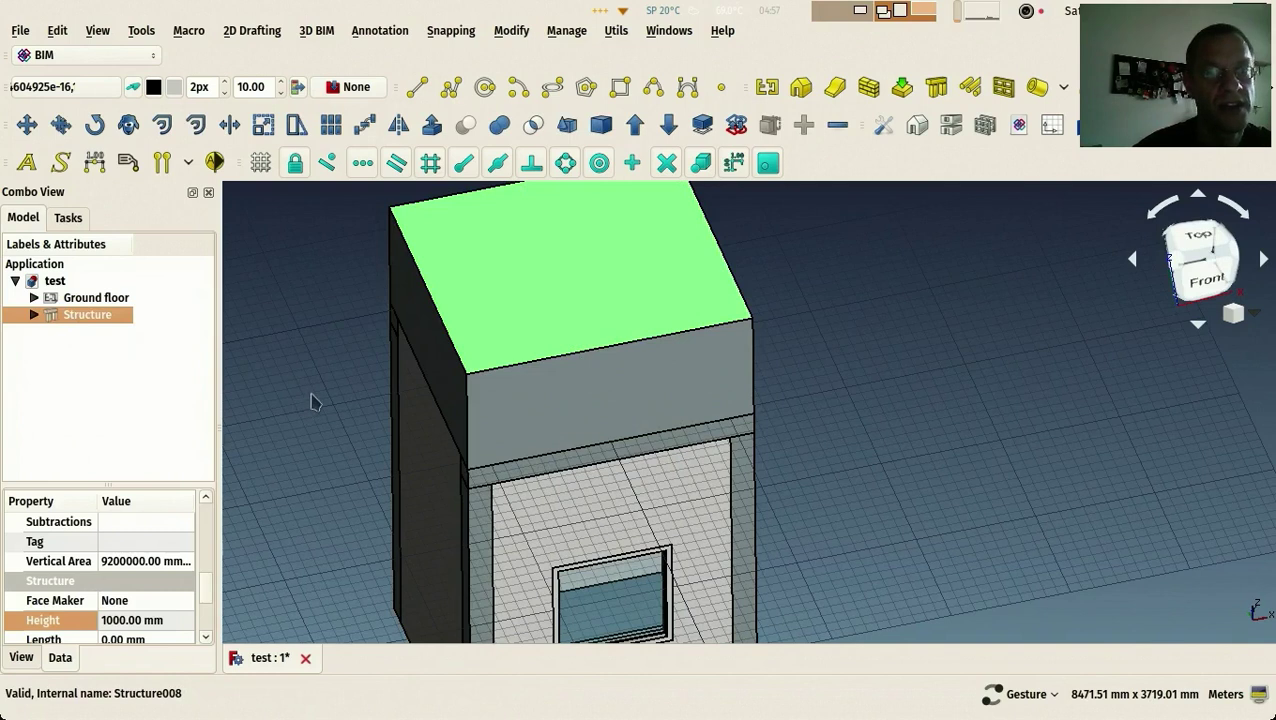
Change the structure block's Height from 1000 mm to 200 mm
scroll(210, 590, "down", 2)
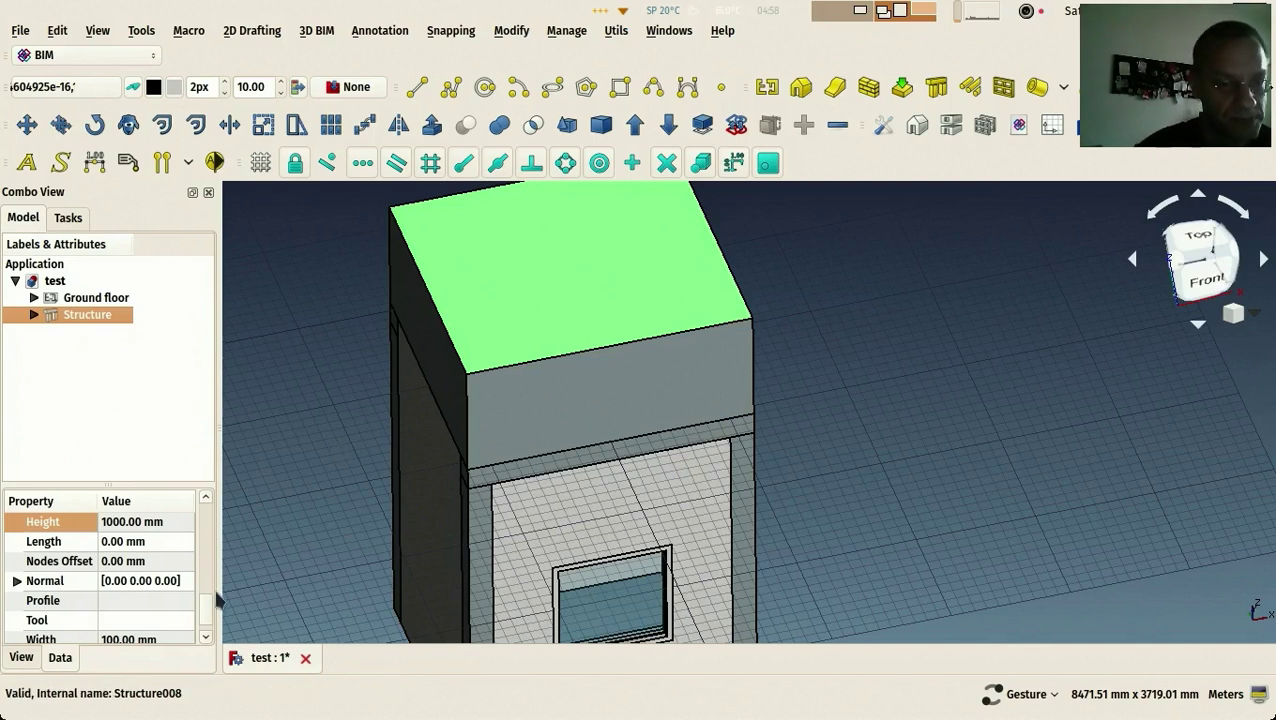
scroll(209, 622, "down", 1)
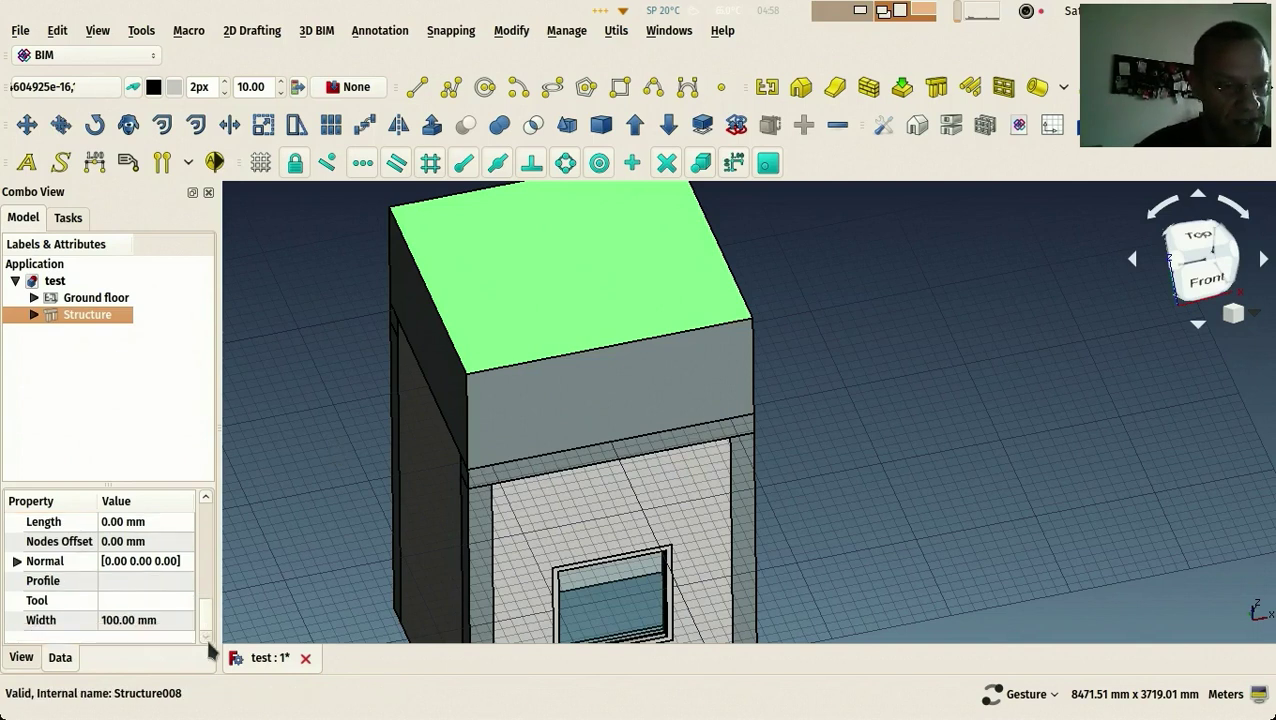
scroll(206, 612, "up", 1)
left_click(117, 561)
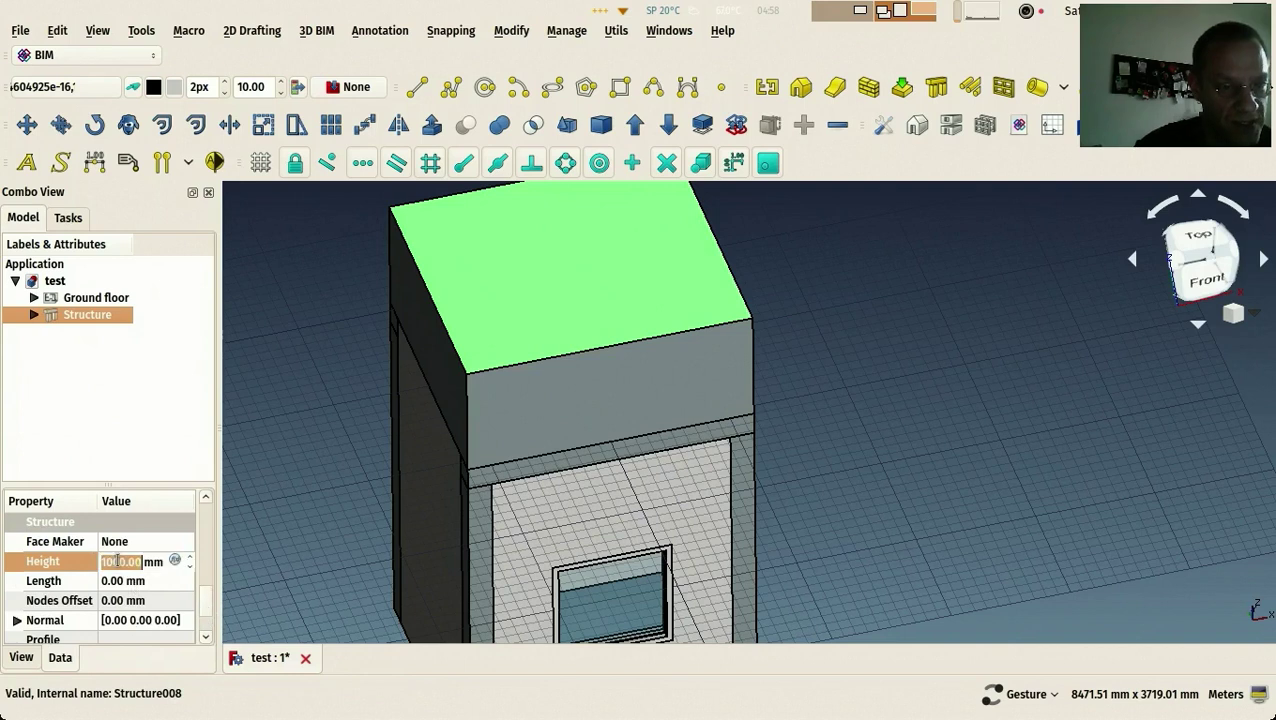
key("BackSpace")
key("BackSpace")
key("BackSpace")
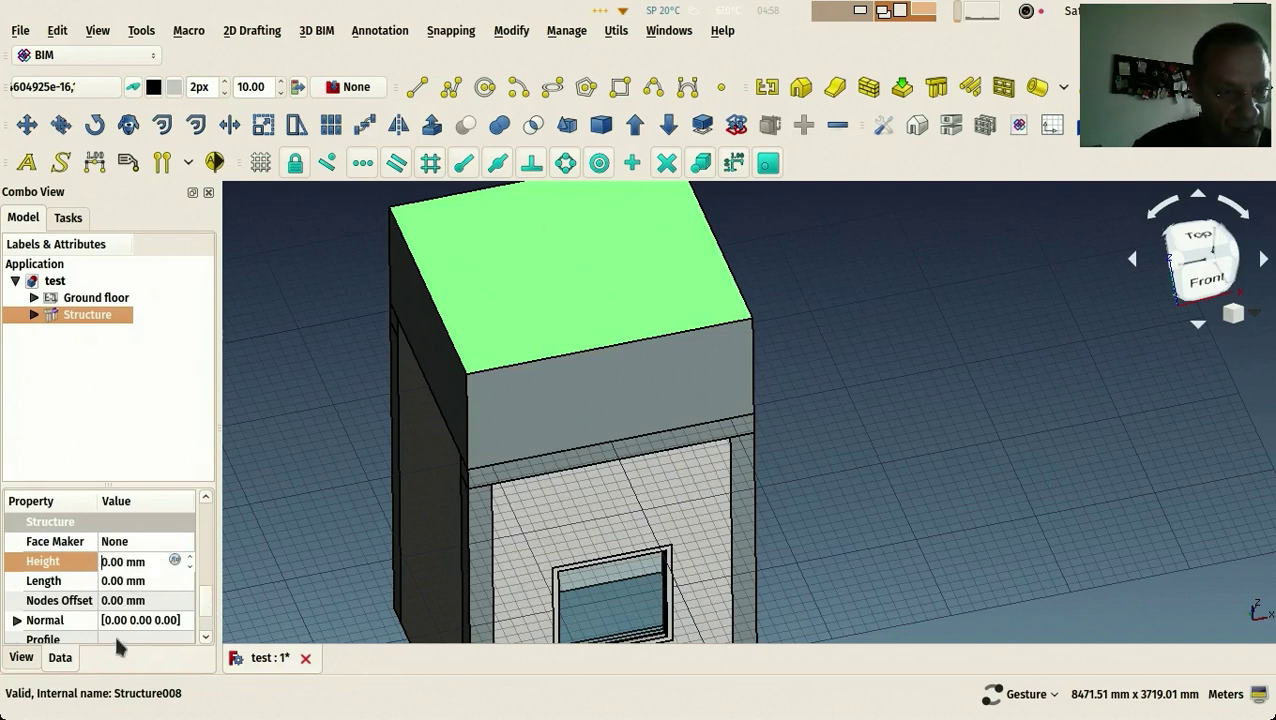
type("20")
key("Return")
left_click_drag(380, 258, 386, 401)
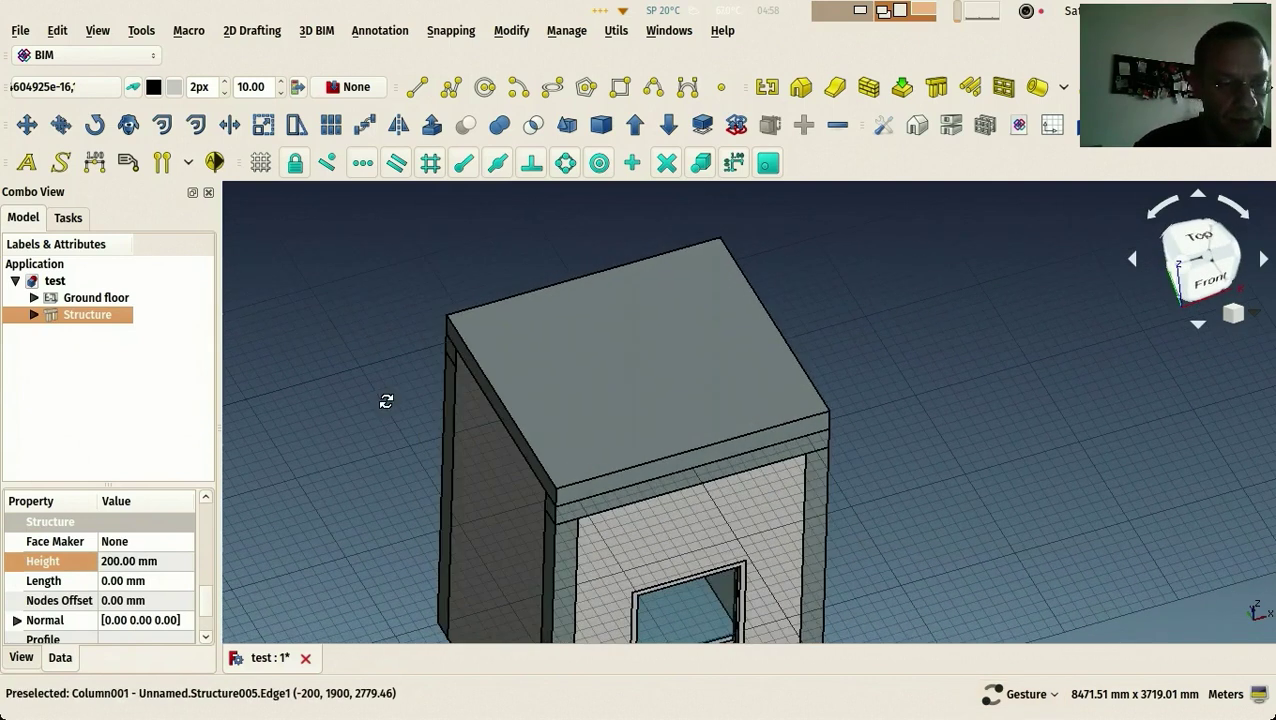
scroll(206, 613, "down", 1)
scroll(206, 613, "up", 2)
scroll(224, 606, "up", 3)
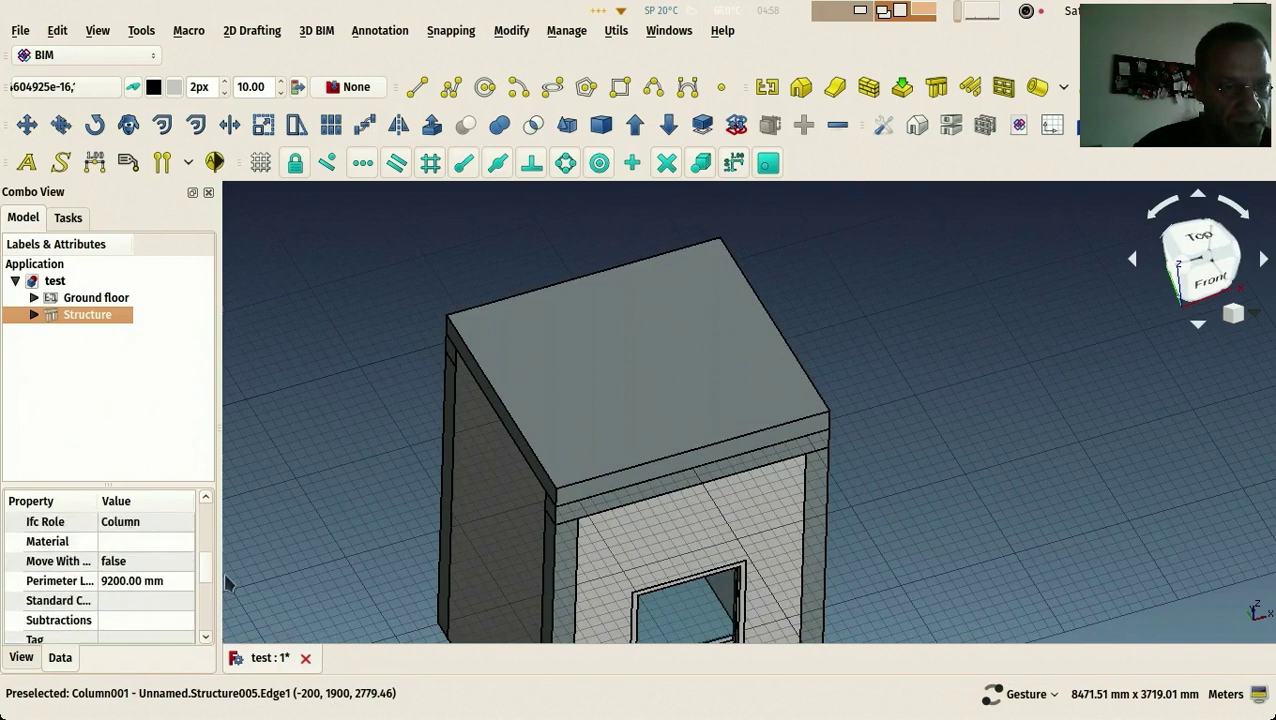
Set the block's IFC Role to Slab
left_click(148, 590)
left_click(148, 590)
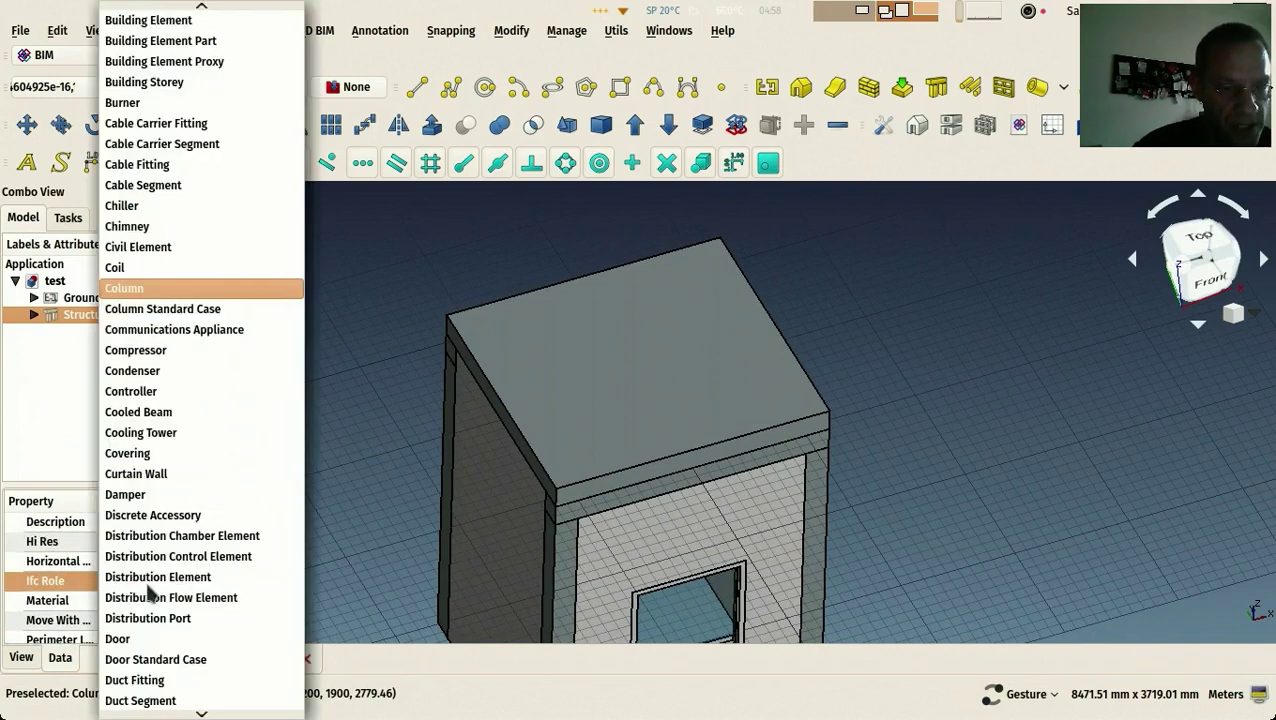
scroll(148, 594, "down", 15)
scroll(178, 655, "down", 3)
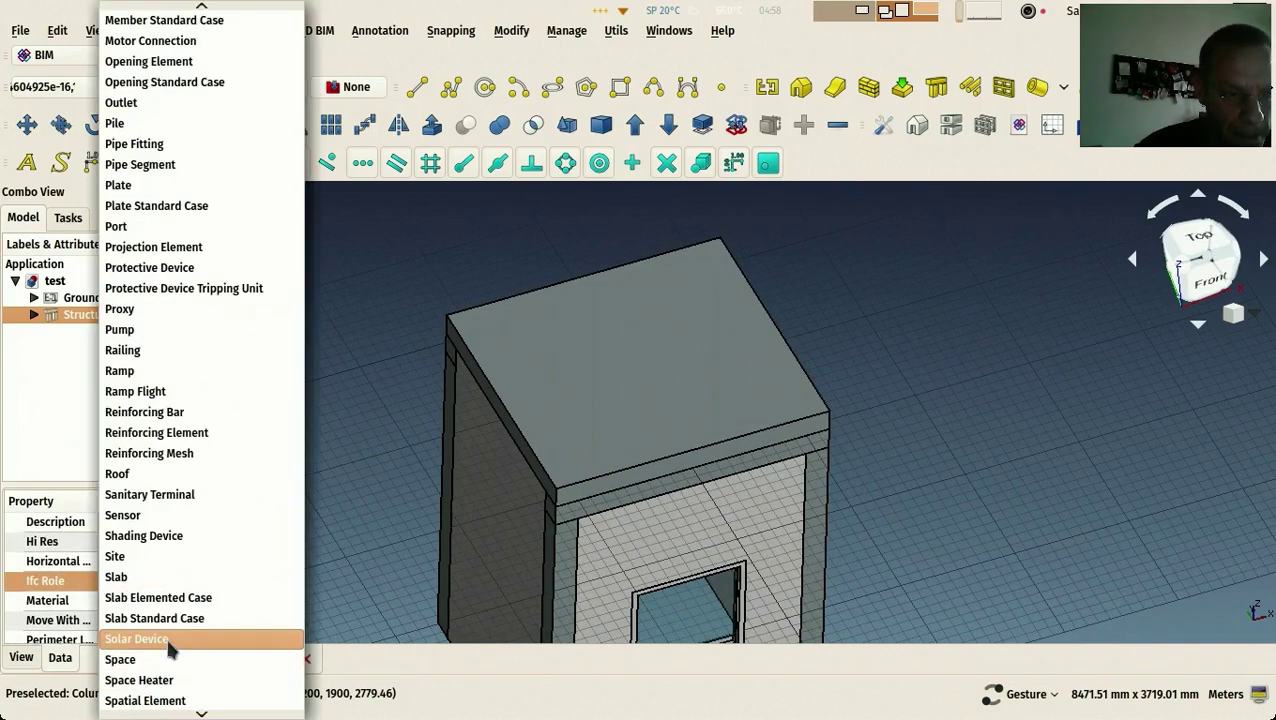
left_click(170, 577)
left_click(330, 360)
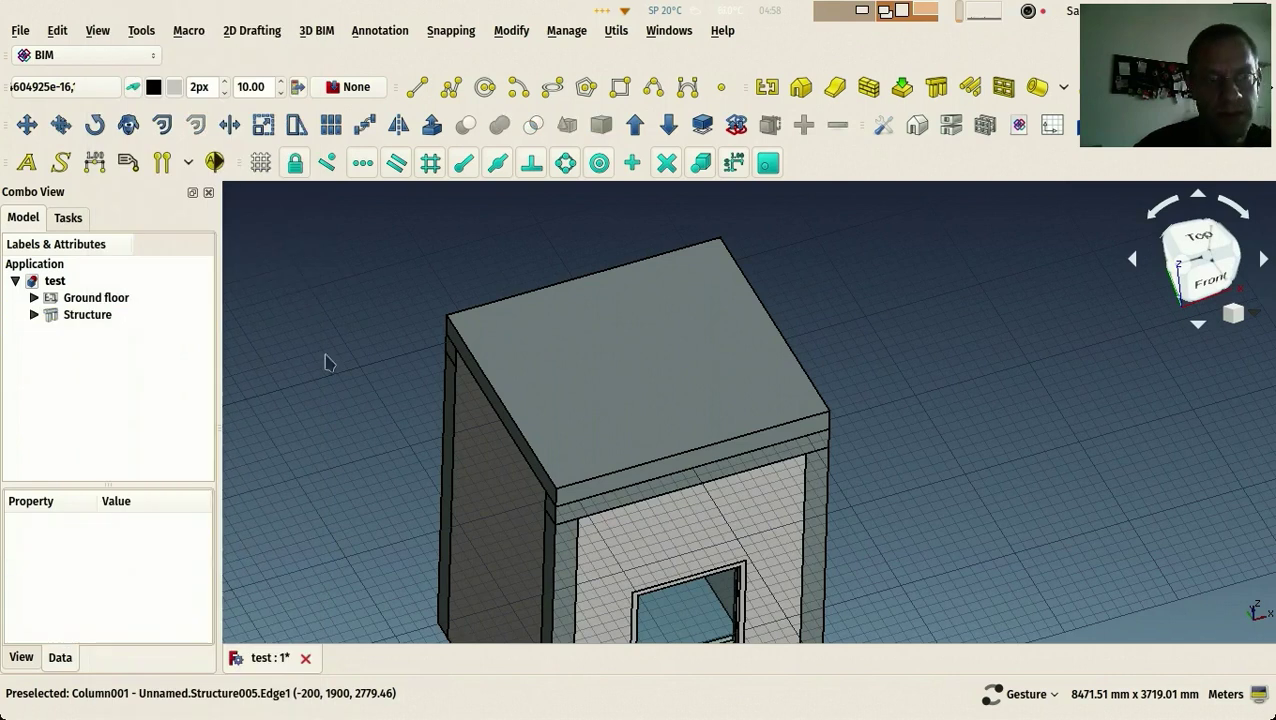
Rename the Structure item to Slab
left_click(82, 318)
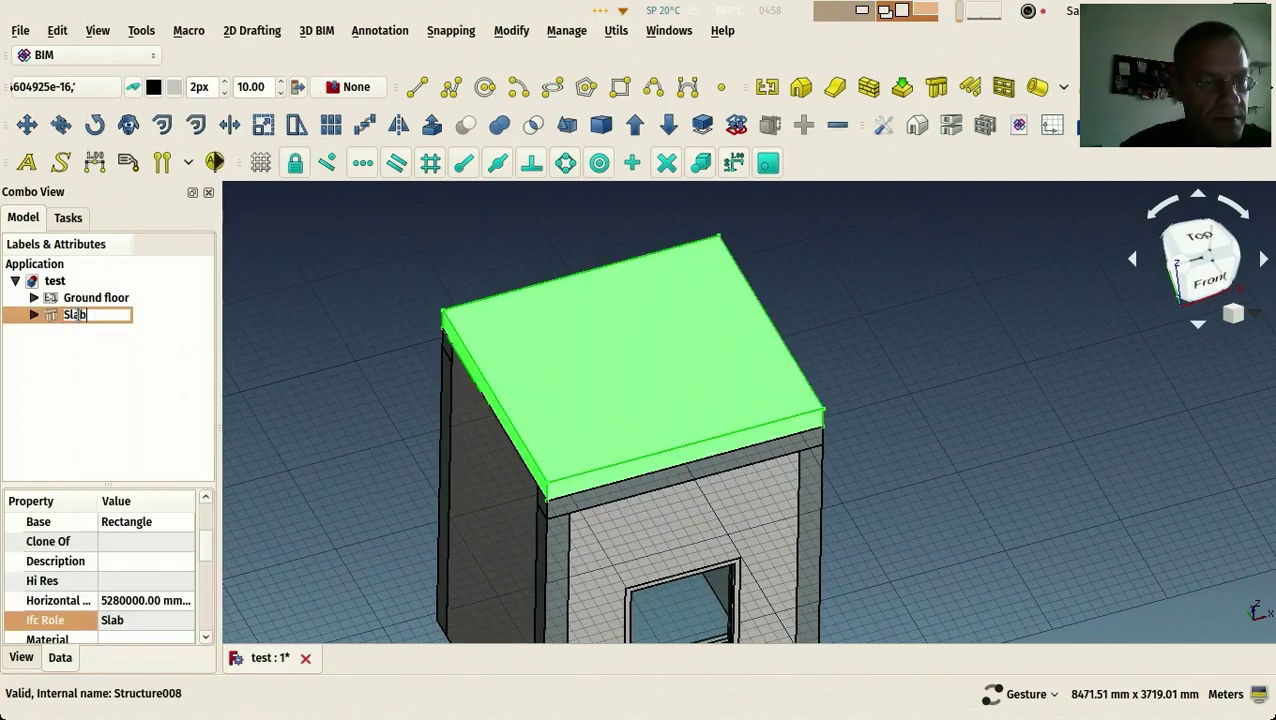
key("Return")
left_click(351, 313)
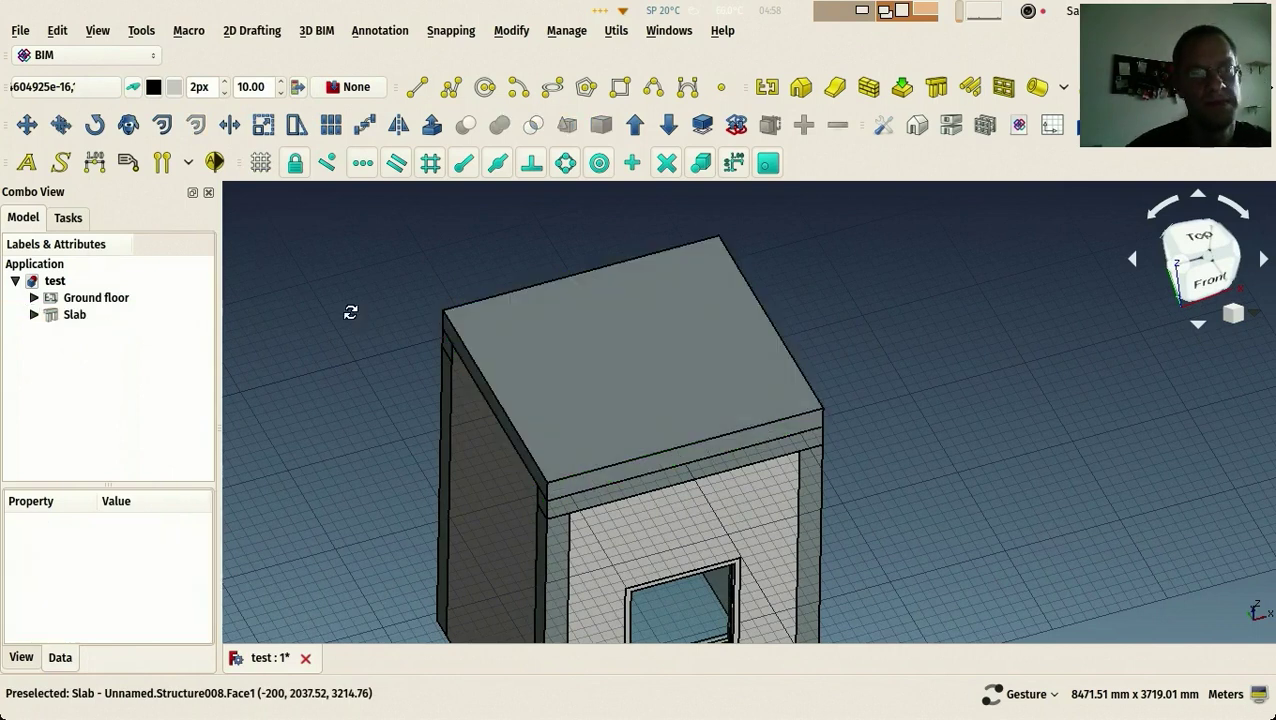
left_click_drag(350, 313, 362, 336)
left_click_drag(641, 342, 480, 300)
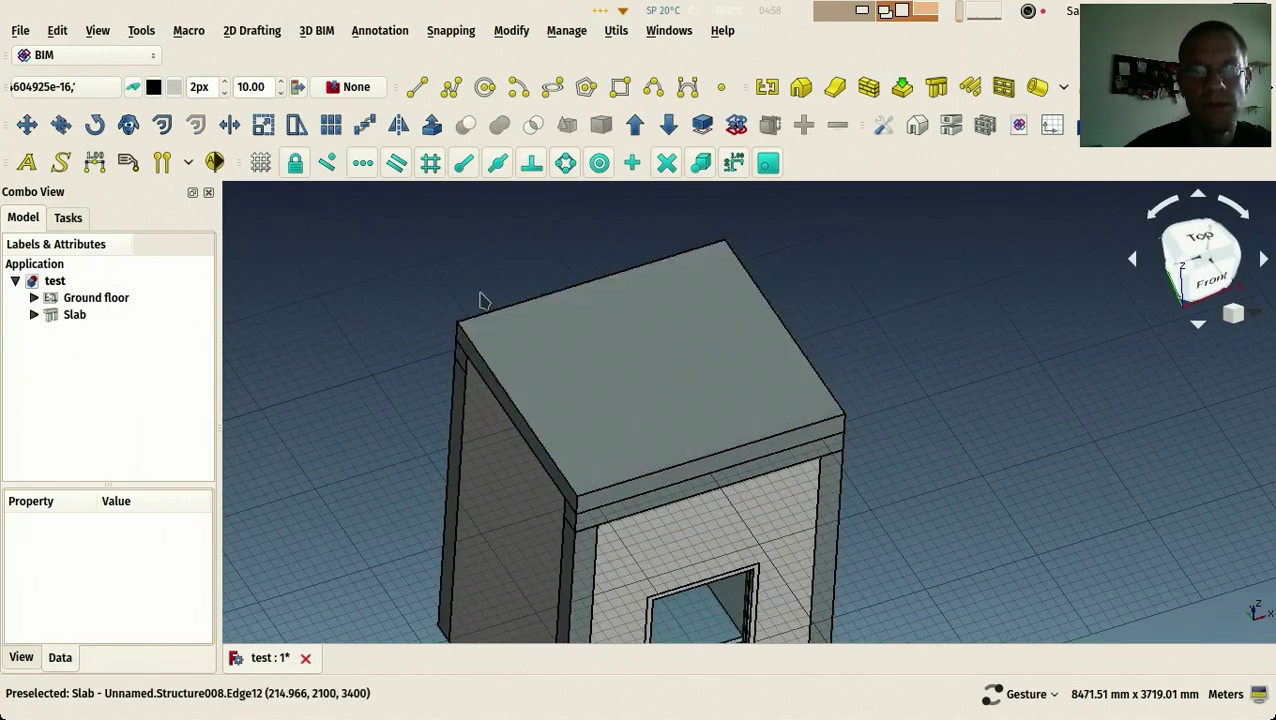
left_click(625, 370)
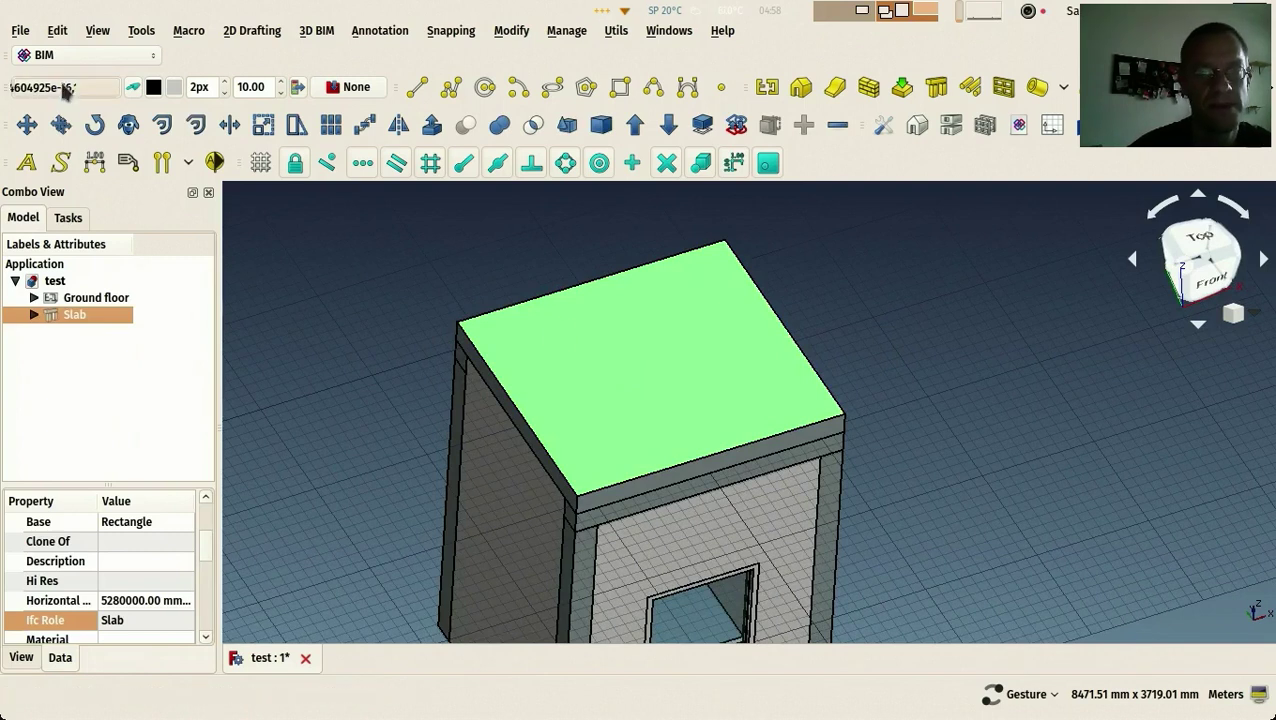
Switch to Top view and fit the whole model in the window
left_click_drag(305, 356, 362, 373)
left_click(362, 373)
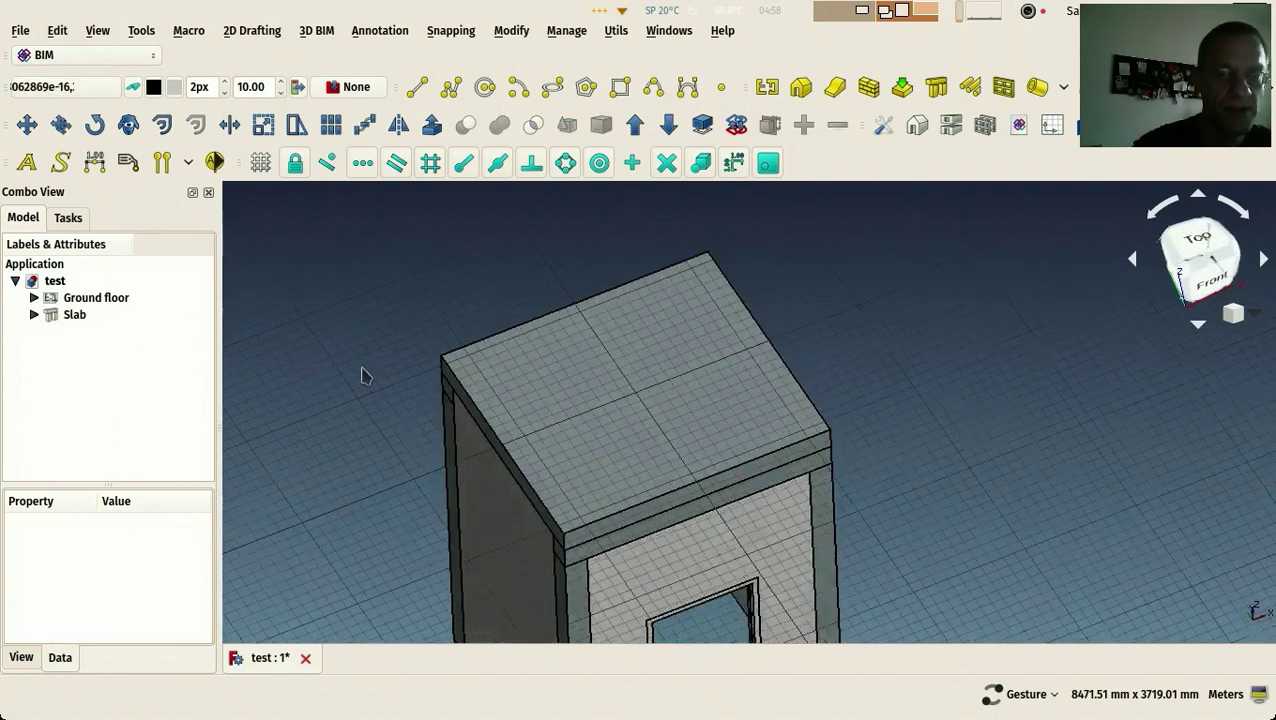
key("2")
right_click(349, 367)
left_click(375, 368)
Draw a 200 mm wide, 3000 mm high wall from the slab's top-left to top-right corner
scroll(595, 373, "up", 10)
scroll(578, 372, "down", 1)
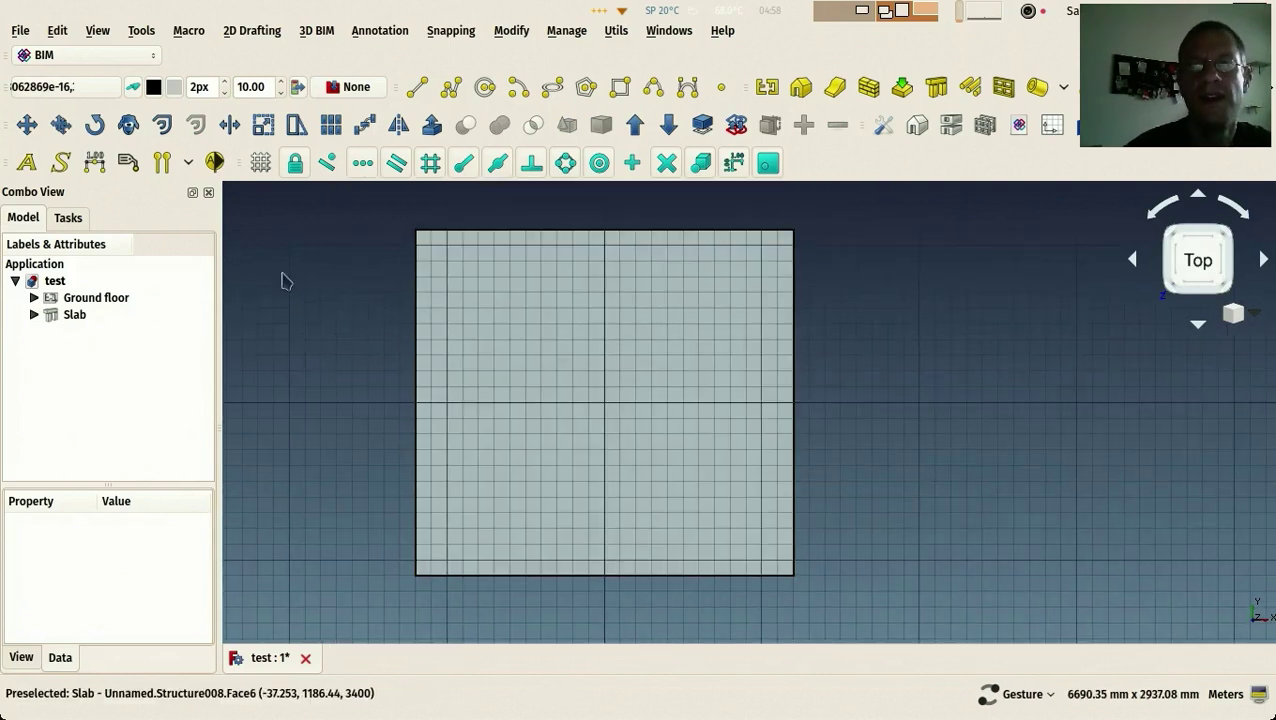
left_click(868, 87)
left_click(416, 231)
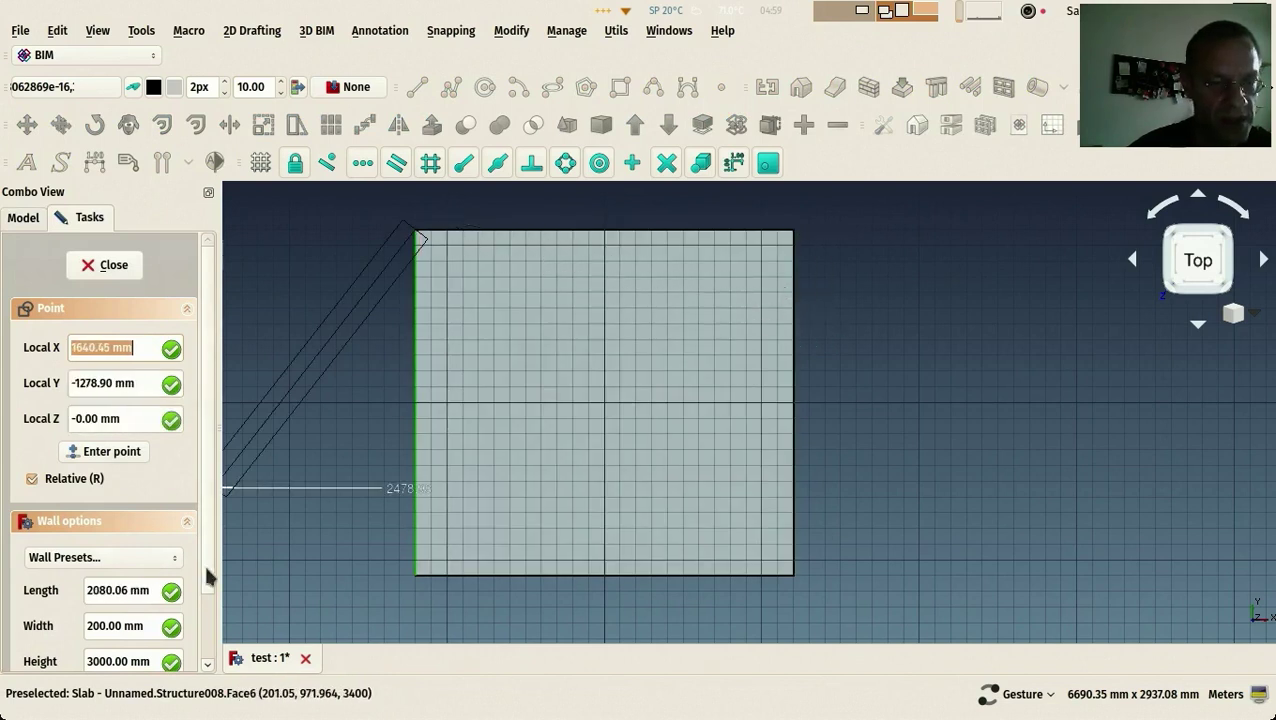
scroll(200, 585, "down", 2)
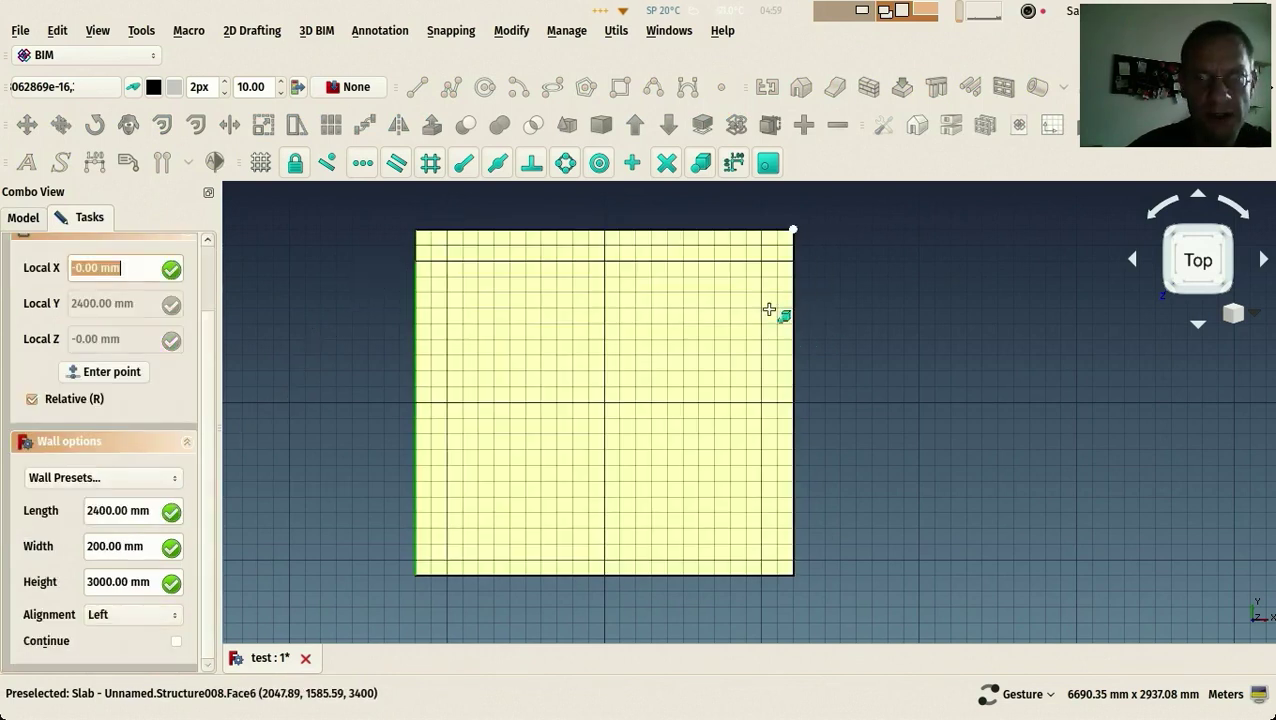
left_click(794, 230)
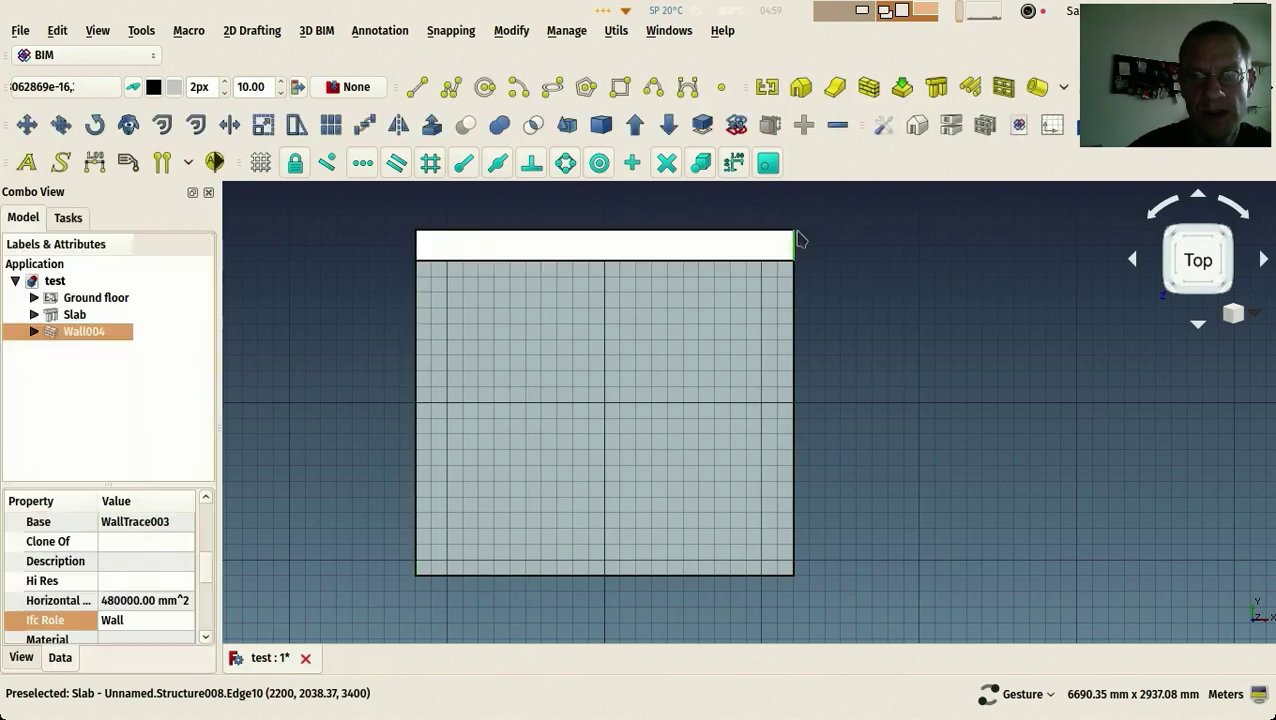
scroll(390, 319, "down", 5)
left_click_drag(390, 319, 478, 280)
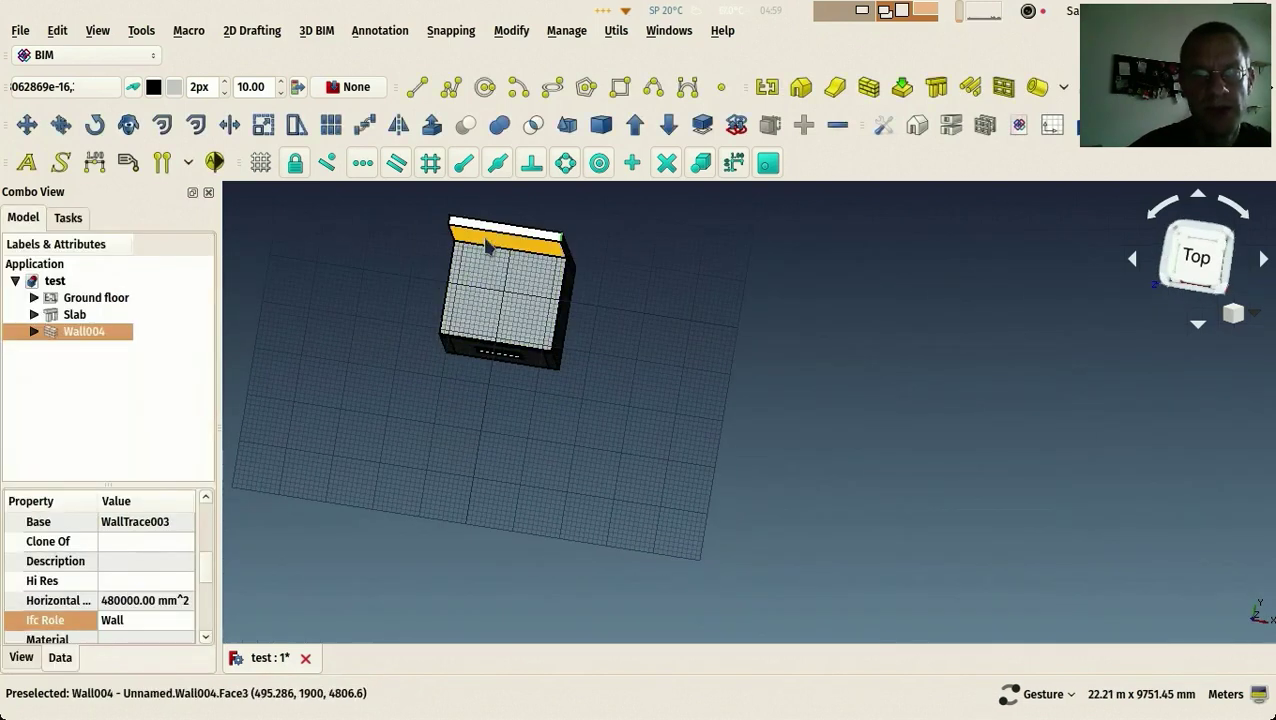
key("2")
scroll(385, 312, "up", 3)
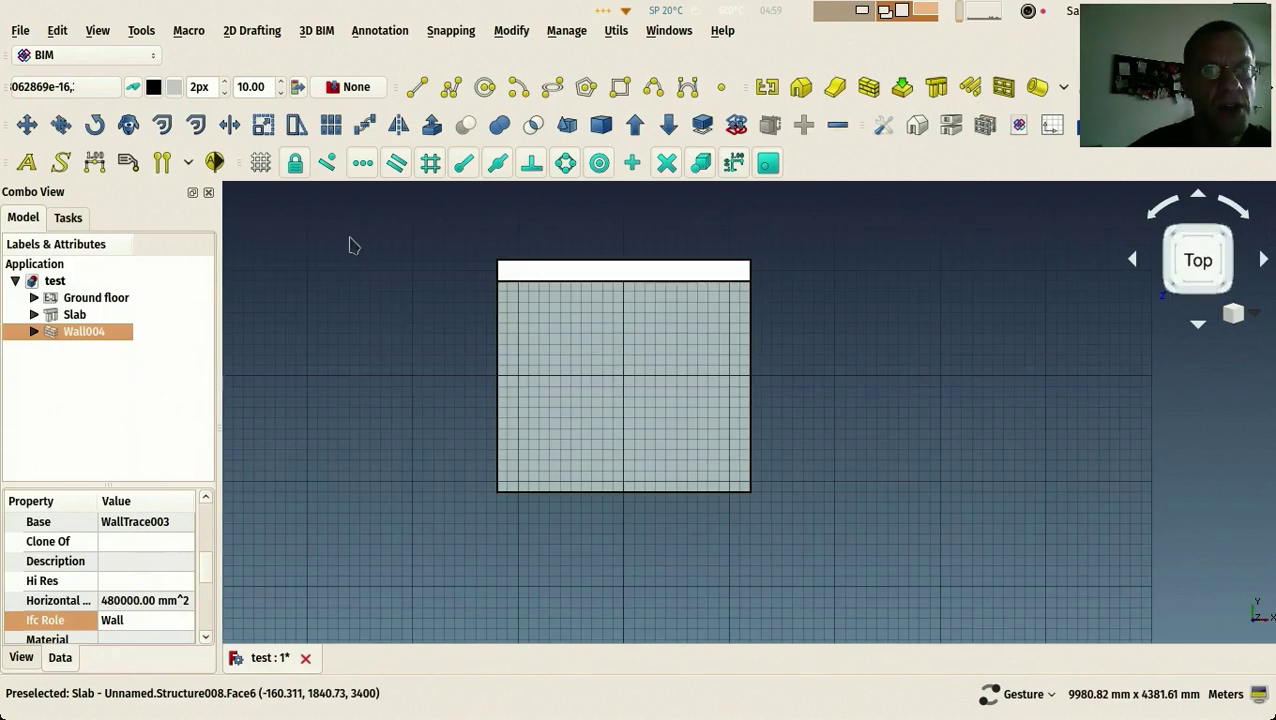
Clone Wall004 and move the clone 2100 mm down to the slab's bottom edge
key("m")
key("v")
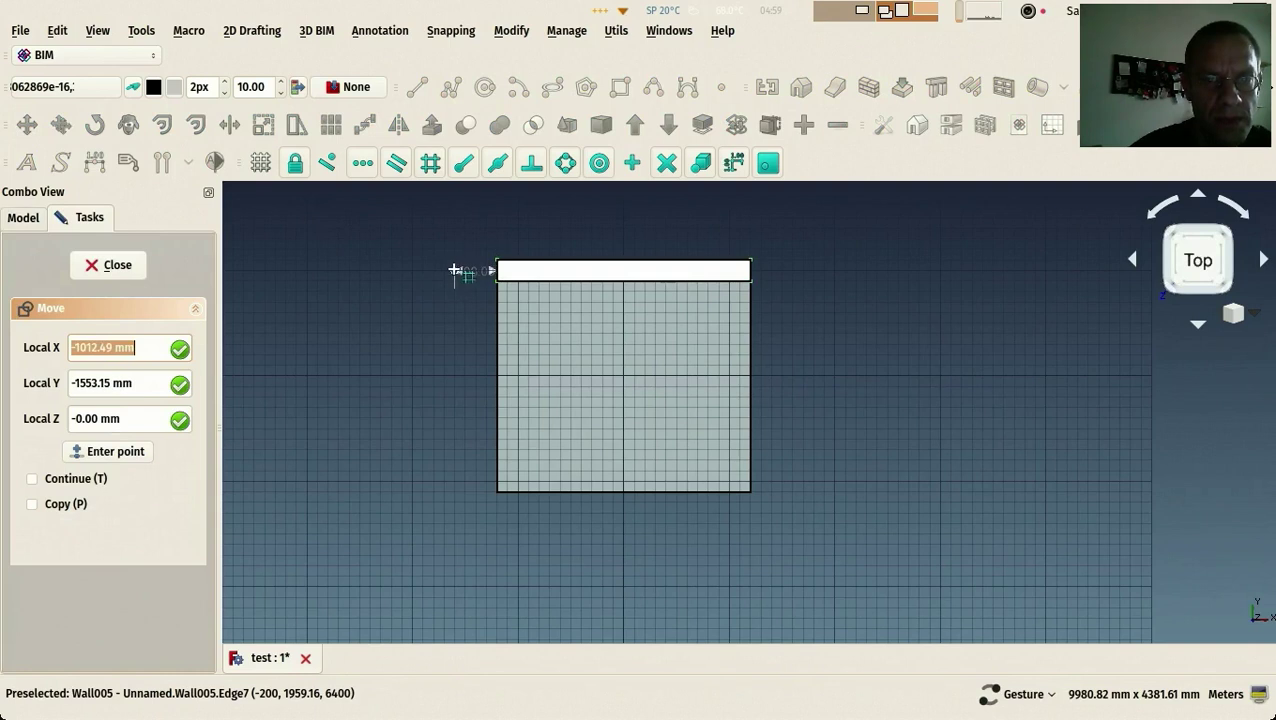
left_click(455, 271)
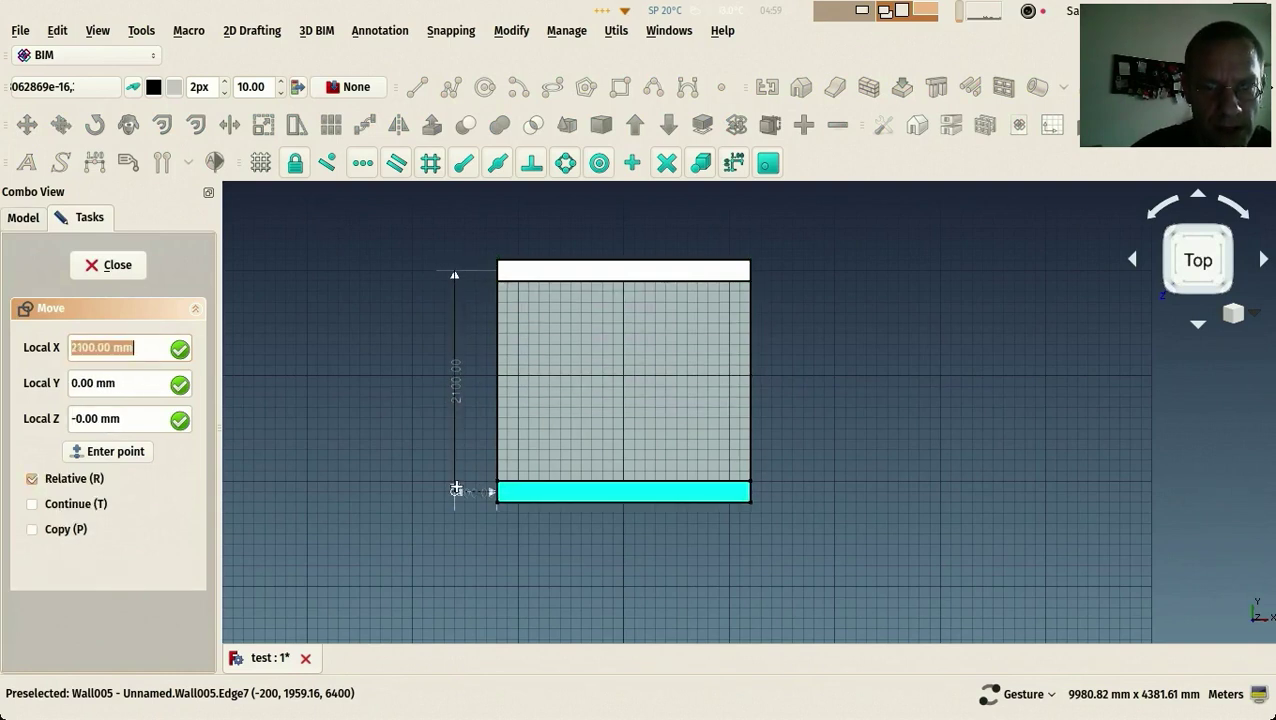
left_click(455, 480)
left_click_drag(441, 470, 413, 538)
key("2")
scroll(478, 393, "up", 3)
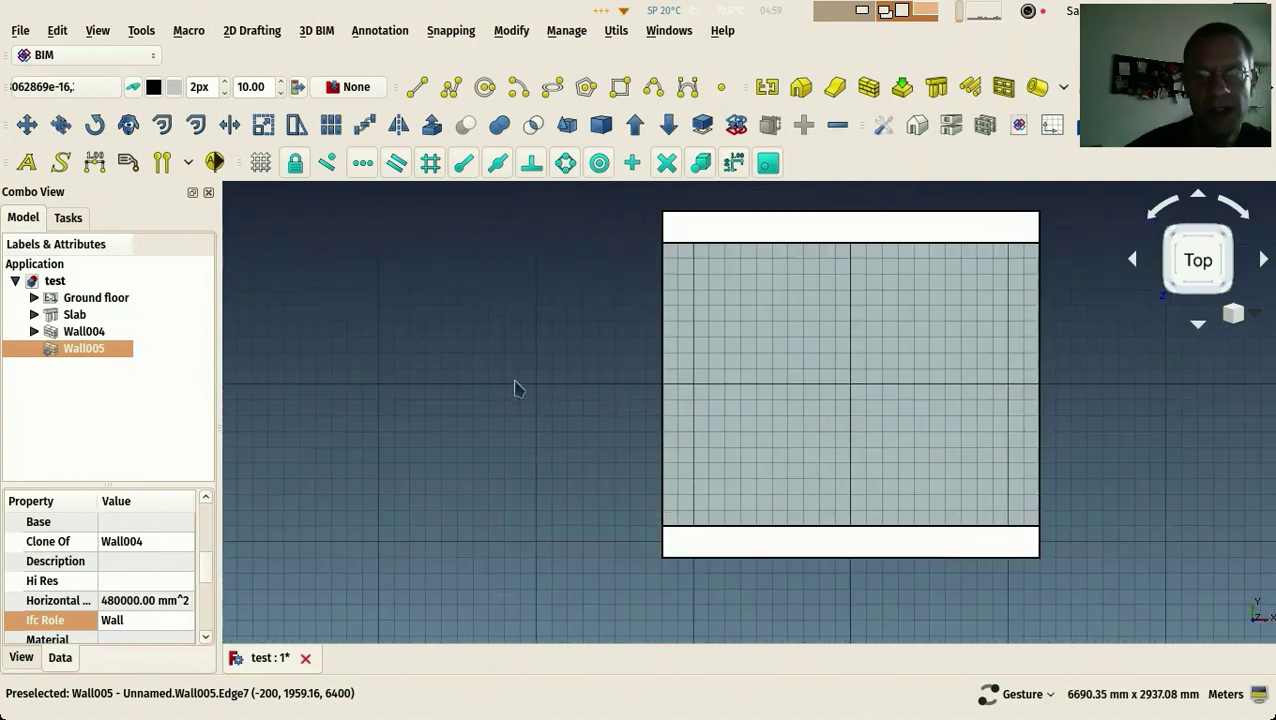
left_click(448, 293)
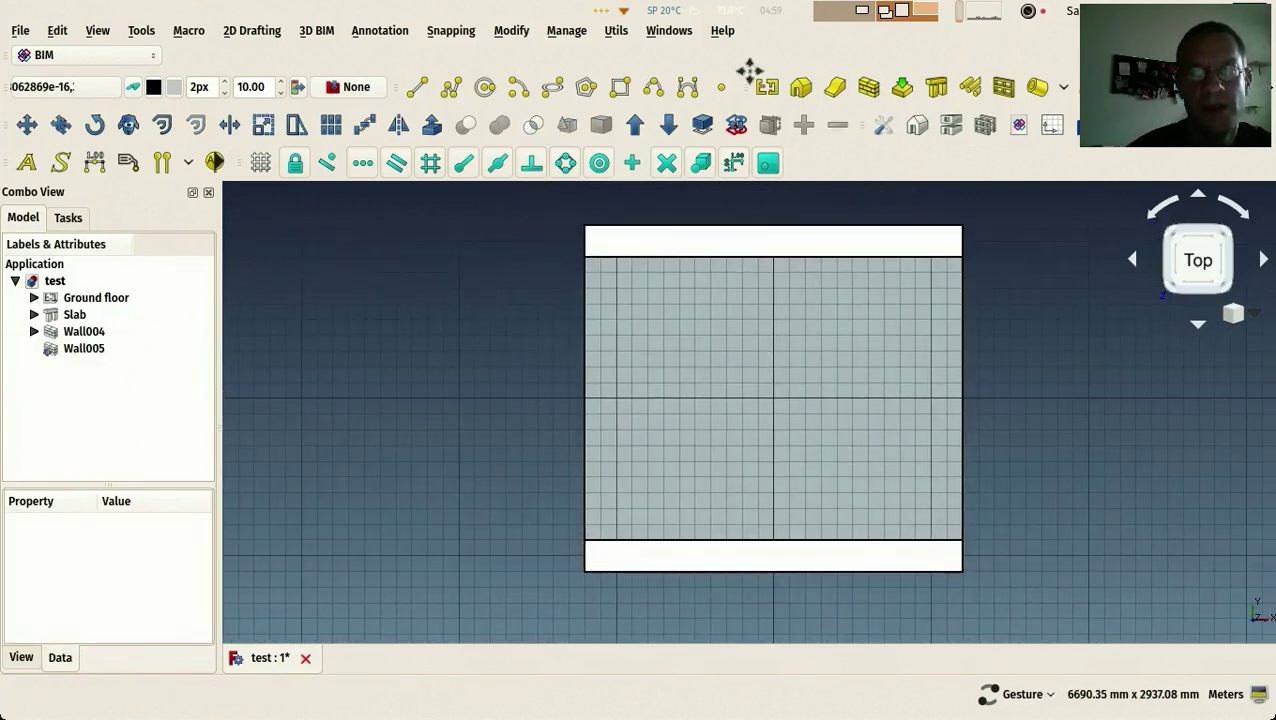
Draw a wall from the top wall's left corner down the slab's left side
left_click(869, 88)
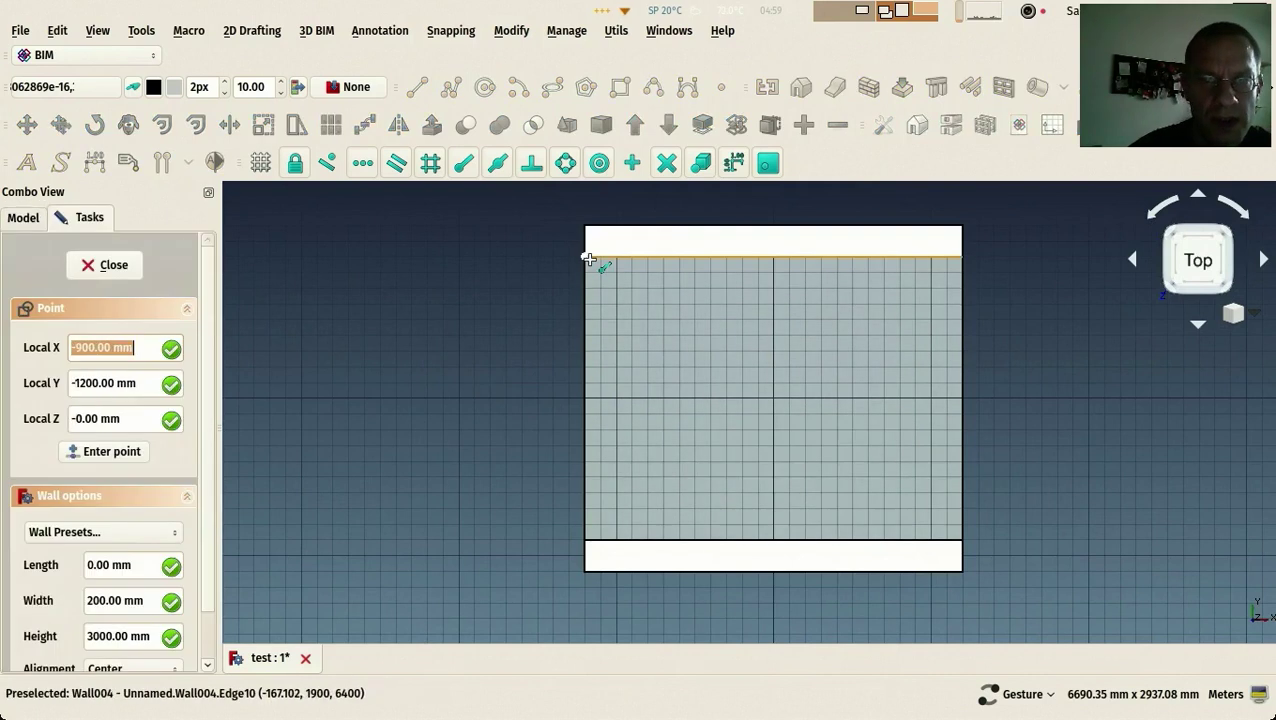
left_click(591, 262)
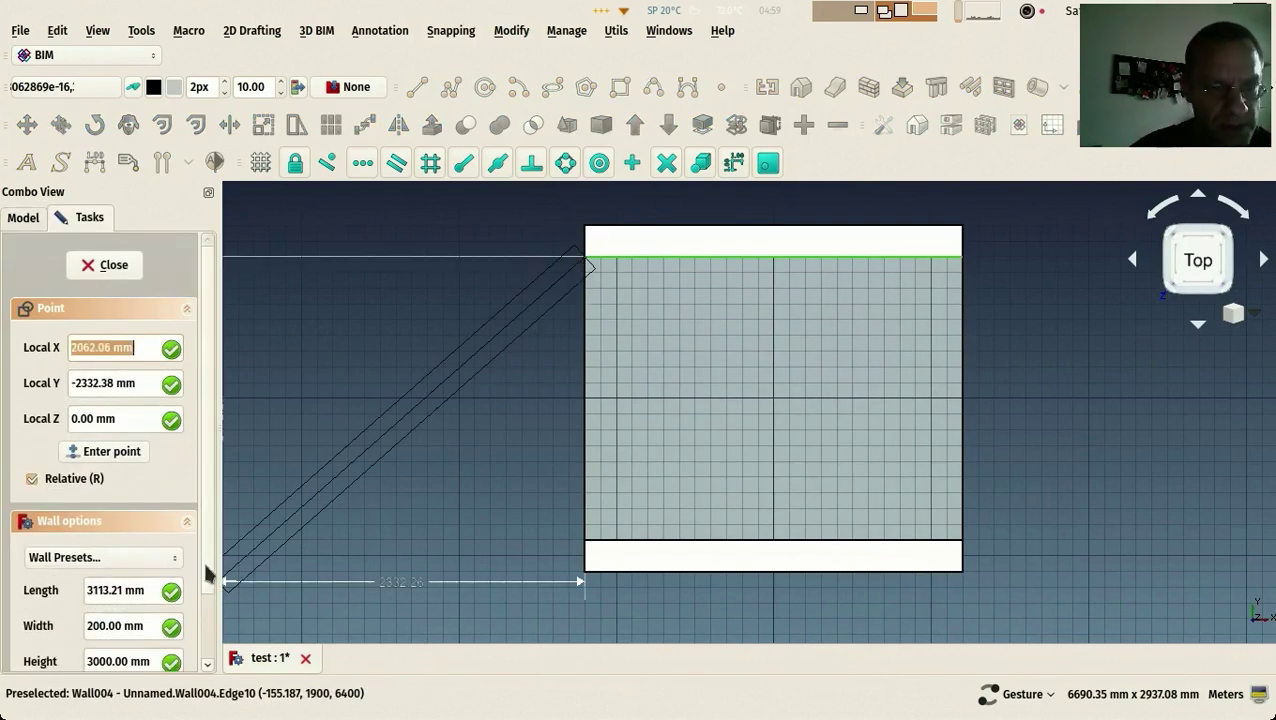
scroll(138, 648, "down", 2)
scroll(137, 609, "down", 1)
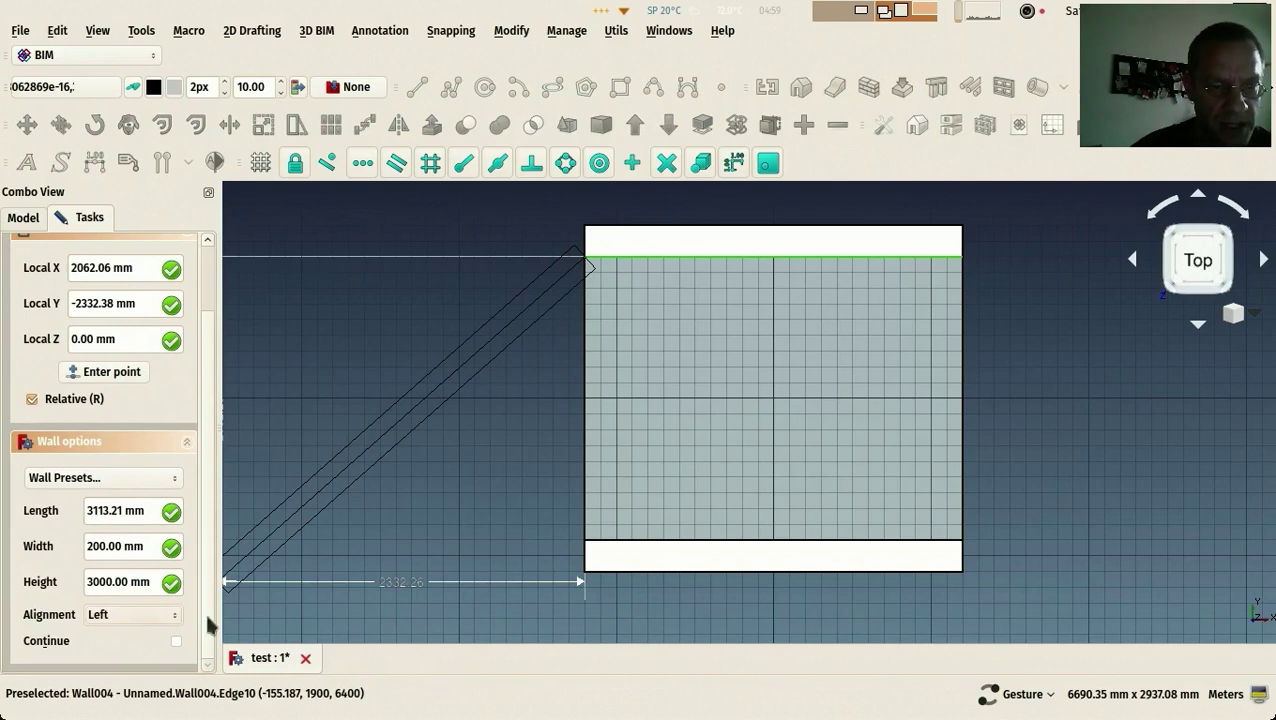
scroll(133, 617, "up", 1)
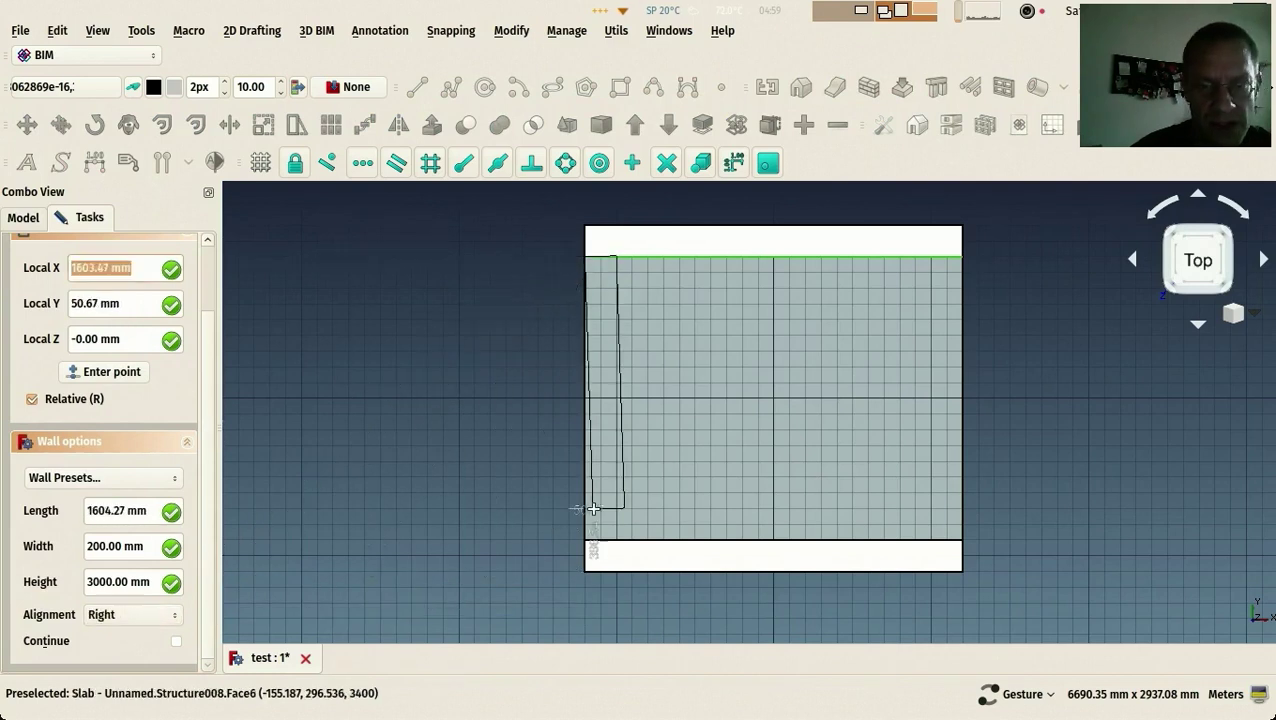
left_click(587, 540)
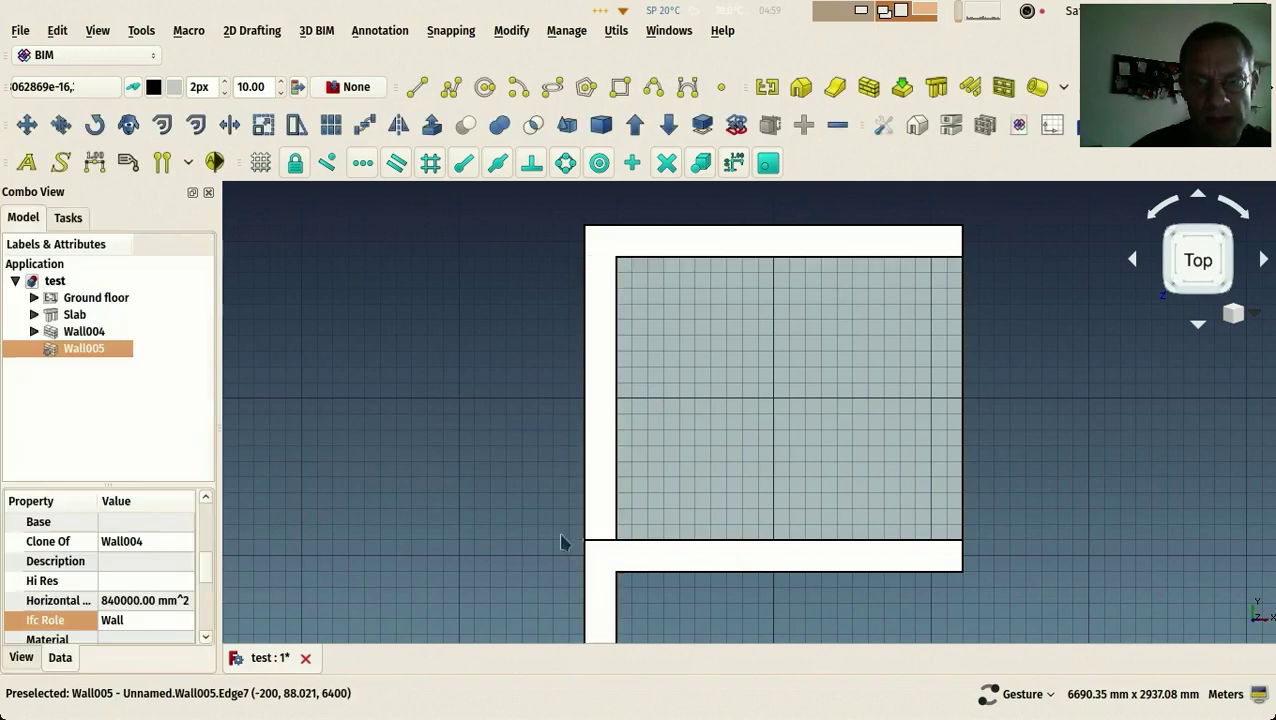
key("0")
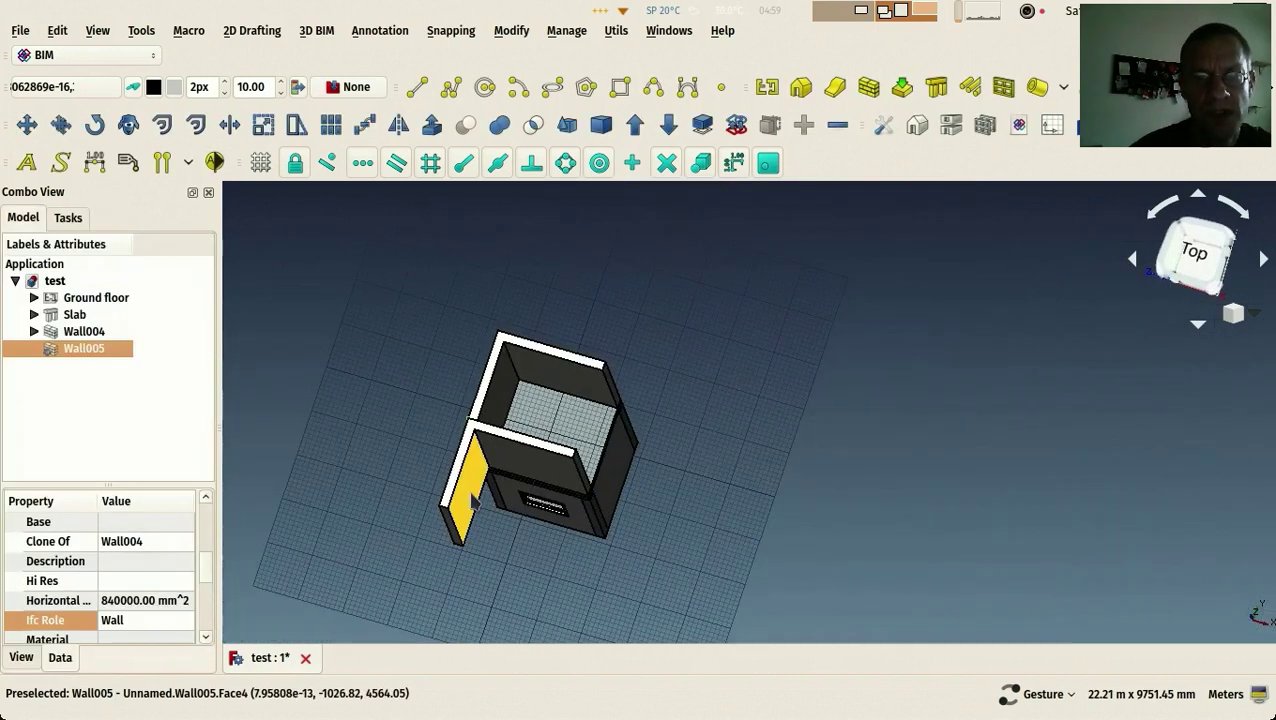
Remove Wall006 from Wall004's additions so it is no longer merged into Wall004
scroll(400, 485, "up", 2)
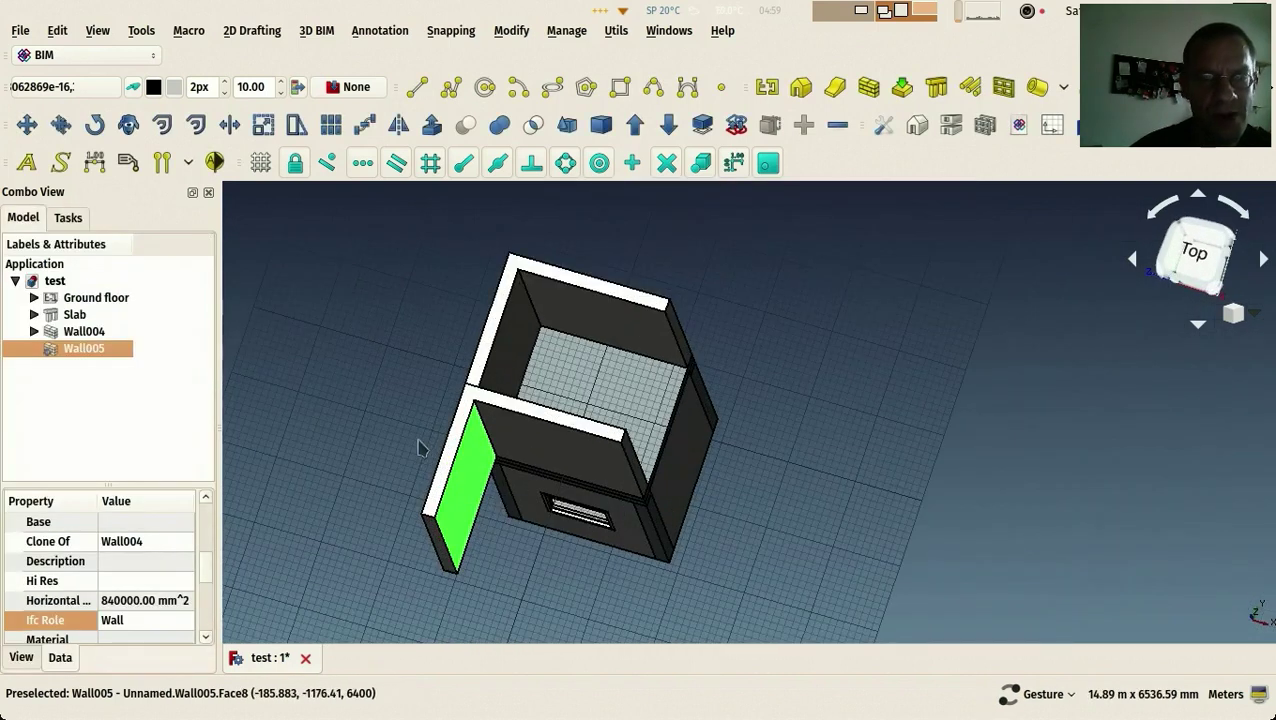
left_click(34, 331)
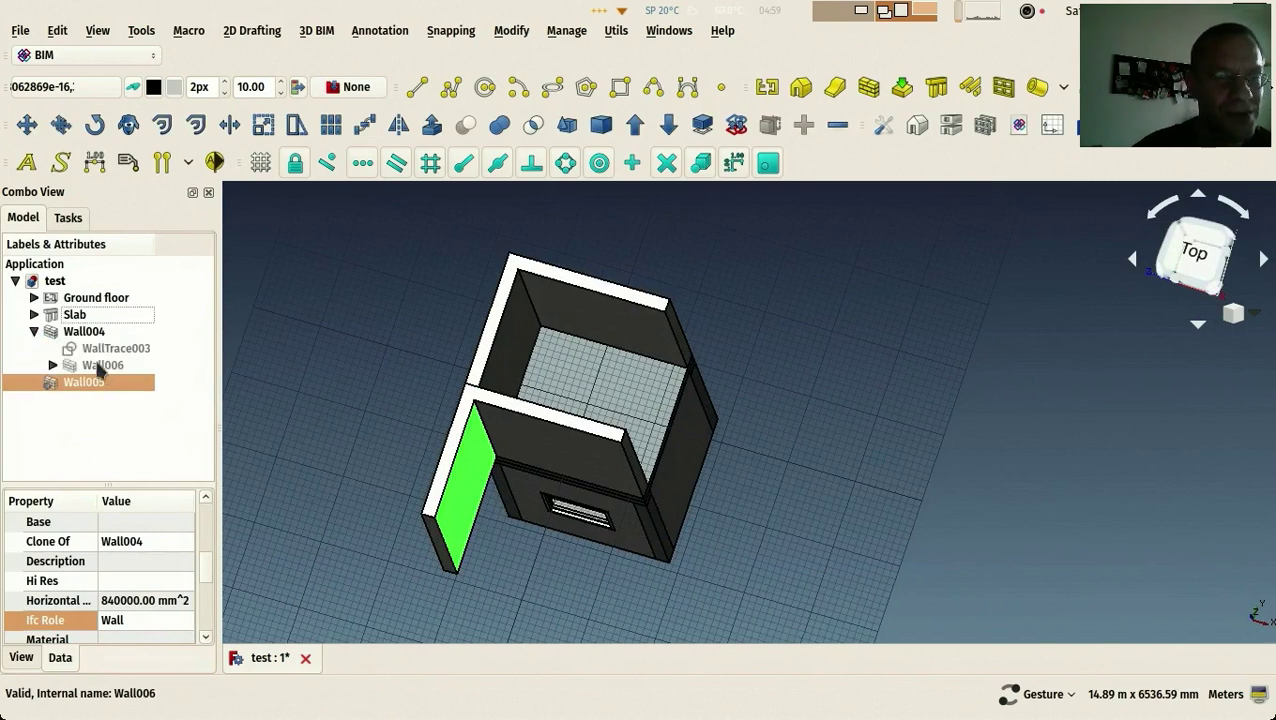
left_click(100, 366)
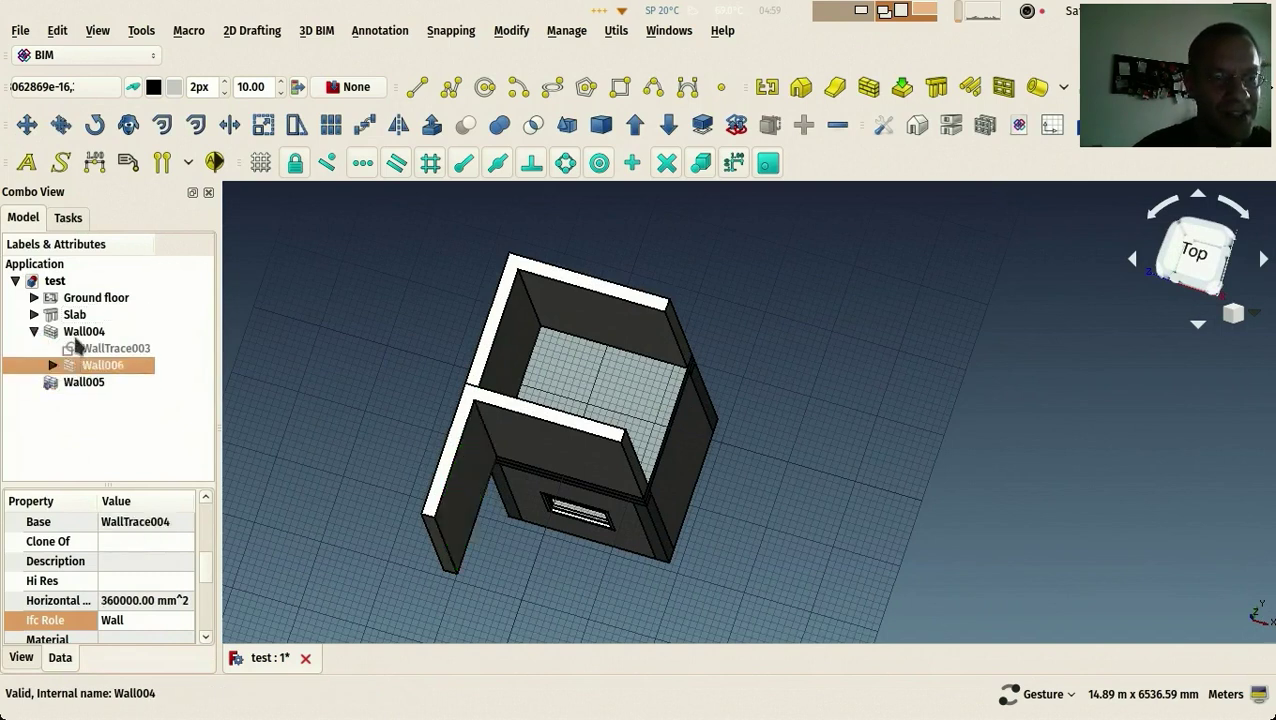
left_click(80, 333)
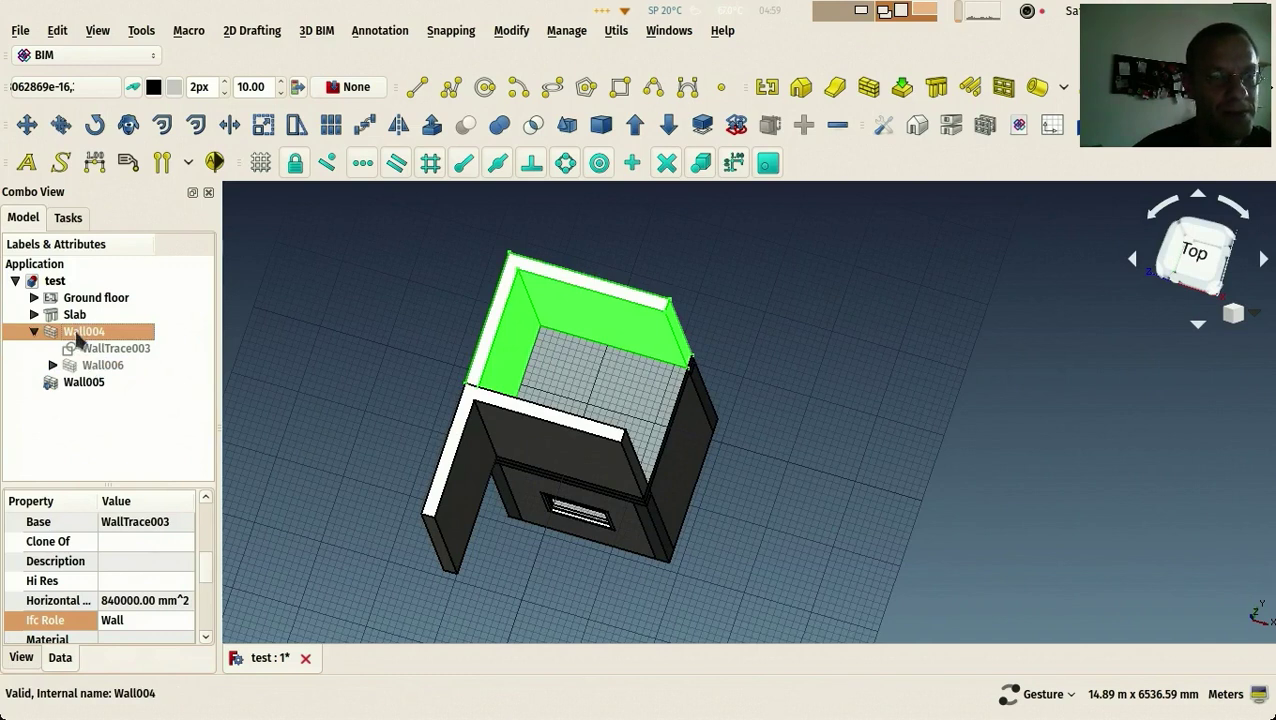
double_click(77, 334)
left_click(100, 413)
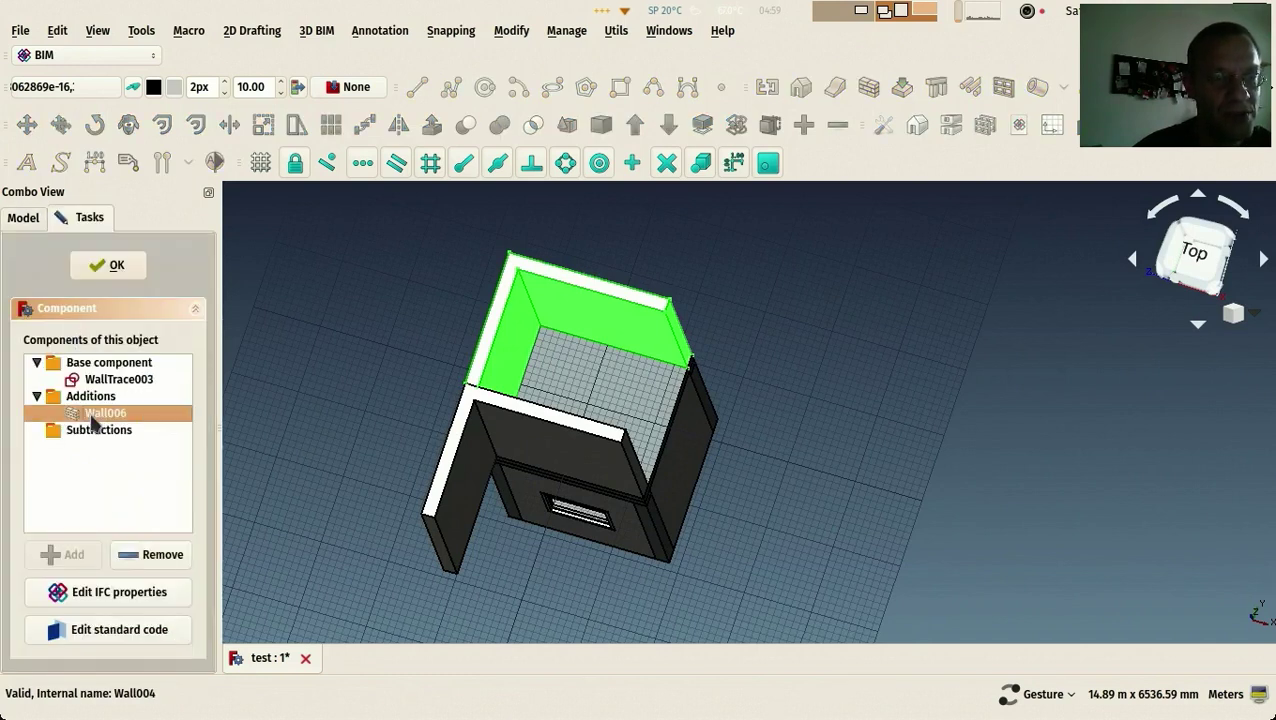
left_click(153, 556)
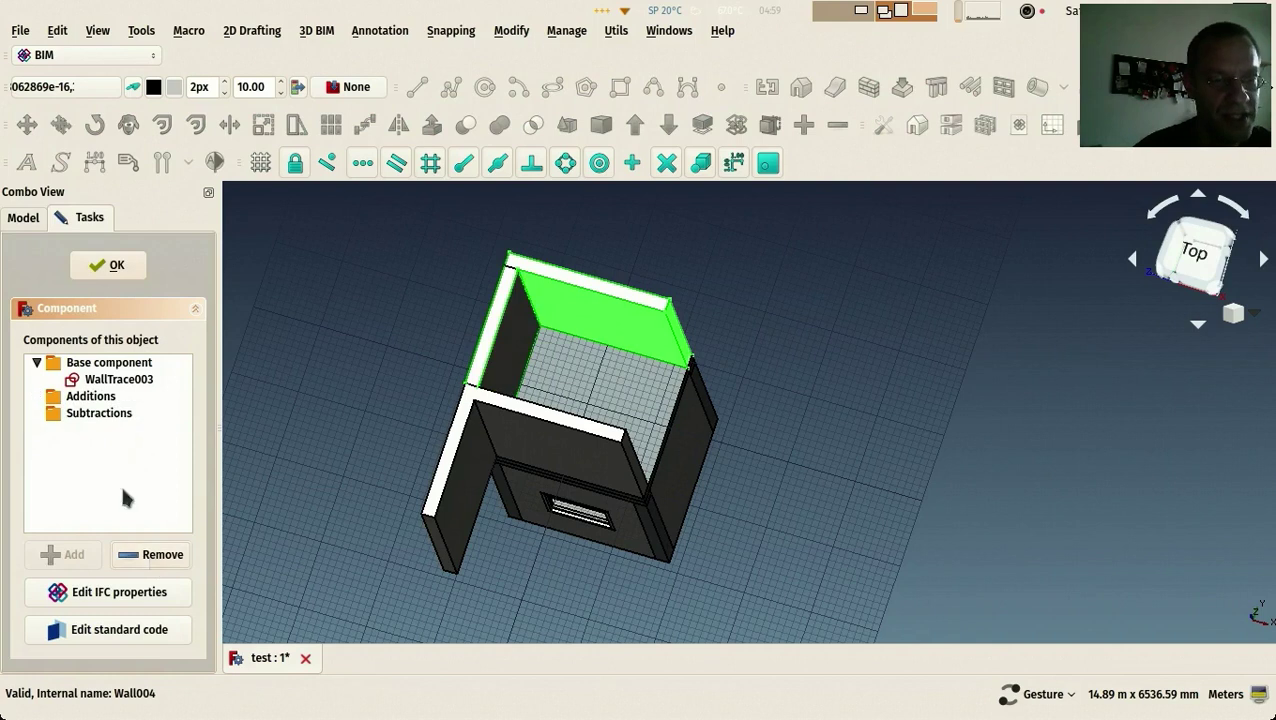
left_click(111, 270)
Inspect the separated Wall006 in 3-D, then return to the centred top plan view
left_click_drag(375, 362, 421, 424)
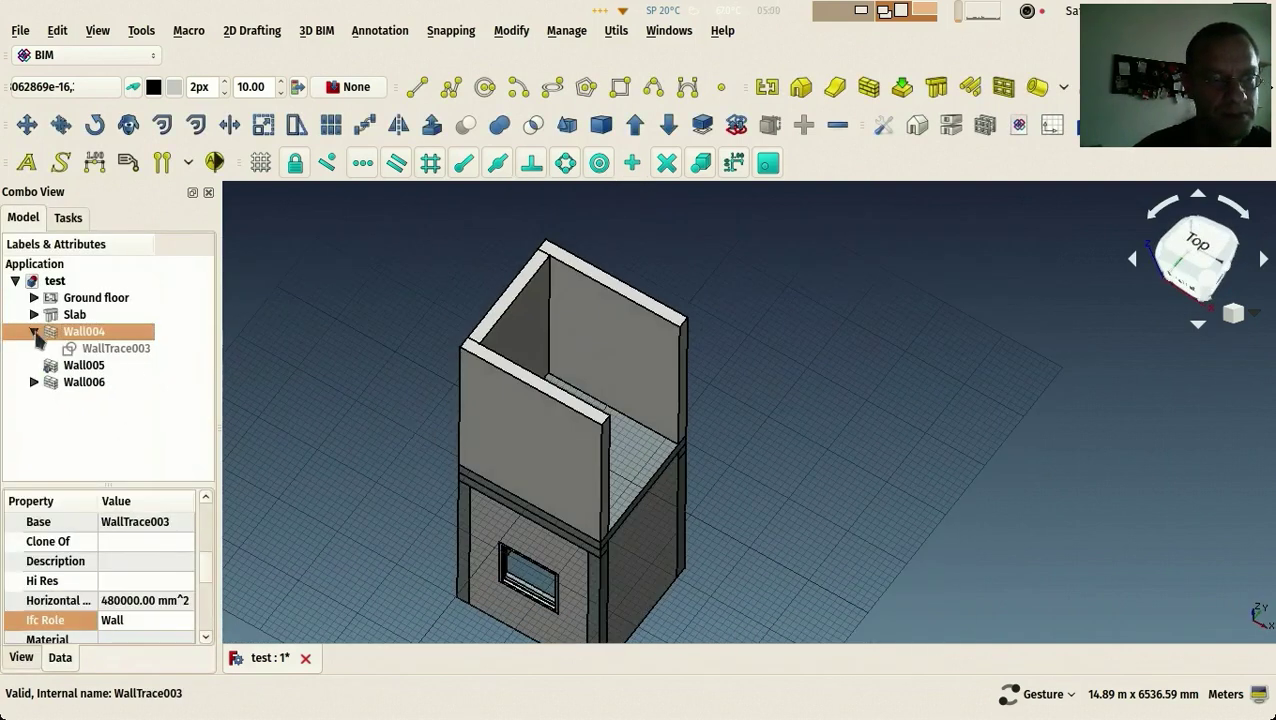
left_click(34, 332)
double_click(41, 368)
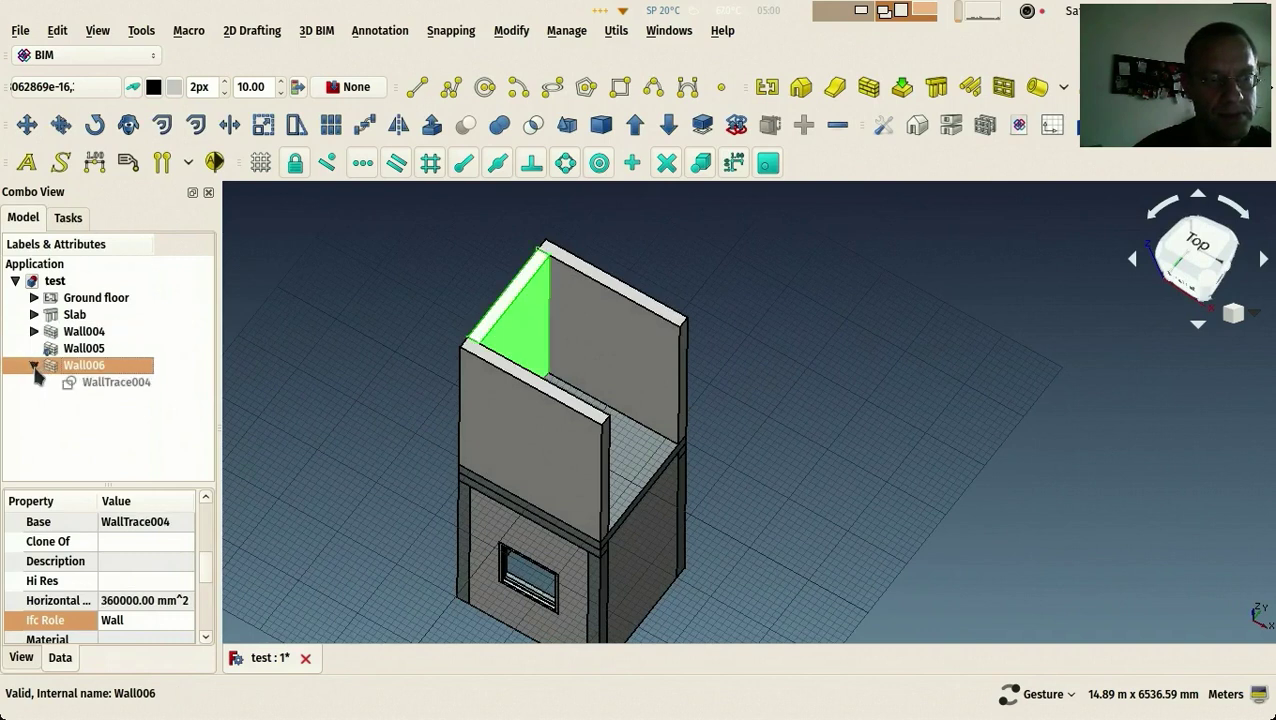
left_click(112, 265)
key("2")
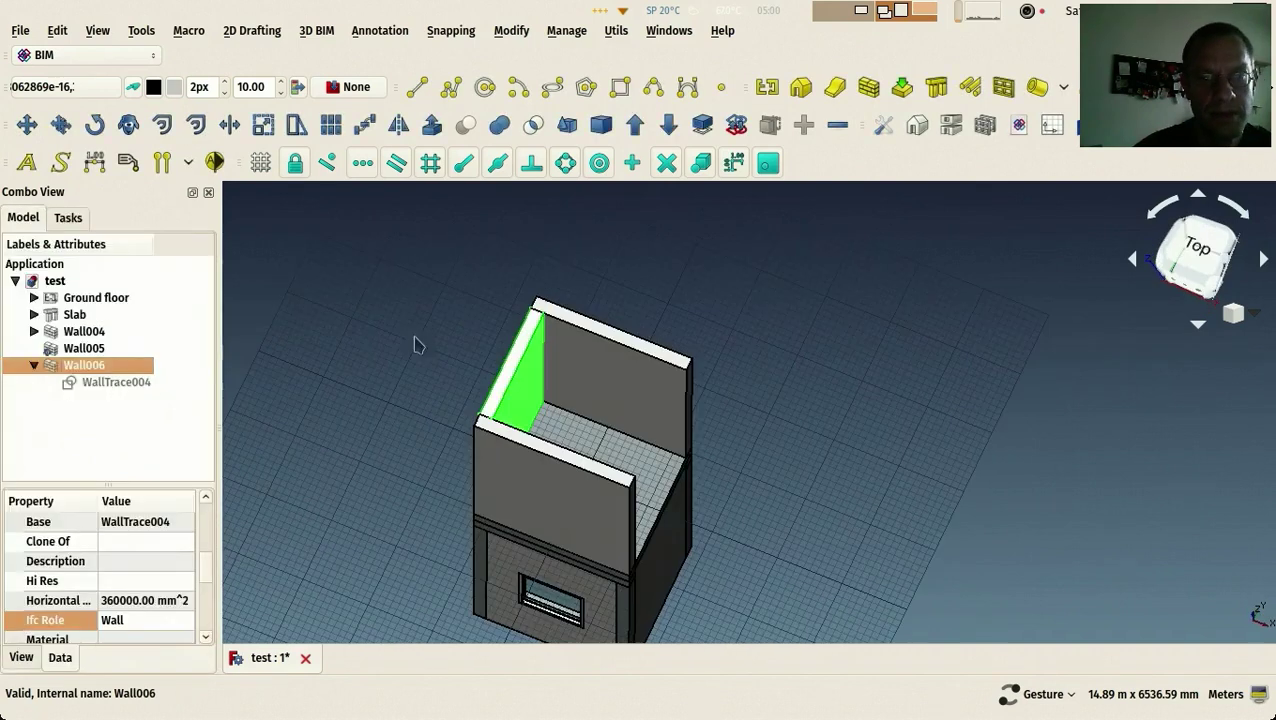
left_click(363, 358)
left_click_drag(379, 393, 507, 347)
left_click(507, 347)
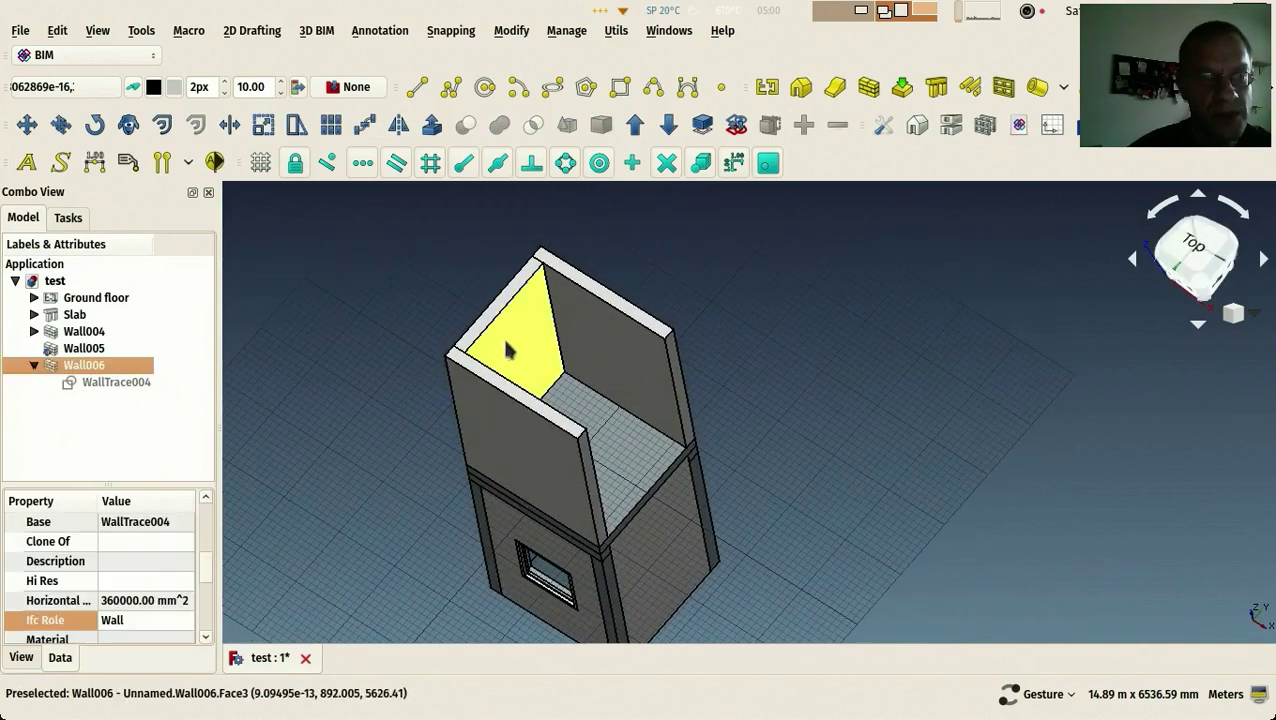
key("2")
scroll(405, 505, "up", 2)
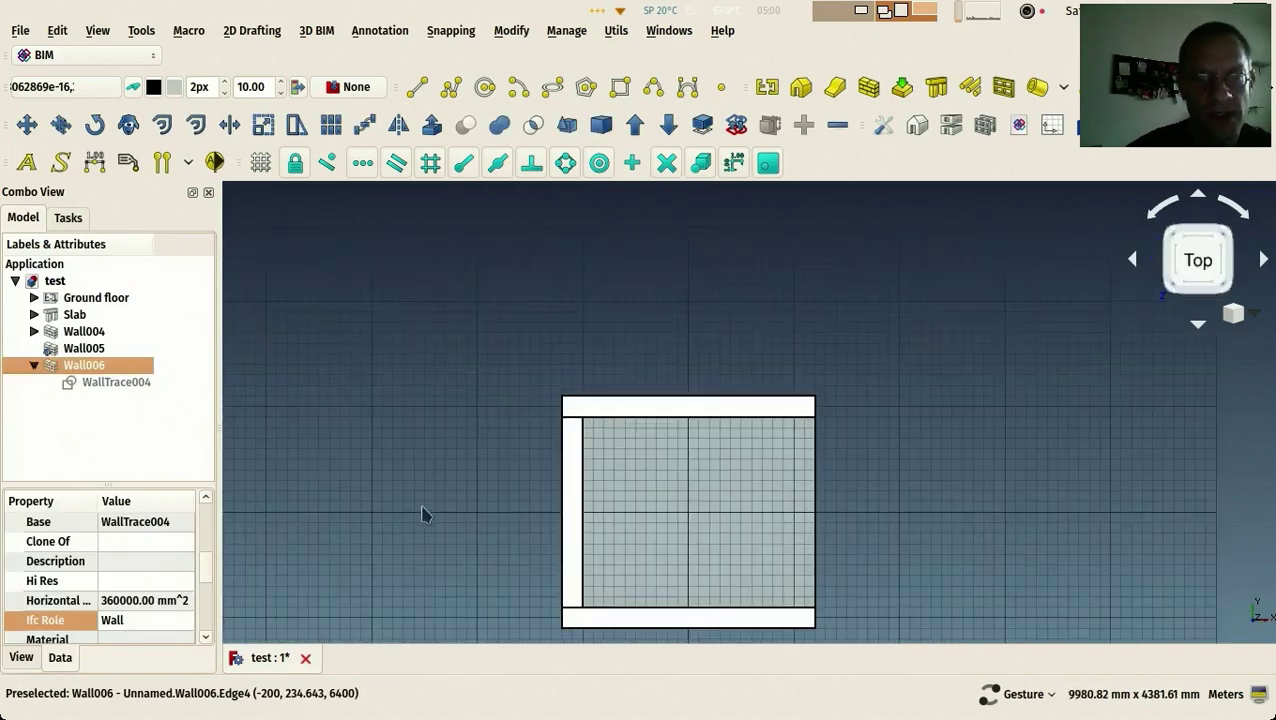
right_click_drag(421, 515, 376, 393)
Clone the left wall and move the clone 2200 mm to the slab's right edge
key("m")
key("v")
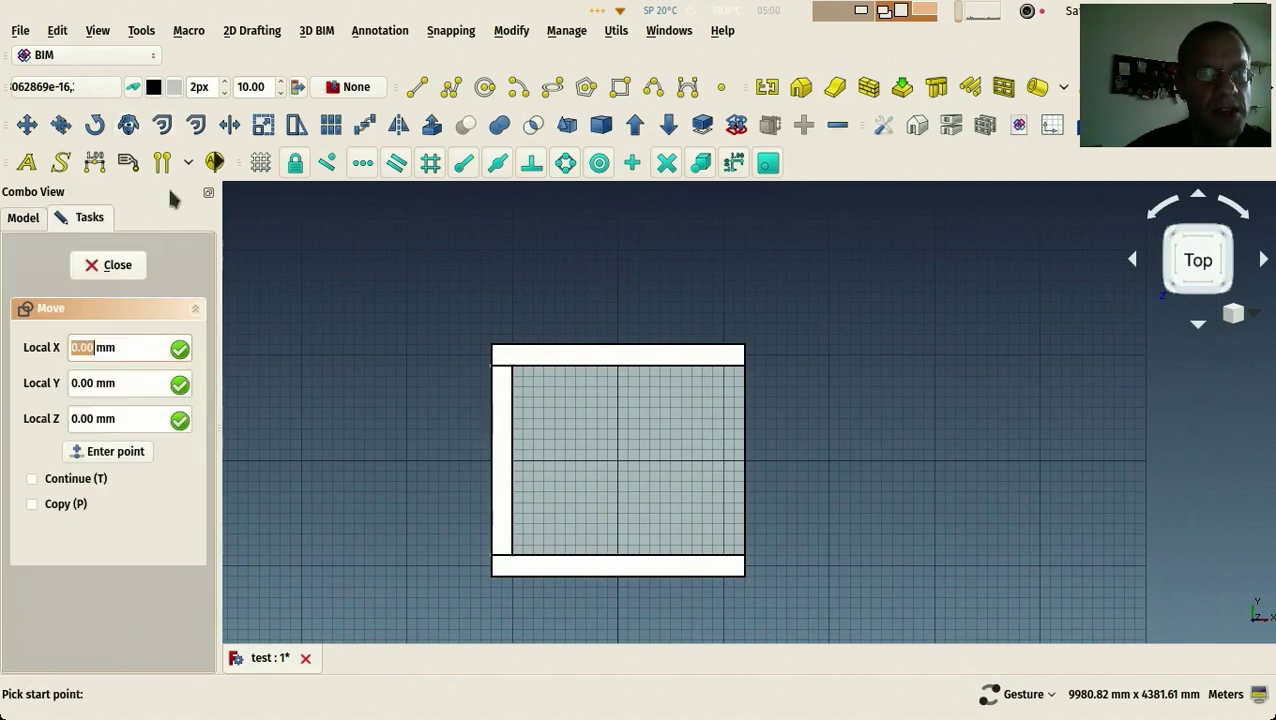
left_click(501, 323)
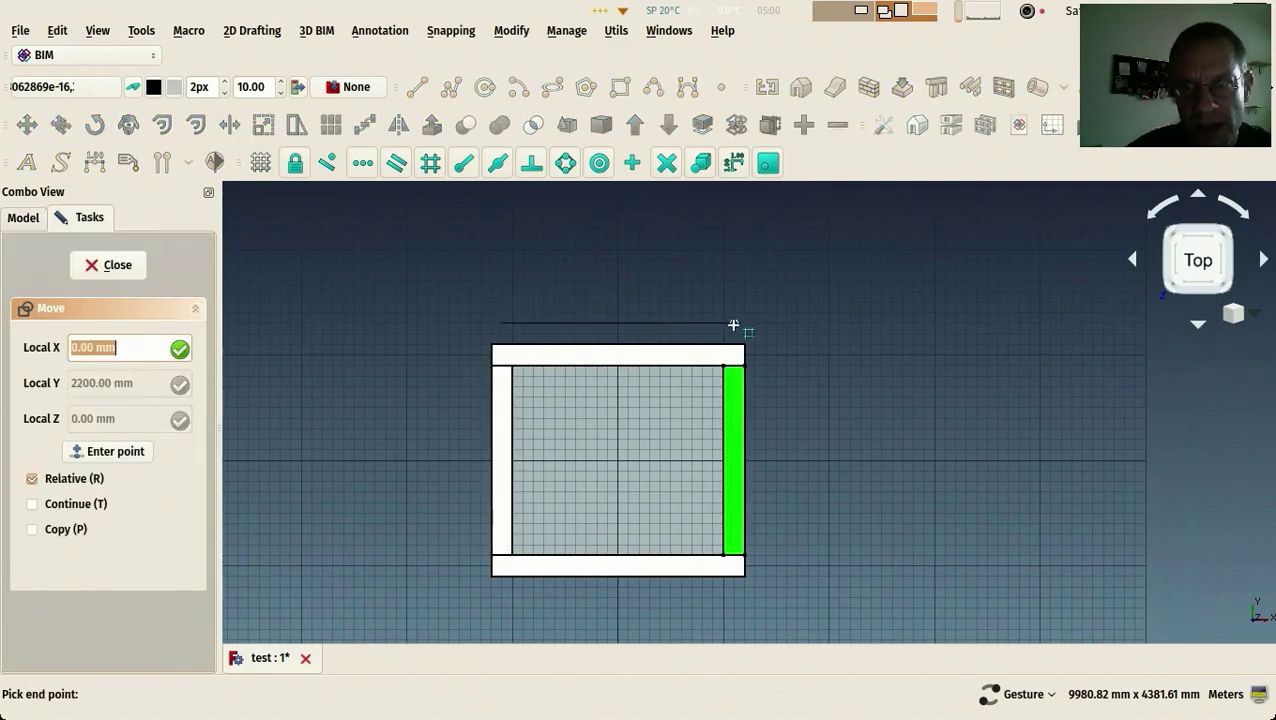
left_click(733, 325)
Check the four-wall box in 3-D, then view it straight from above with nothing selected
left_click_drag(690, 382, 450, 345)
scroll(382, 277, "up", 3)
left_click_drag(382, 277, 430, 282)
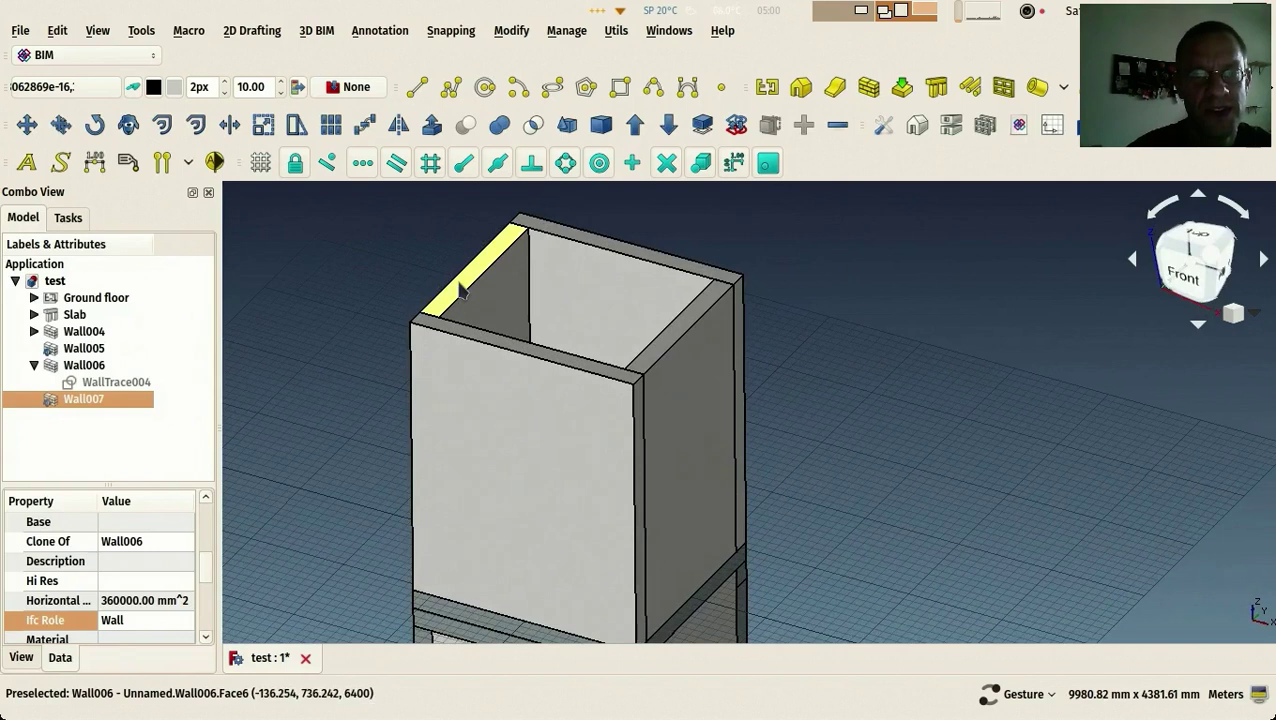
left_click(459, 289)
left_click_drag(344, 272, 361, 305)
key("2")
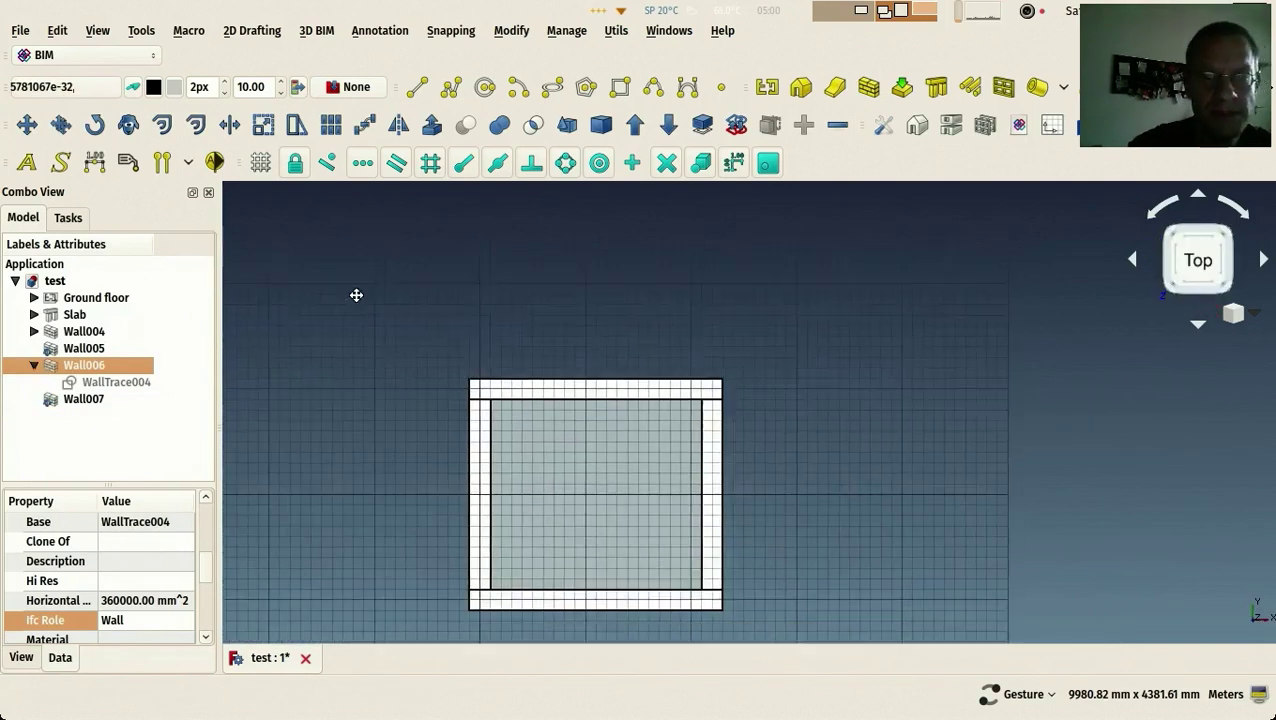
left_click(336, 293)
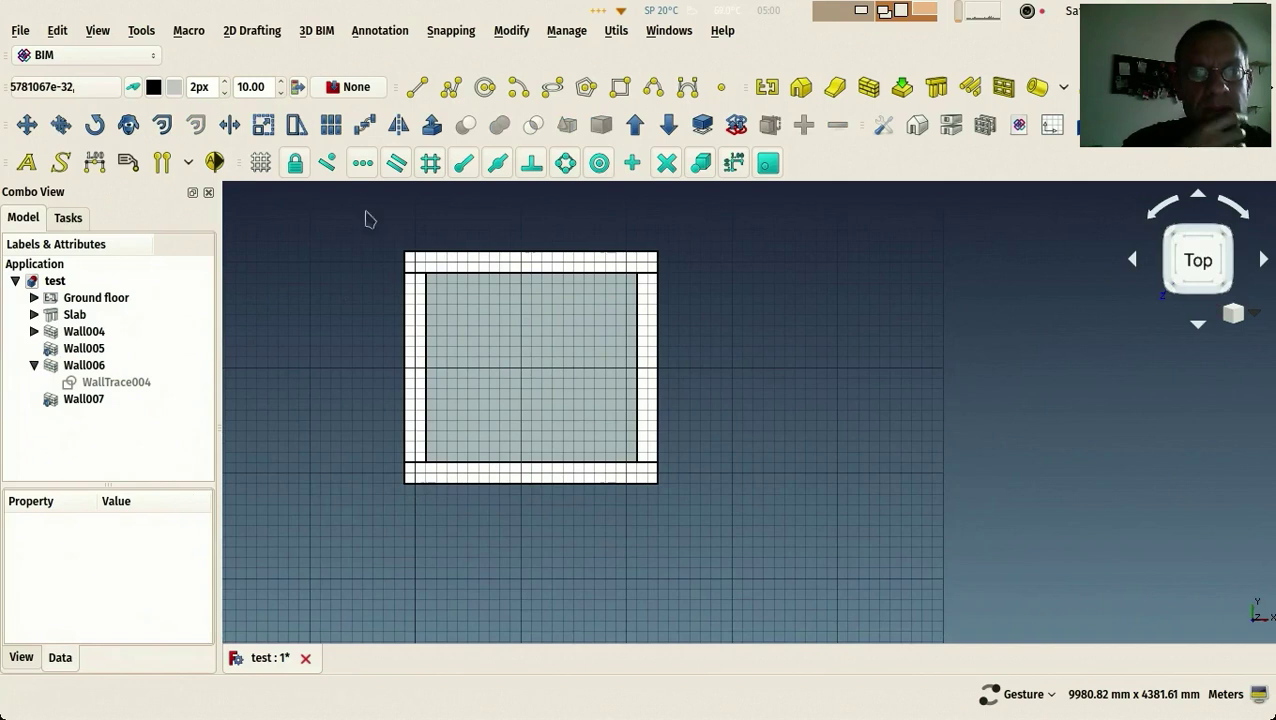
Draw a rectangle from the walls' top-left corner to their bottom-right corner
left_click(621, 88)
left_click(406, 254)
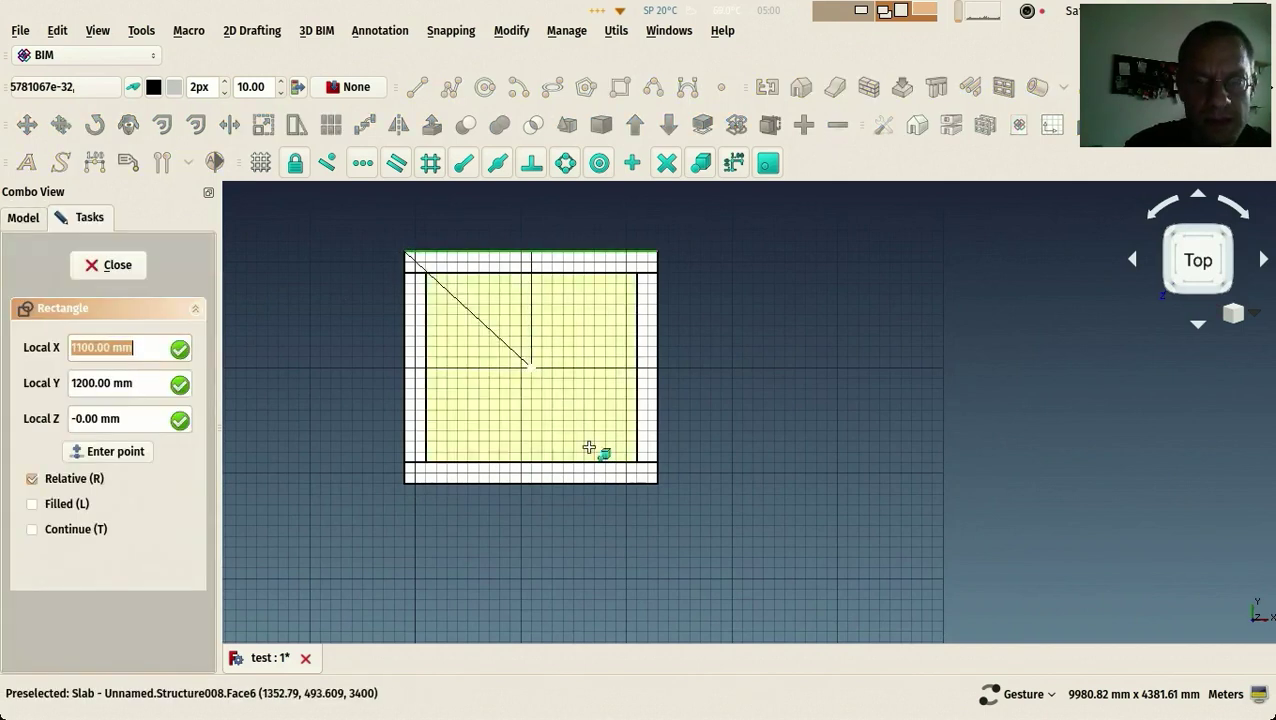
left_click(650, 486)
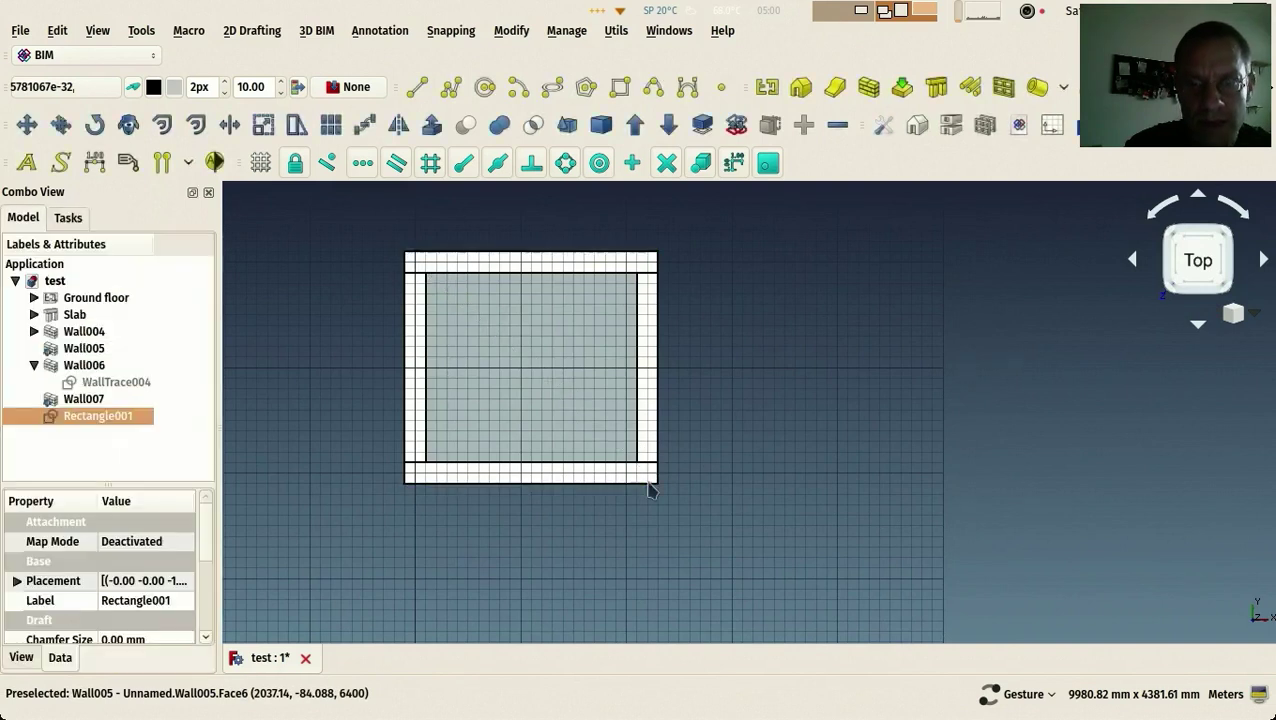
key("0")
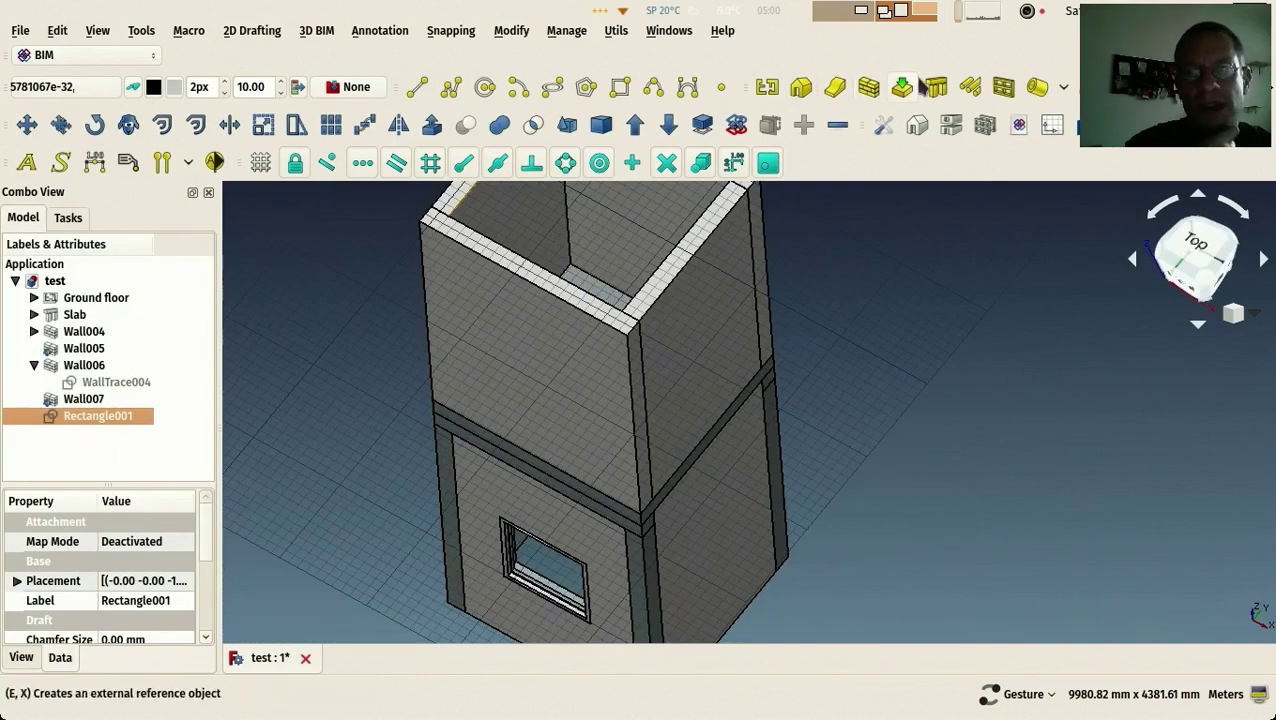
Turn the rectangle into a Structure and set its height to 200 mm
left_click(937, 90)
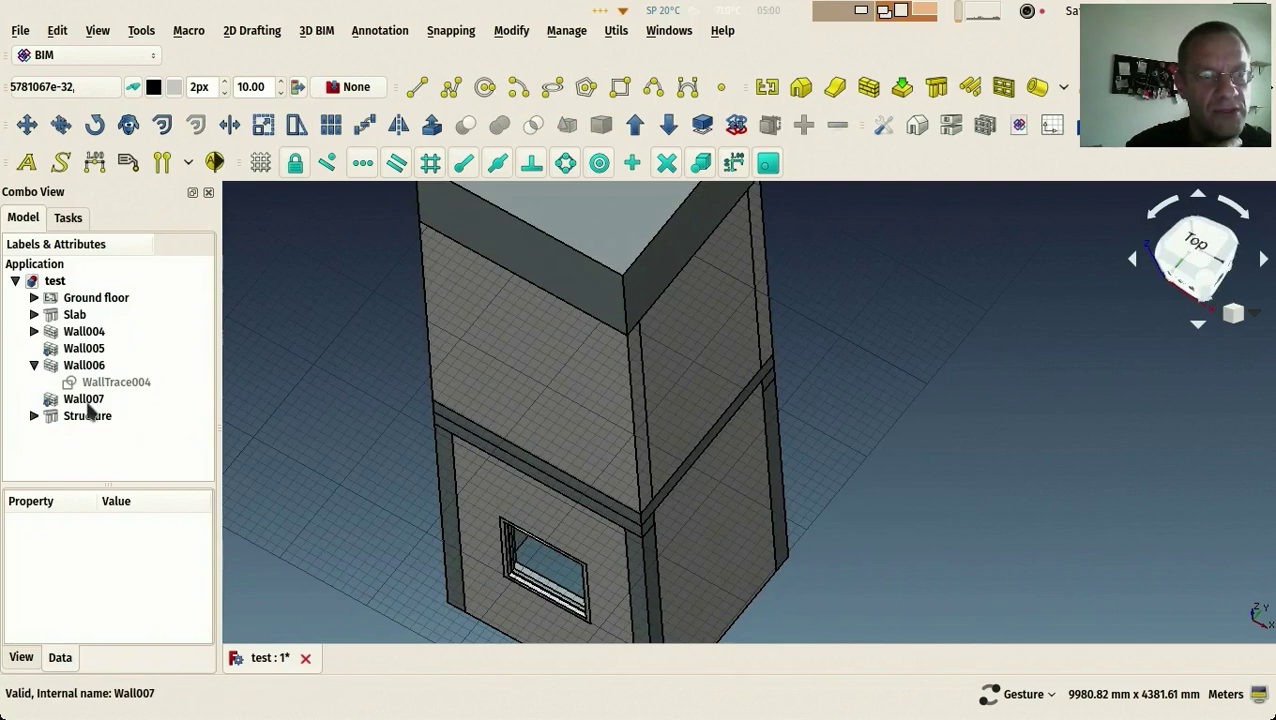
left_click(93, 415)
mouse_move(208, 548)
left_mouse_down()
mouse_move(226, 628)
mouse_move(223, 598)
left_mouse_up()
left_click(118, 564)
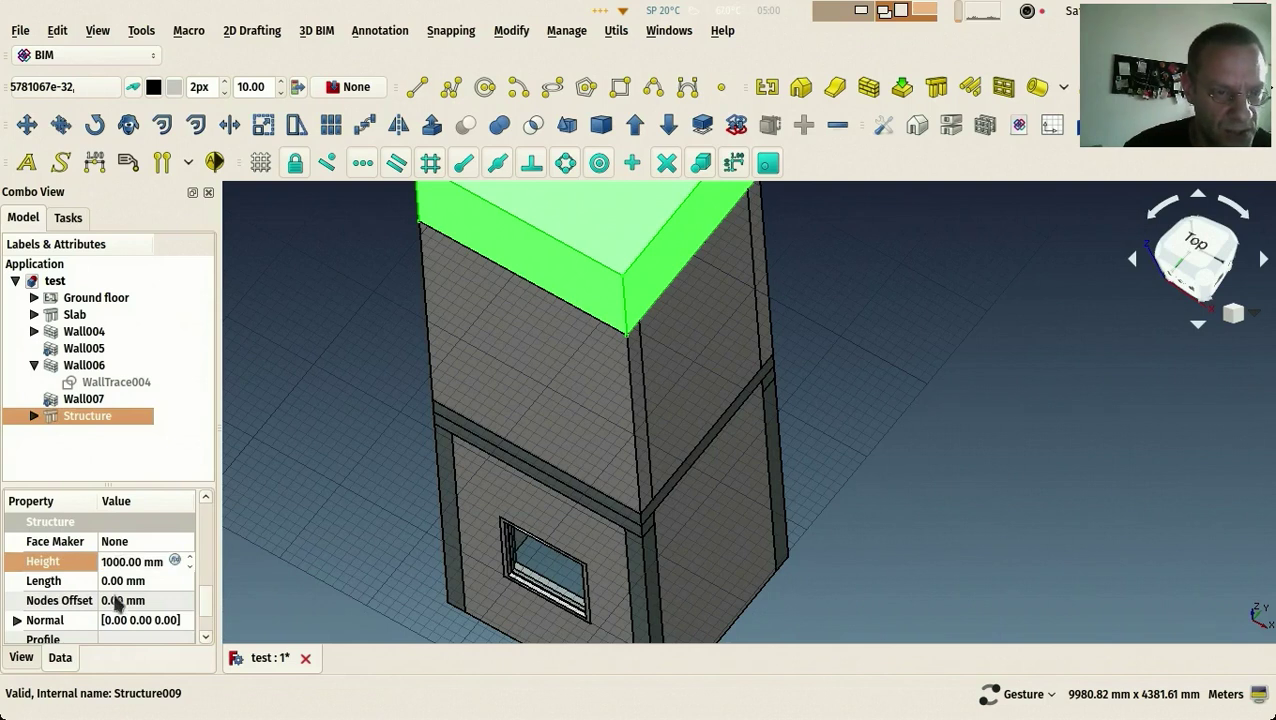
key("BackSpace")
key("BackSpace")
type("2")
key("Return")
Change the structure's IFC role to Slab and save the document
left_click_drag(323, 321, 380, 432)
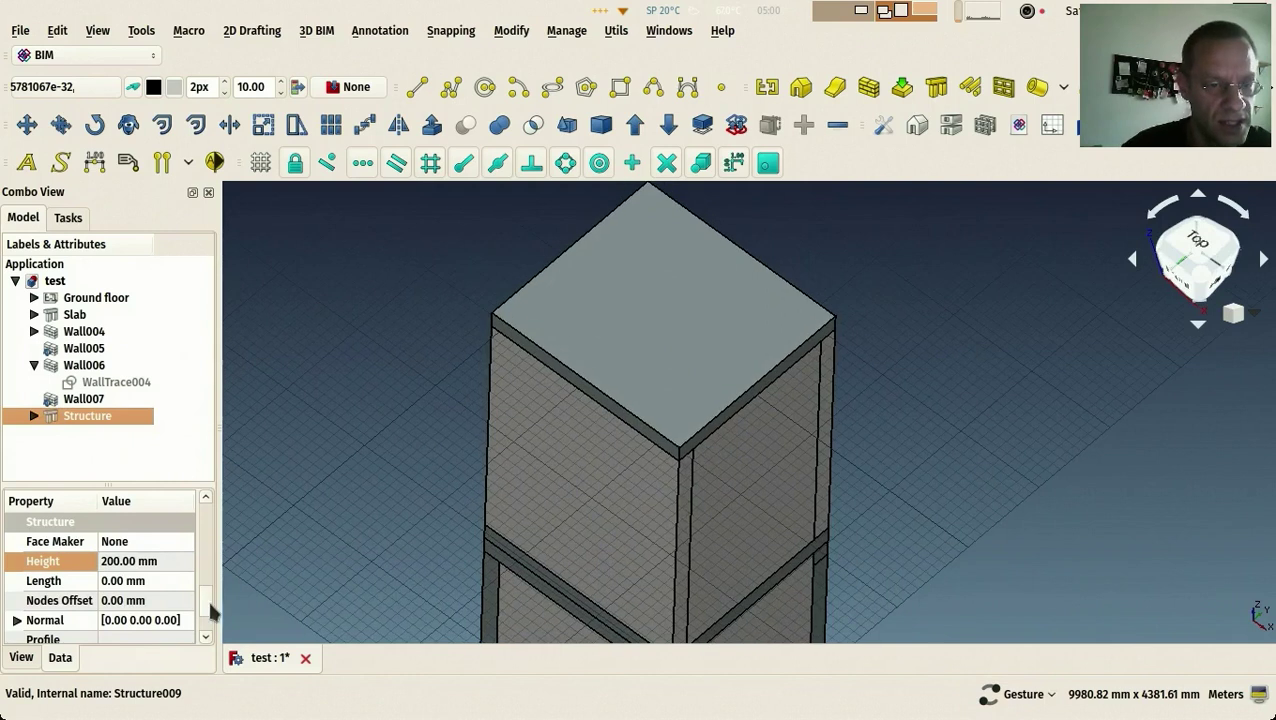
left_click_drag(208, 607, 202, 546)
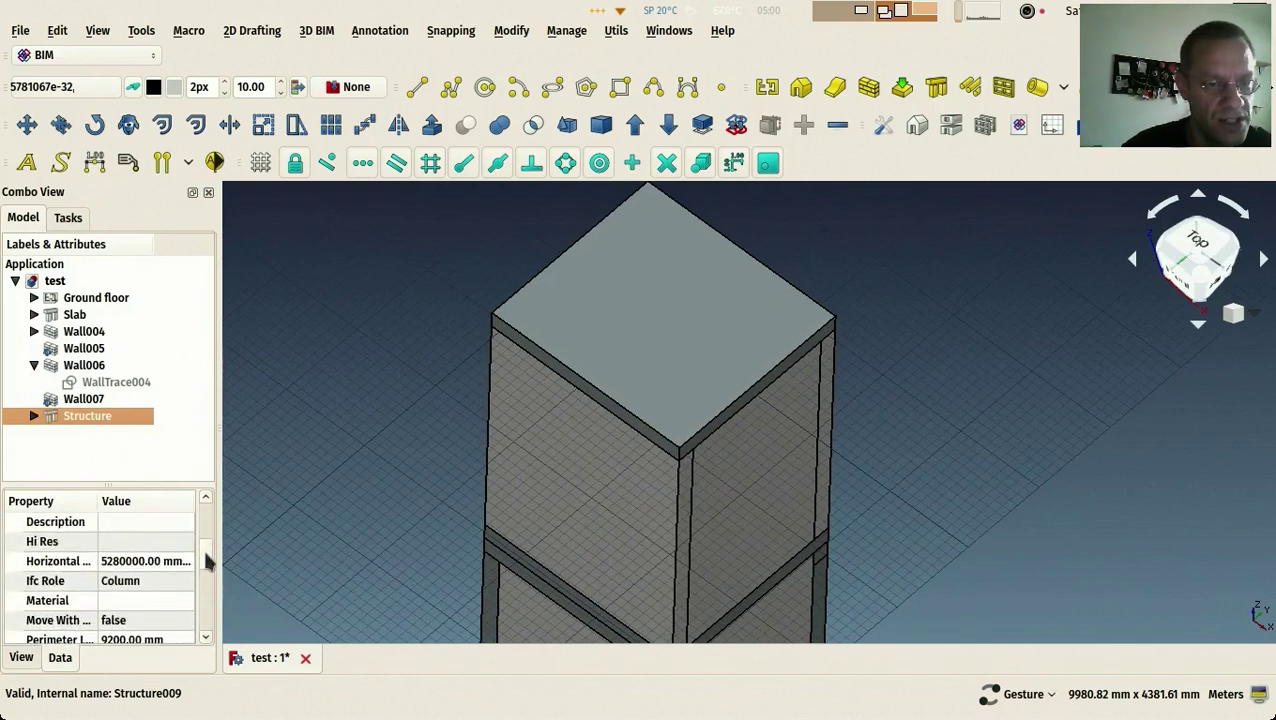
left_click(140, 588)
left_click(164, 588)
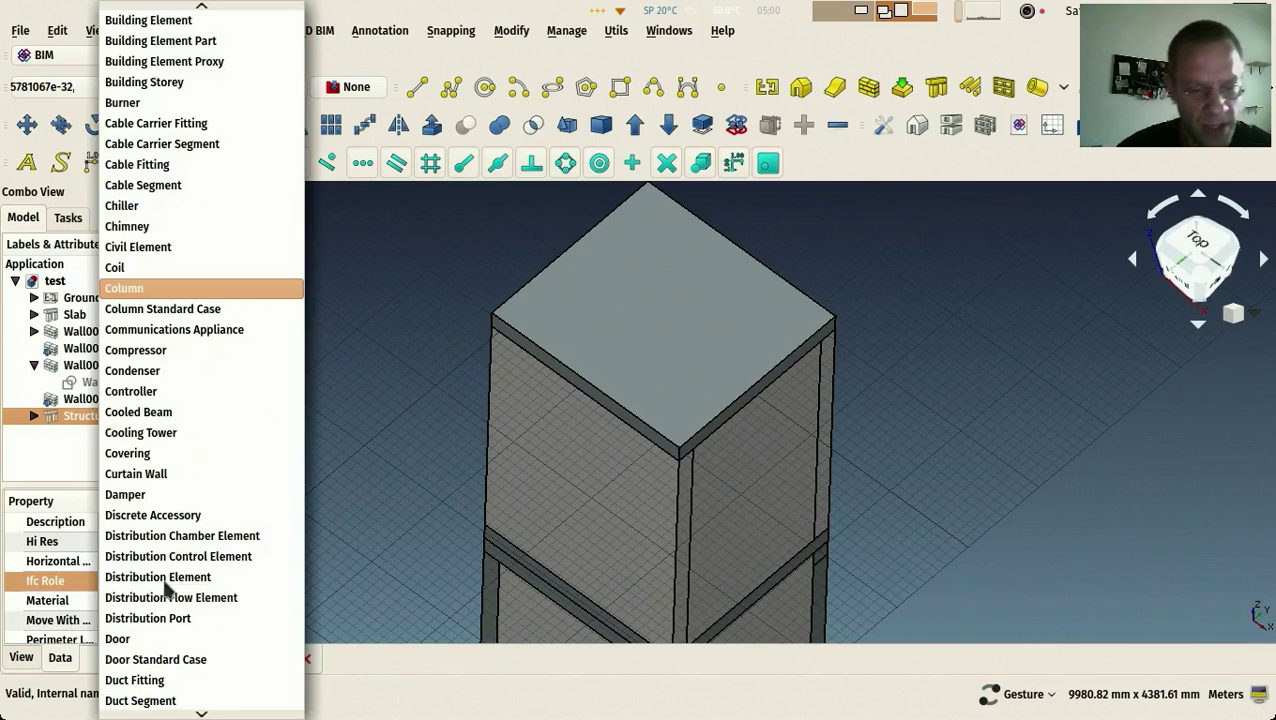
type("slab")
left_click(162, 681)
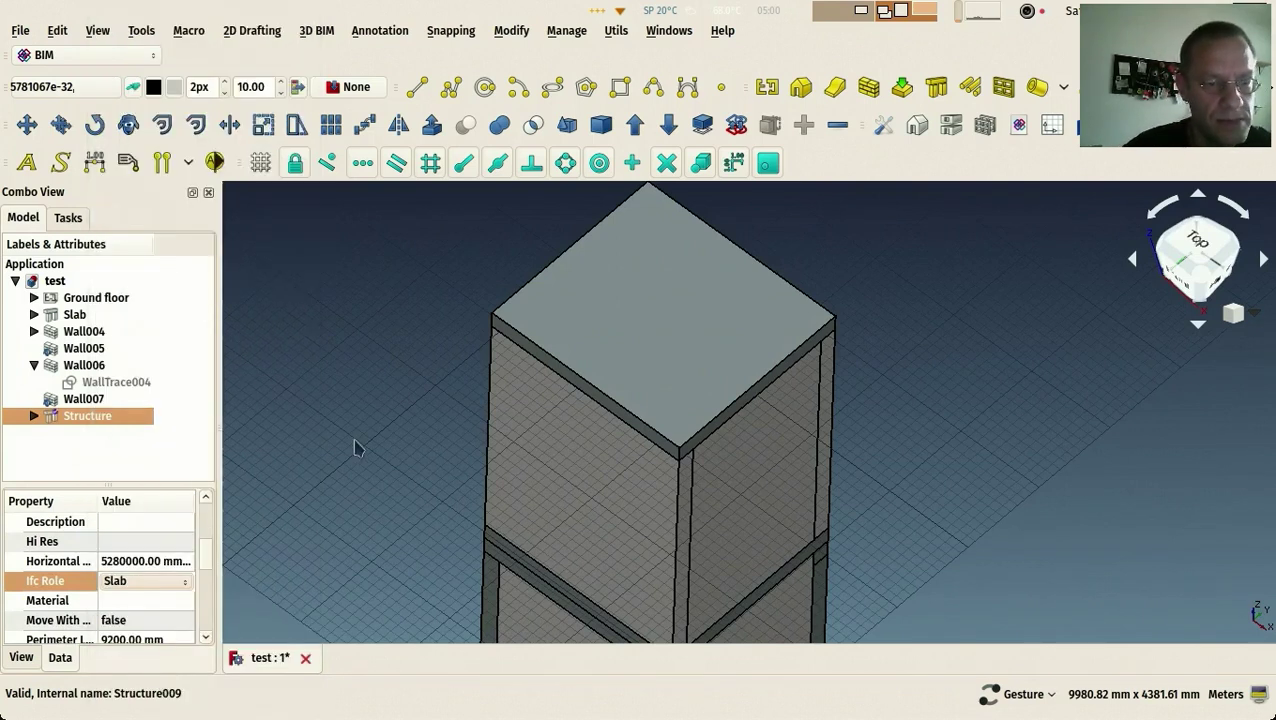
key("ctrl+s")
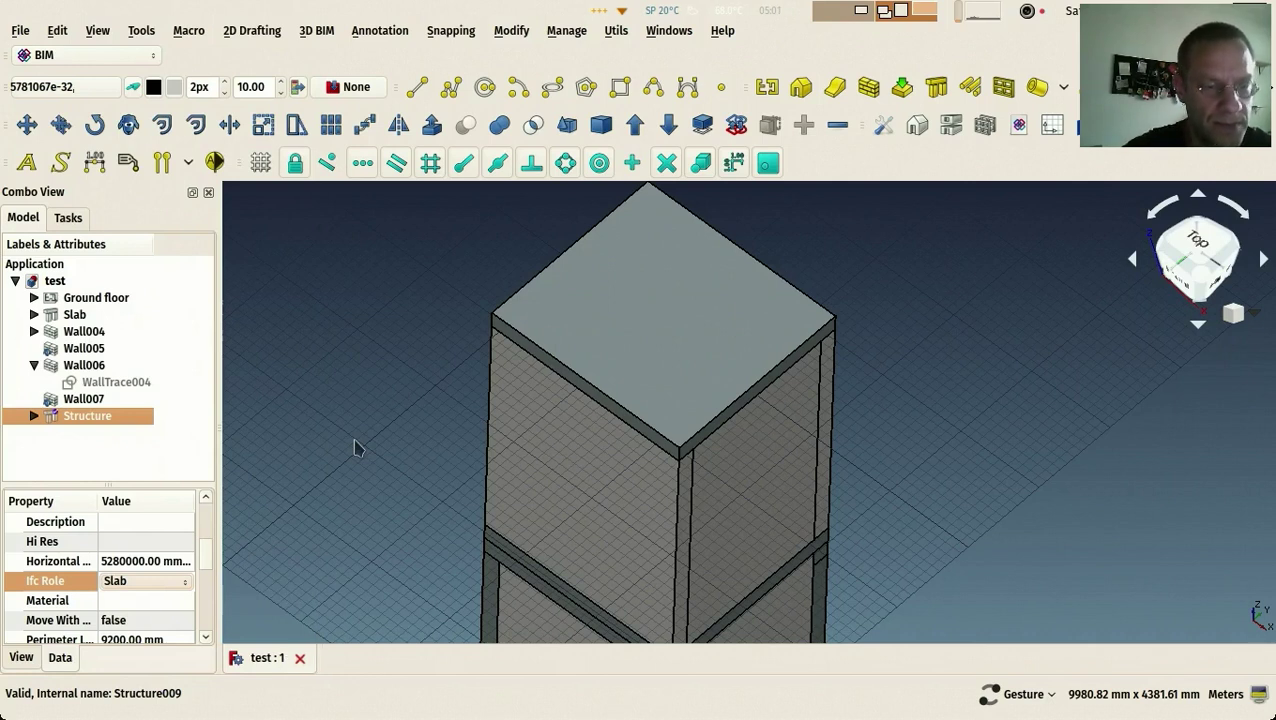
Create a new BuildingPart and rename it Upper floor
left_click(348, 353)
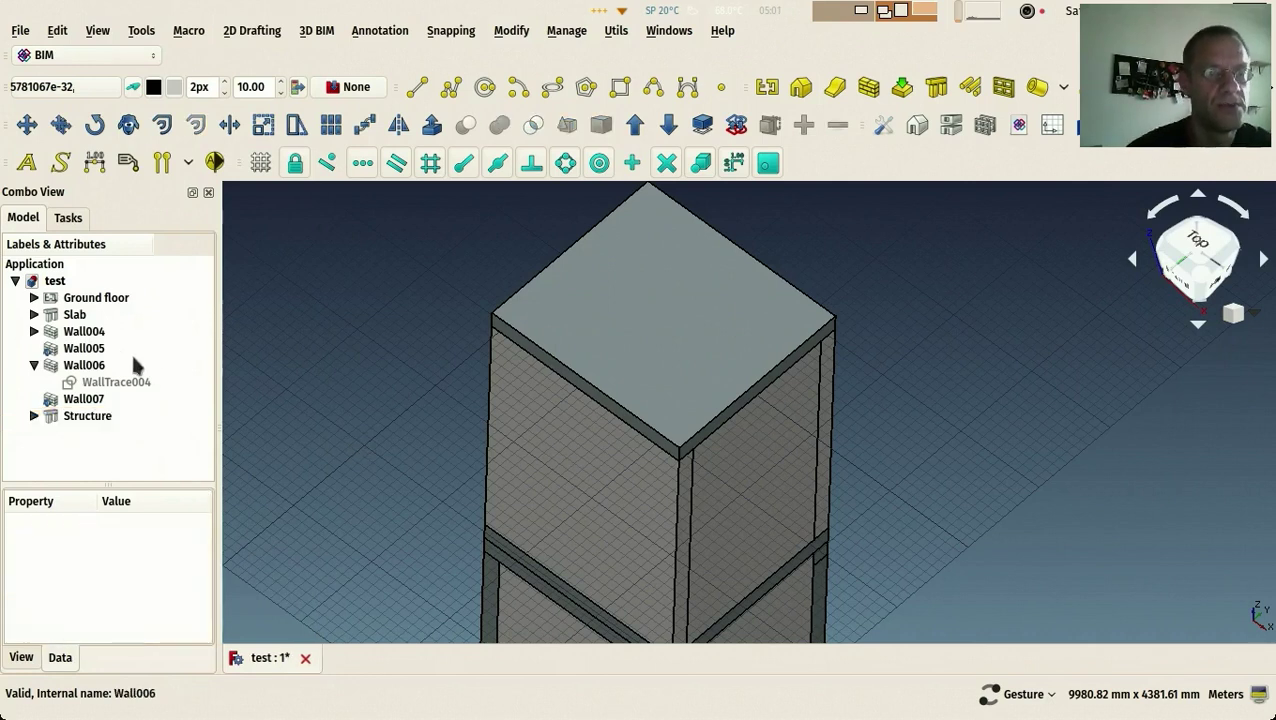
left_click(34, 365)
left_click_drag(421, 387, 430, 393)
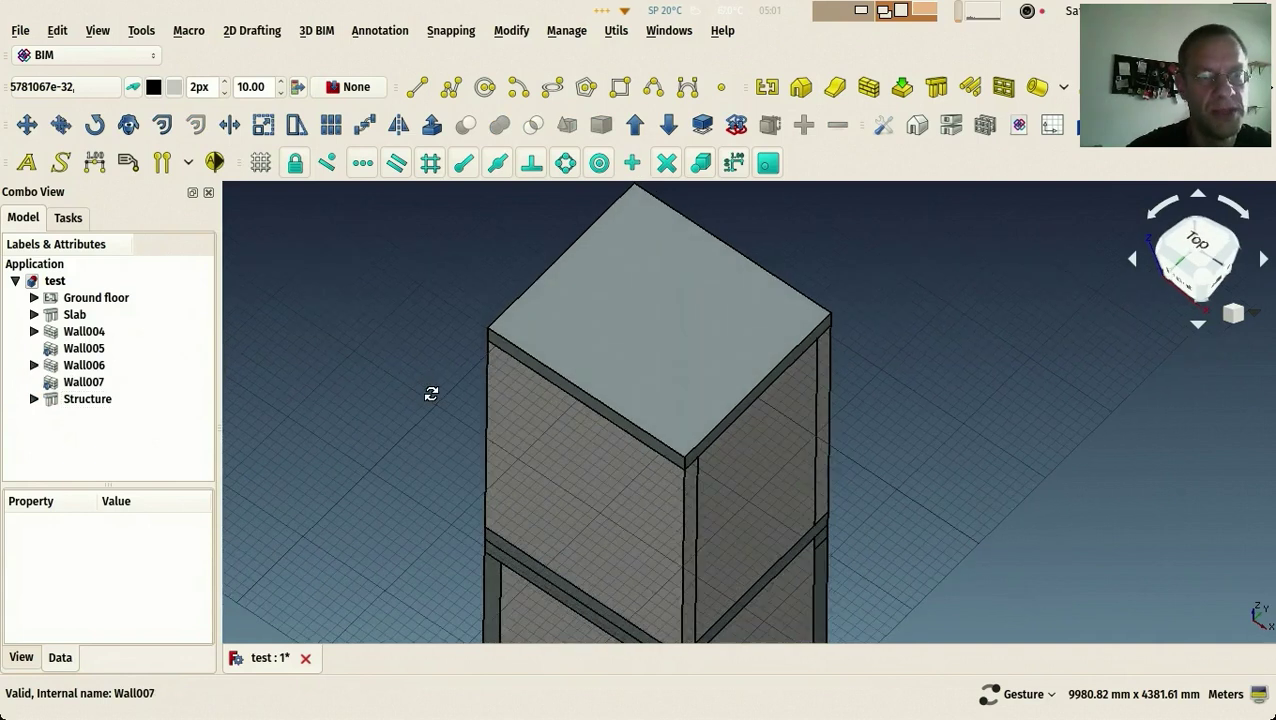
left_click(100, 299)
left_click(338, 306)
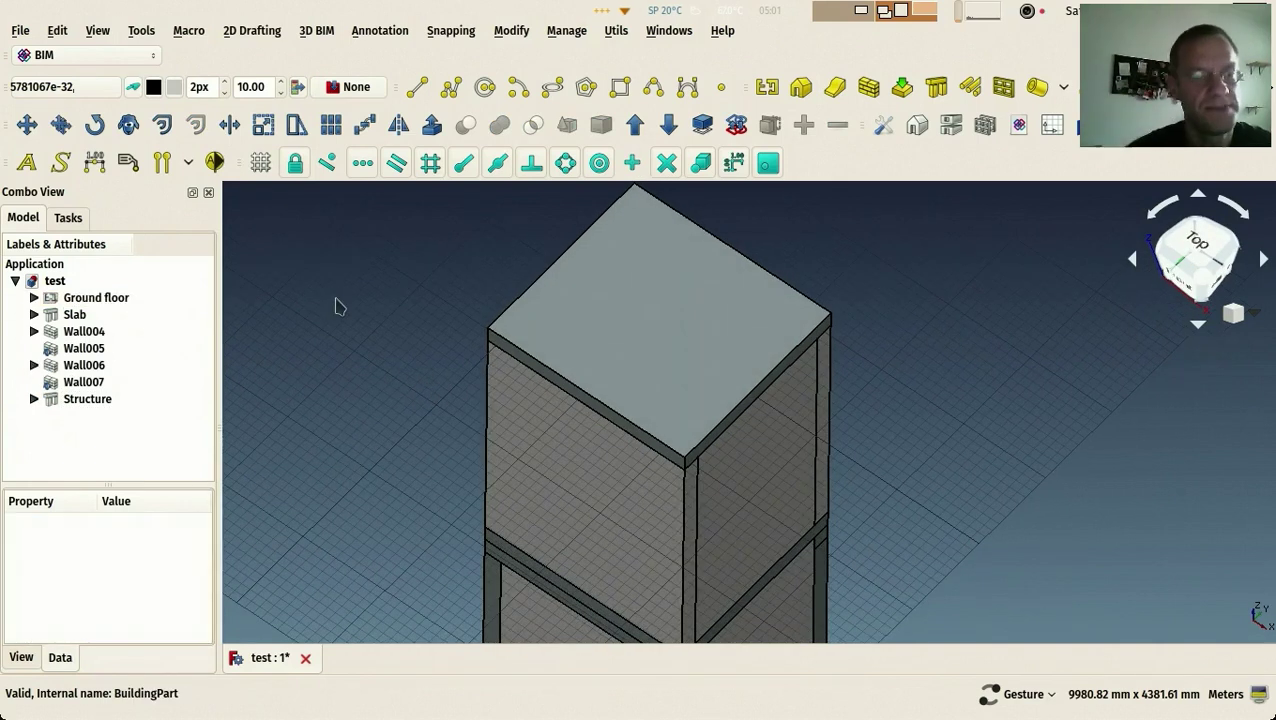
left_click(766, 87)
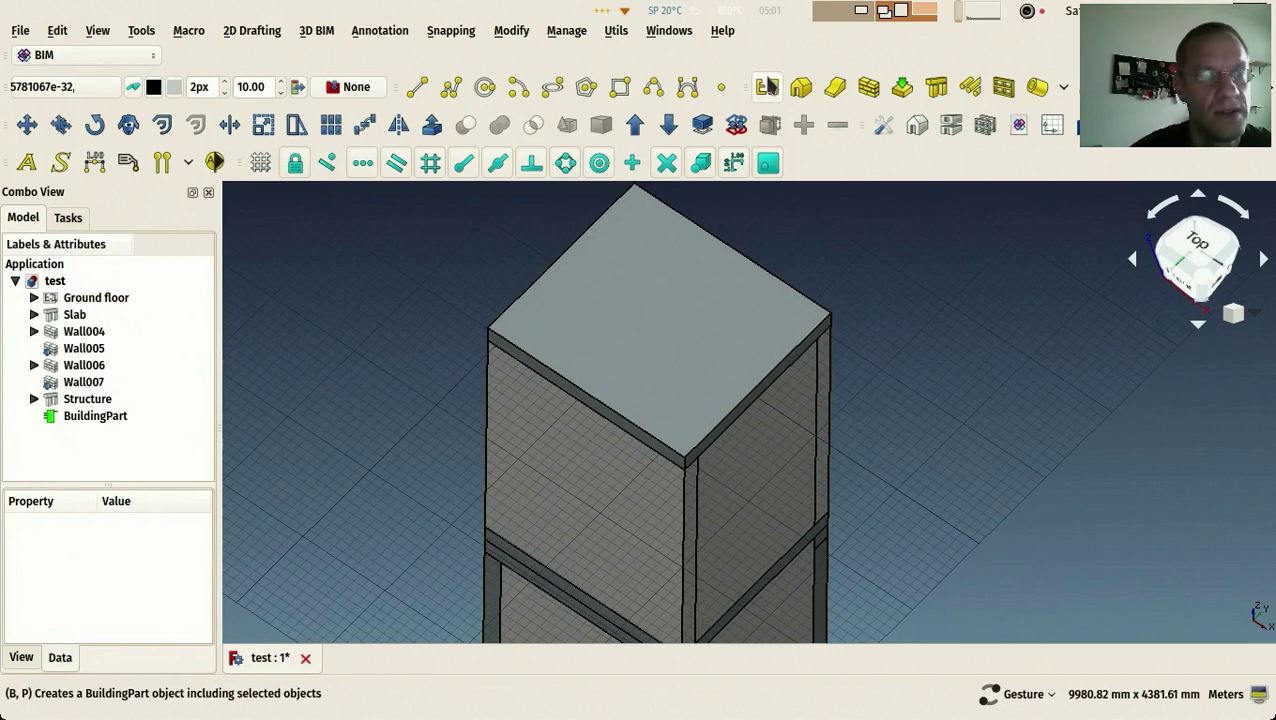
left_click(99, 415)
left_click(99, 415)
type("Upper floor")
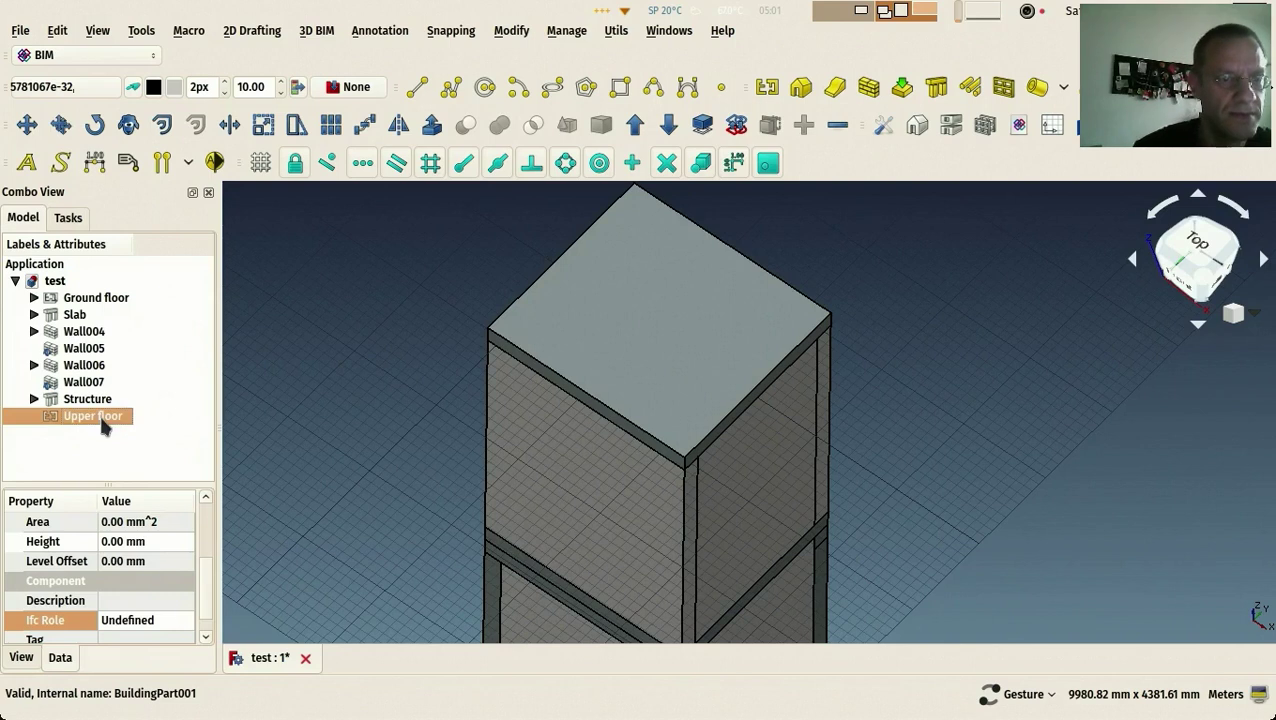
Rename the top slab Structure to Slab, which becomes Slab001
left_click_drag(430, 547, 483, 408)
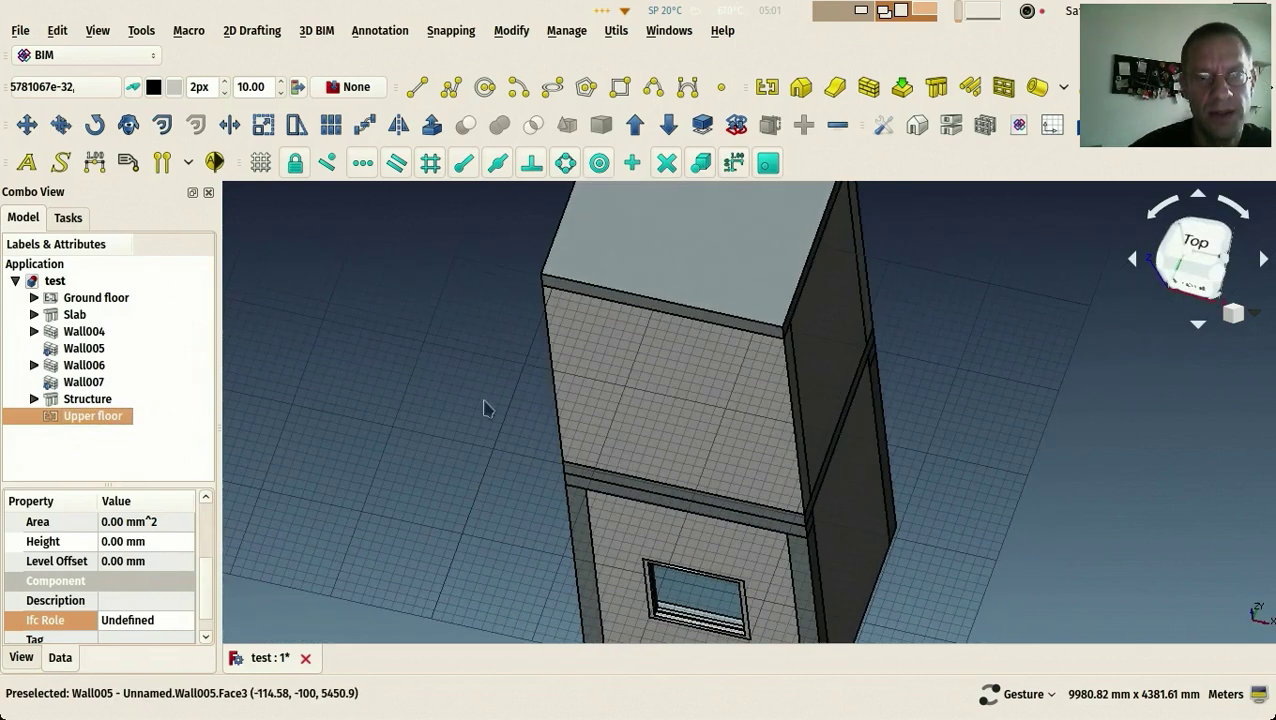
left_click(57, 403)
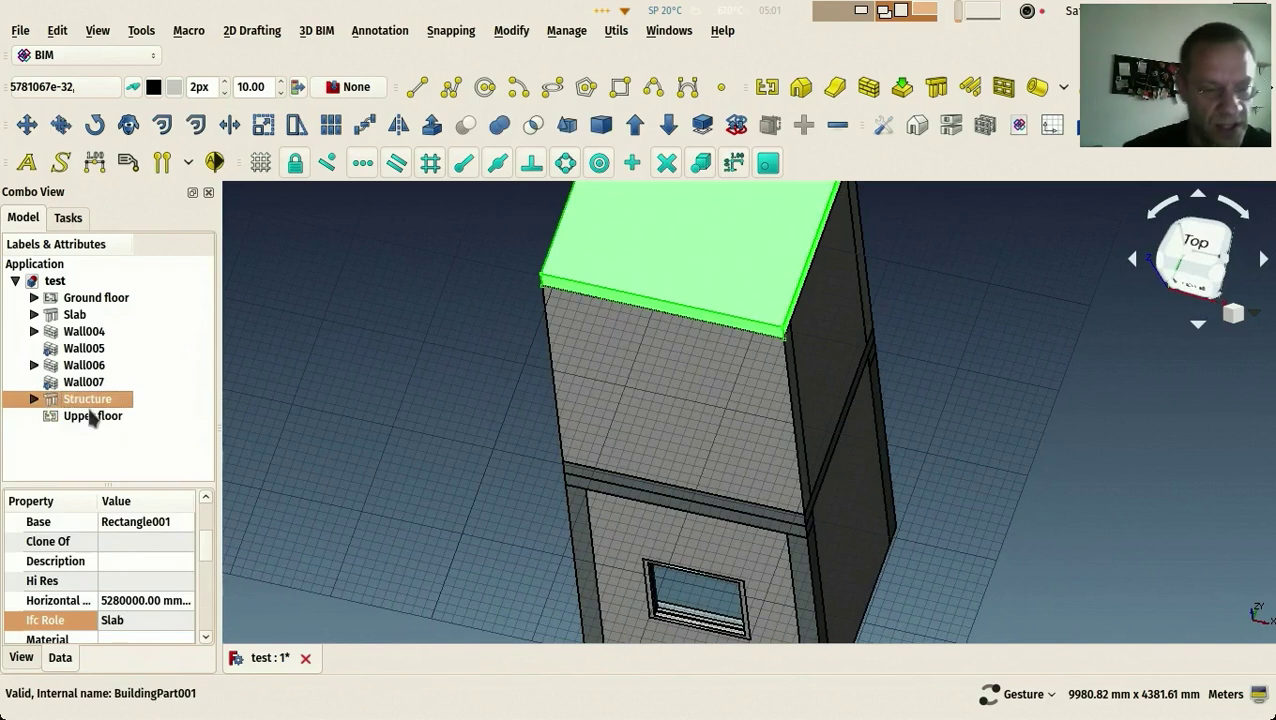
type("S")
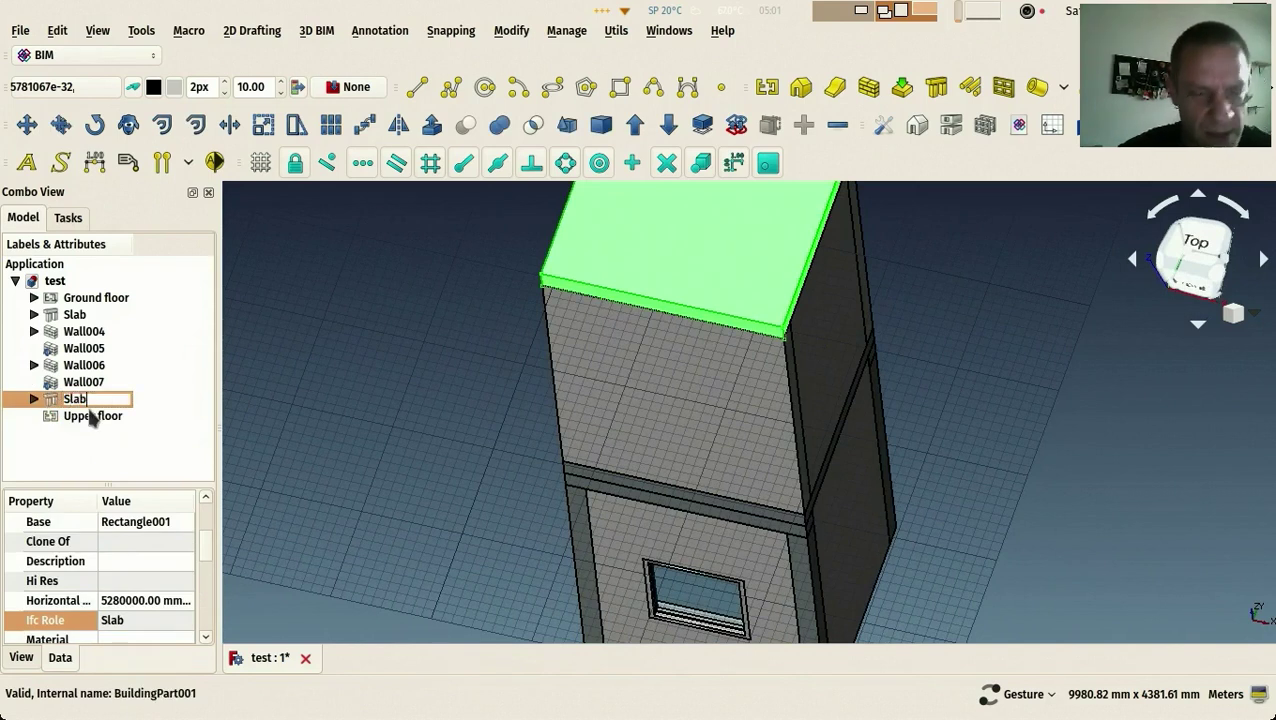
type("lab")
key("Return")
left_click(346, 425)
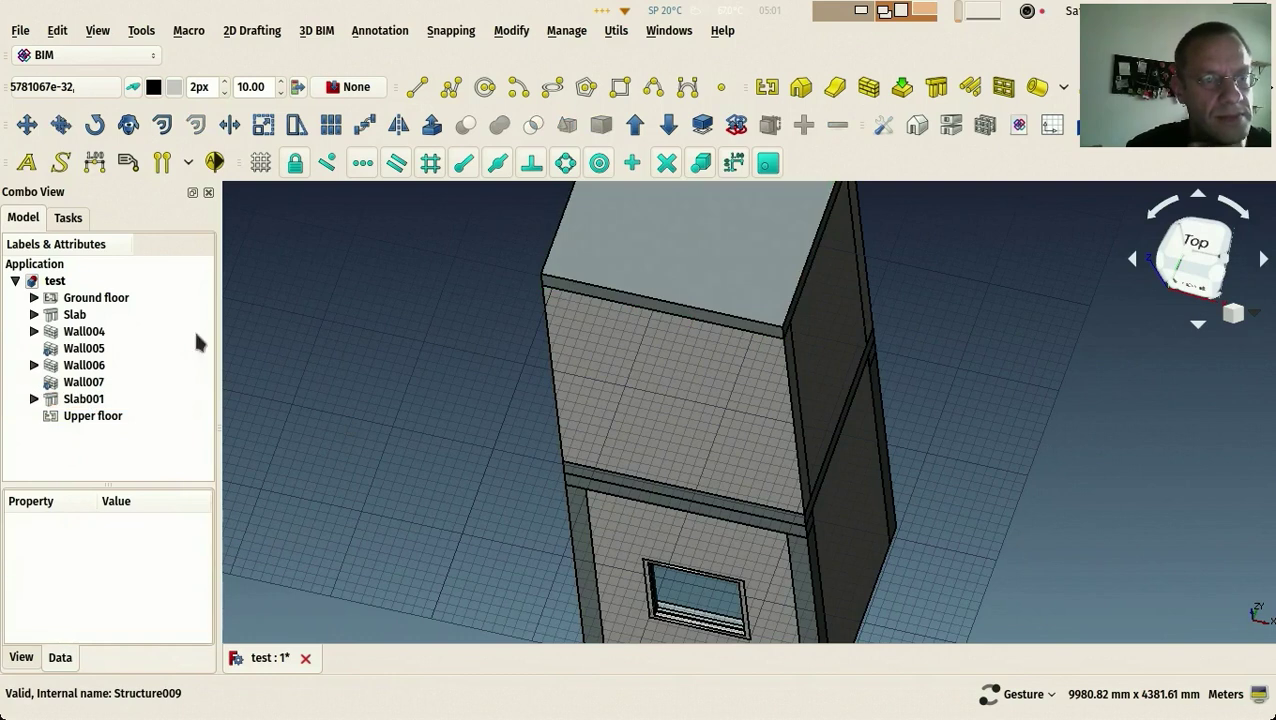
Create two new groups and name them Walls001 and Slabs
right_click(52, 285)
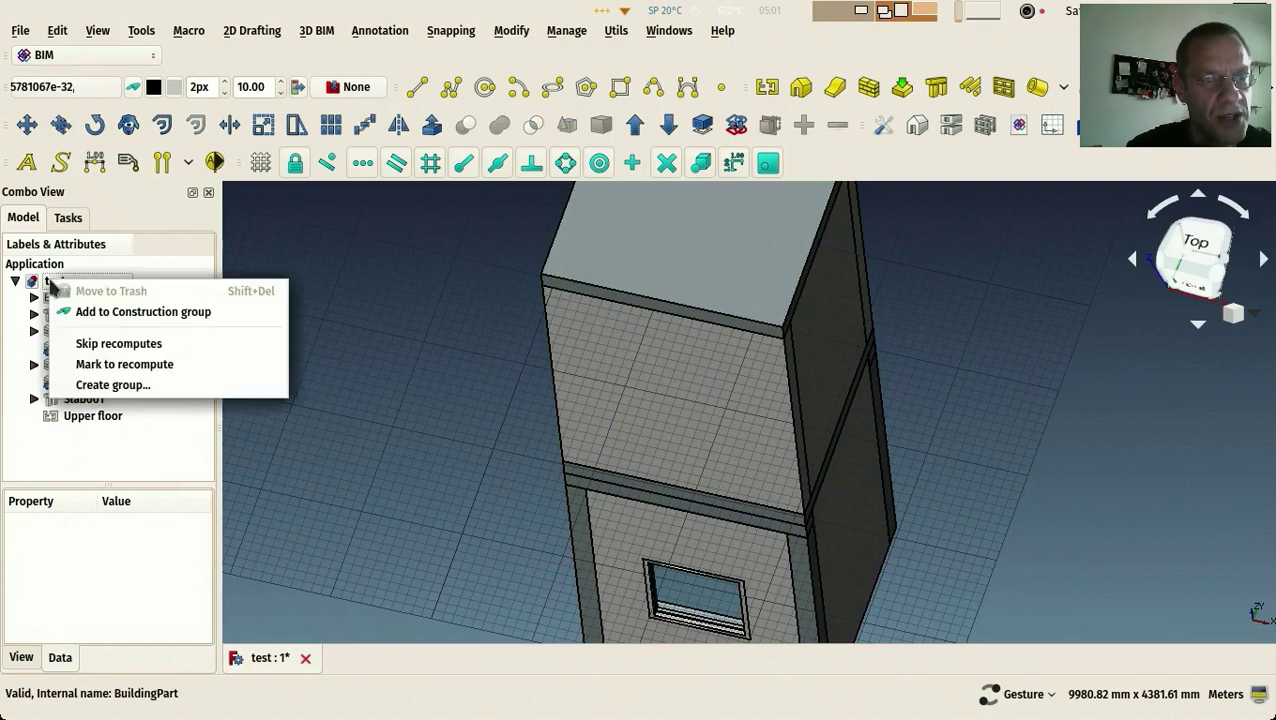
left_click(112, 385)
right_click(51, 285)
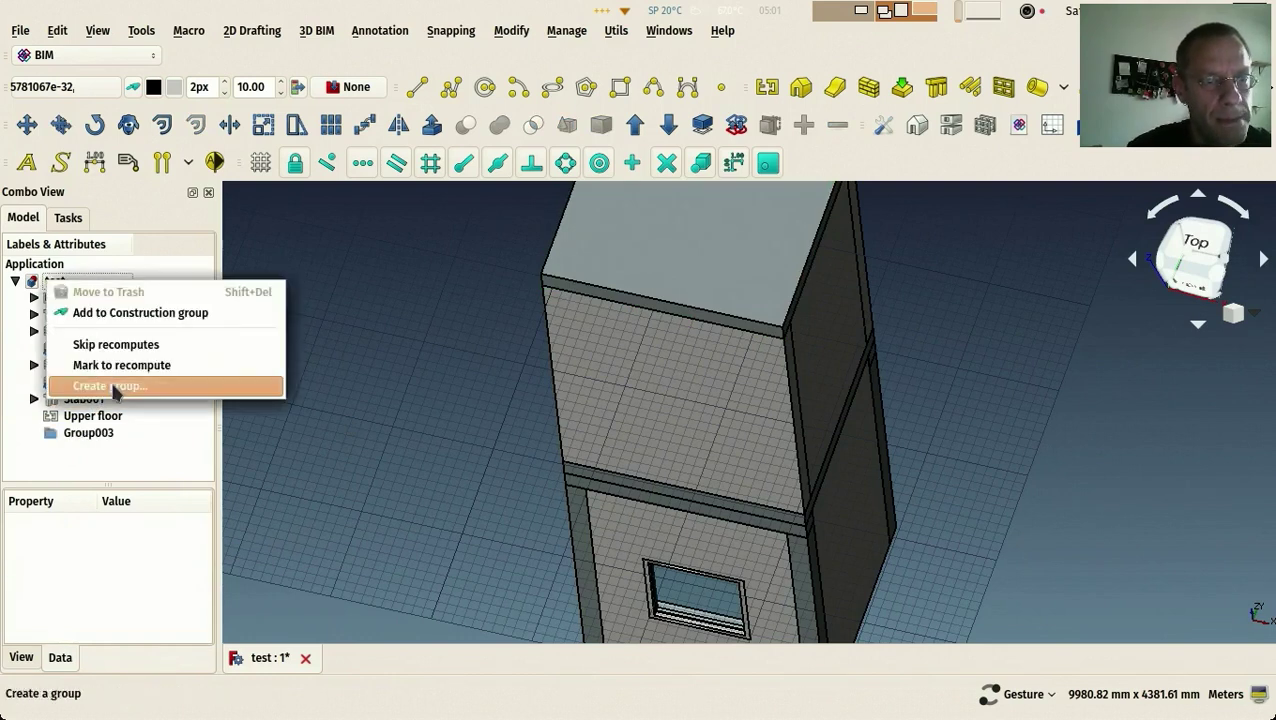
left_click(110, 385)
left_click(87, 439)
type("Walls001")
key("Return")
left_click(87, 451)
left_click(88, 451)
type("Slabs")
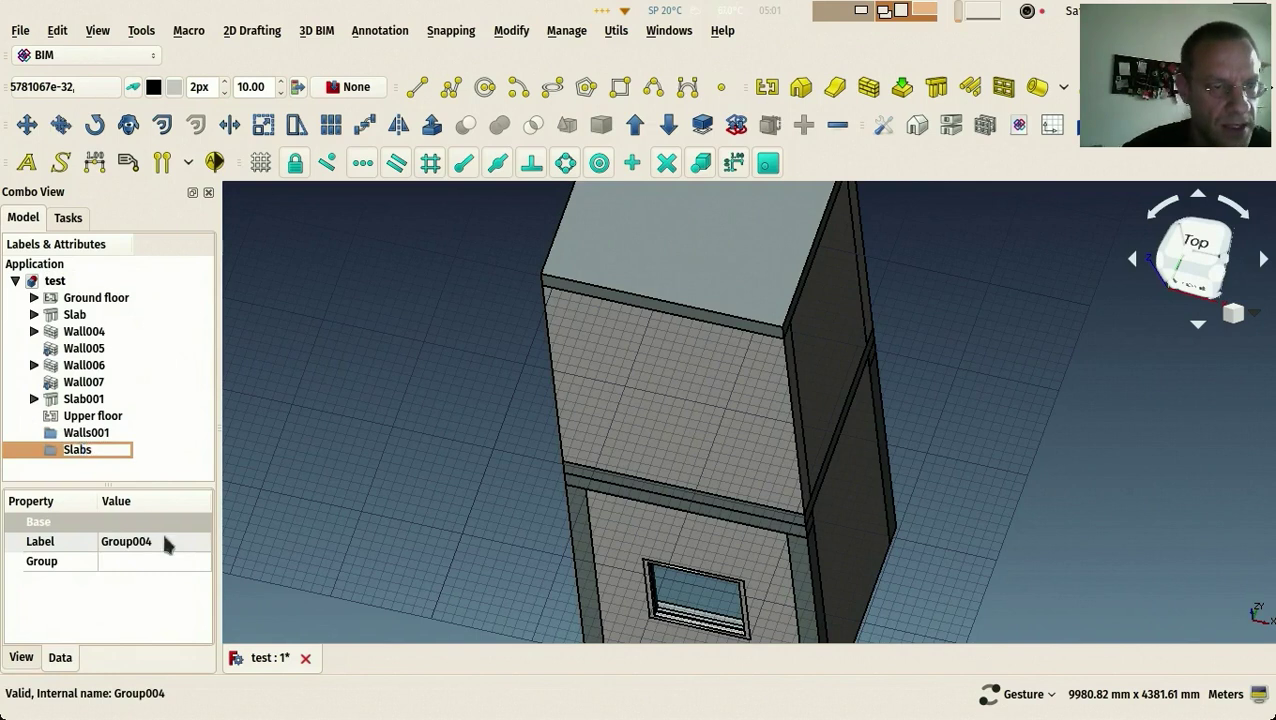
key("Return")
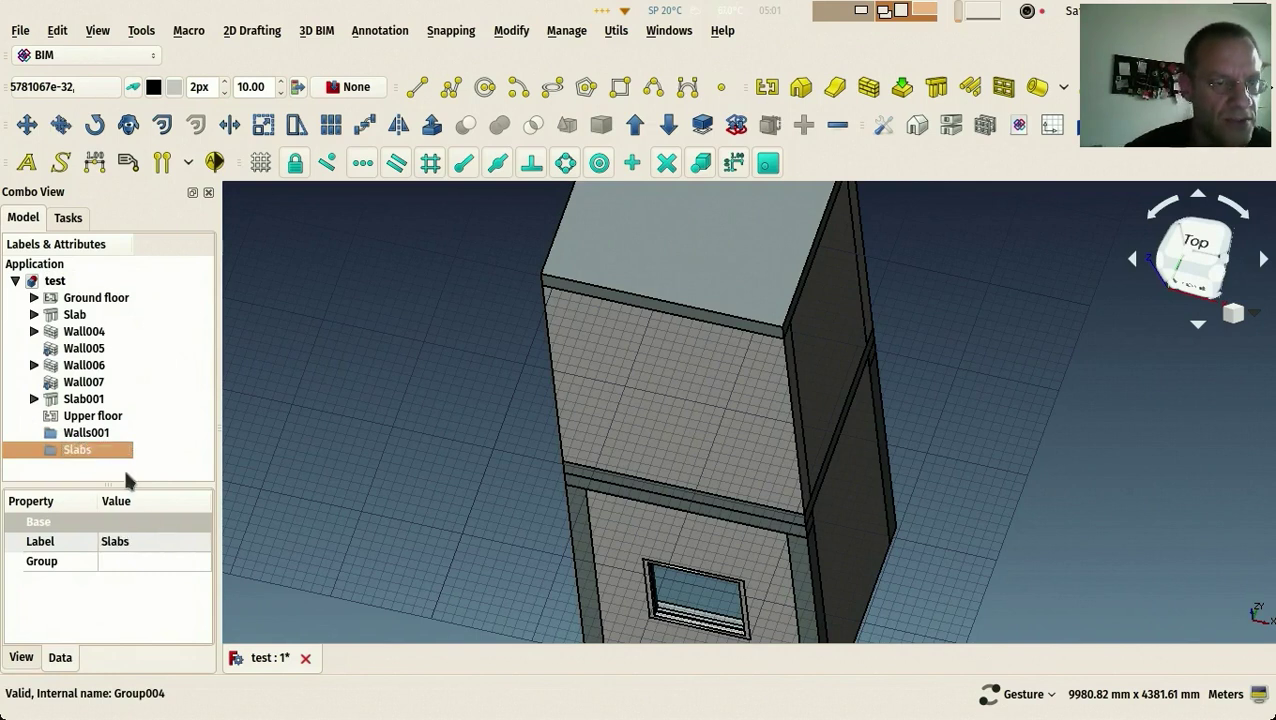
Move Slab001 and Slab into Slabs, and Wall004 through Wall007 into Walls001
left_click(78, 399)
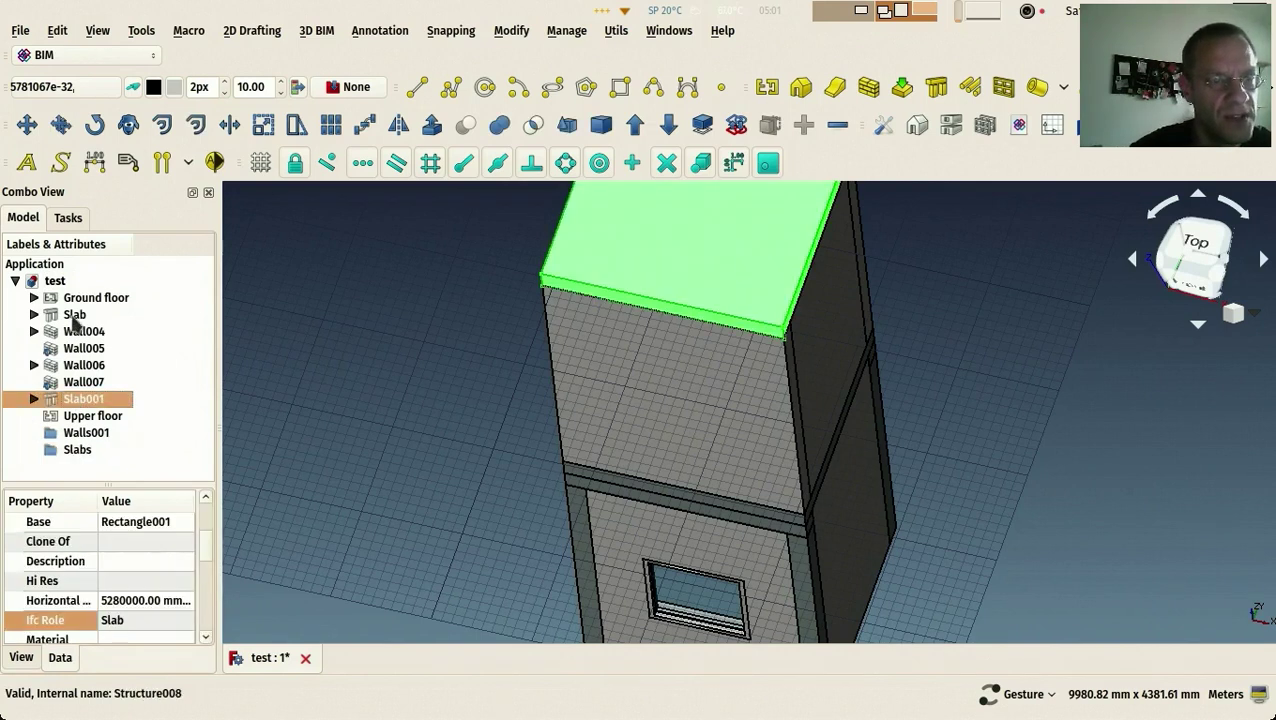
left_click(76, 317, "ctrl")
left_click_drag(80, 405, 90, 450)
left_click(83, 366)
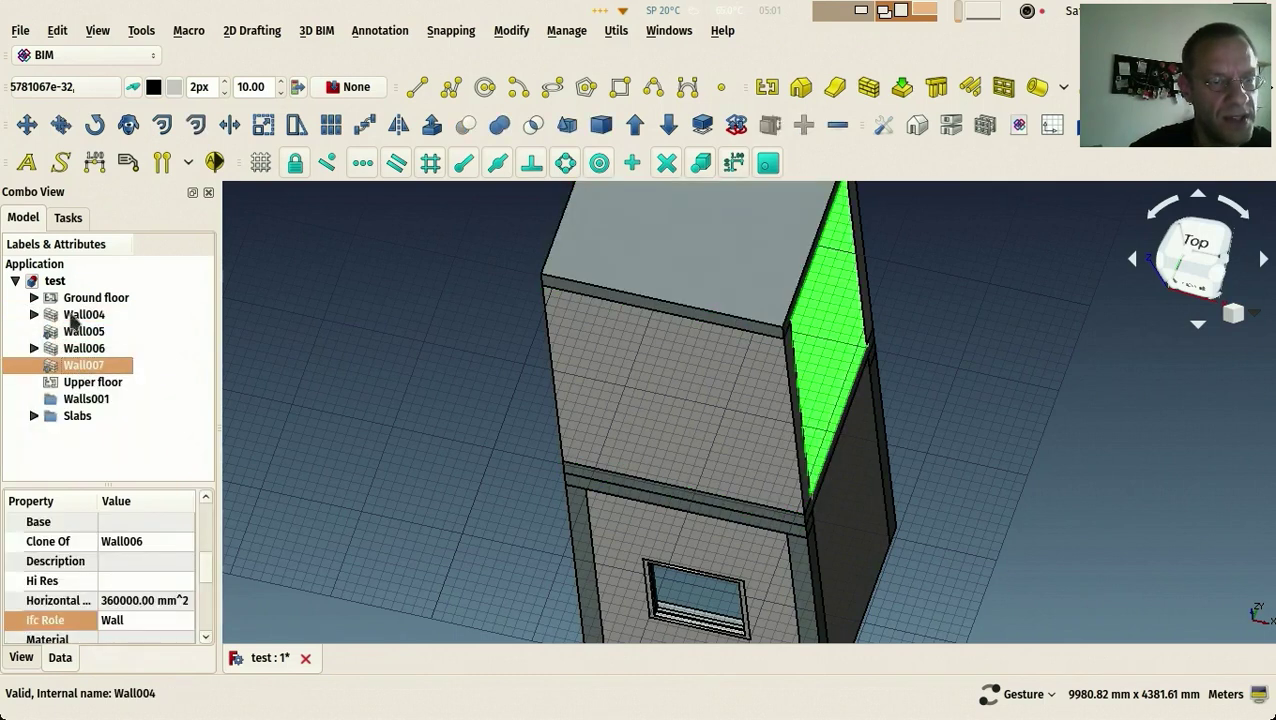
left_click(77, 316, "shift")
mouse_move(80, 374)
left_mouse_down()
mouse_move(82, 408)
mouse_move(76, 398)
left_mouse_up()
Move Walls001 and Slabs into Upper floor, collapse the groups, and save
left_click(74, 350, "shift")
left_click_drag(48, 342, 67, 325)
left_click(34, 314)
left_click(34, 297)
left_click_drag(340, 360, 390, 321)
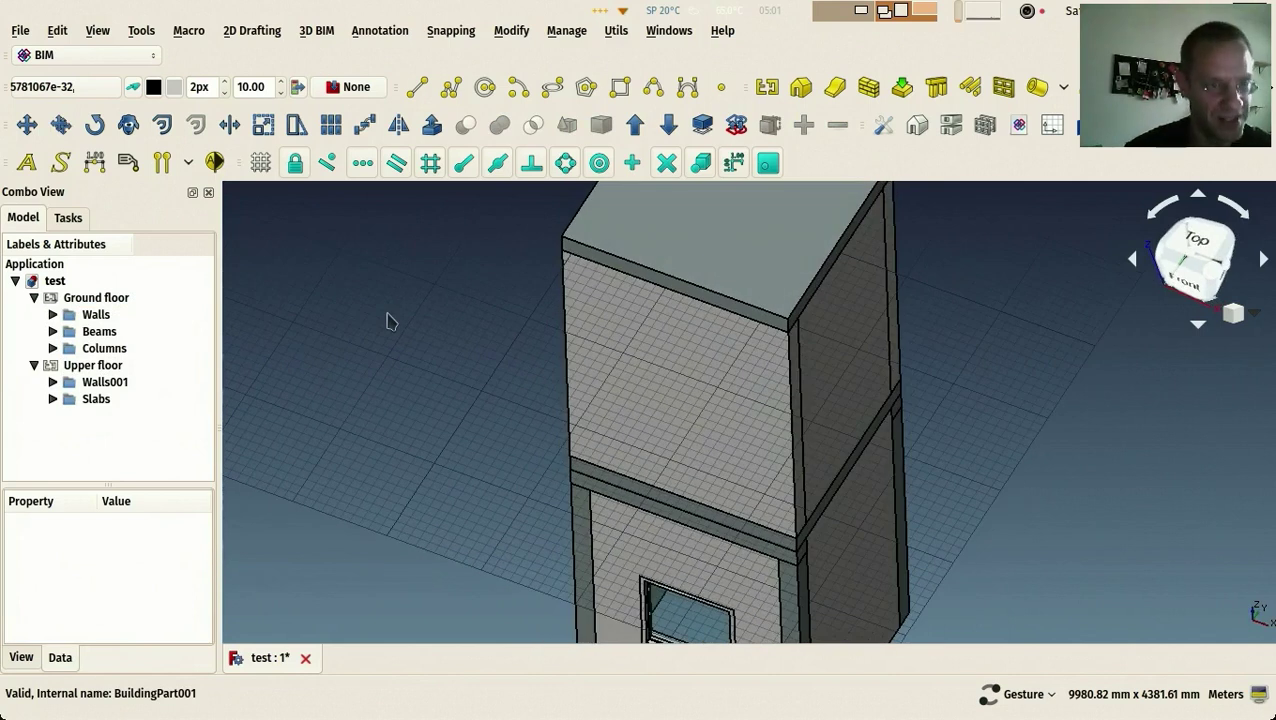
left_click(53, 399)
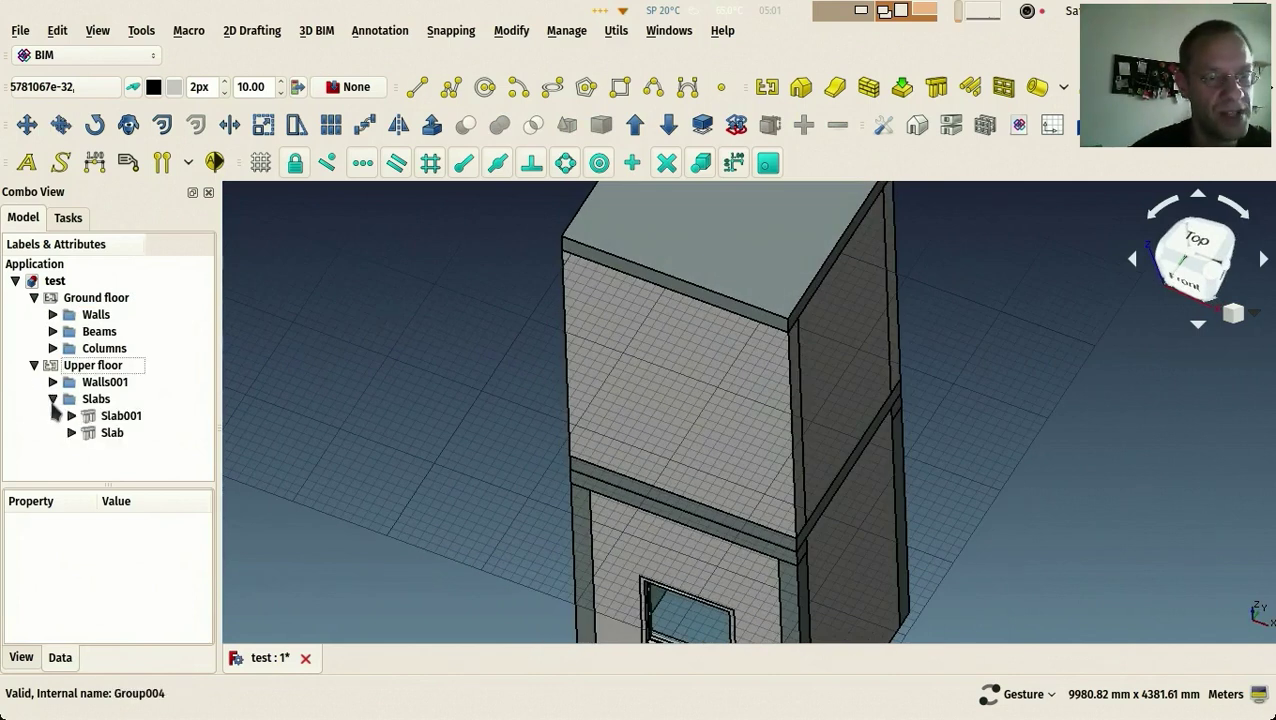
left_click(53, 382)
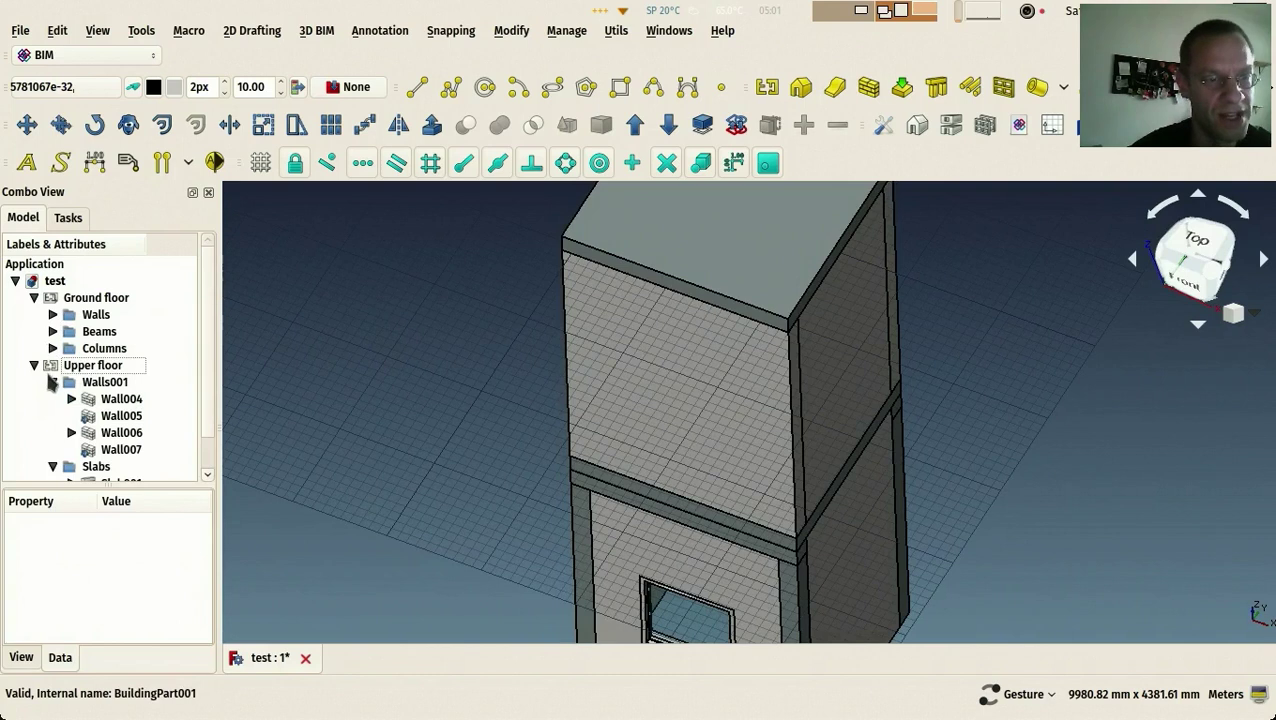
left_click(53, 382)
left_click(53, 399)
key("ctrl+s")
left_click_drag(307, 313, 401, 340)
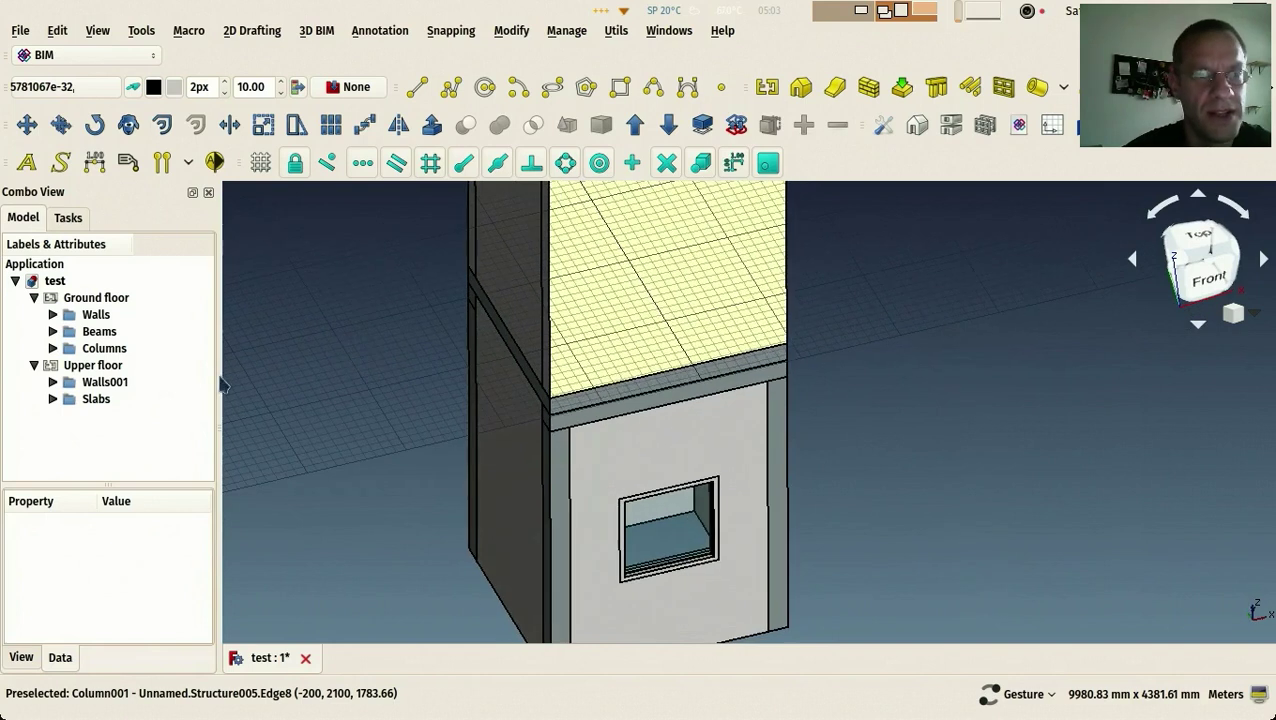
Collapse the floor groups and switch the draw style to Wireframe
left_click(34, 366)
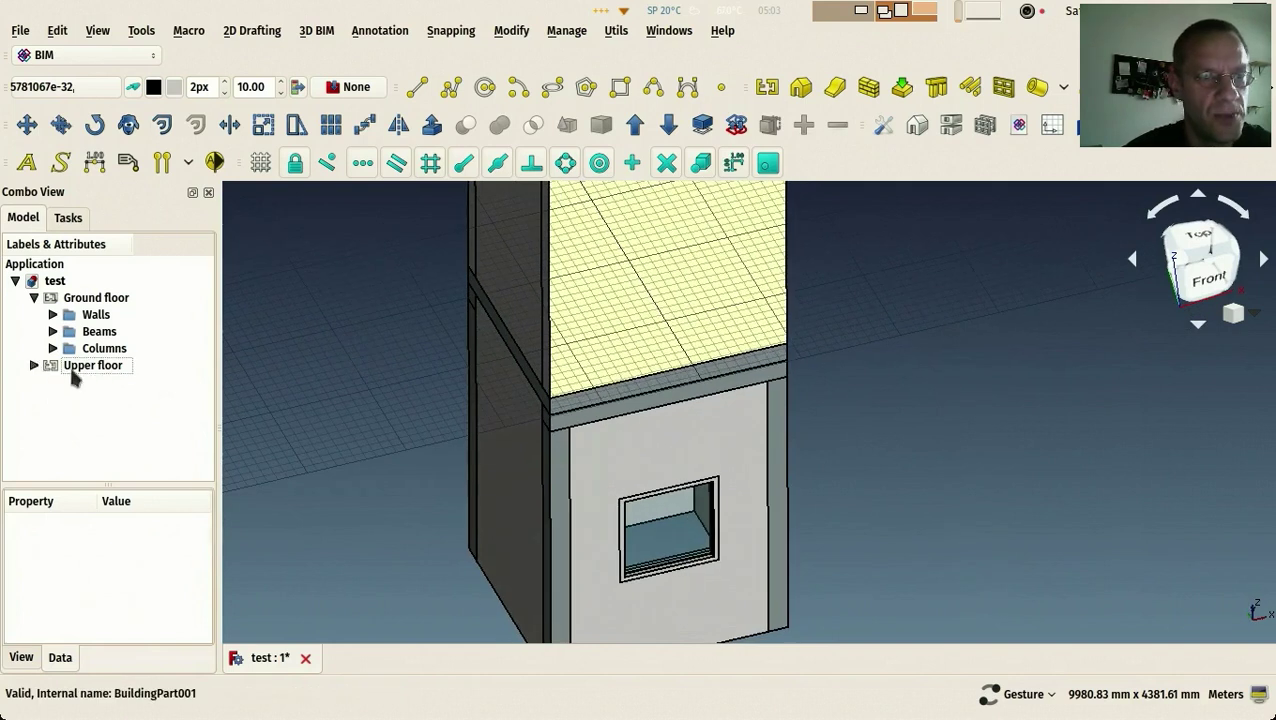
left_click(74, 366)
left_click(68, 300)
left_click(80, 367)
left_click(100, 300)
left_click(82, 367)
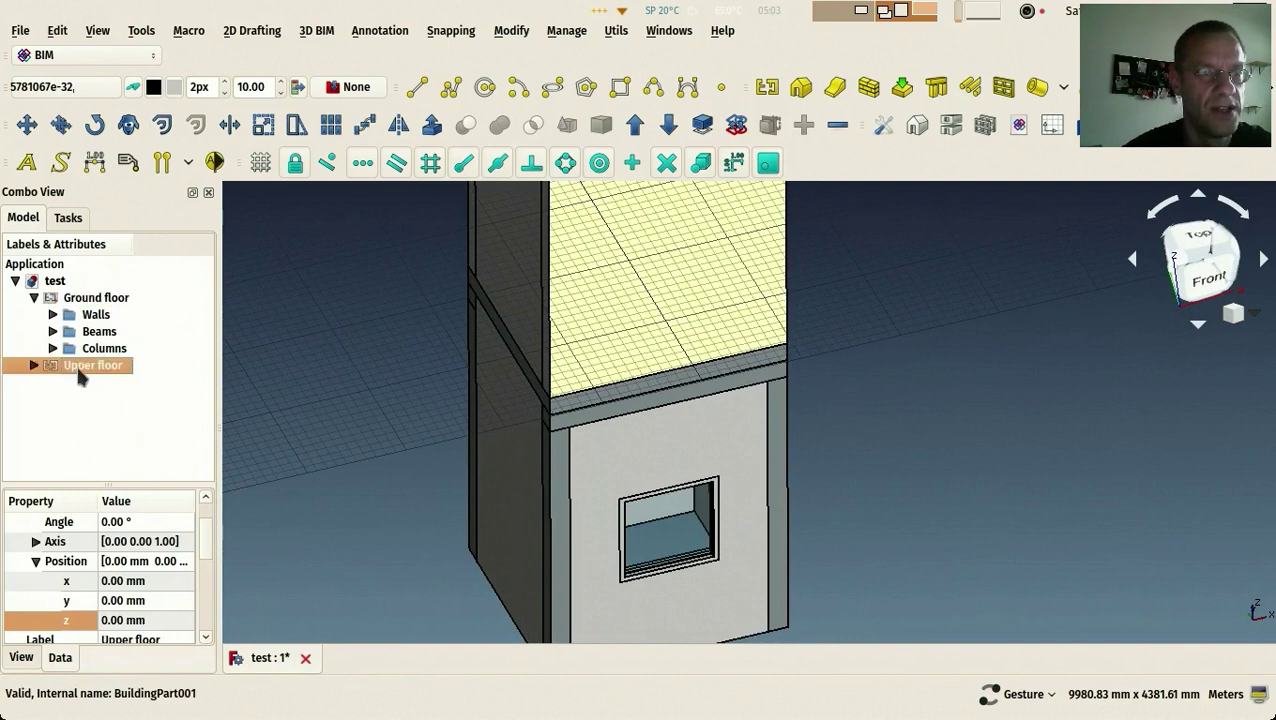
left_click(34, 298)
left_click(108, 32)
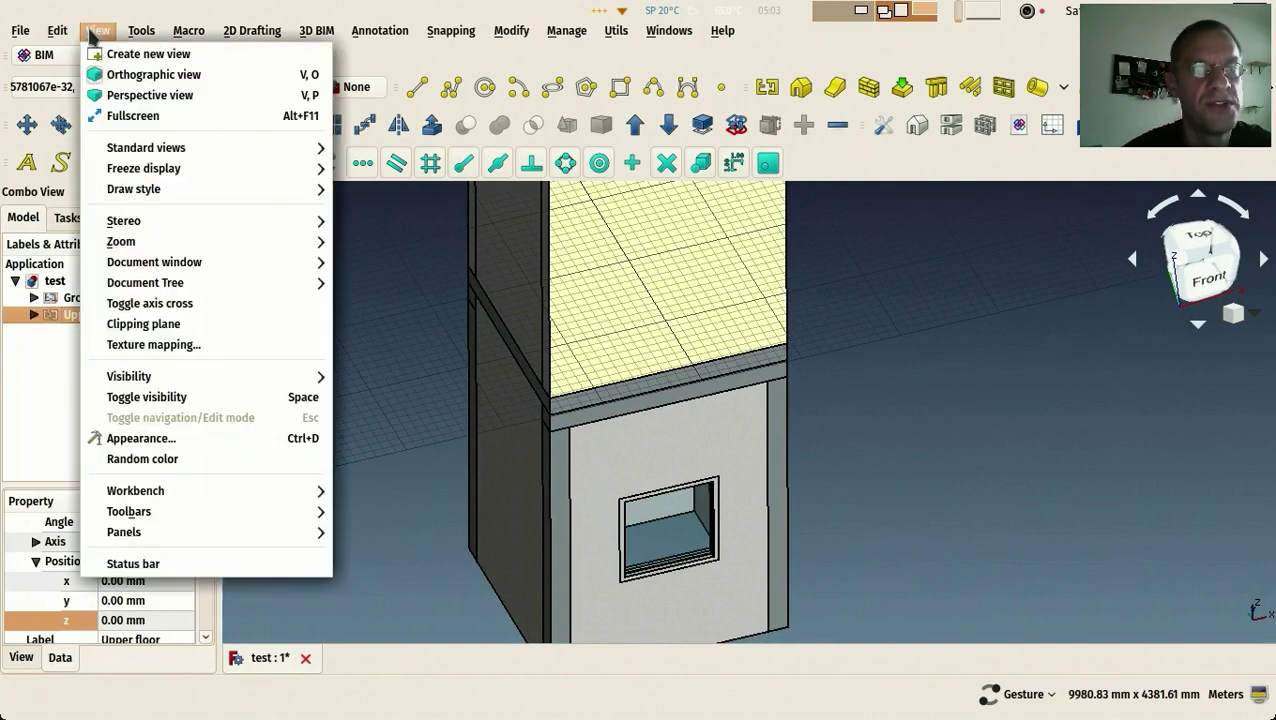
mouse_move(147, 189)
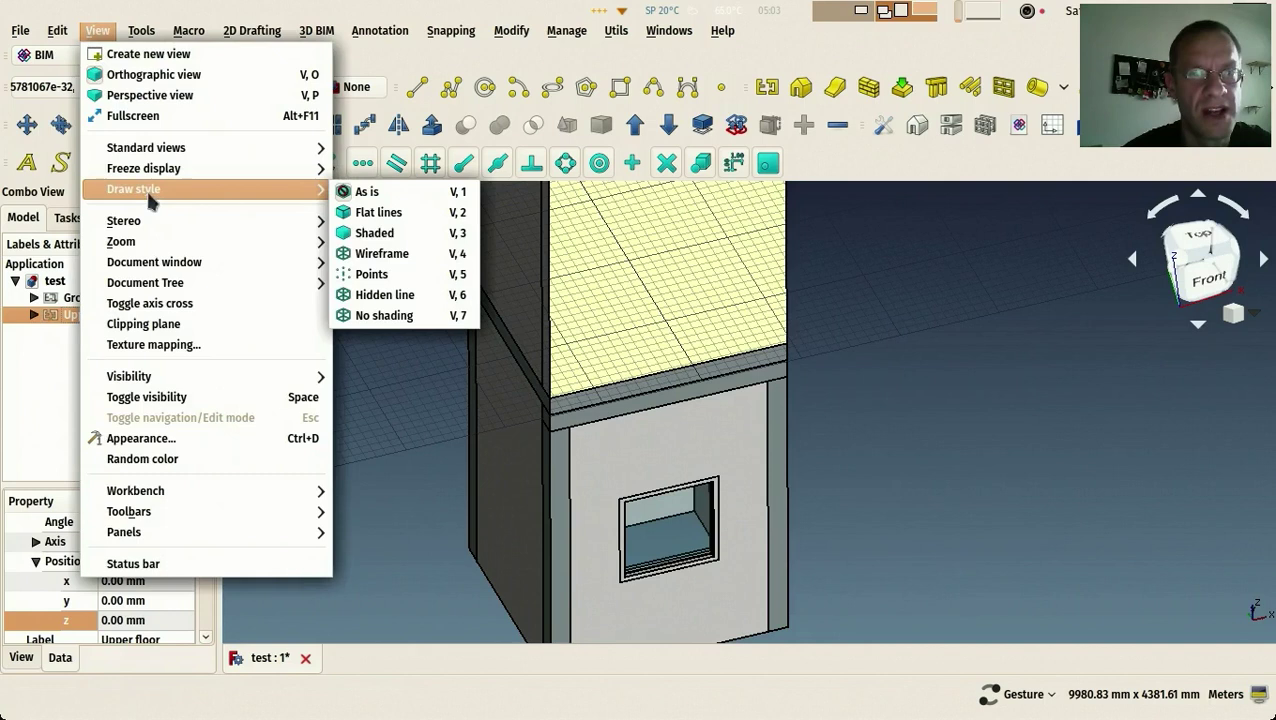
left_click(412, 255)
scroll(494, 418, "up", 4)
scroll(494, 418, "down", 5)
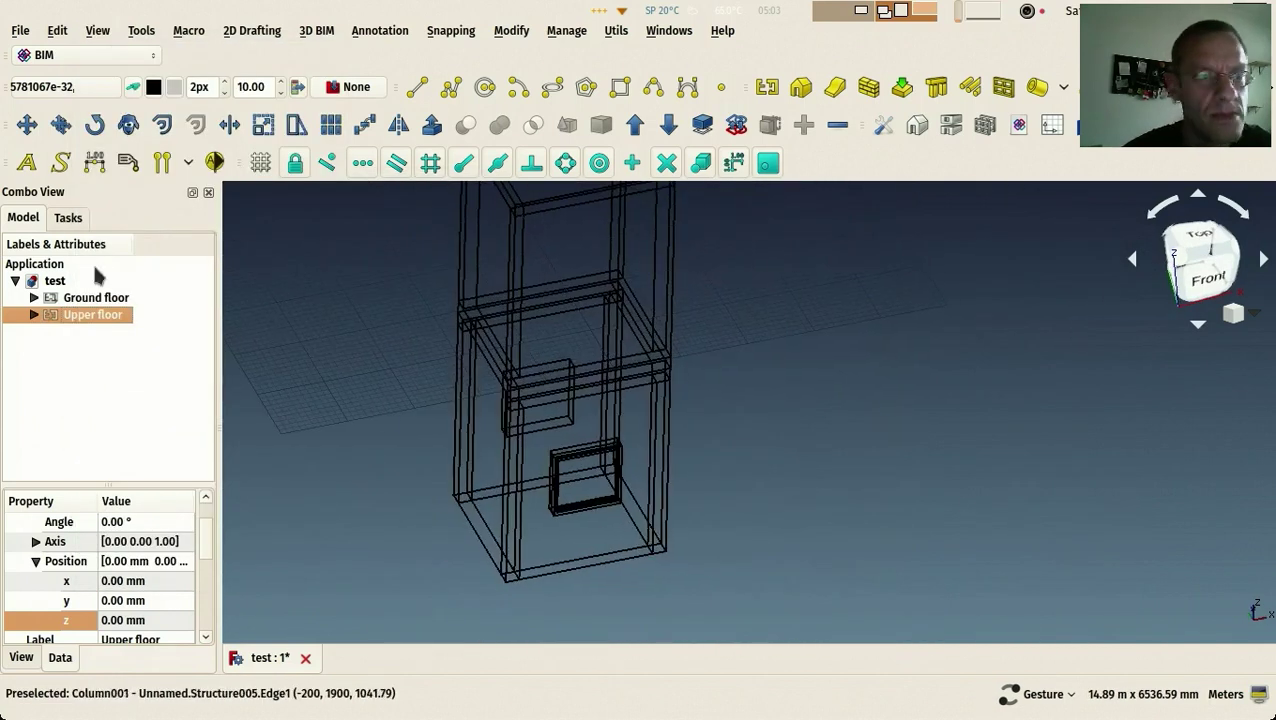
Set the Font Size of both Ground floor and Upper floor to 200 mm
left_click(85, 298)
left_click(87, 316, "ctrl")
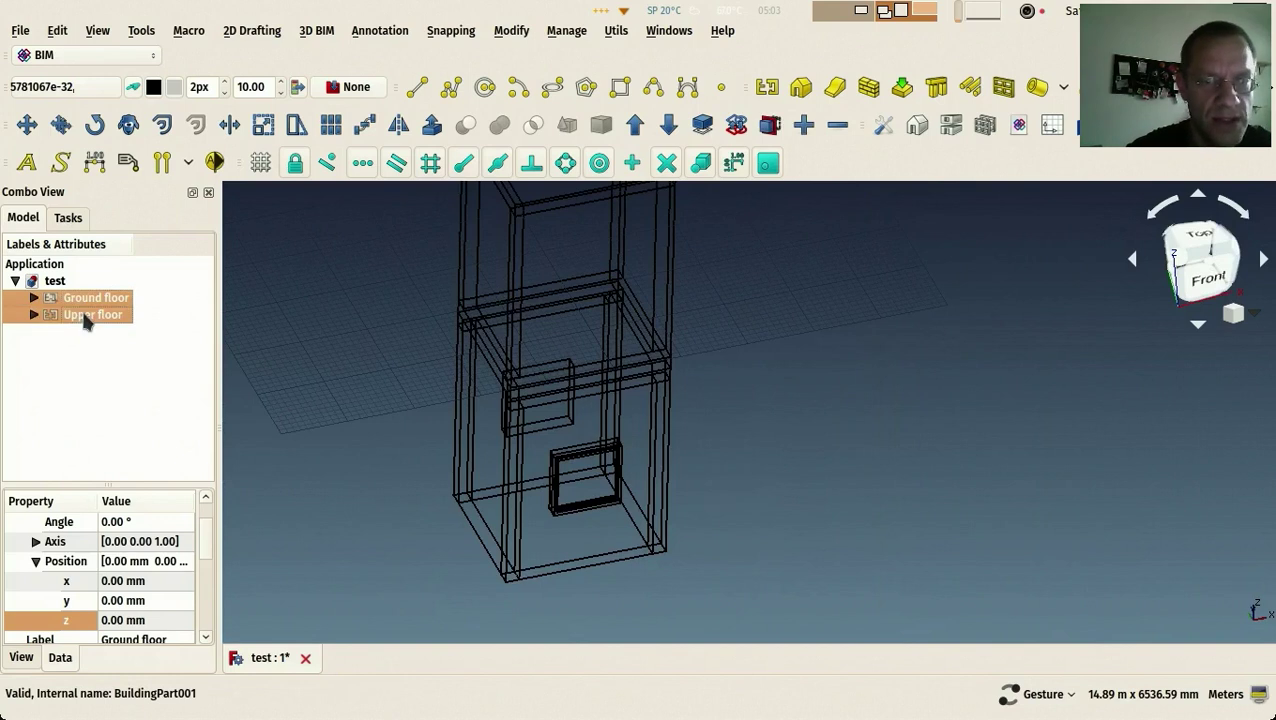
left_click(21, 659)
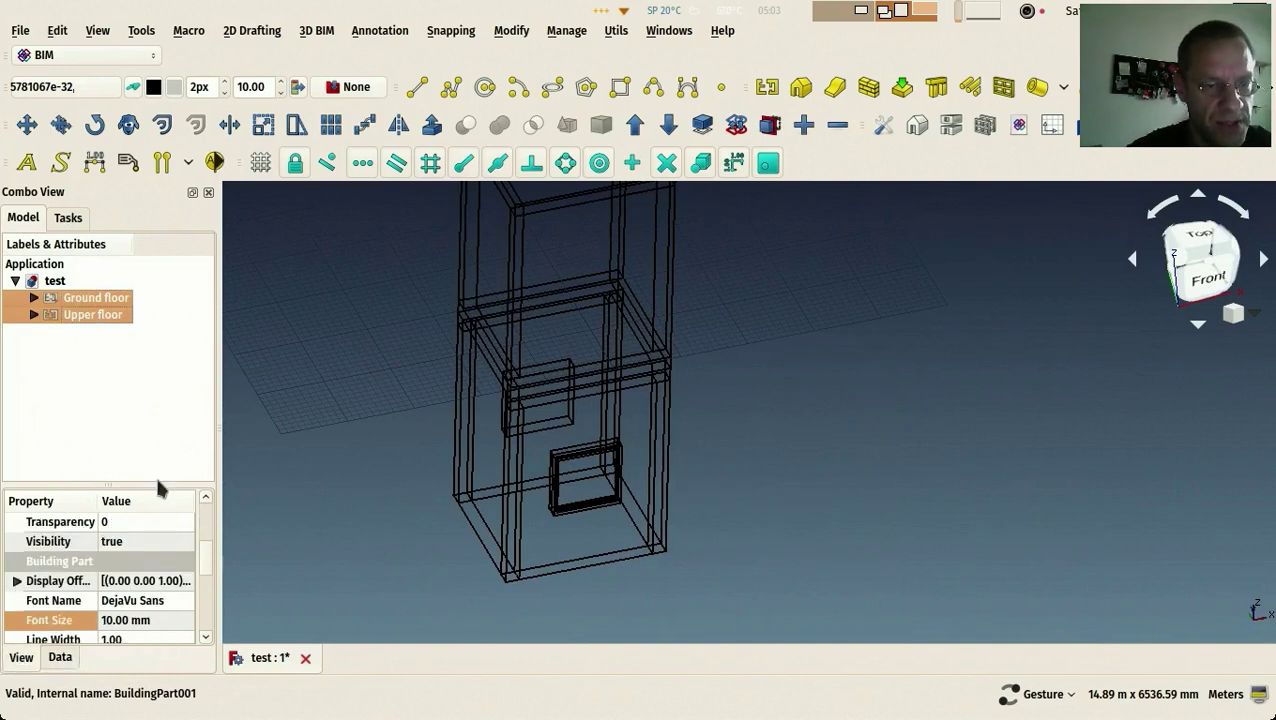
left_click_drag(151, 484, 151, 346)
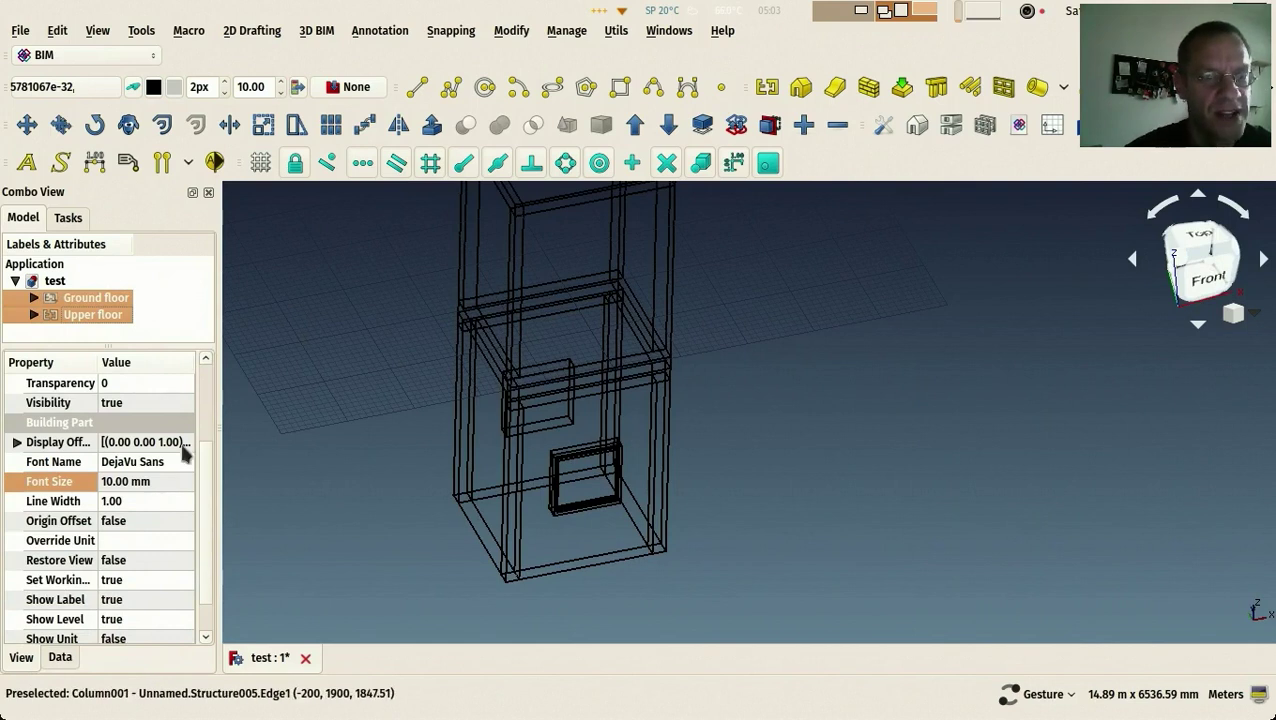
left_click(128, 484)
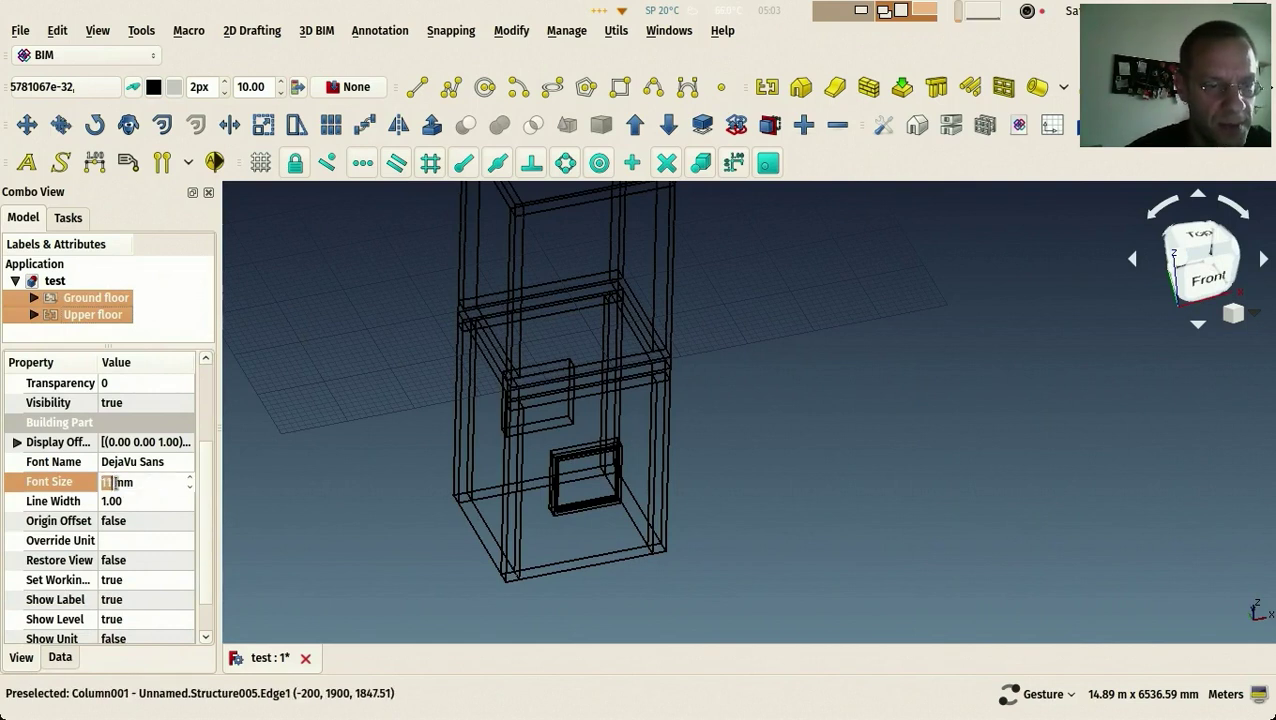
type("100")
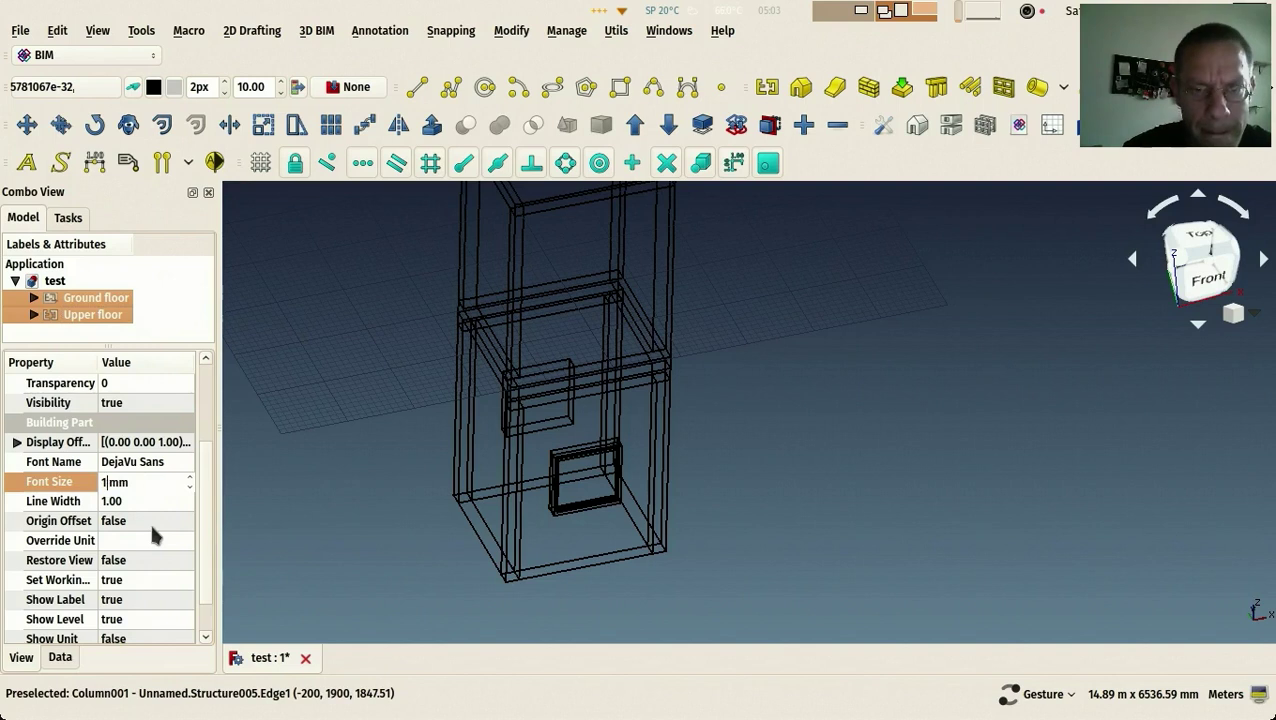
key("BackSpace")
key("BackSpace")
key("BackSpace")
type("200")
key("Return")
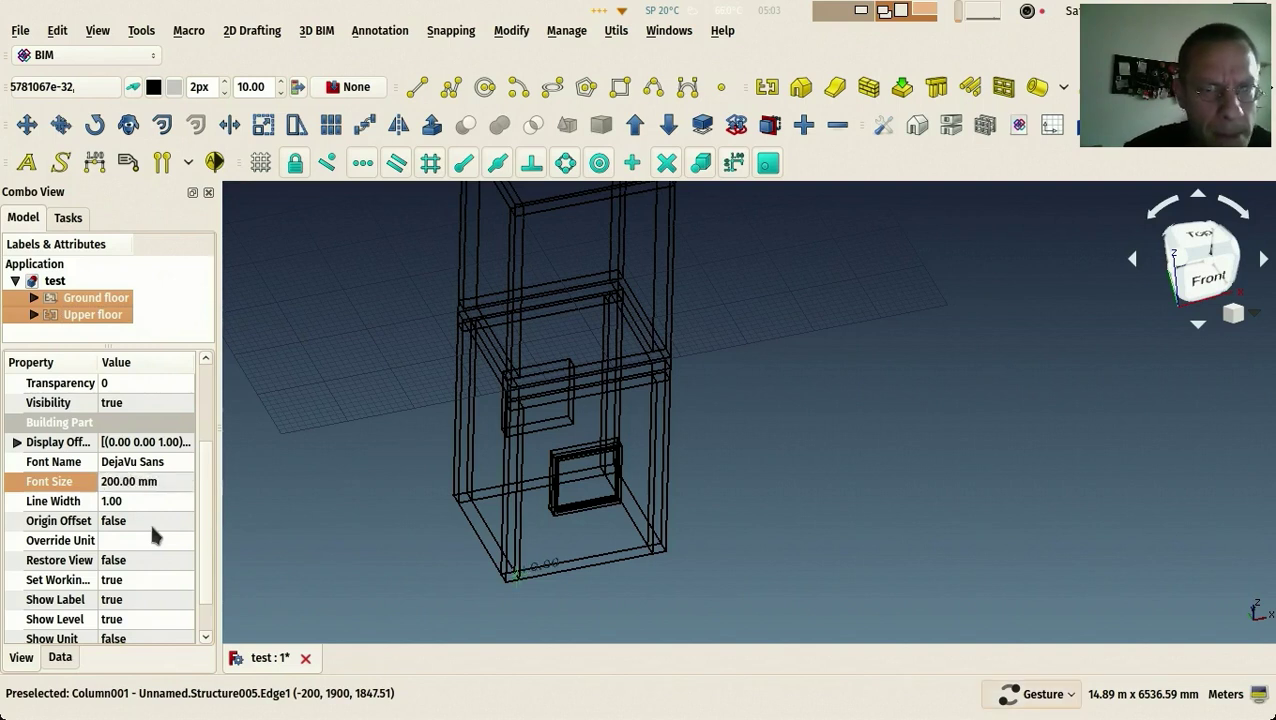
scroll(536, 588, "up", 5)
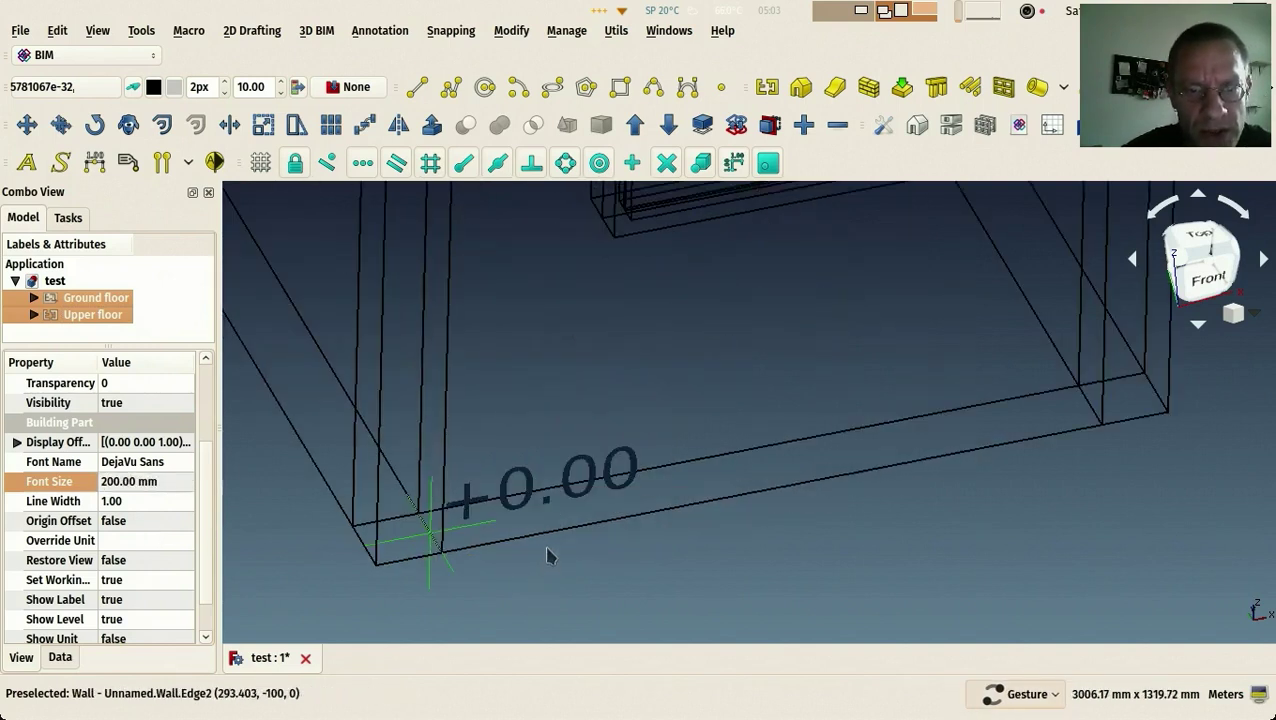
scroll(560, 430, "down", 3)
Select the Upper floor and show its Data placement properties
left_click(567, 396)
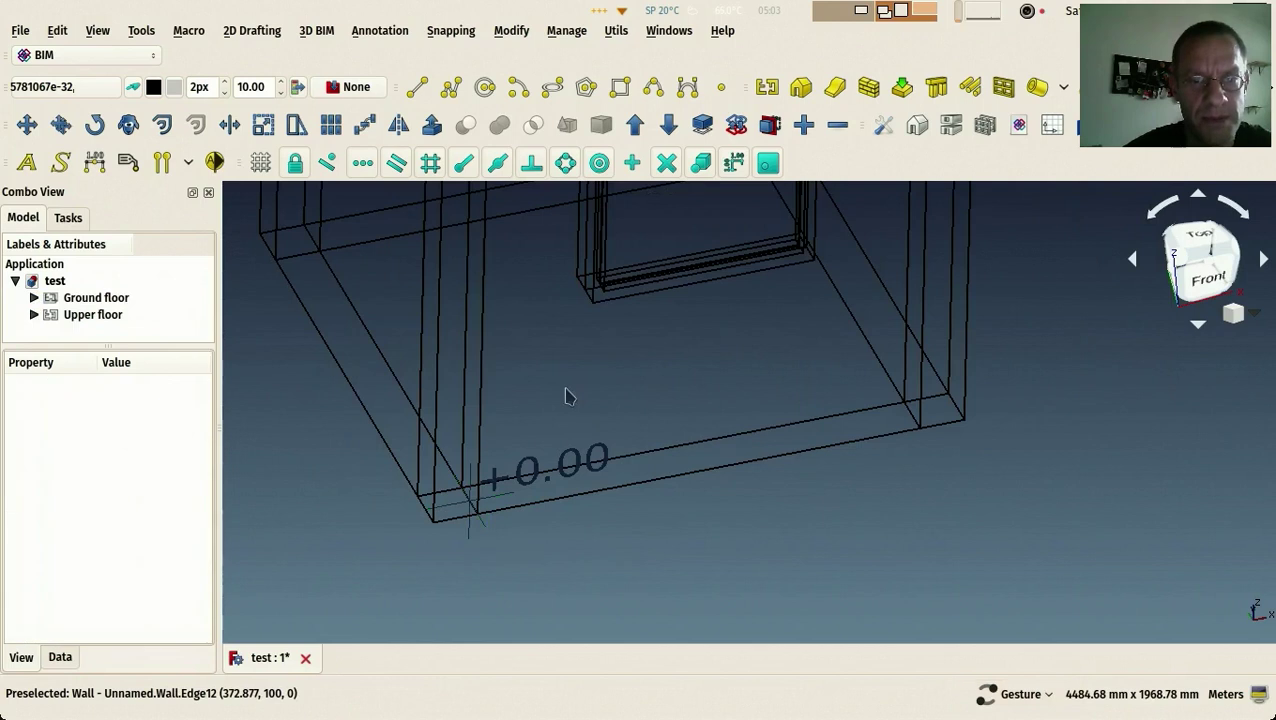
left_click(84, 316)
left_click(82, 304)
left_click(81, 313)
left_click(80, 304)
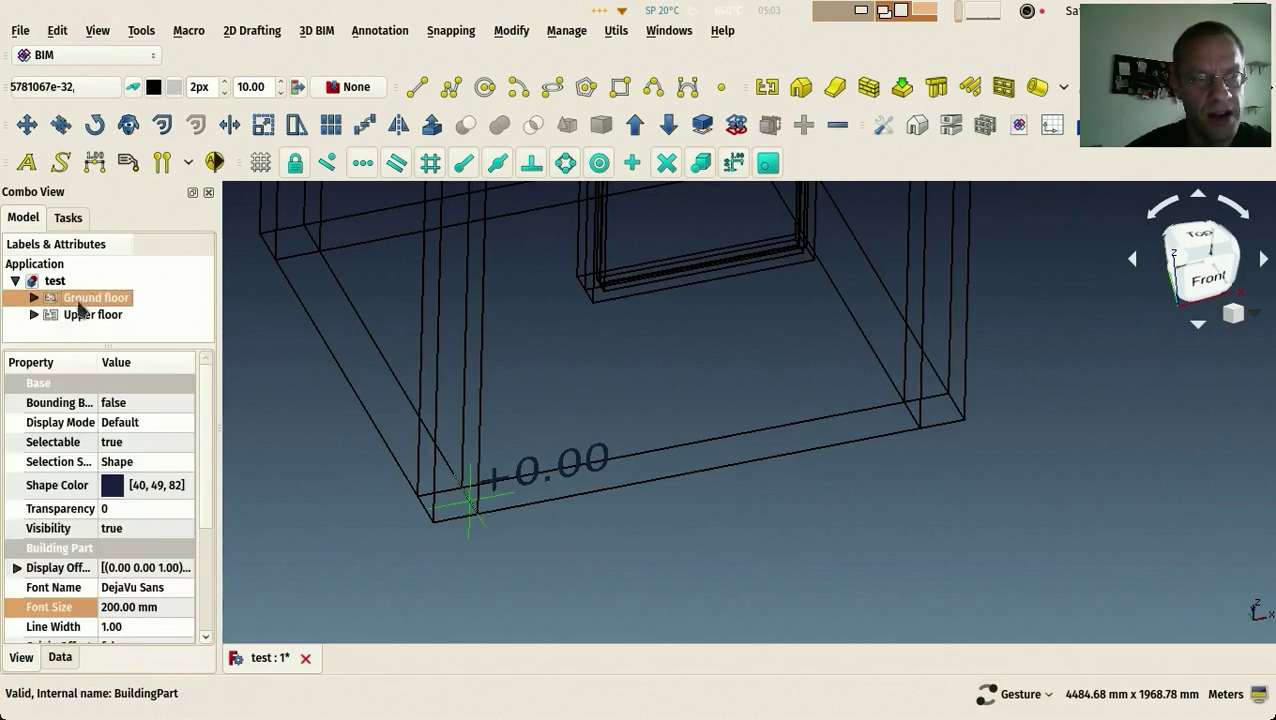
left_click(100, 315)
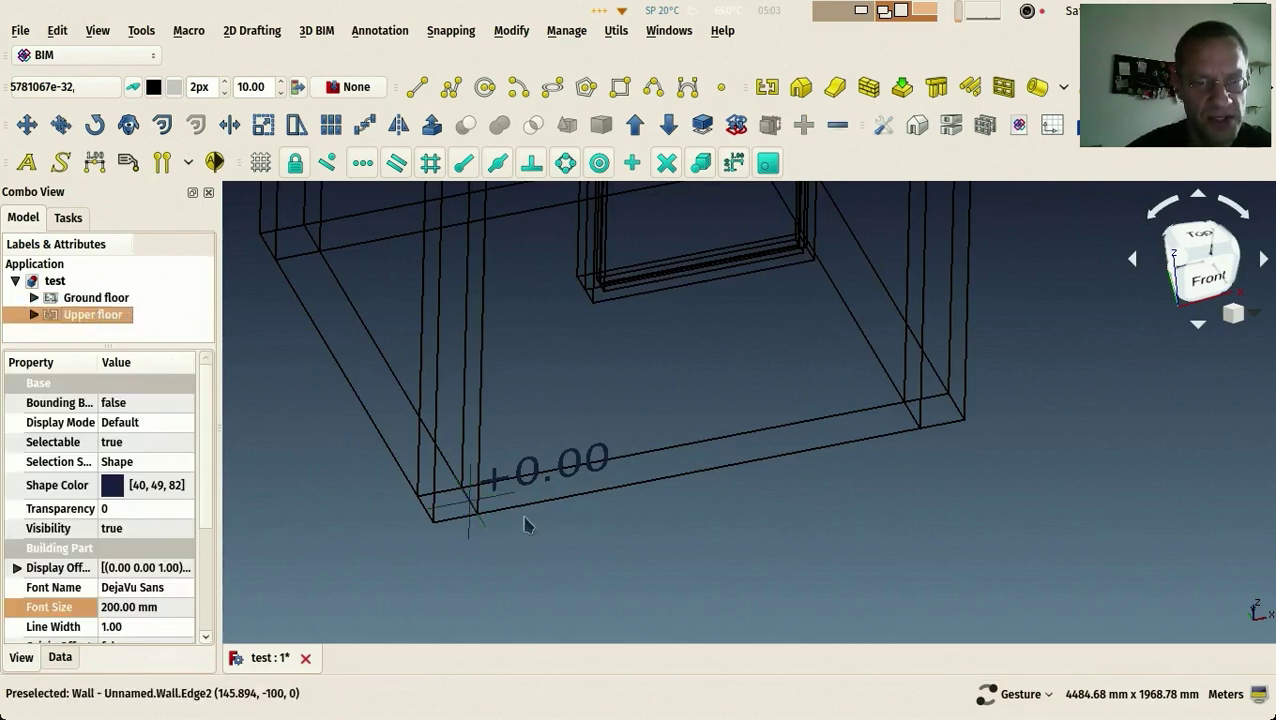
scroll(527, 525, "down", 3)
left_click(58, 660)
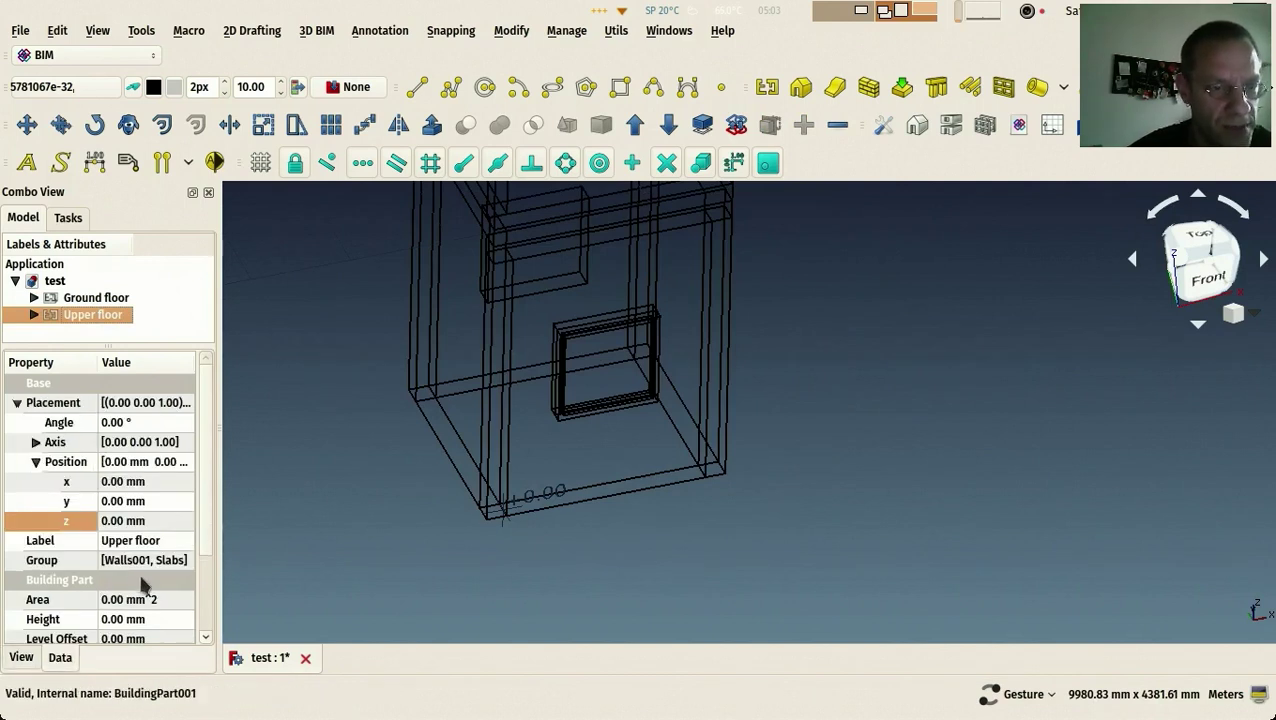
Set the Upper floor's z position to 3200 mm and view it from the front
left_click(153, 521)
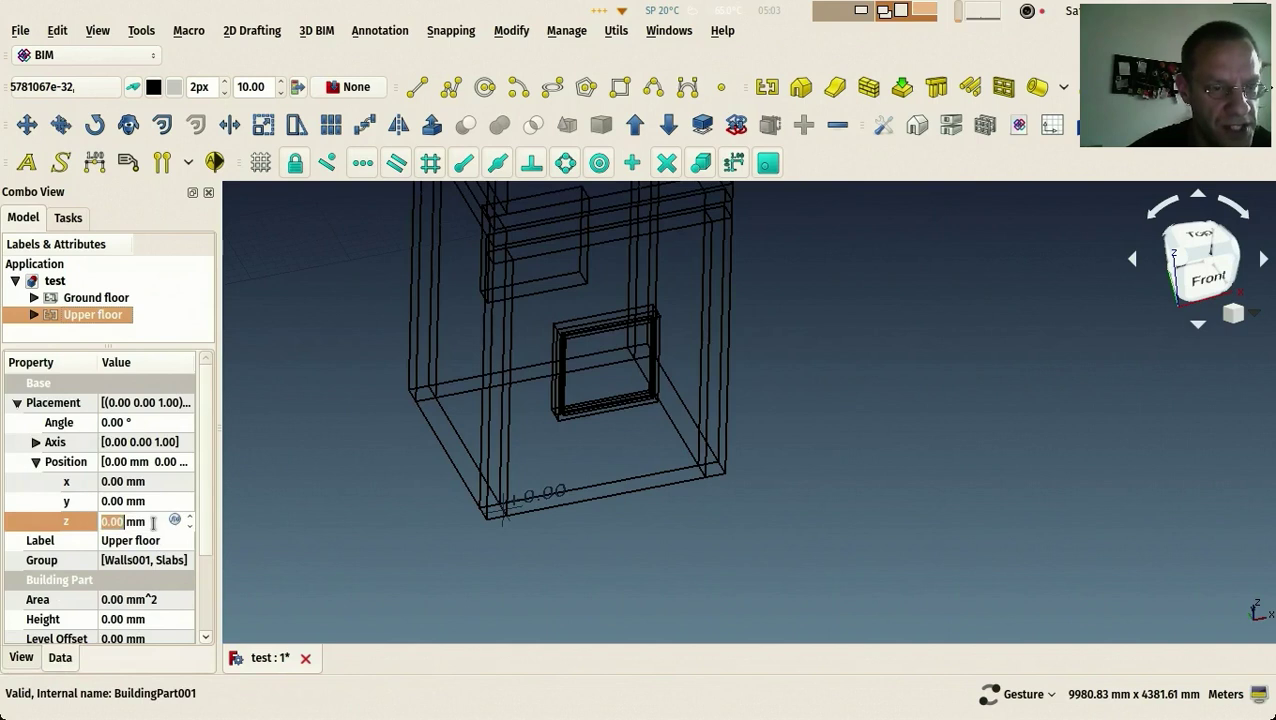
type("3200")
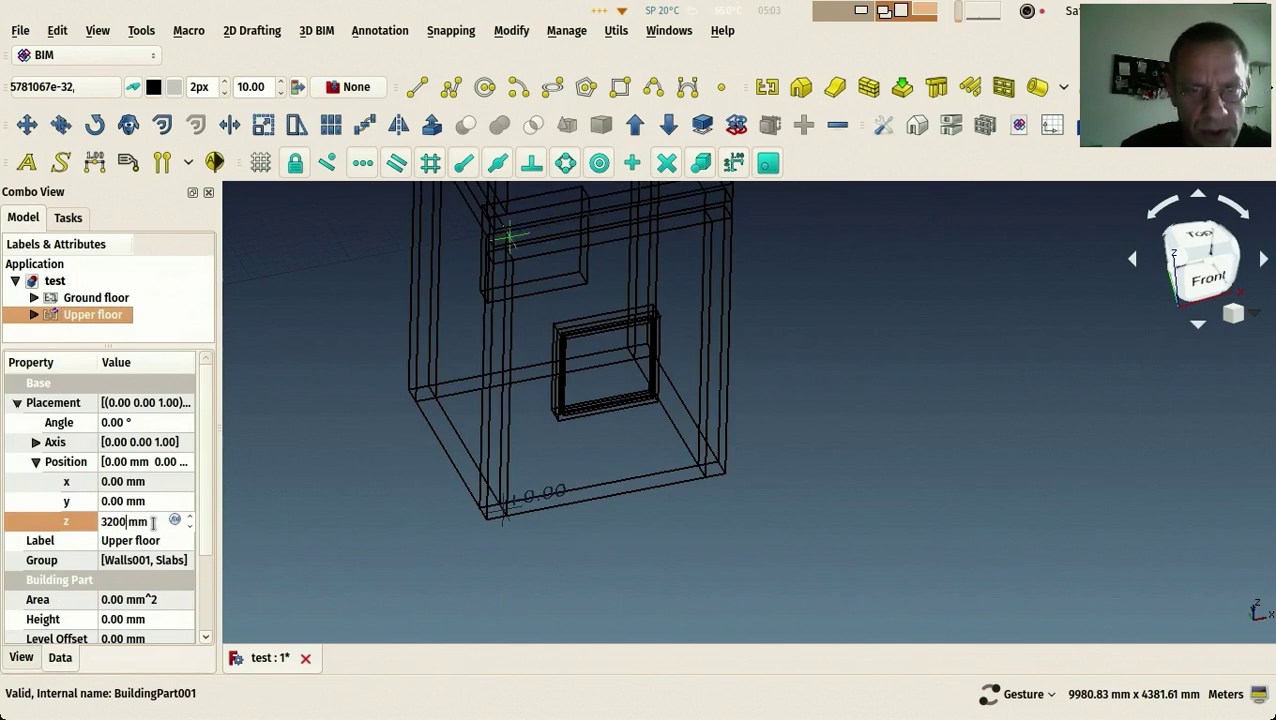
key("Return")
left_click_drag(485, 378, 481, 268)
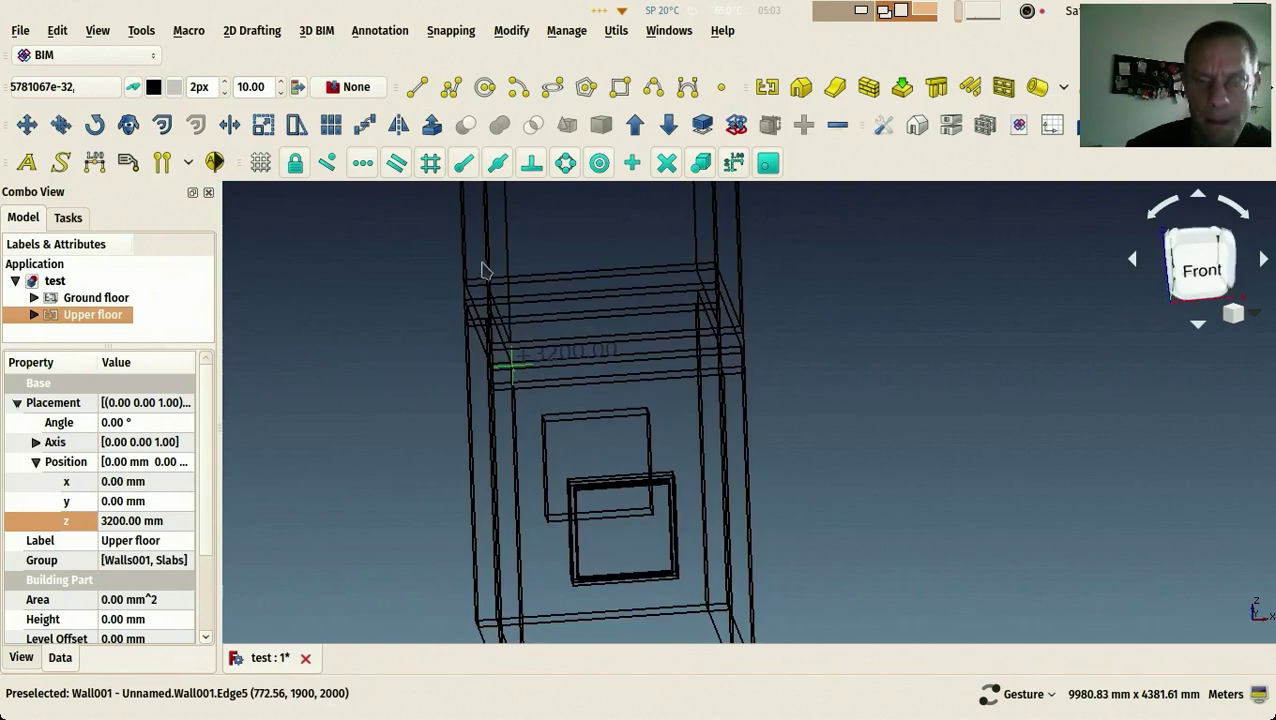
left_click_drag(427, 319, 367, 282)
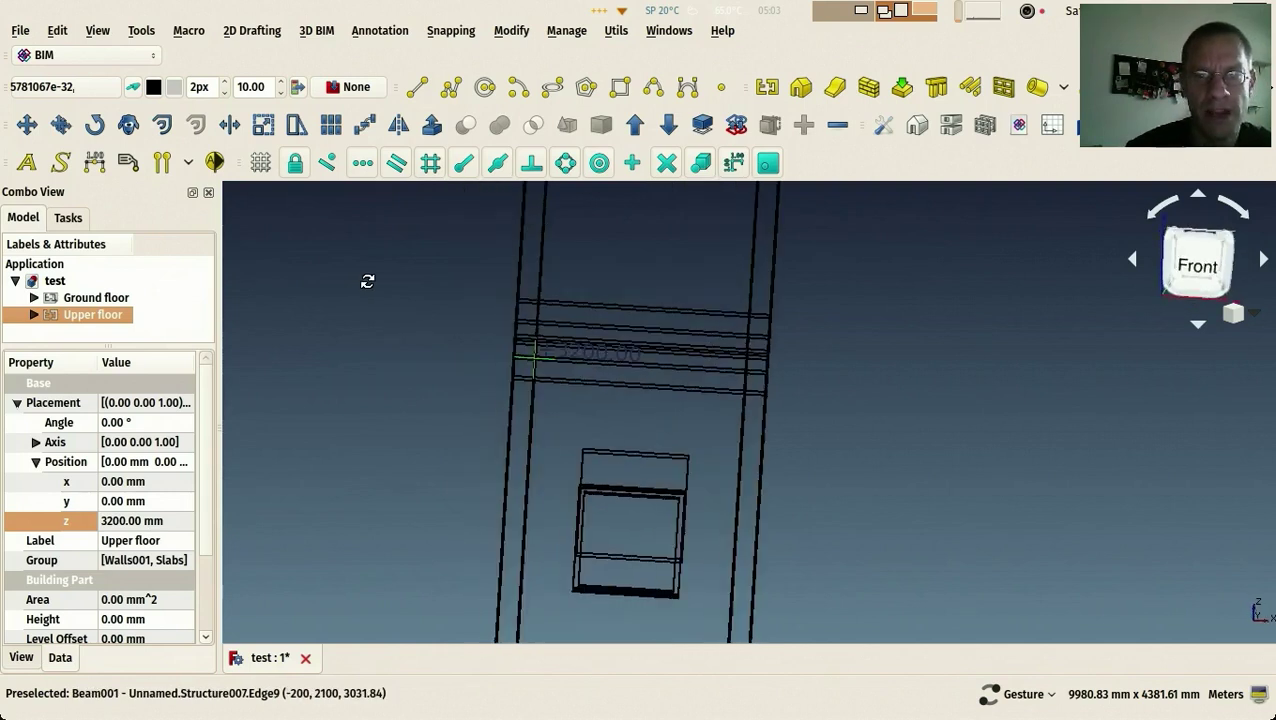
key("1")
scroll(578, 392, "up", 5)
scroll(575, 390, "down", 4)
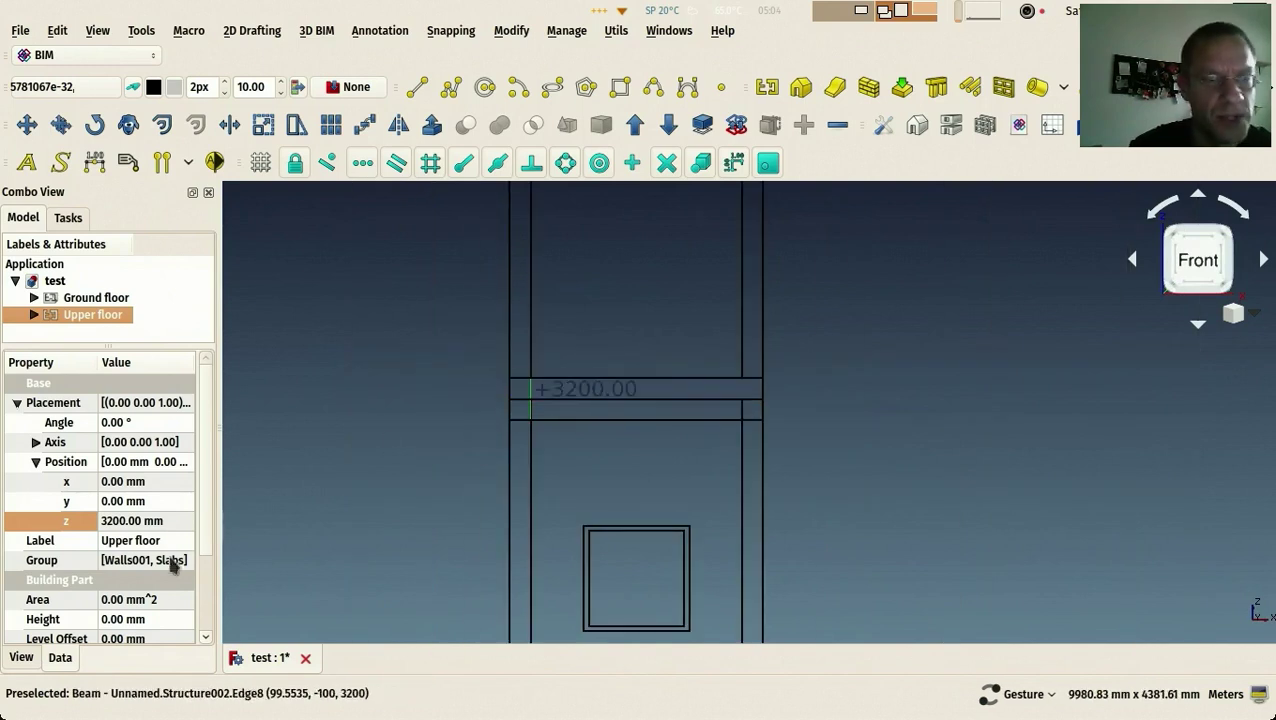
Correct the Upper floor's z position to 3400 mm and check it from top and front
left_click(115, 520)
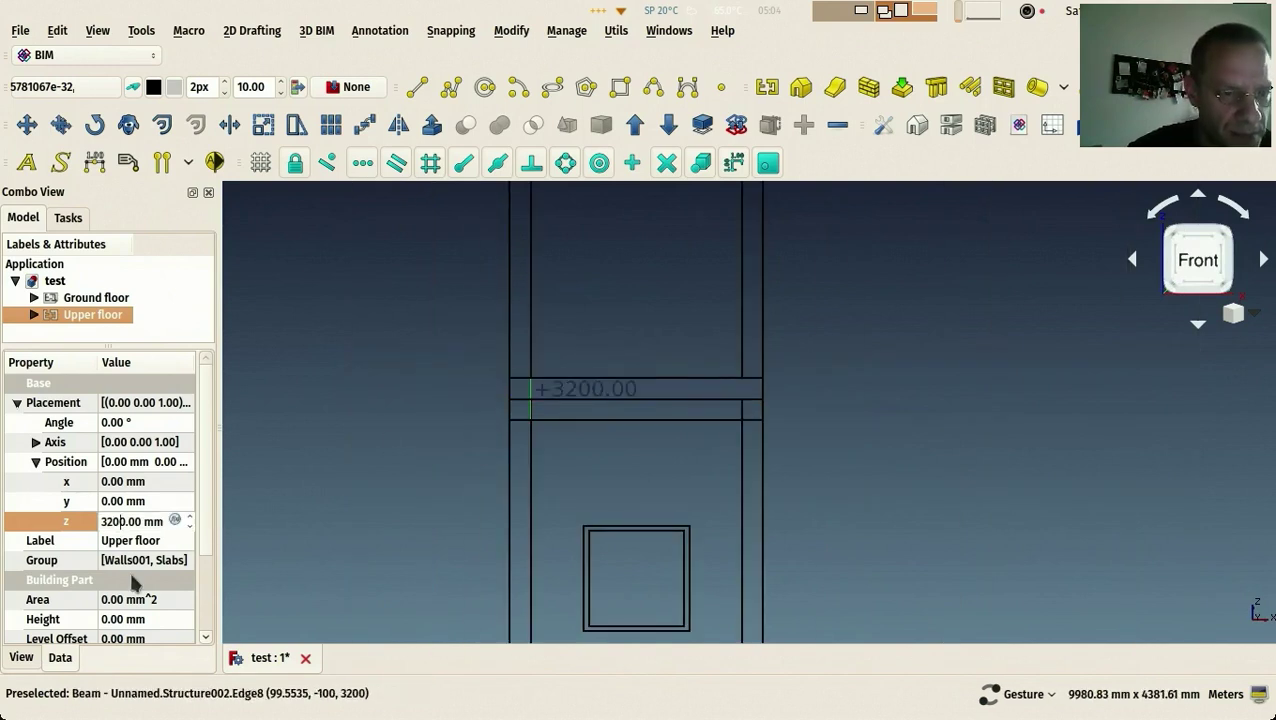
key("BackSpace")
type("4")
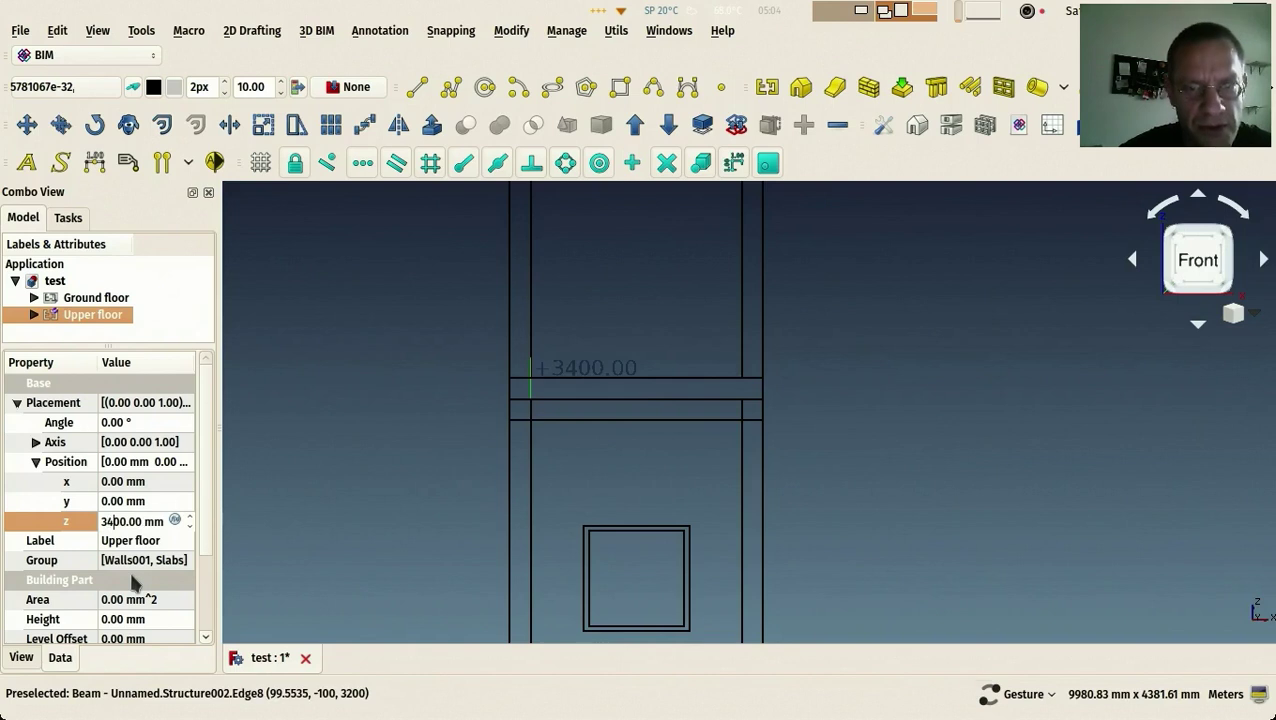
left_click(490, 386)
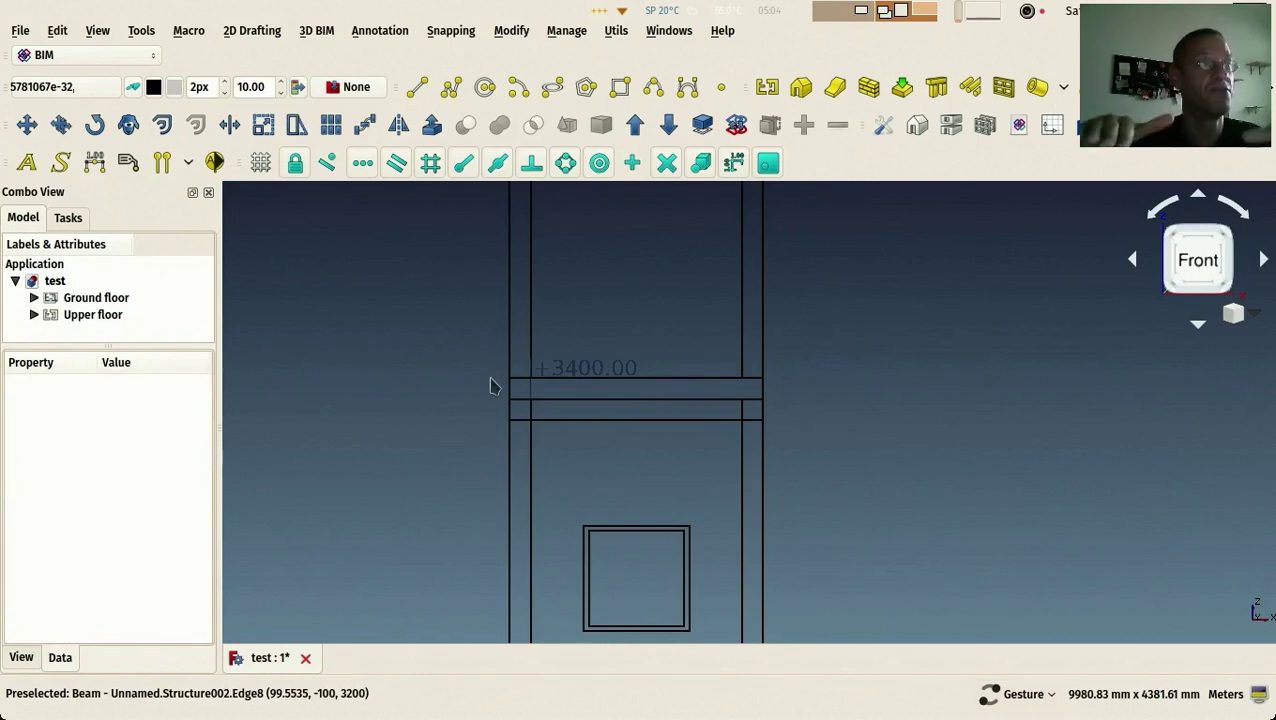
left_click_drag(590, 380, 649, 373)
key("2")
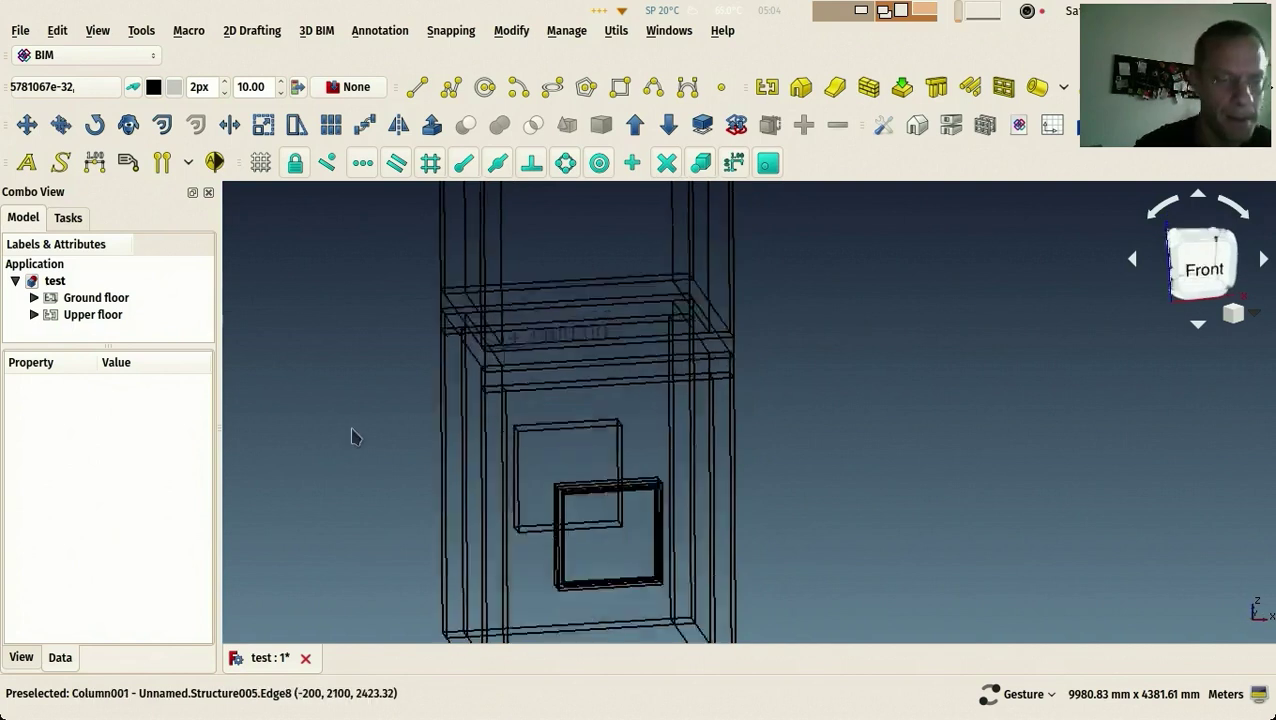
key("1")
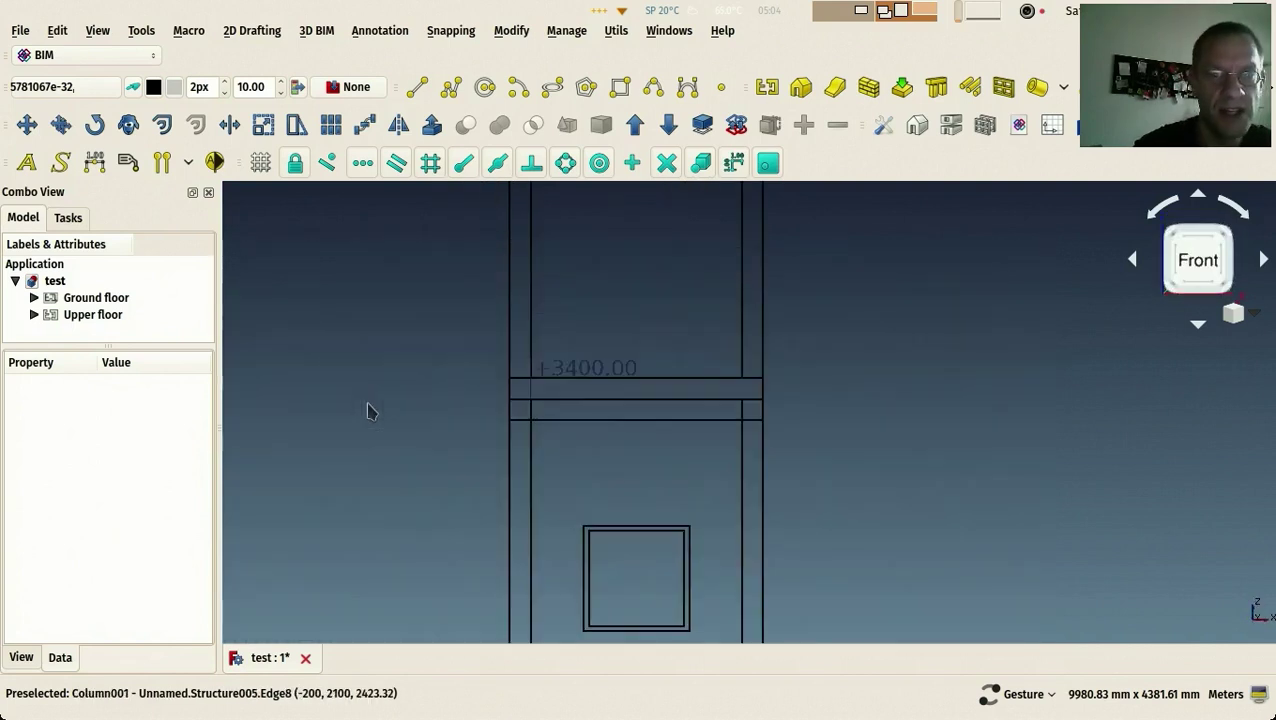
scroll(367, 407, "down", 2)
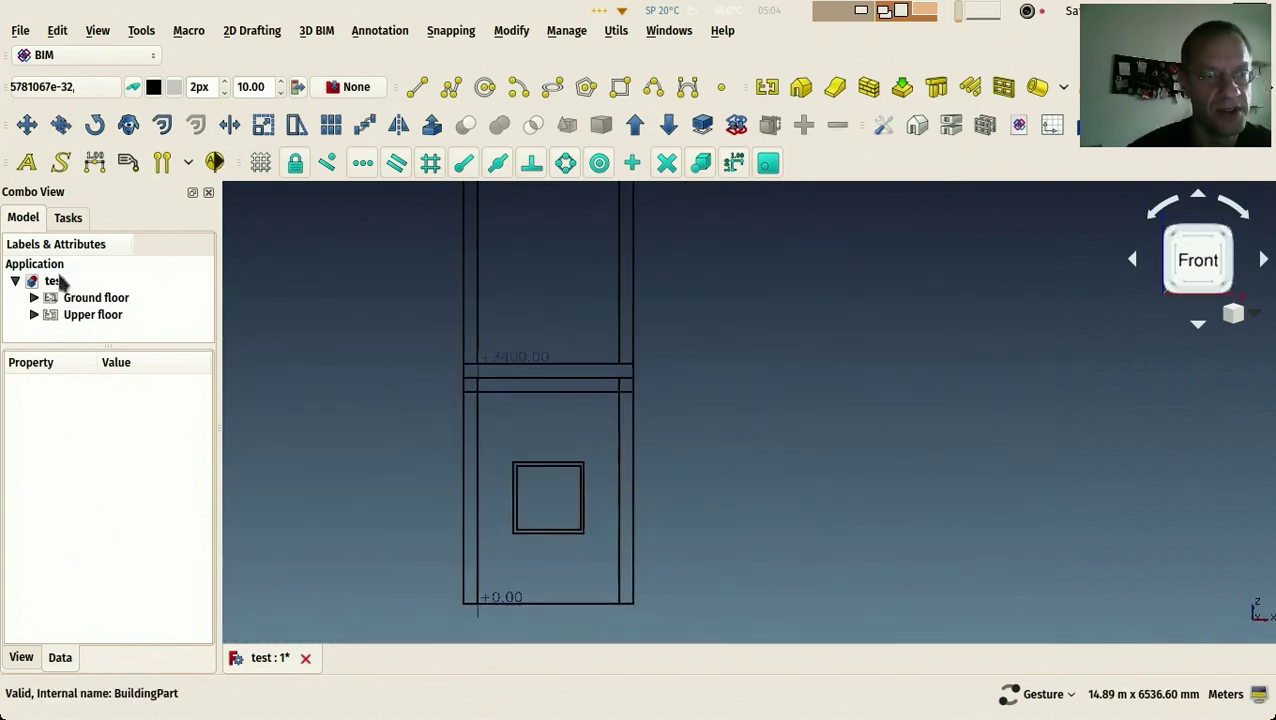
left_click(90, 314)
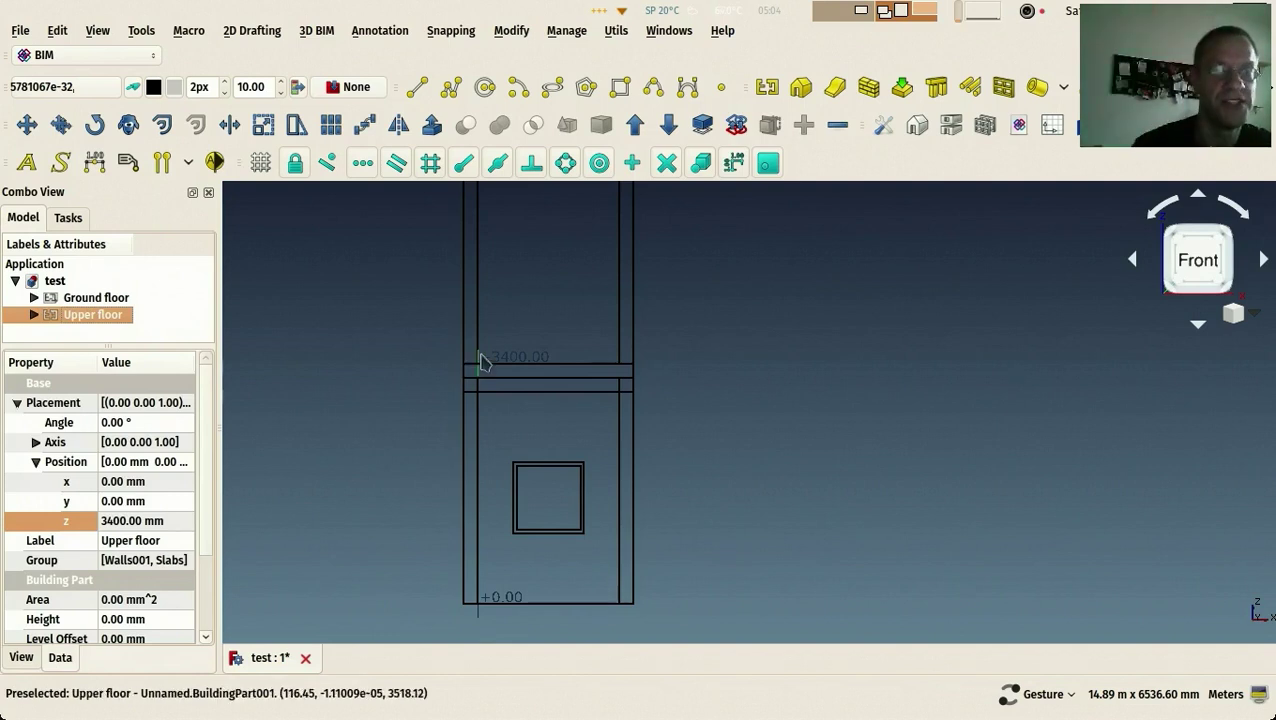
scroll(480, 360, "up", 4)
scroll(535, 382, "down", 3)
Select the upper floor's Slab, Slab001 and Wall004–Wall007 in the model tree
left_click(320, 343)
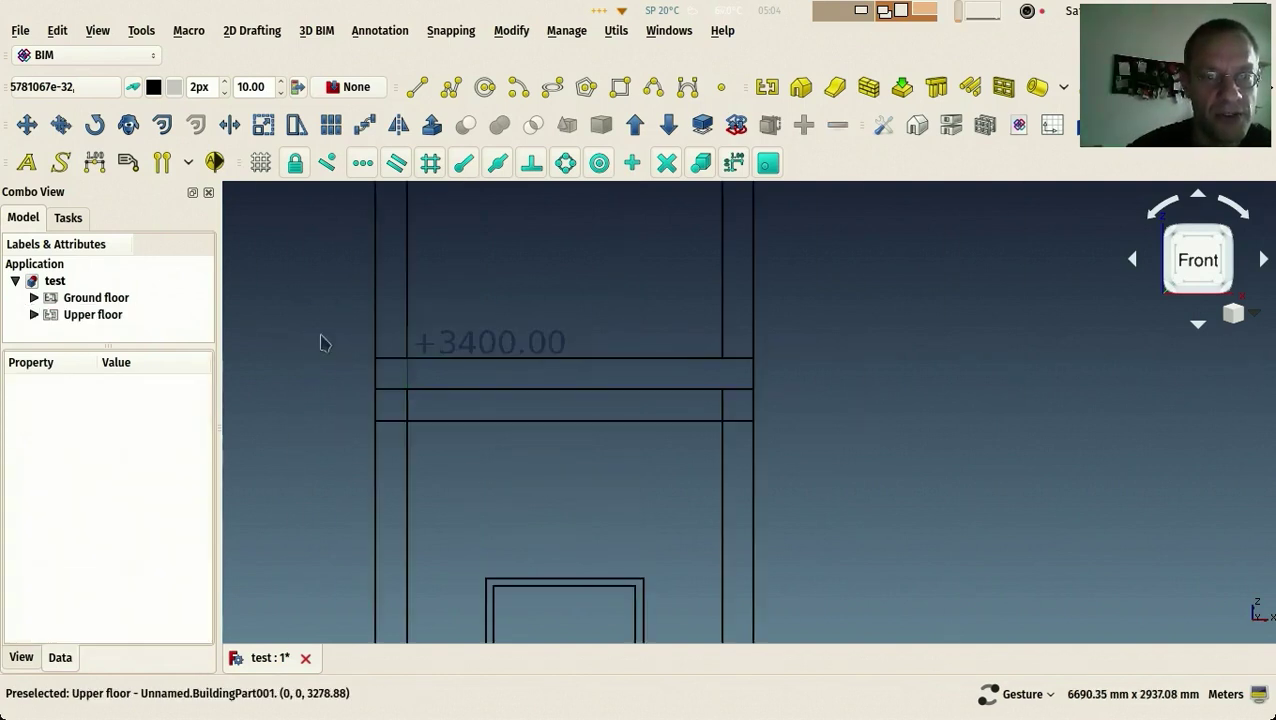
scroll(340, 335, "down", 4)
left_click(34, 314)
left_click(52, 314)
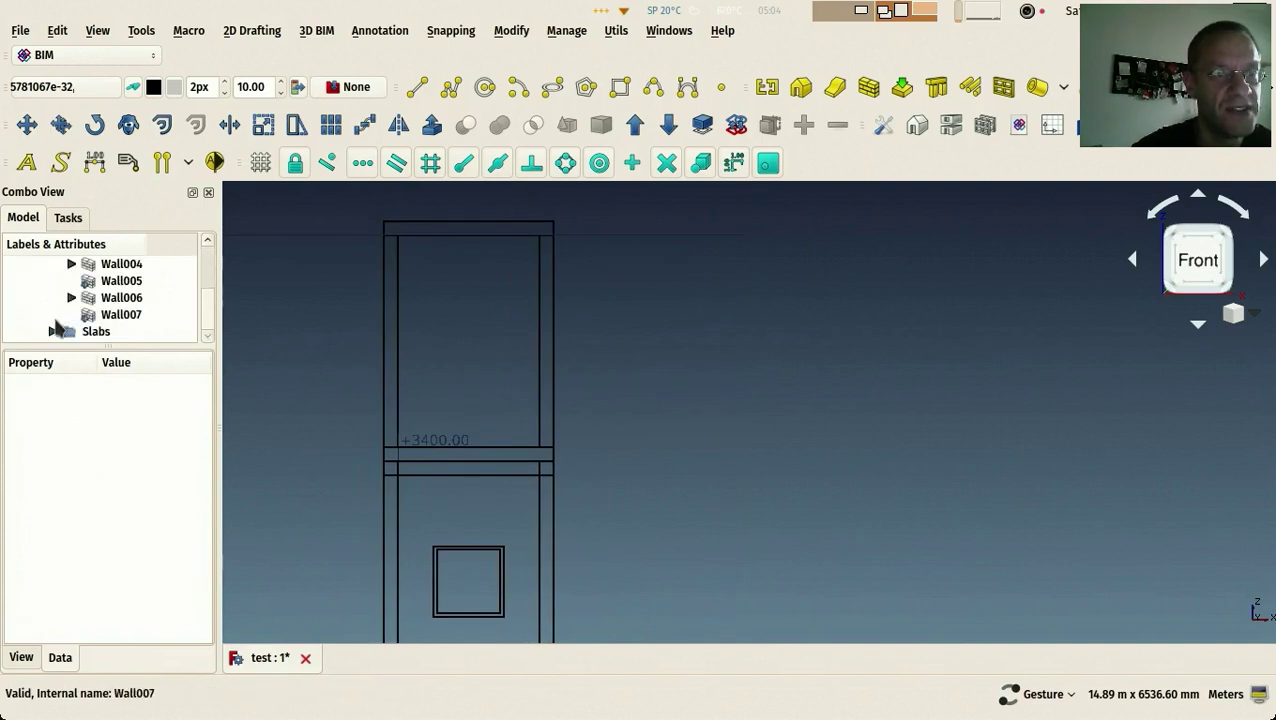
left_click(52, 331)
left_click(108, 333)
left_click(110, 315, "ctrl")
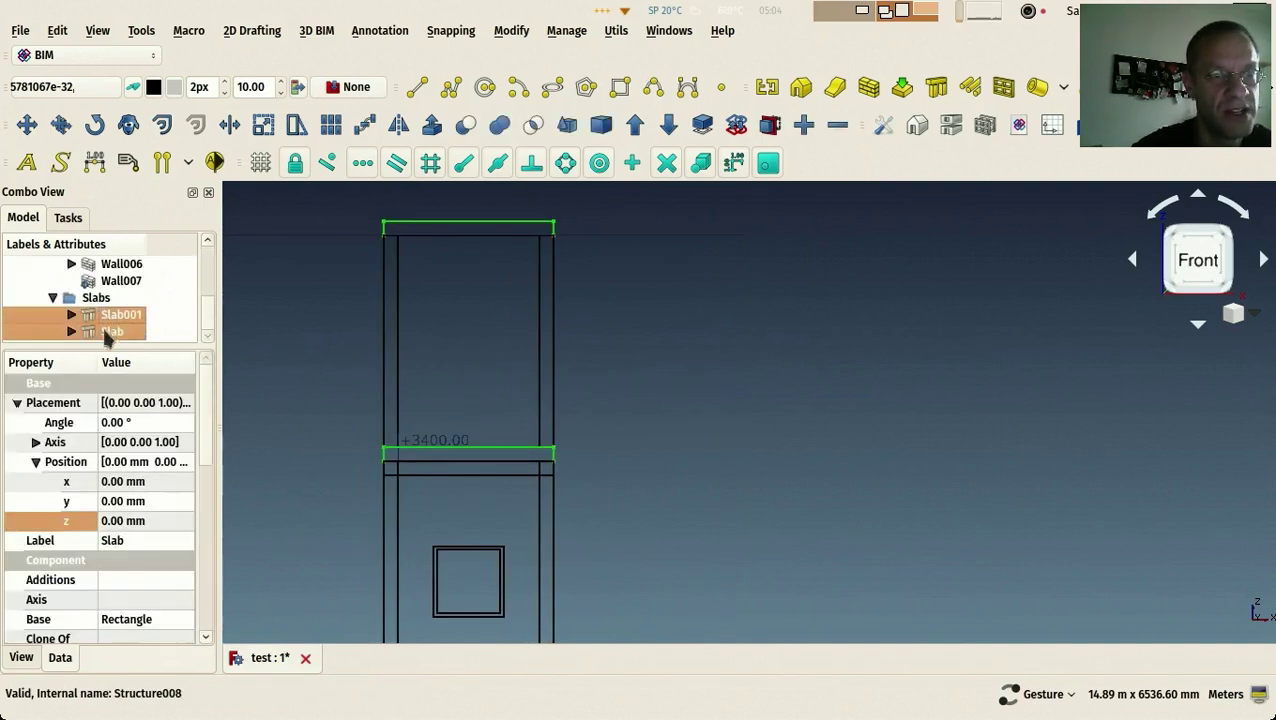
left_click_drag(103, 344, 103, 455)
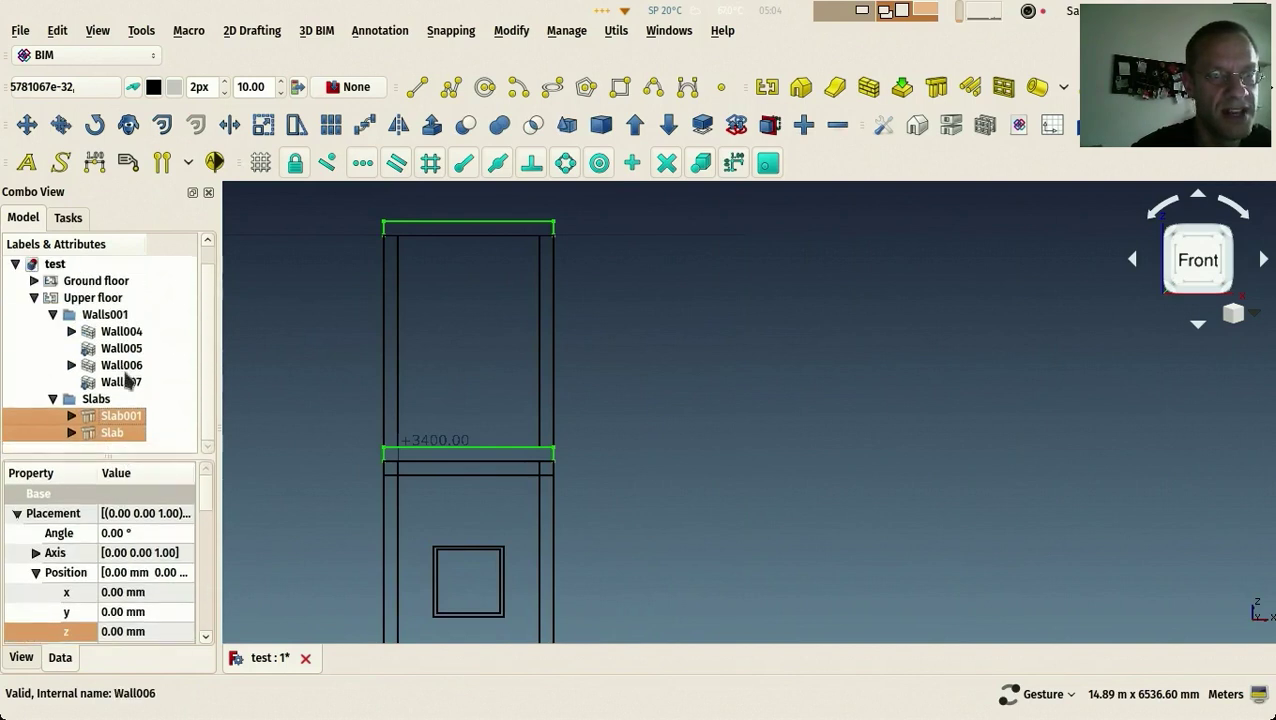
left_click(124, 381, "ctrl")
left_click(121, 365, "ctrl")
left_click(121, 348, "ctrl")
left_click(121, 331, "ctrl")
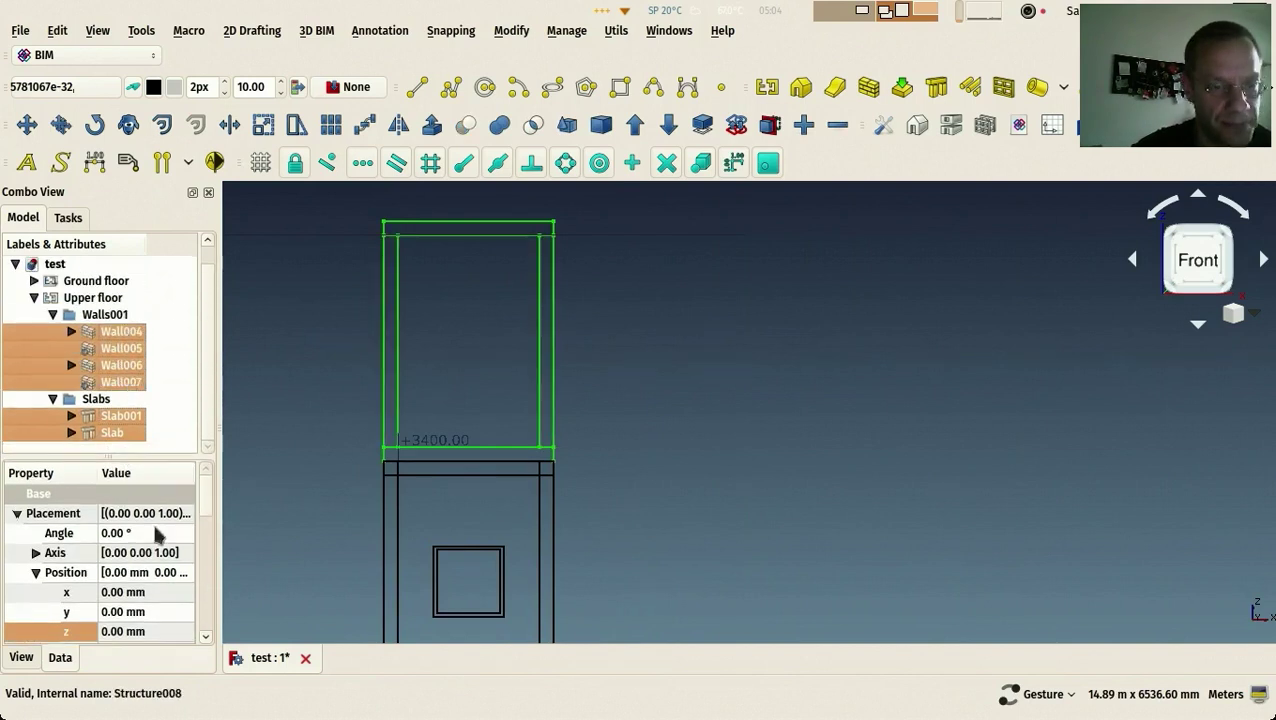
Set Move With Host to true for these six objects, then make Upper floor the active level
left_click_drag(207, 505, 211, 587)
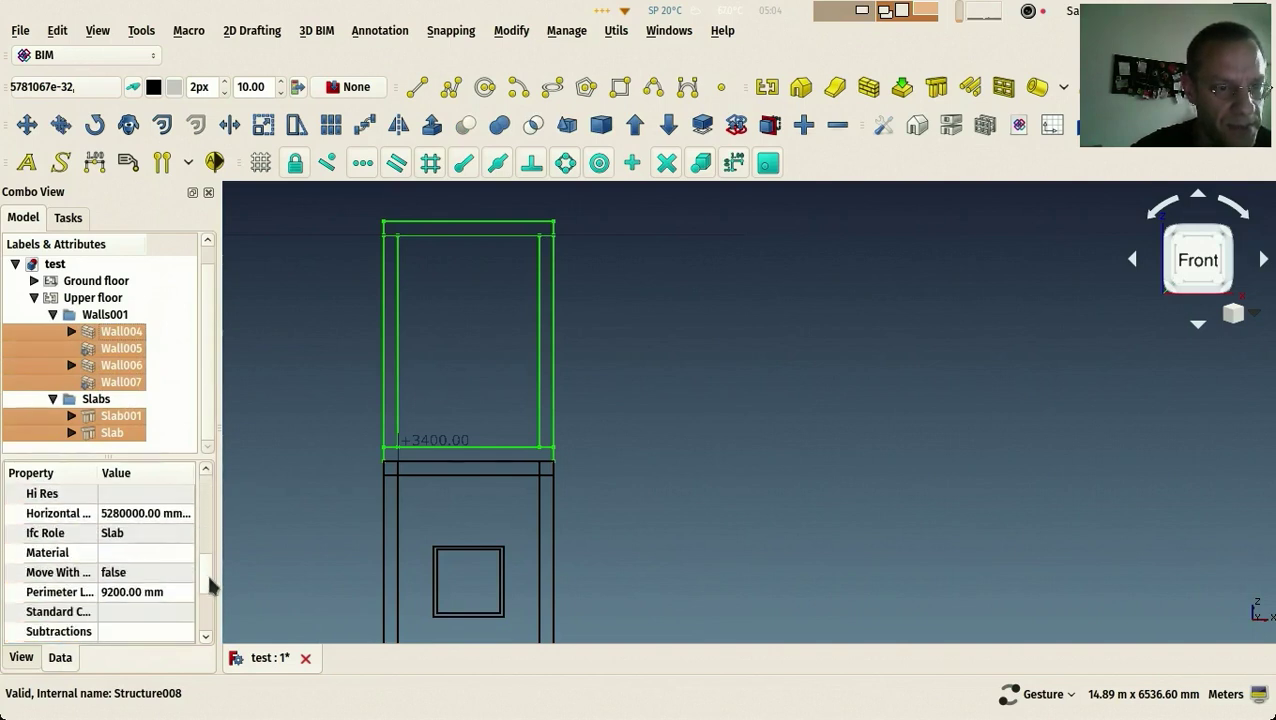
left_click_drag(98, 473, 118, 475)
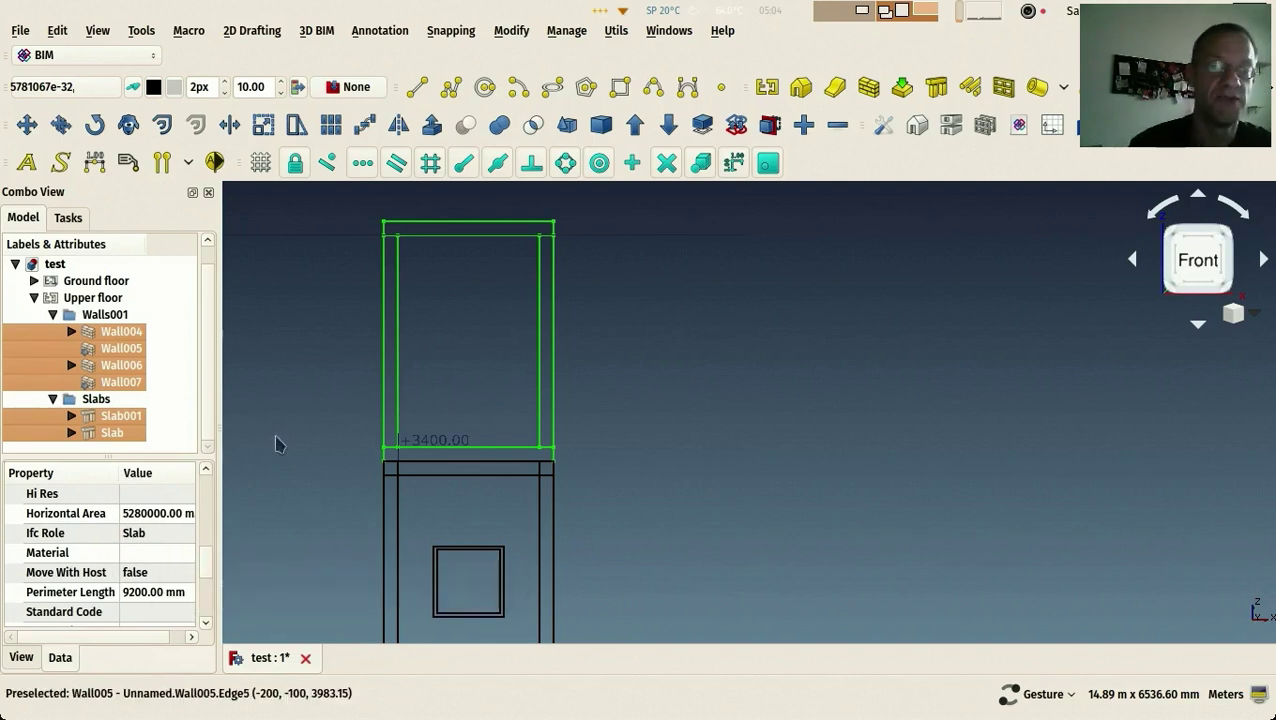
left_click(163, 578)
left_click(165, 580)
left_click(137, 594)
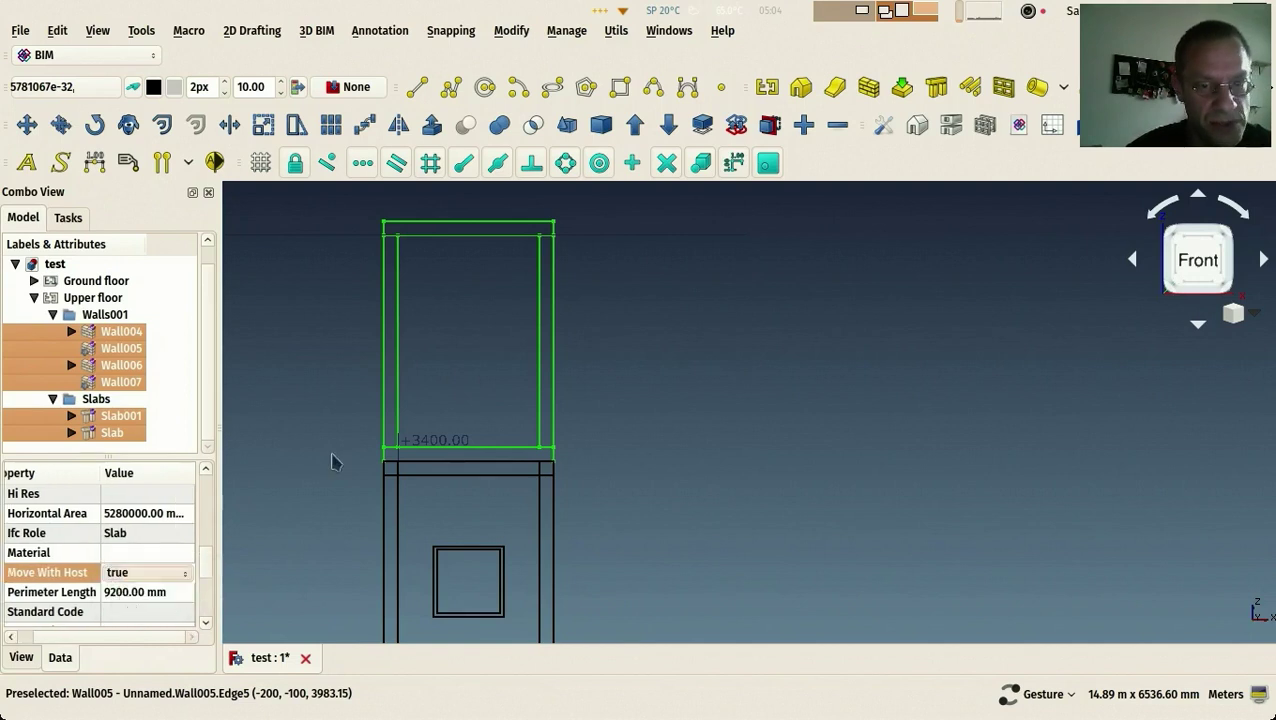
left_click(333, 458)
double_click(95, 299)
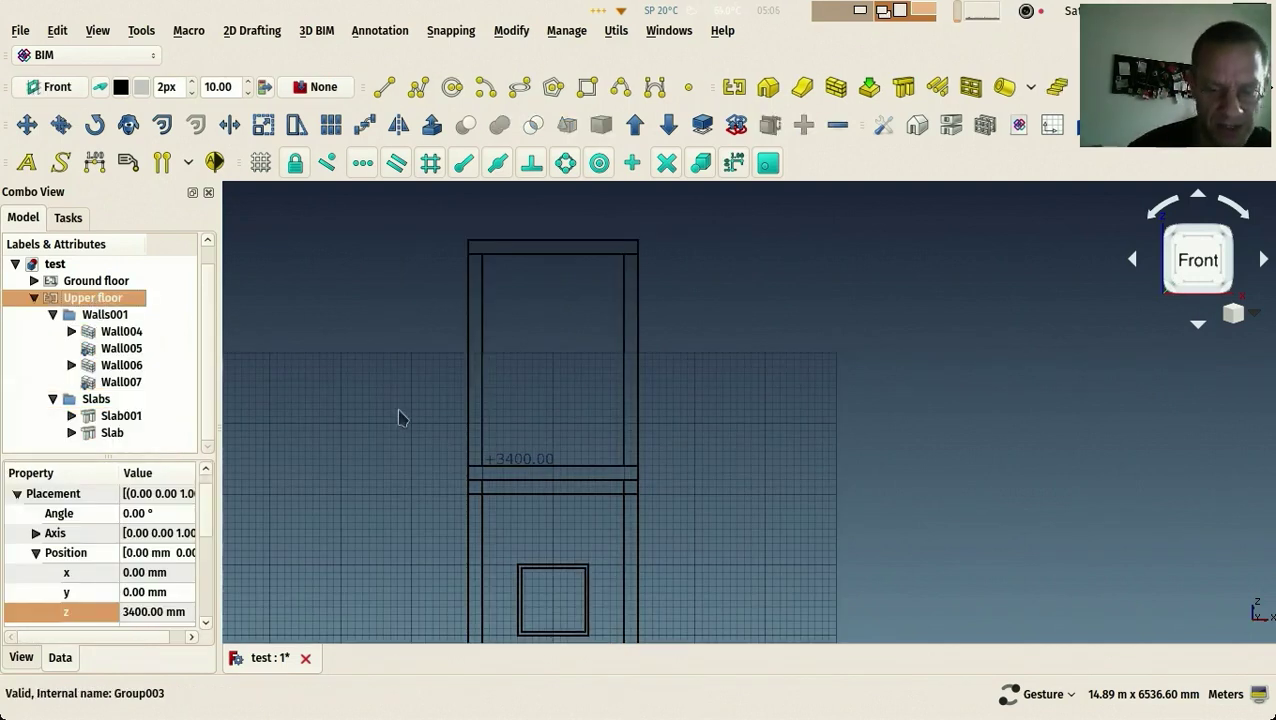
Test-raise the Upper floor 200 mm with Draft Move (M, V), then undo it
key("m")
key("v")
left_click(419, 472)
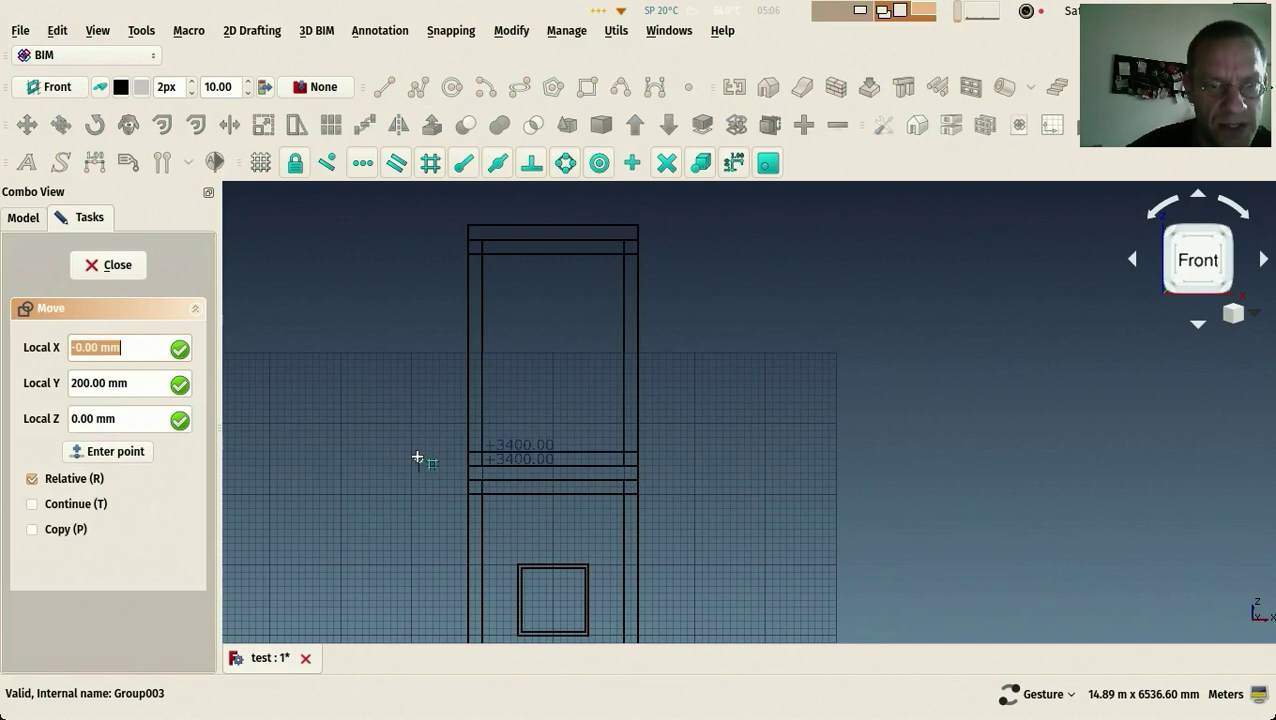
key("Return")
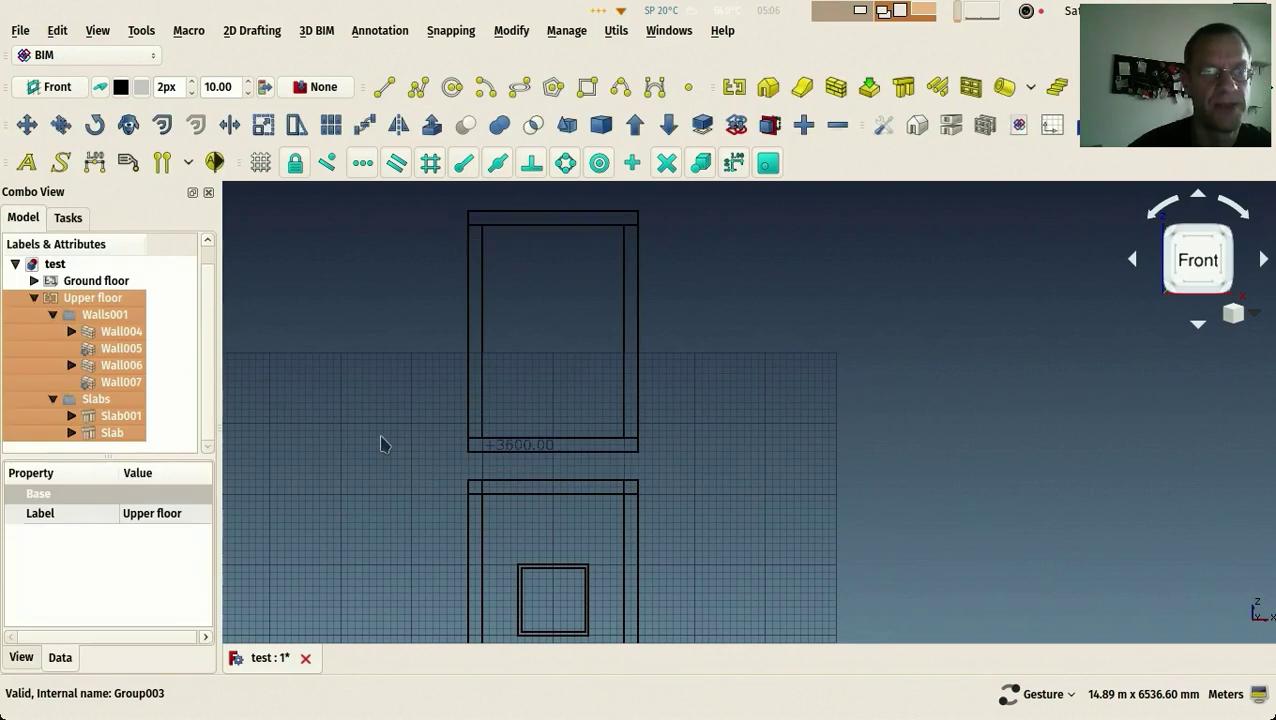
key("ctrl+z")
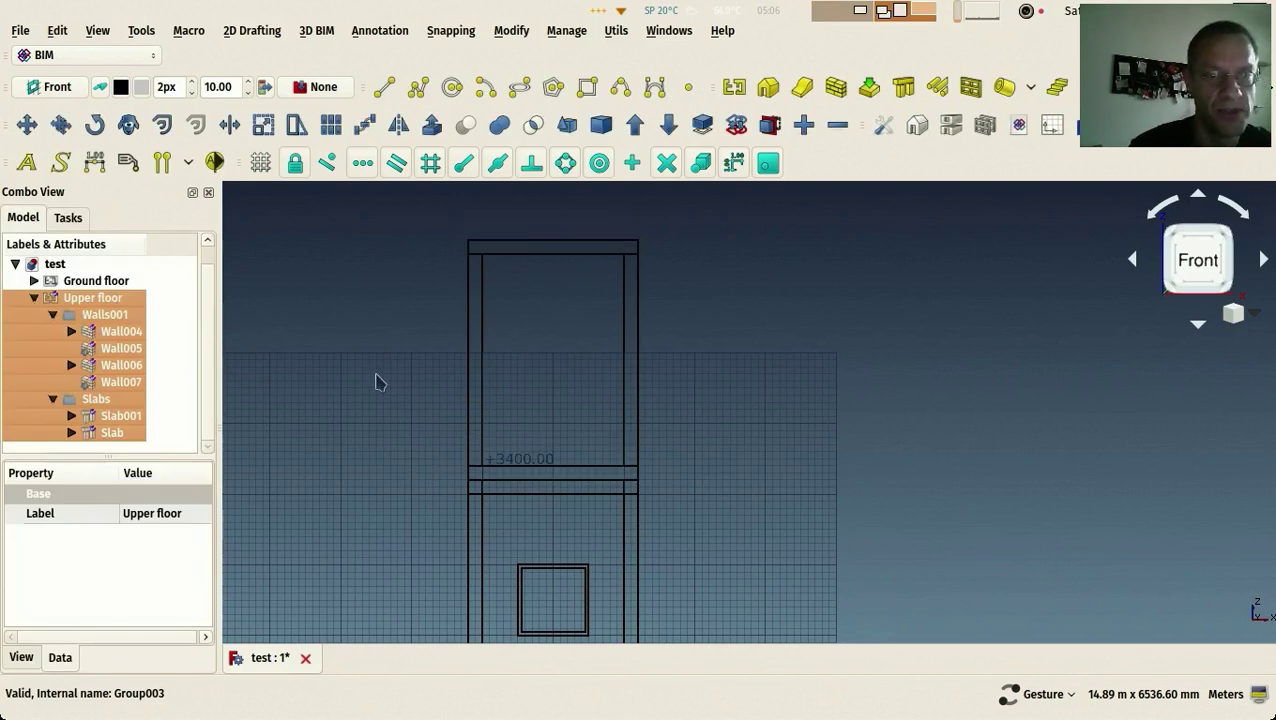
left_click(312, 329)
Show the tower in Flat lines style at an angled view, collapsing the Walls001 and Slabs groups
left_click_drag(393, 361, 441, 376)
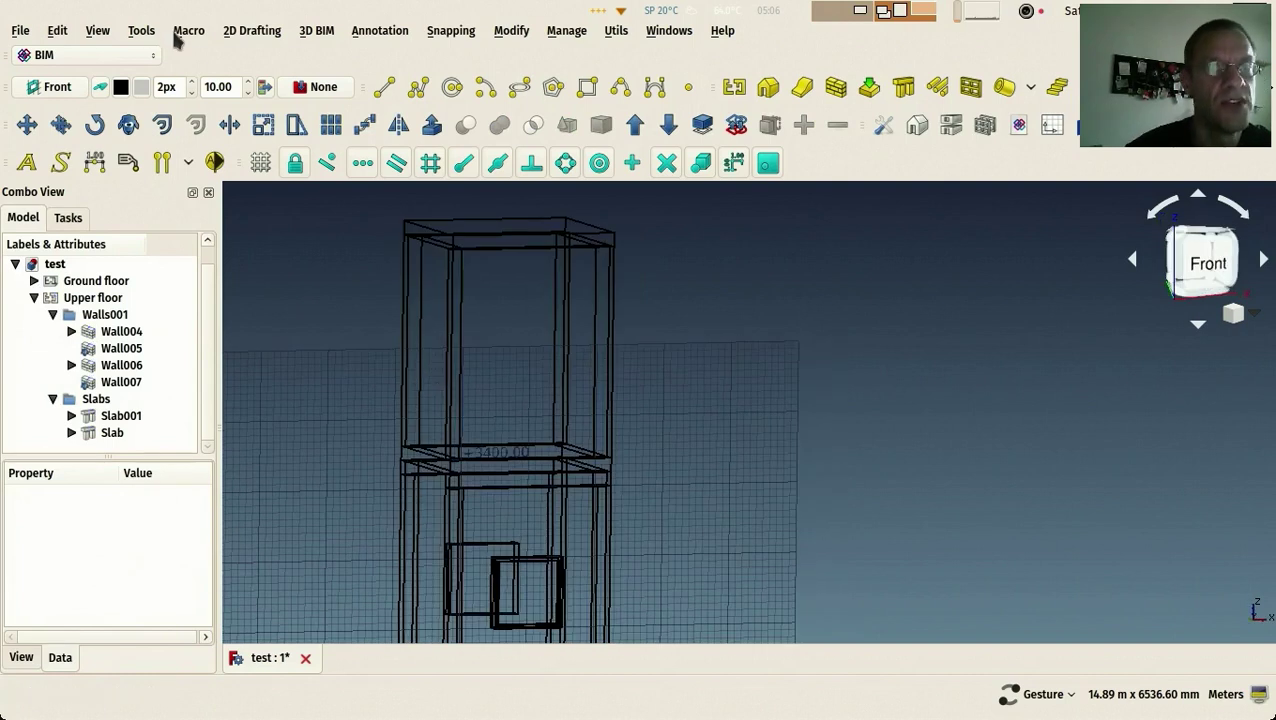
left_click(100, 31)
mouse_move(146, 189)
left_click(370, 212)
mouse_move(407, 313)
left_mouse_down()
mouse_move(498, 336)
mouse_move(565, 473)
mouse_move(375, 447)
left_mouse_up()
left_click_drag(345, 390, 436, 396)
scroll(437, 399, "down", 2)
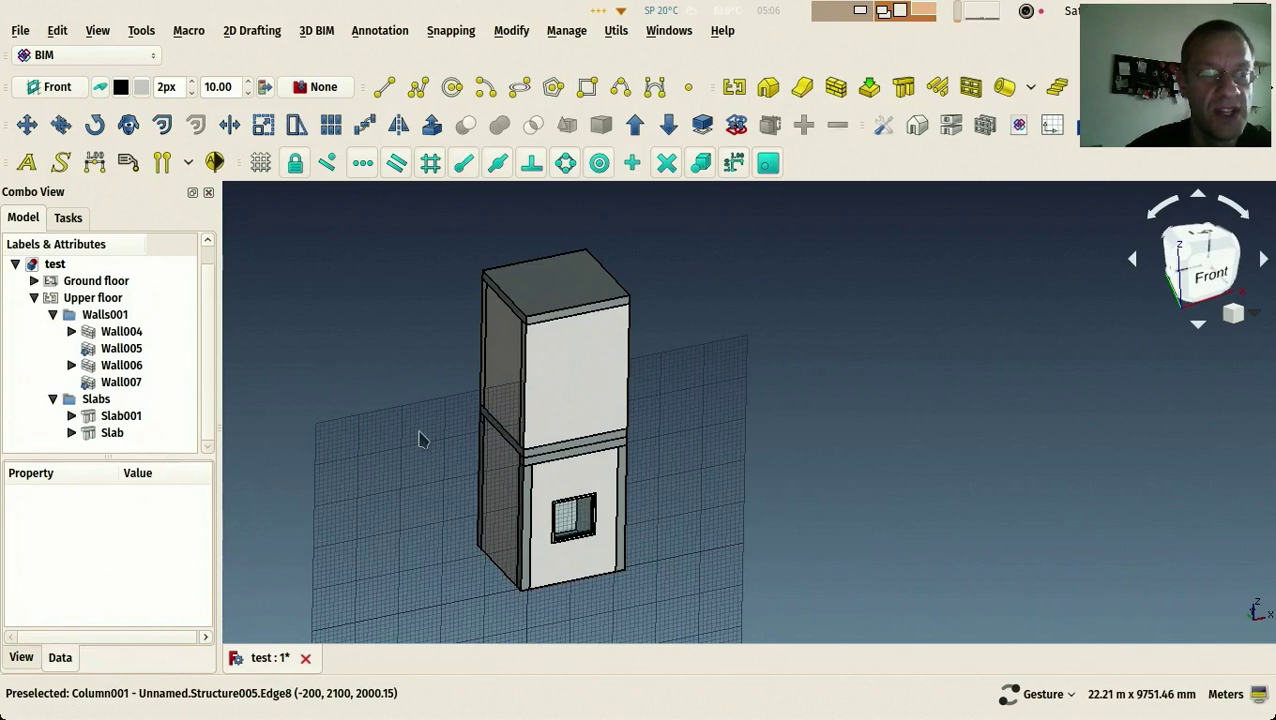
left_click(52, 314)
left_click(53, 348)
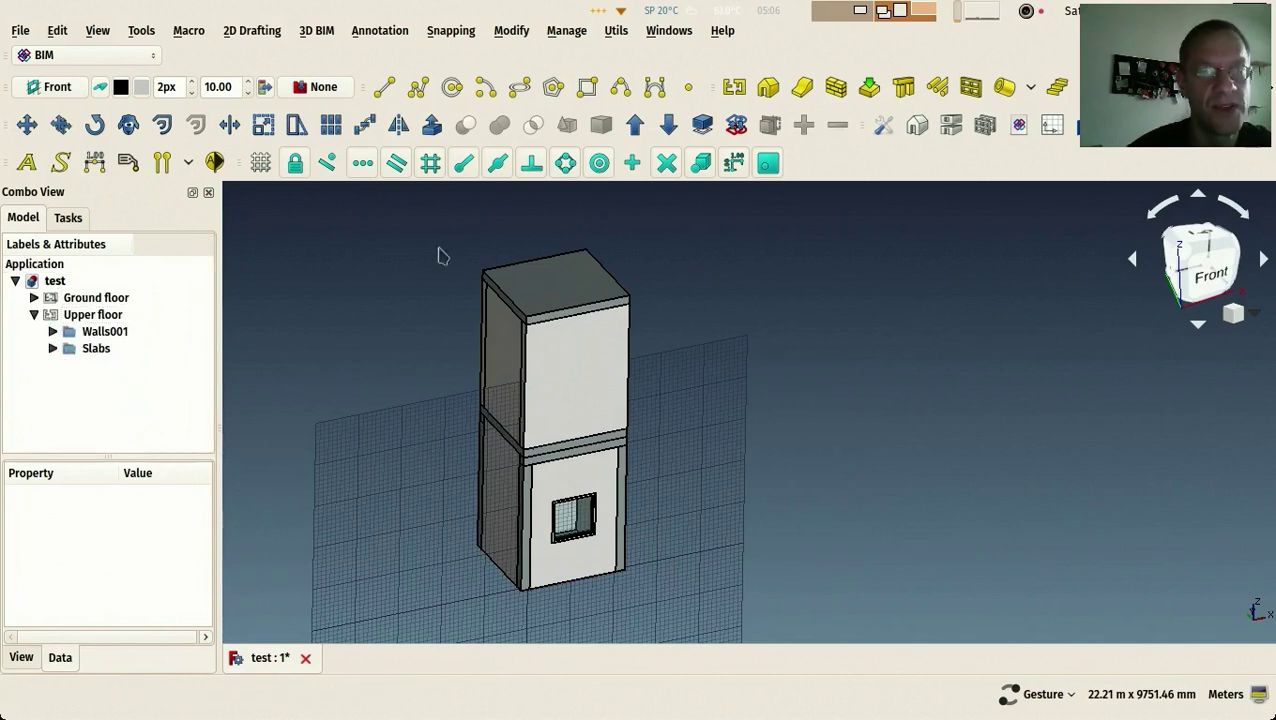
Create a new building part with IFC role Building and name it 'Tower'
left_click(732, 92)
left_click(100, 365)
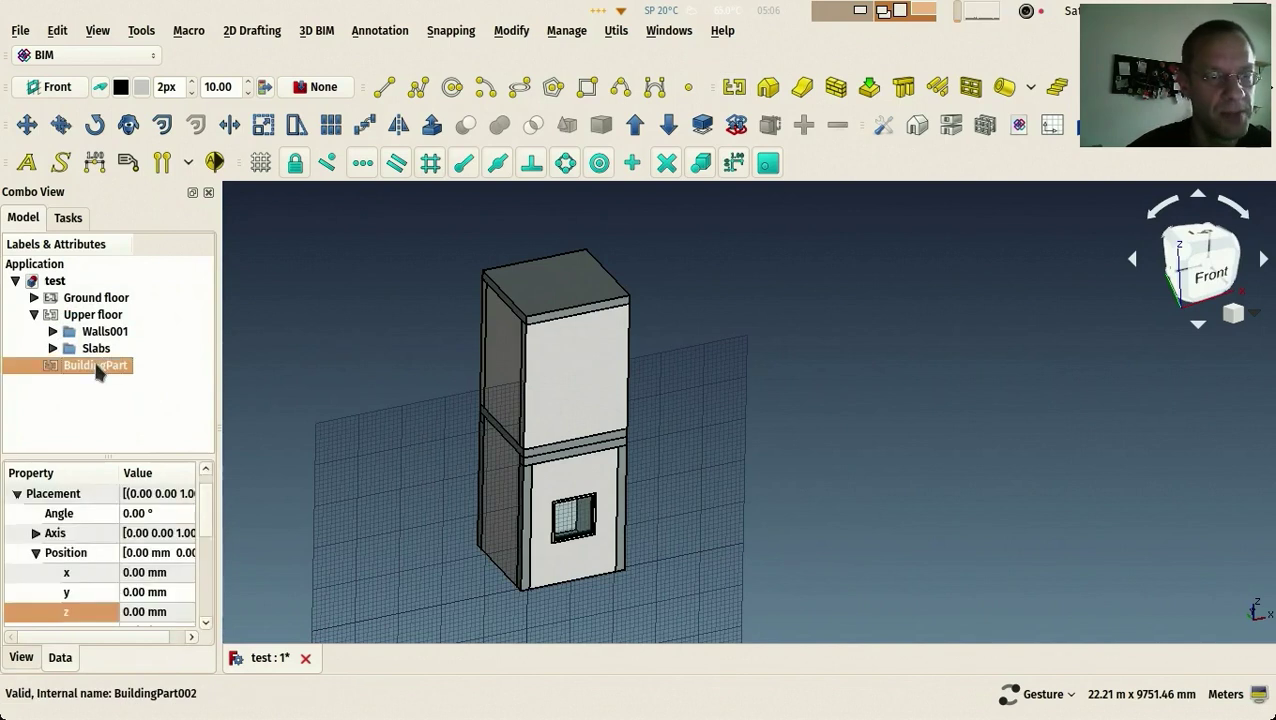
left_click_drag(205, 527, 222, 610)
left_click(152, 600)
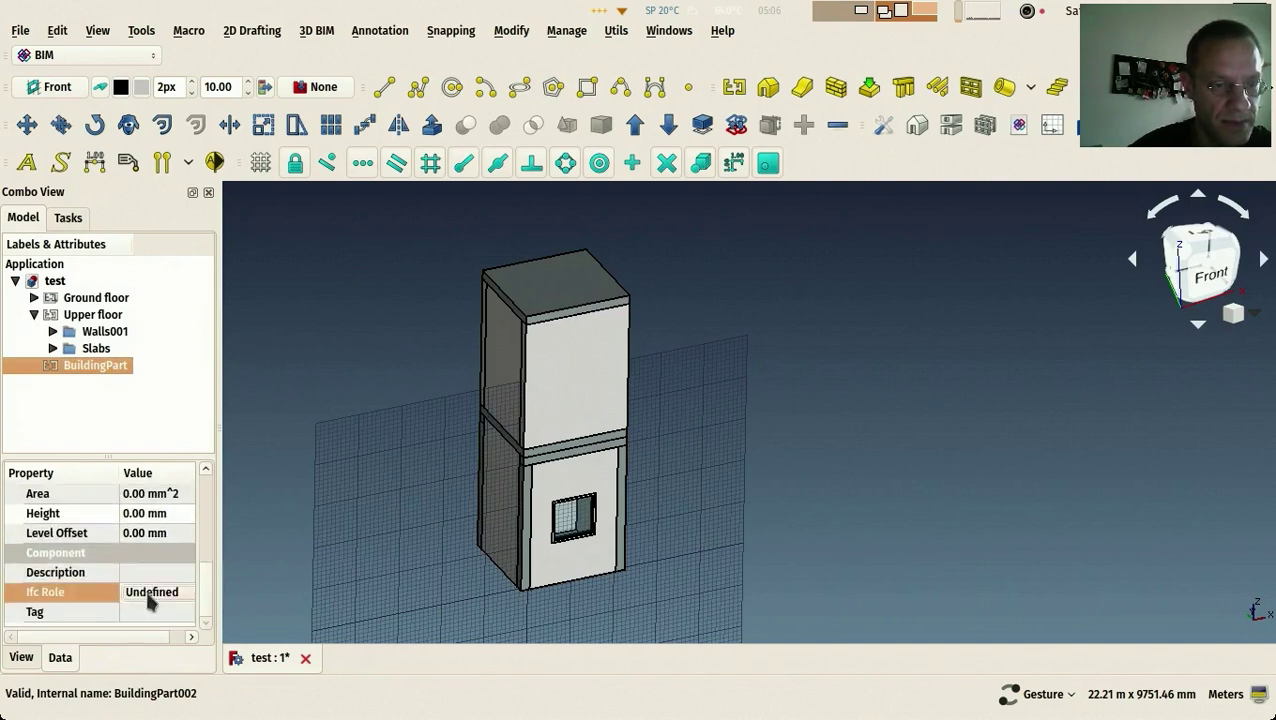
left_click(154, 596)
left_click(157, 245)
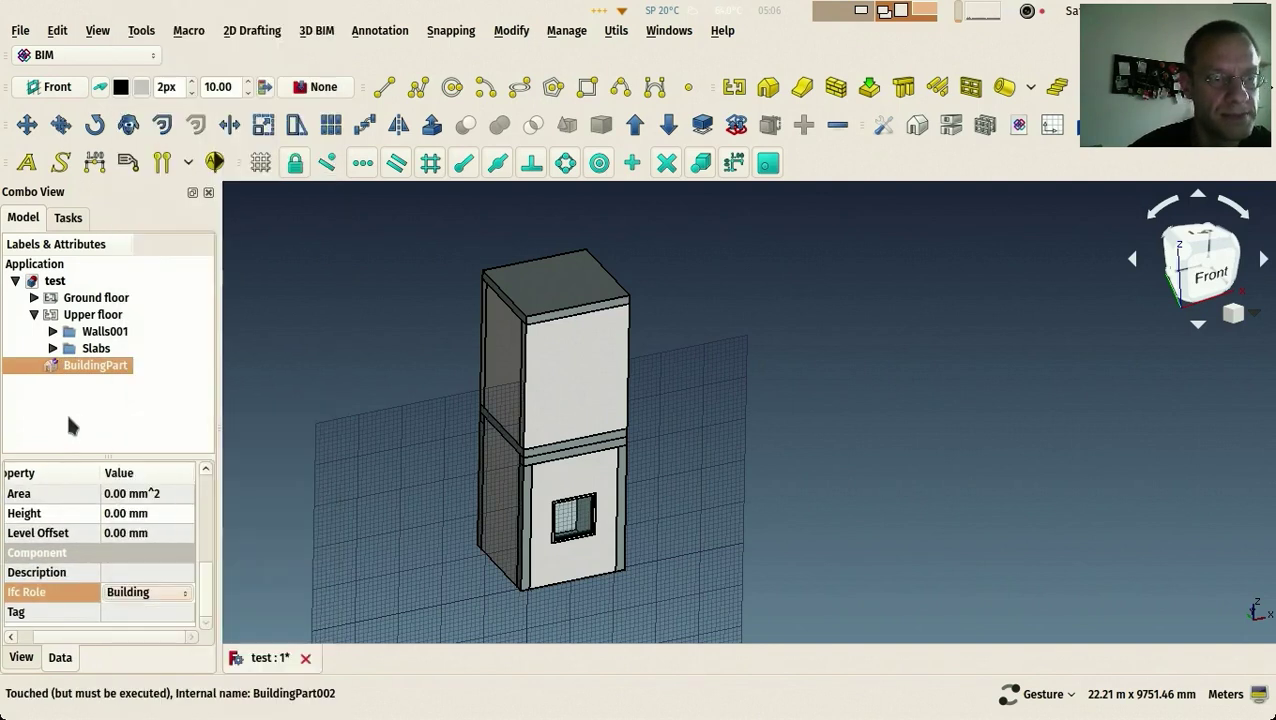
left_click(88, 364)
left_click(88, 364)
type("Tow")
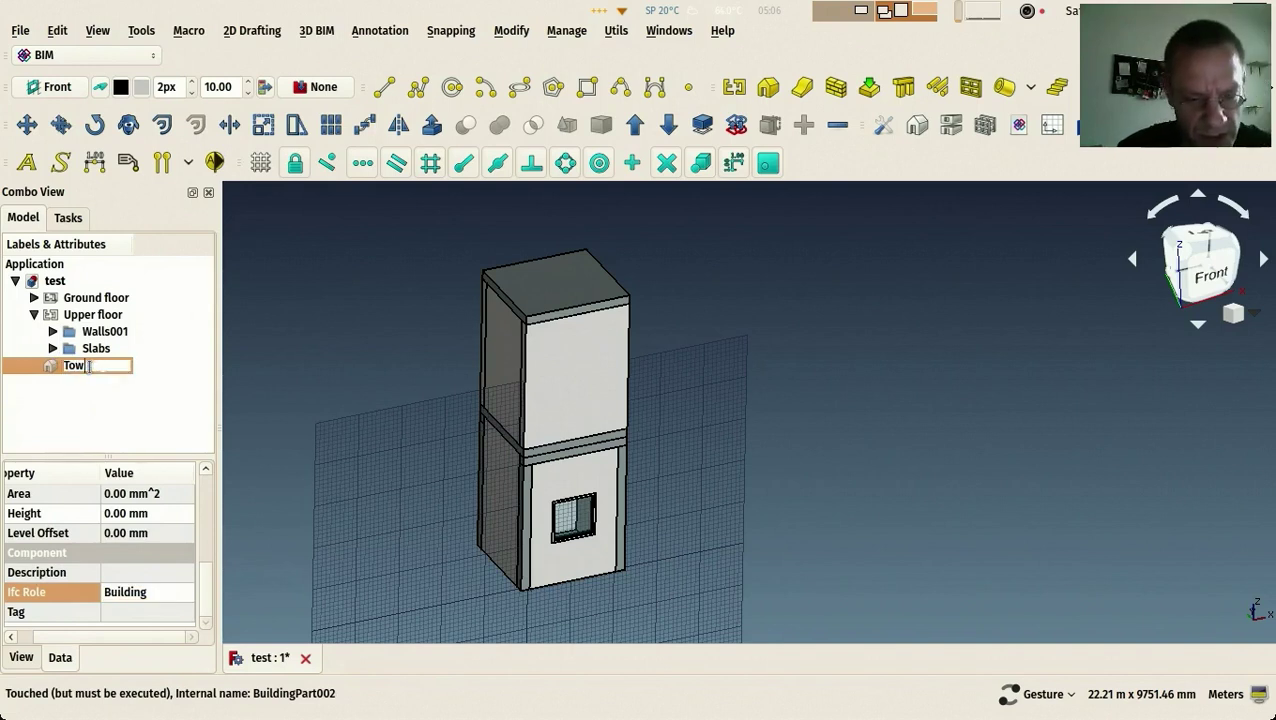
type("er")
key("Return")
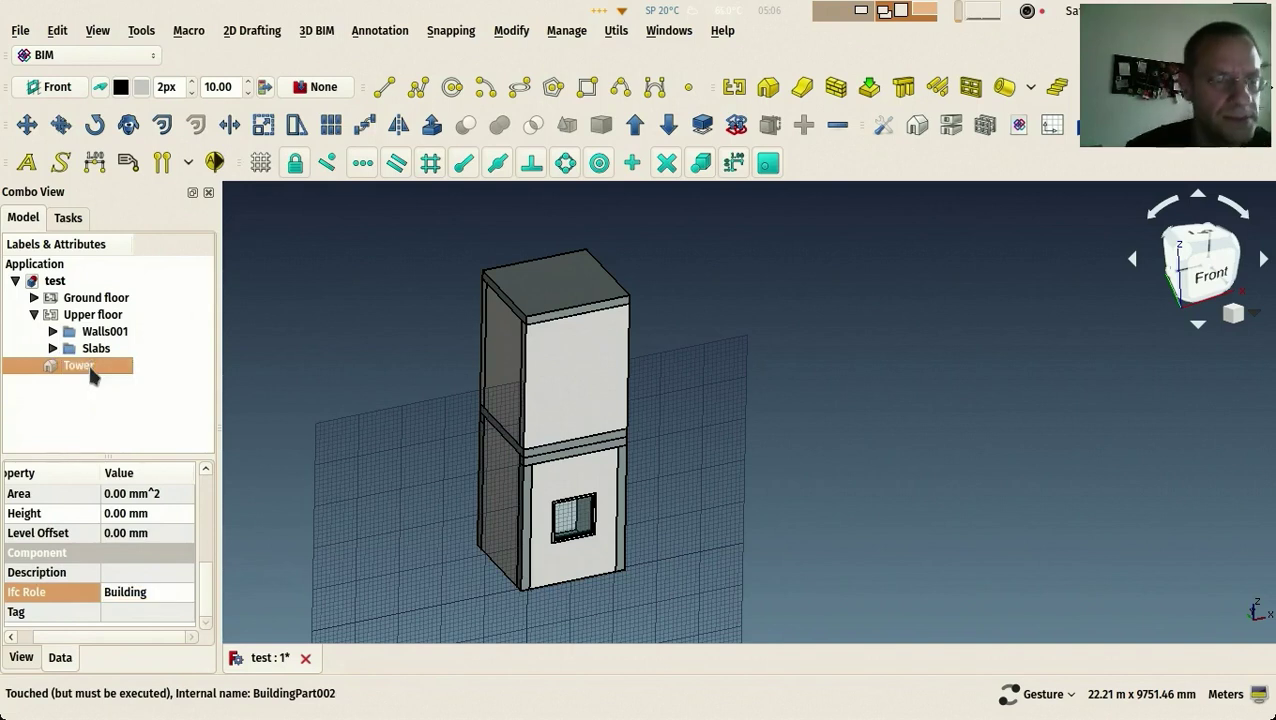
Move the Ground floor and Upper floor inside Tower
left_click(34, 314)
left_click(76, 299)
left_click(77, 314, "shift")
left_click_drag(77, 314, 75, 340)
Set the Upper floor's IFC role to Building Storey and save the document
left_click(34, 298)
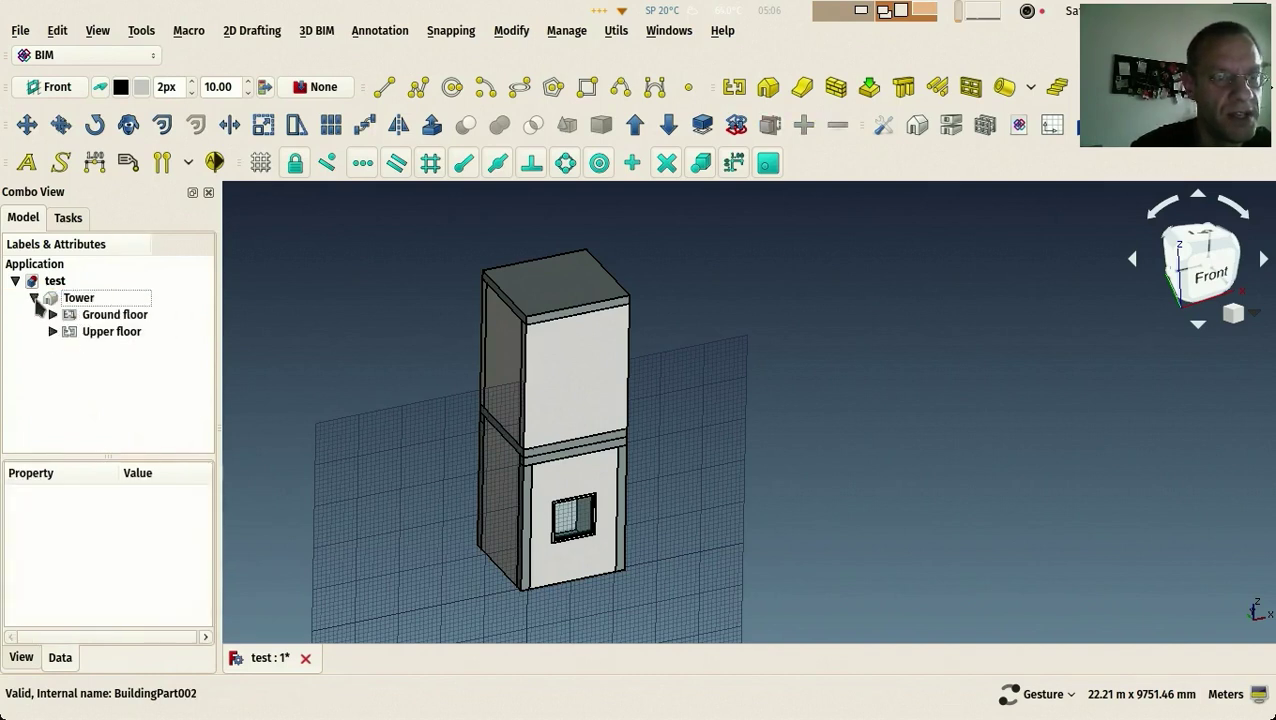
left_click(88, 333)
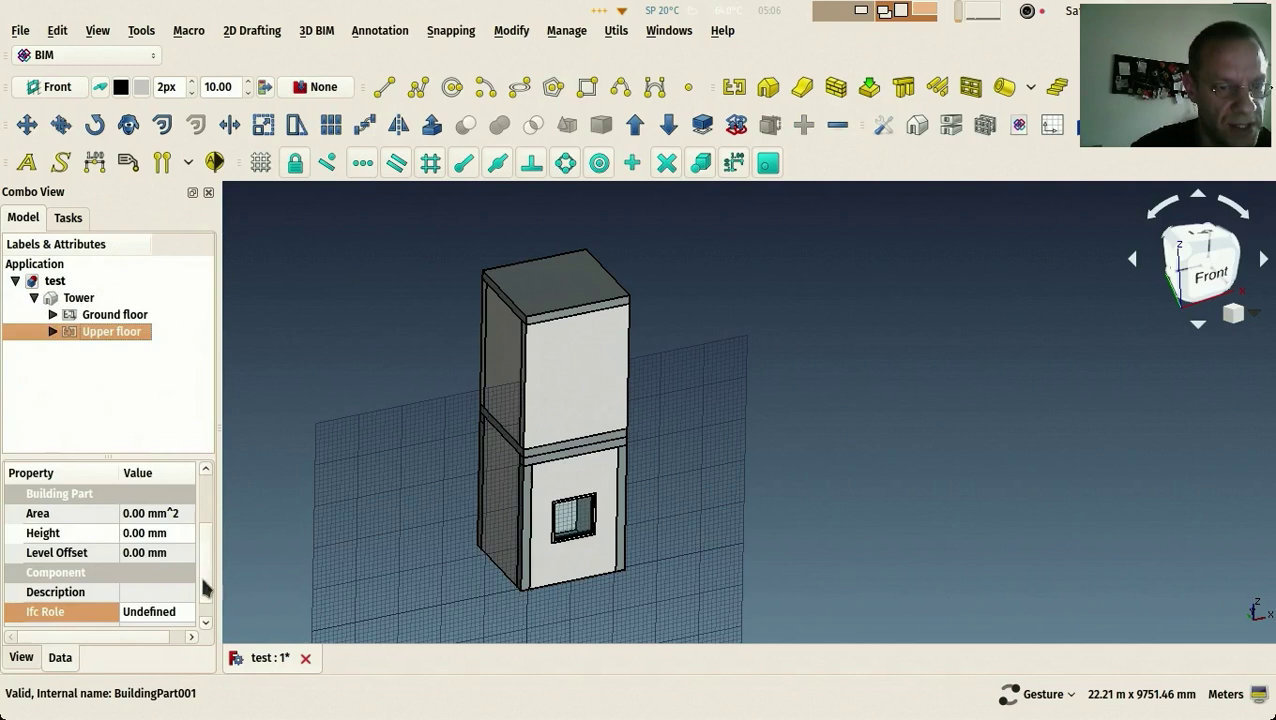
left_click(157, 612)
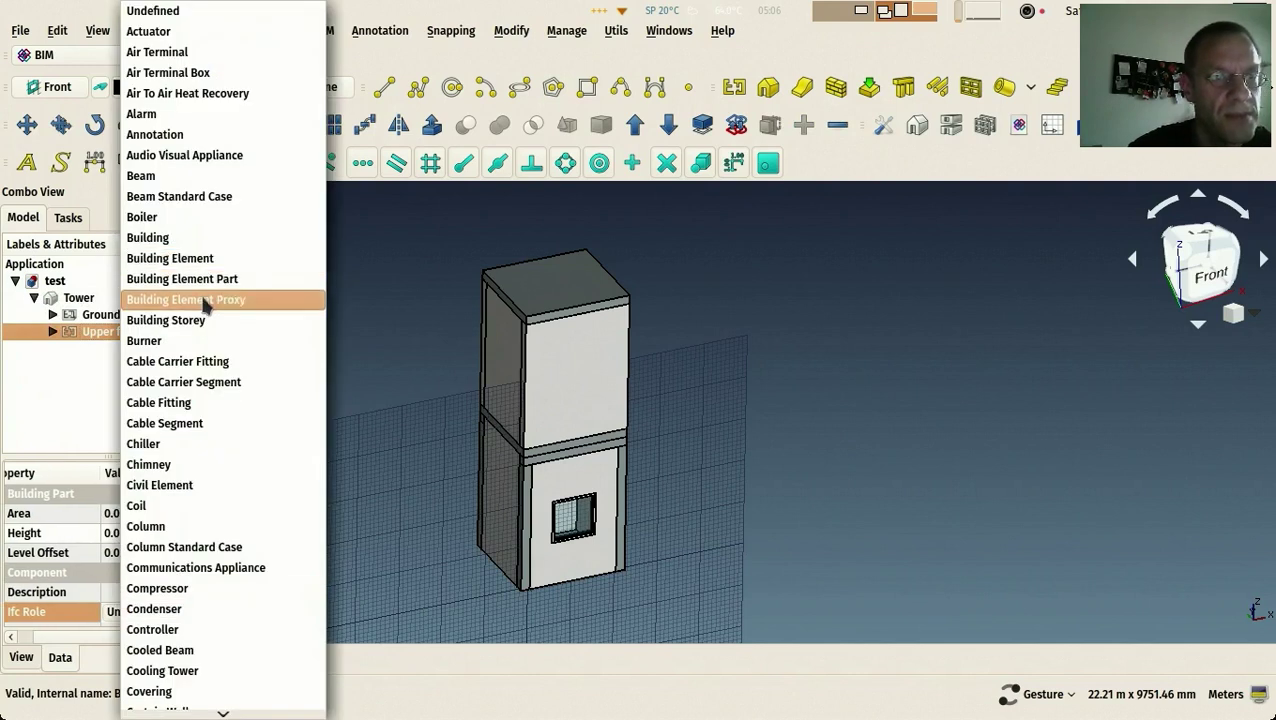
left_click(166, 320)
left_click(33, 354)
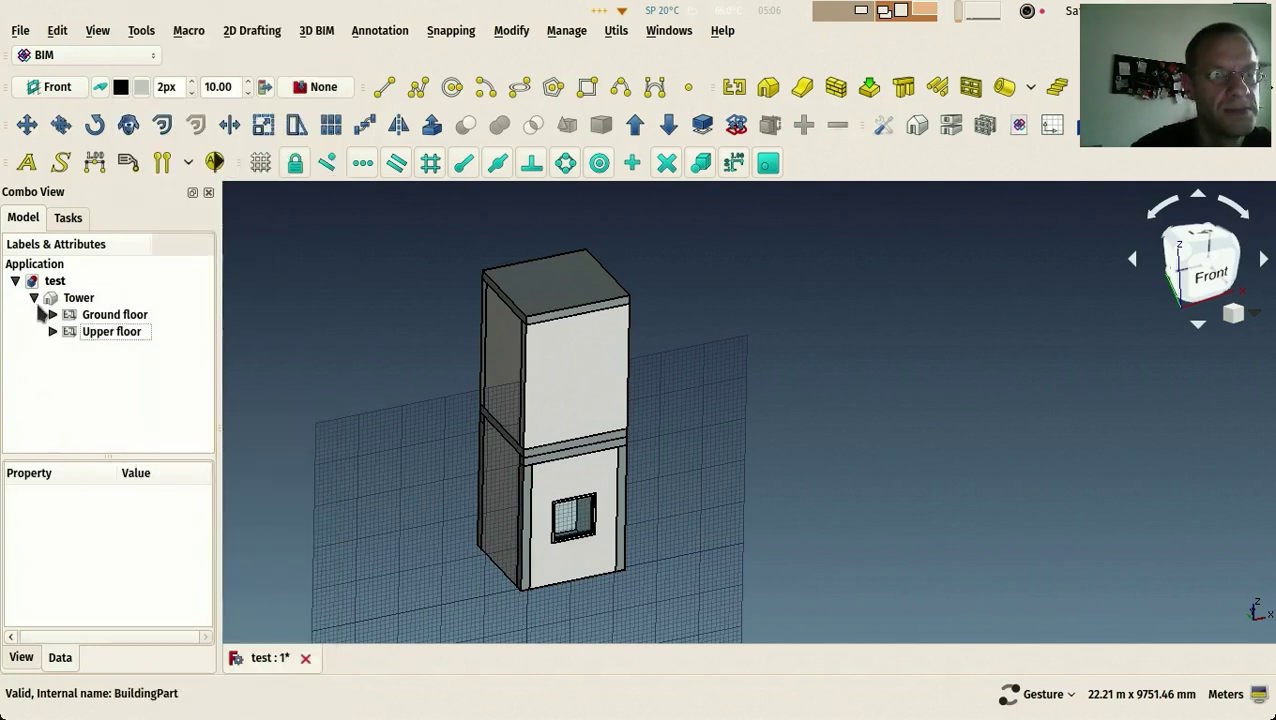
key("ctrl+s")
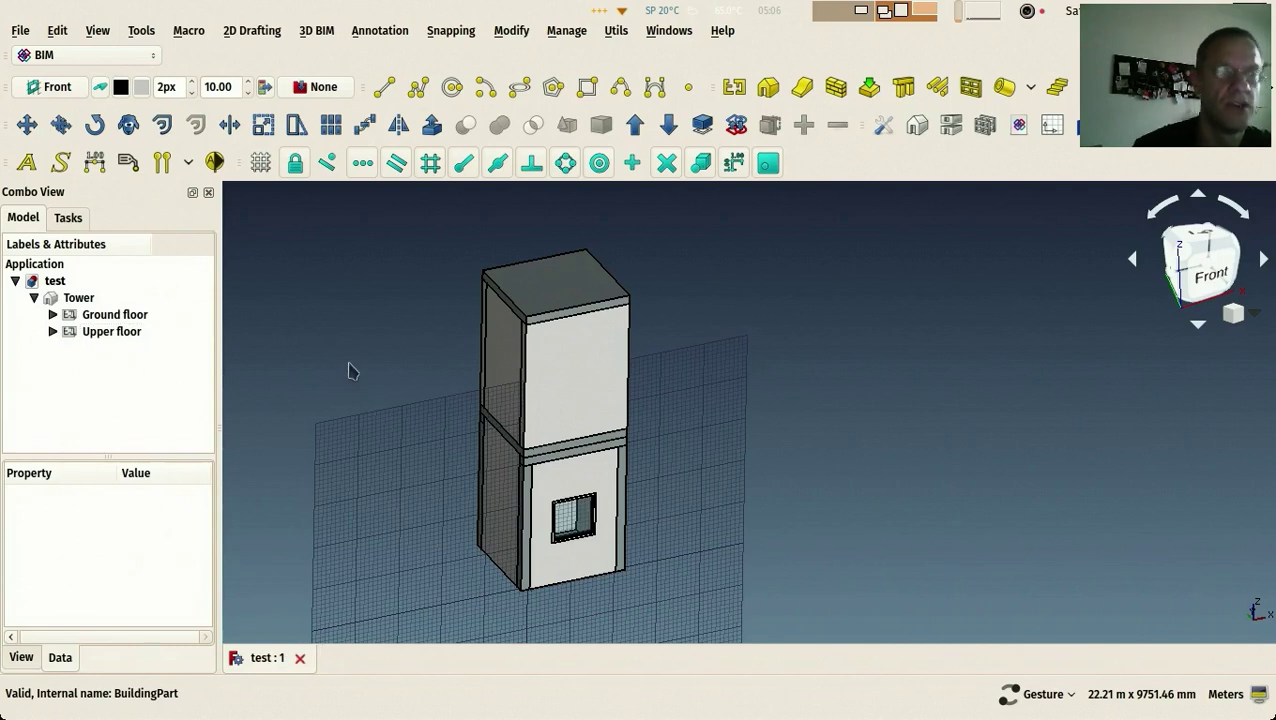
Switch to top view with an XY working plane, select Tower, and move the BIM toolbar to a new row
key("2")
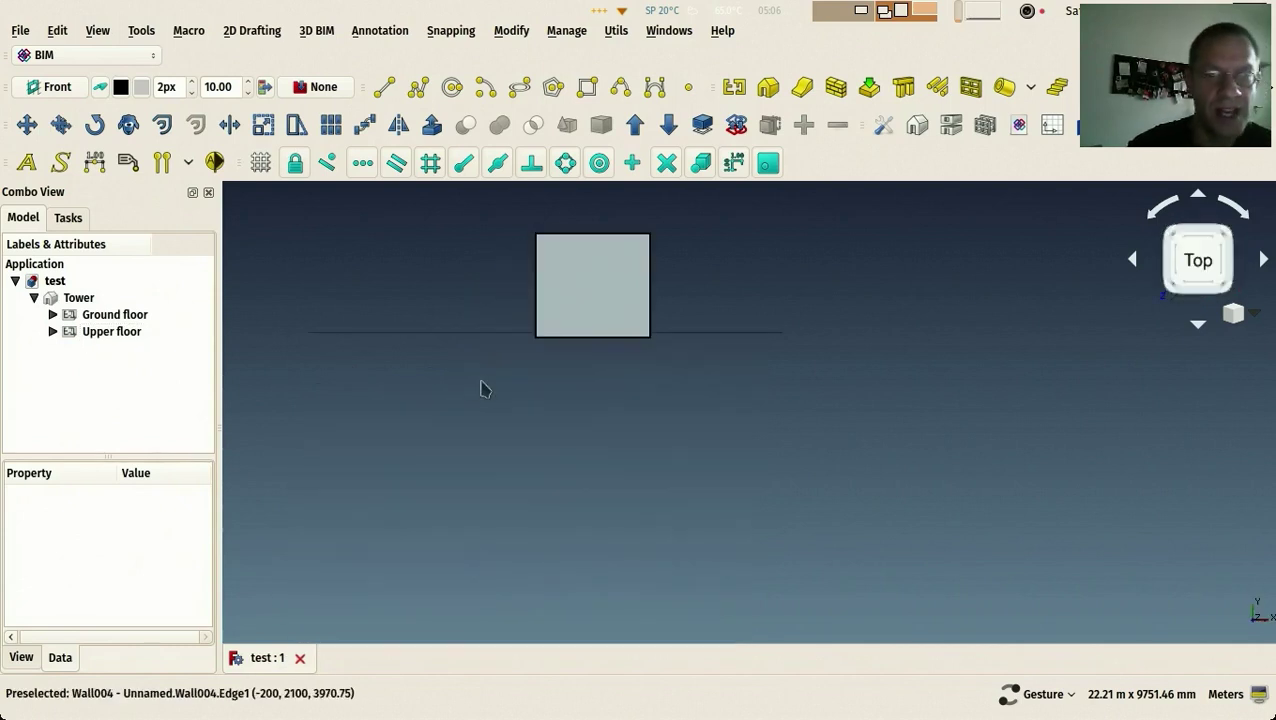
left_click(58, 87)
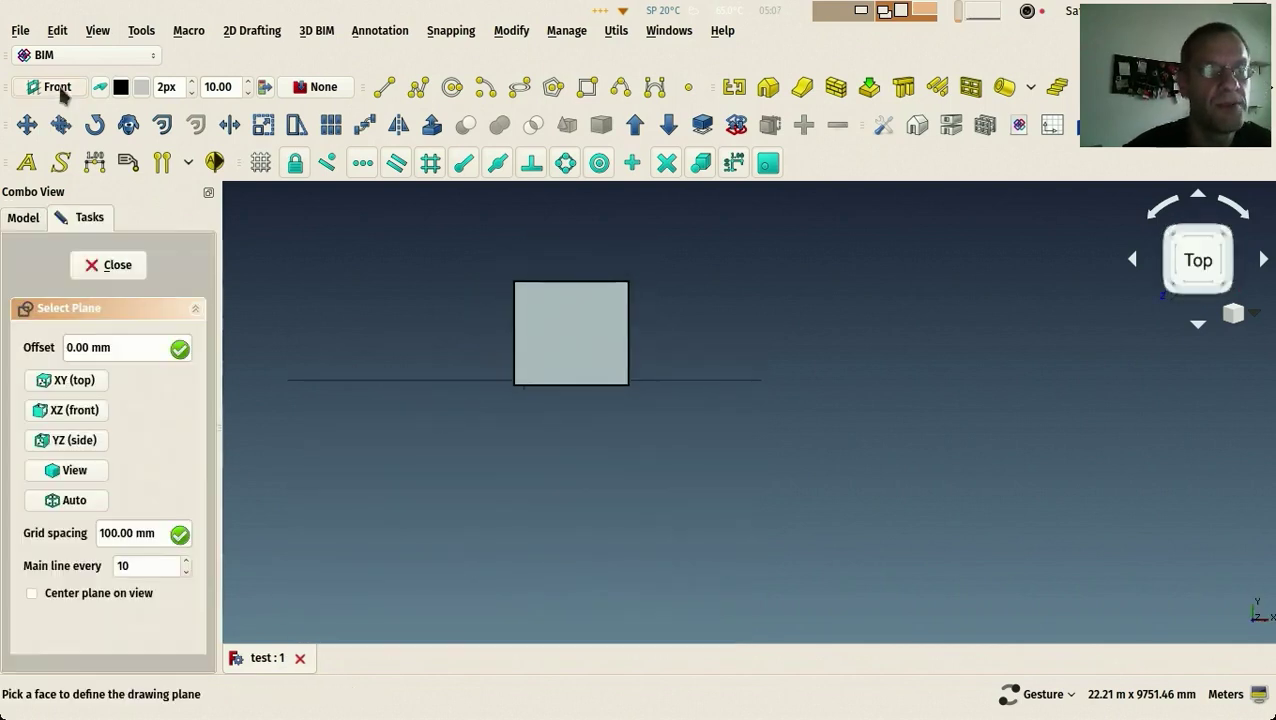
left_click(74, 381)
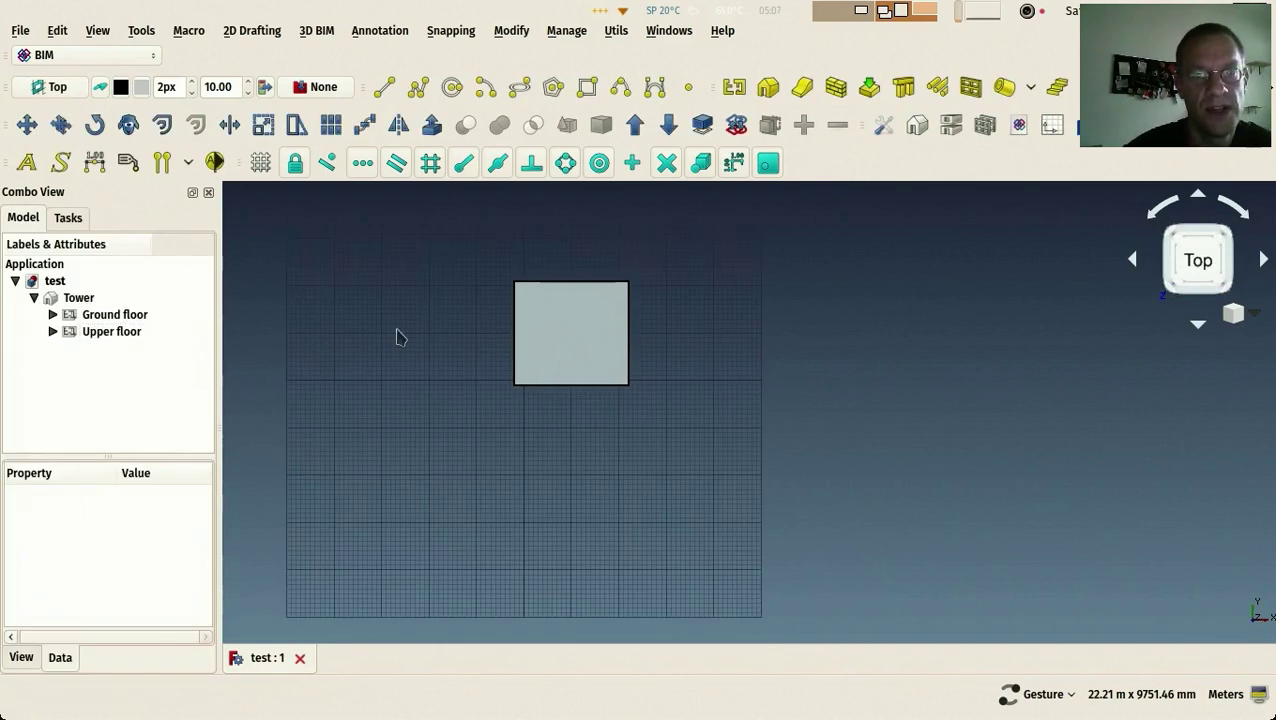
scroll(380, 400, "up", 2)
right_click_drag(383, 404, 337, 428)
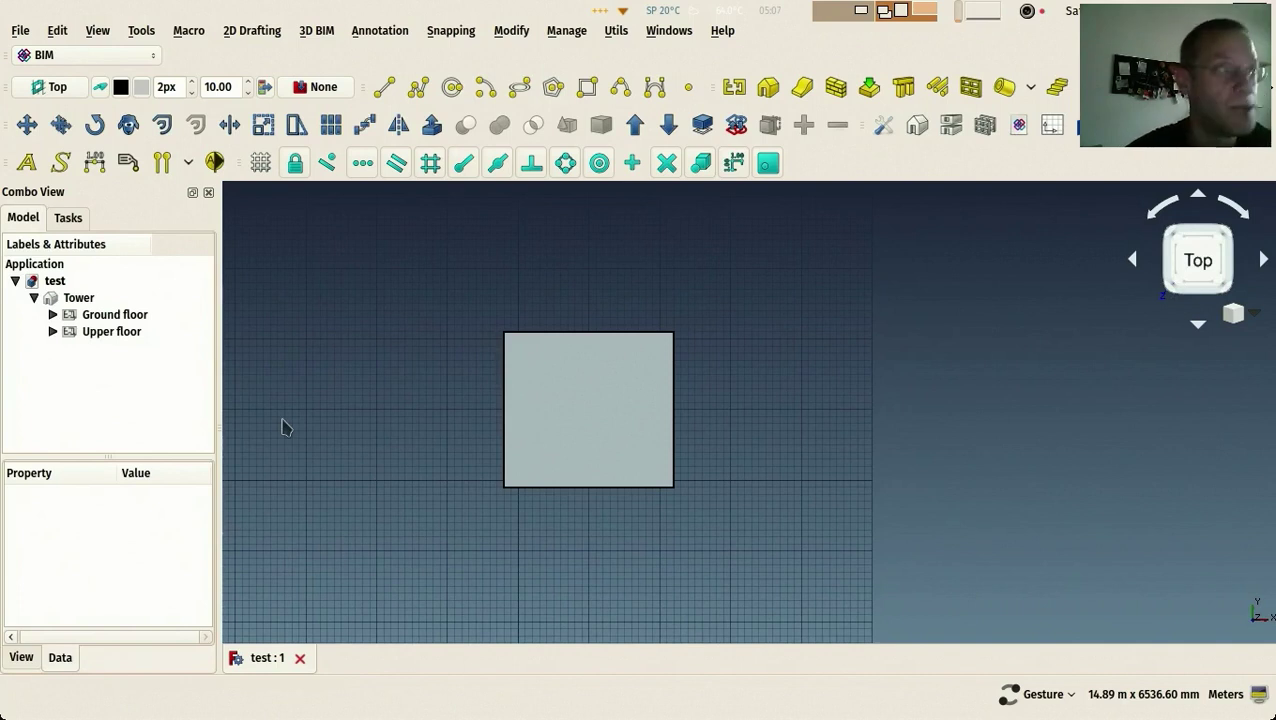
left_click(68, 299)
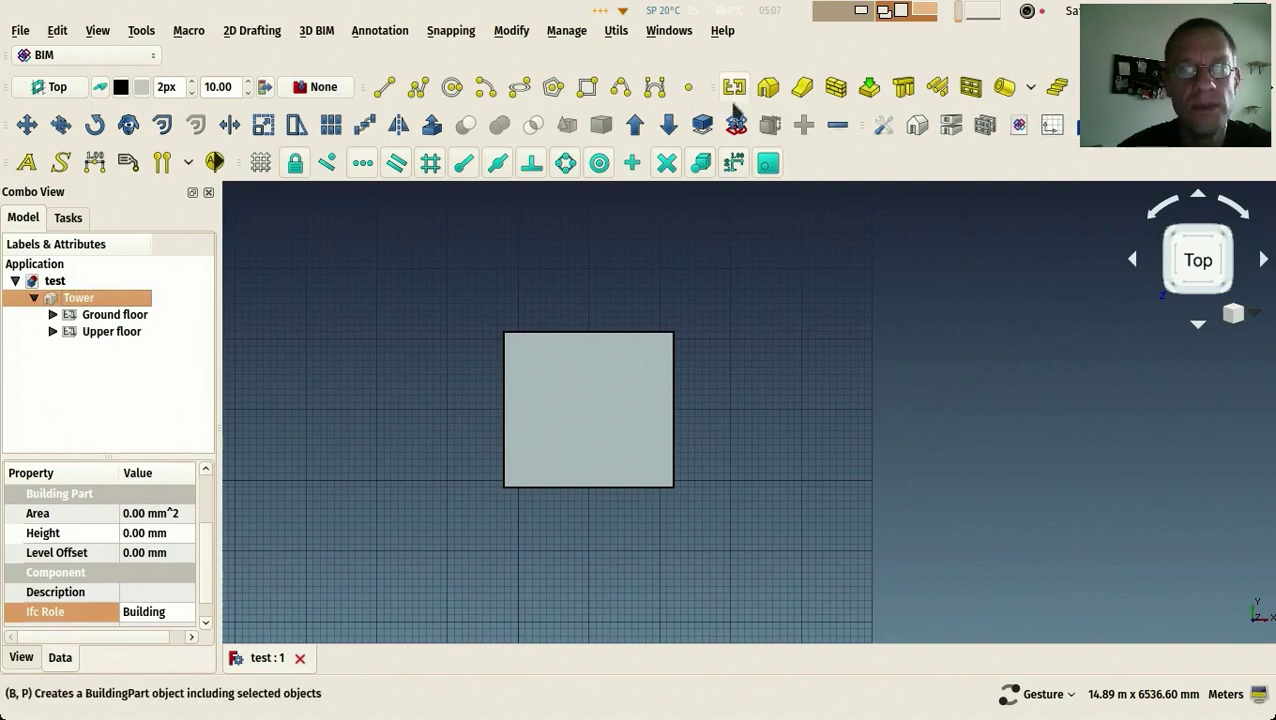
left_click_drag(708, 87, 150, 200)
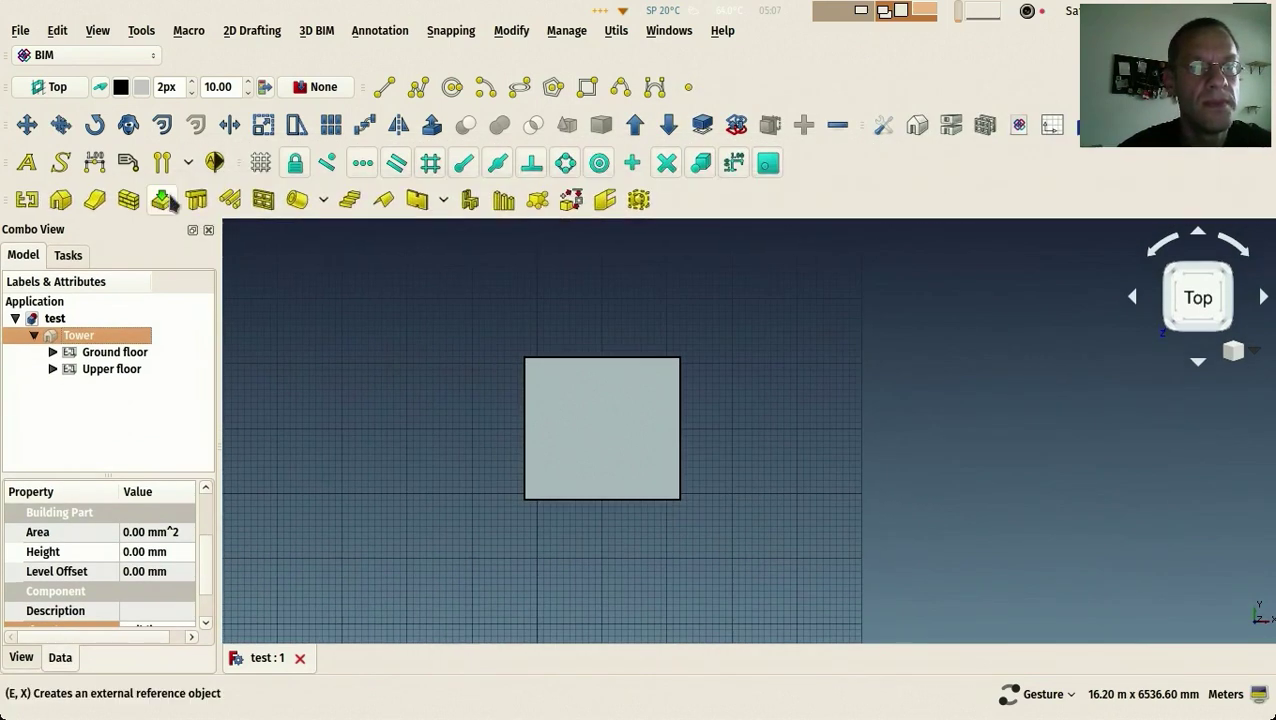
Create a section plane through Tower and inspect it in isometric view
left_click(214, 163)
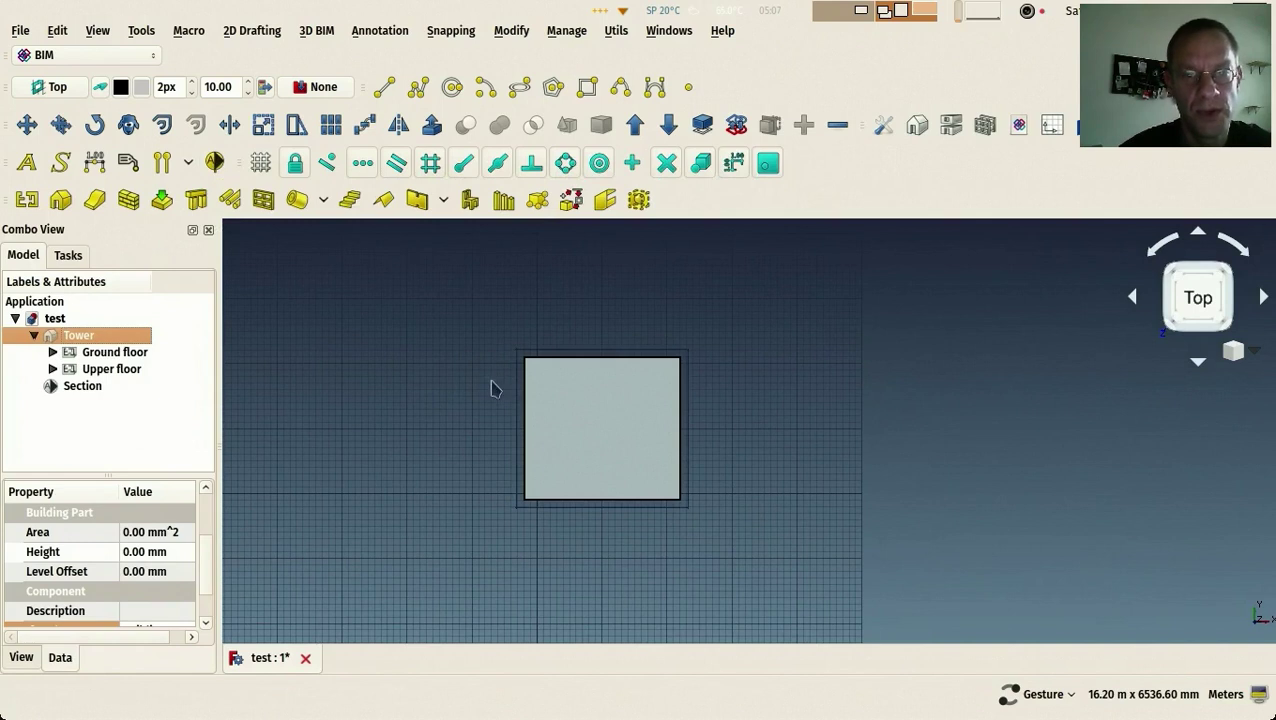
key("0")
scroll(481, 382, "up", 5)
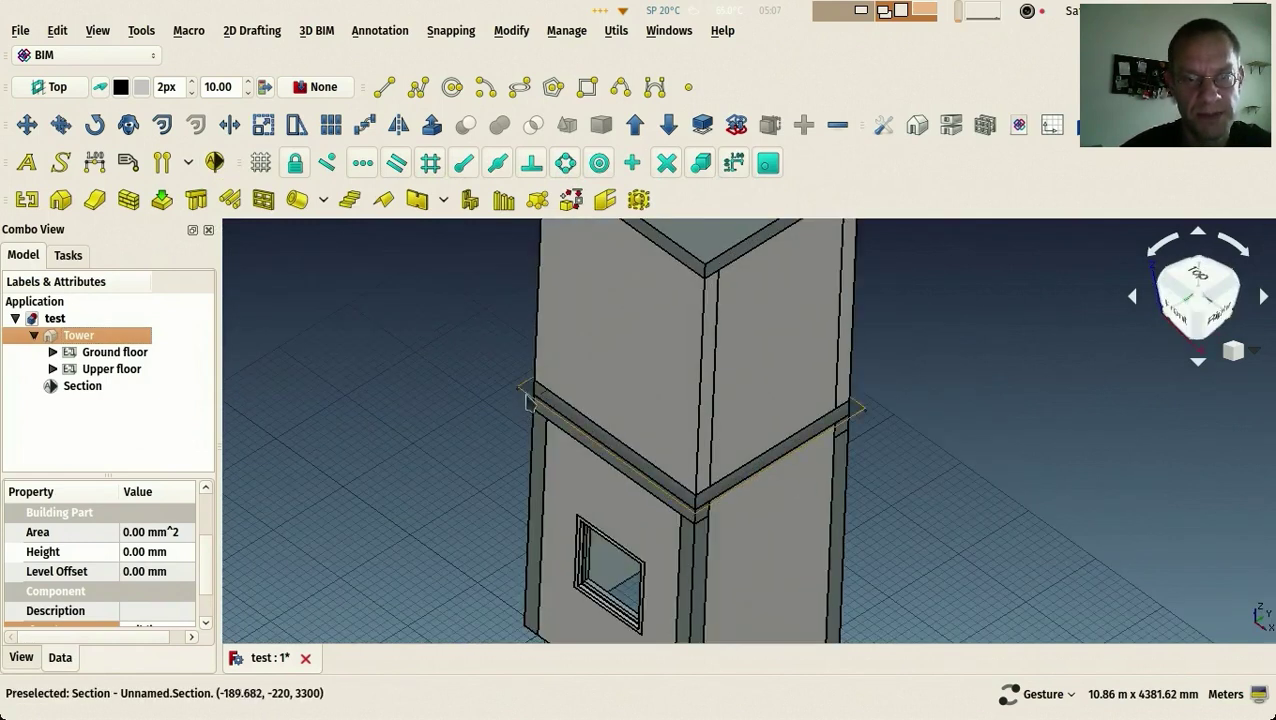
left_click(528, 398)
scroll(477, 415, "down", 5)
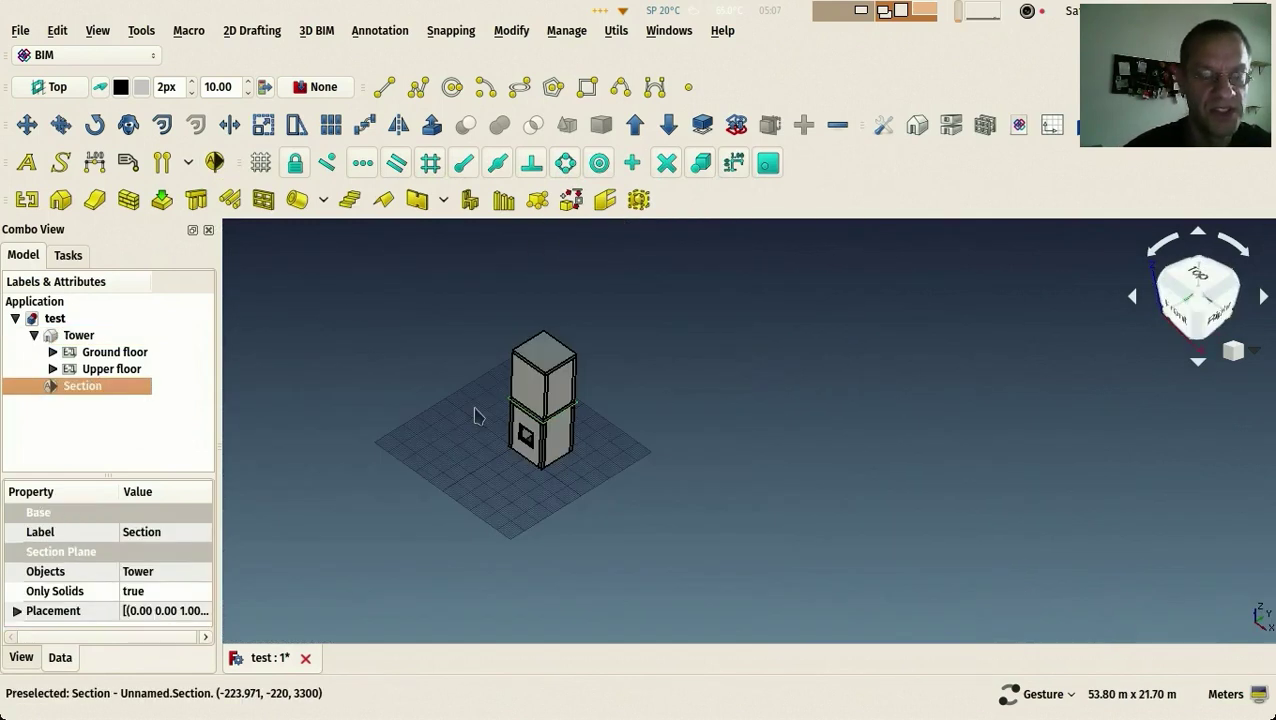
scroll(470, 435, "up", 5)
left_click_drag(438, 409, 399, 391)
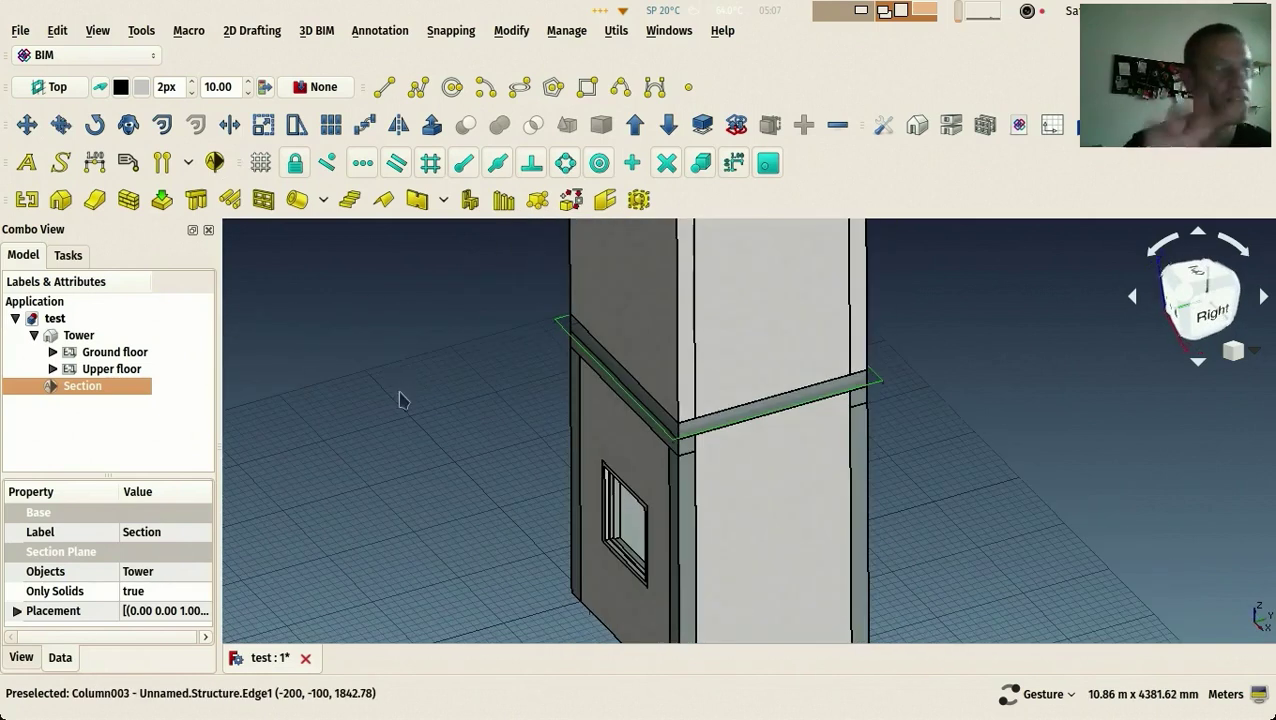
Review and confirm the Section plane's settings, then view it from the front
double_click(72, 389)
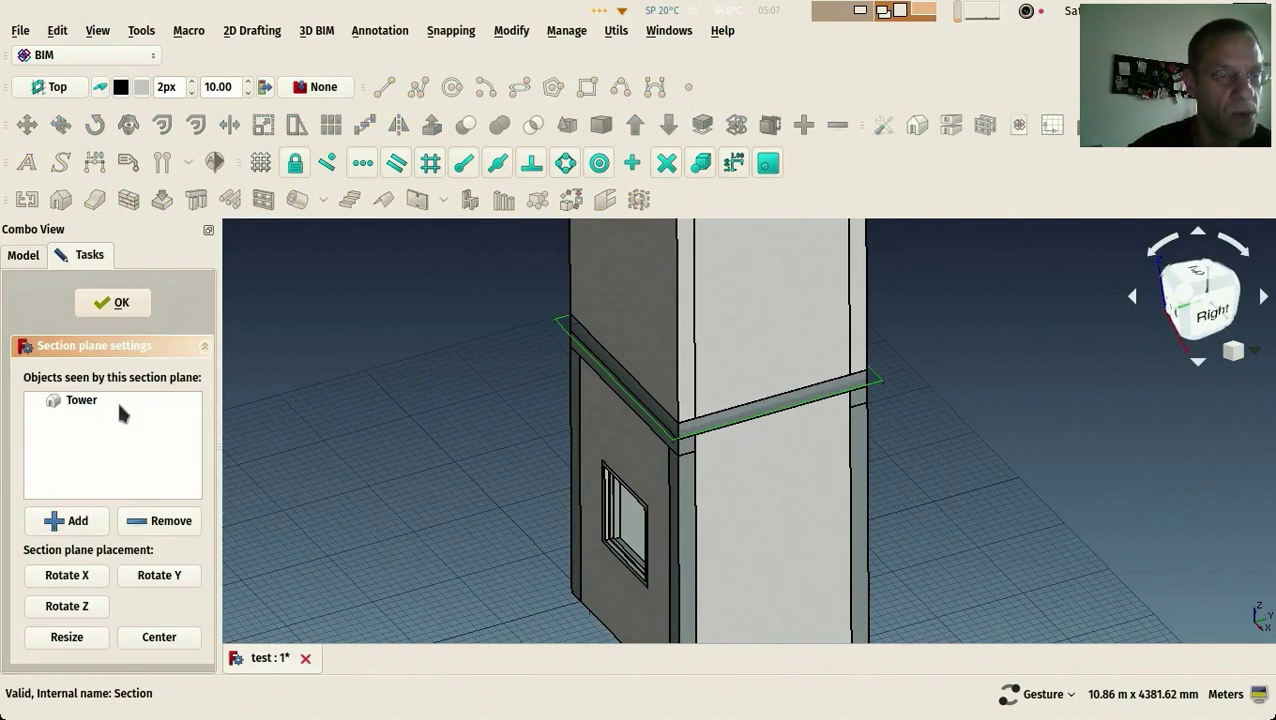
left_click(113, 303)
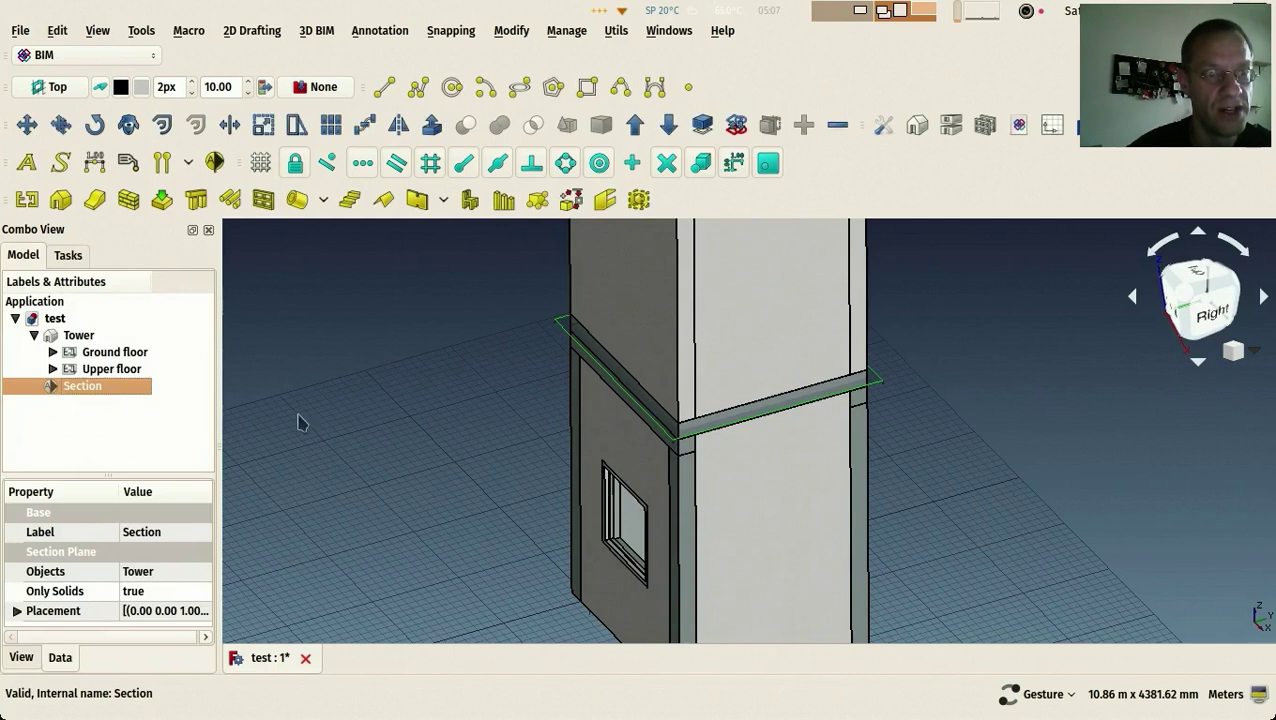
double_click(93, 386)
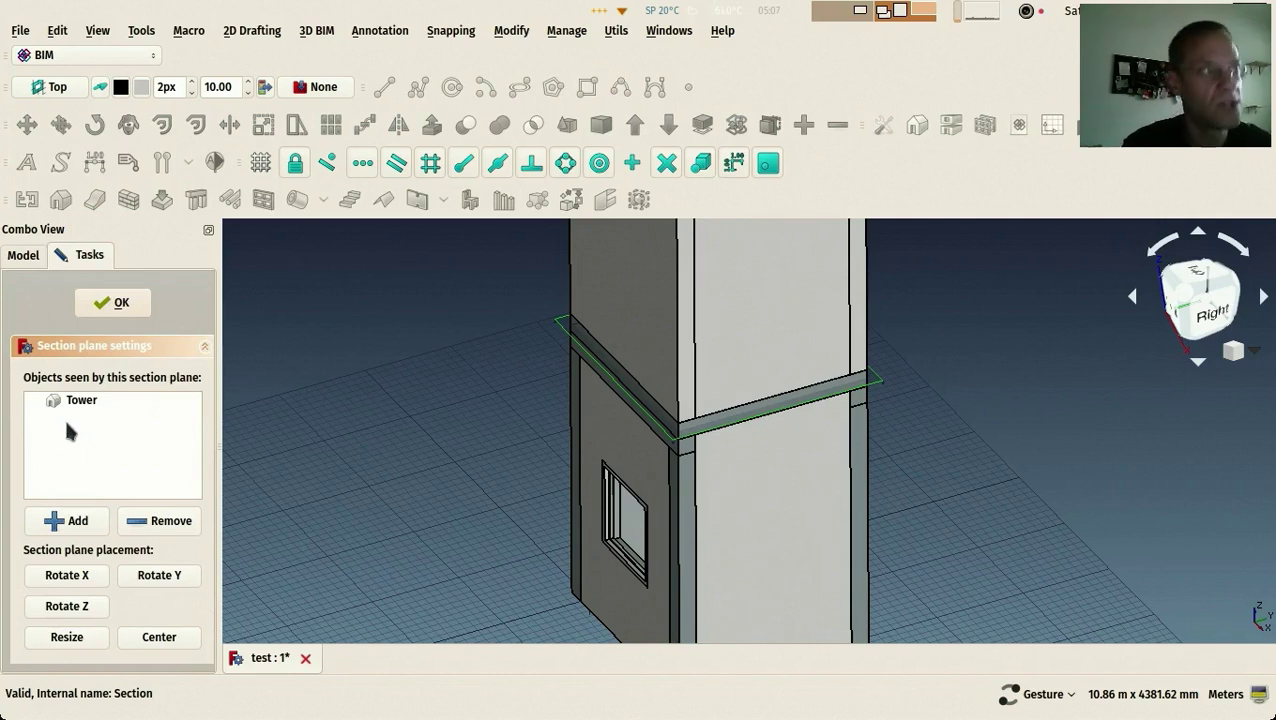
left_click(102, 304)
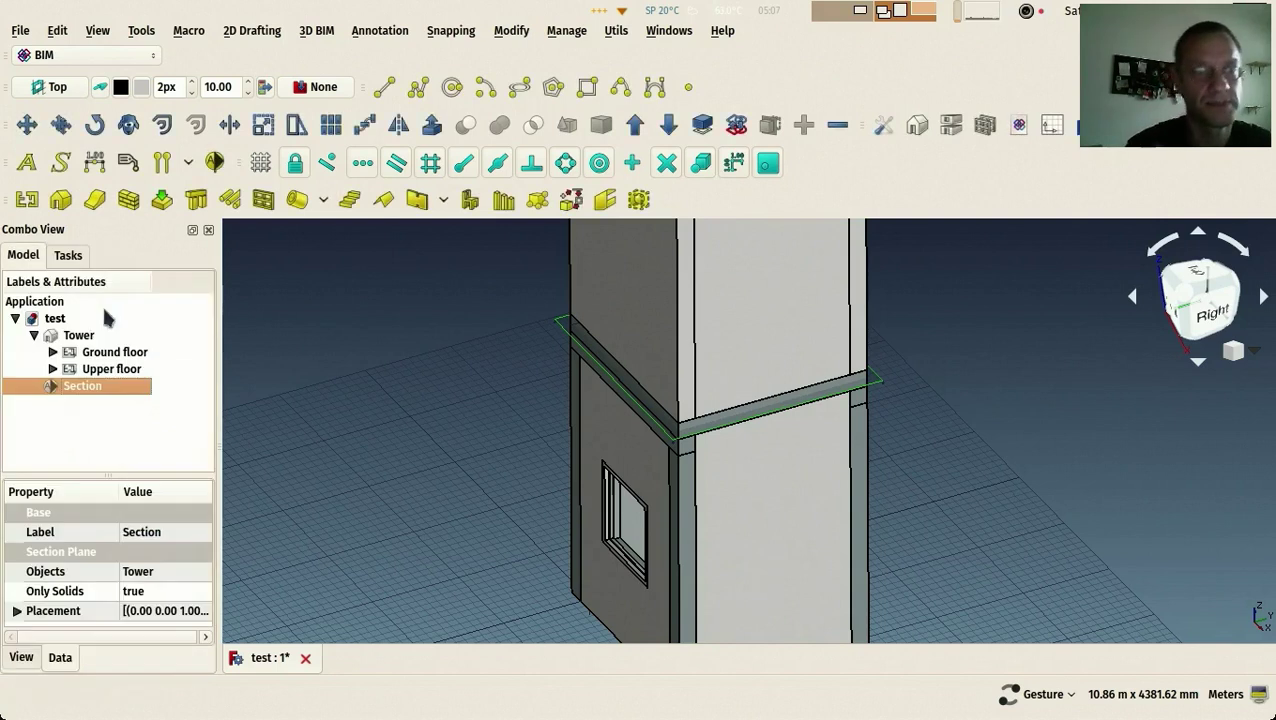
left_click(350, 403)
key("2")
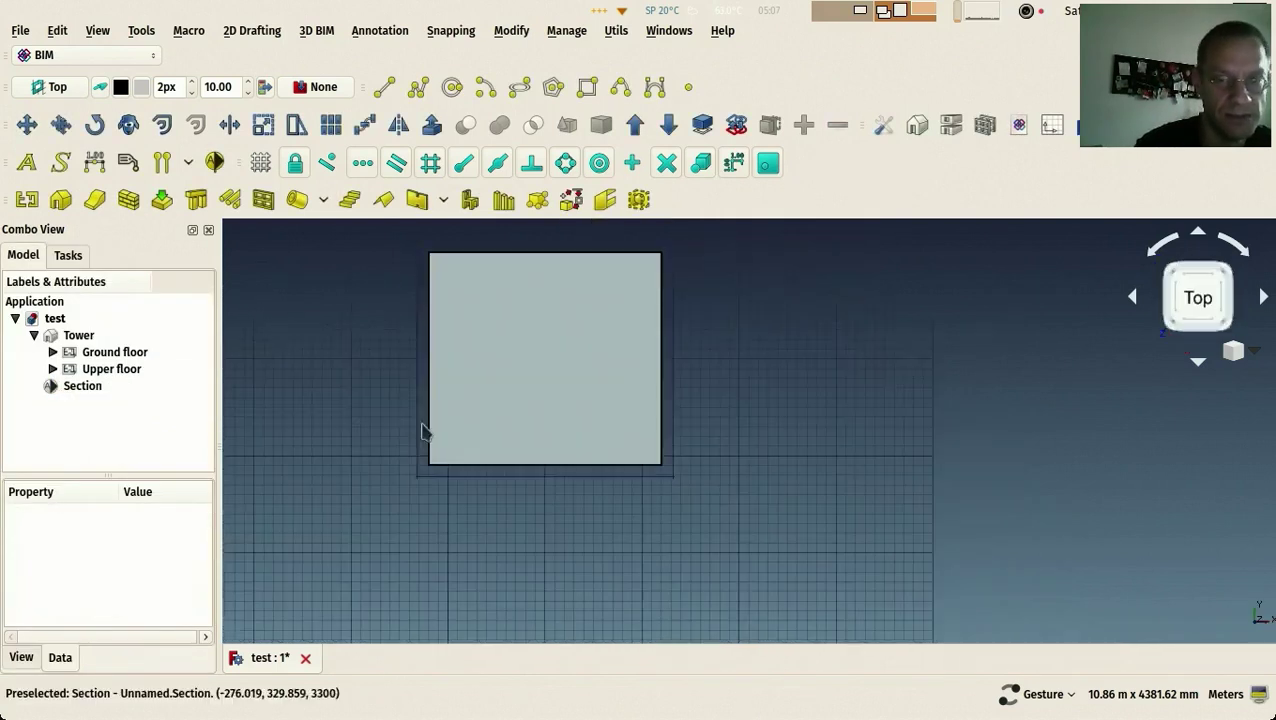
left_click(441, 484)
key("1")
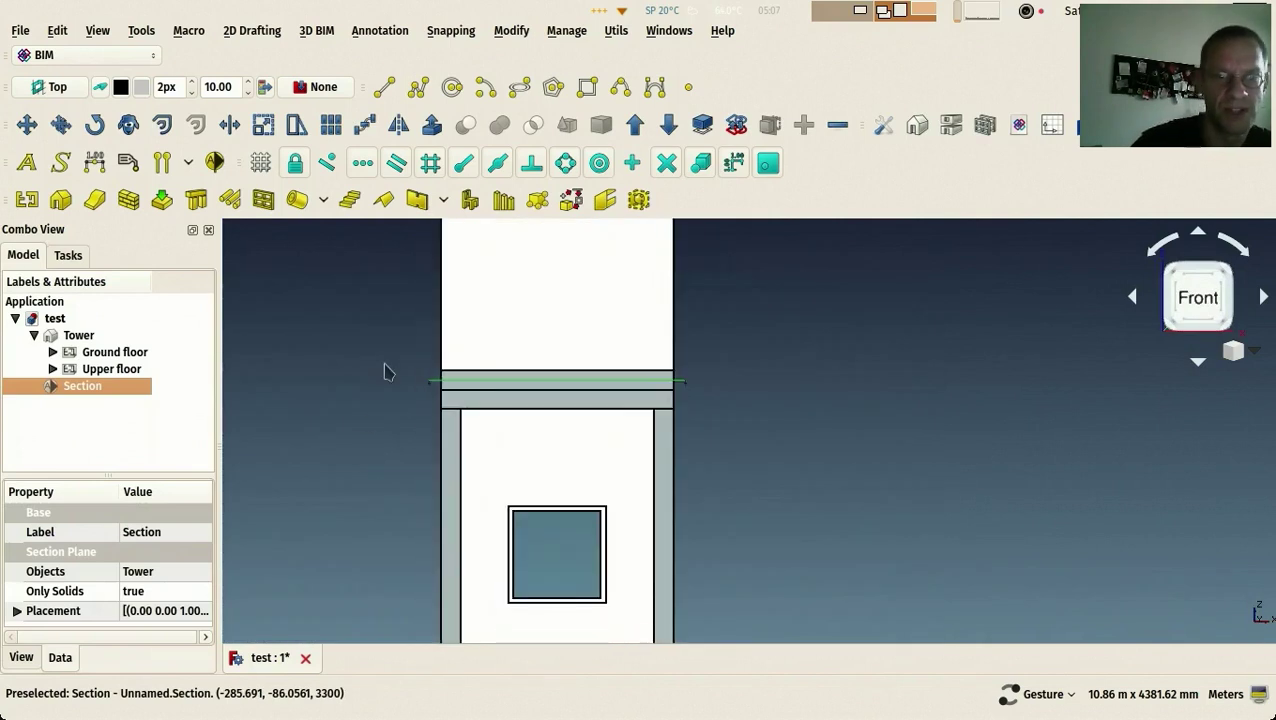
scroll(389, 375, "down", 5)
scroll(390, 378, "up", 5)
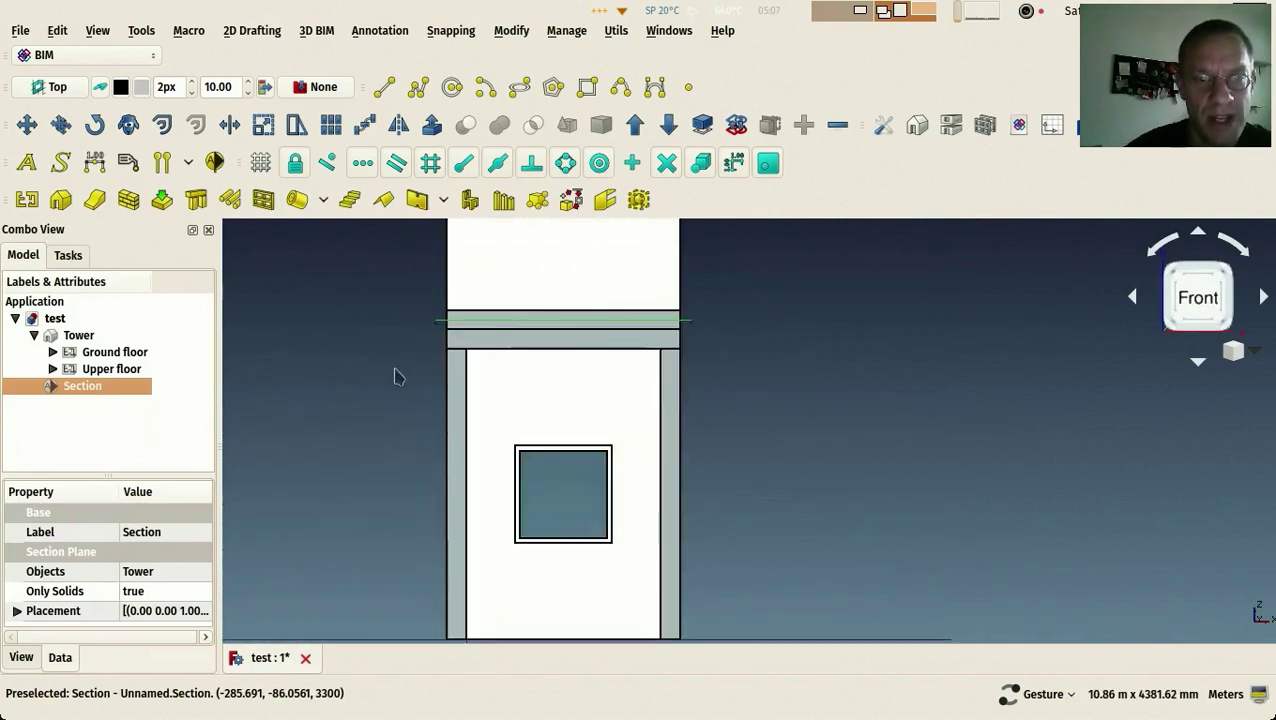
scroll(389, 381, "down", 2)
Set the working plane to Front (XZ) and select the section plane
left_click(389, 382)
left_click(40, 88)
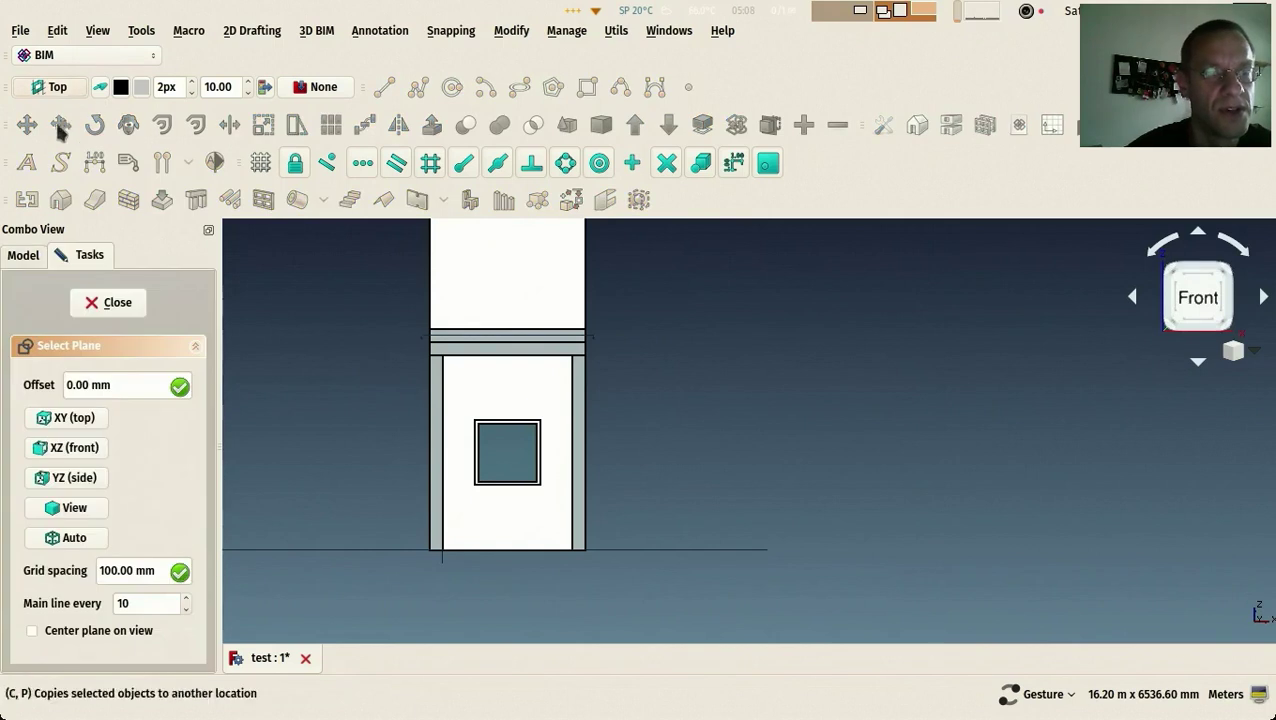
left_click(87, 455)
scroll(416, 330, "up", 5)
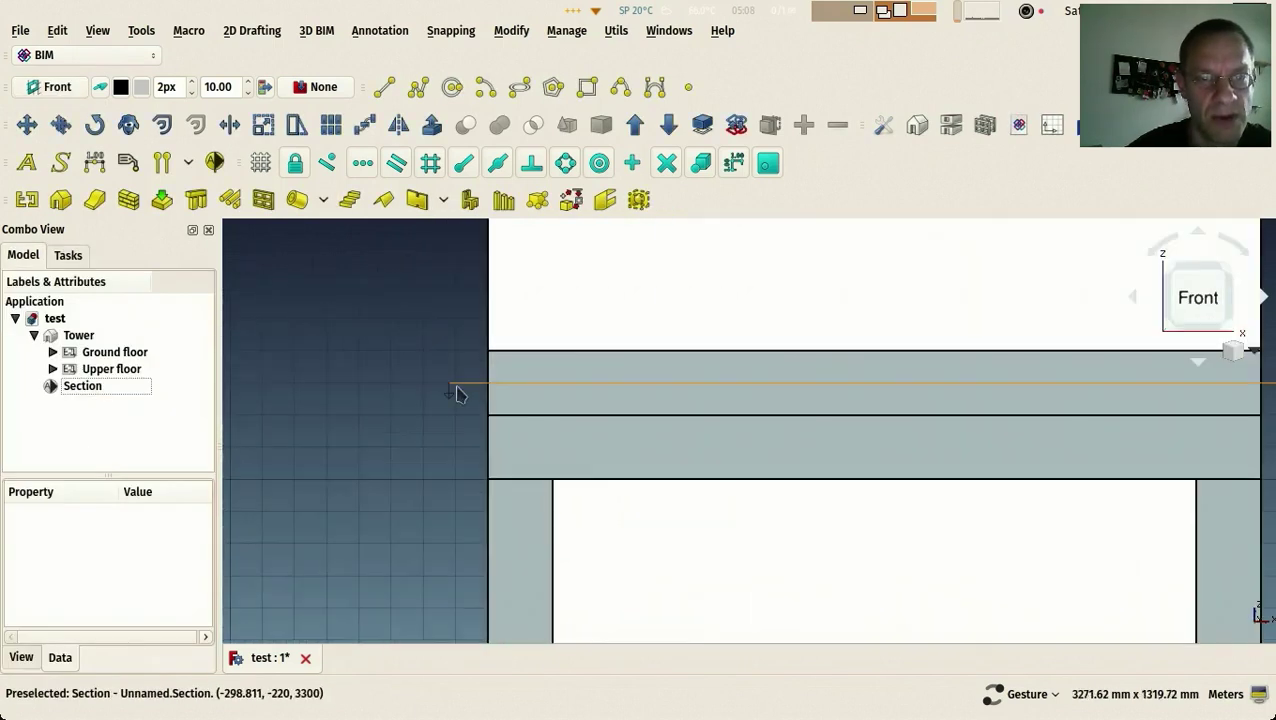
left_click(456, 394)
scroll(410, 380, "down", 5)
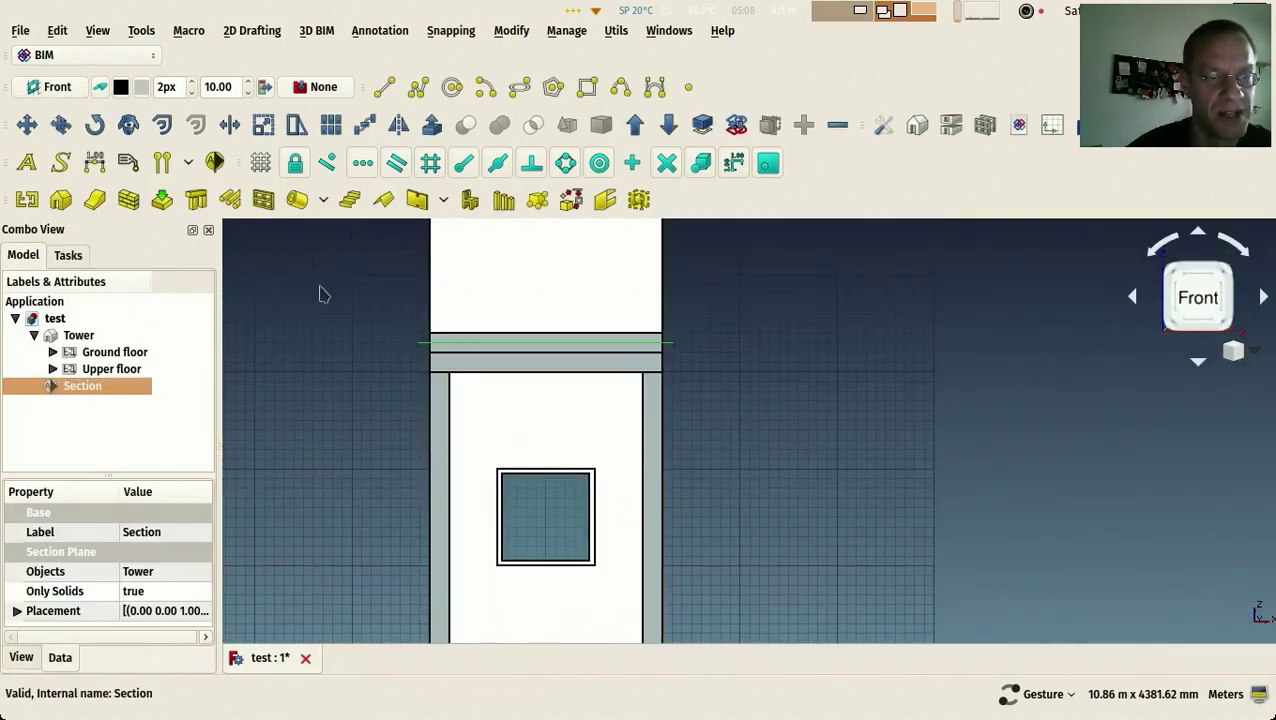
scroll(382, 413, "up", 3)
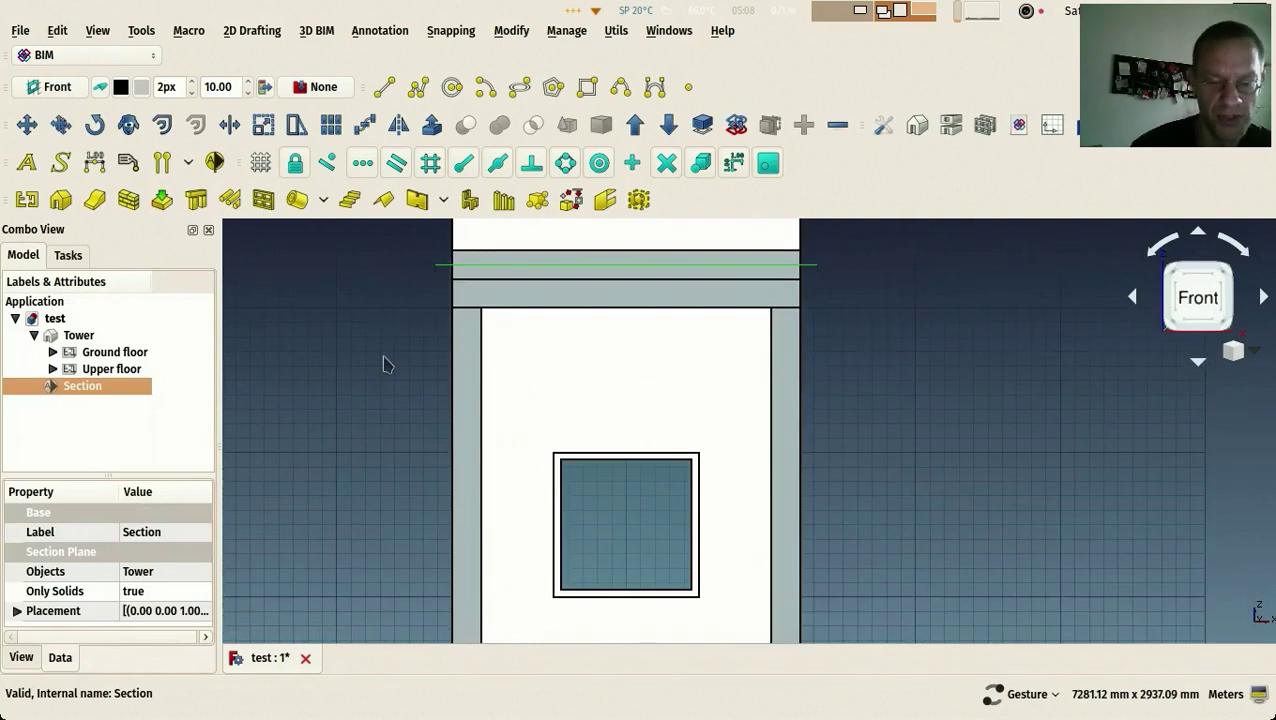
Move the section plane 1600 mm down with Draft Move to cut the ground-floor window
key("m")
key("v")
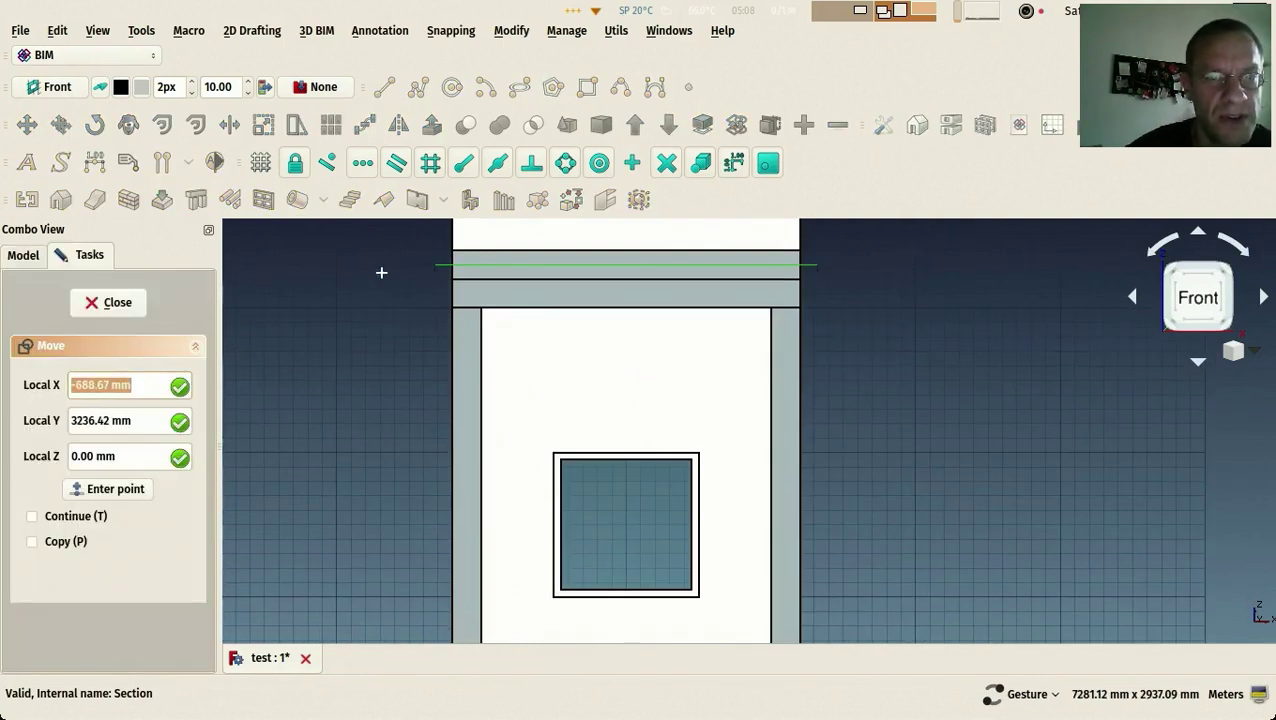
left_click(380, 277)
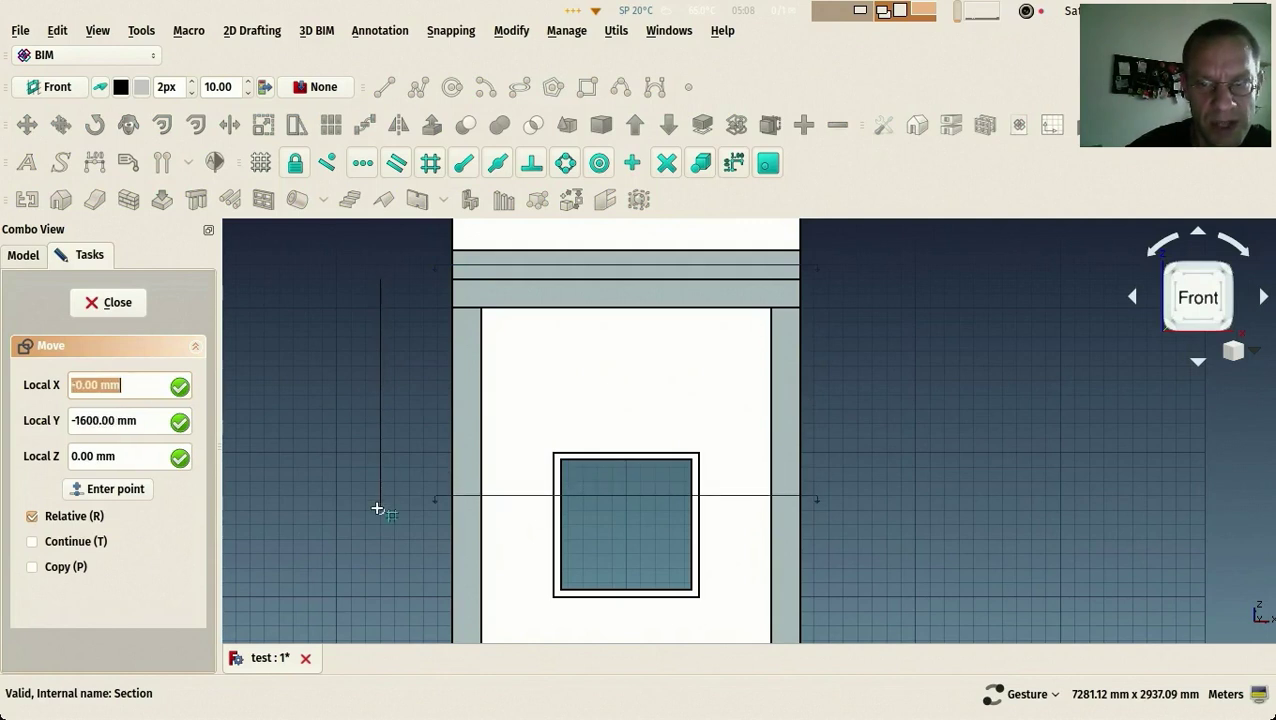
left_click(376, 507)
left_click_drag(387, 439, 349, 393)
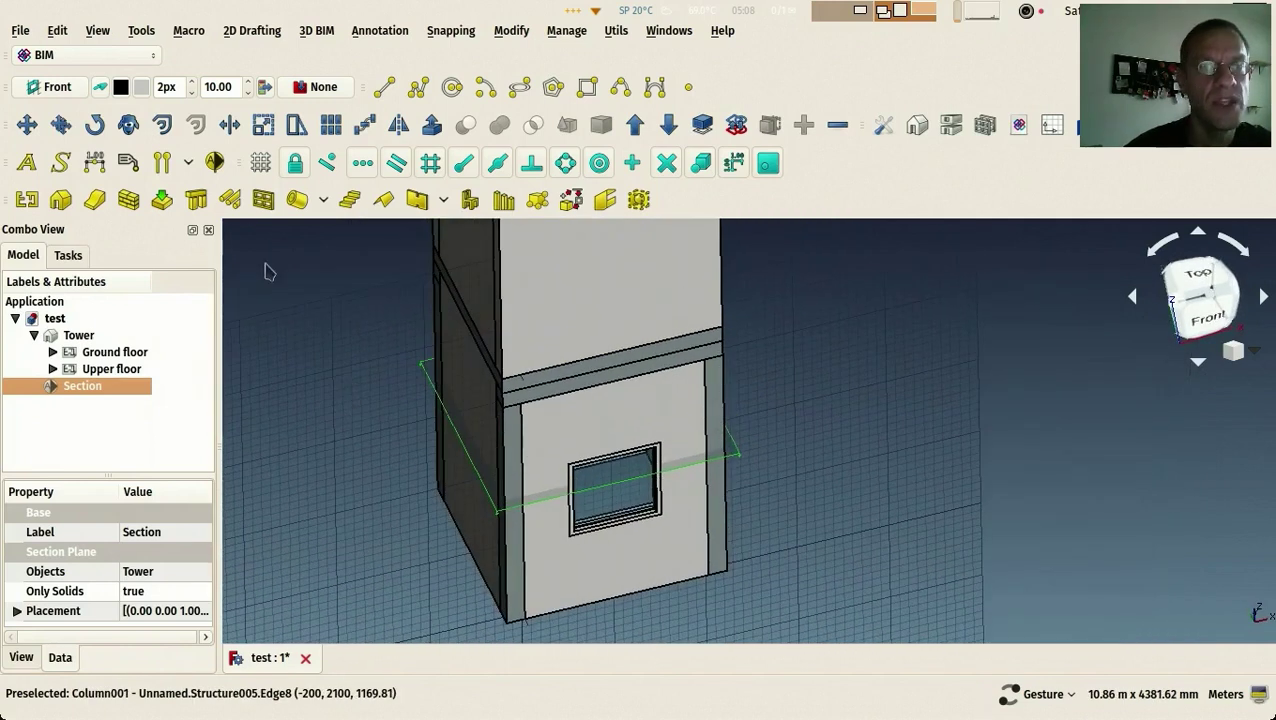
Switch to TechDraw, insert a default A4 page, and select the section plane as view source
left_click(88, 56)
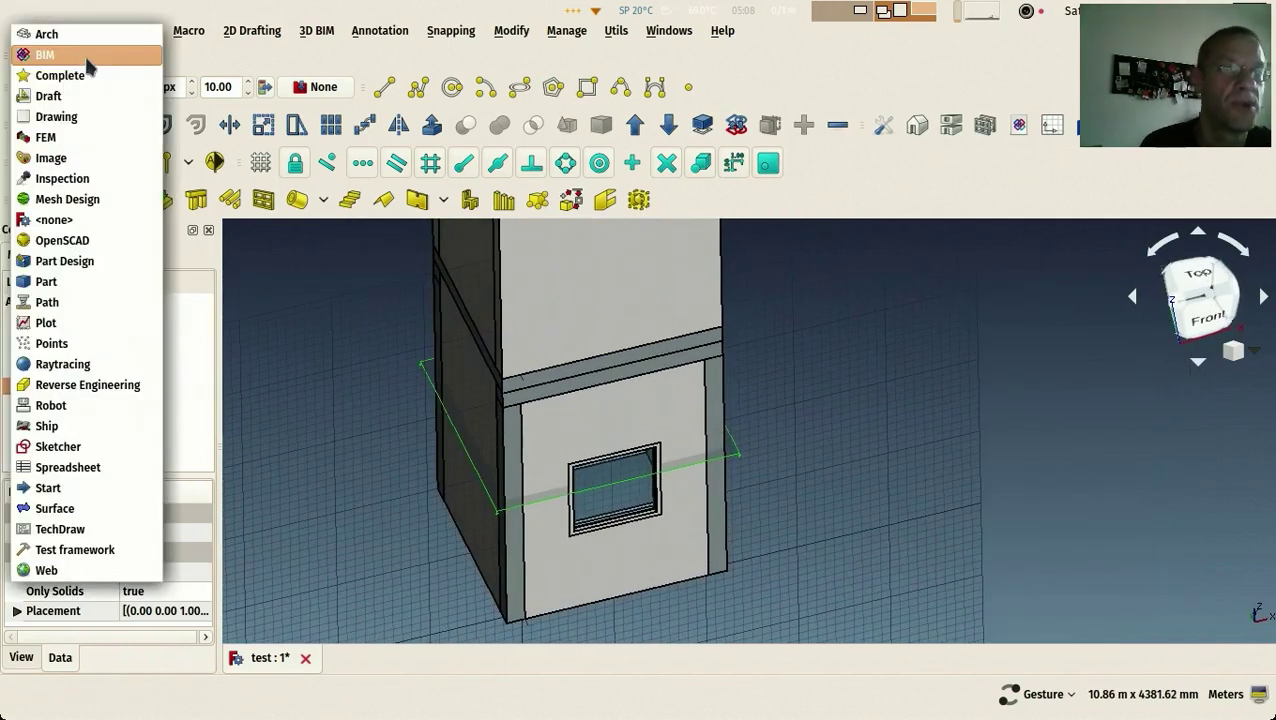
left_click(108, 538)
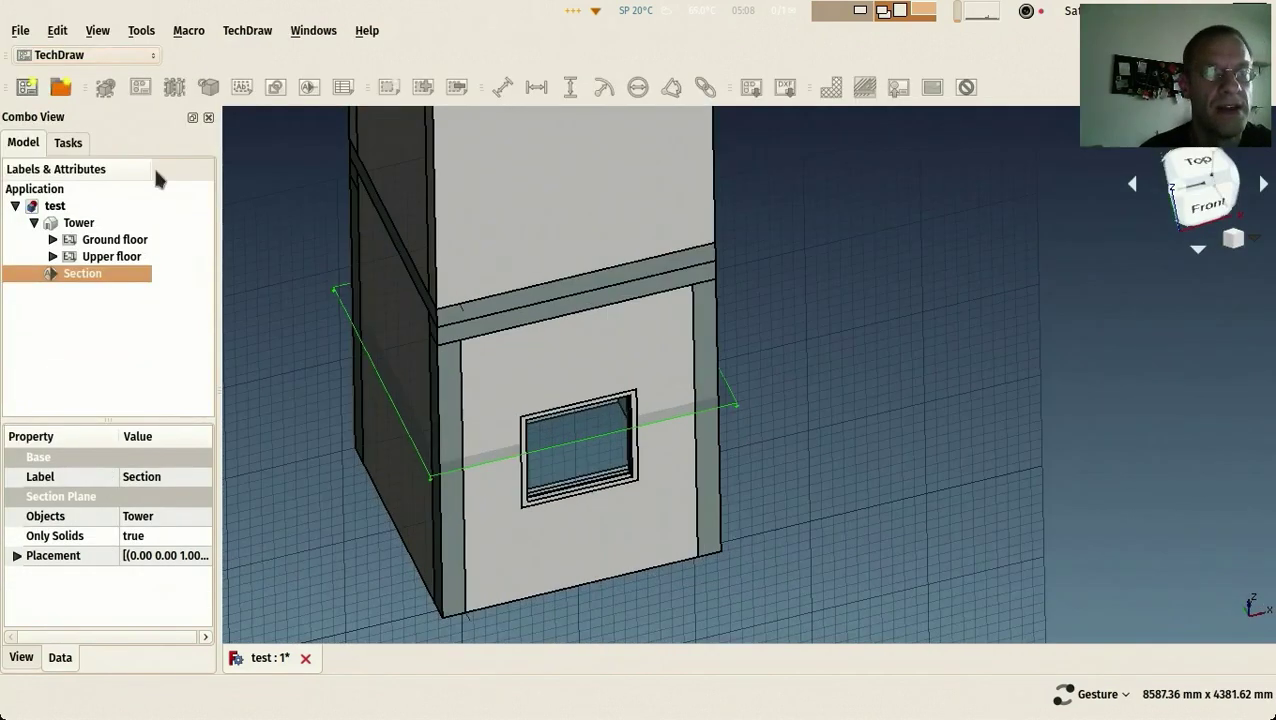
left_click(26, 87)
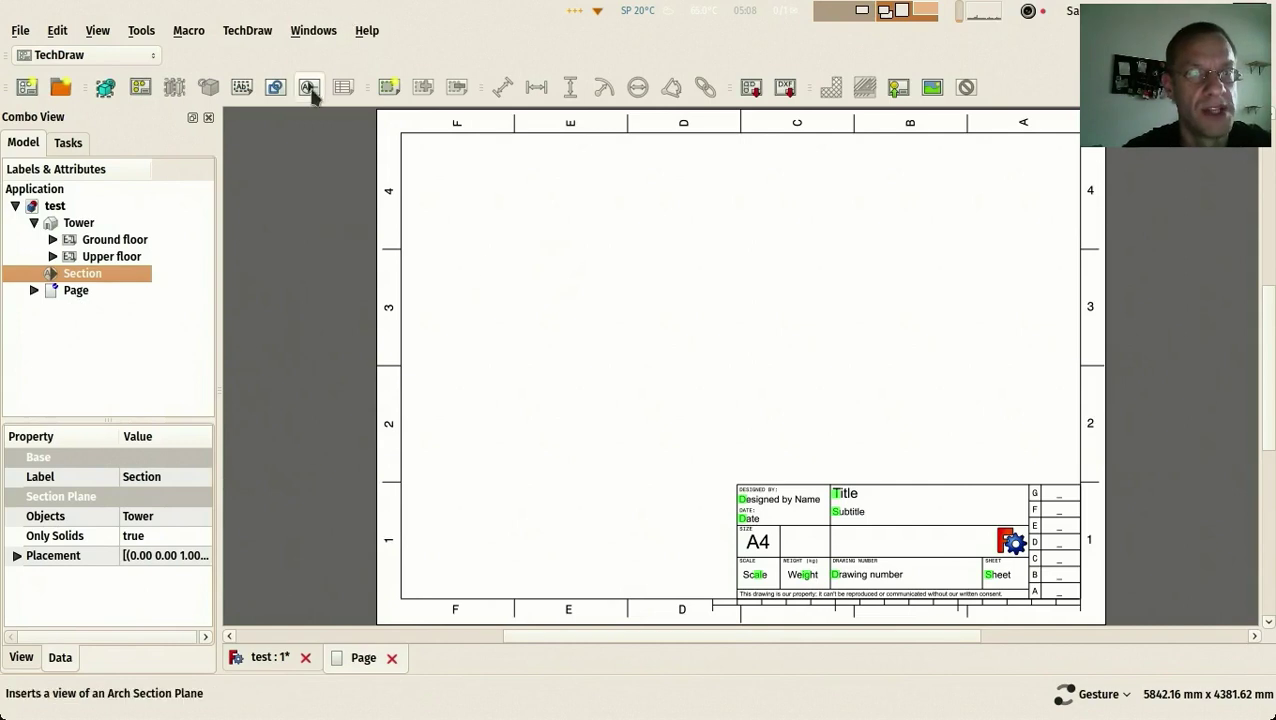
left_click(94, 290)
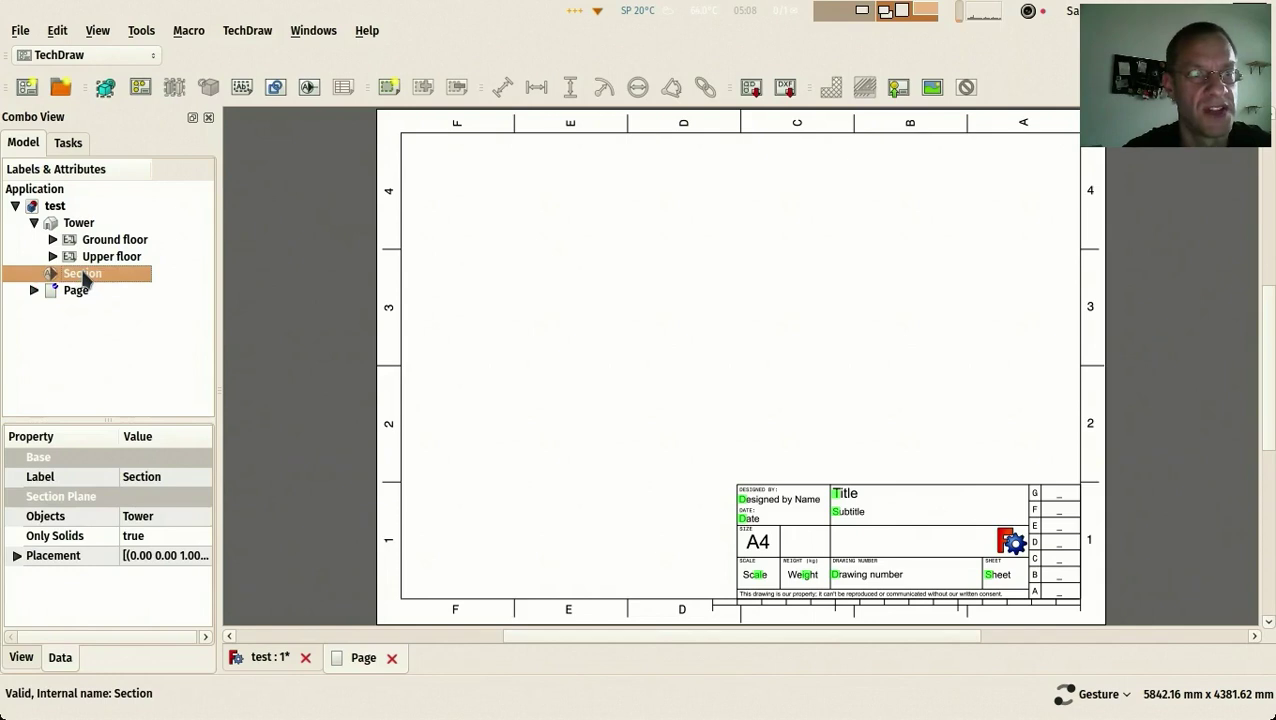
Insert an ArchView of the section plane on the page and select it
left_click(309, 88)
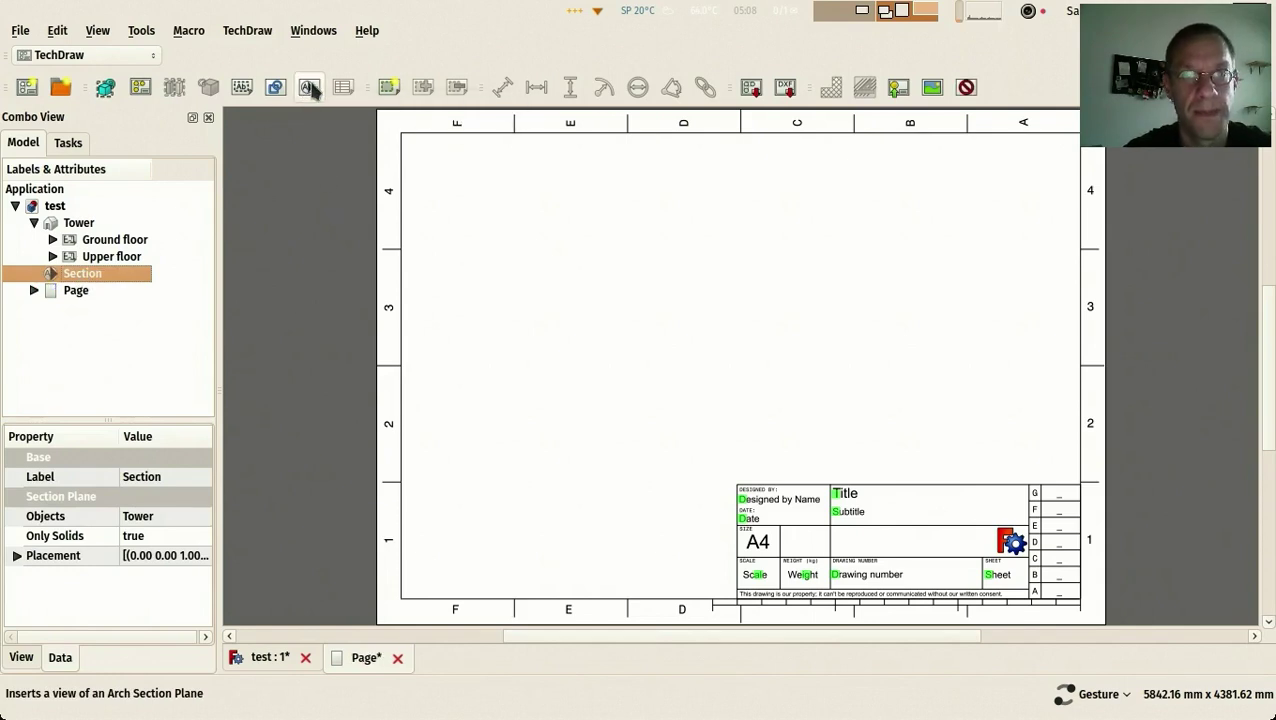
scroll(781, 335, "down", 1)
scroll(783, 341, "down", 5)
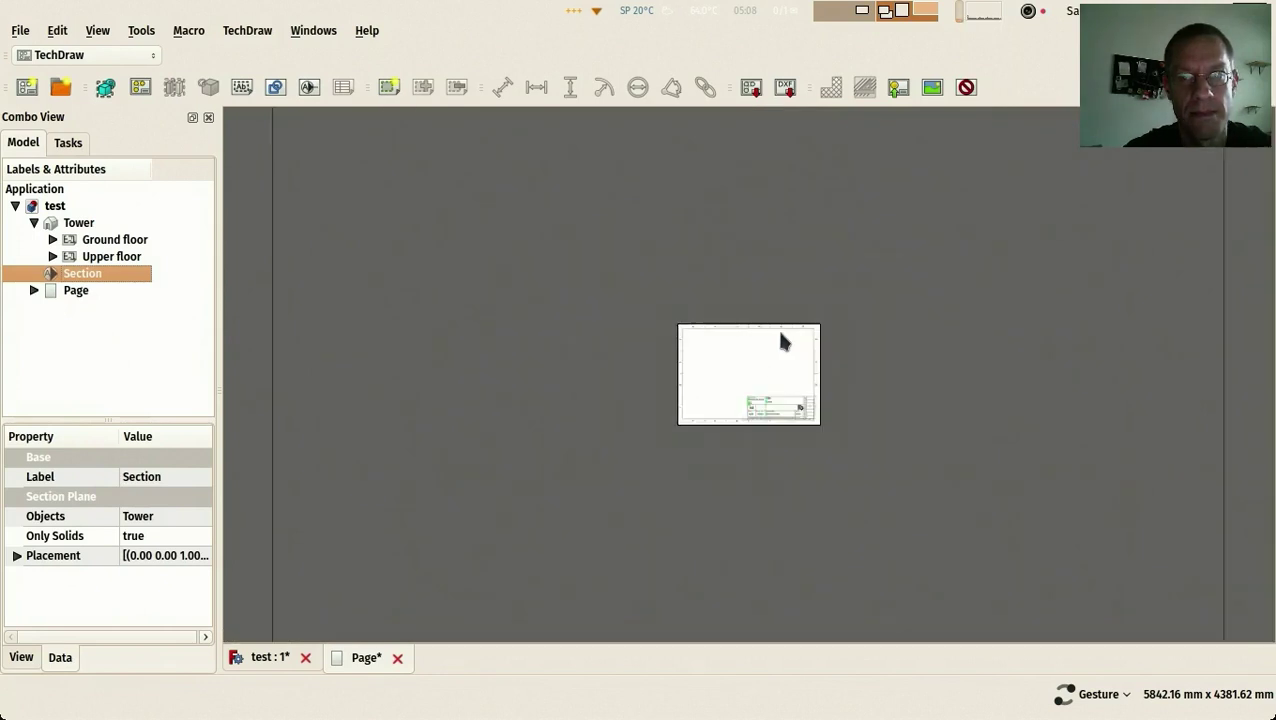
scroll(783, 341, "up", 1)
scroll(735, 505, "up", 1)
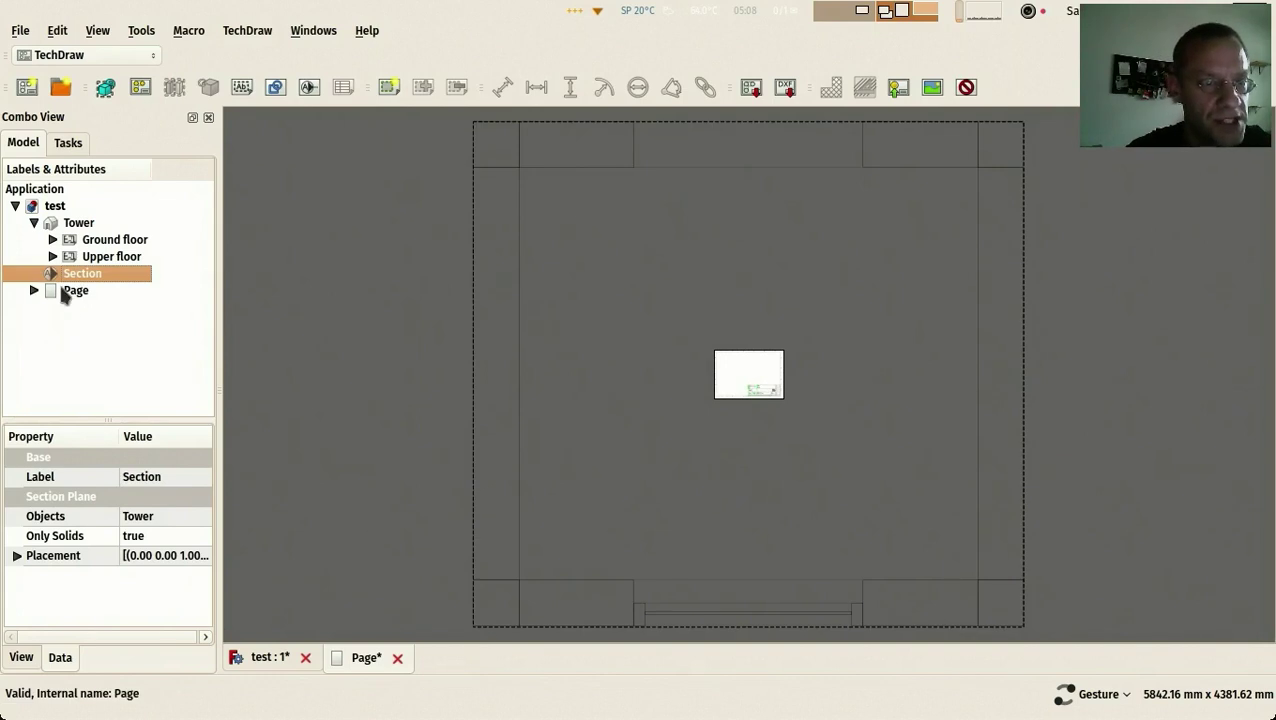
left_click(33, 290)
left_click(103, 328)
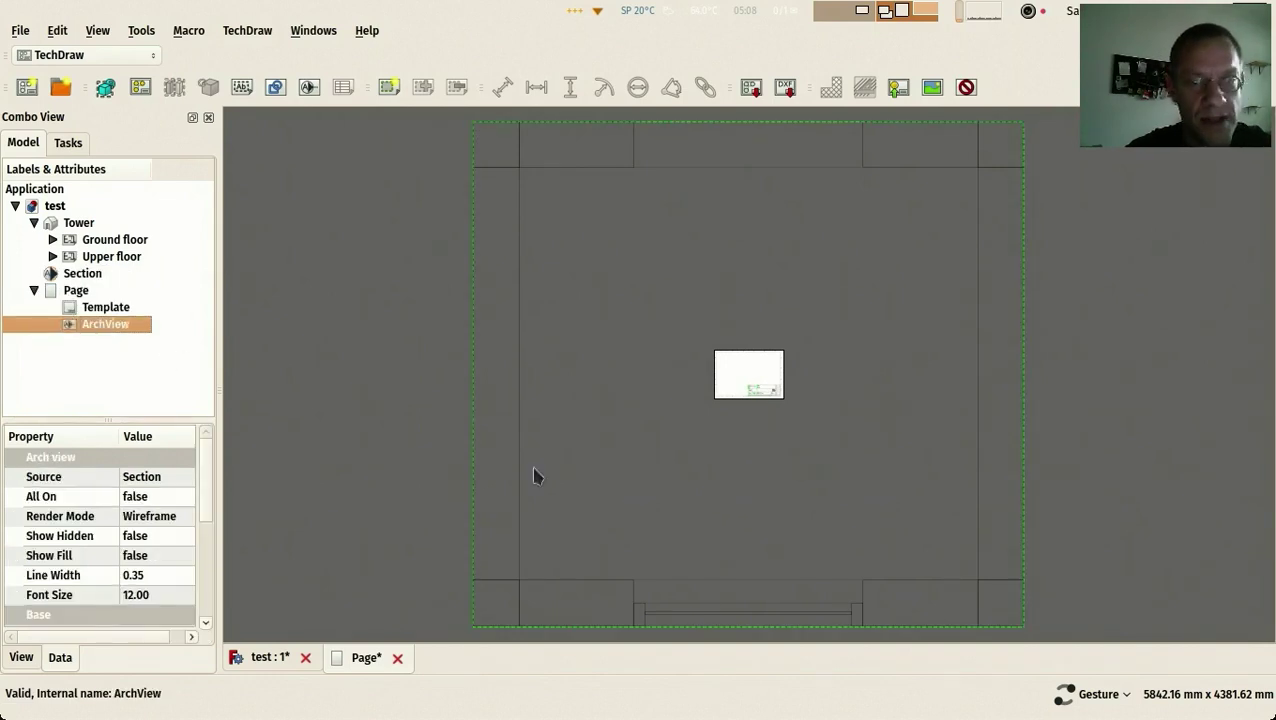
left_click_drag(209, 505, 200, 585)
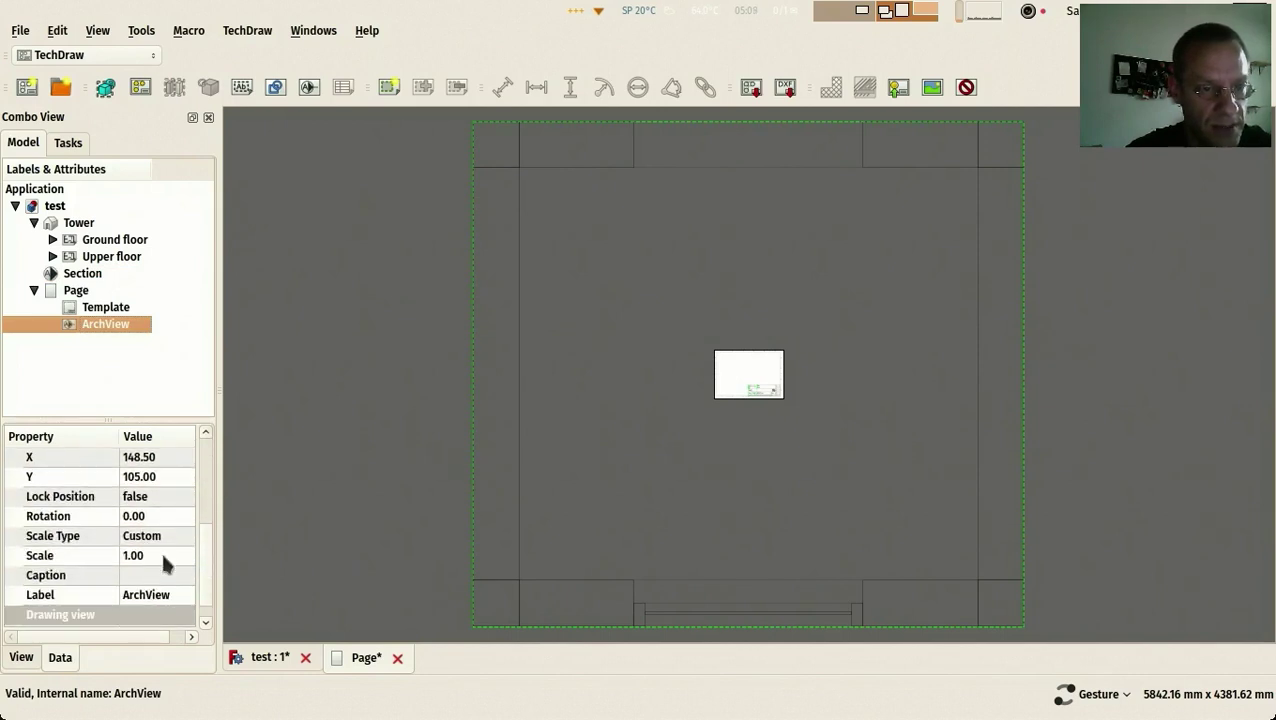
Set the ArchView scale to 0.1, then 0.05, and drag it toward the sheet's top left
left_click(162, 556)
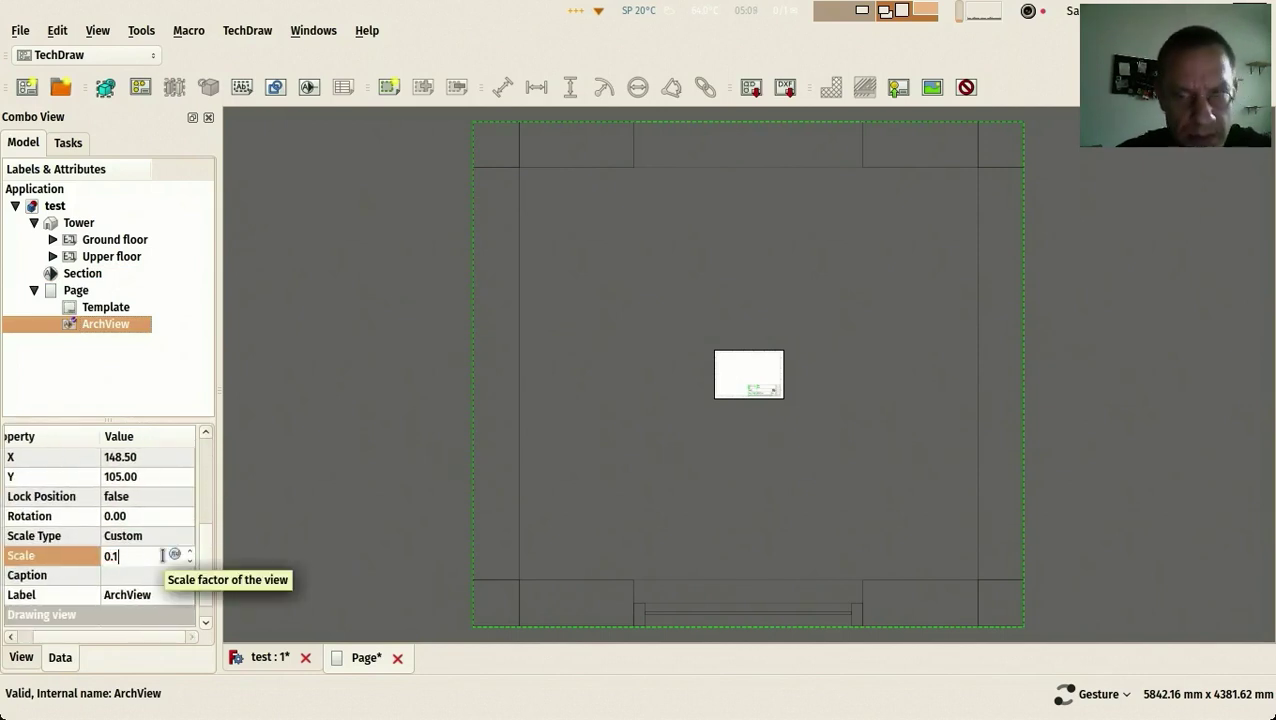
type("0.1")
key("Return")
scroll(800, 425, "up", 8)
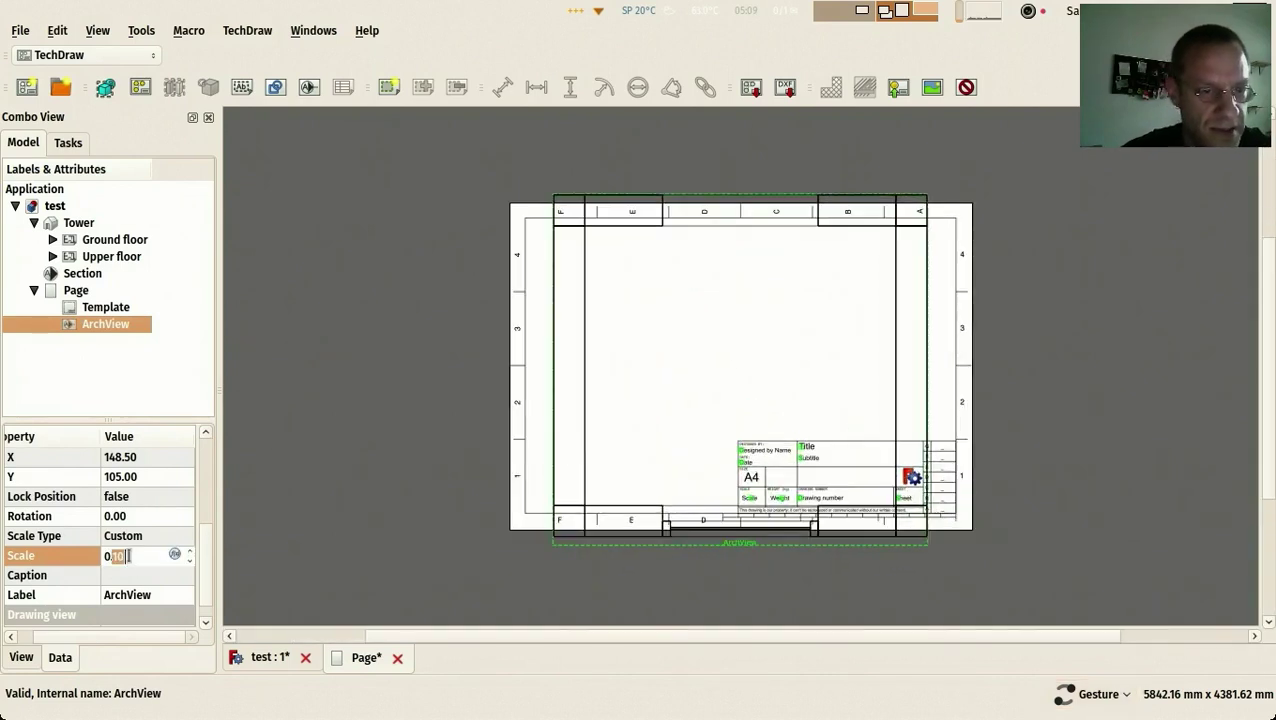
type("0.05")
key("Return")
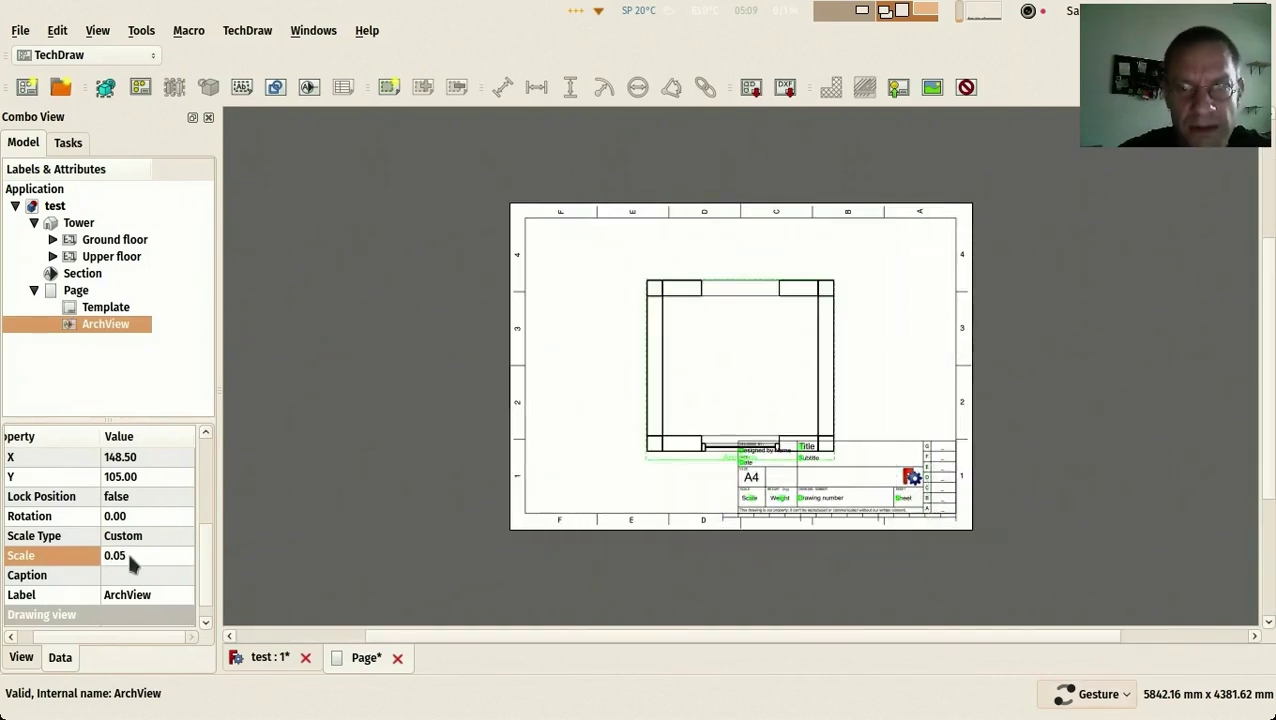
scroll(828, 342, "up", 2)
mouse_move(755, 248)
left_mouse_down()
mouse_move(726, 225)
mouse_move(711, 179)
mouse_move(843, 191)
mouse_move(587, 194)
mouse_move(604, 190)
left_mouse_up()
Change the plan view's scale to 0.02
scroll(600, 337, "up", 1)
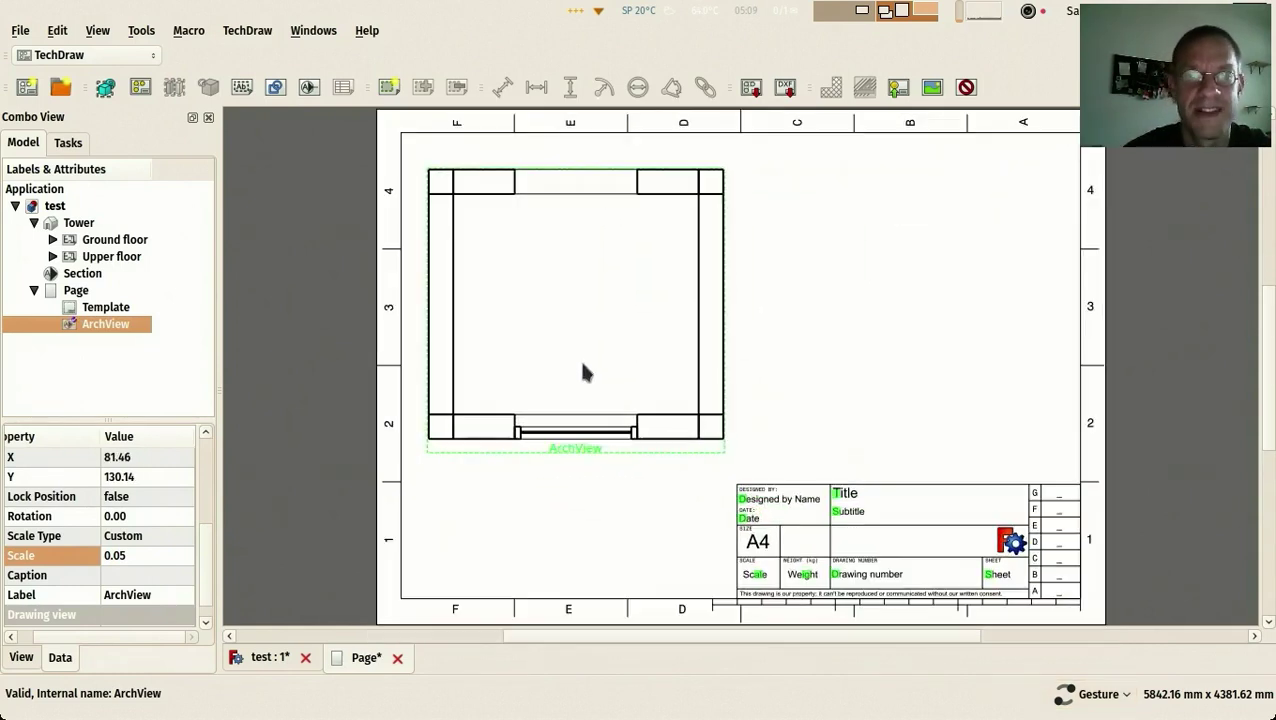
left_click(318, 371)
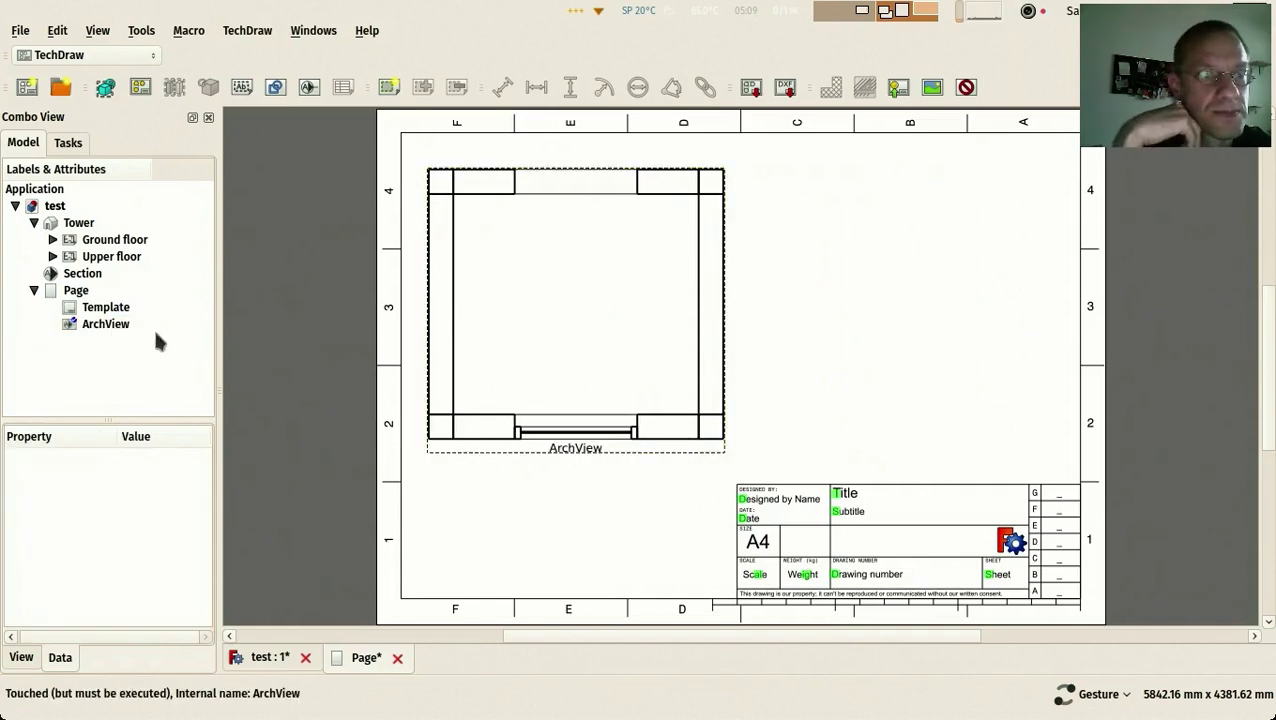
left_click(150, 324)
double_click(158, 614)
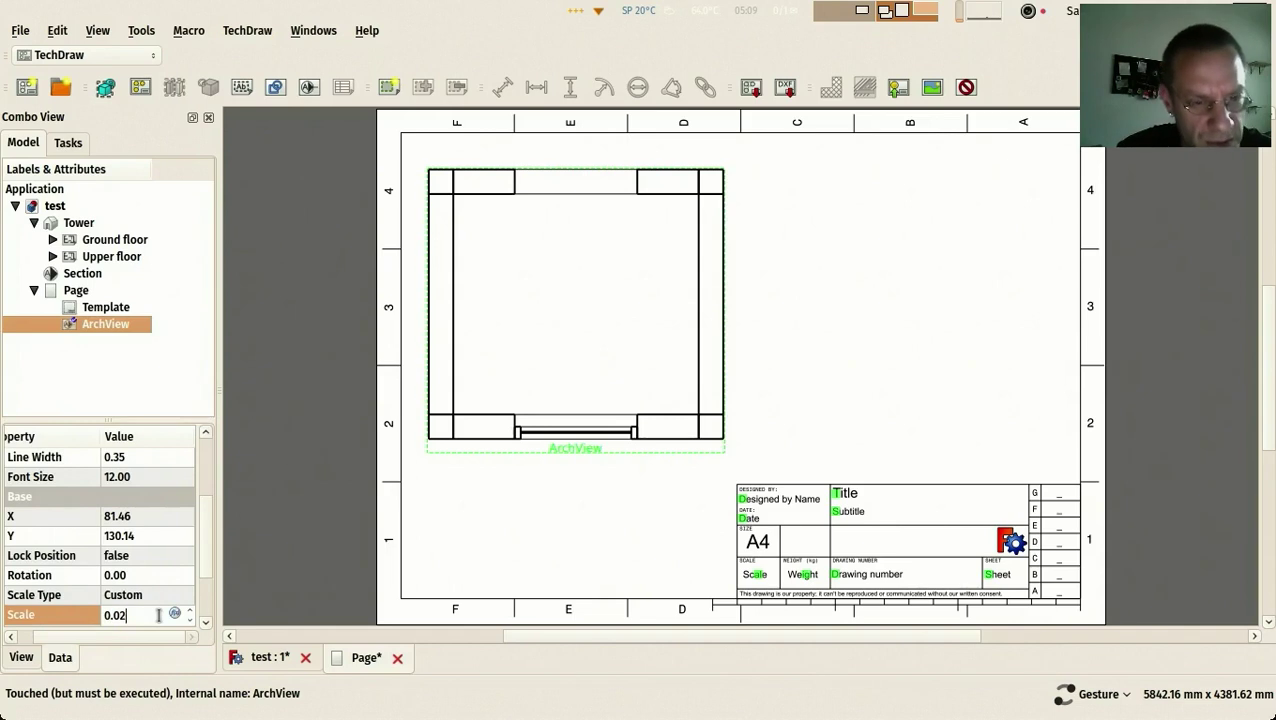
key("Return")
Select Tower and add a second section plane, Section001, from the BIM workbench
left_click(46, 272)
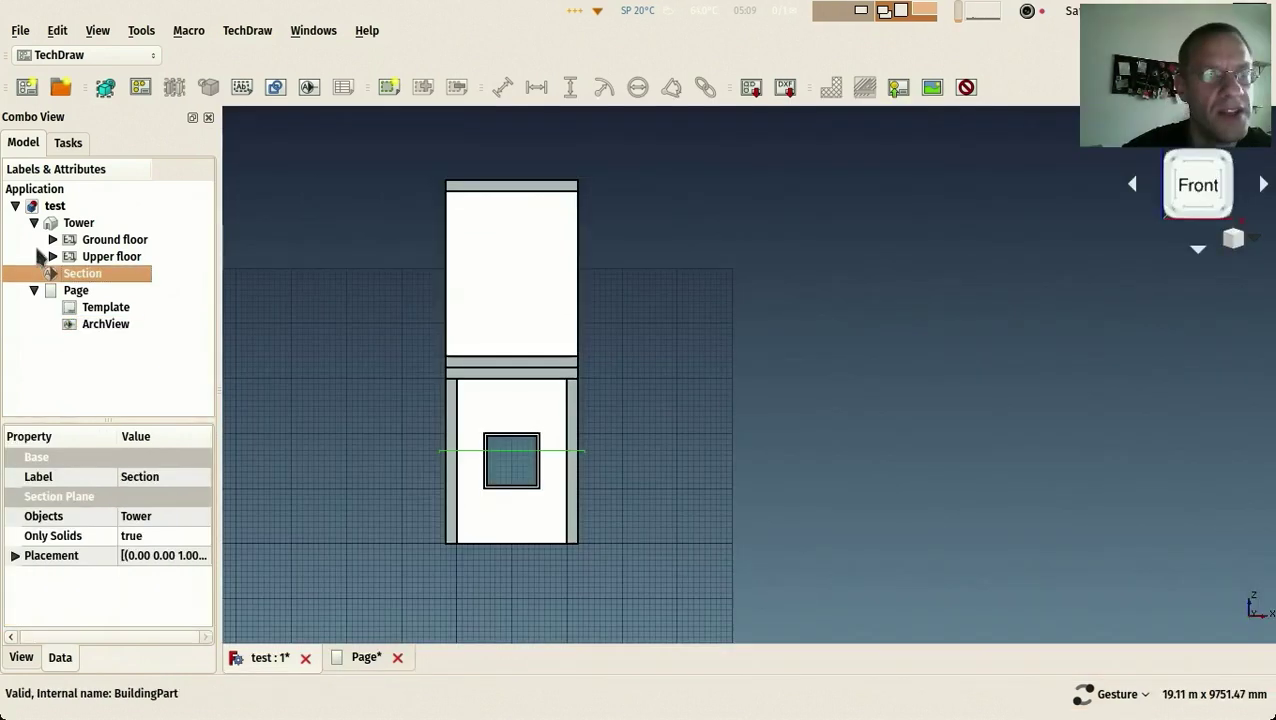
left_click(79, 224)
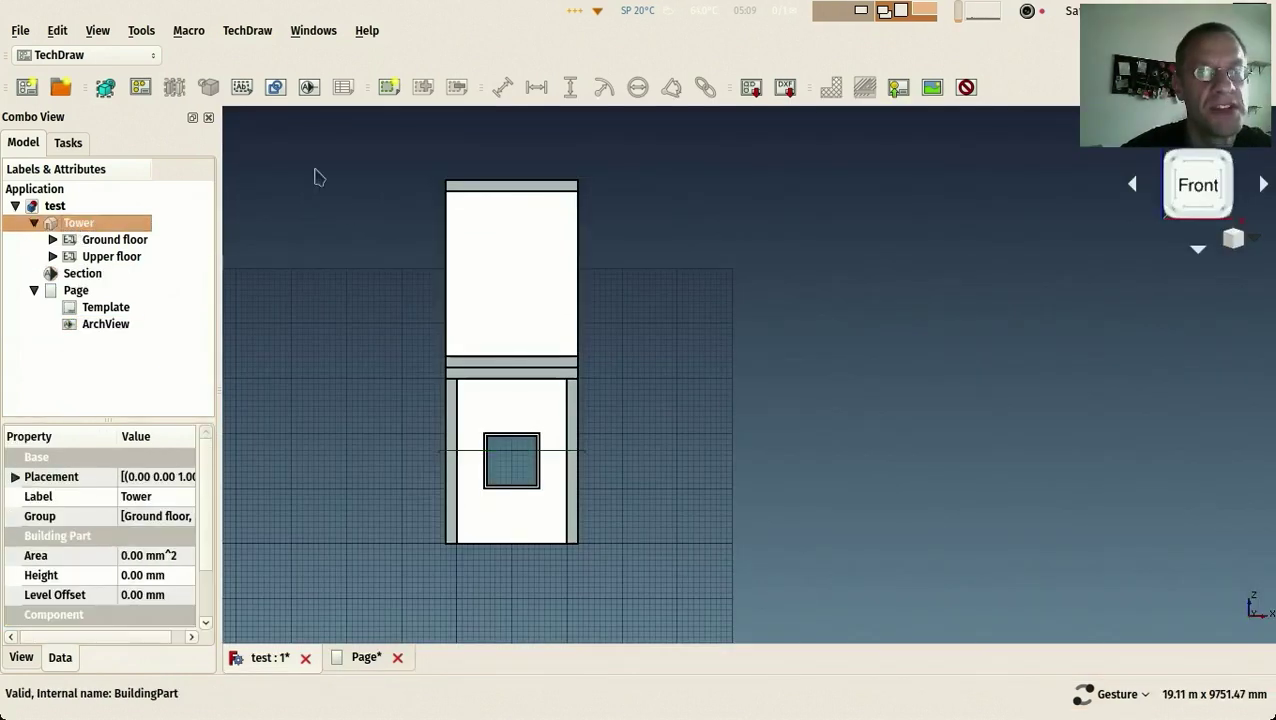
left_click(40, 56)
left_click(50, 46)
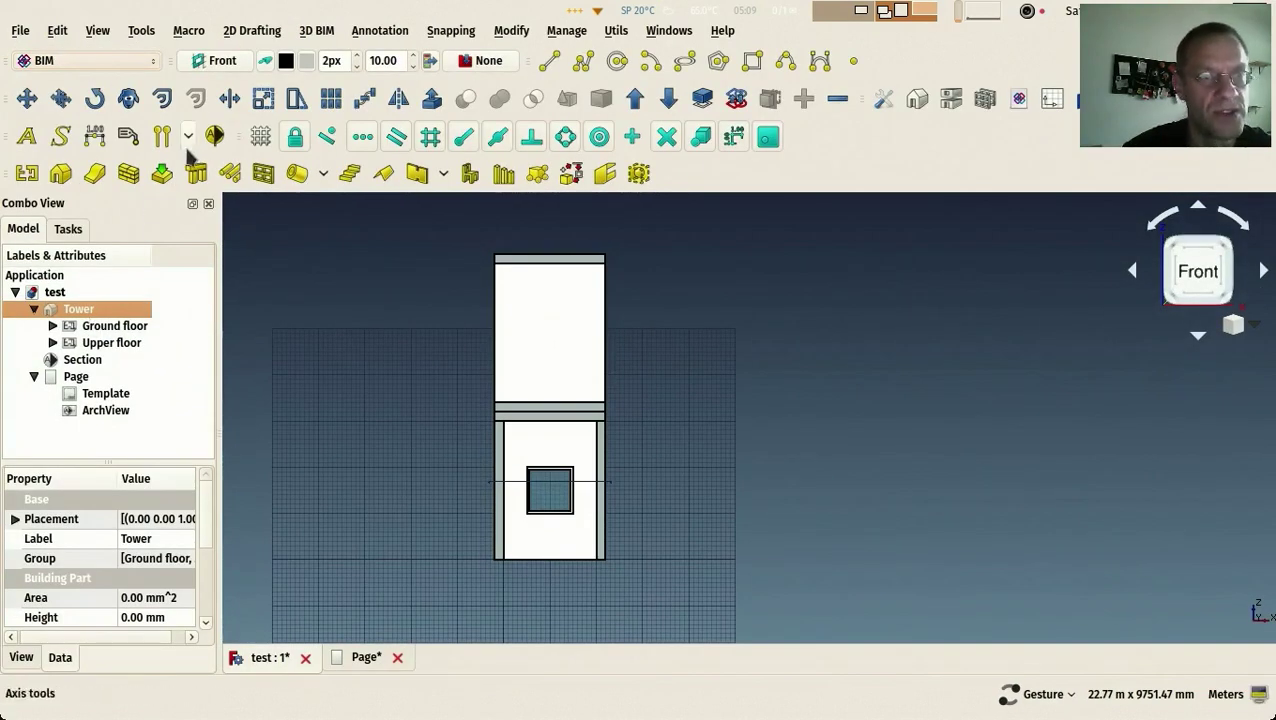
left_click(216, 138)
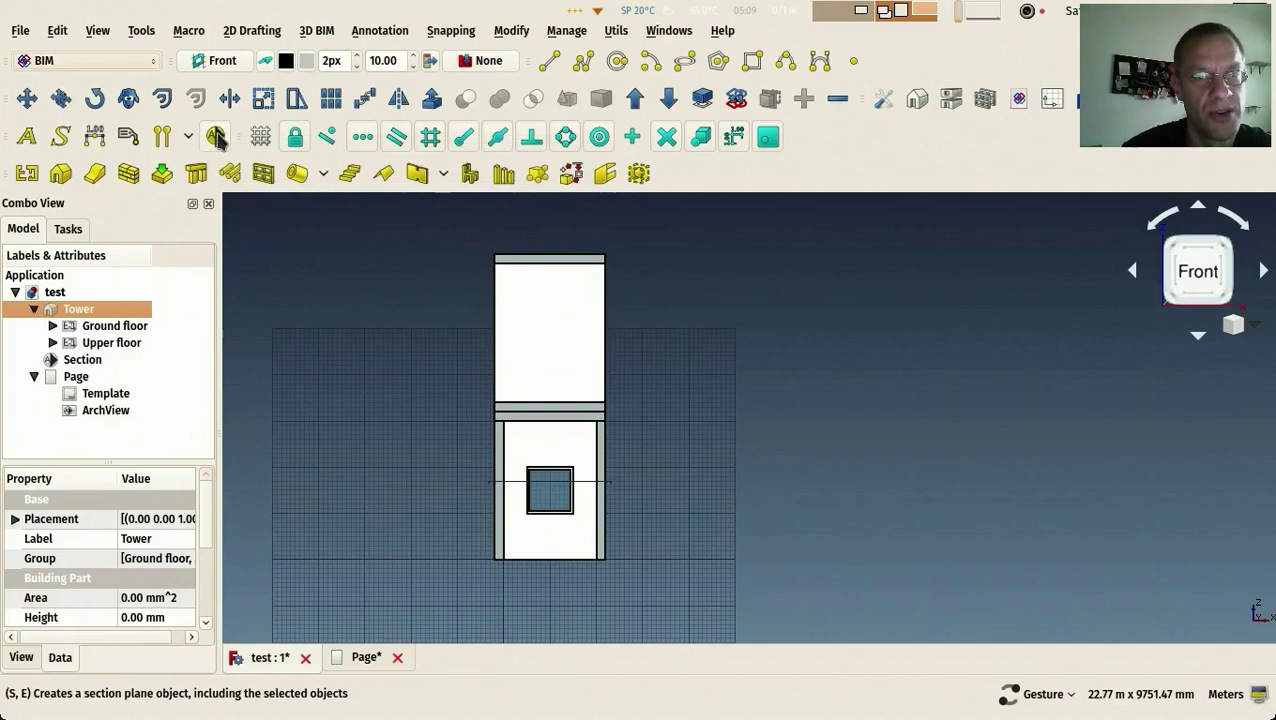
Resize Section001 to fit the tower through its settings and confirm
left_click_drag(410, 455, 555, 407)
left_click(133, 425)
left_click_drag(963, 430, 717, 298)
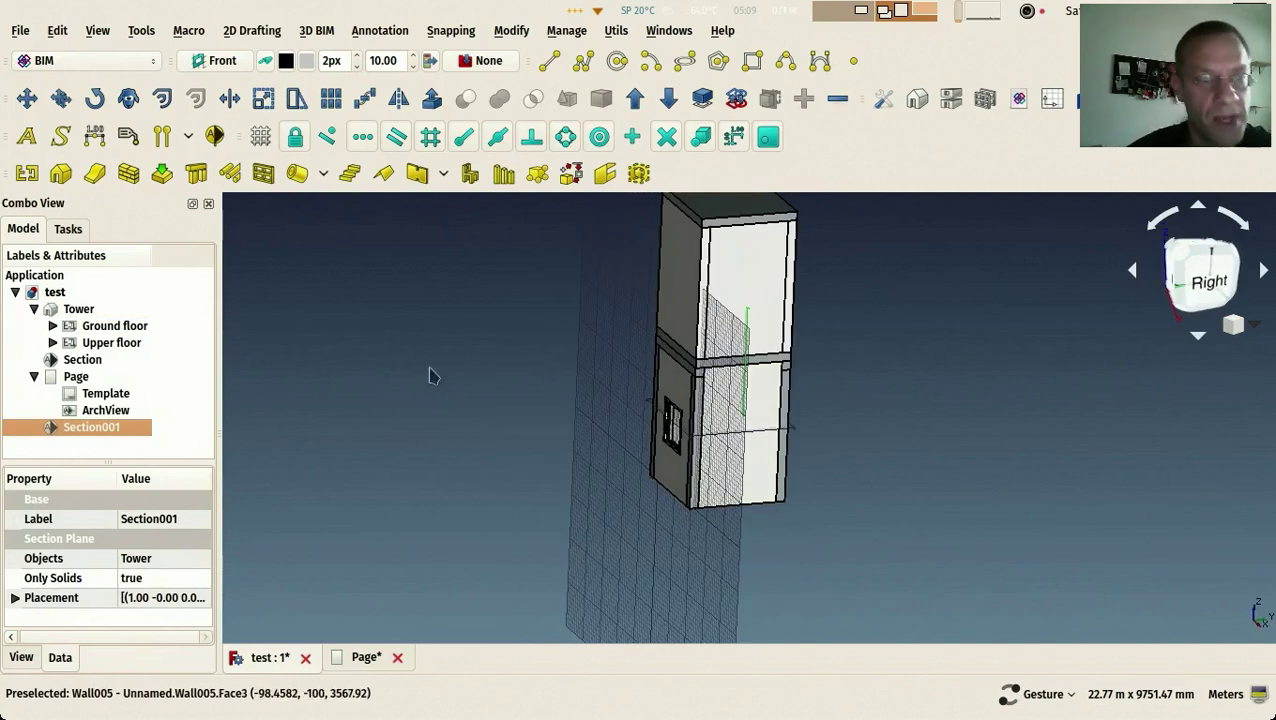
double_click(86, 430)
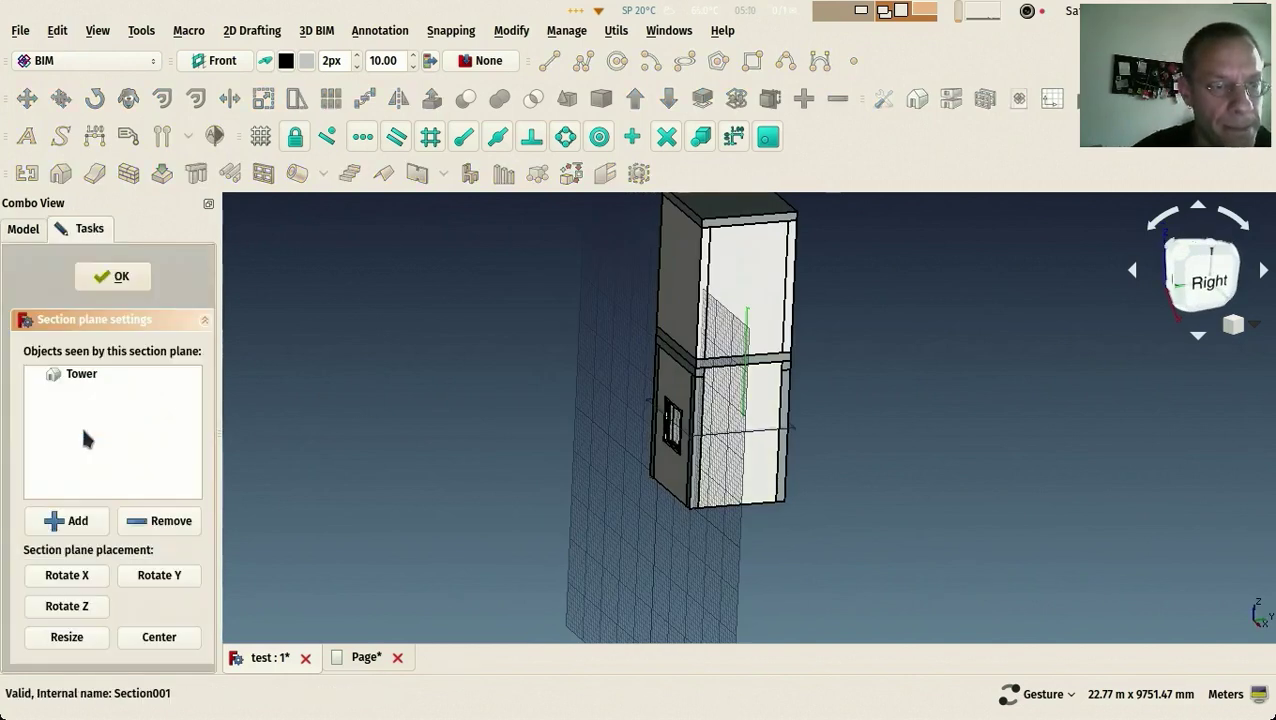
left_click(67, 637)
left_click_drag(399, 390, 426, 400)
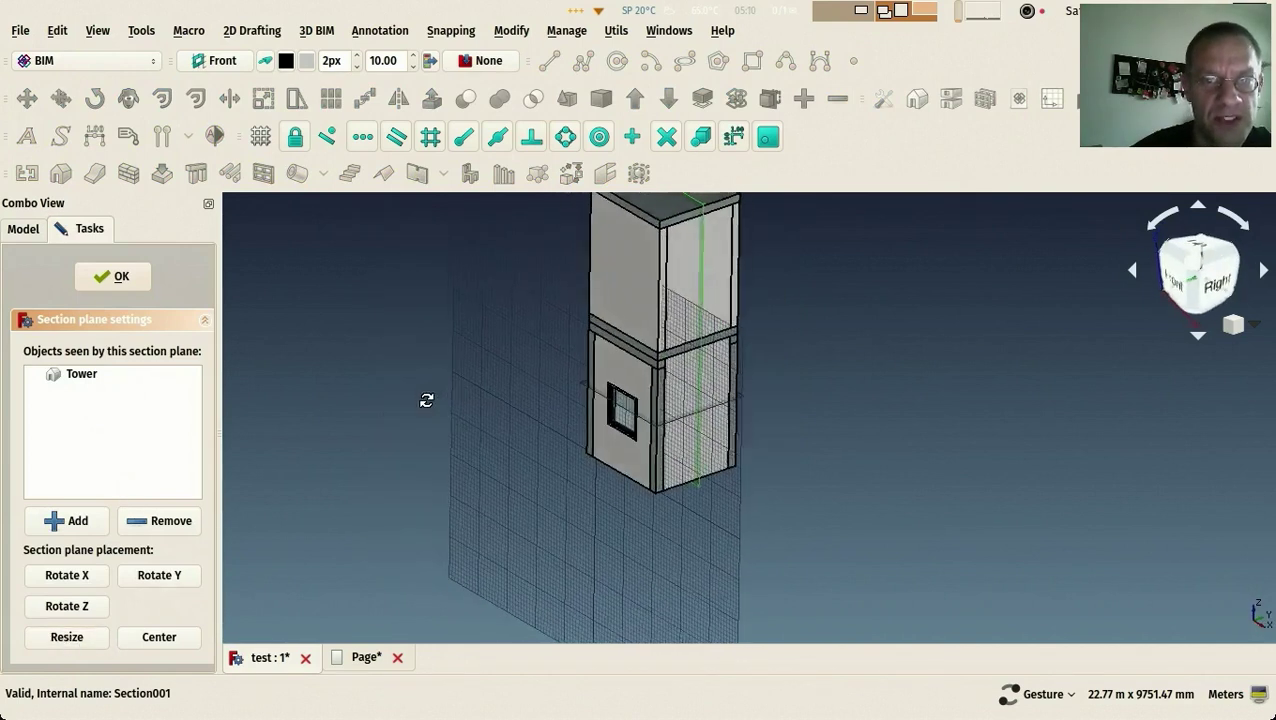
right_click_drag(690, 280, 712, 352)
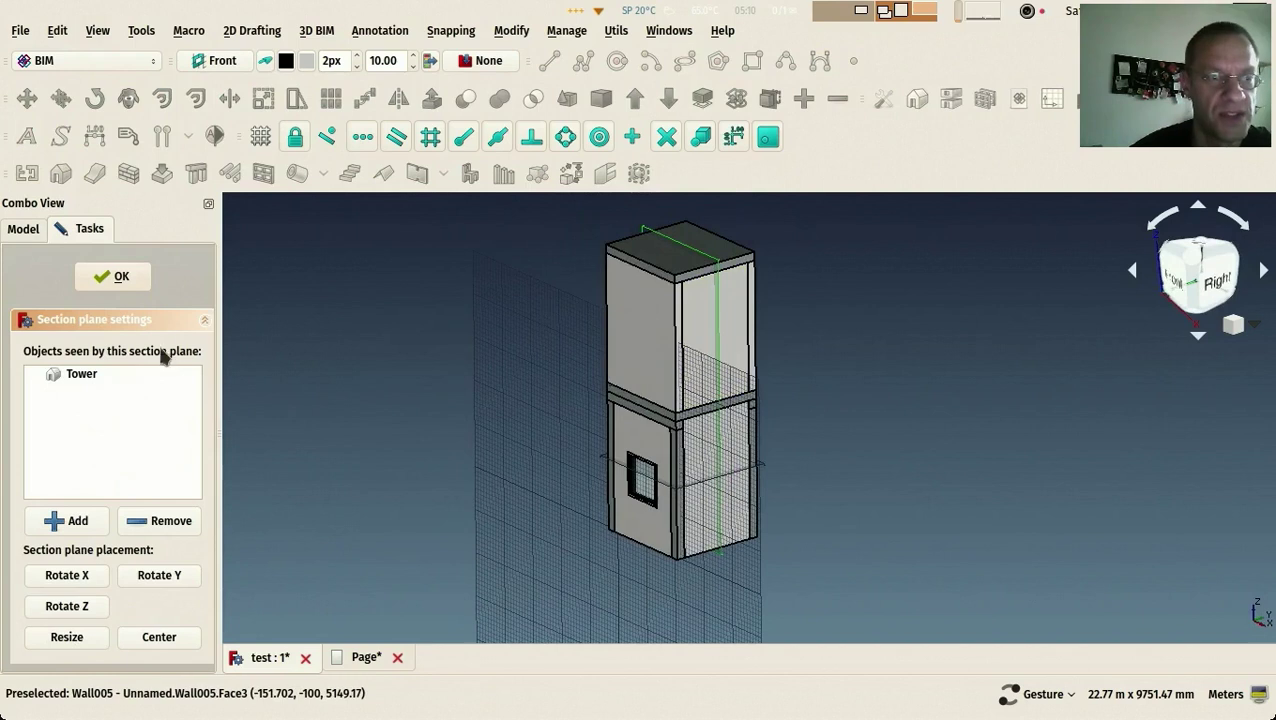
left_click(115, 279)
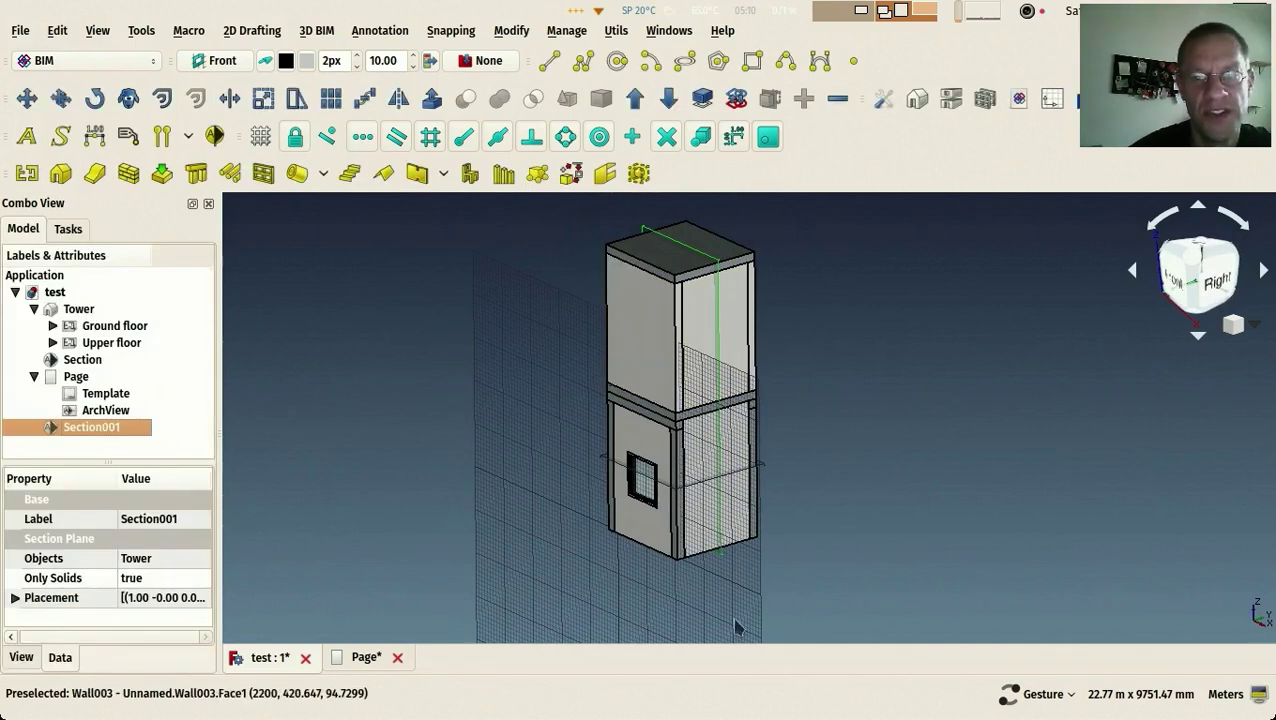
Recheck Section001's settings, then return to the drawing Page tab
left_click_drag(593, 281, 558, 350)
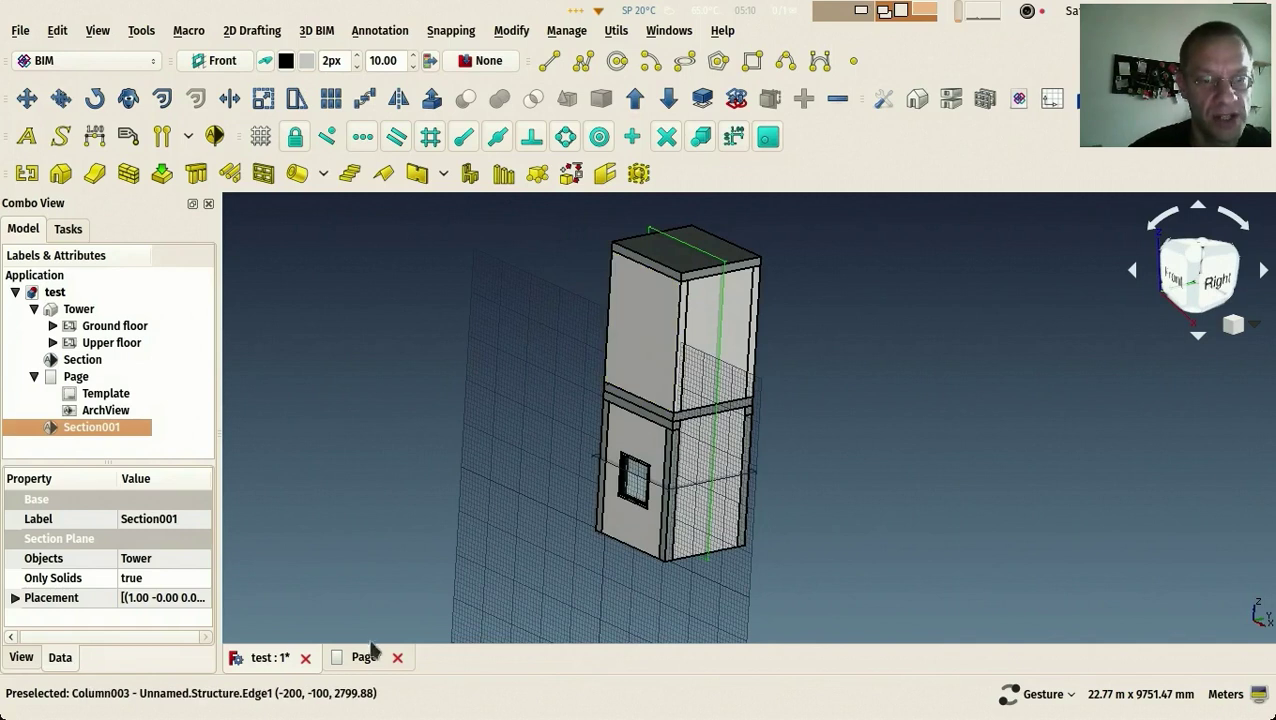
double_click(76, 428)
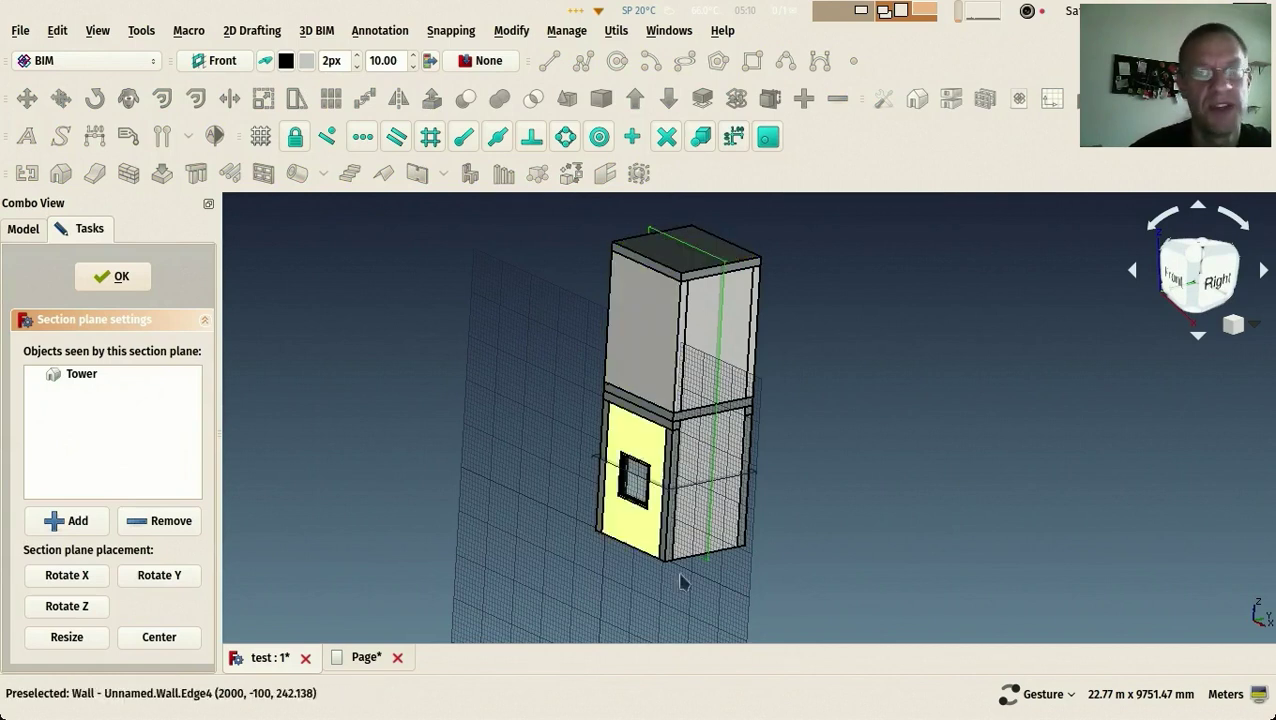
left_click(112, 277)
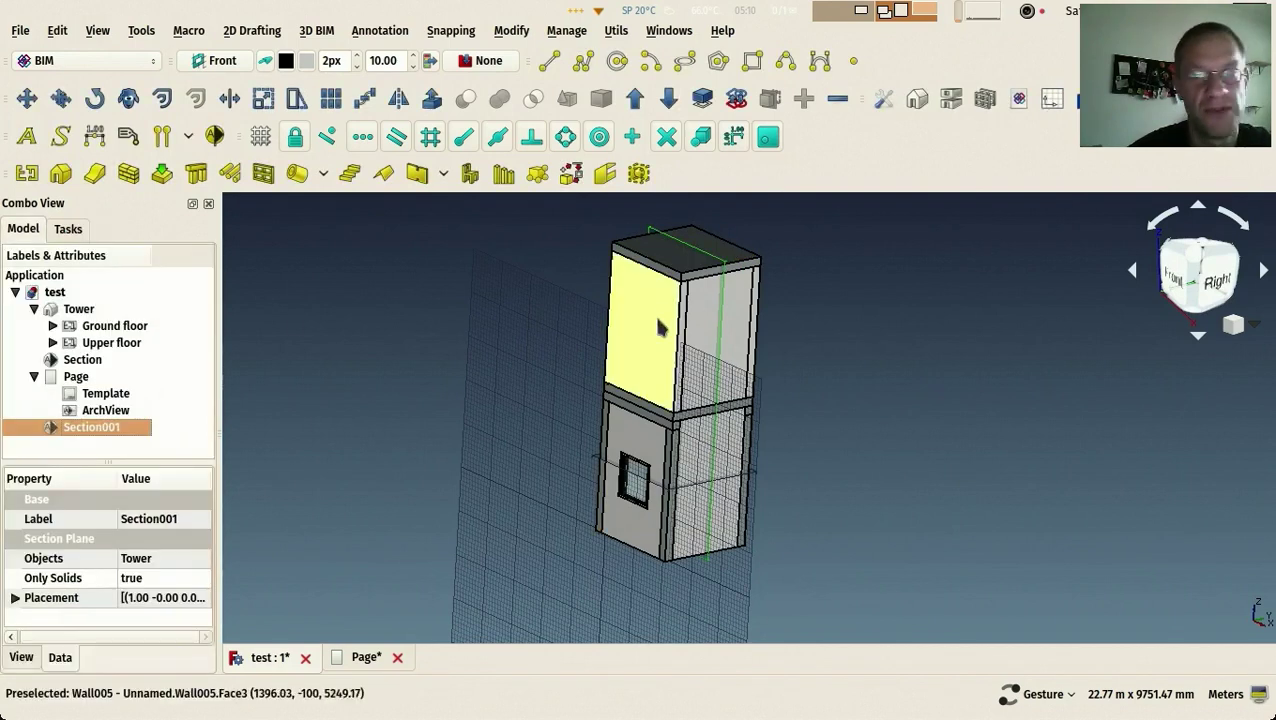
scroll(700, 280, "up", 3)
left_click_drag(517, 340, 525, 355)
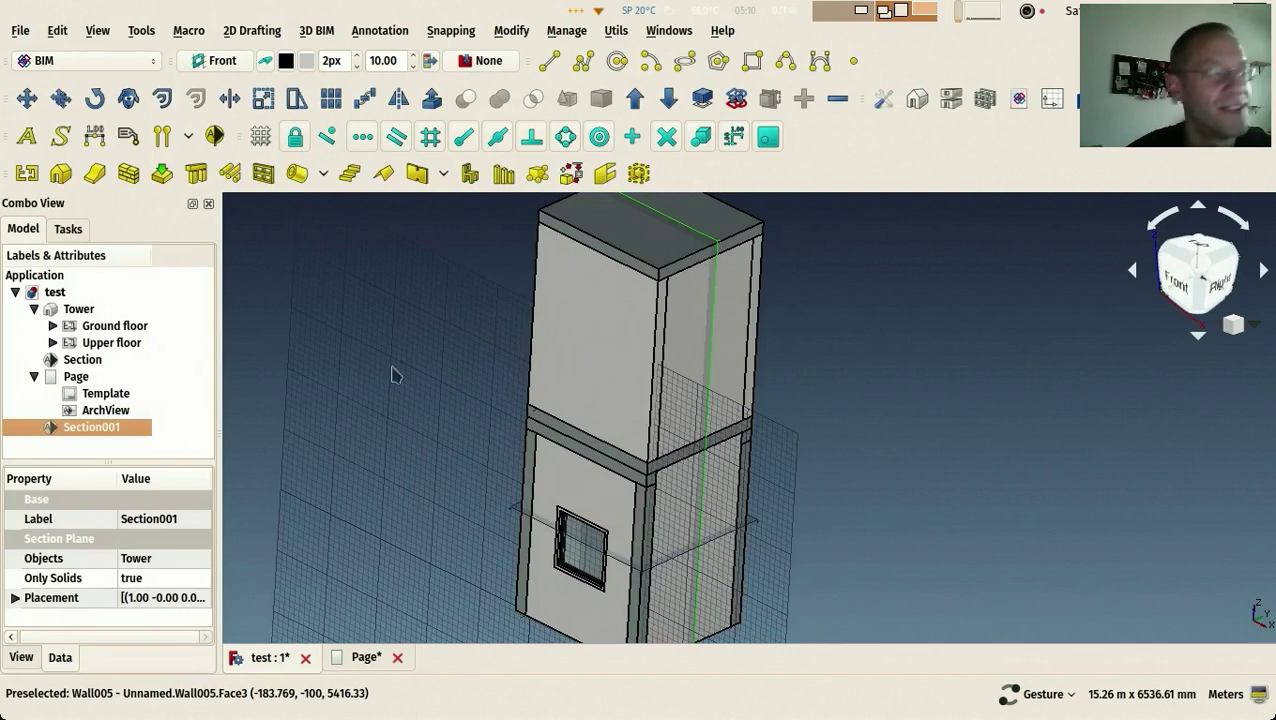
left_click(366, 657)
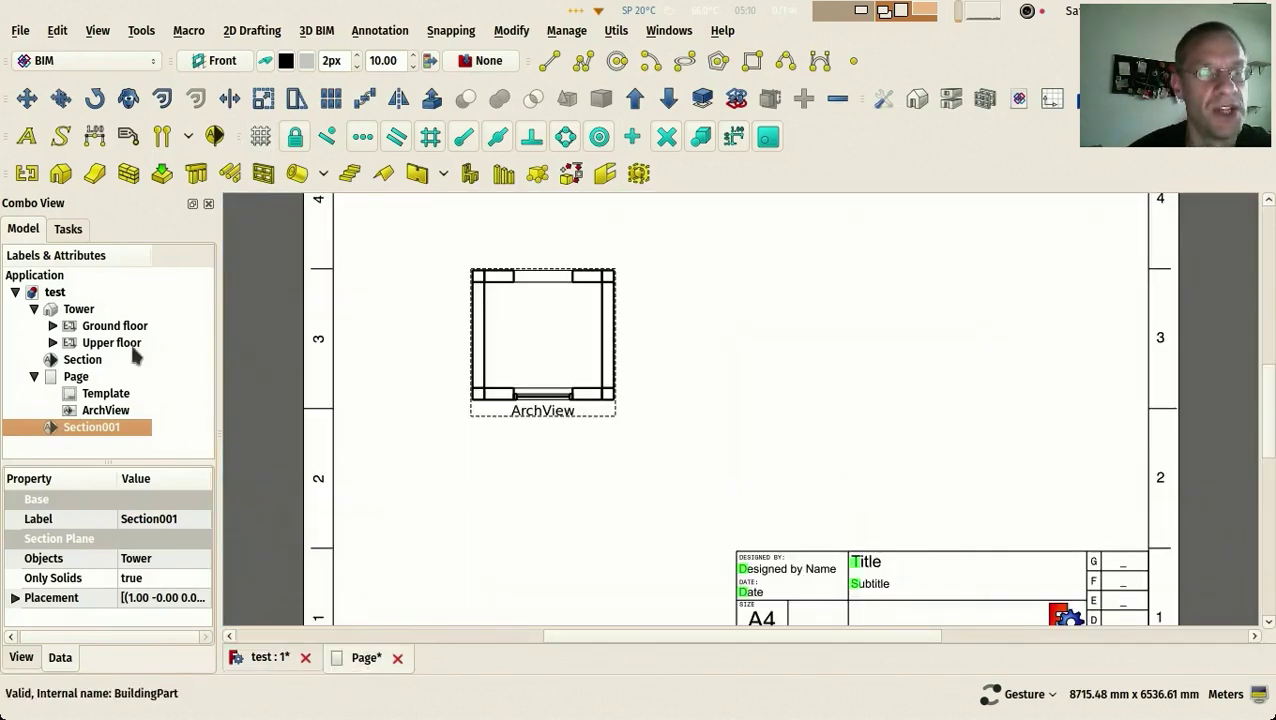
Switch to TechDraw and add a drawing view of Section001 to the page
left_click(98, 62)
left_click(60, 535)
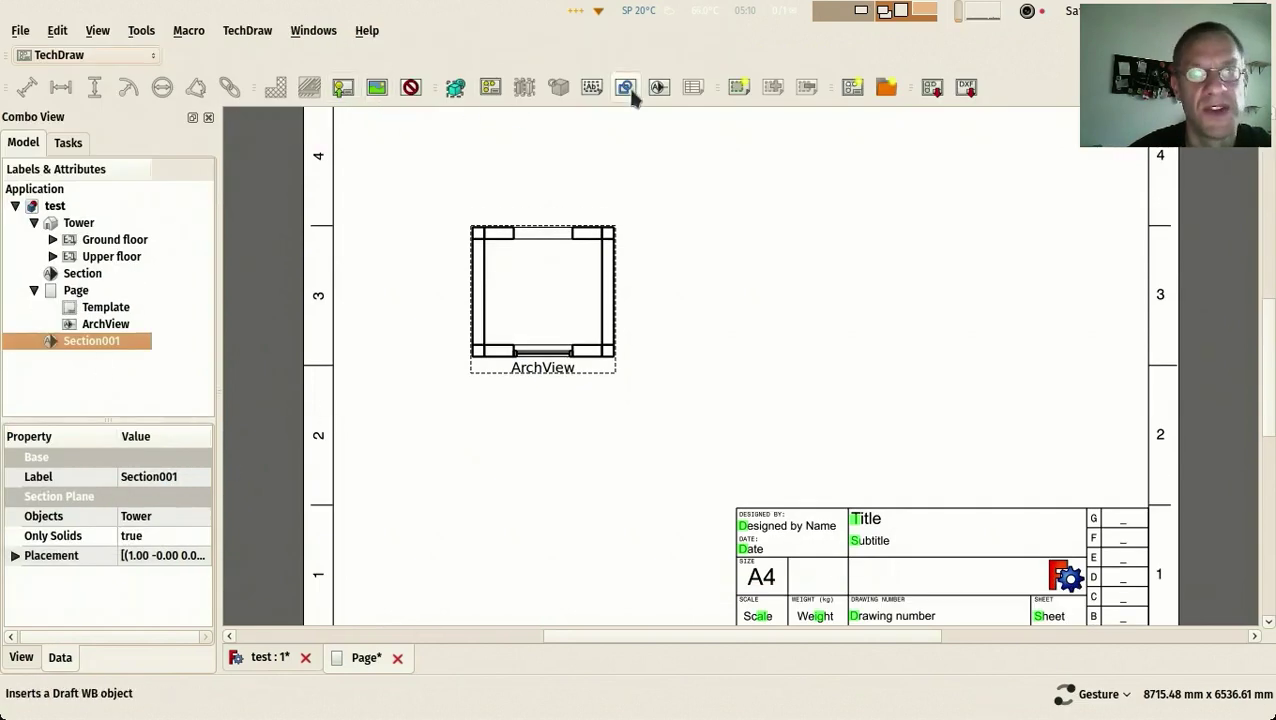
left_click(660, 86)
scroll(669, 285, "down", 5)
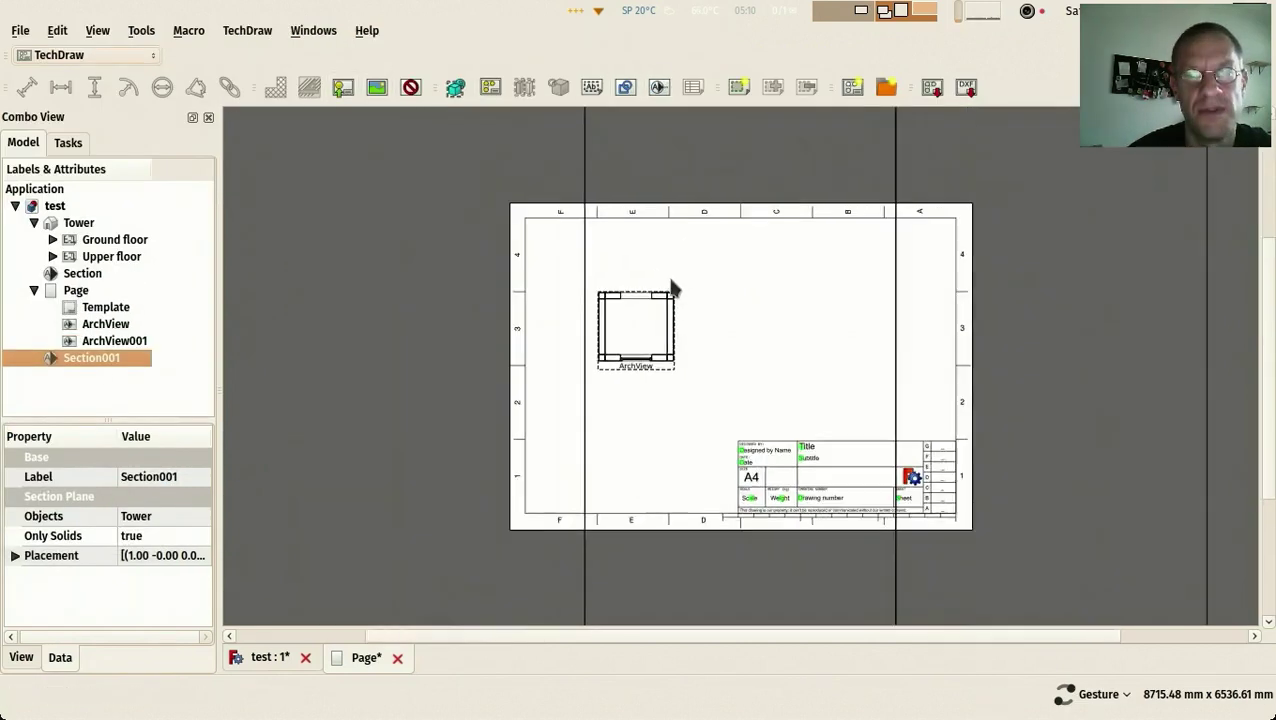
Set the new ArchView001's scale to 0.02
left_click(82, 342)
left_click(166, 617)
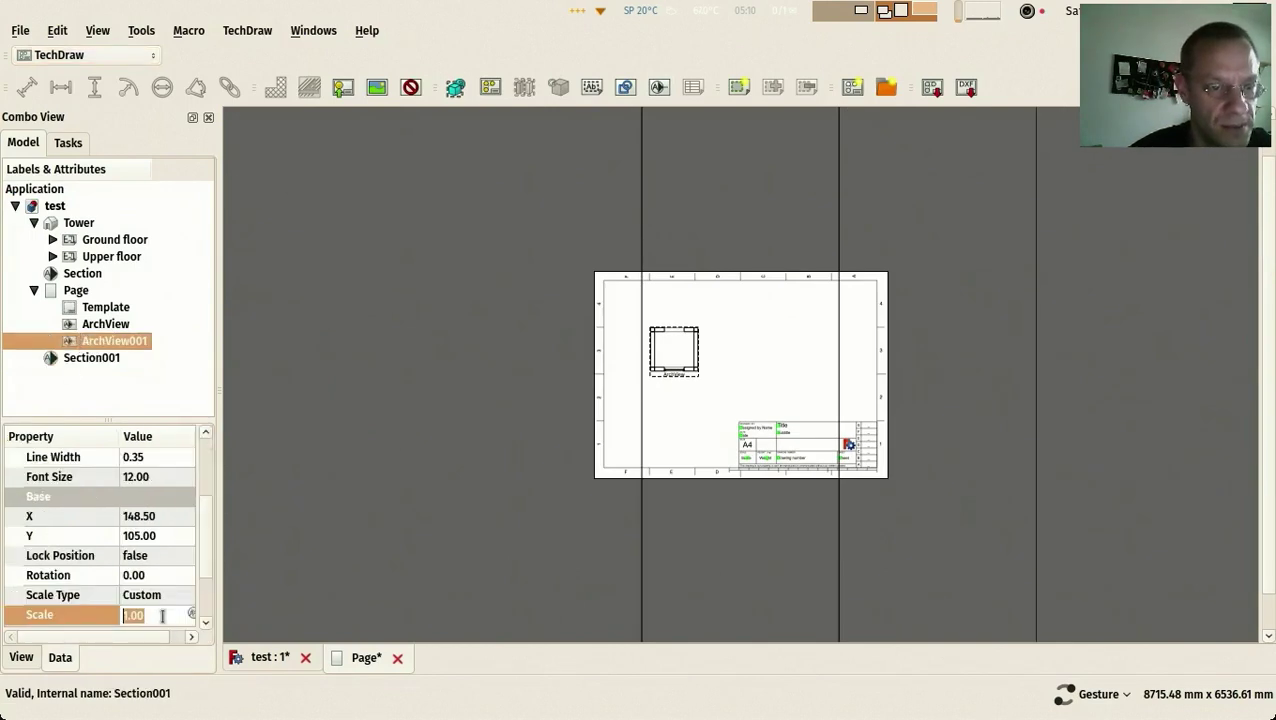
type("0.2")
key("Return")
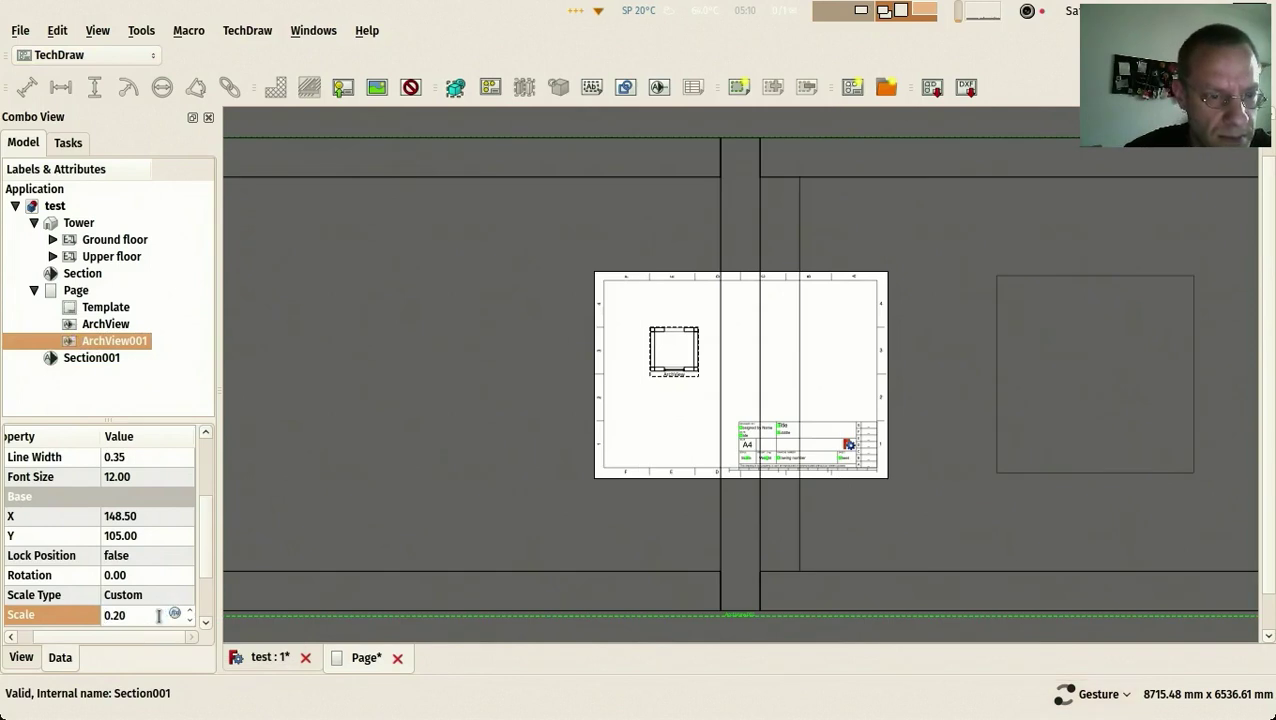
type("02")
key("Return")
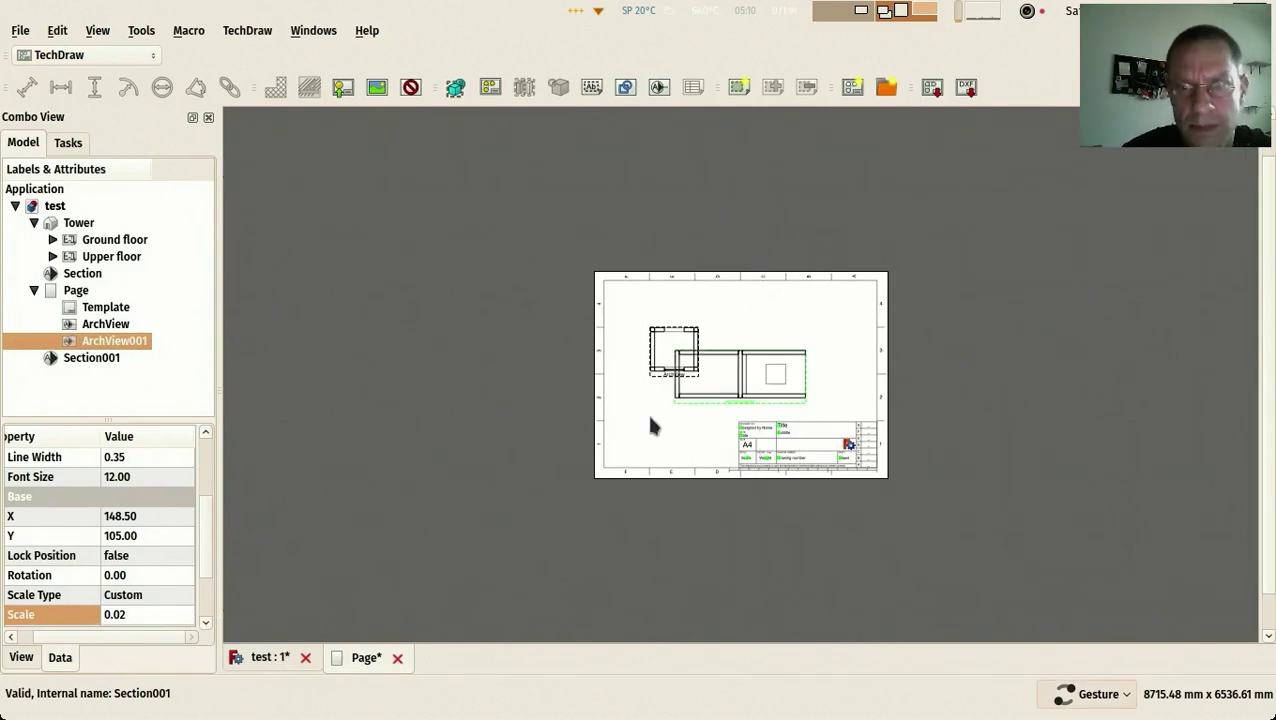
scroll(692, 402, "up", 5)
scroll(754, 402, "up", 2)
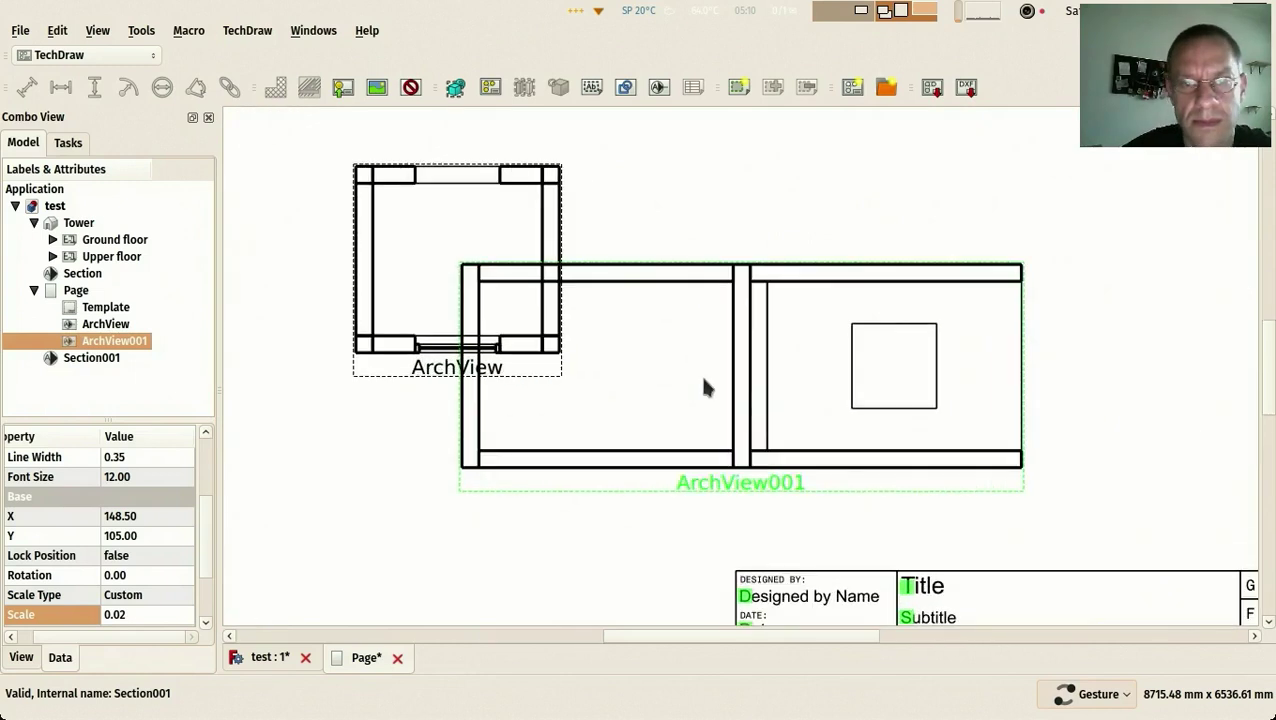
scroll(703, 388, "down", 2)
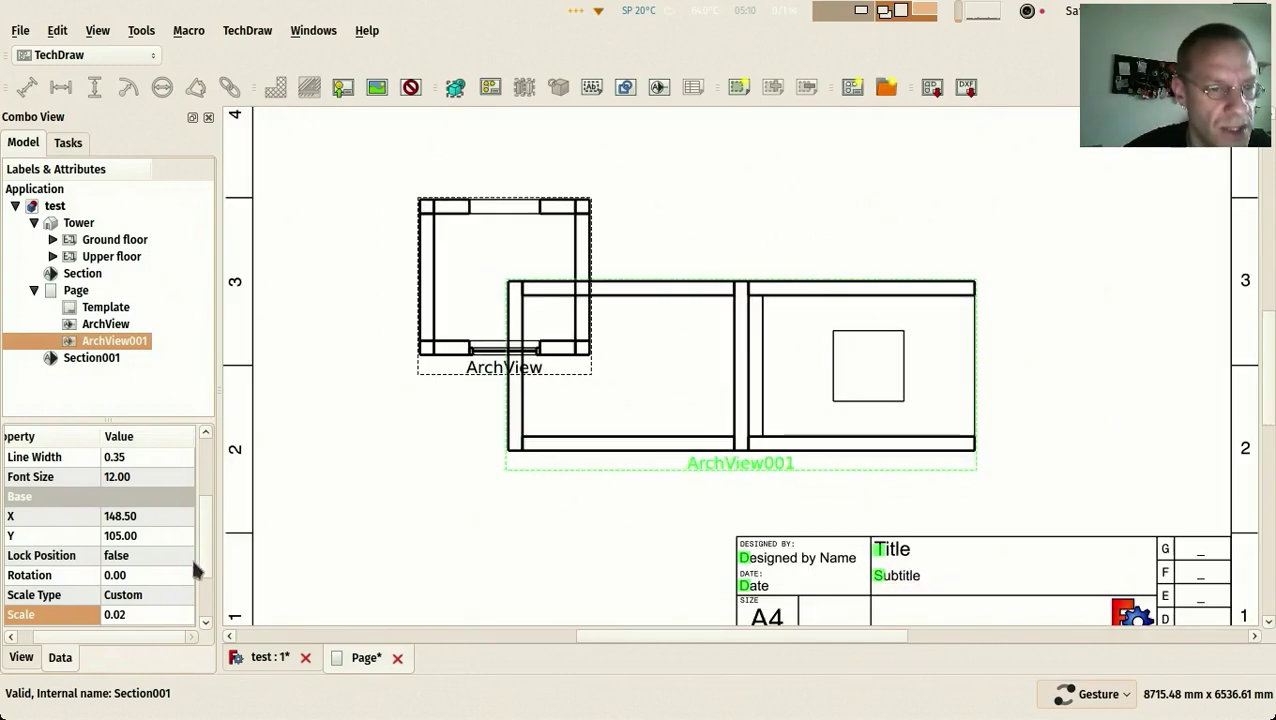
left_click_drag(202, 558, 226, 630)
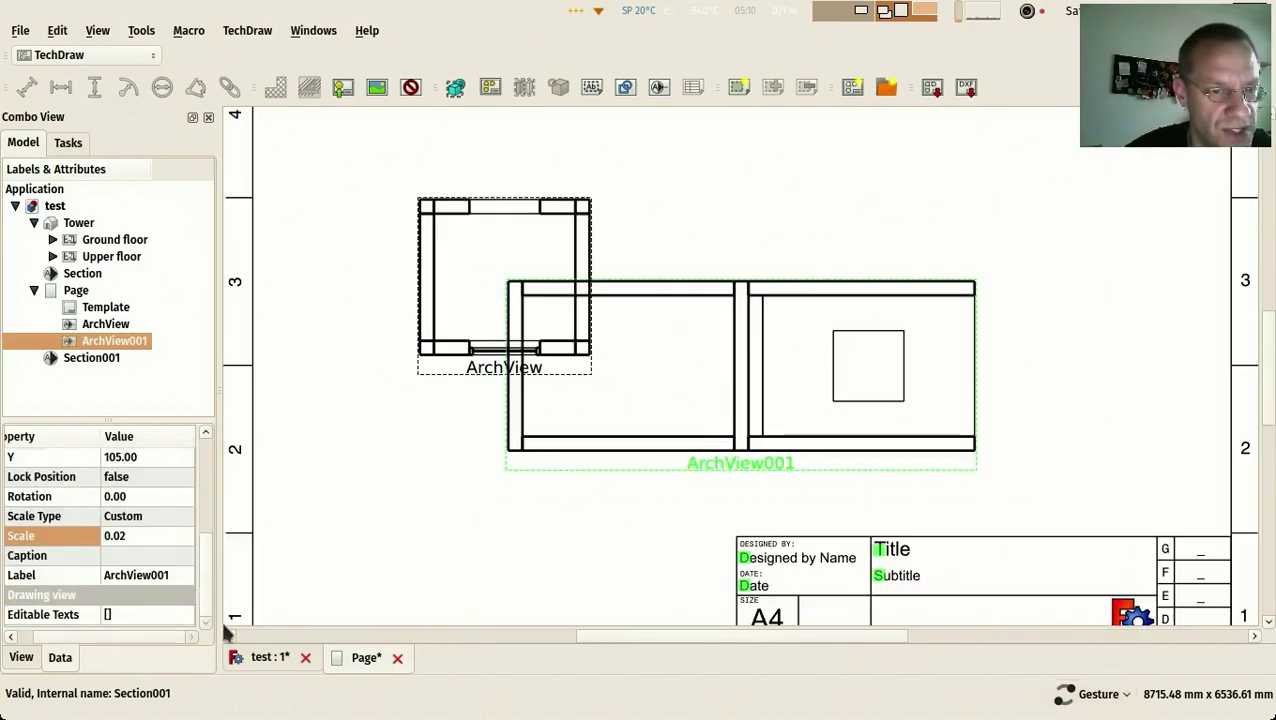
Set ArchView001's rotation to -90 degrees
left_click(140, 493)
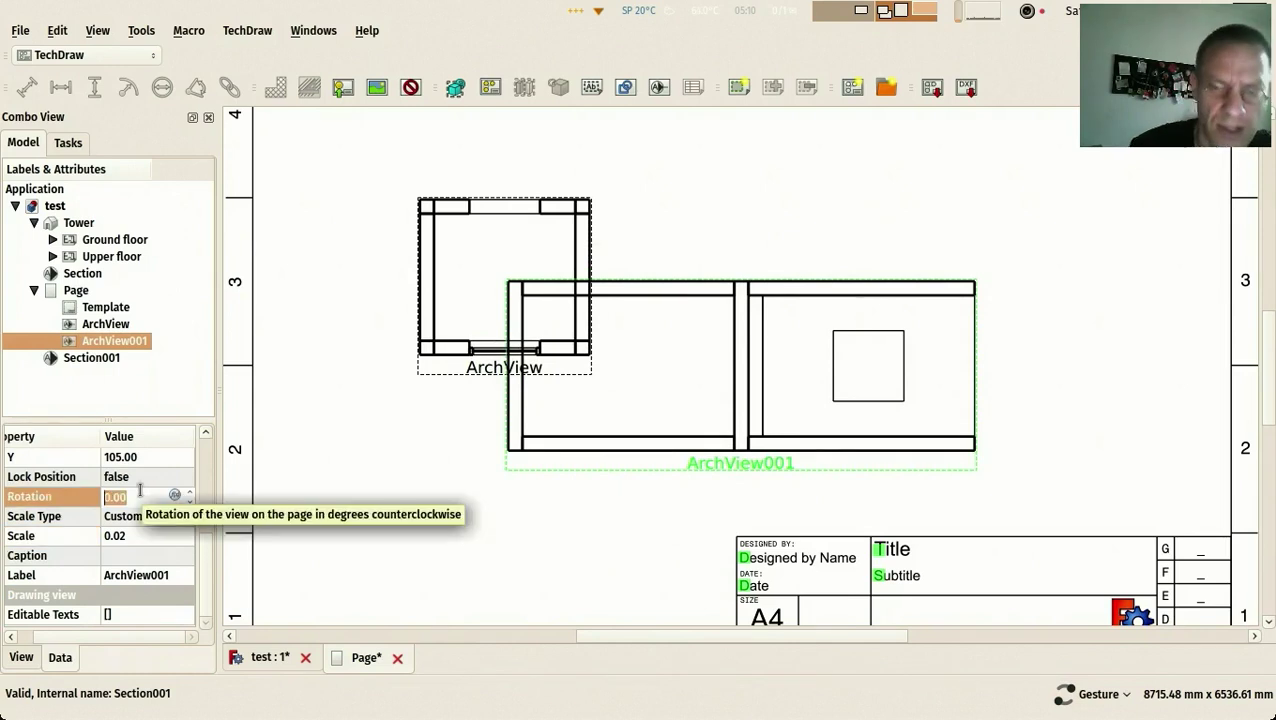
type("90")
key("BackSpace")
key("BackSpace")
type("-90")
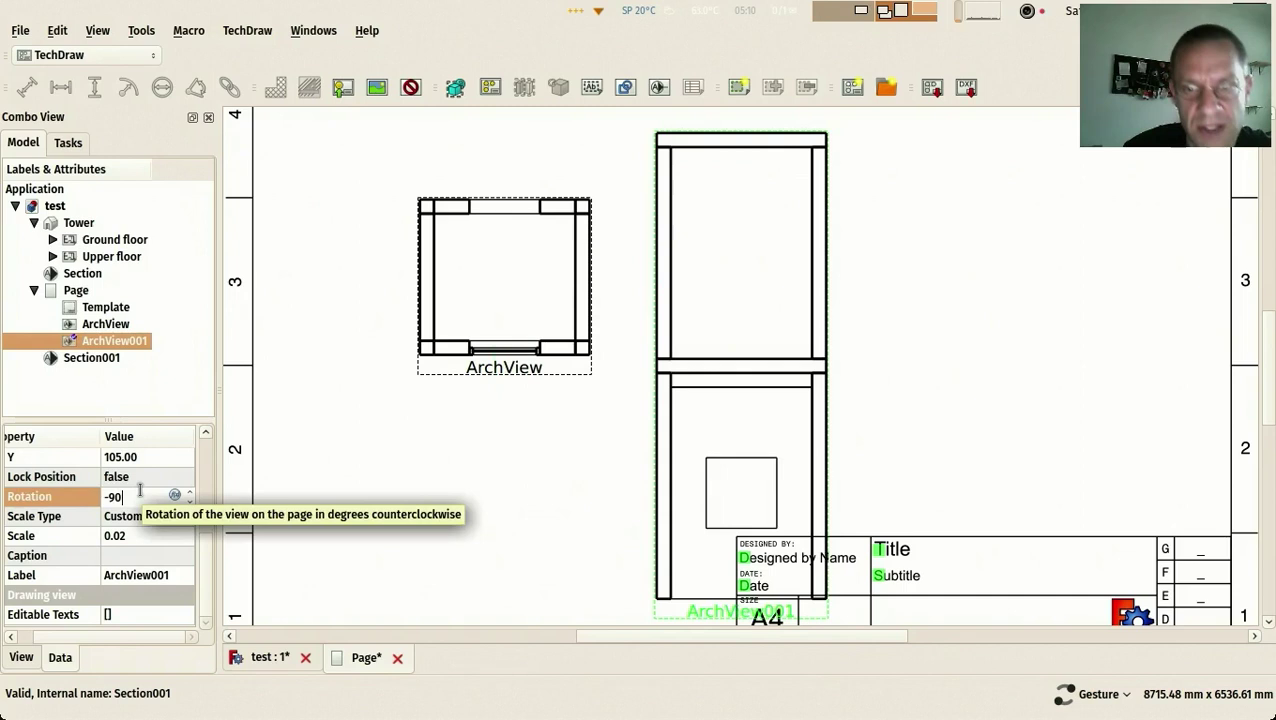
left_click(560, 470)
scroll(618, 433, "down", 2)
Drag ArchView001 to the right of the plan view on the A4 page
left_click(834, 275)
left_click_drag(834, 275, 957, 296)
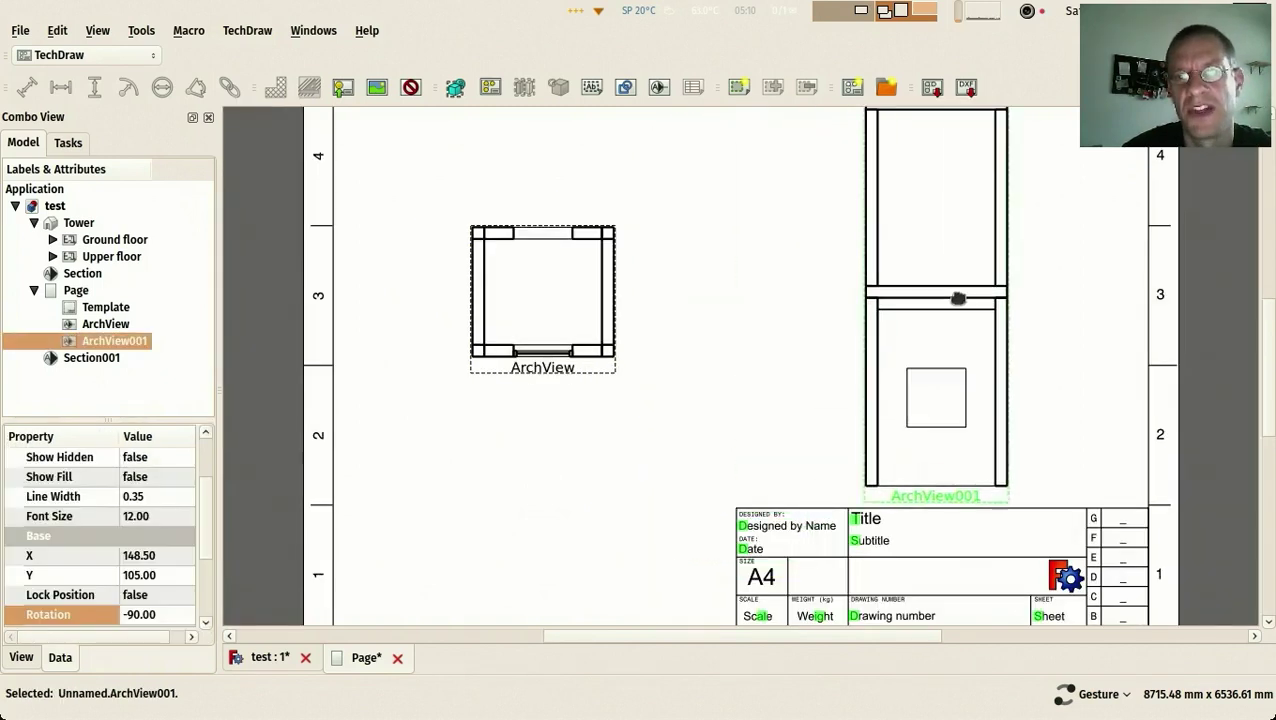
scroll(803, 299, "down", 2)
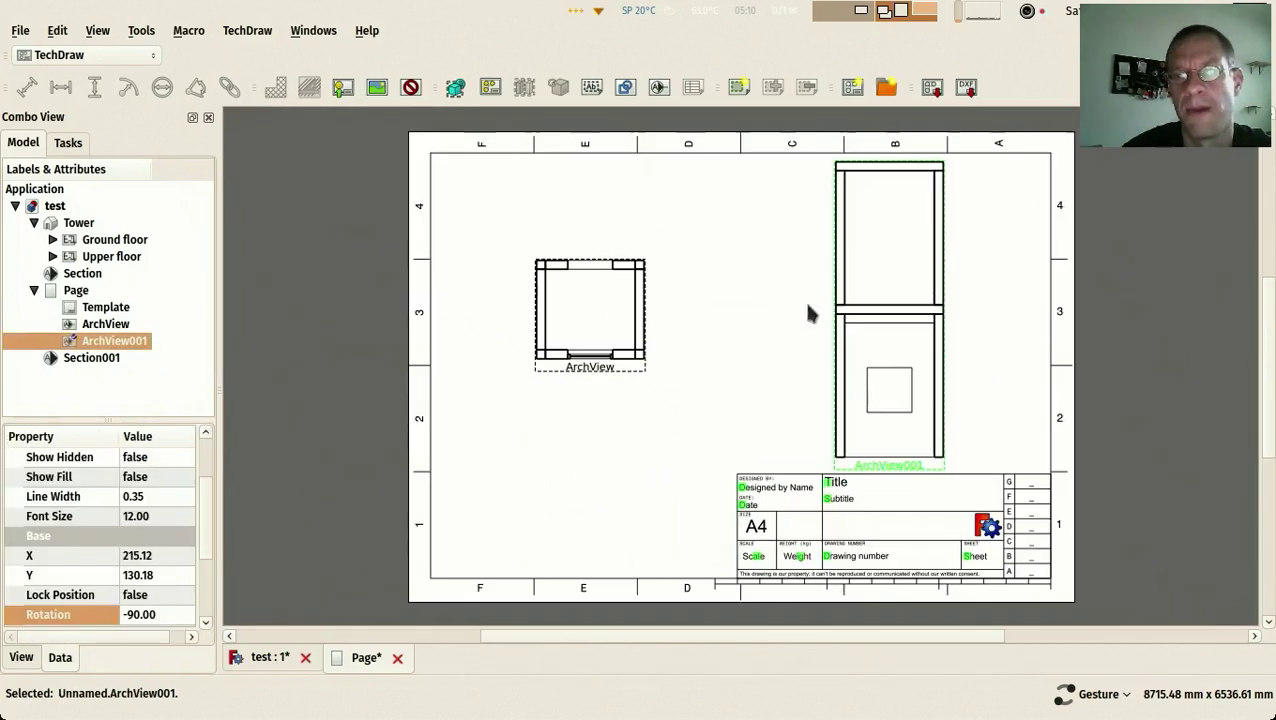
left_click(268, 658)
Orbit round the tower and locate its window in the model tree
left_click_drag(500, 380, 580, 500)
left_click_drag(641, 575, 664, 268)
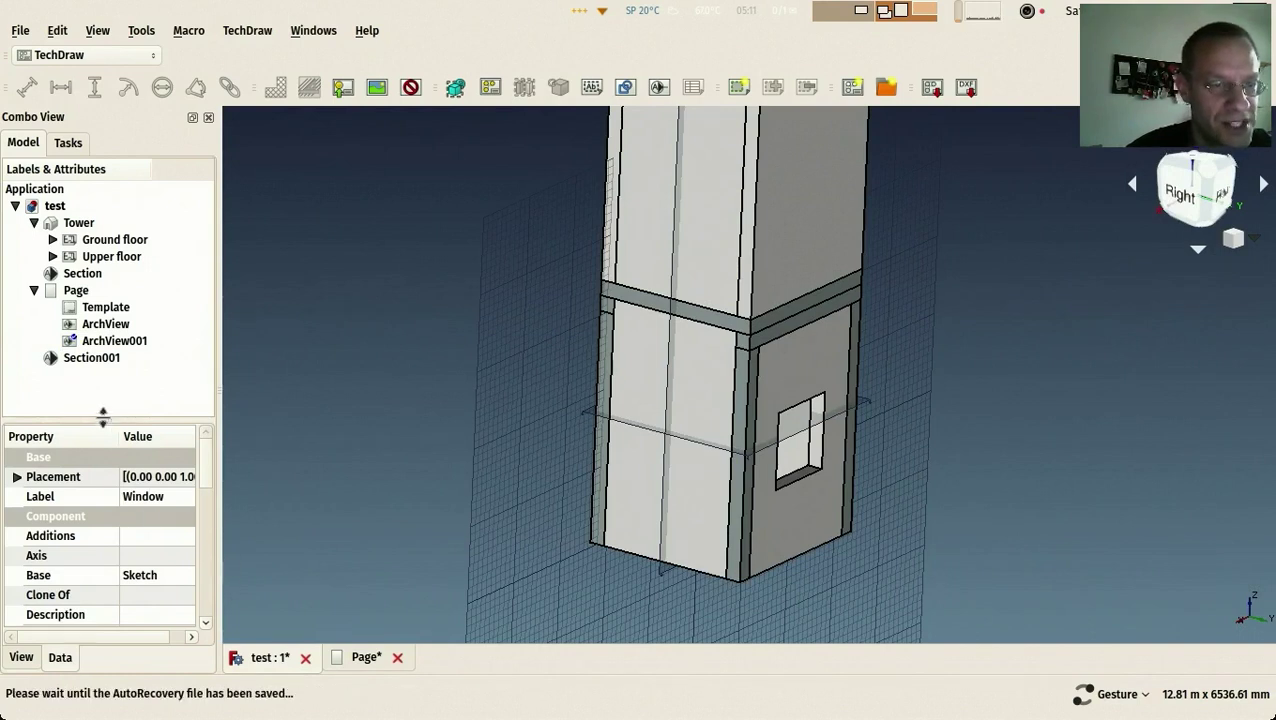
left_click_drag(530, 428, 330, 393)
right_click(484, 530)
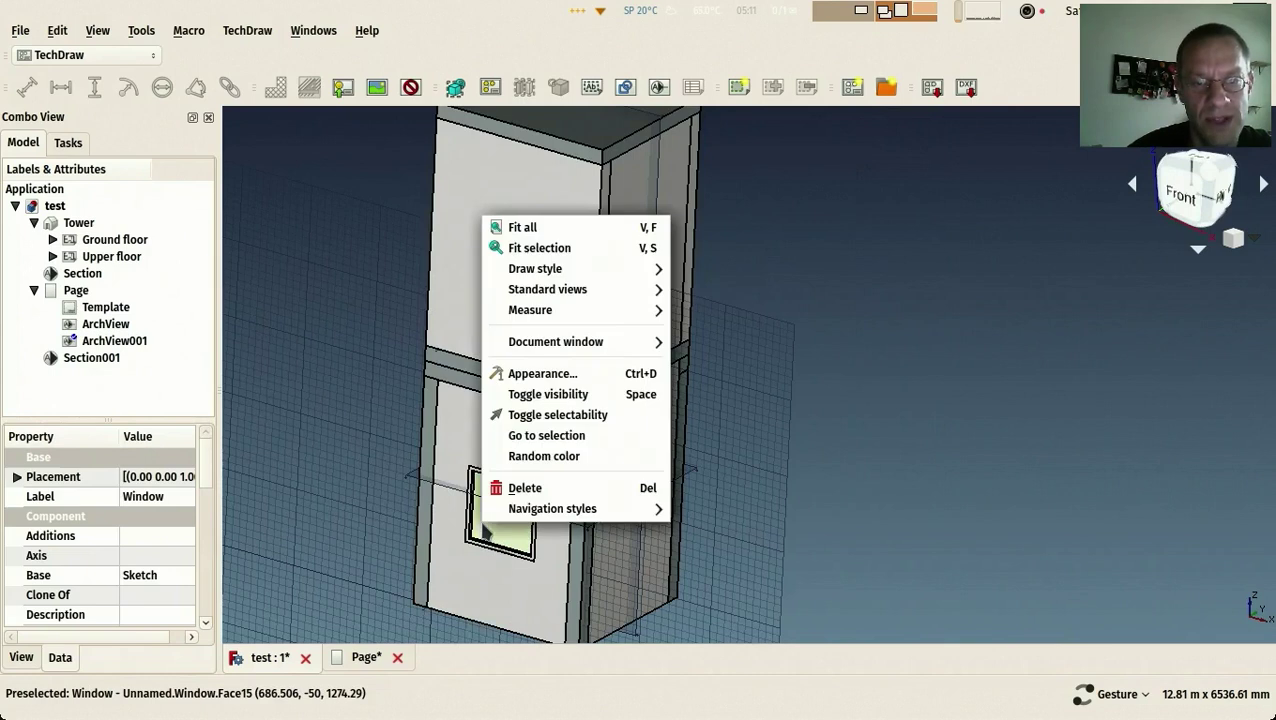
left_click(547, 436)
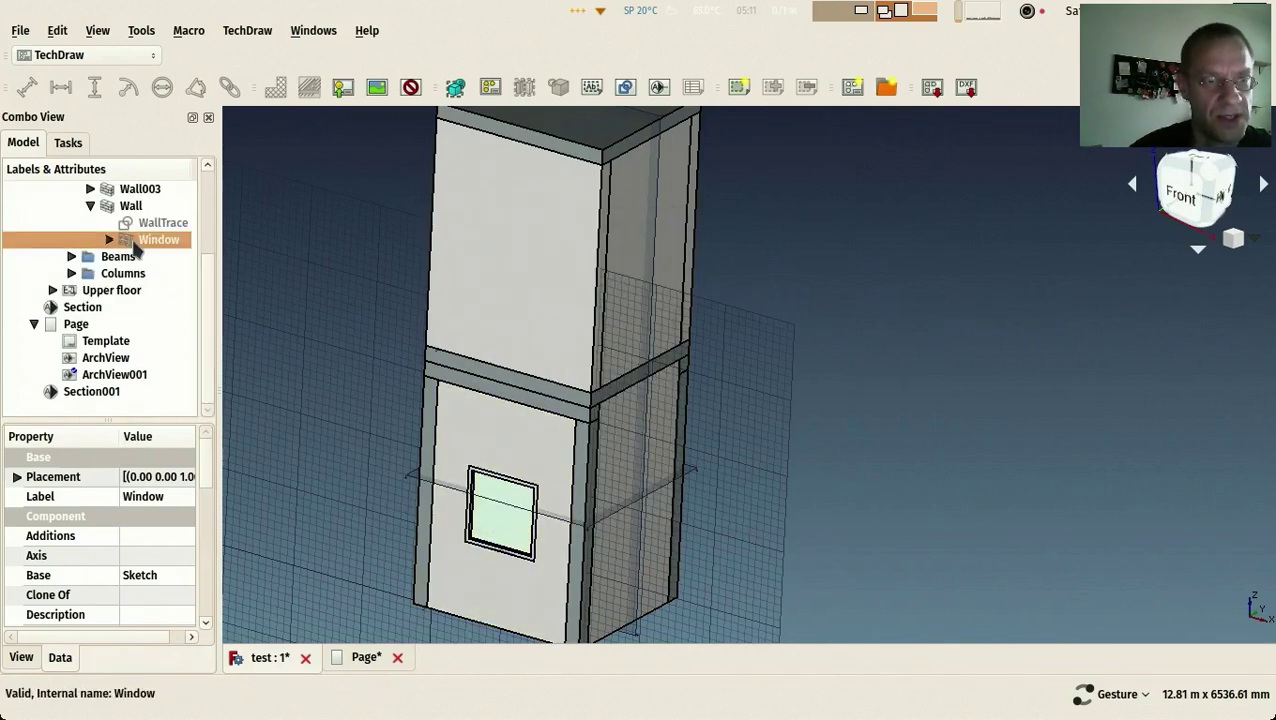
scroll(141, 200, "up", 1)
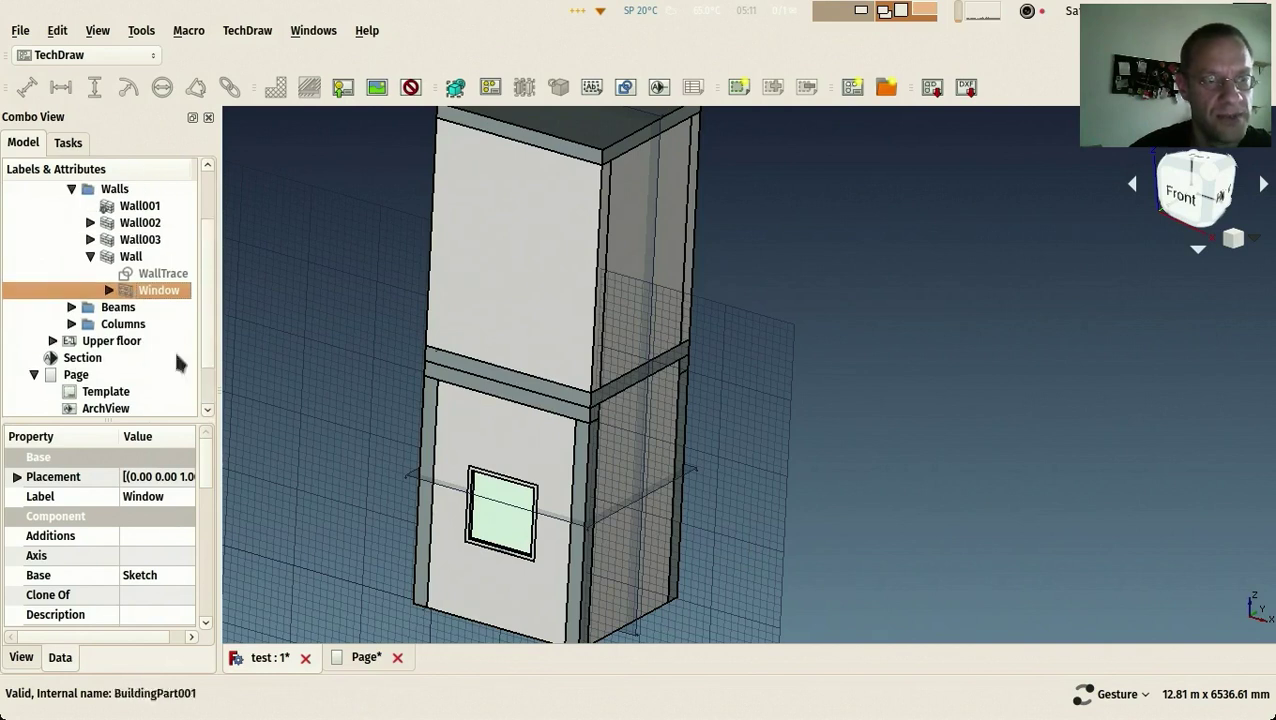
left_click_drag(199, 459, 210, 528)
Select ground-floor Wall001 and delete it, leaving Wall, Wall002 and Wall003
left_click_drag(730, 529, 778, 360)
left_click(815, 366)
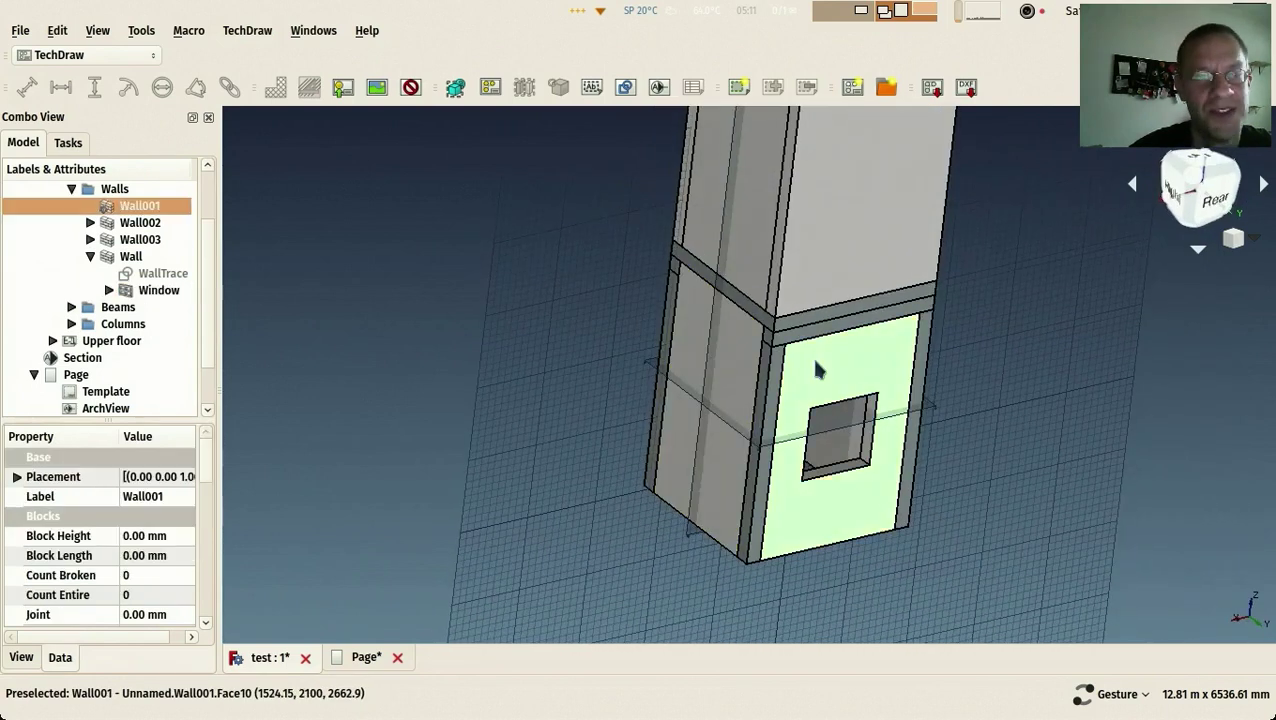
left_click_drag(487, 381, 503, 305)
left_click(503, 305)
left_click_drag(649, 373, 481, 299)
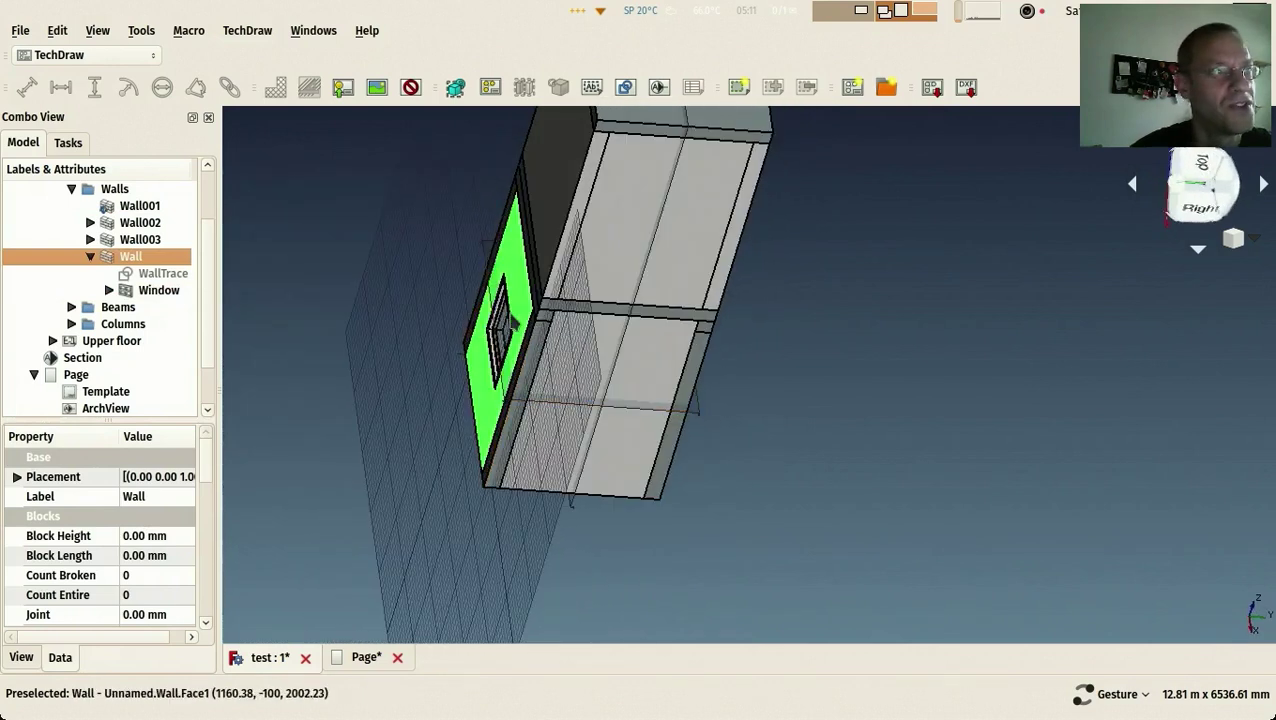
left_click_drag(683, 342, 618, 313)
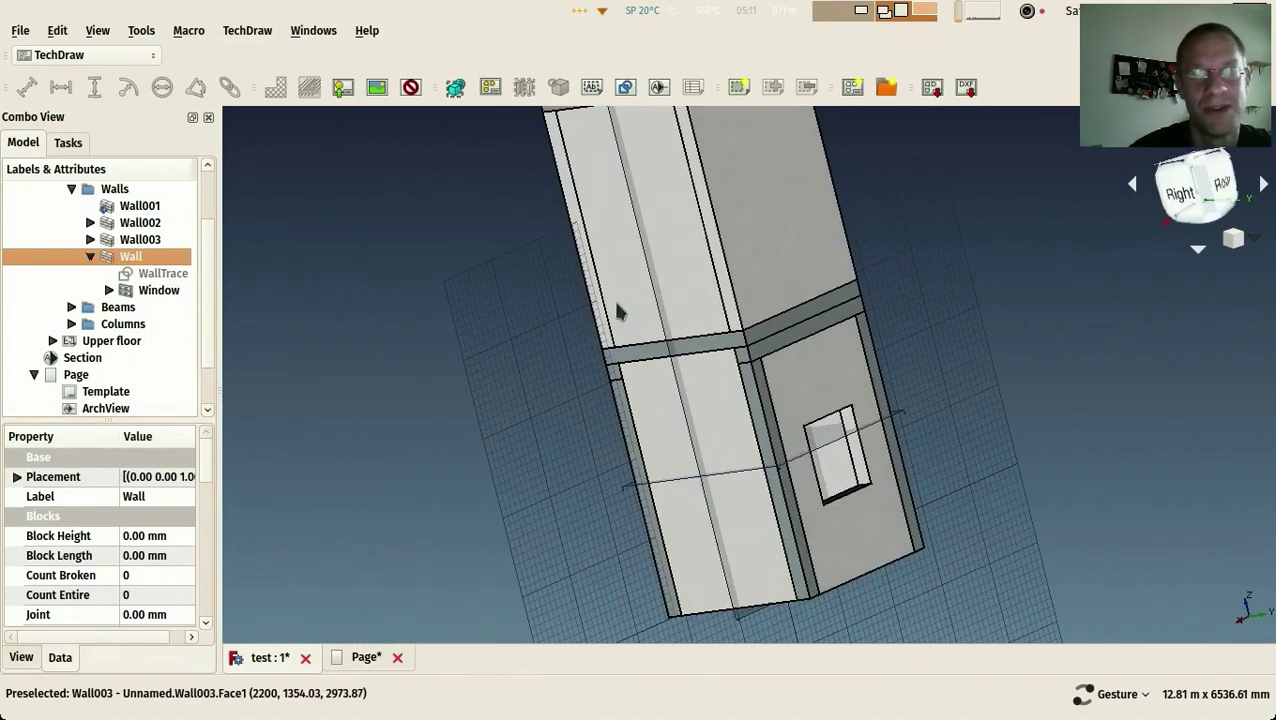
left_click(818, 388)
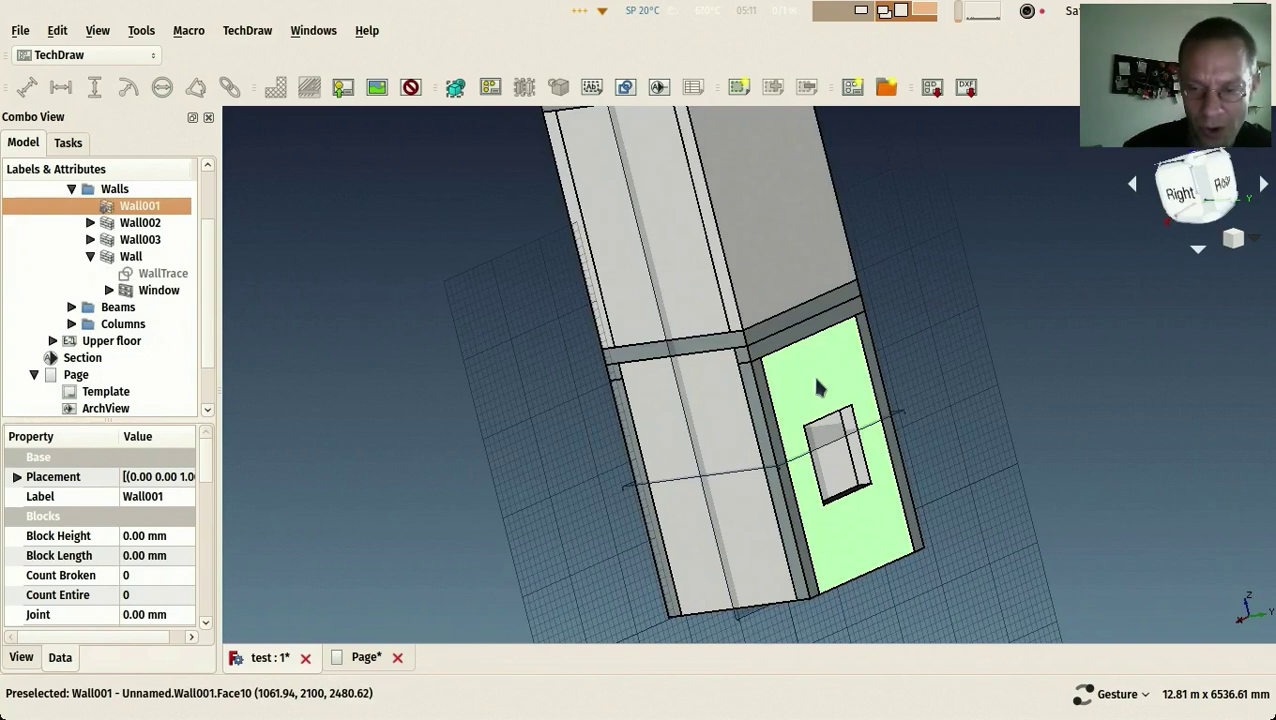
mouse_move(818, 388)
left_mouse_down()
mouse_move(478, 379)
mouse_move(911, 399)
mouse_move(804, 401)
left_mouse_up()
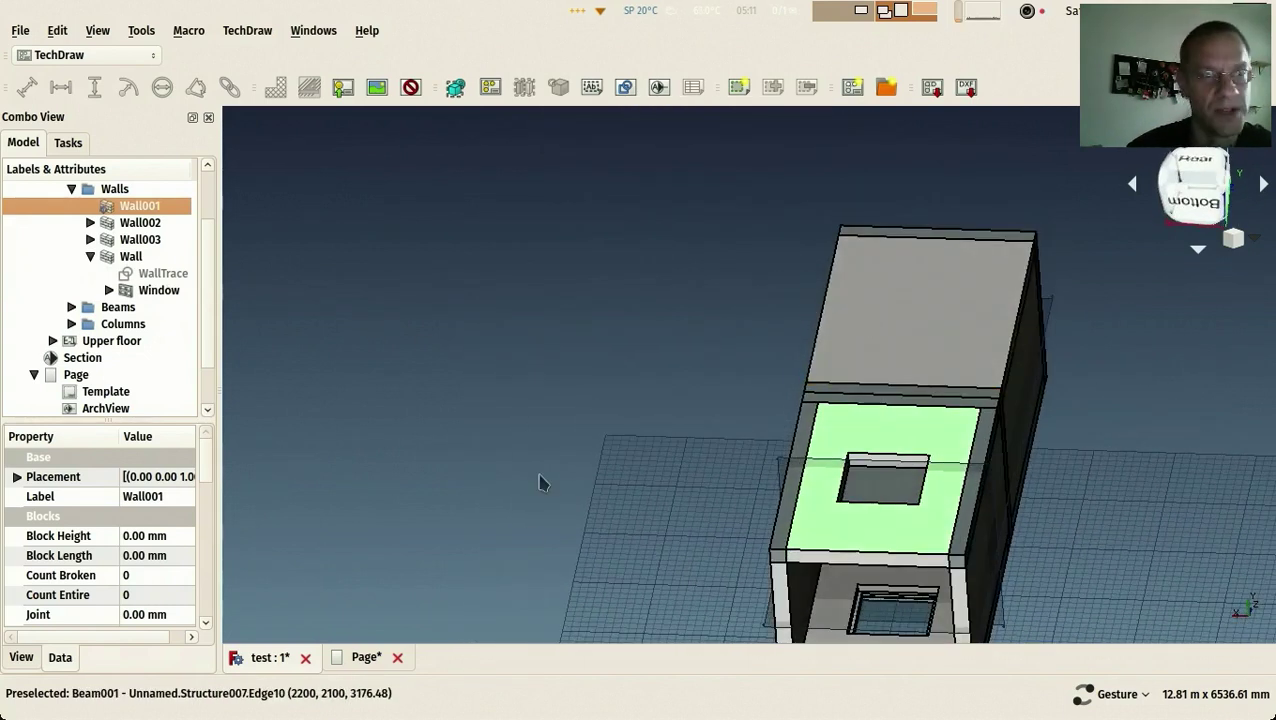
key("Delete")
left_click_drag(578, 476, 595, 399)
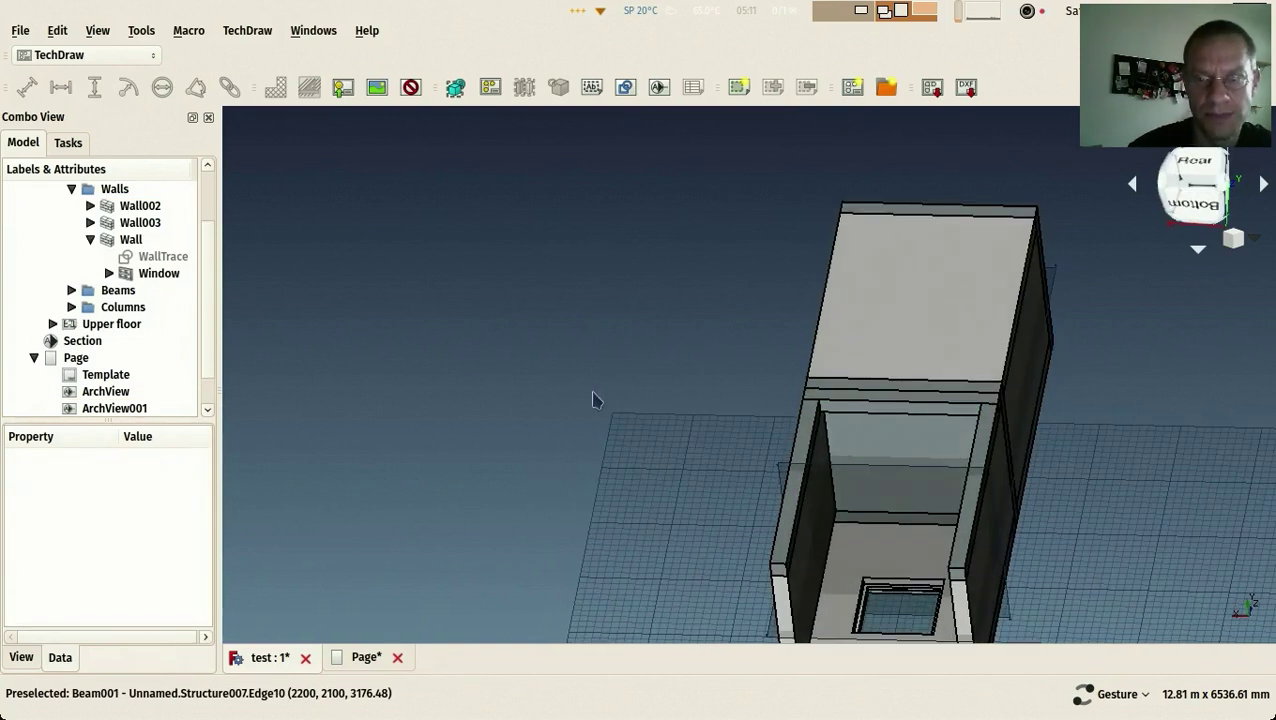
Switch to the BIM workbench, select the Upper floor and view the tower from the top
left_click(120, 55)
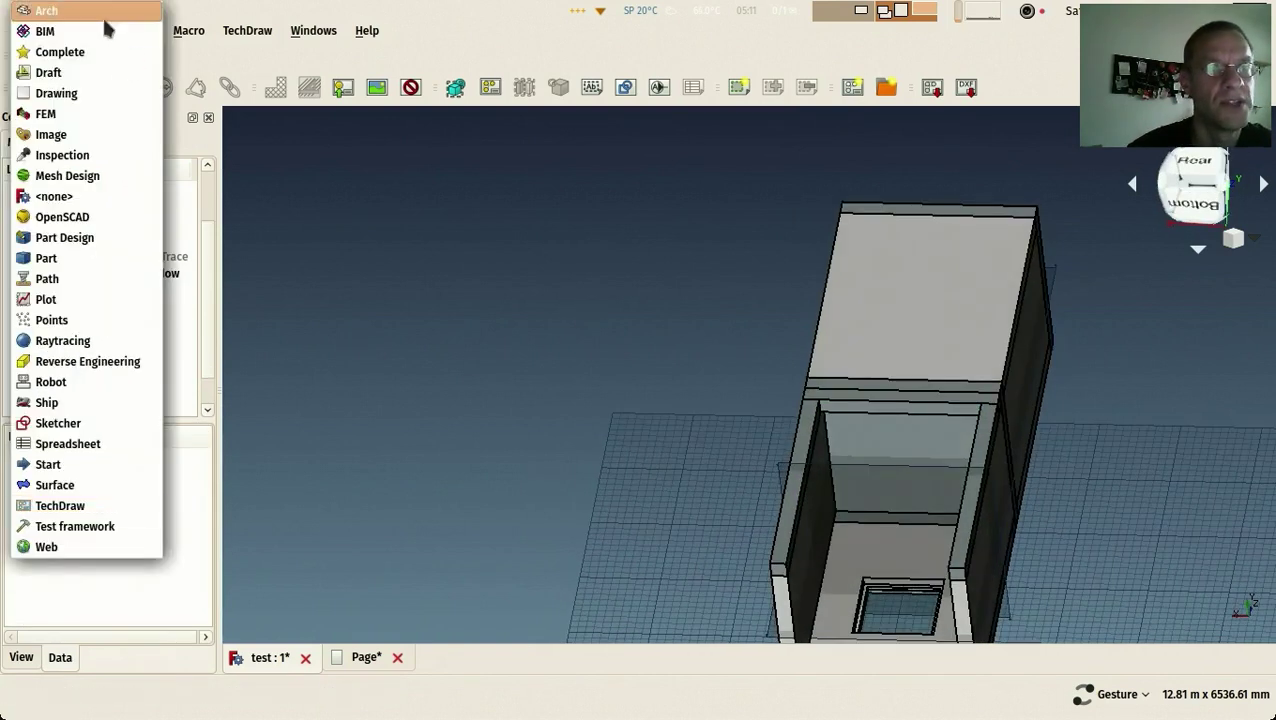
left_click(60, 10)
scroll(30, 335, "up", 2)
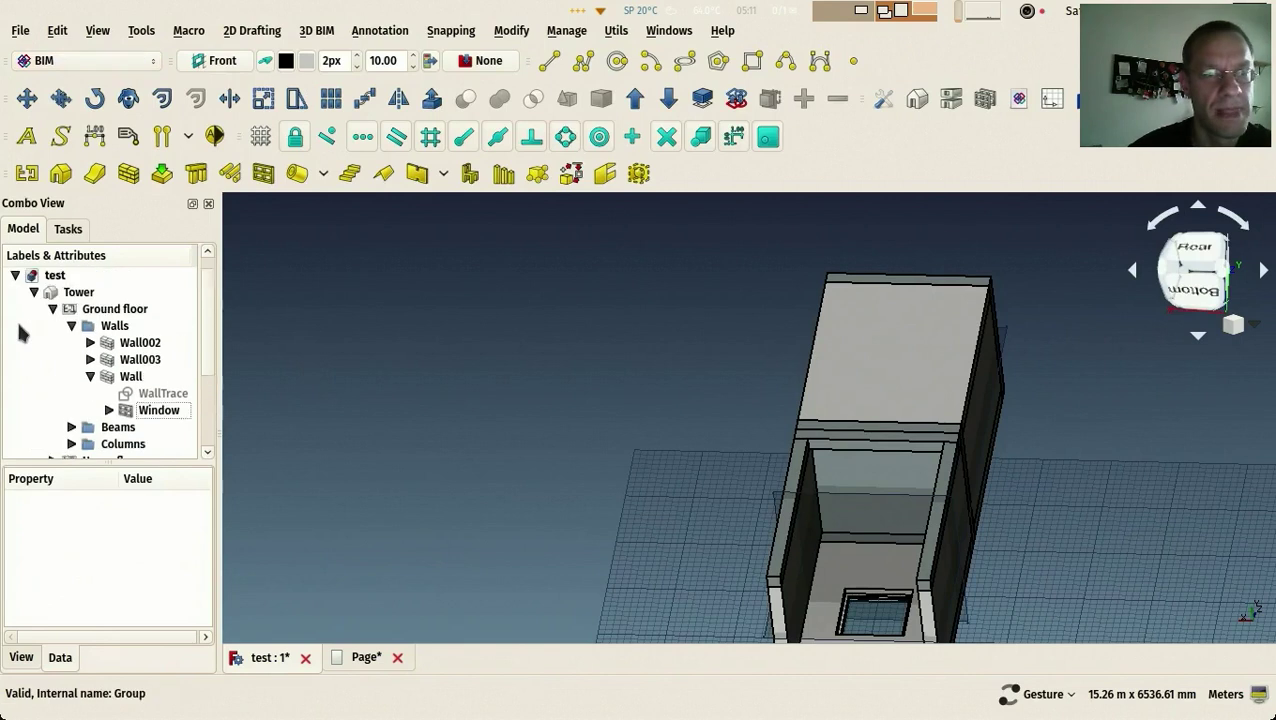
scroll(75, 355, "down", 2)
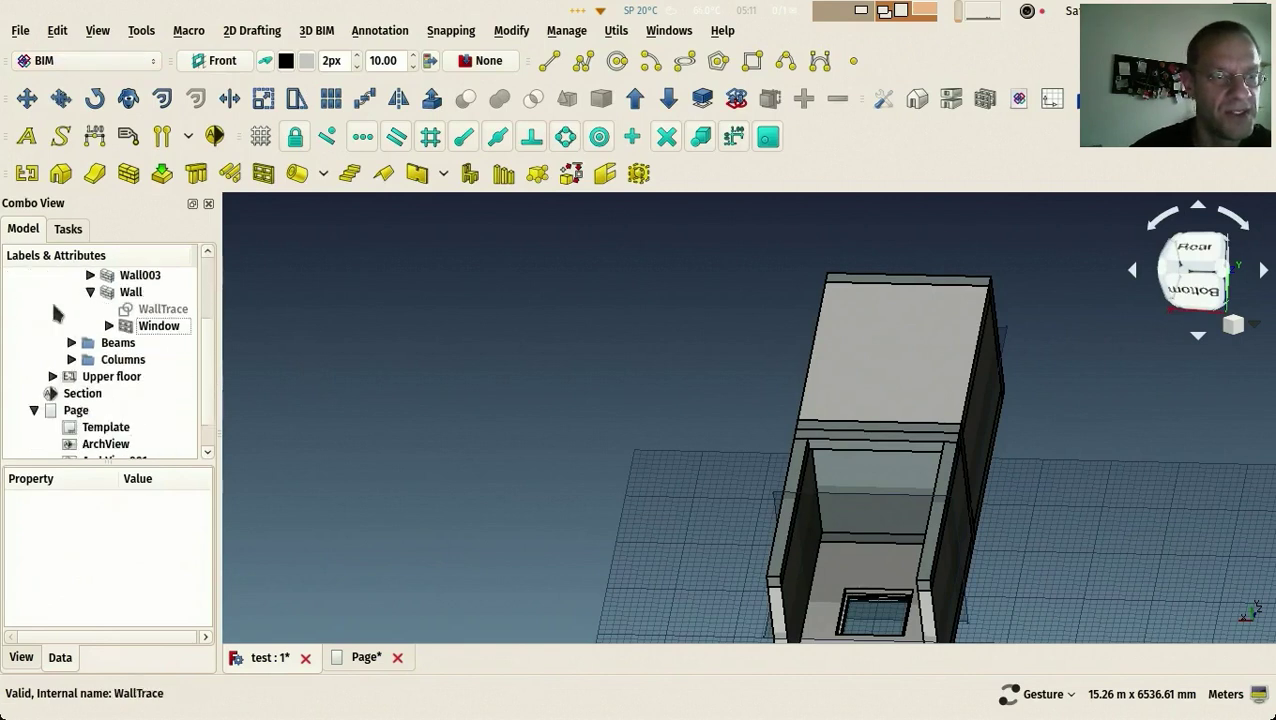
left_click(105, 378)
left_click_drag(407, 384, 593, 461)
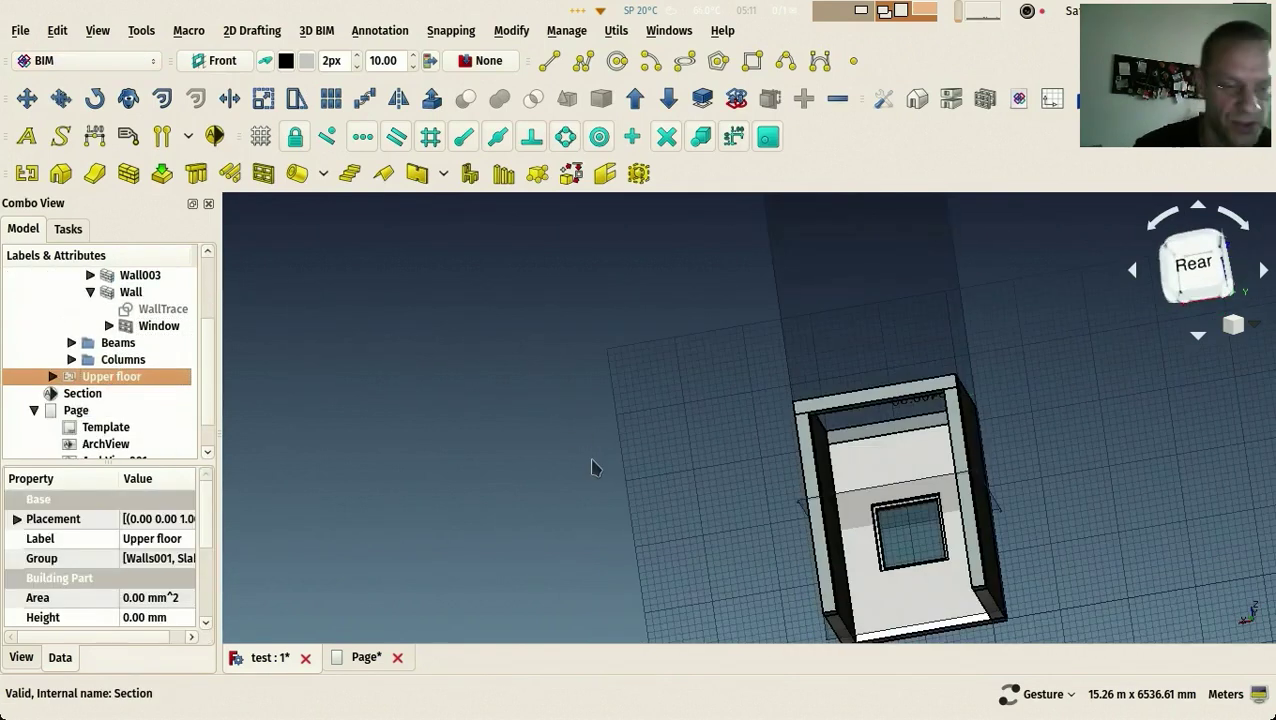
key("2")
scroll(594, 508, "up", 4)
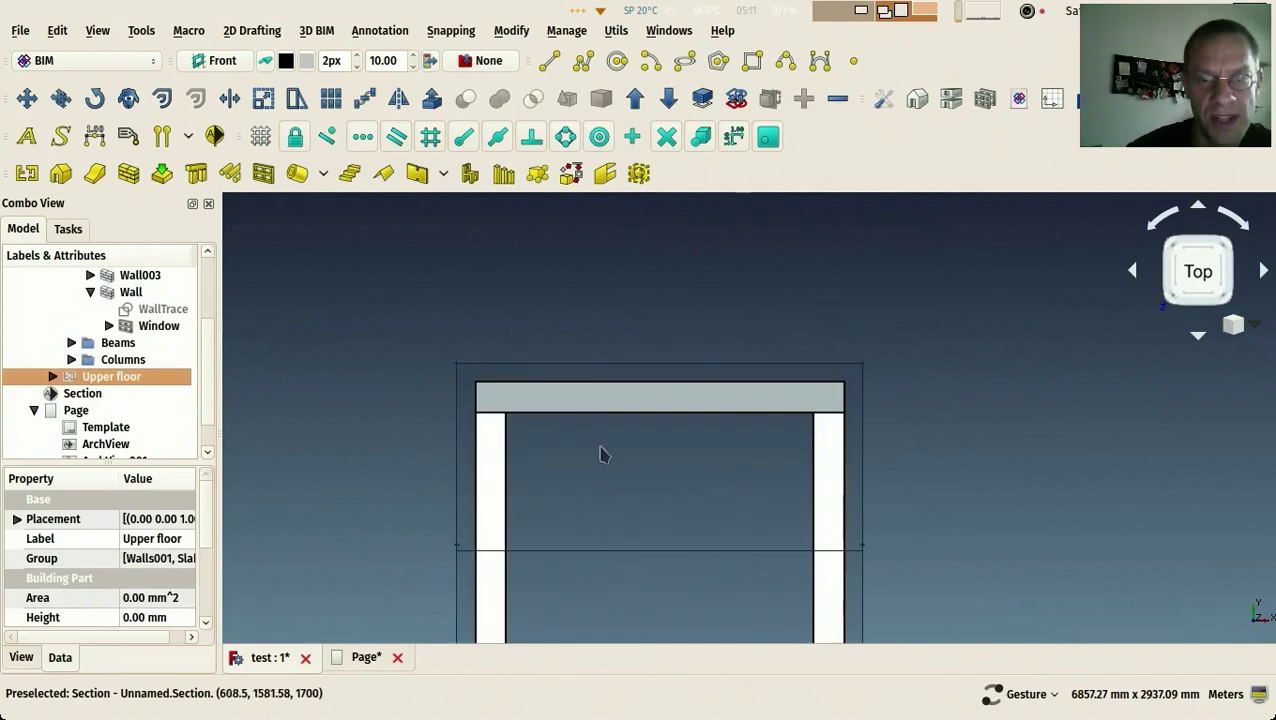
Hide the top beam Beam001 from the Beams group
left_click(565, 405)
key("space")
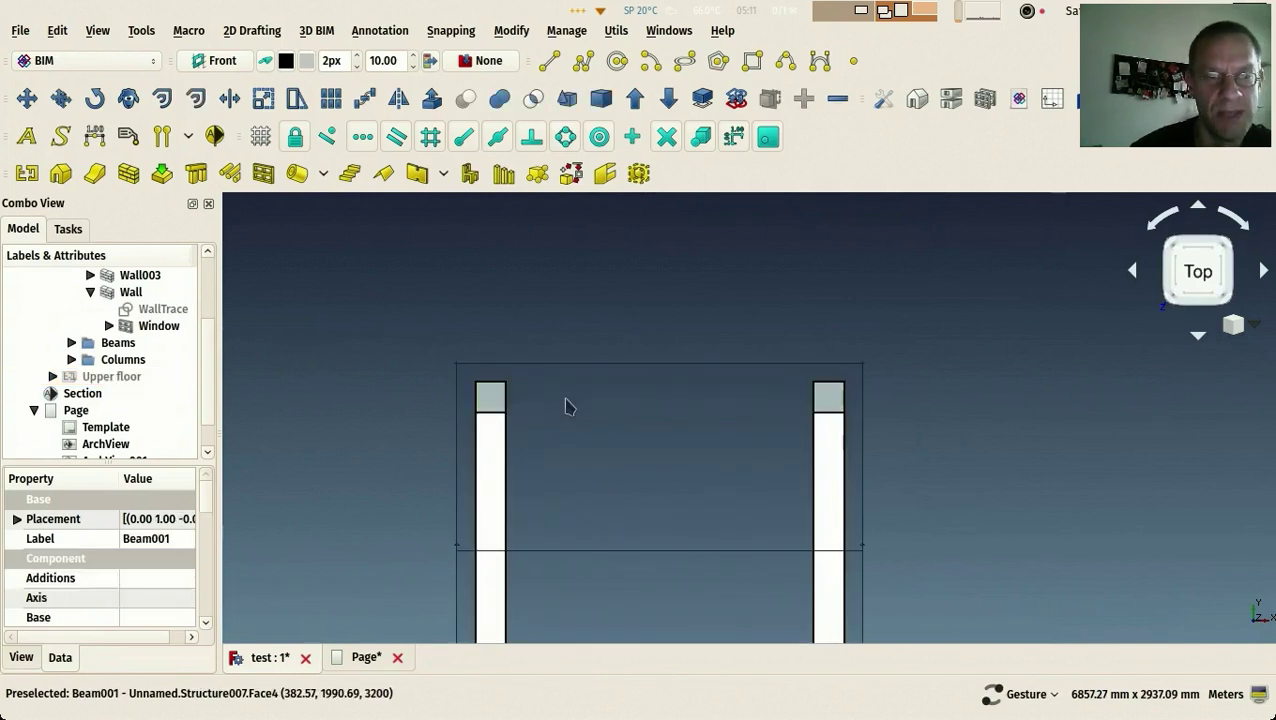
key("space")
right_click(566, 405)
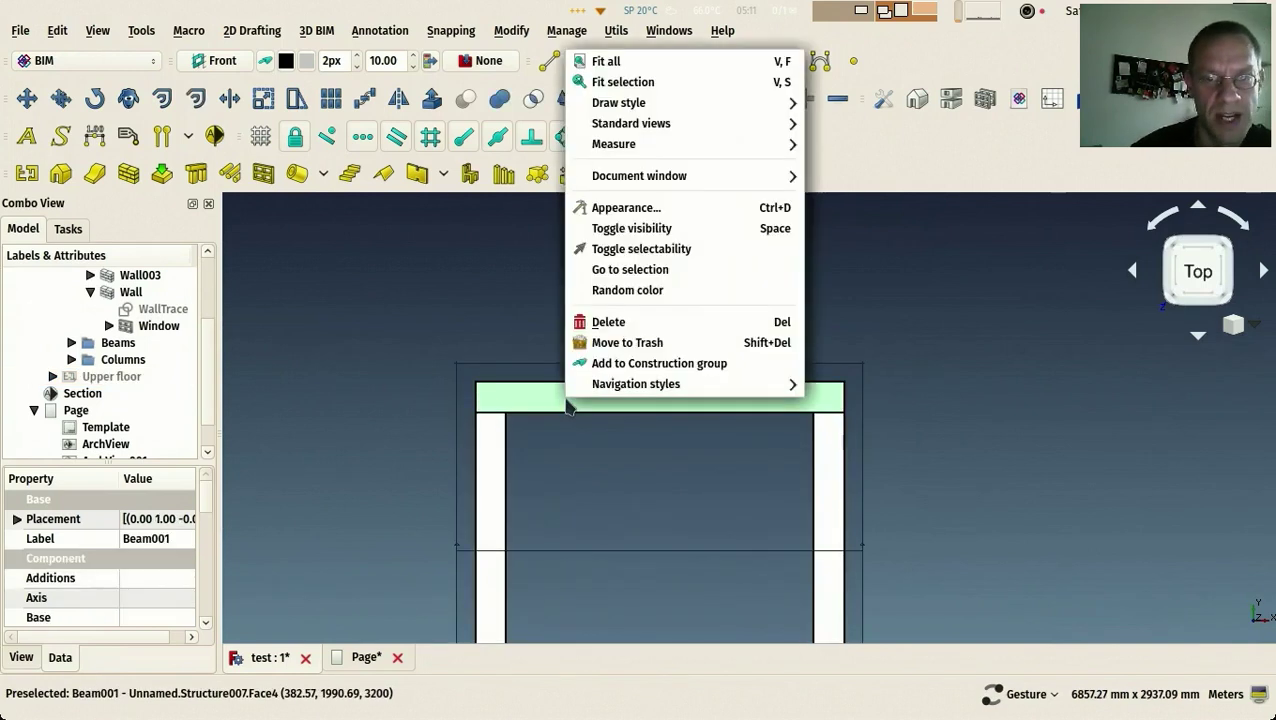
key("Escape")
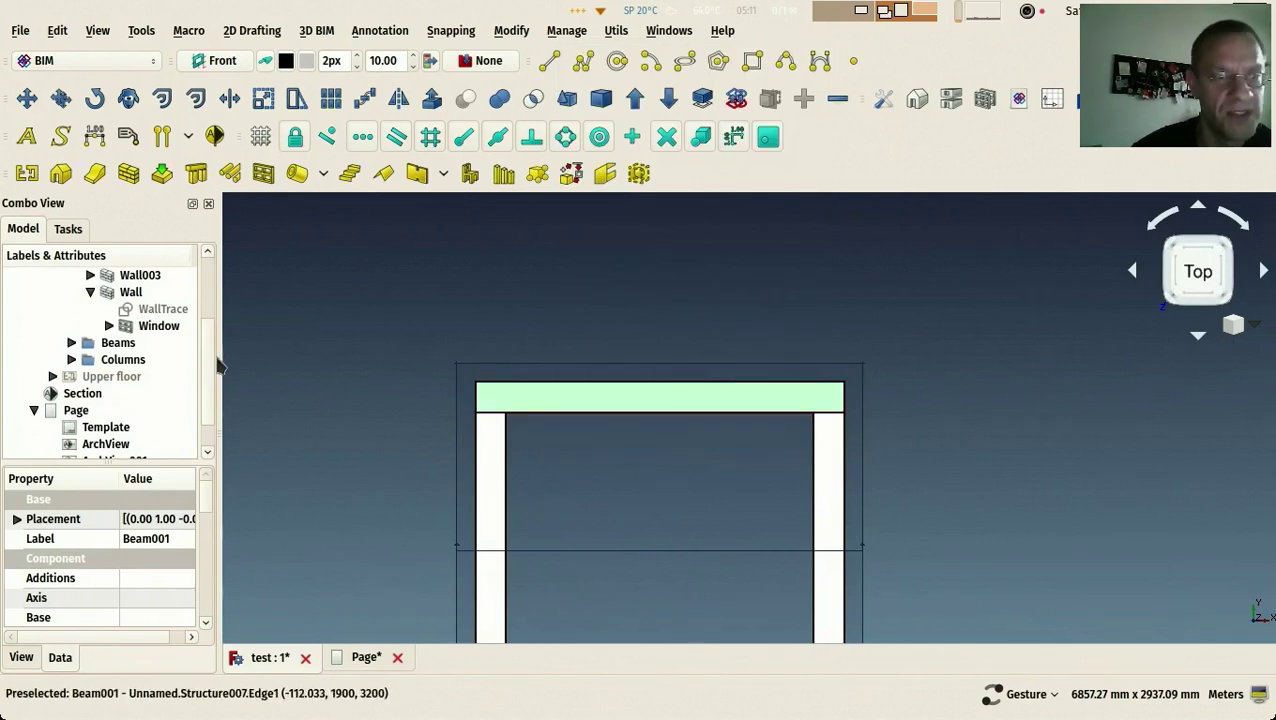
left_click(71, 344)
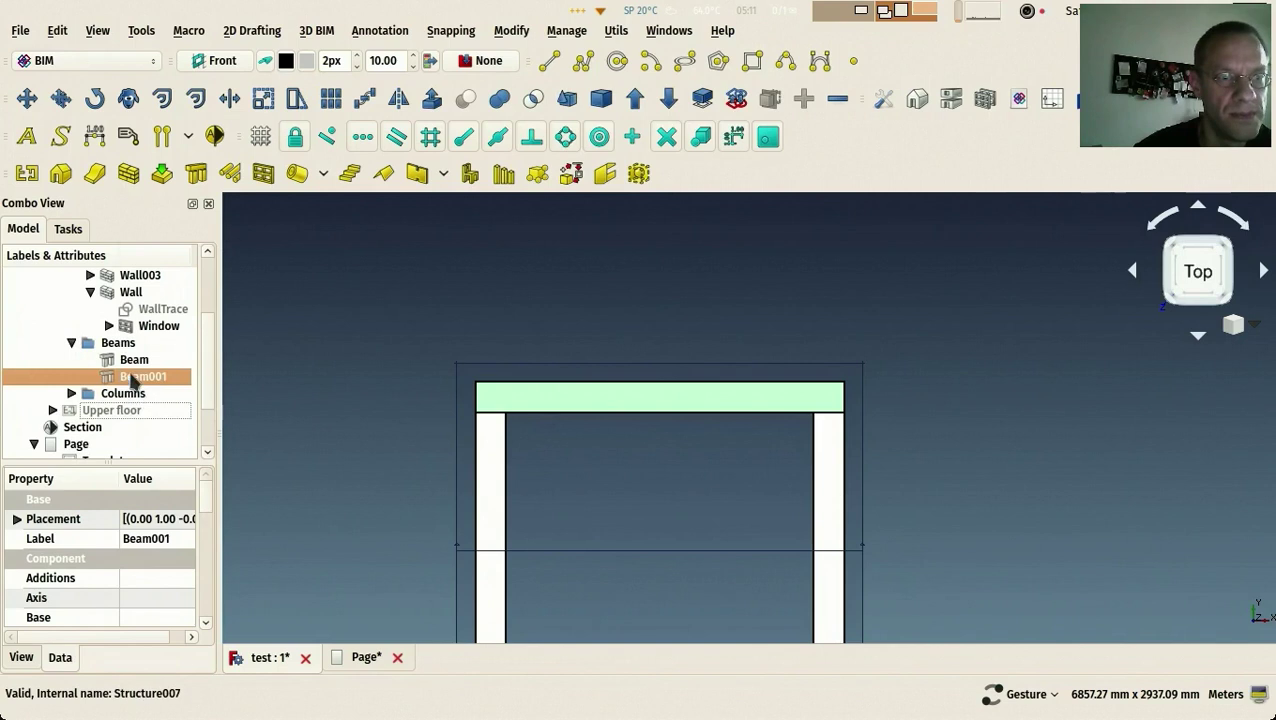
right_click(134, 377)
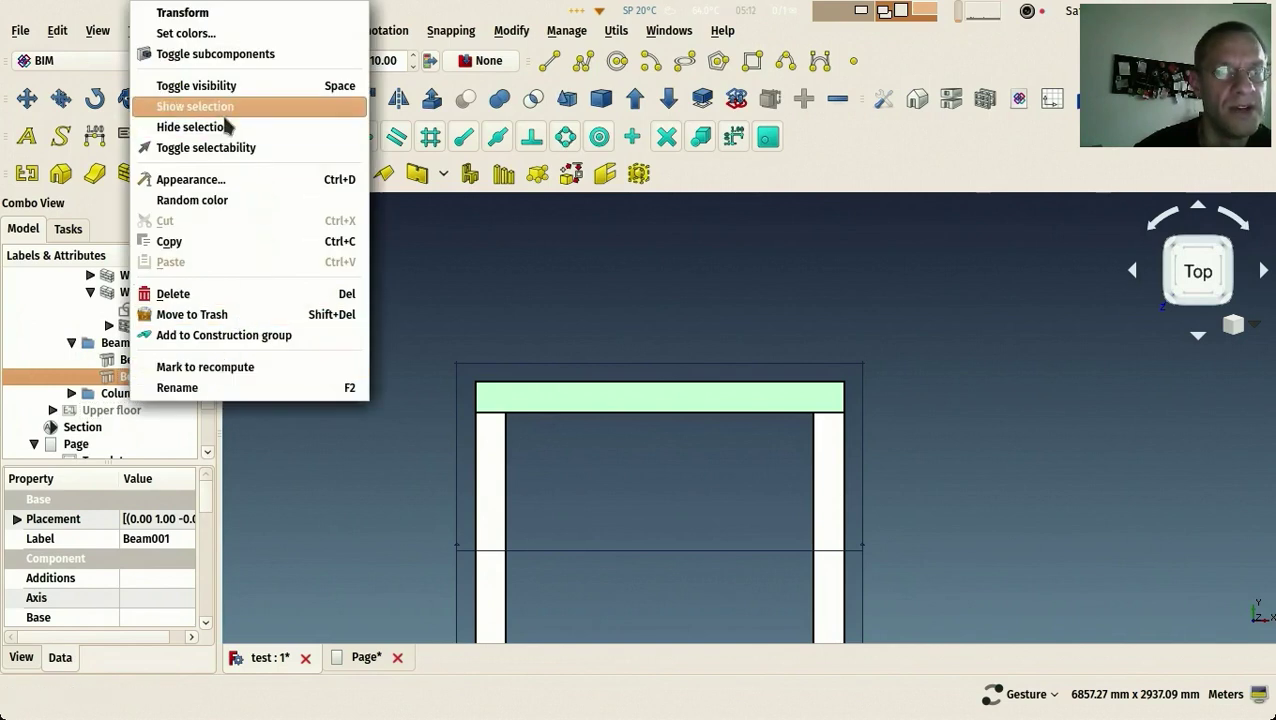
left_click(168, 129)
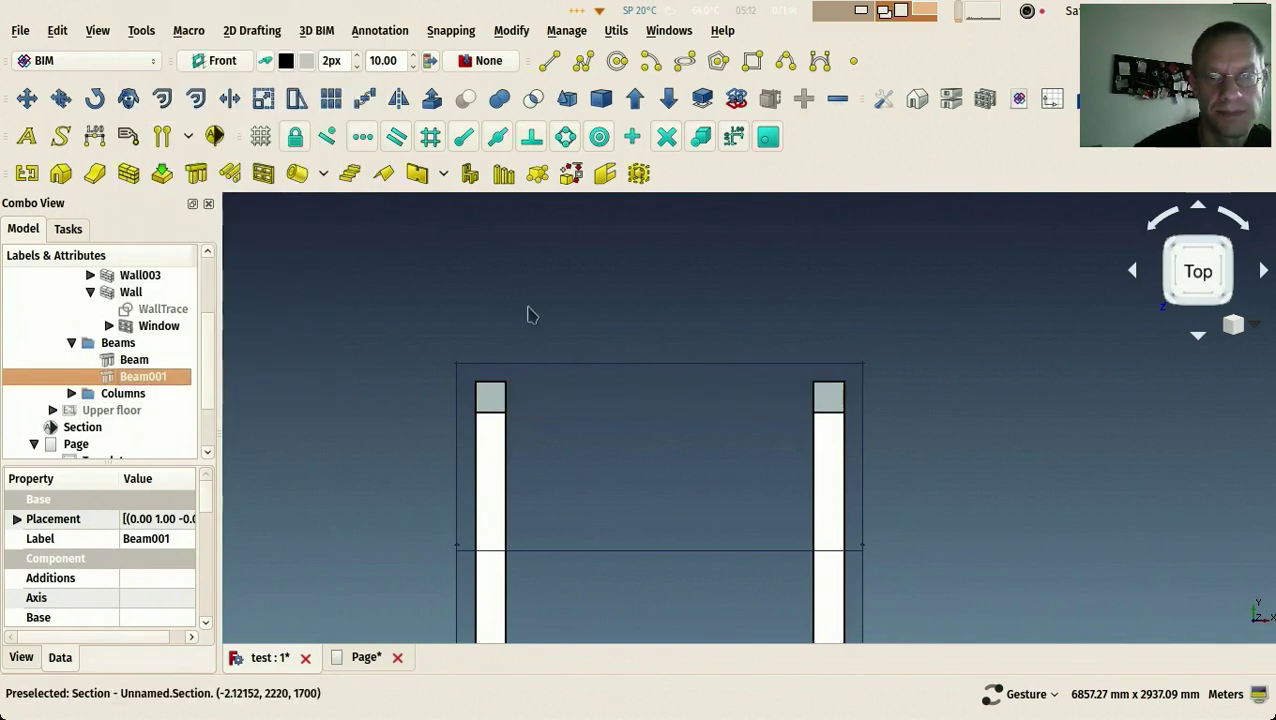
Set the working plane to Top (XY)
left_click(70, 61)
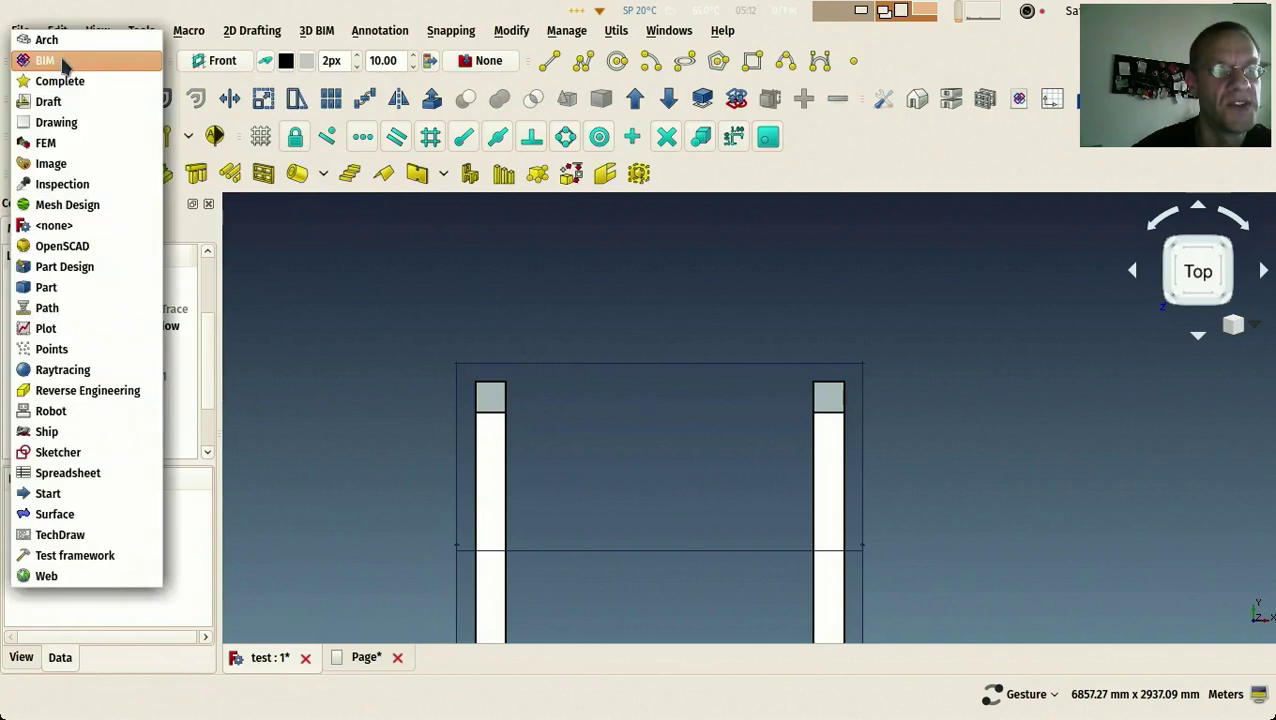
left_click(62, 61)
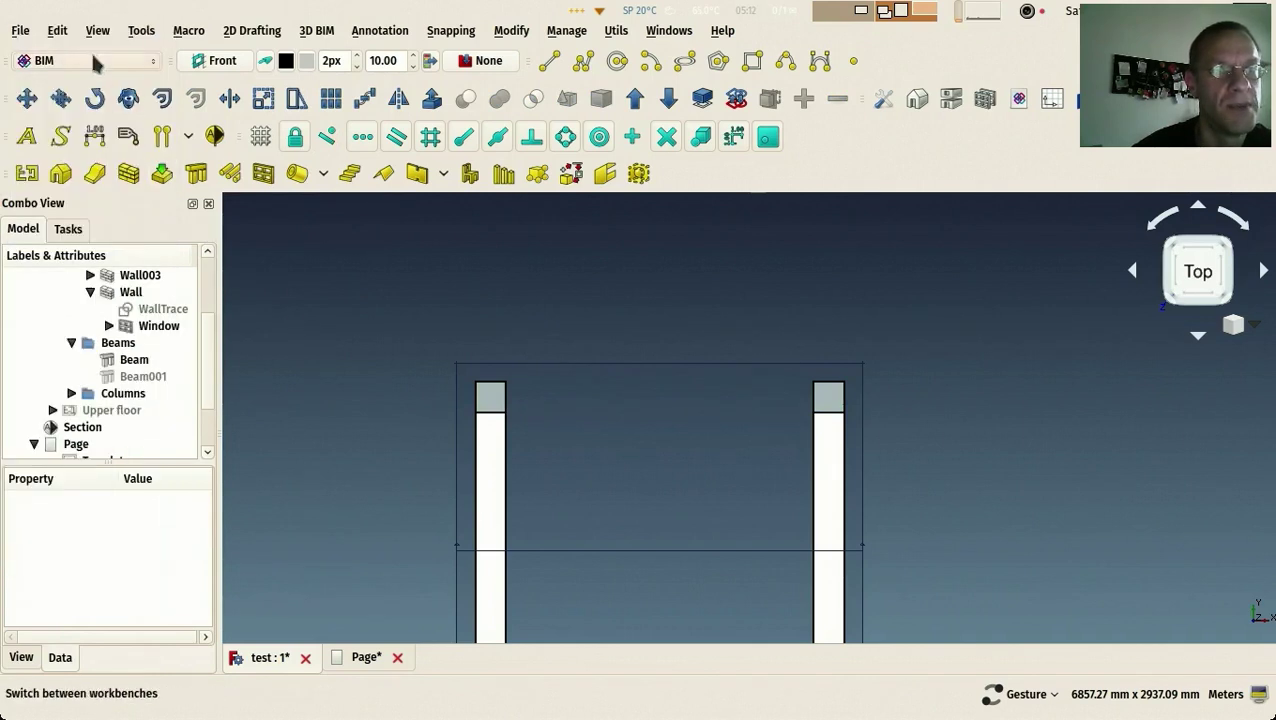
left_click(224, 61)
left_click(77, 396)
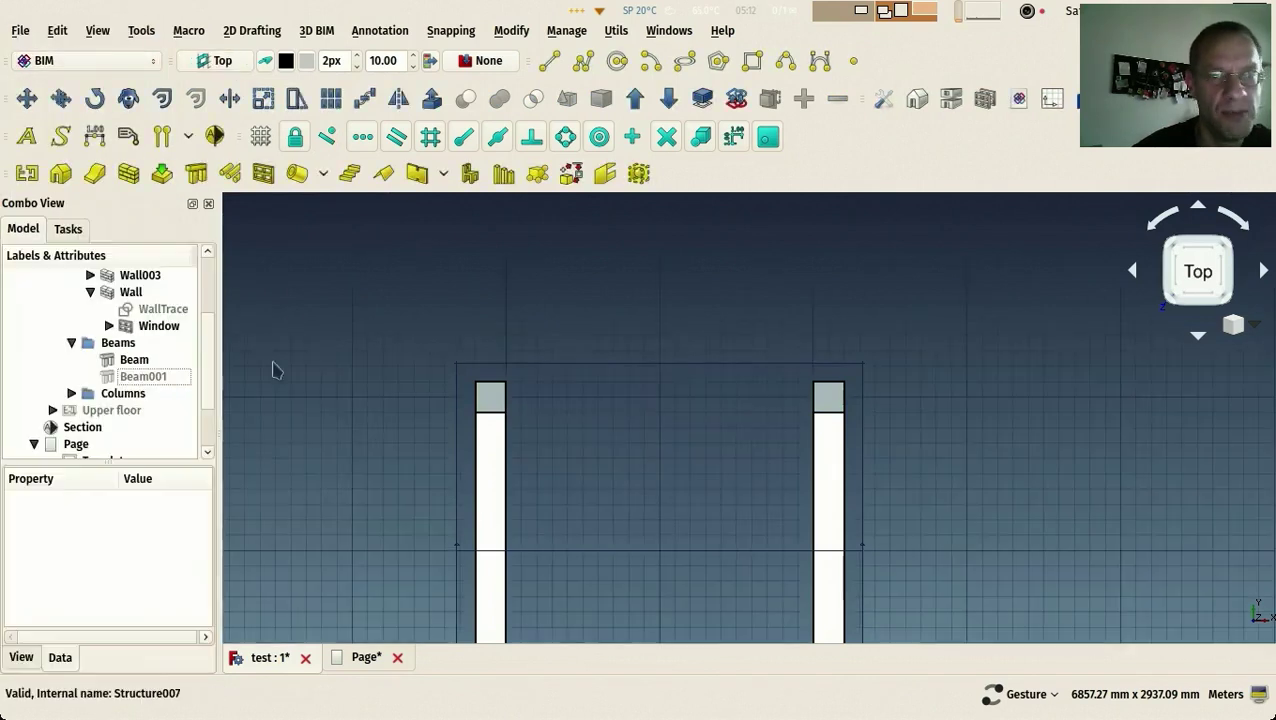
scroll(464, 270, "up", 5)
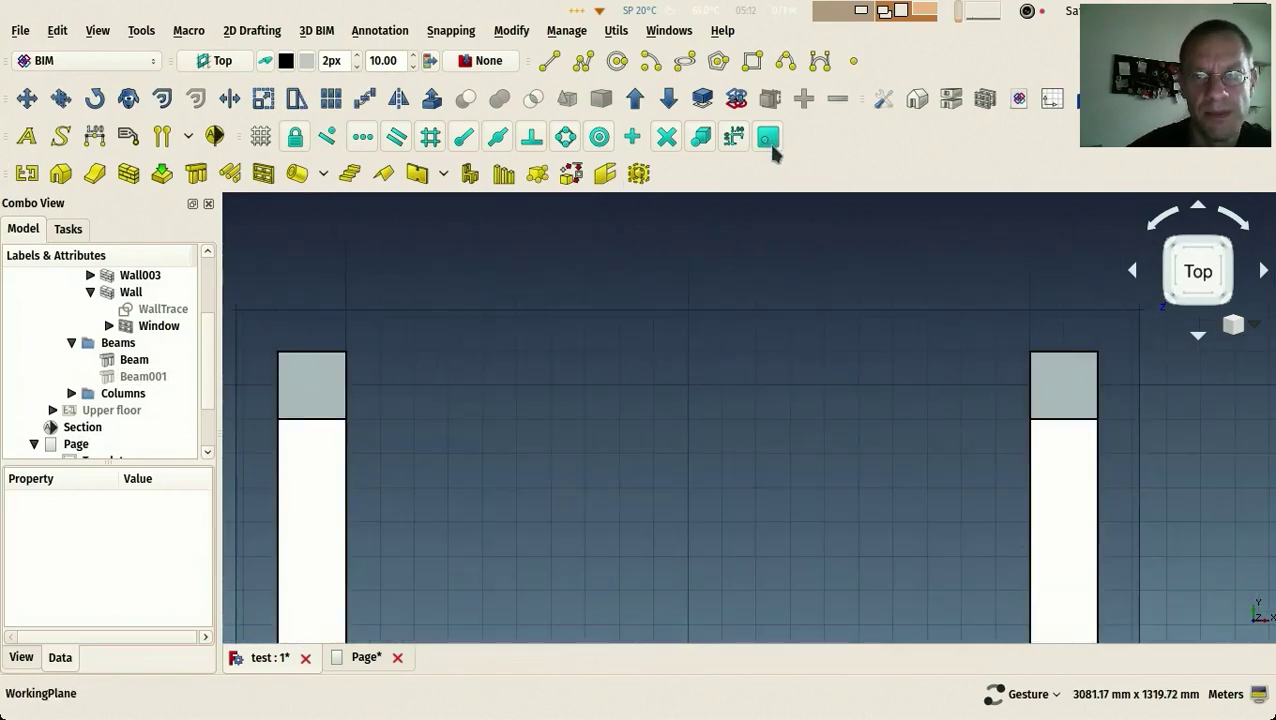
Draw a new wall from the left column's corner to the right column
left_click(132, 174)
left_click(374, 351)
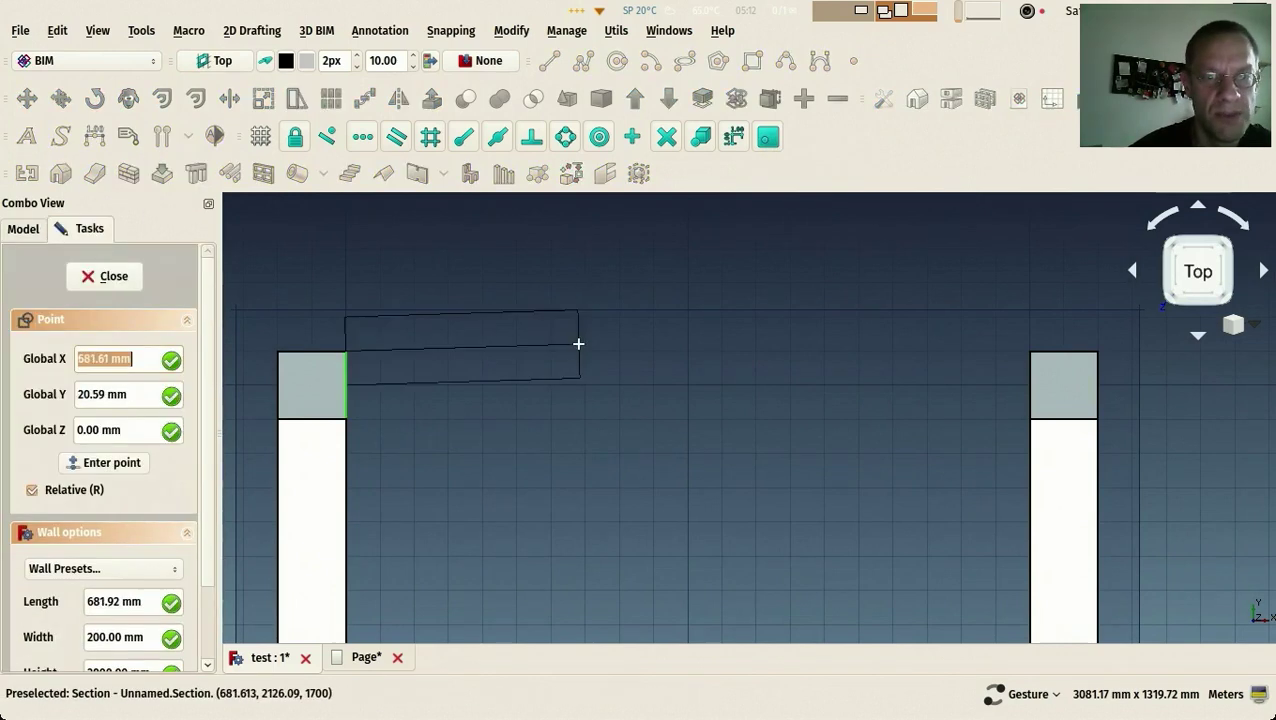
scroll(212, 557, "down", 2)
scroll(148, 612, "up", 2)
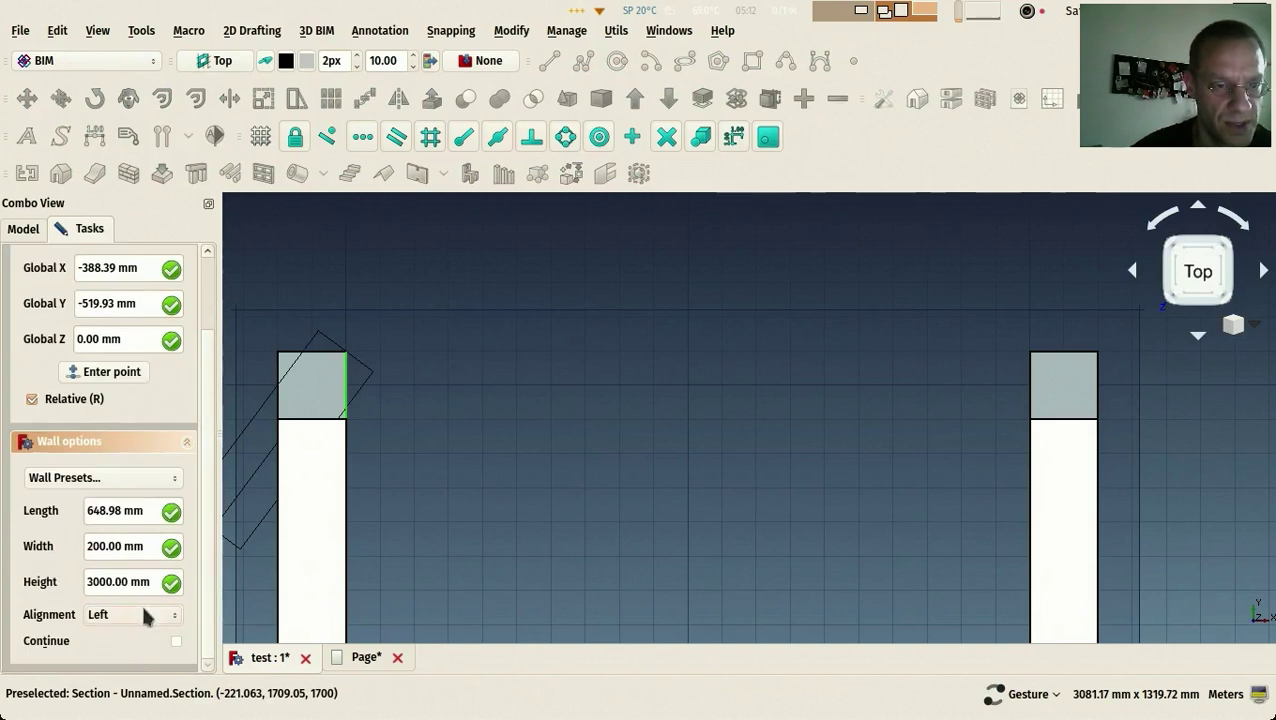
left_click(1025, 354)
left_click_drag(1025, 354, 621, 436)
Move Wall008 into the ground floor's Walls group in the tree
left_click(601, 461)
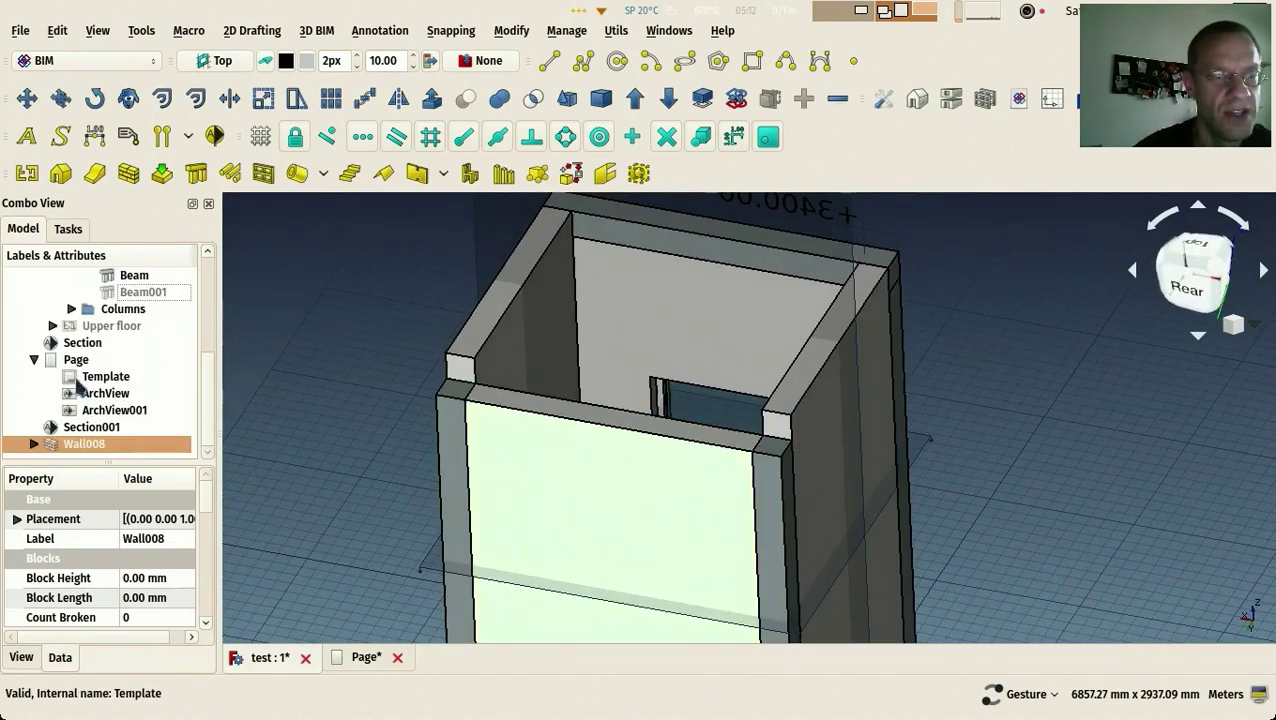
left_click_drag(130, 460, 130, 562)
scroll(92, 365, "up", 1)
left_click(90, 359)
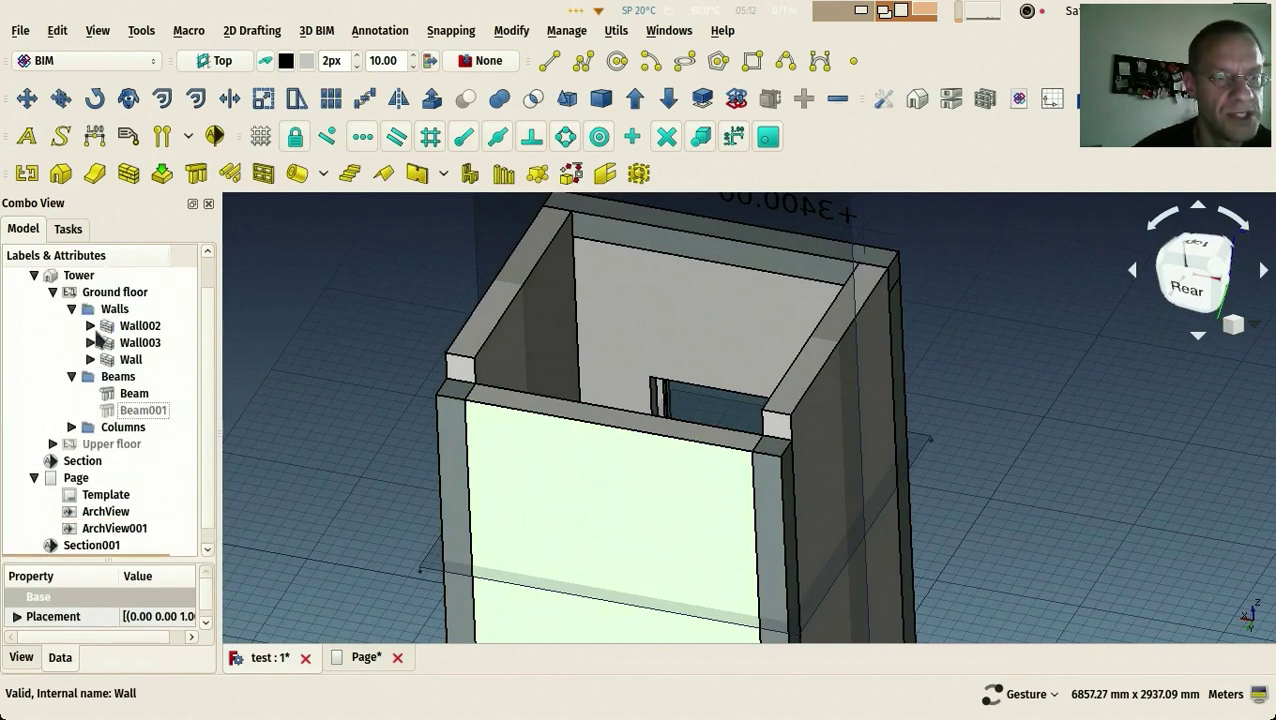
scroll(63, 510, "down", 1)
left_click_drag(60, 553, 114, 290)
Make Beam001 and the Upper floor visible again, then return to the drawing page
left_click_drag(700, 462, 627, 470)
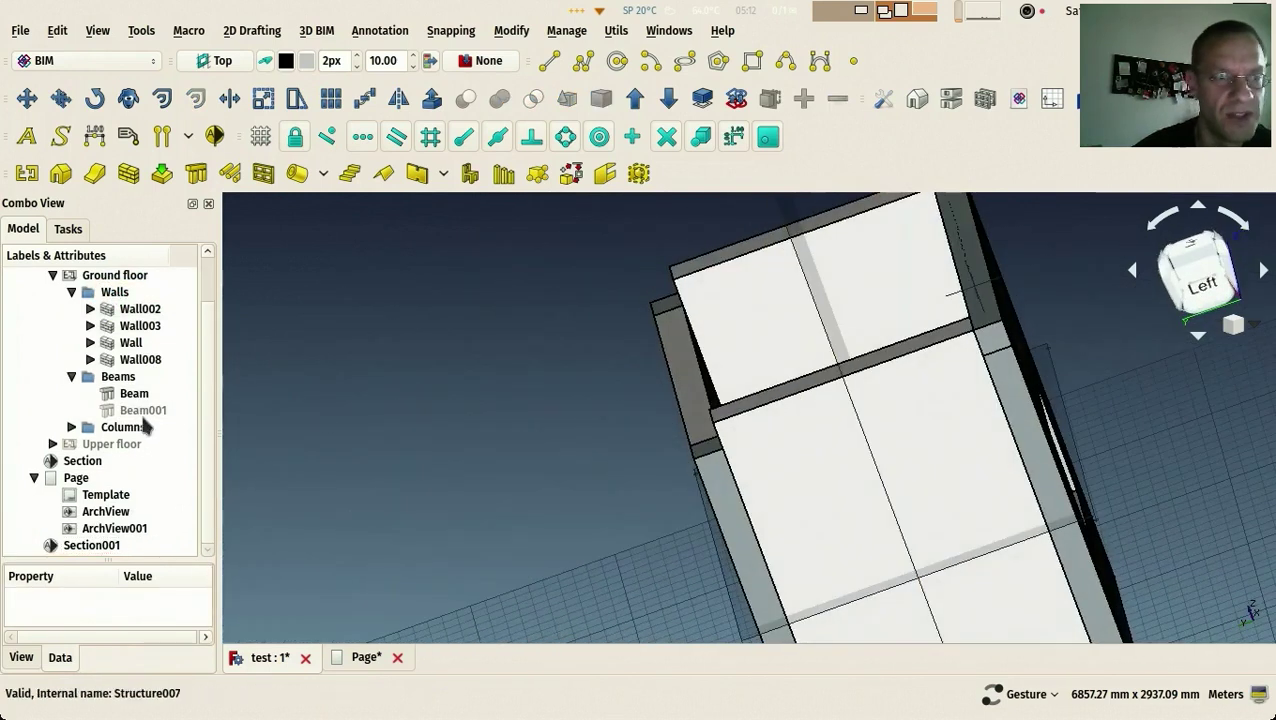
left_click(143, 410)
key("space")
left_click(100, 444)
key("space")
mouse_move(281, 449)
left_mouse_down()
mouse_move(720, 541)
mouse_move(675, 535)
left_mouse_up()
scroll(675, 535, "down", 3)
key("ctrl+Tab")
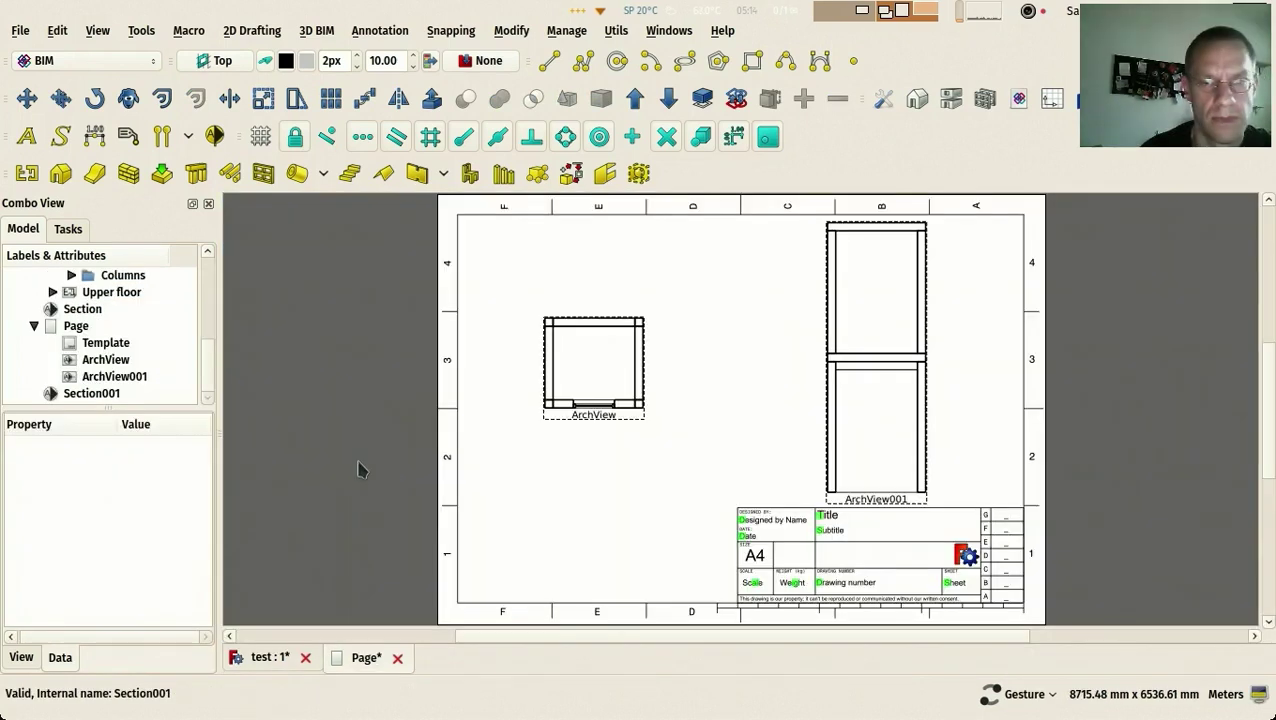
Shift the tall section view left on the page, then select Section001 in top view
left_click_drag(875, 370, 783, 370)
left_click(288, 658)
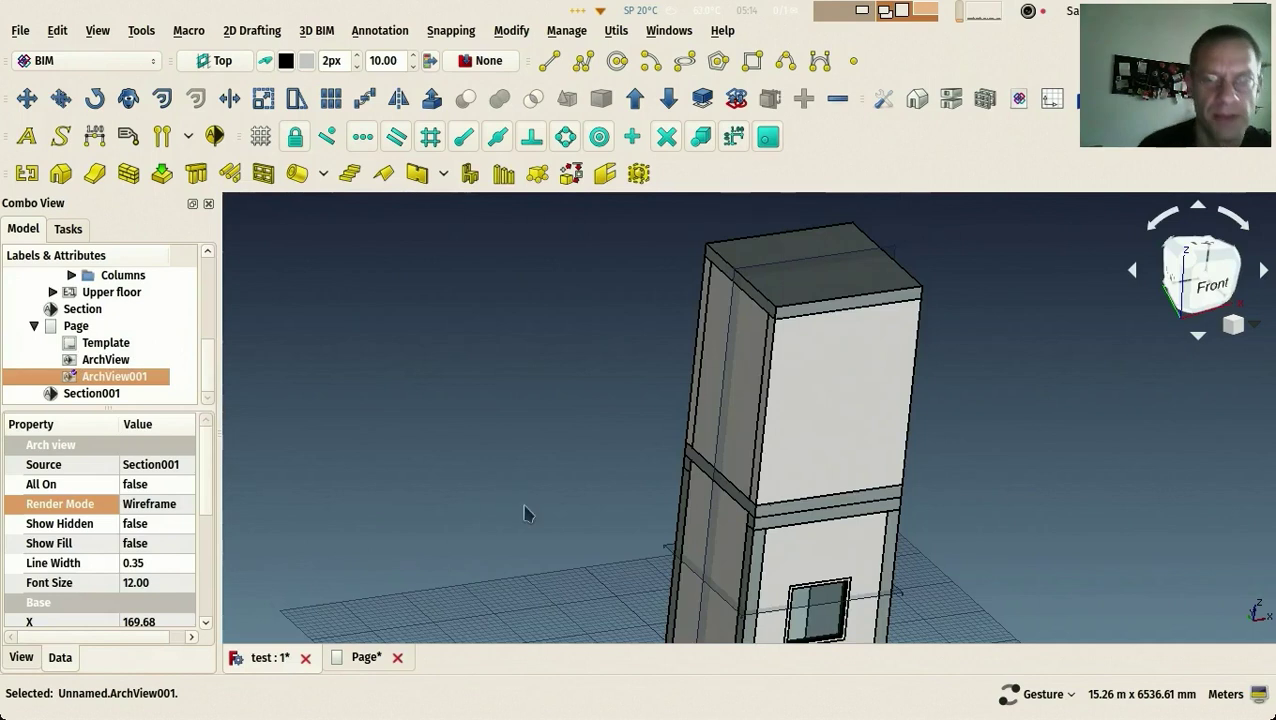
scroll(640, 515, "down", 2)
scroll(647, 517, "up", 3)
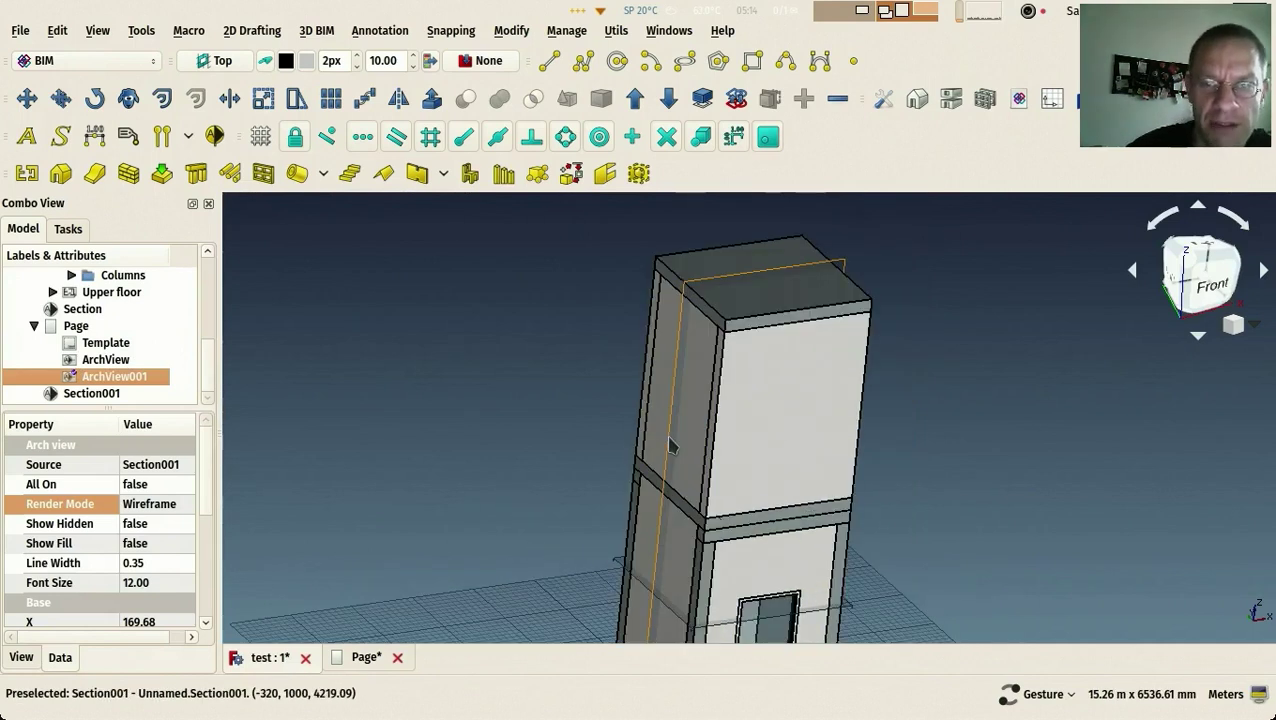
left_click(660, 450)
scroll(517, 410, "up", 1)
key("2")
scroll(598, 498, "up", 2)
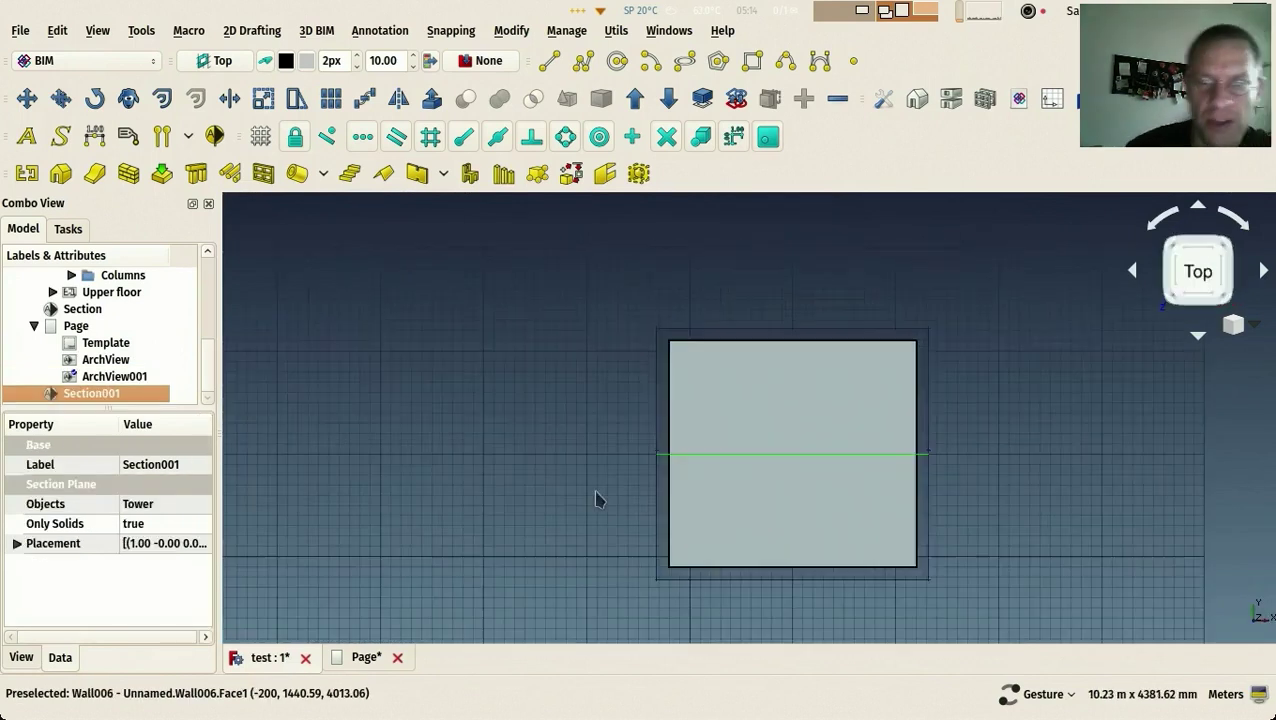
right_click_drag(598, 498, 456, 413)
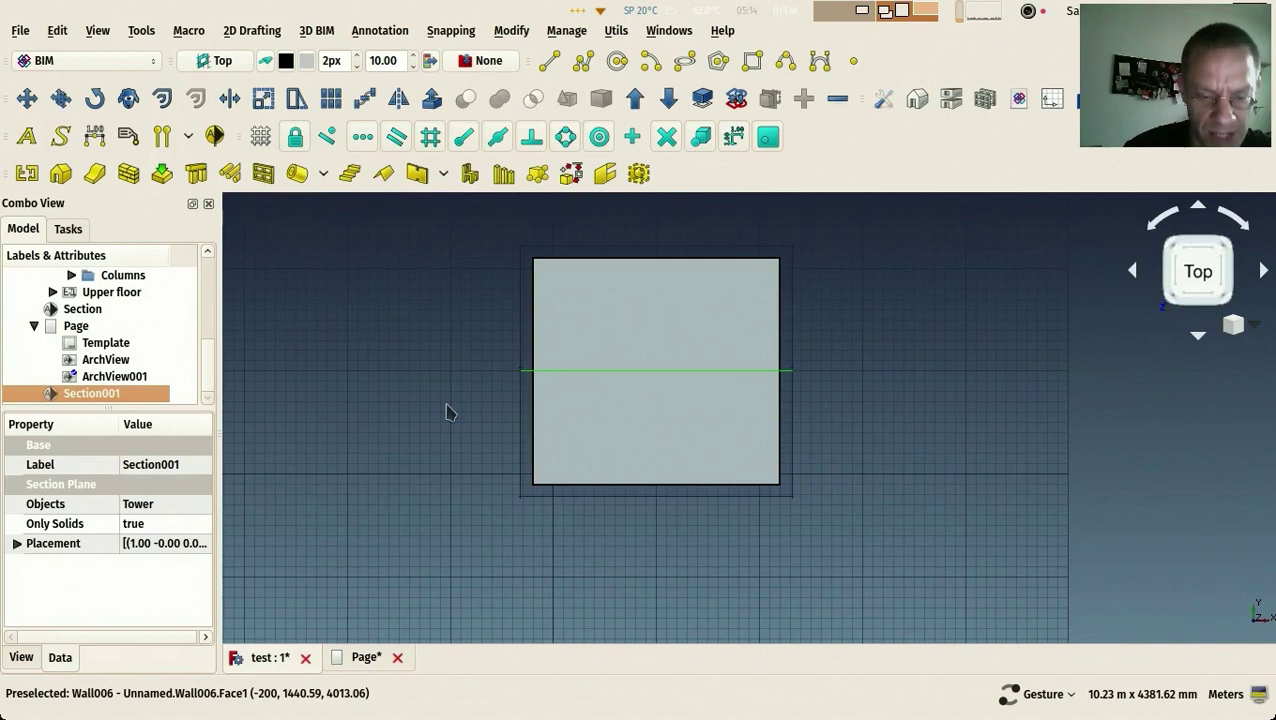
Copy and paste Section001 with its dependencies to create Section002
key("ctrl+c")
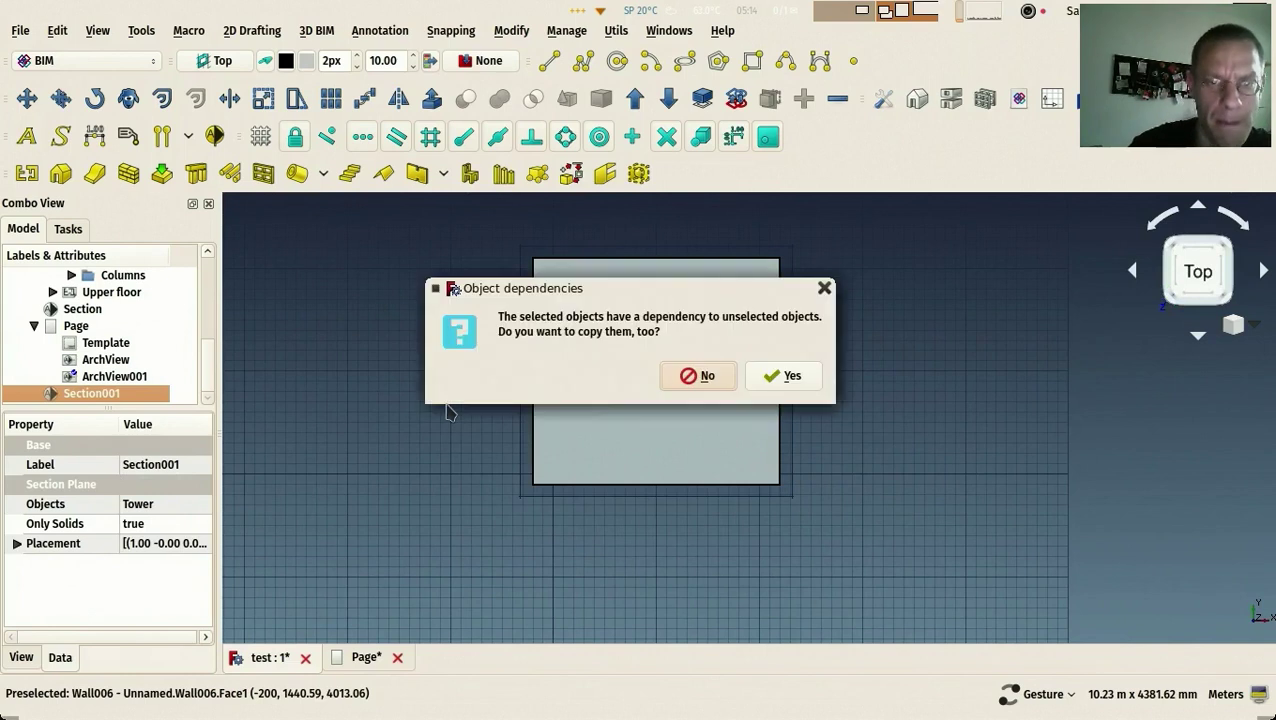
left_click(766, 377)
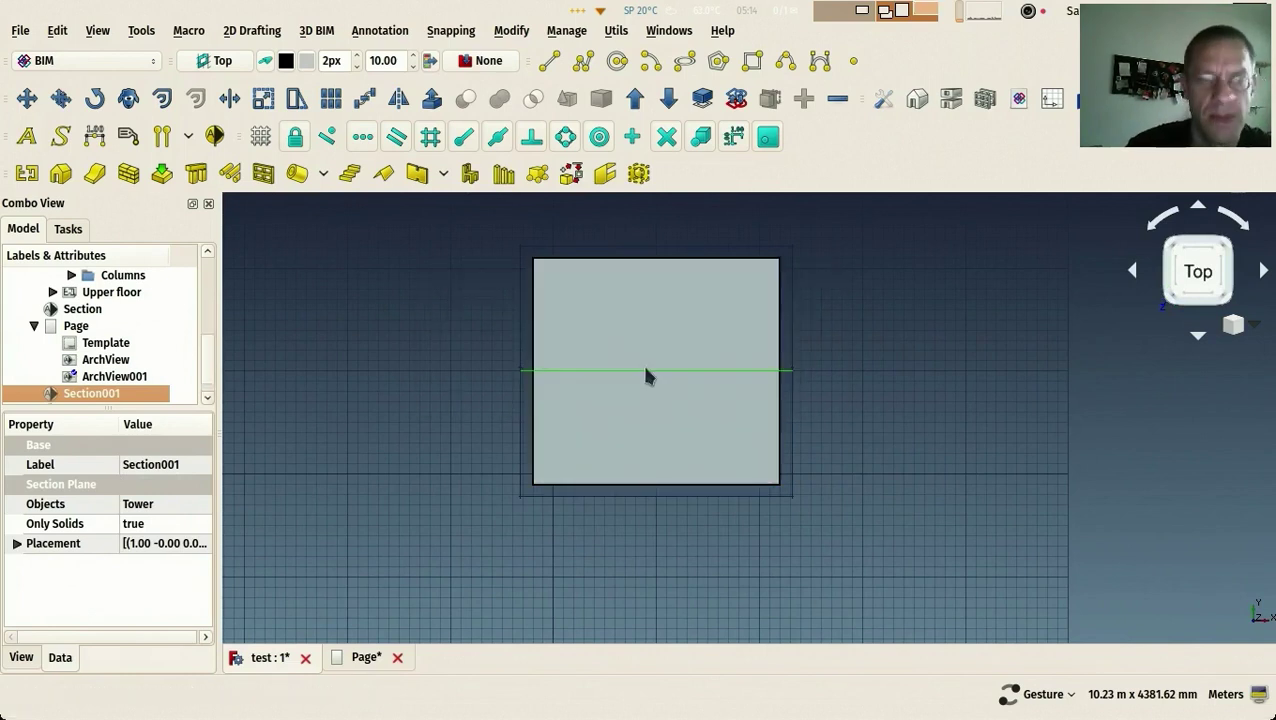
key("ctrl+v")
left_click(90, 393)
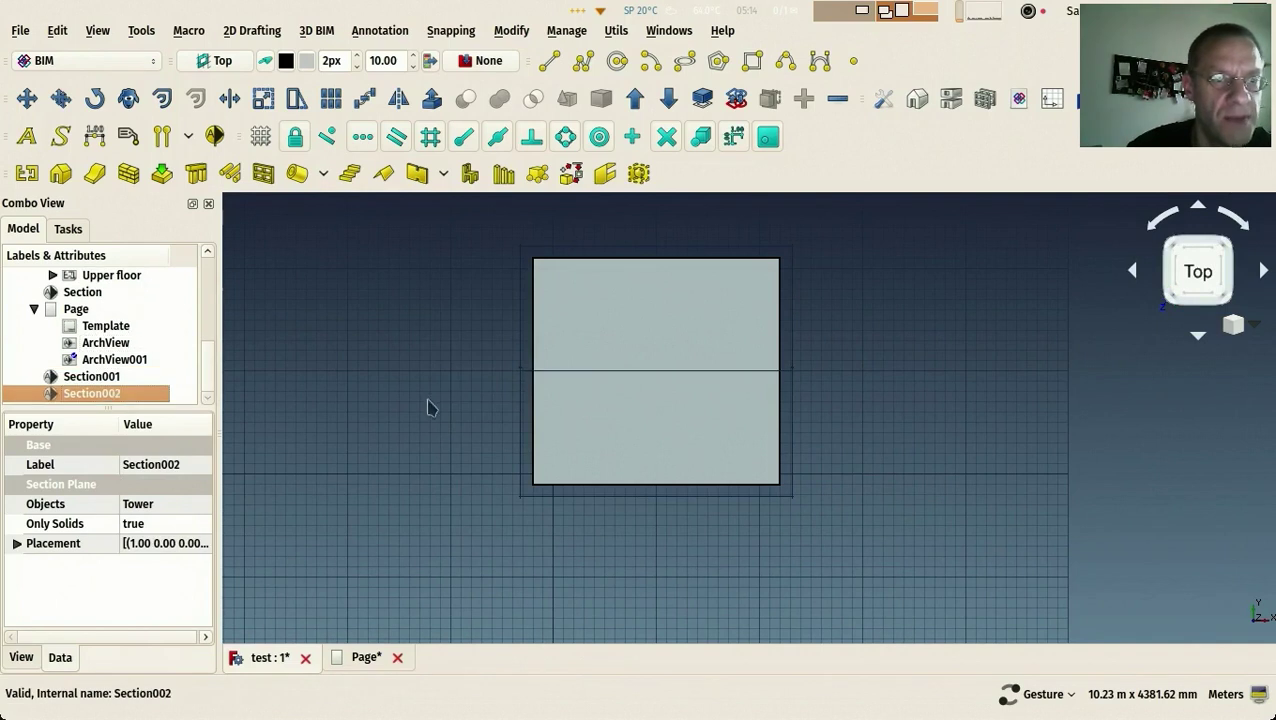
Move Section002 1500 mm toward the tower's front (-1500 mm in Y)
key("m")
key("v")
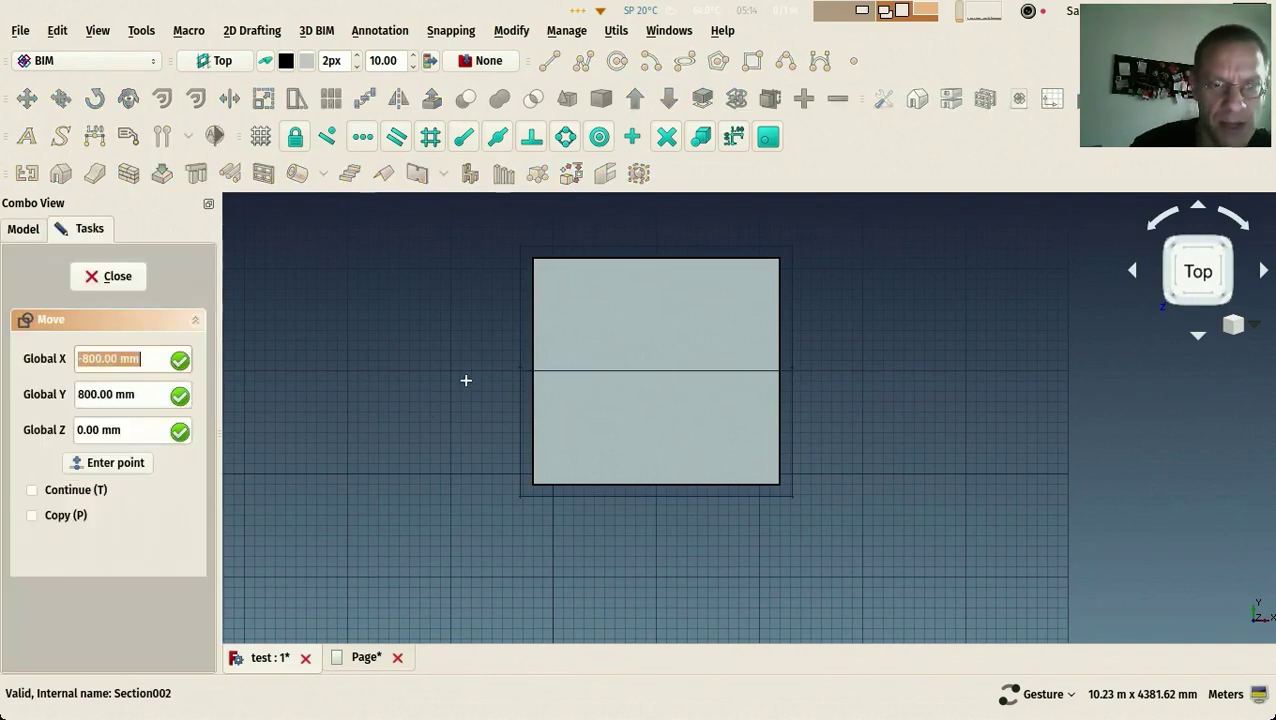
left_click(471, 378)
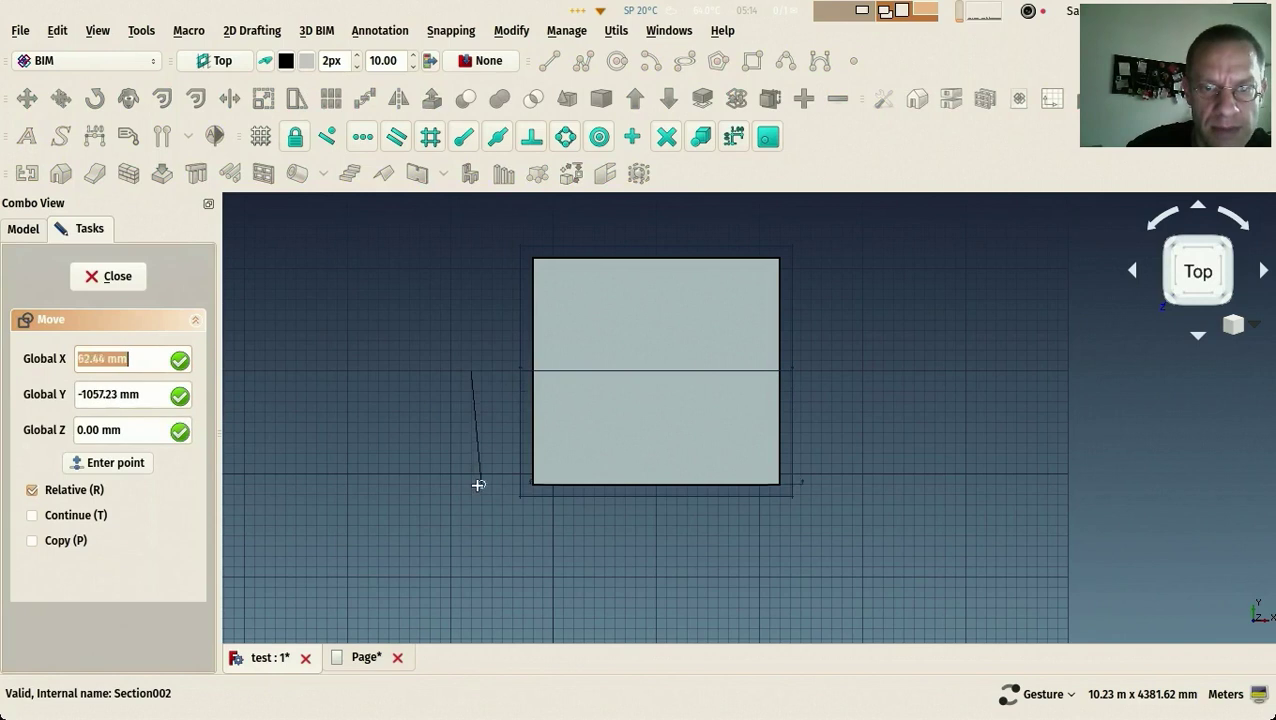
left_click(471, 522)
left_click_drag(471, 522, 305, 482)
left_click(372, 658)
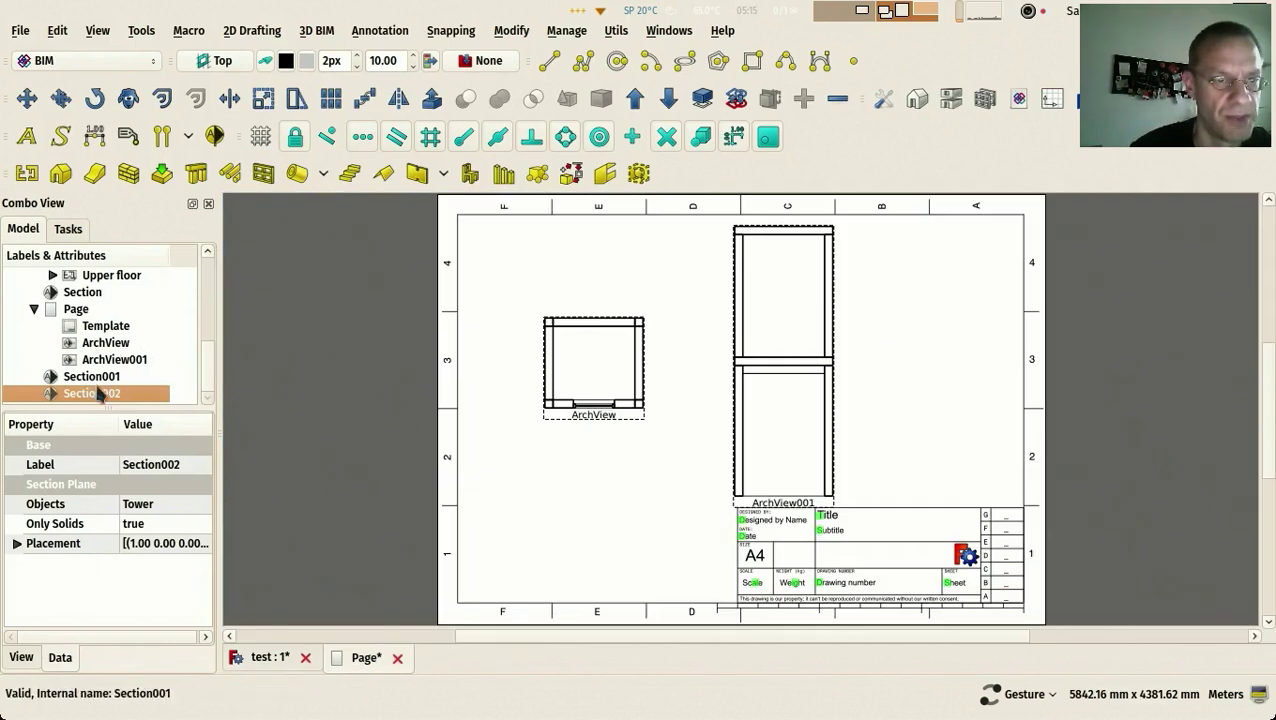
Switch to TechDraw and insert an Arch section view of Section002
left_click(142, 62)
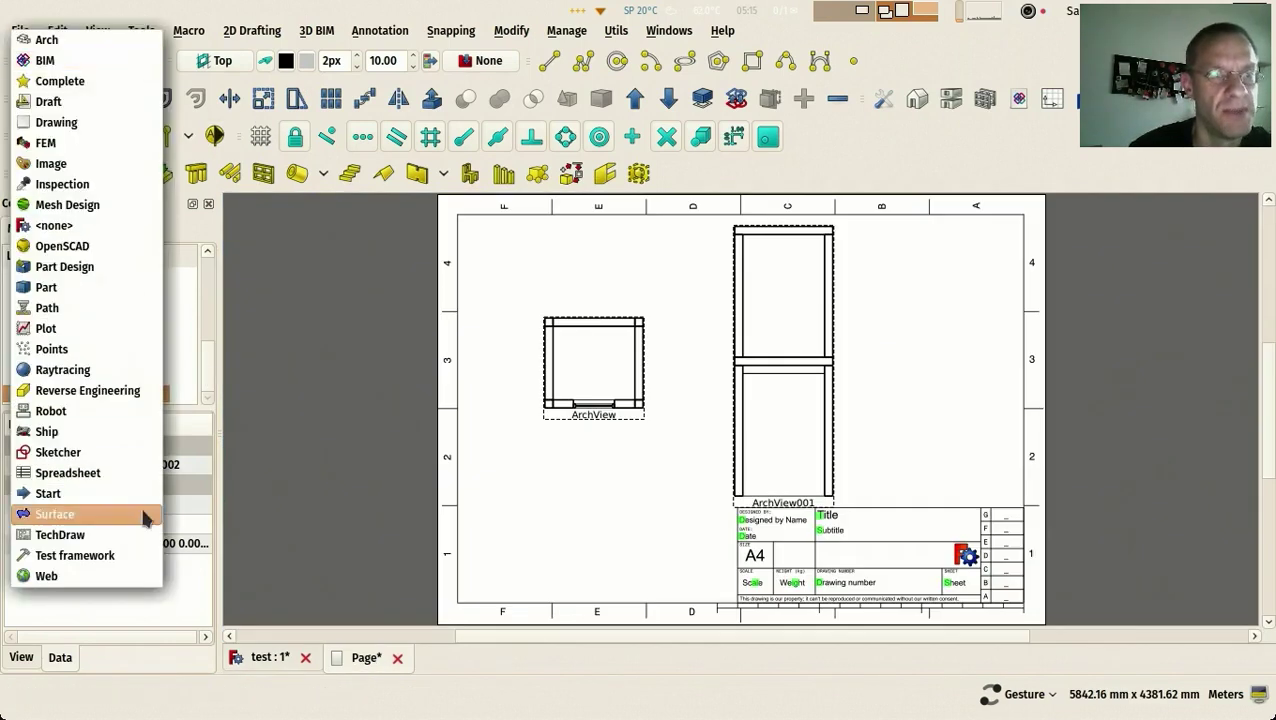
left_click(108, 538)
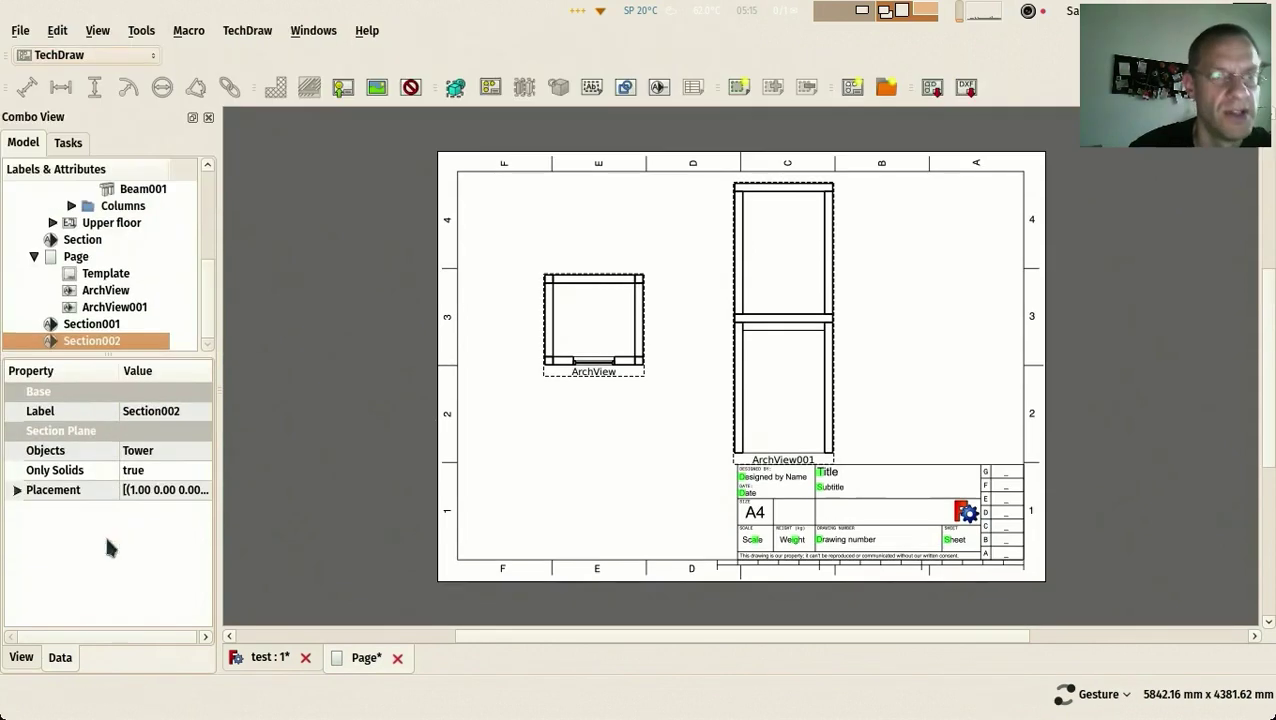
left_click(659, 87)
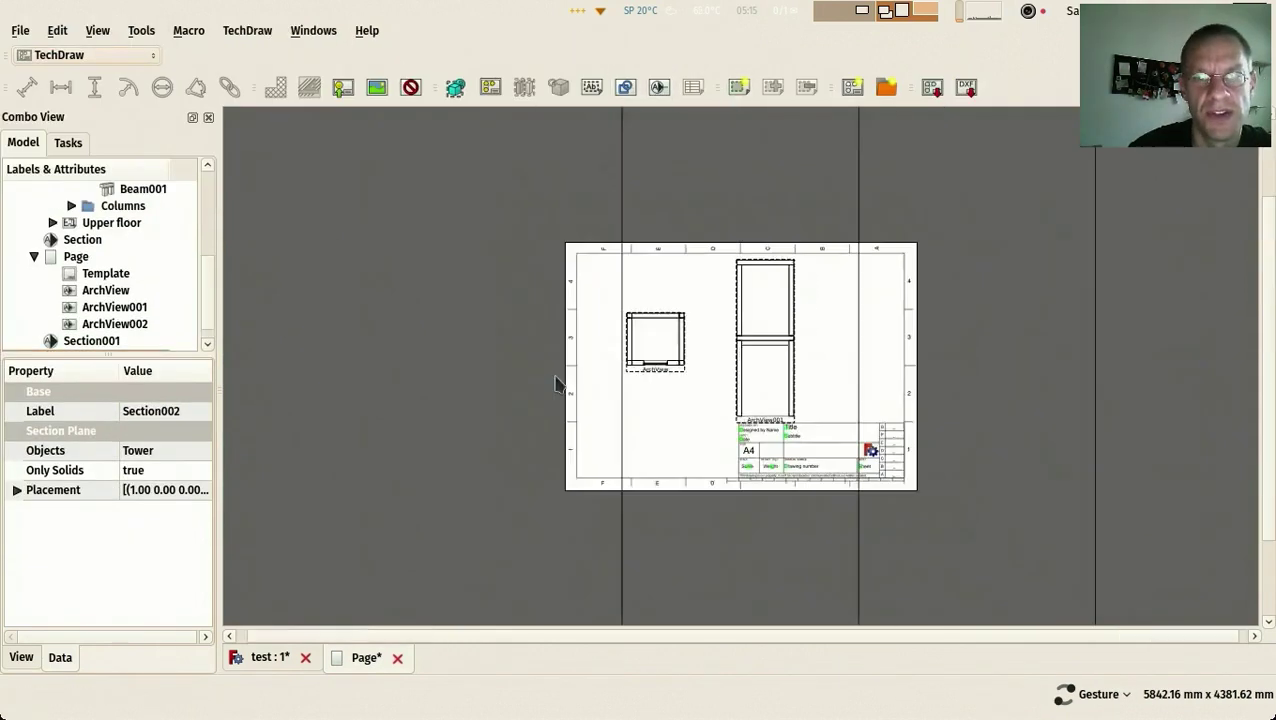
scroll(558, 386, "down", 5)
scroll(561, 387, "up", 4)
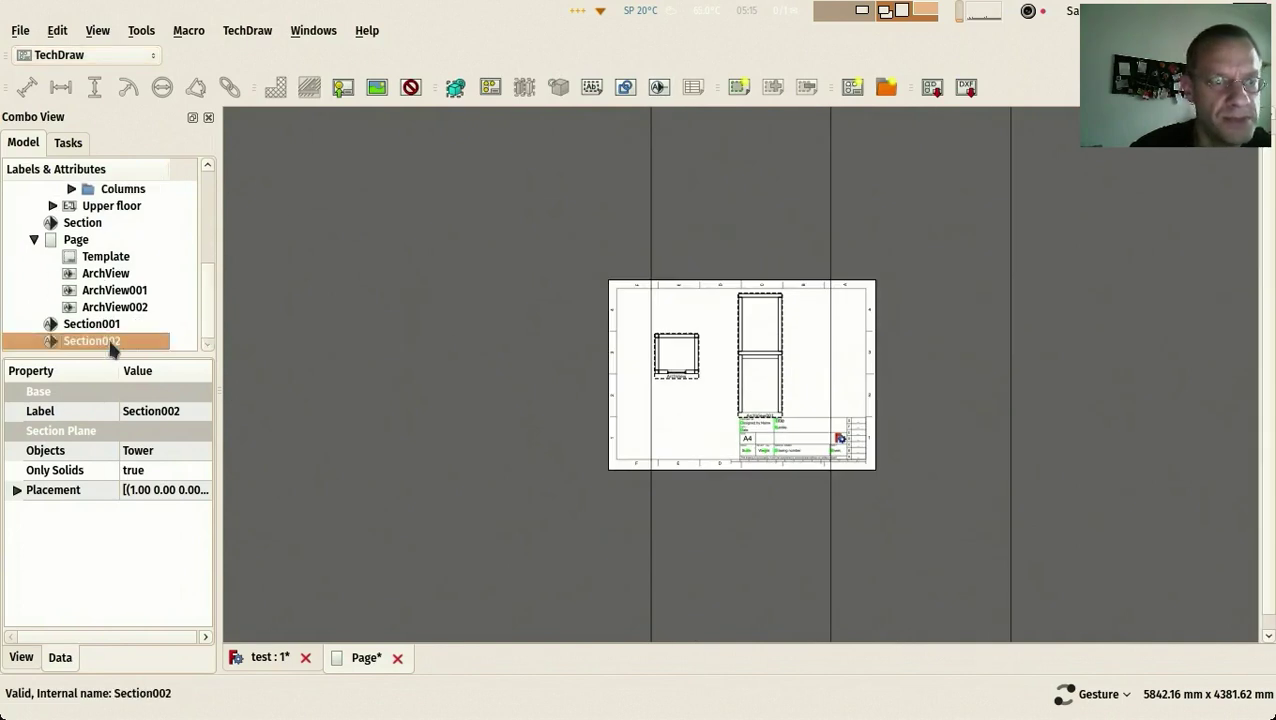
Set ArchView002's scale to 0.02
left_click(22, 657)
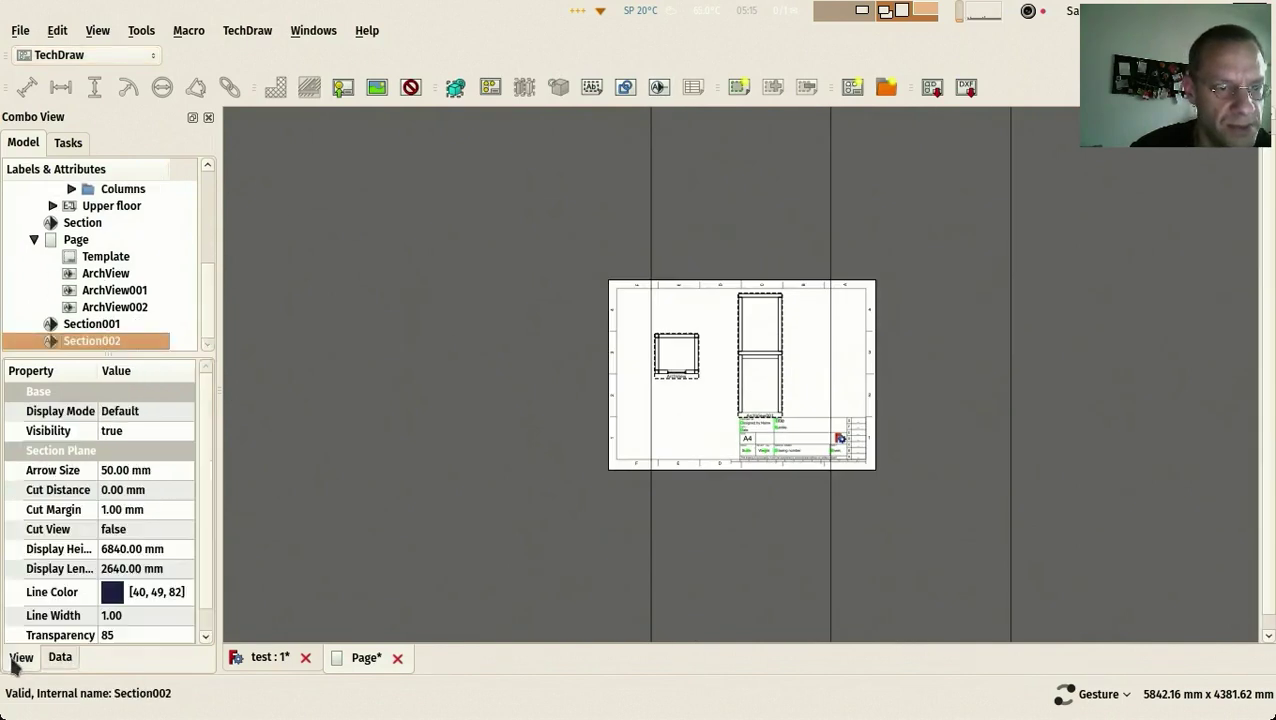
left_click(95, 310)
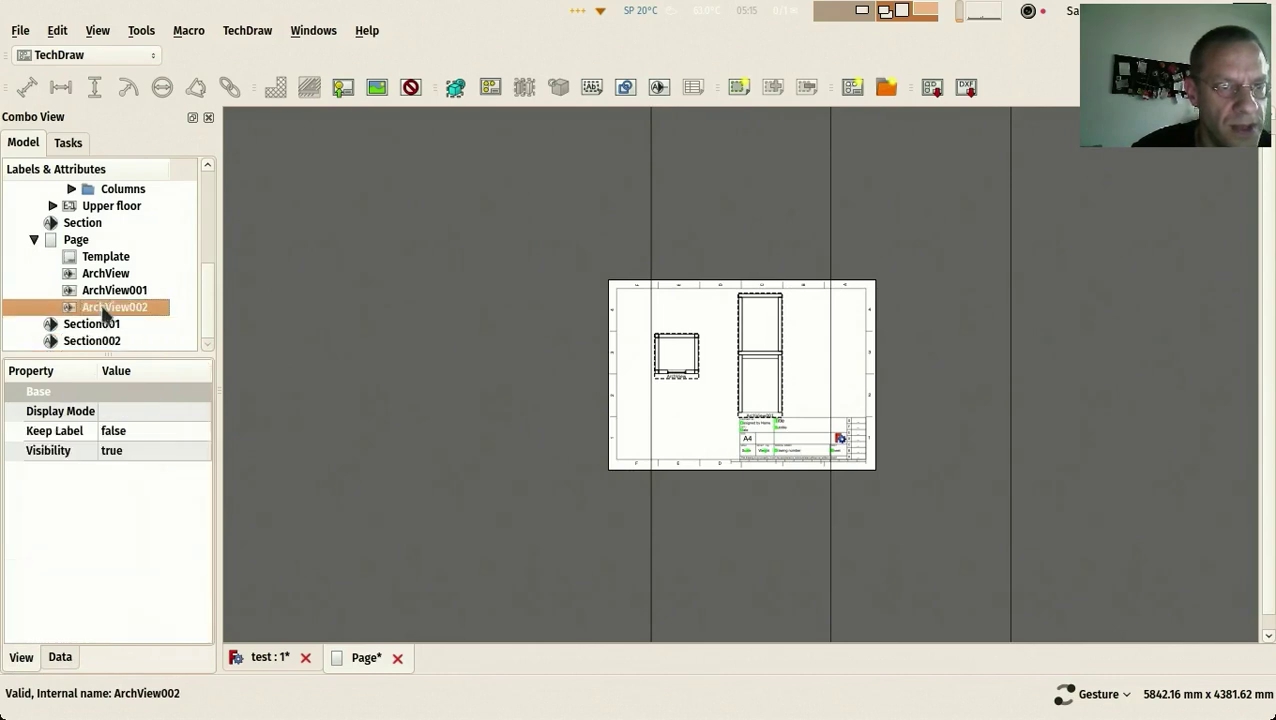
left_click(66, 664)
left_click_drag(211, 524, 219, 564)
left_click(153, 589)
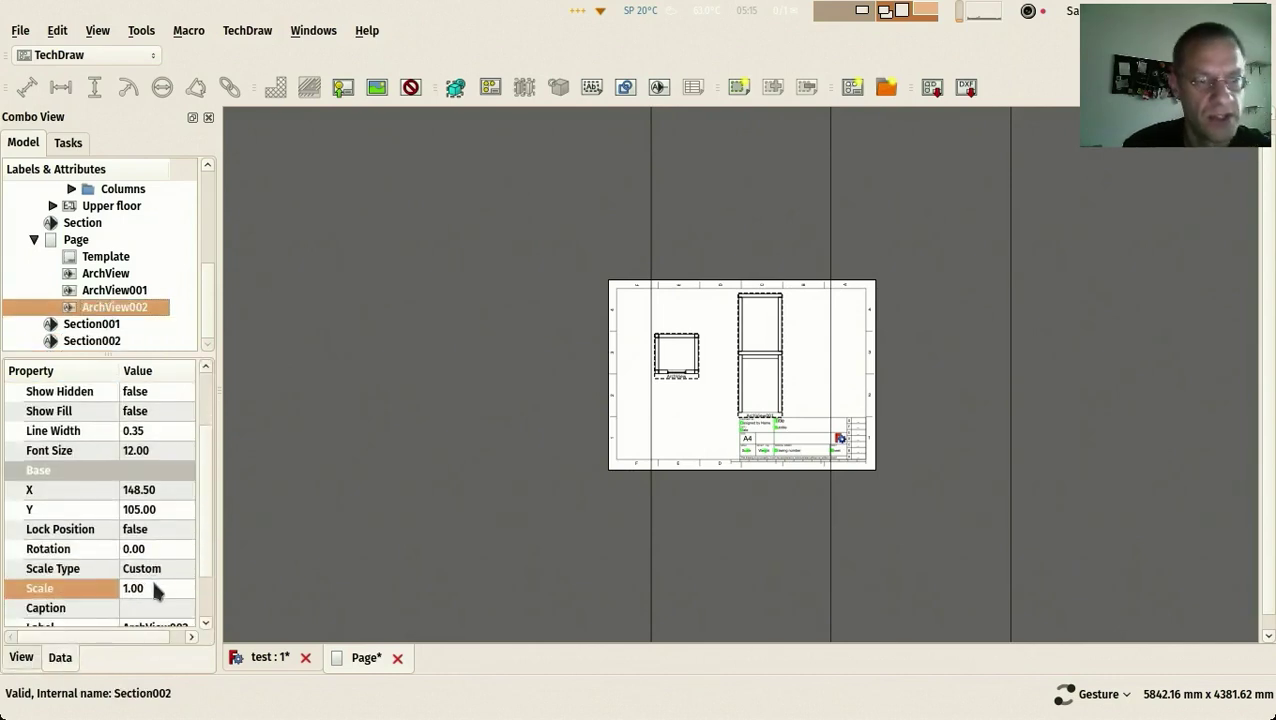
type("0")
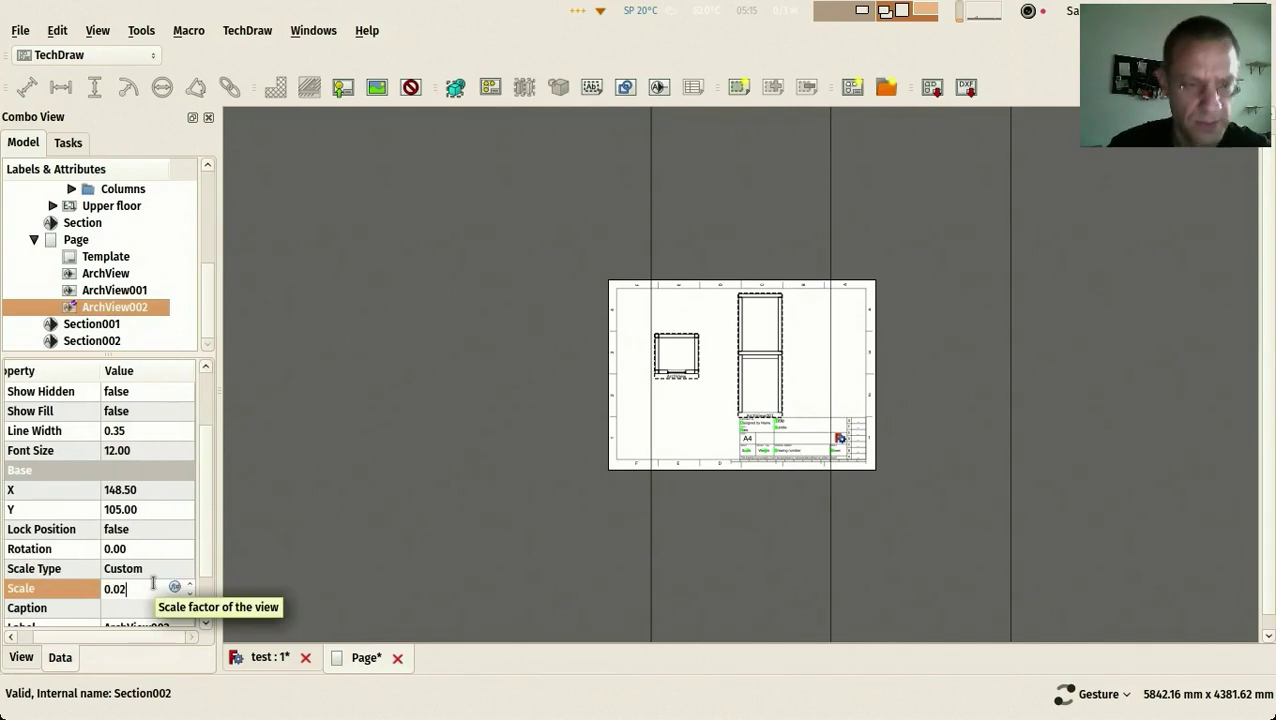
key("Return")
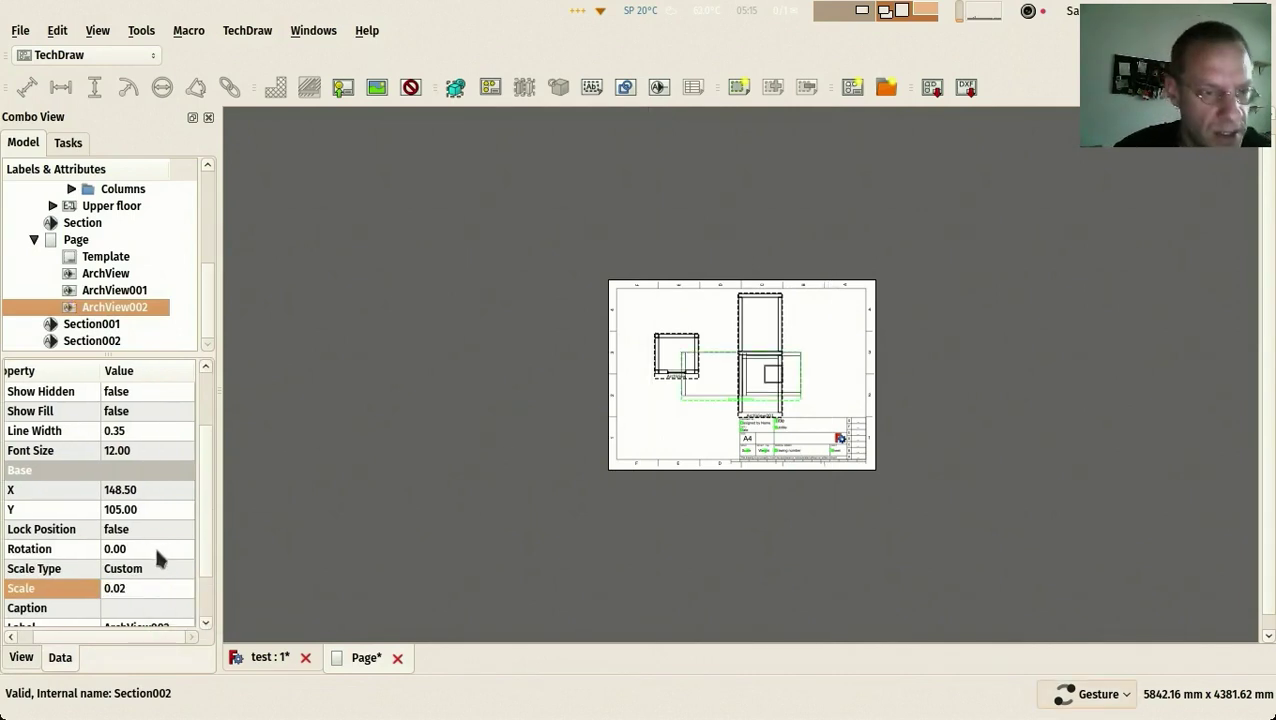
Rotate ArchView002 by -90 degrees and place it beside ArchView001
left_click(154, 549)
type("-90")
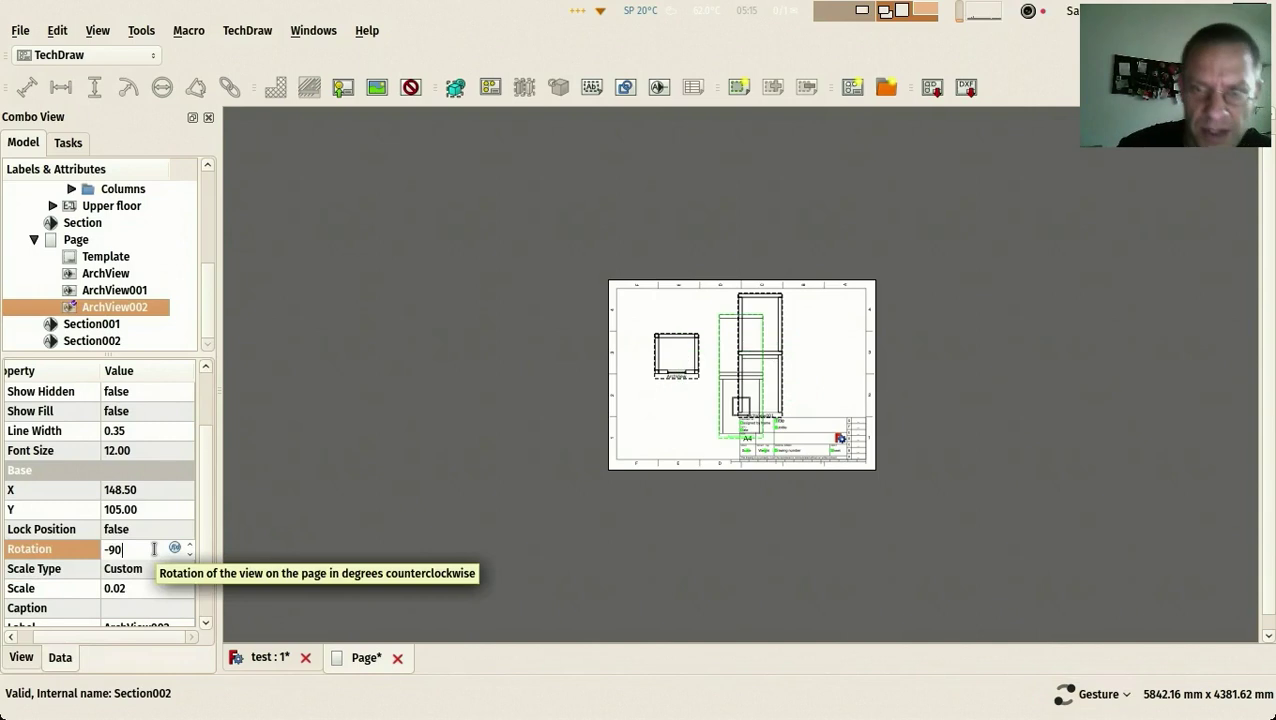
key("Return")
scroll(840, 282, "up", 2)
left_click_drag(720, 277, 843, 244)
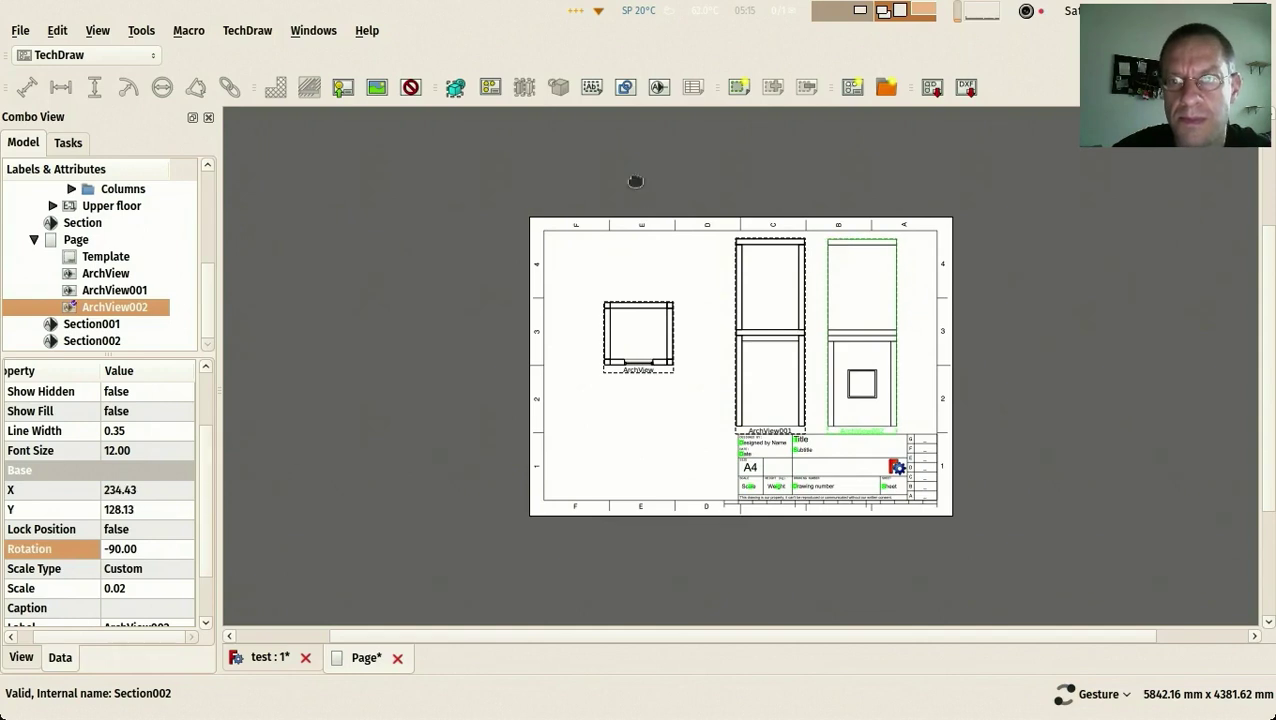
Deselect the view and briefly check the 3D model before returning to the page
left_click(635, 181)
scroll(742, 366, "up", 3)
right_click(530, 440)
left_click(330, 441)
left_click(290, 655)
scroll(439, 515, "down", 5)
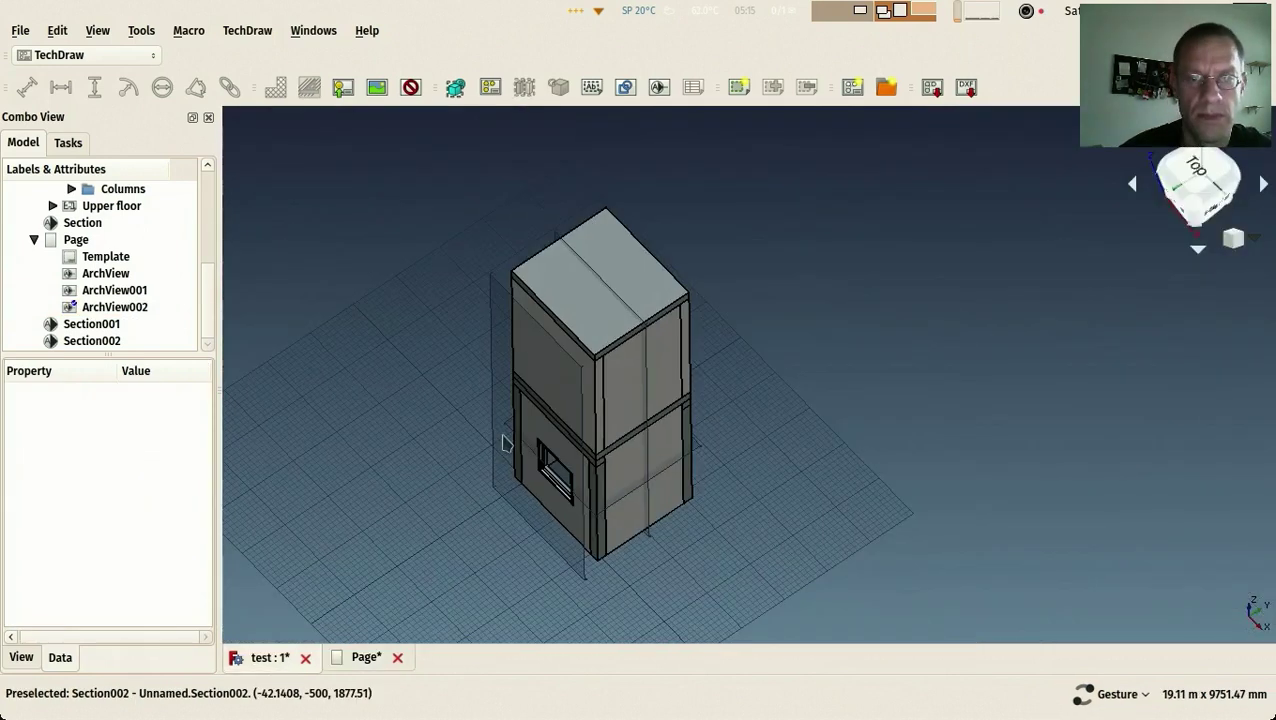
left_click(376, 658)
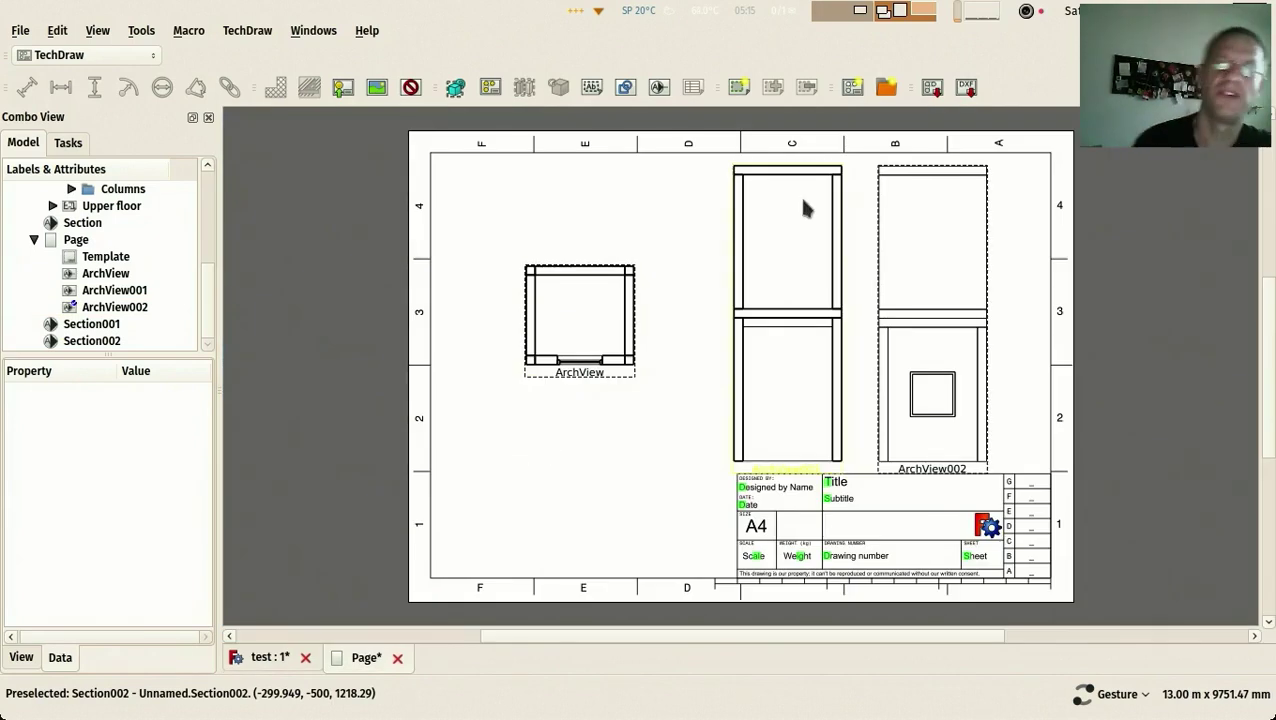
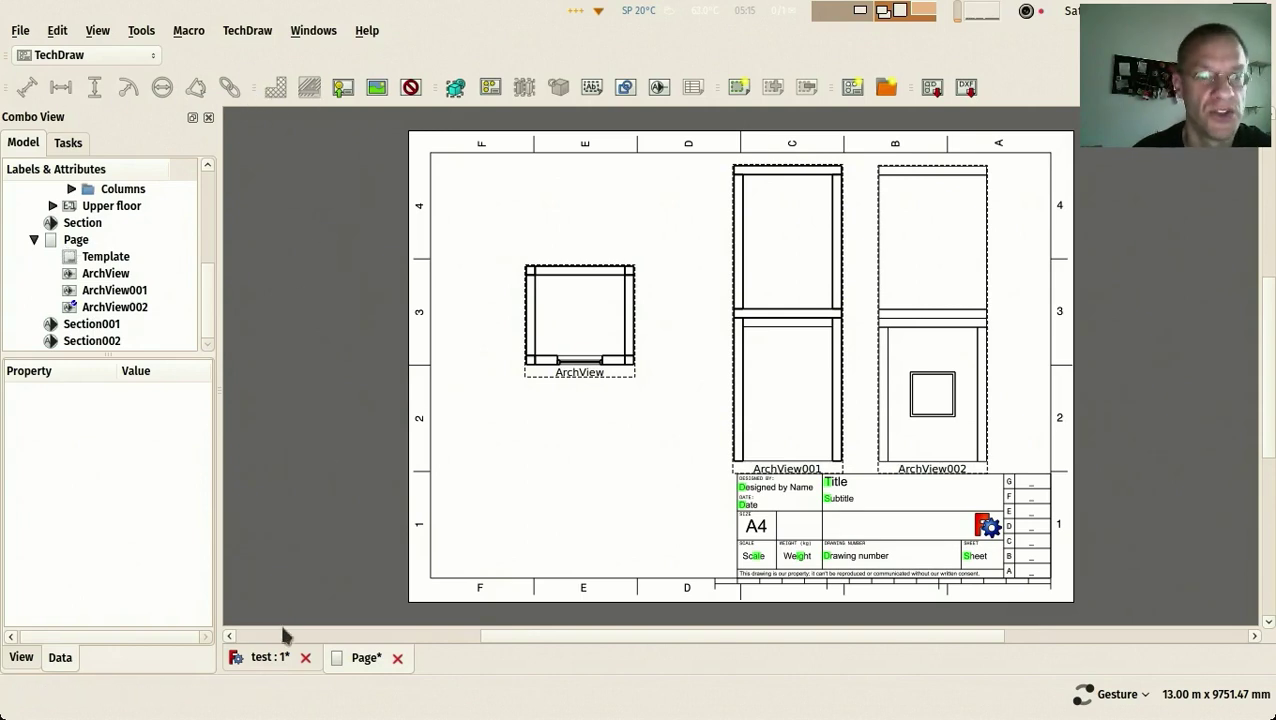
Return to the test 3D model tab and activate the BIM workbench
left_click(266, 658)
left_click(86, 55)
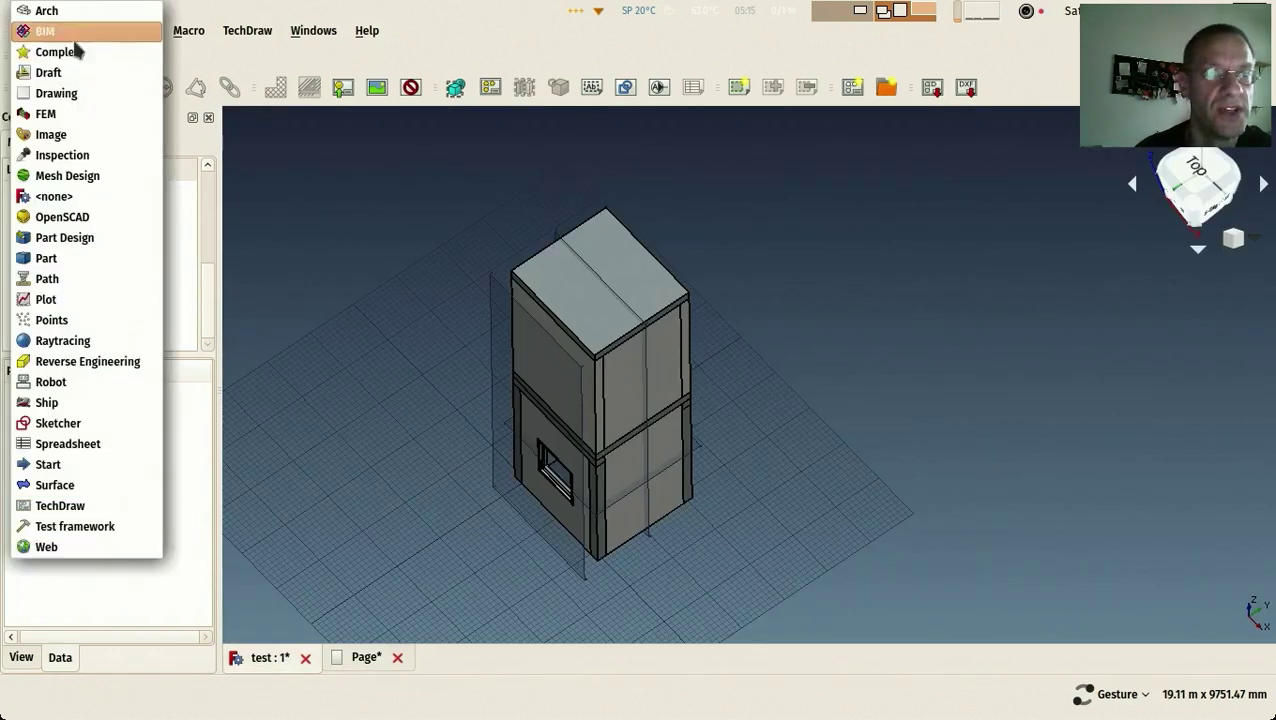
left_click(62, 33)
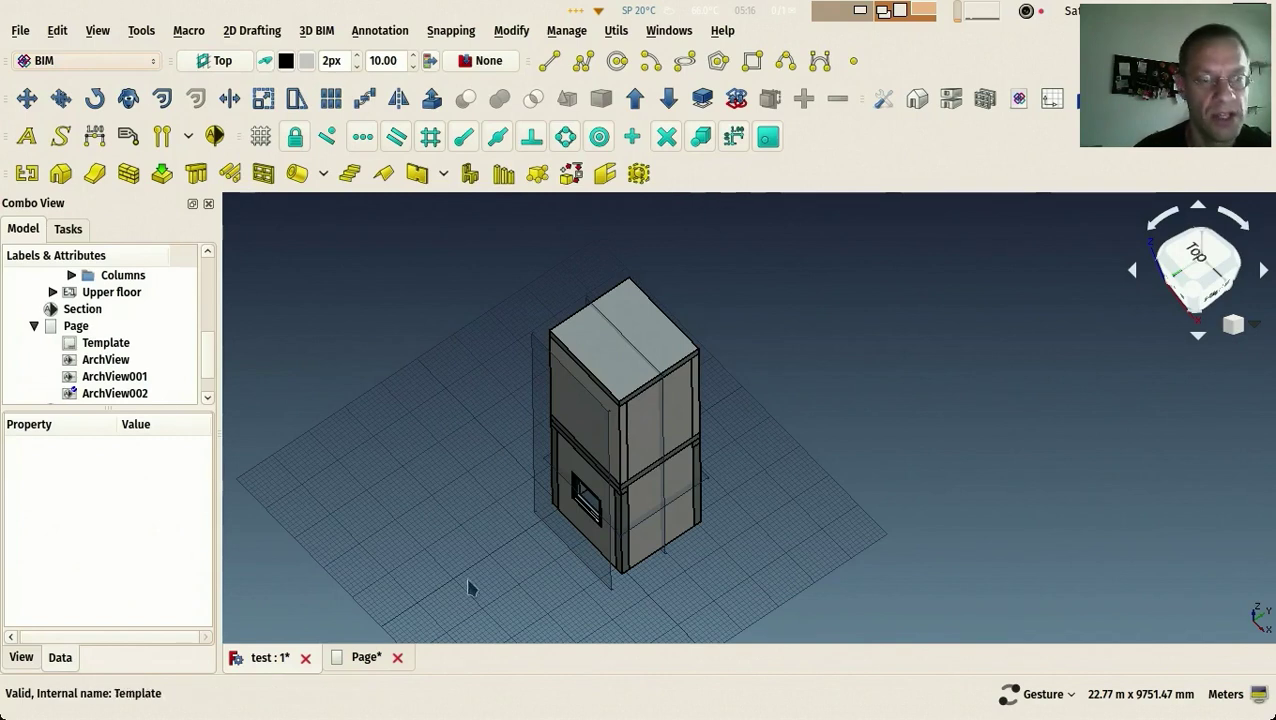
Check the drawing page, then go back to the 3D model and orbit to a front view
left_click(370, 658)
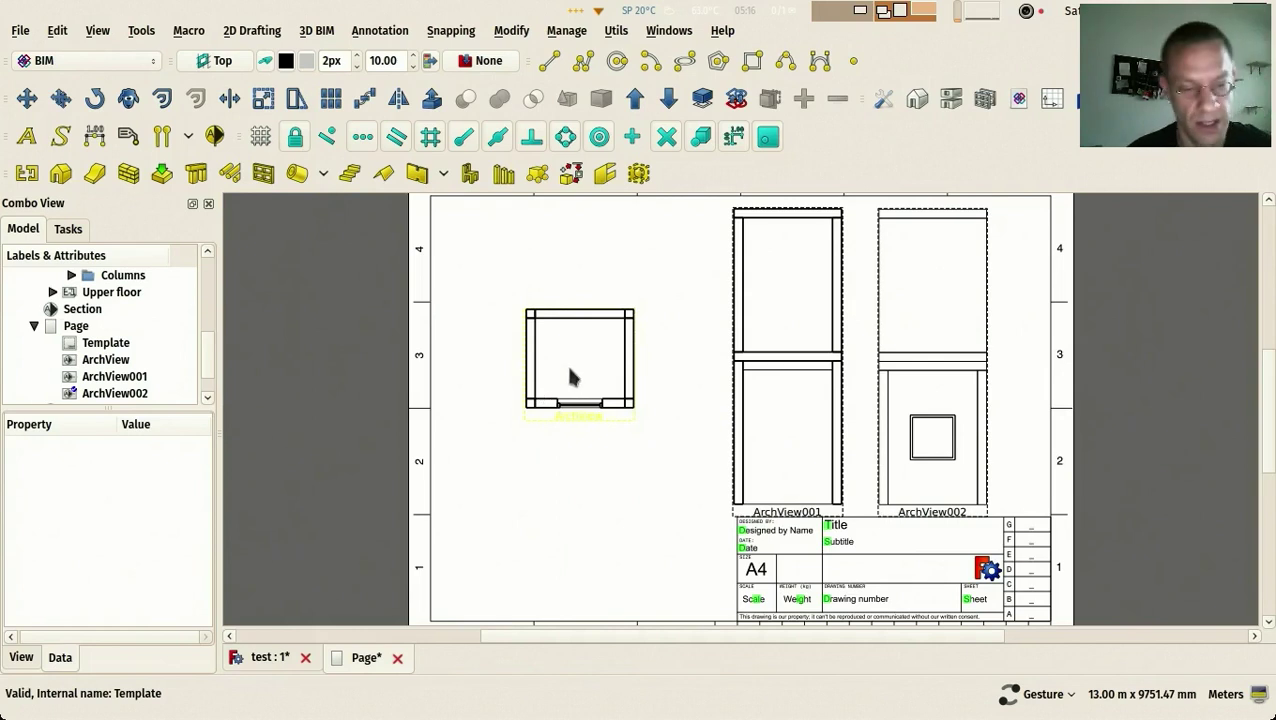
left_click(278, 662)
mouse_move(350, 541)
left_mouse_down()
mouse_move(521, 563)
mouse_move(667, 545)
mouse_move(723, 330)
mouse_move(578, 282)
mouse_move(527, 288)
left_mouse_up()
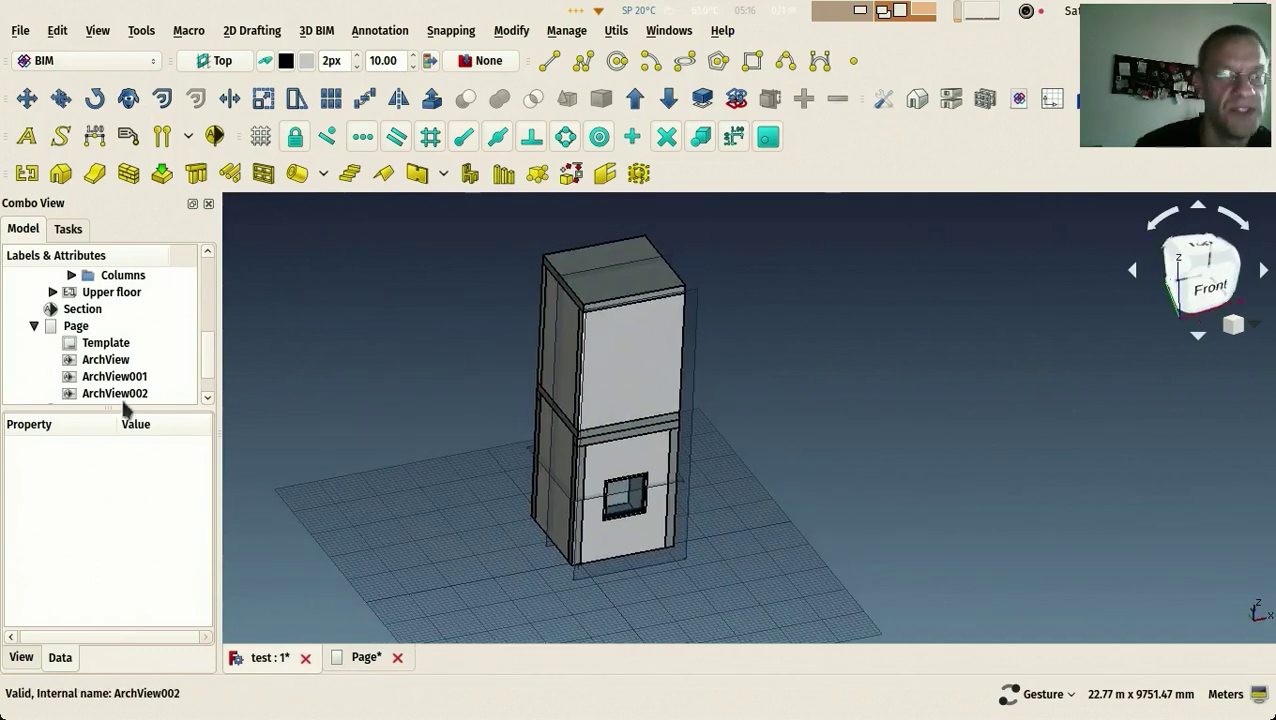
Collapse the Page and Tower tree branches, close the Page tab, and select Tower
left_click_drag(114, 406, 114, 560)
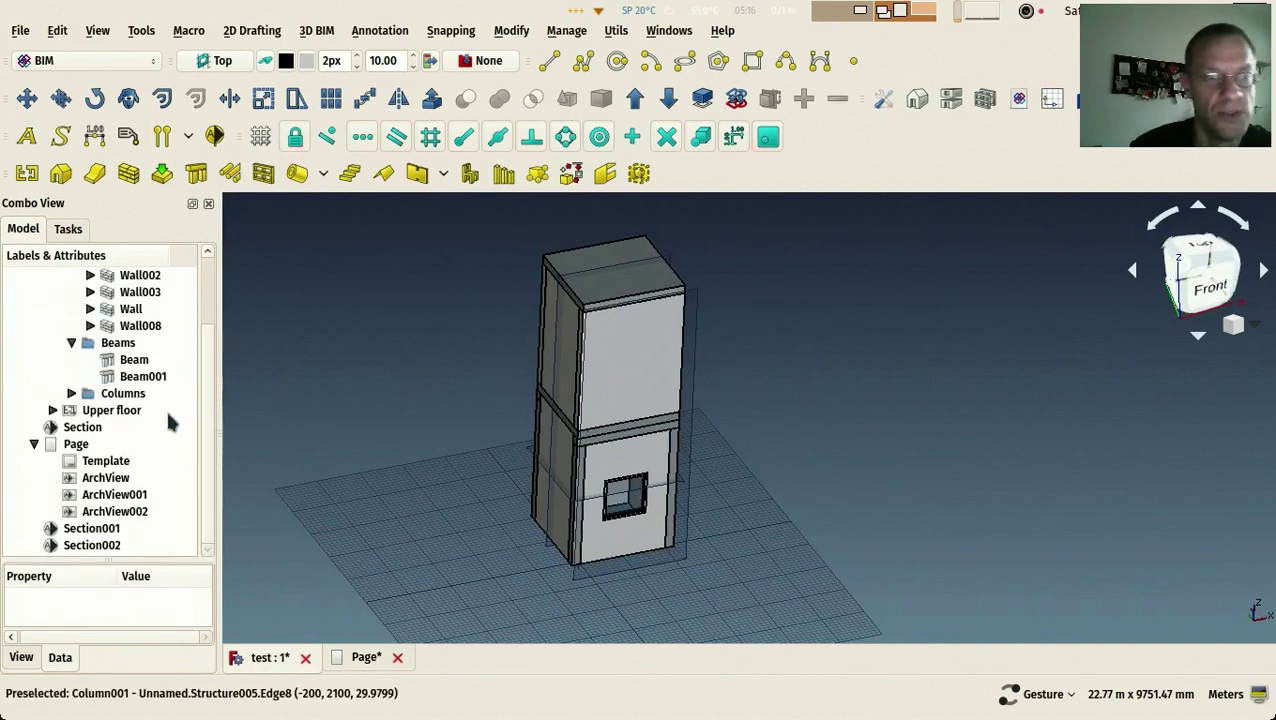
left_click(92, 545)
left_click(92, 528)
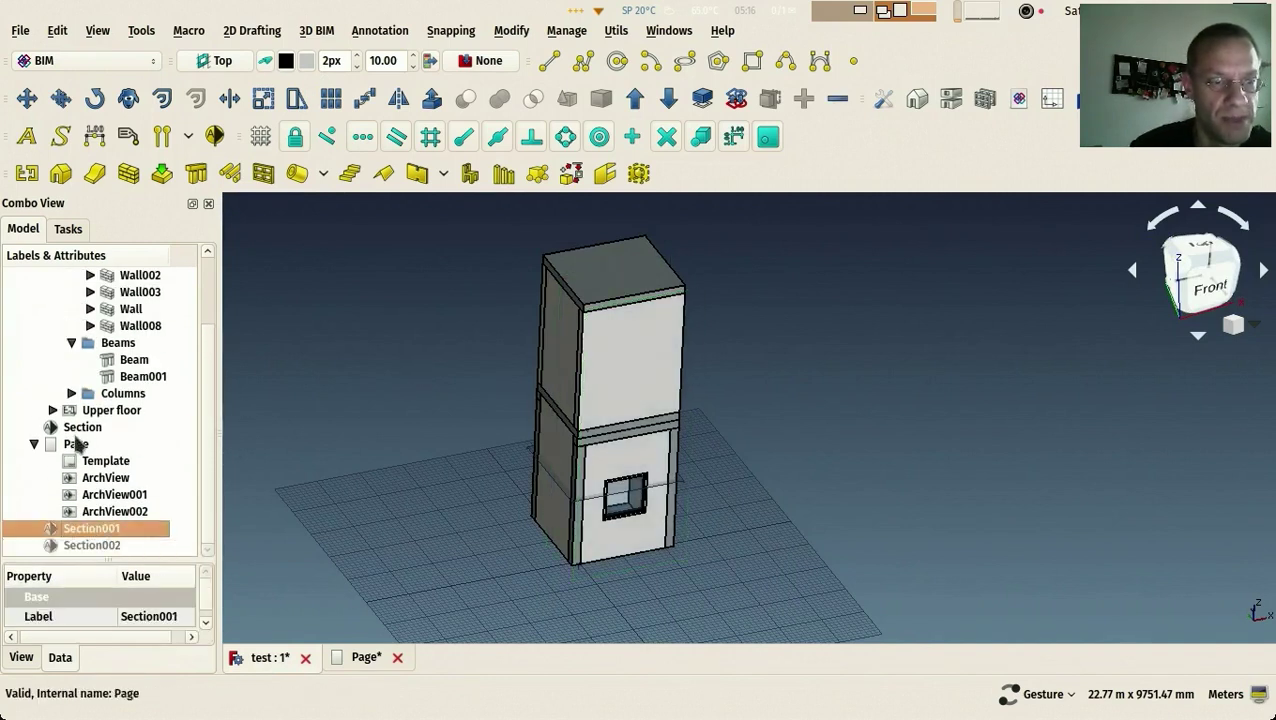
left_click(80, 428)
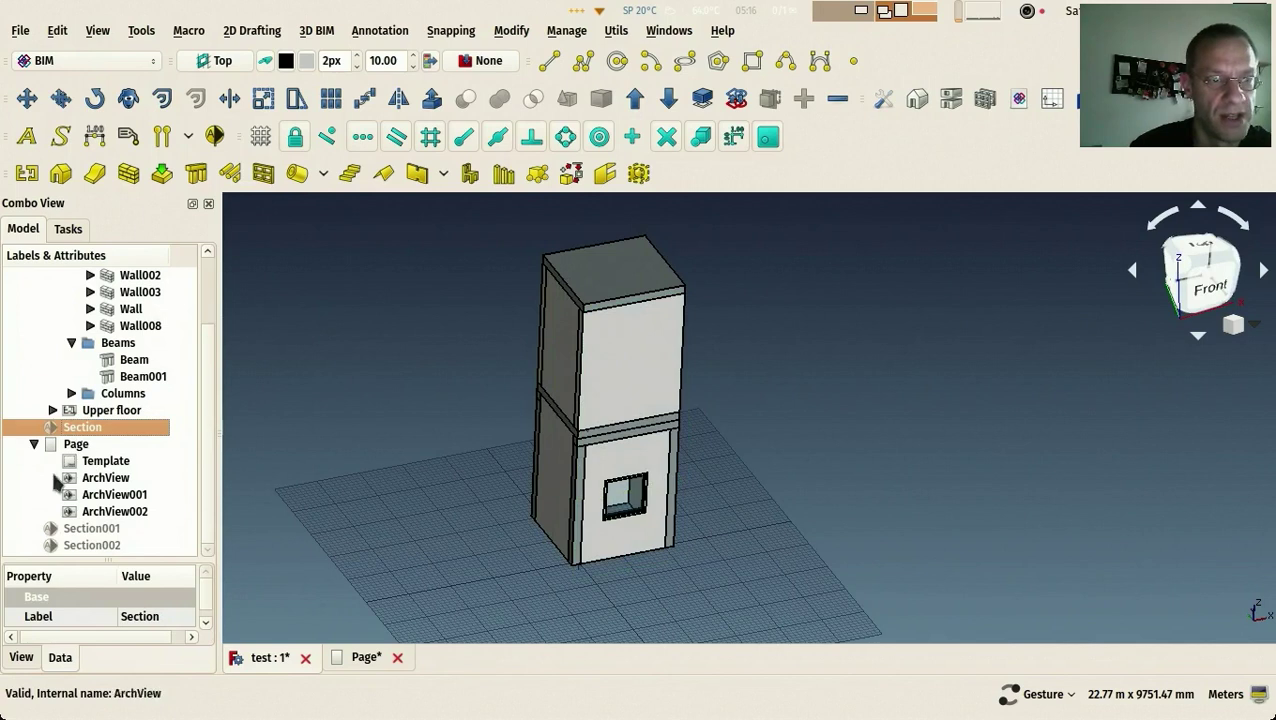
left_click(34, 444)
left_click(397, 657)
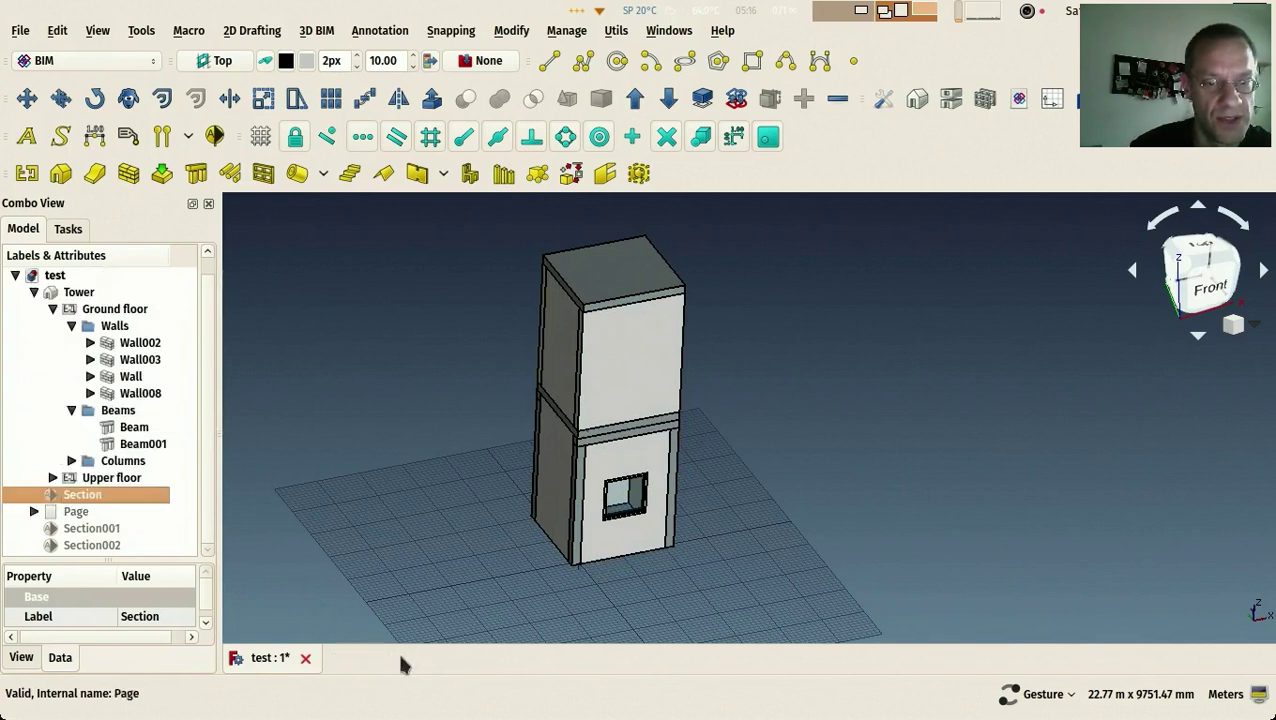
left_click(34, 292)
left_click(85, 277)
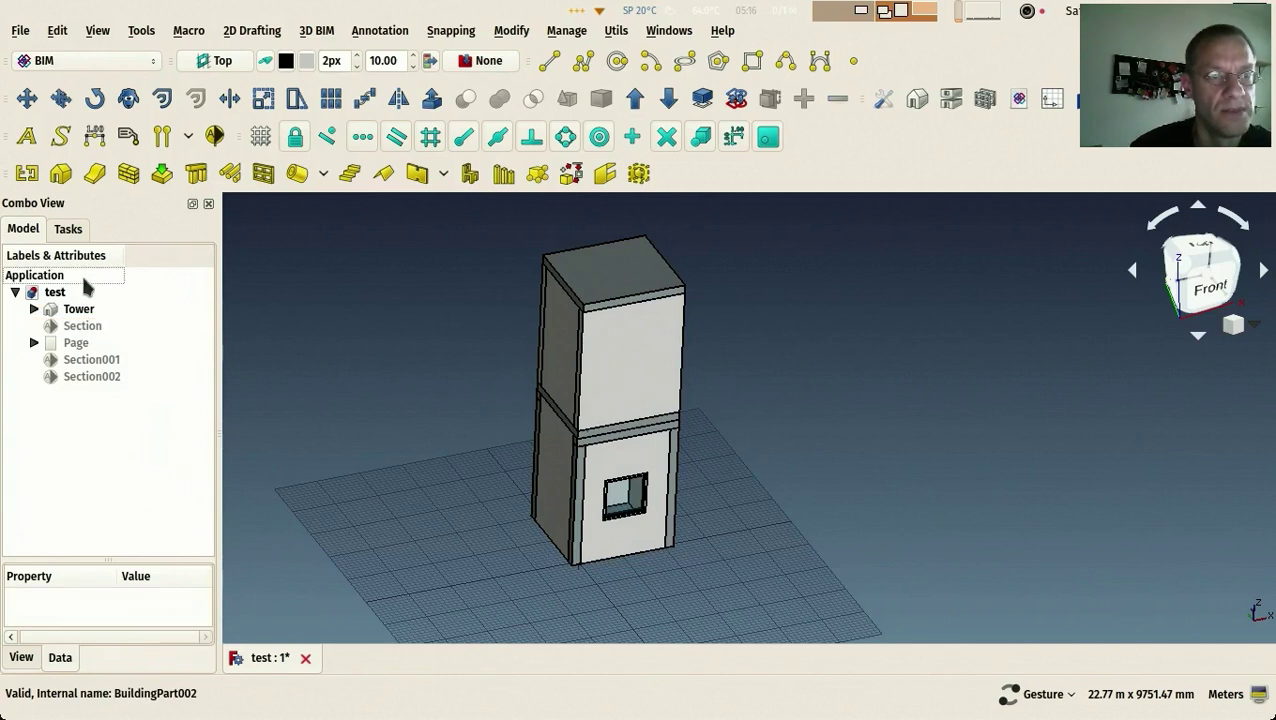
left_click(79, 309)
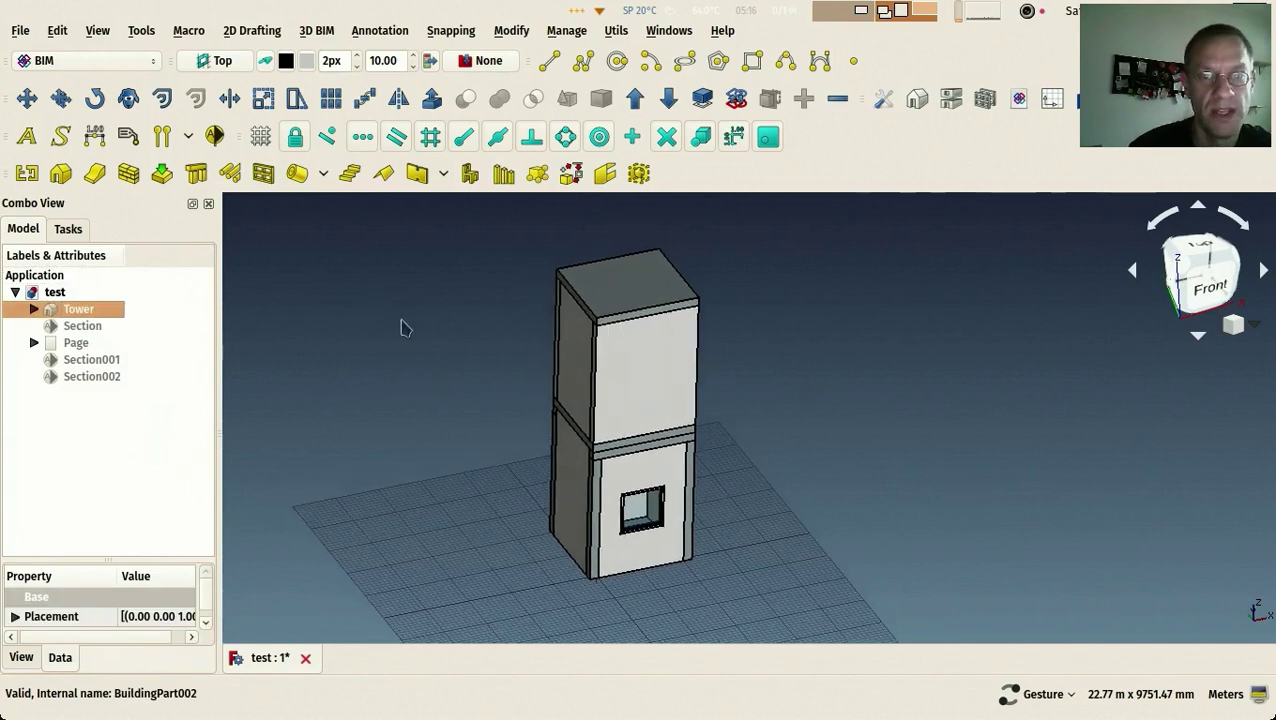
Reframe the tower and enlarge the property list to reveal Ifc Role set to Building
scroll(384, 312, "up", 2)
scroll(384, 312, "down", 2)
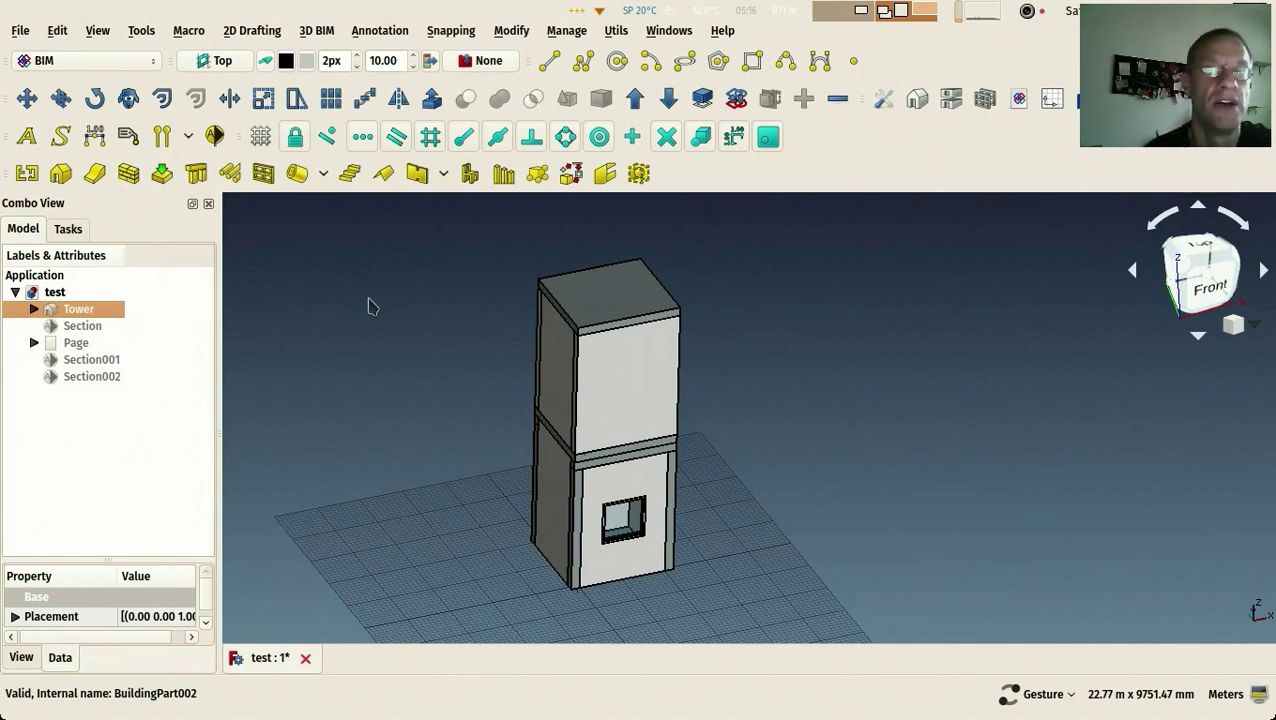
mouse_move(368, 306)
right_mouse_down()
mouse_move(359, 296)
mouse_move(378, 304)
right_mouse_up()
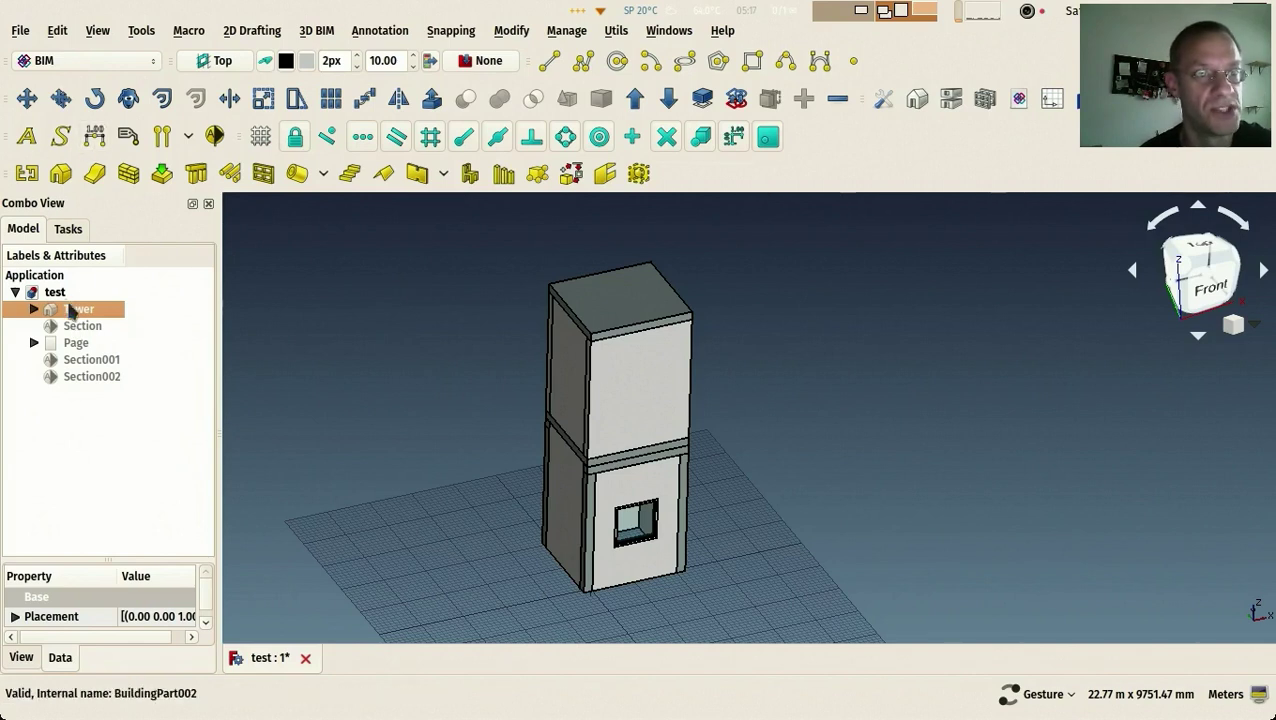
left_click_drag(110, 555, 114, 428)
scroll(200, 546, "down", 2)
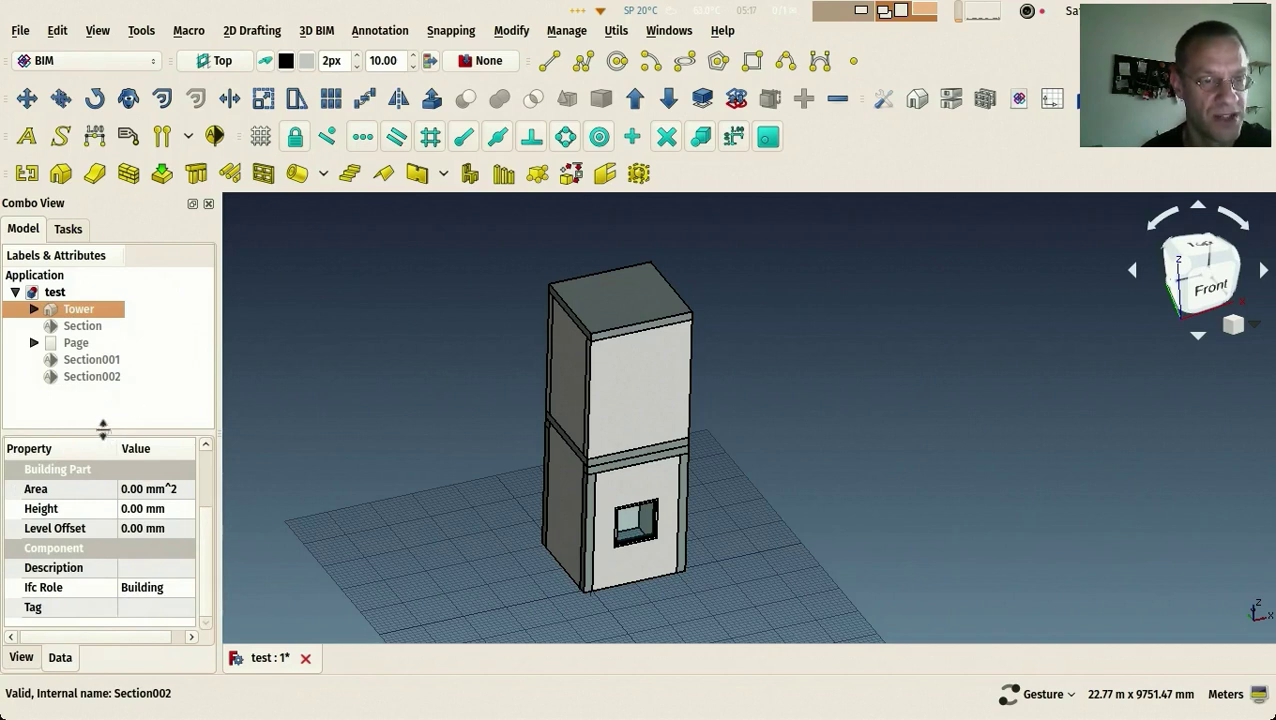
left_click_drag(103, 429, 103, 430)
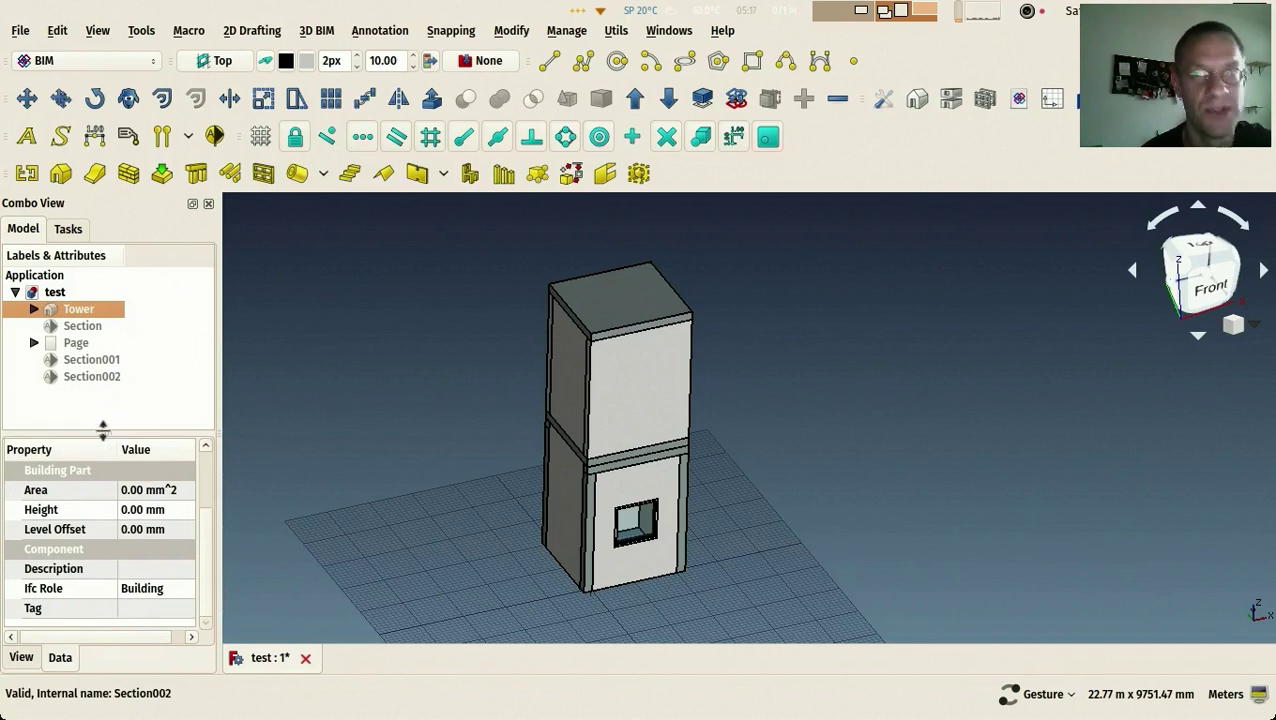
left_click(1019, 100)
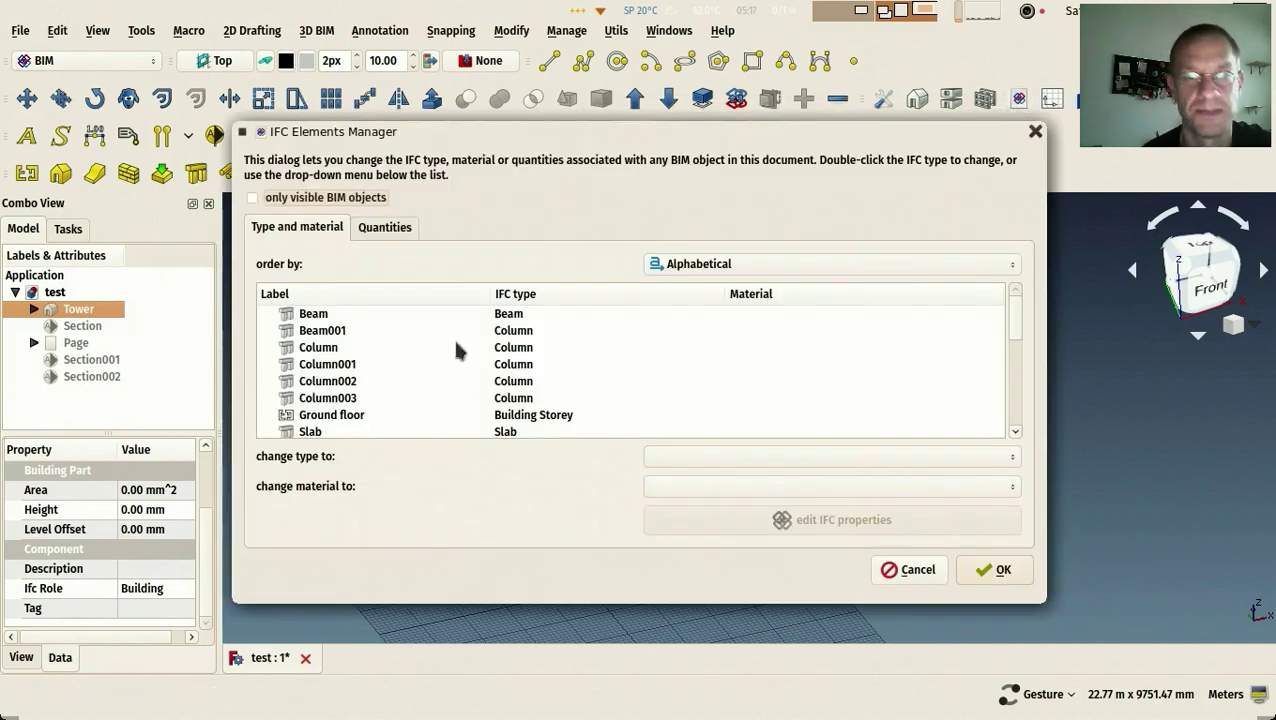
scroll(1013, 311, "down", 5)
scroll(1019, 330, "up", 4)
scroll(1032, 331, "up", 2)
left_click(763, 262)
key("Escape")
left_click_drag(1015, 327, 1050, 478)
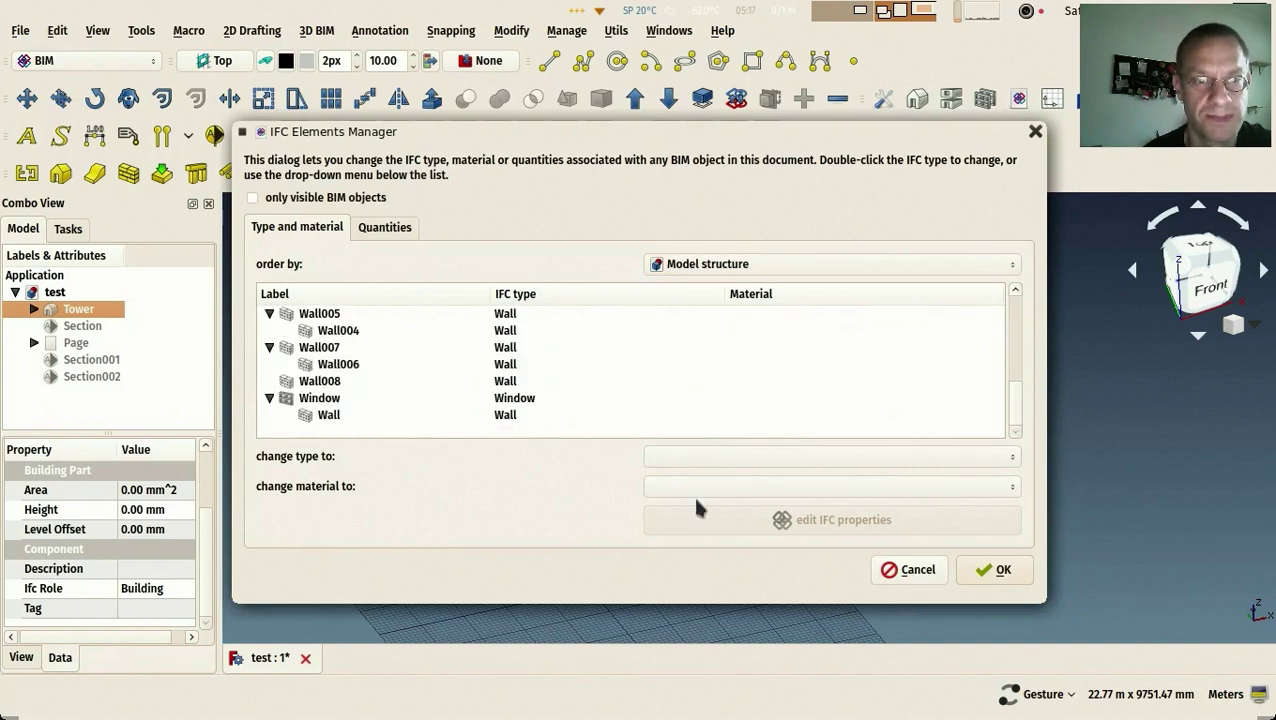
left_click(1003, 578)
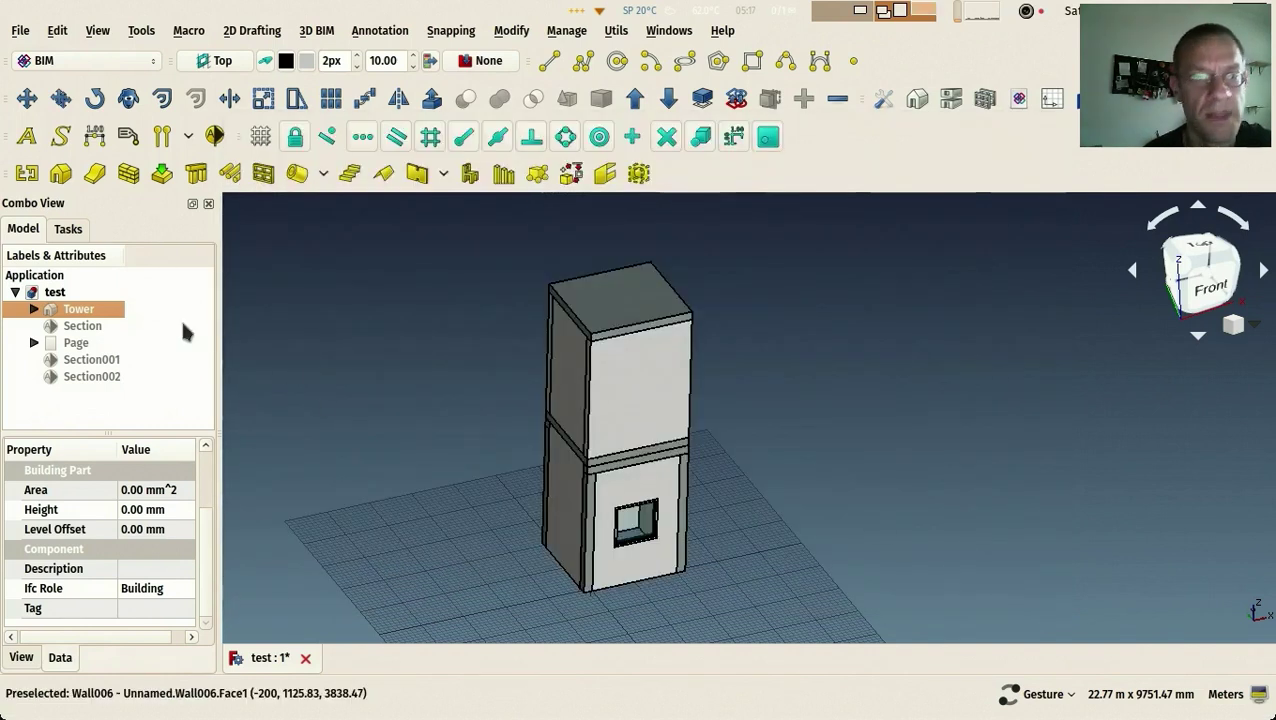
Export the model as test.ifc in Industry Foundation Classes (*.ifc) format
left_click(21, 31)
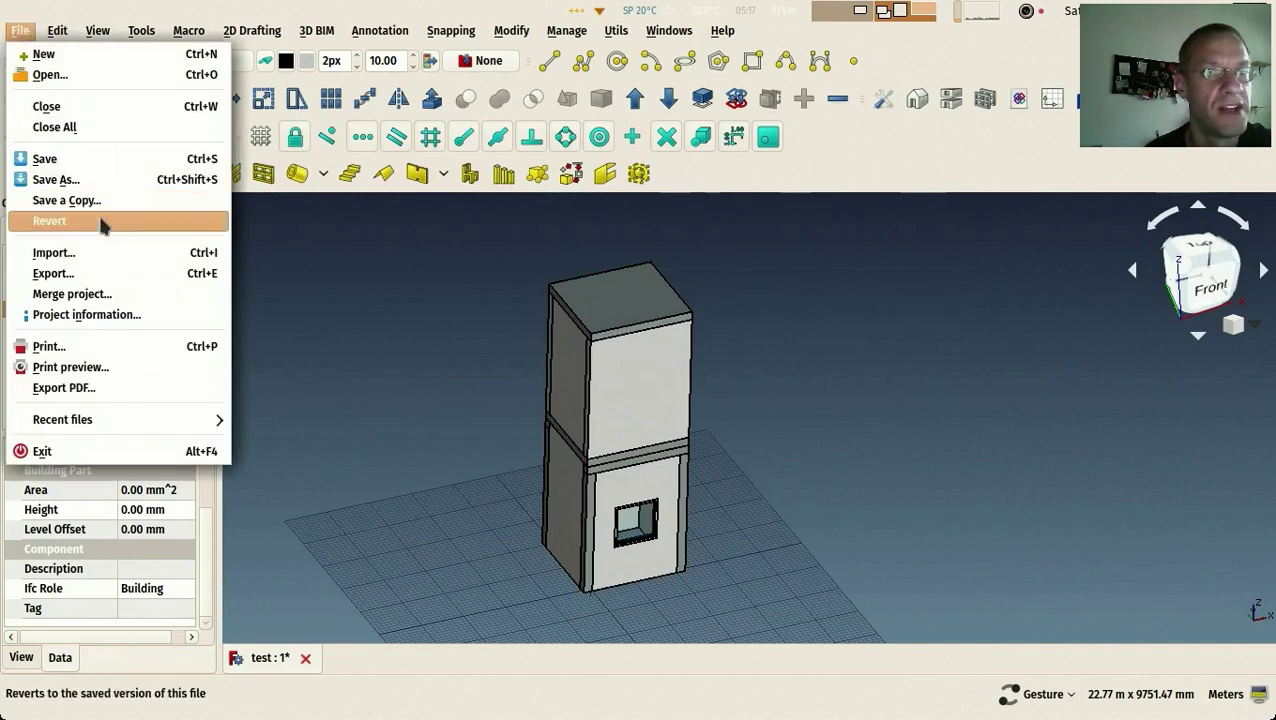
left_click(125, 276)
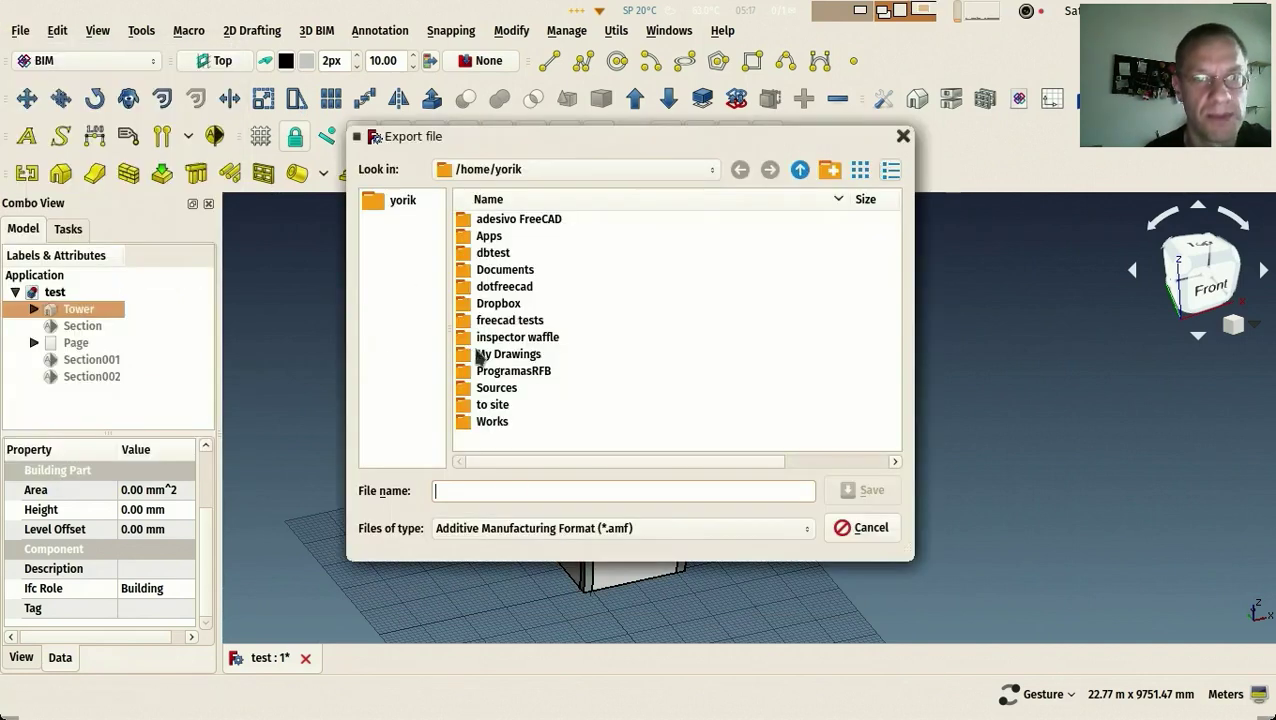
type("test.ifc")
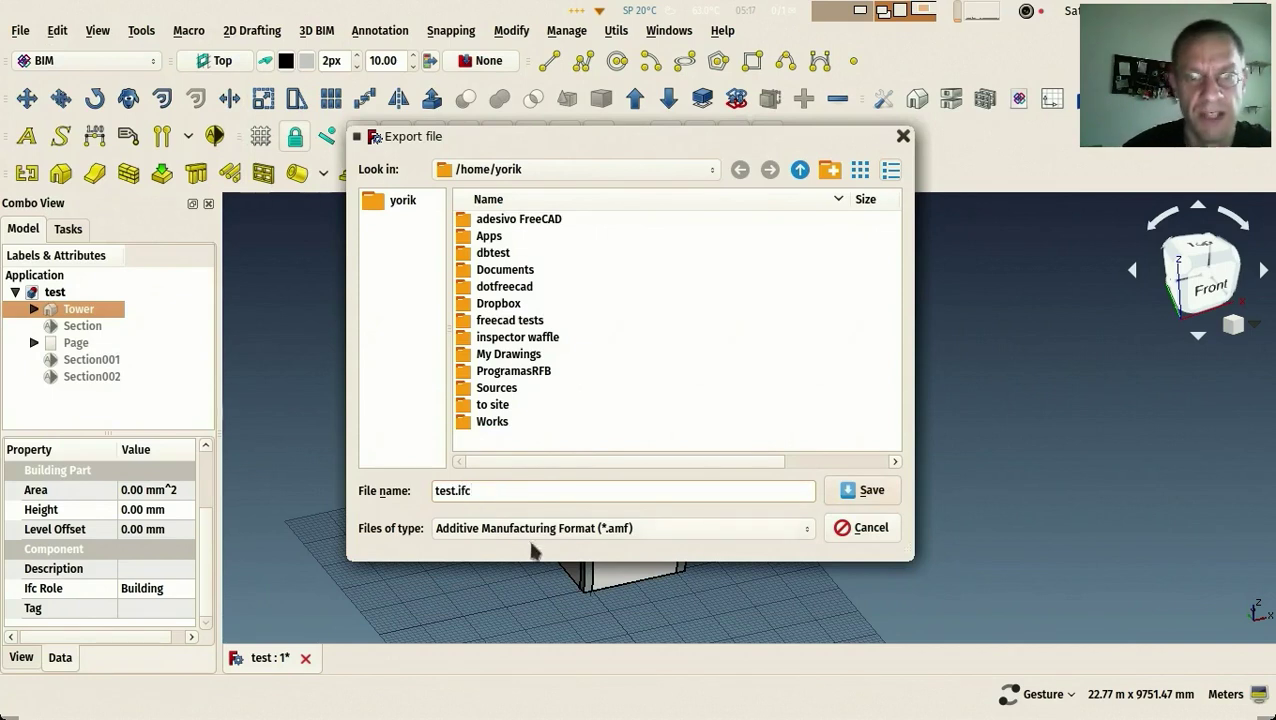
left_click(527, 532)
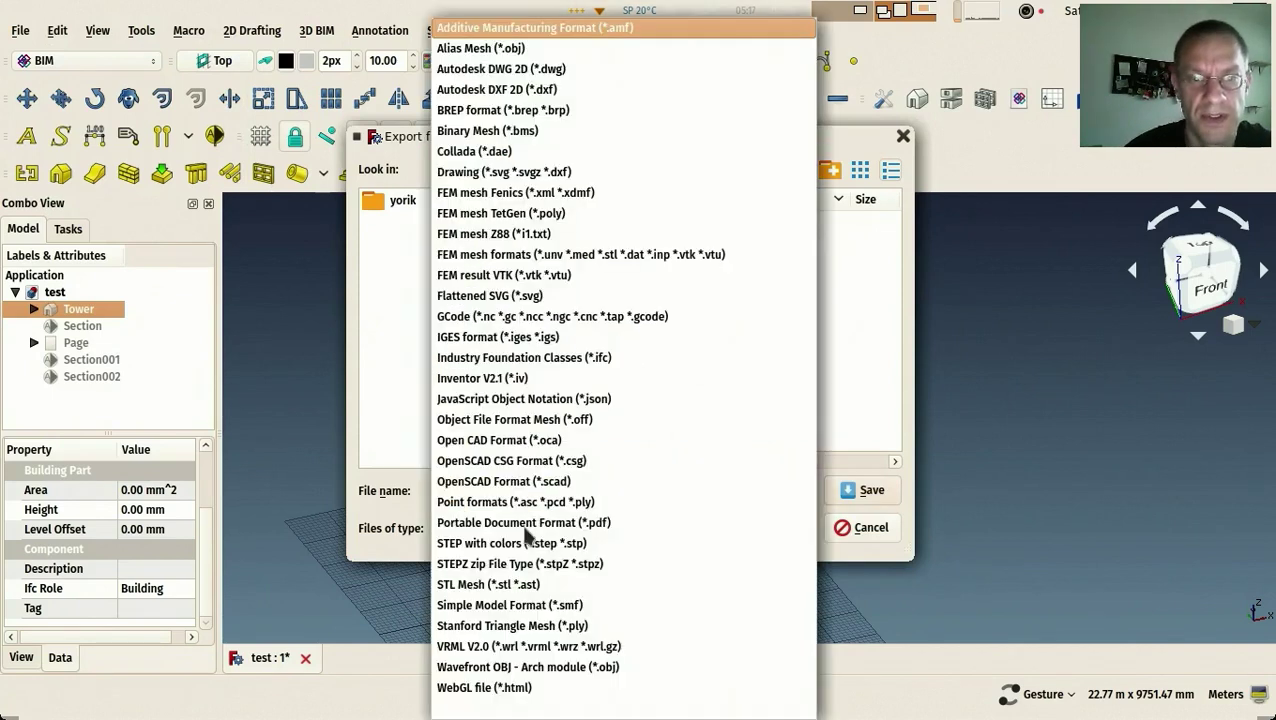
left_click(550, 358)
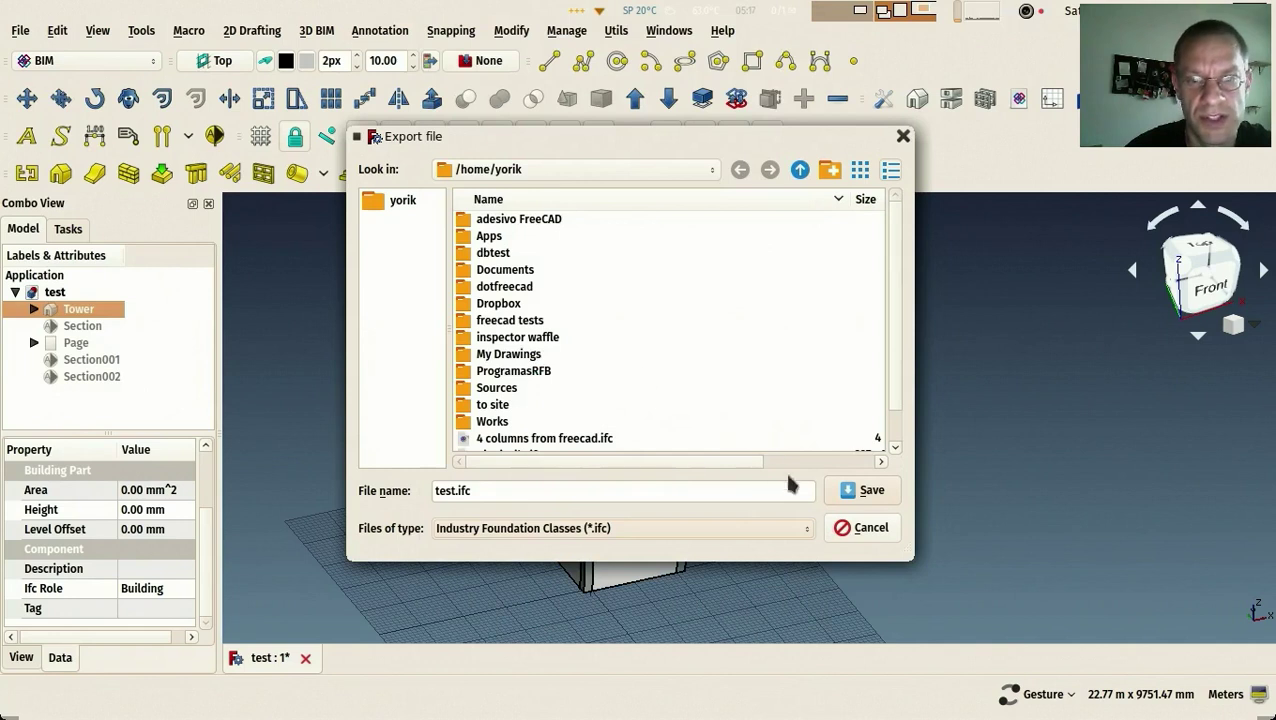
left_click(857, 492)
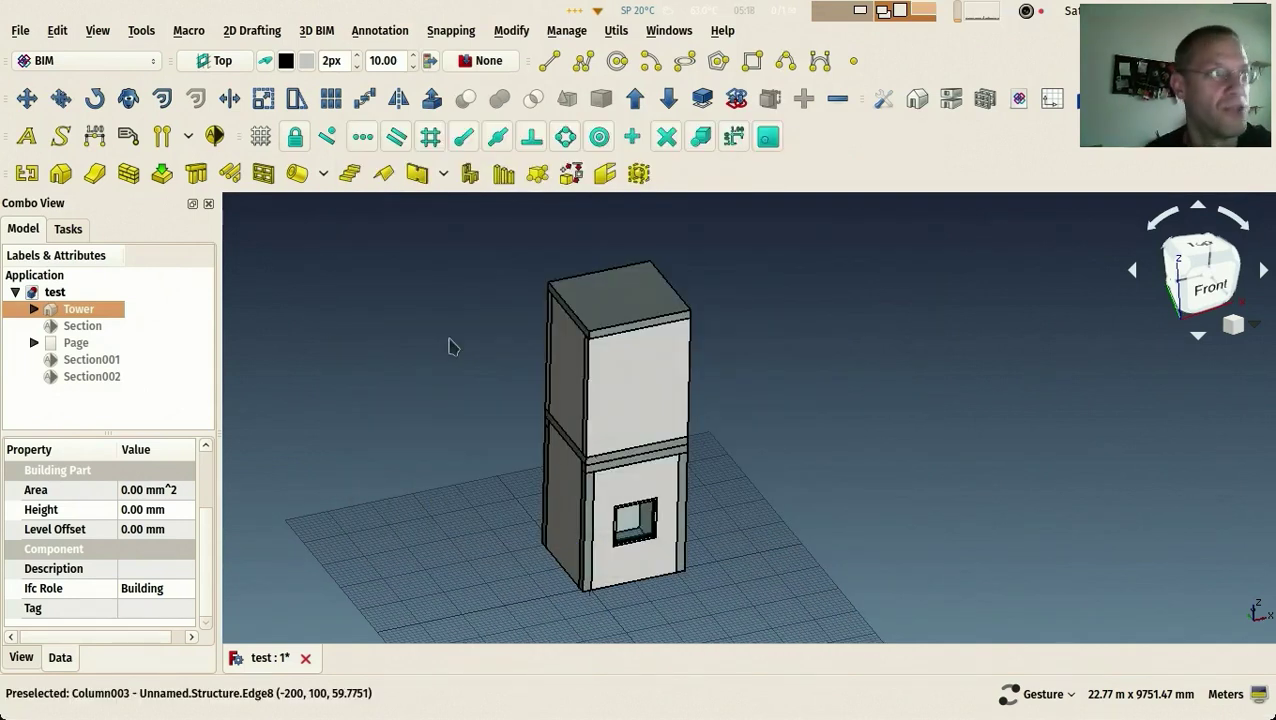
Show the Report view and enable Show debug messages in the IFC Import-Export preferences
right_click(867, 158)
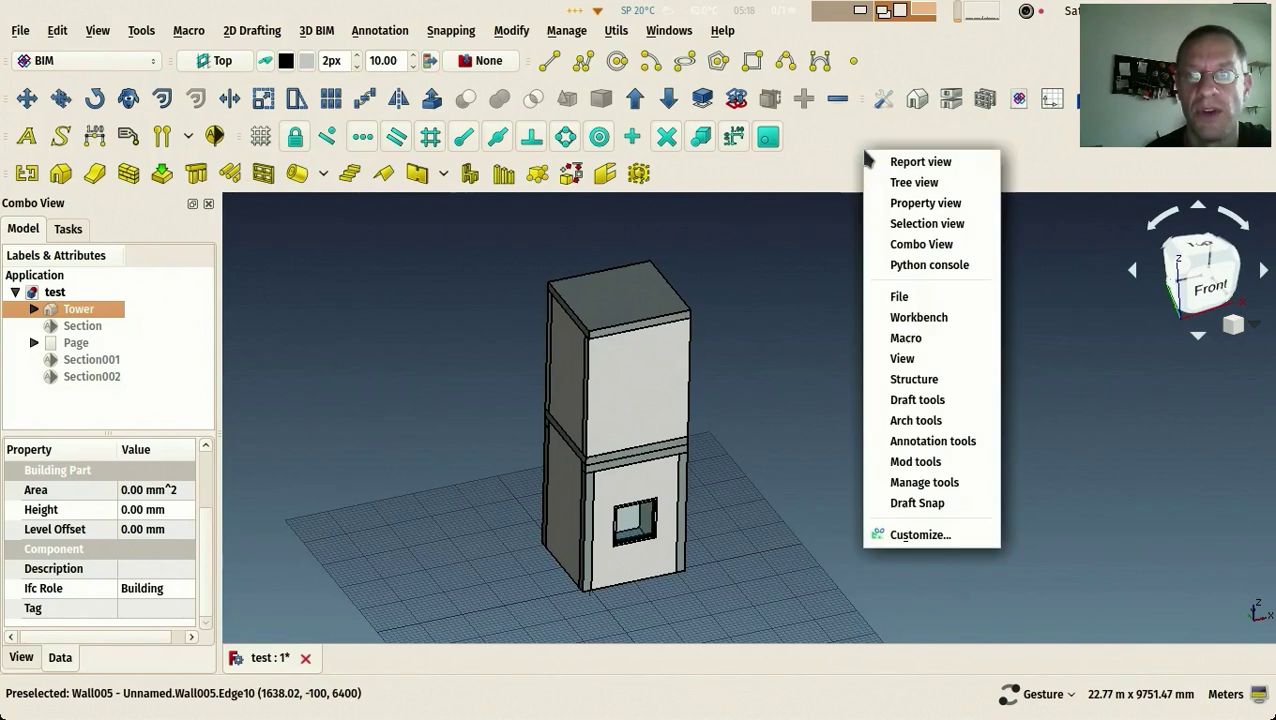
left_click(889, 162)
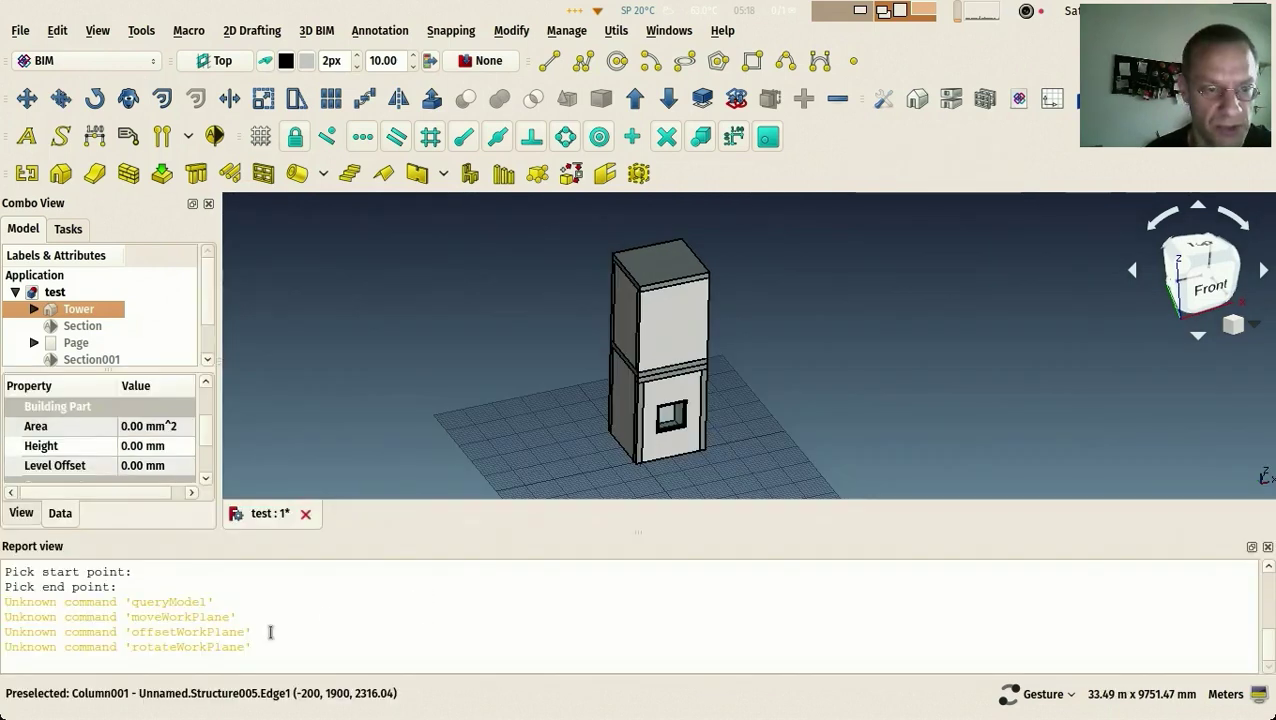
left_click(57, 30)
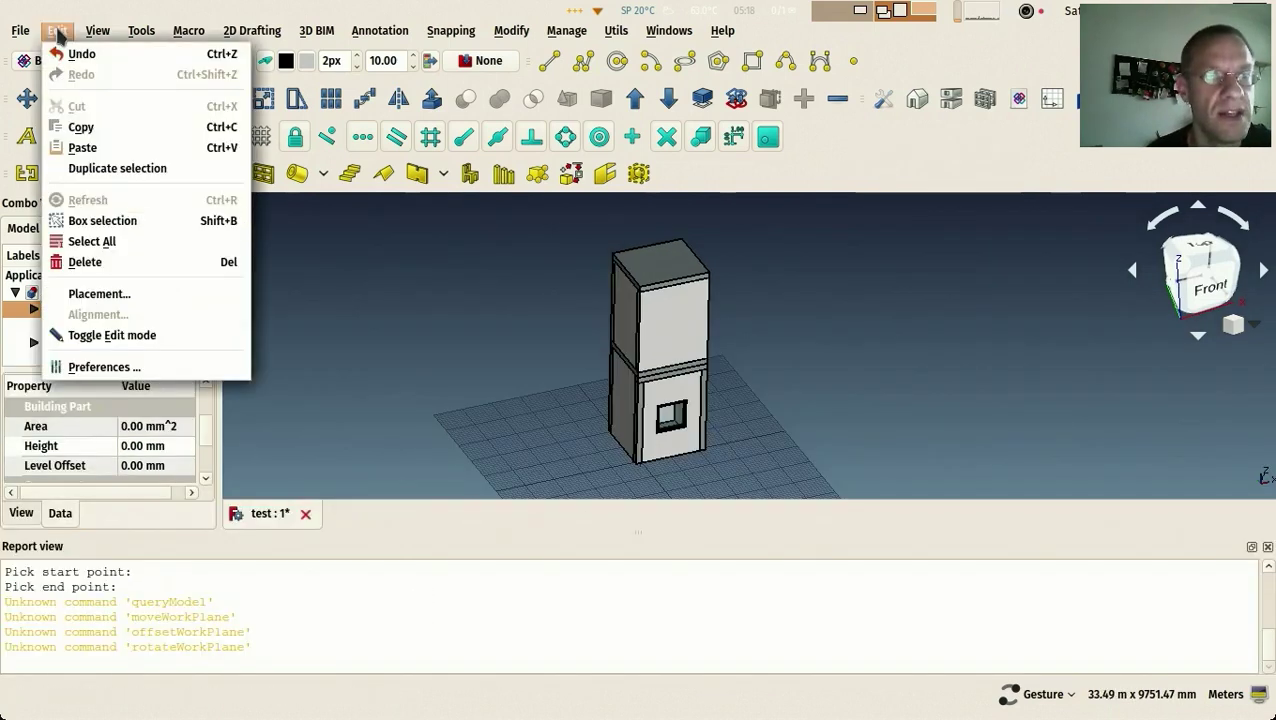
left_click(94, 362)
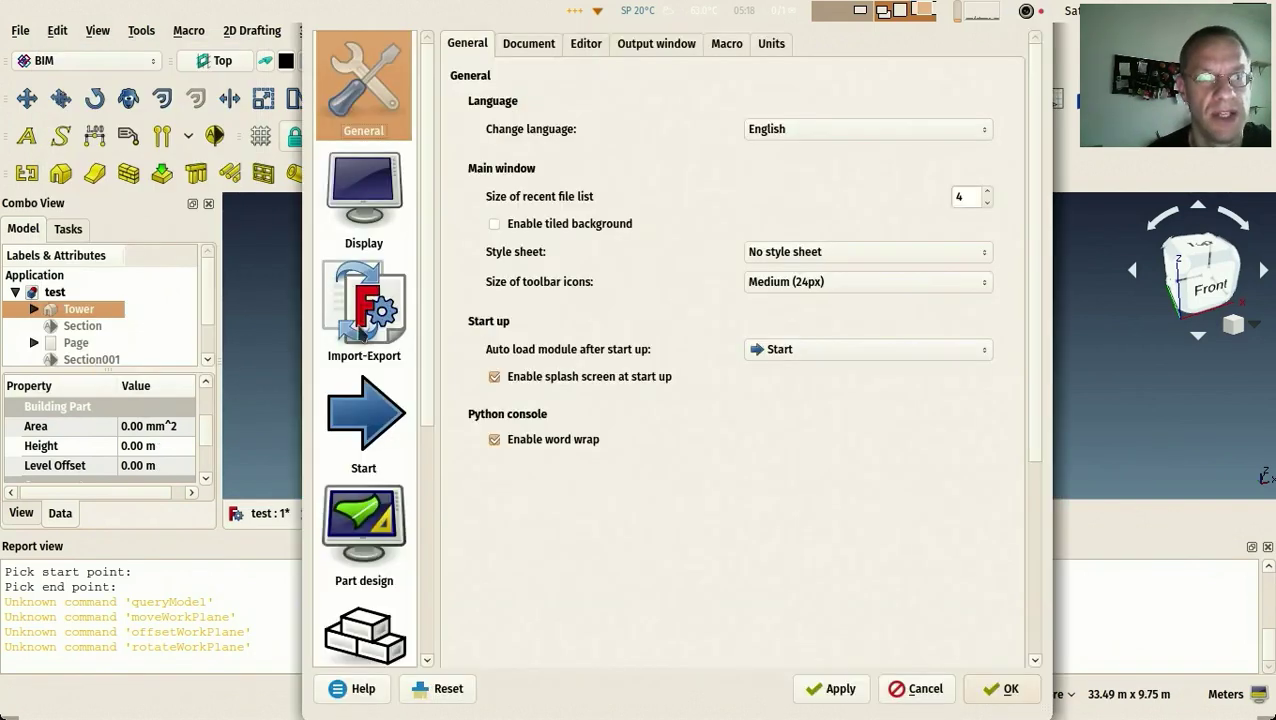
left_click(362, 334)
left_click(605, 43)
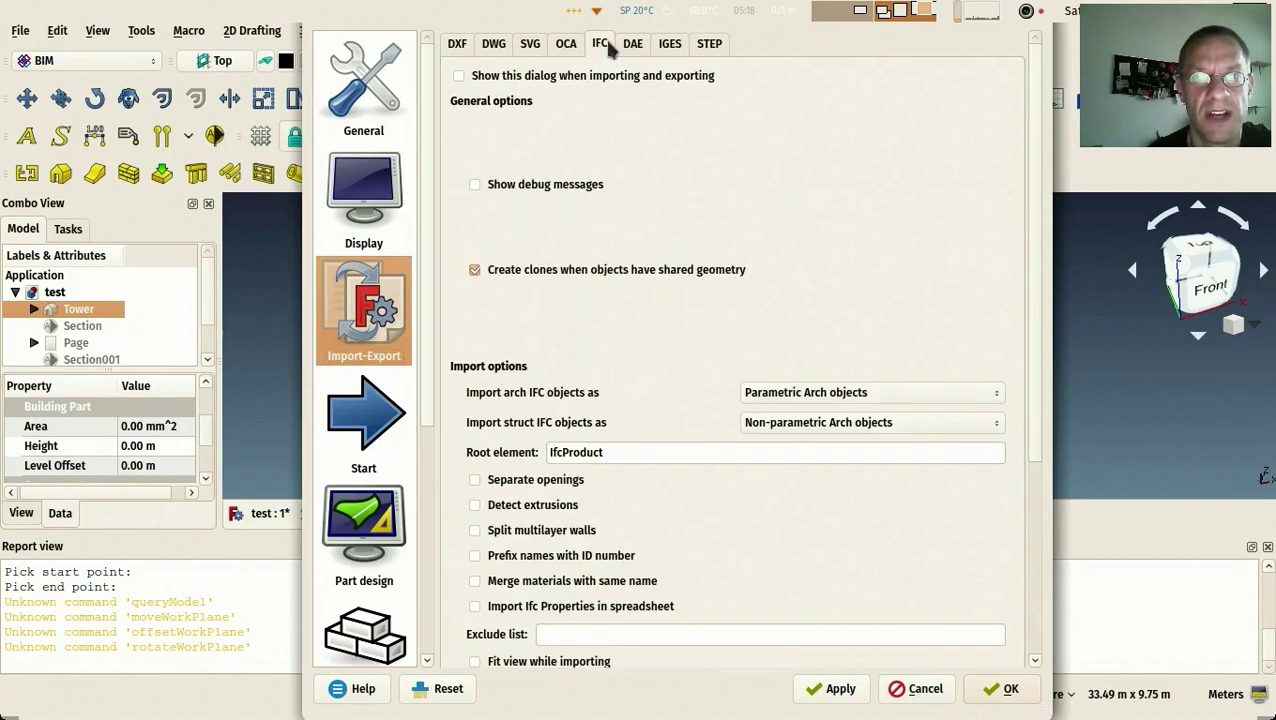
left_click(475, 185)
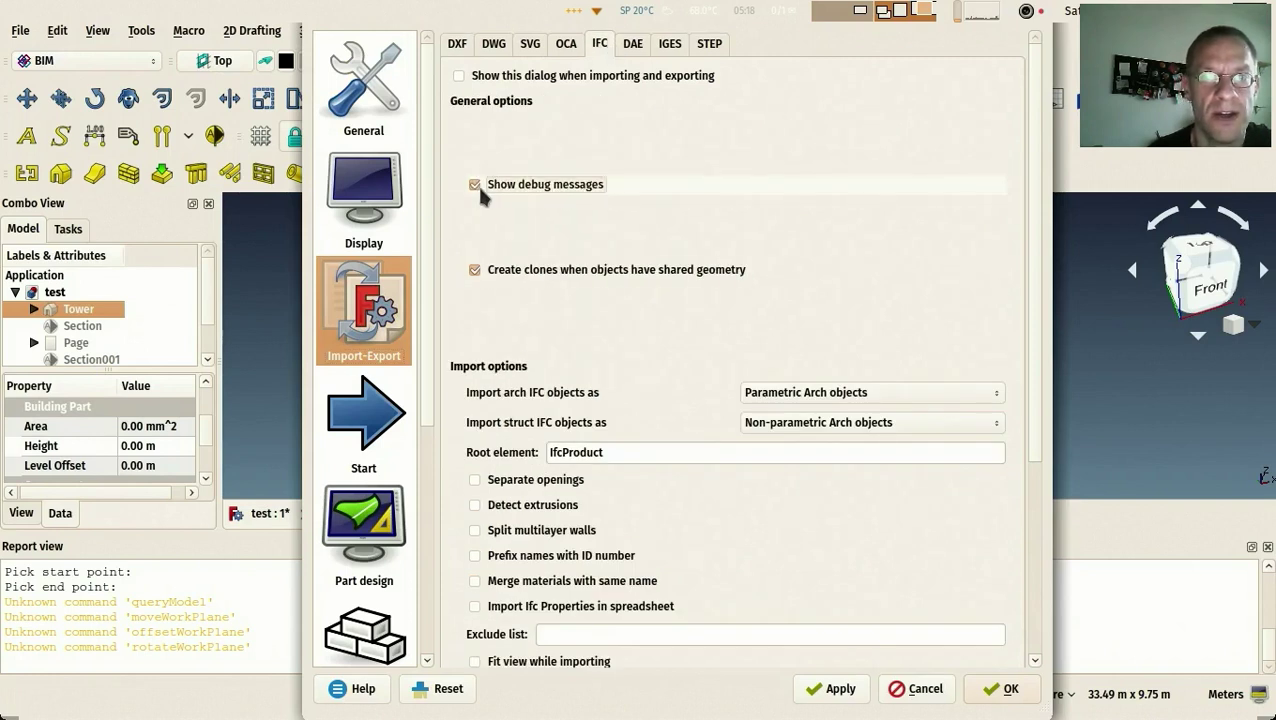
left_click(838, 688)
left_click(1002, 689)
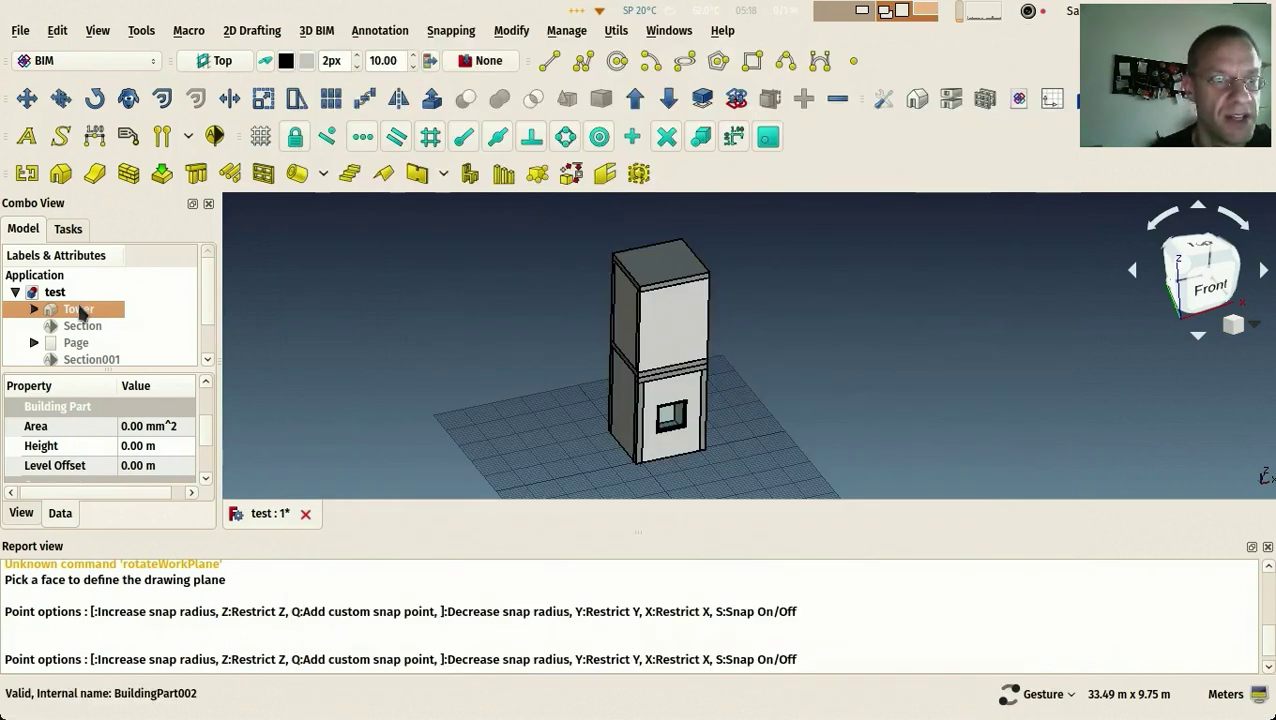
left_click(20, 30)
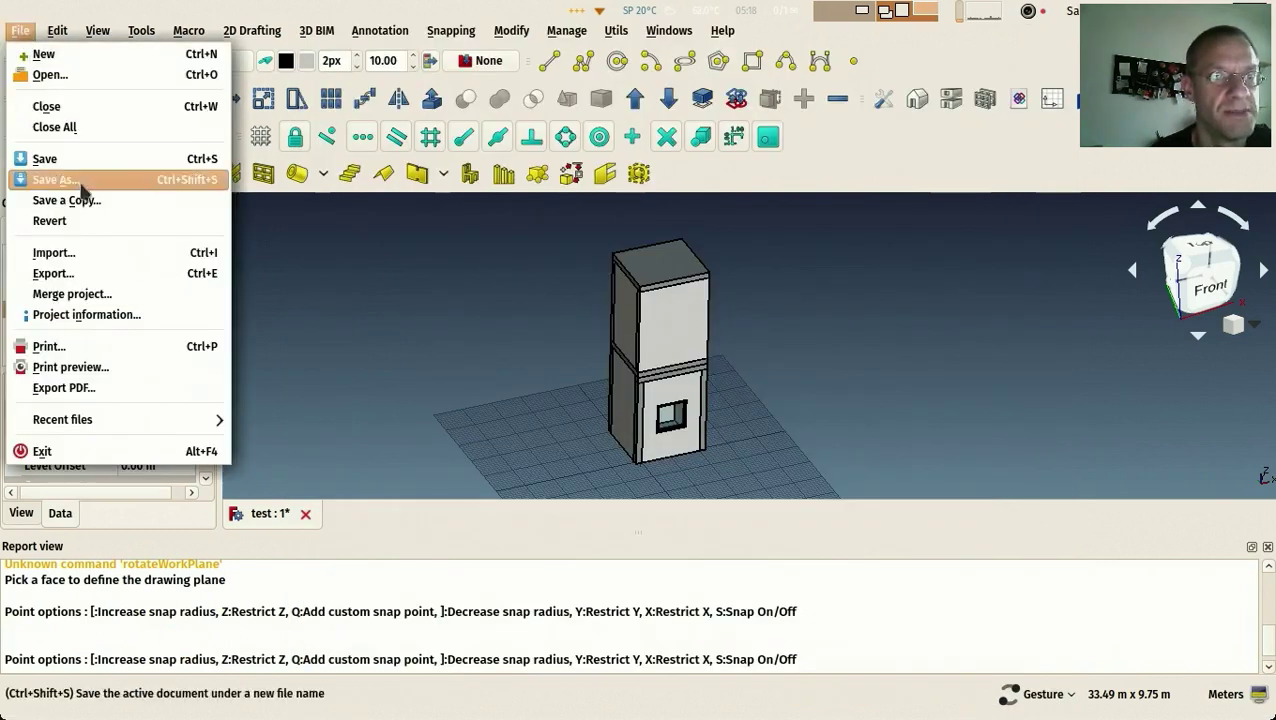
Re-export the tower as Industry Foundation Classes, replacing the existing test.ifc
left_click(78, 273)
left_click(521, 528)
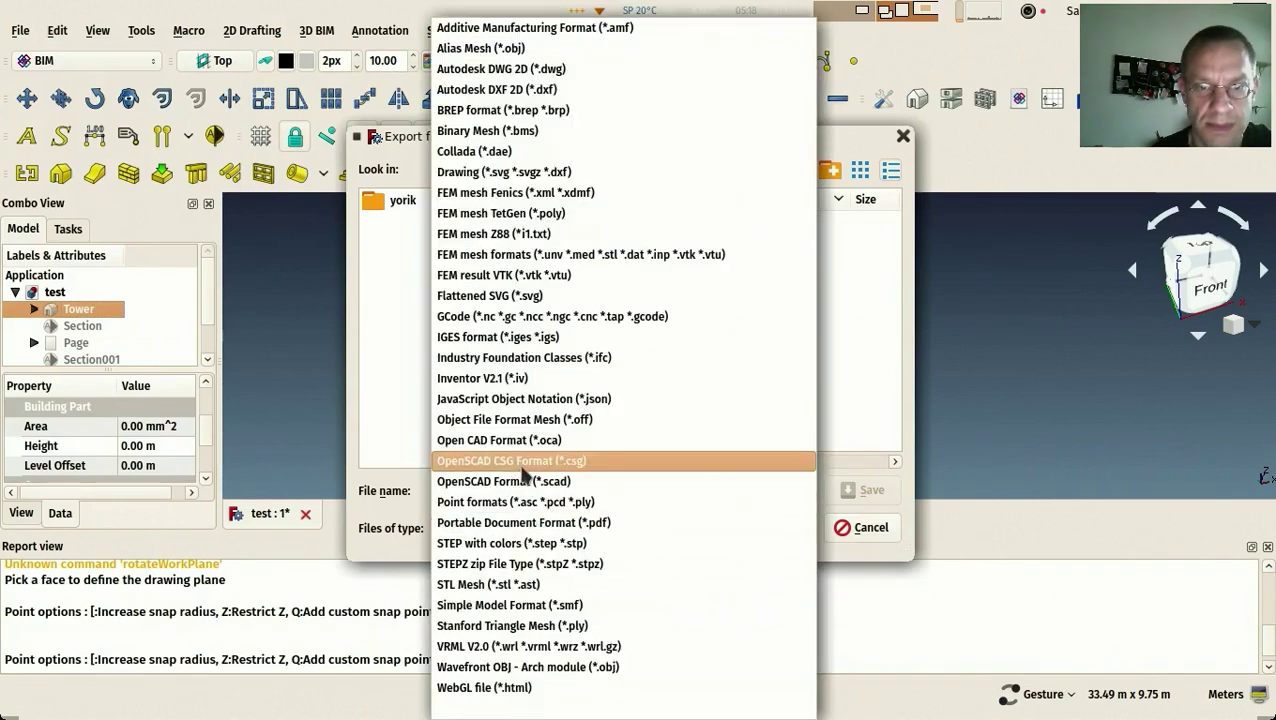
left_click(509, 359)
scroll(588, 423, "down", 1)
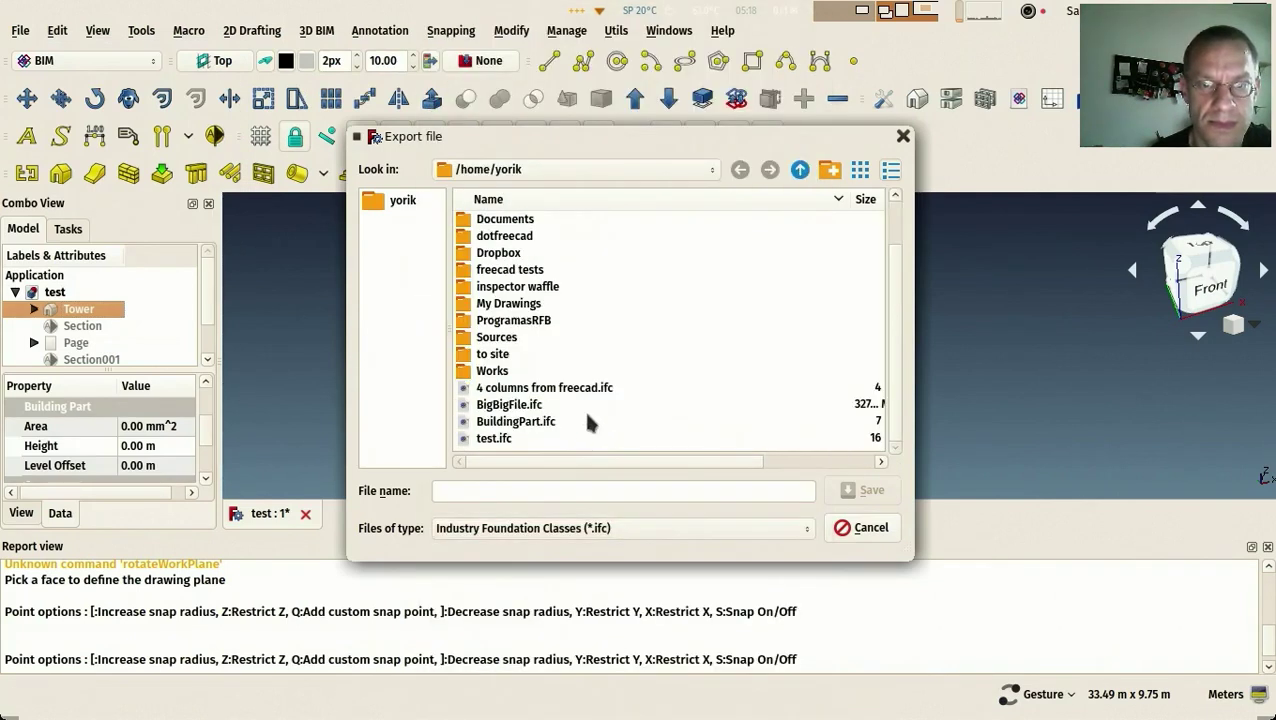
left_click(497, 440)
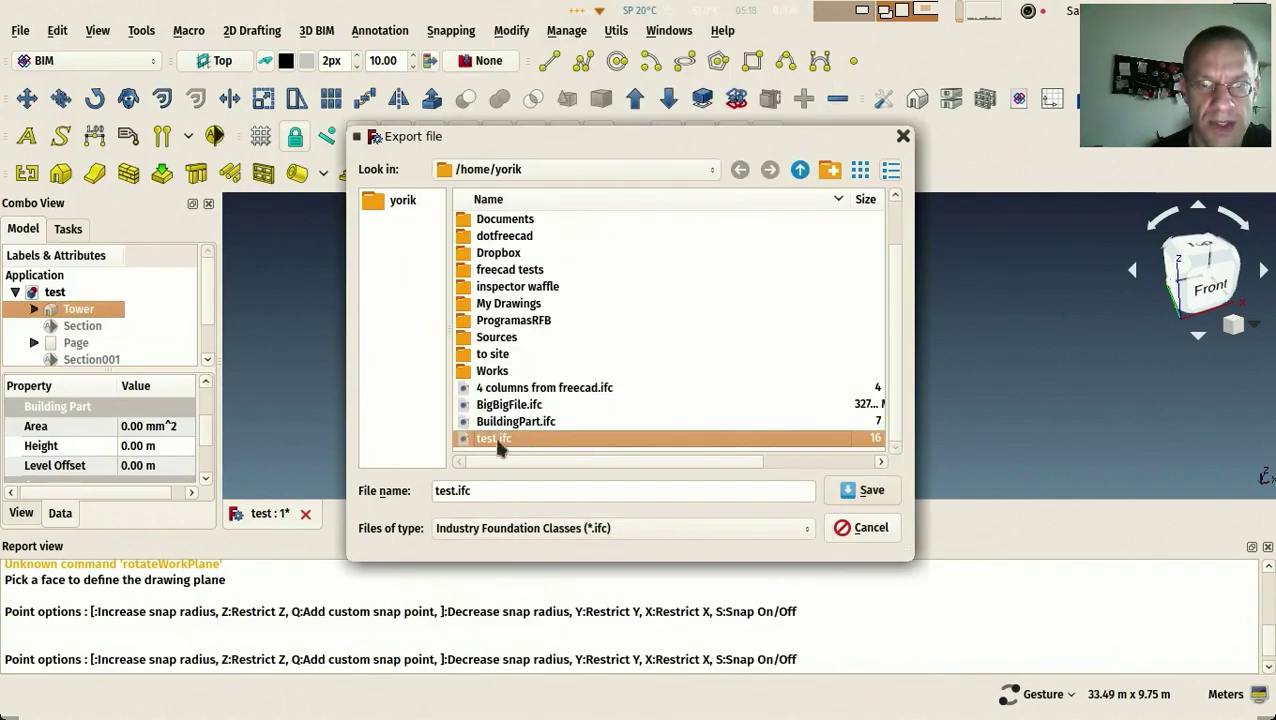
left_click(849, 494)
left_click(691, 381)
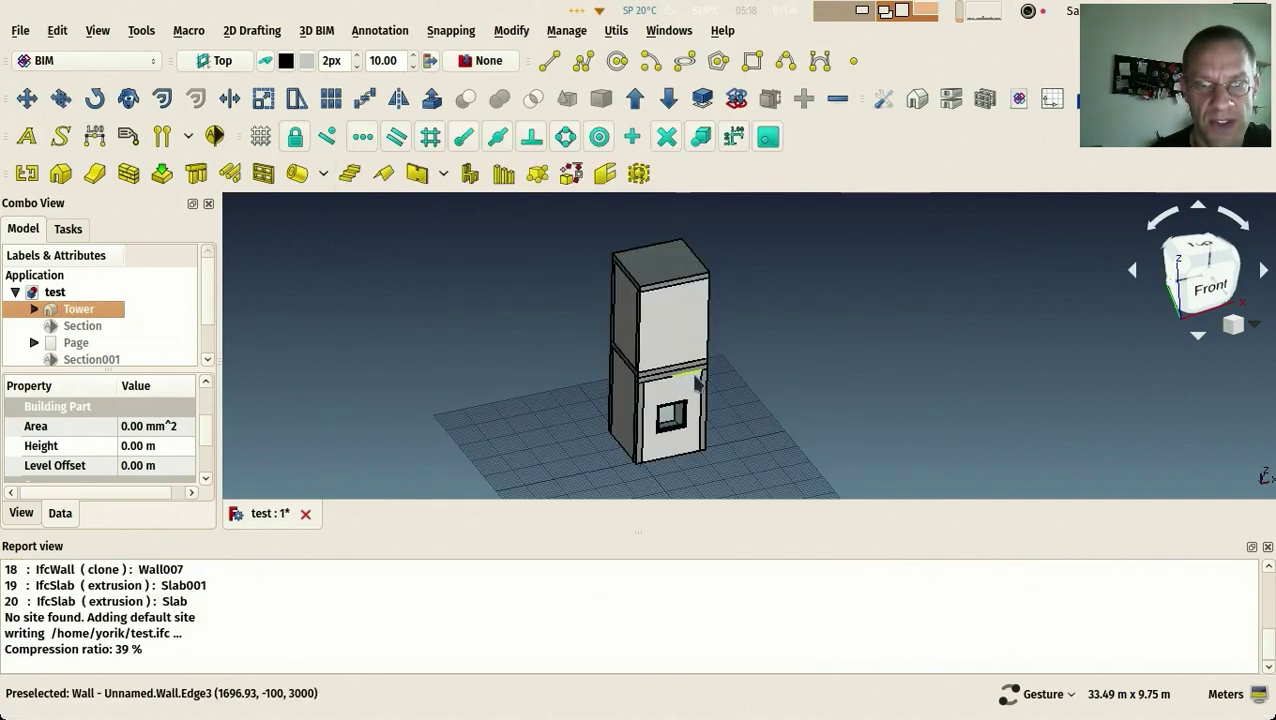
Enlarge the Report view and scroll through the log of 20 IFC entities written to test.ifc
scroll(197, 625, "up", 3)
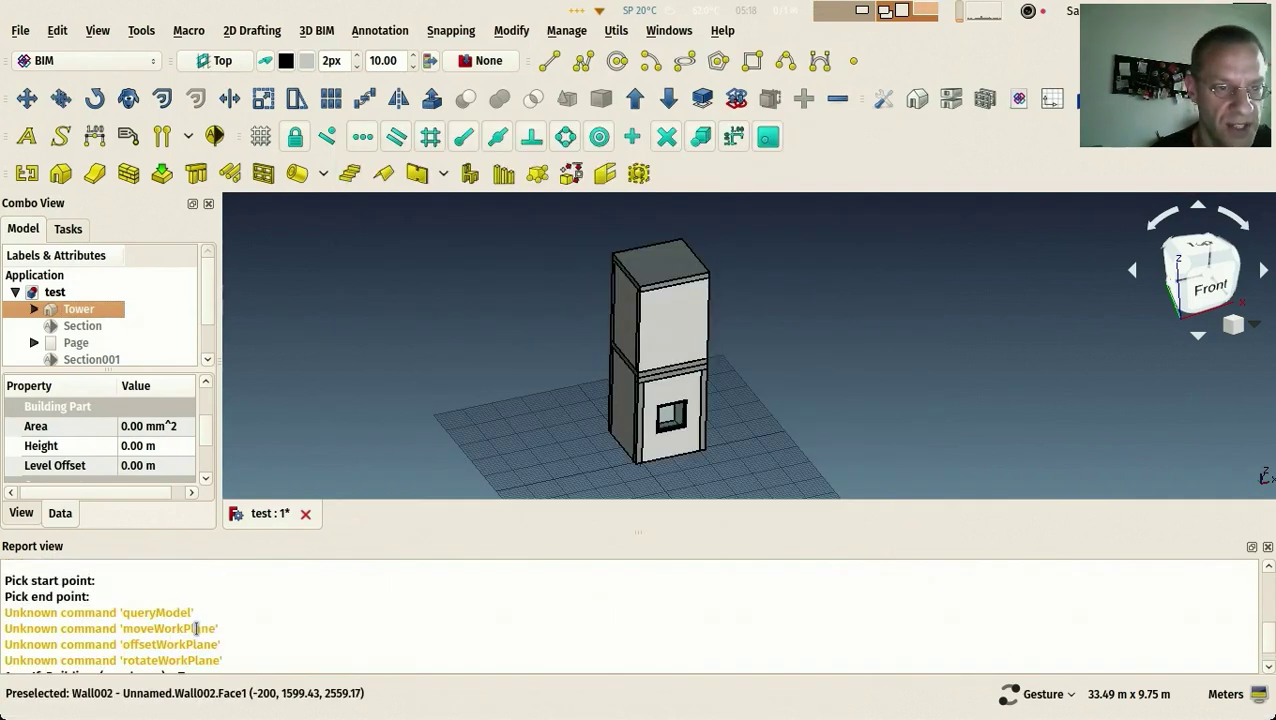
scroll(200, 620, "down", 1)
left_click_drag(282, 534, 272, 380)
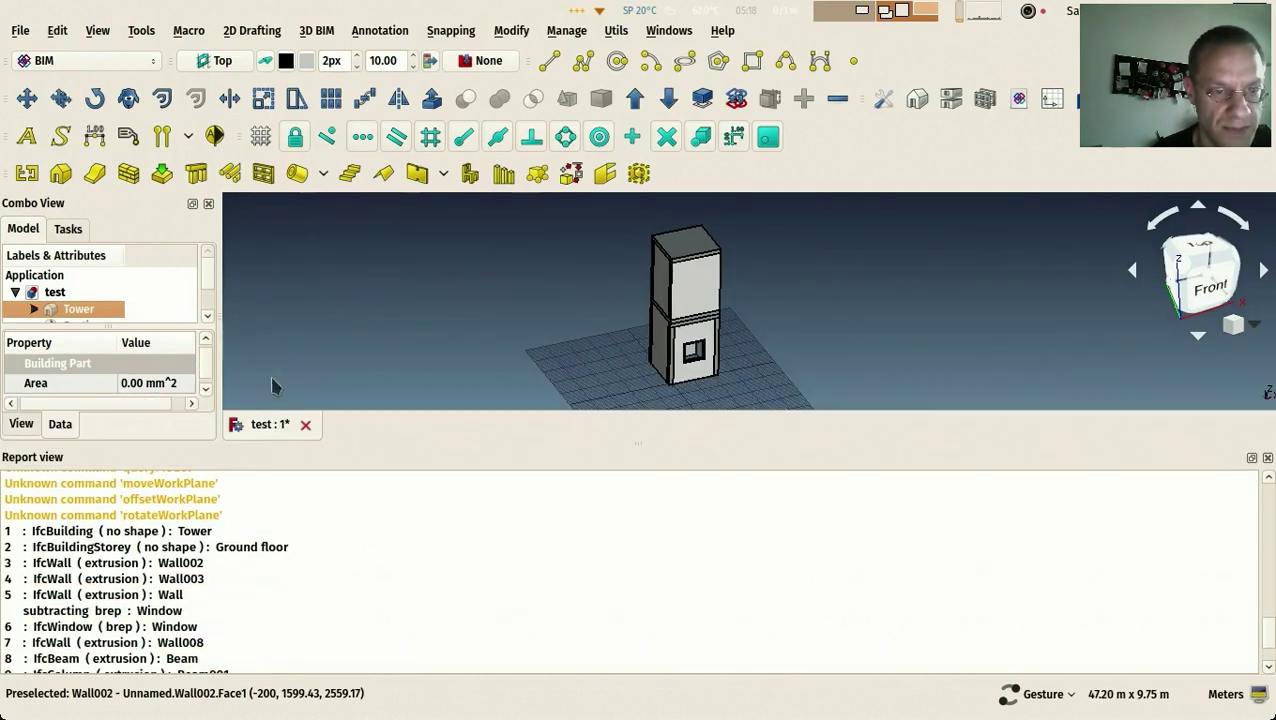
scroll(201, 539, "down", 1)
scroll(201, 539, "down", 2)
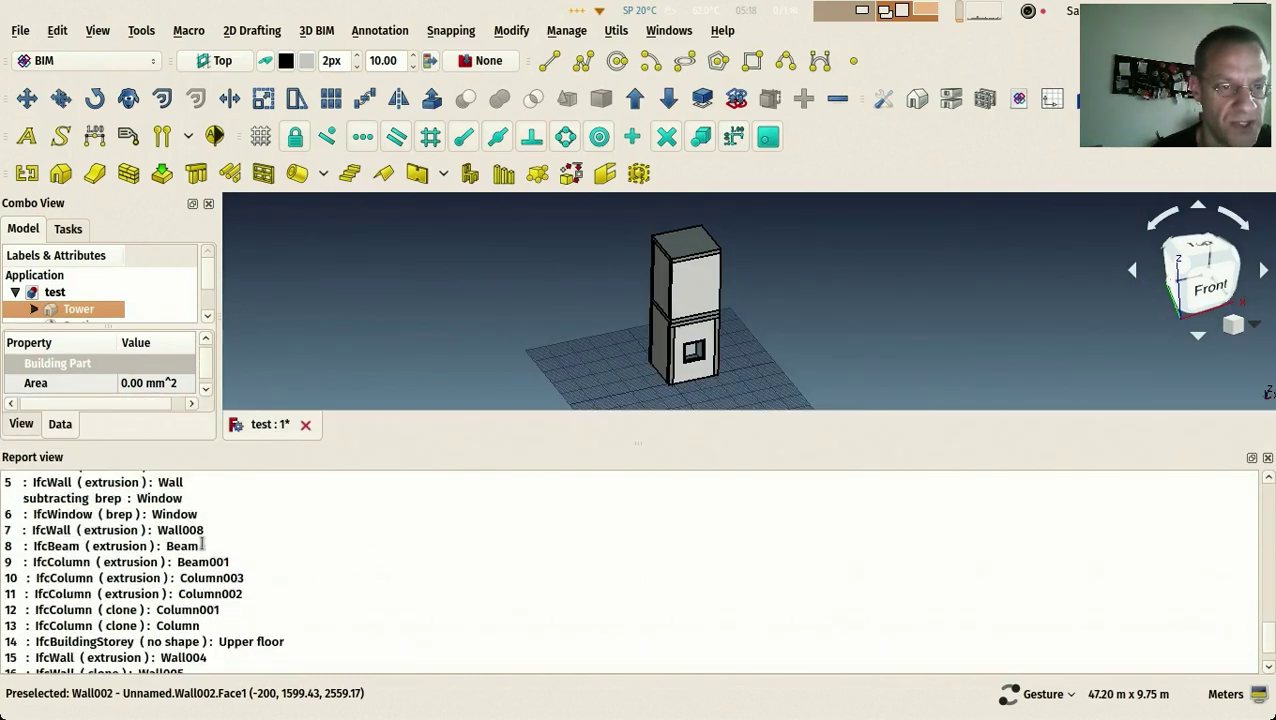
scroll(141, 523, "up", 2)
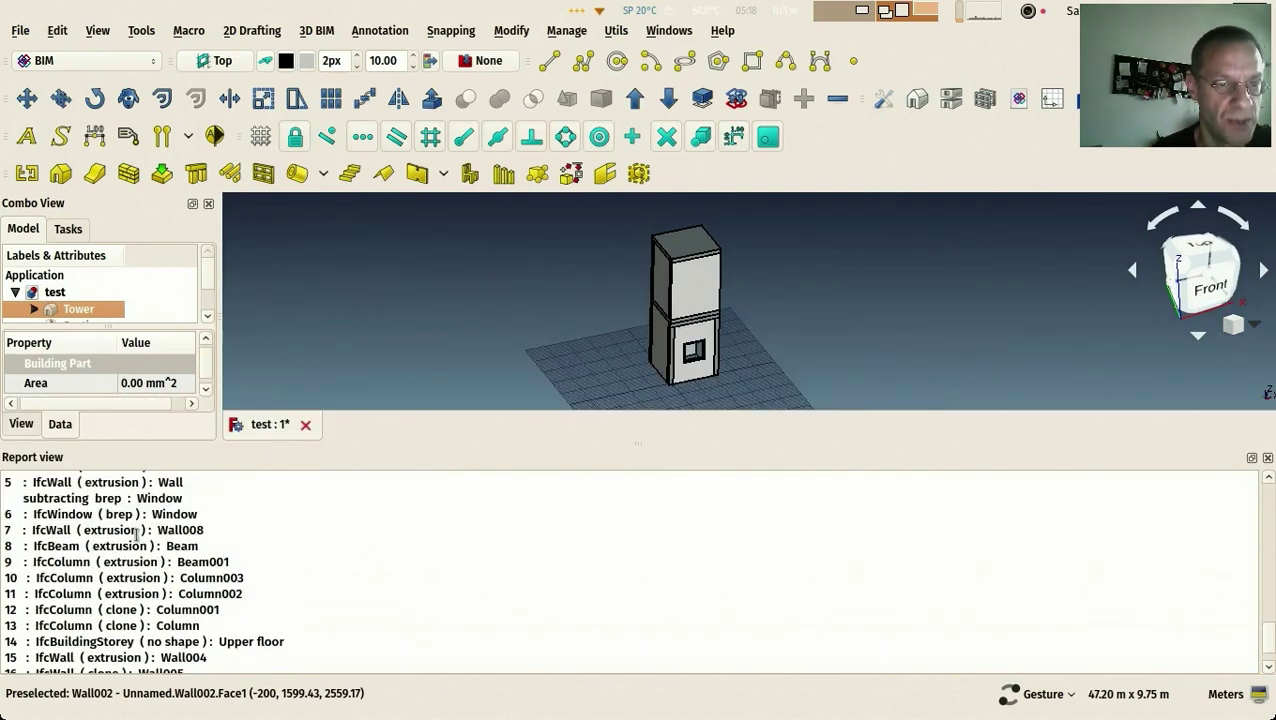
scroll(115, 555, "up", 1)
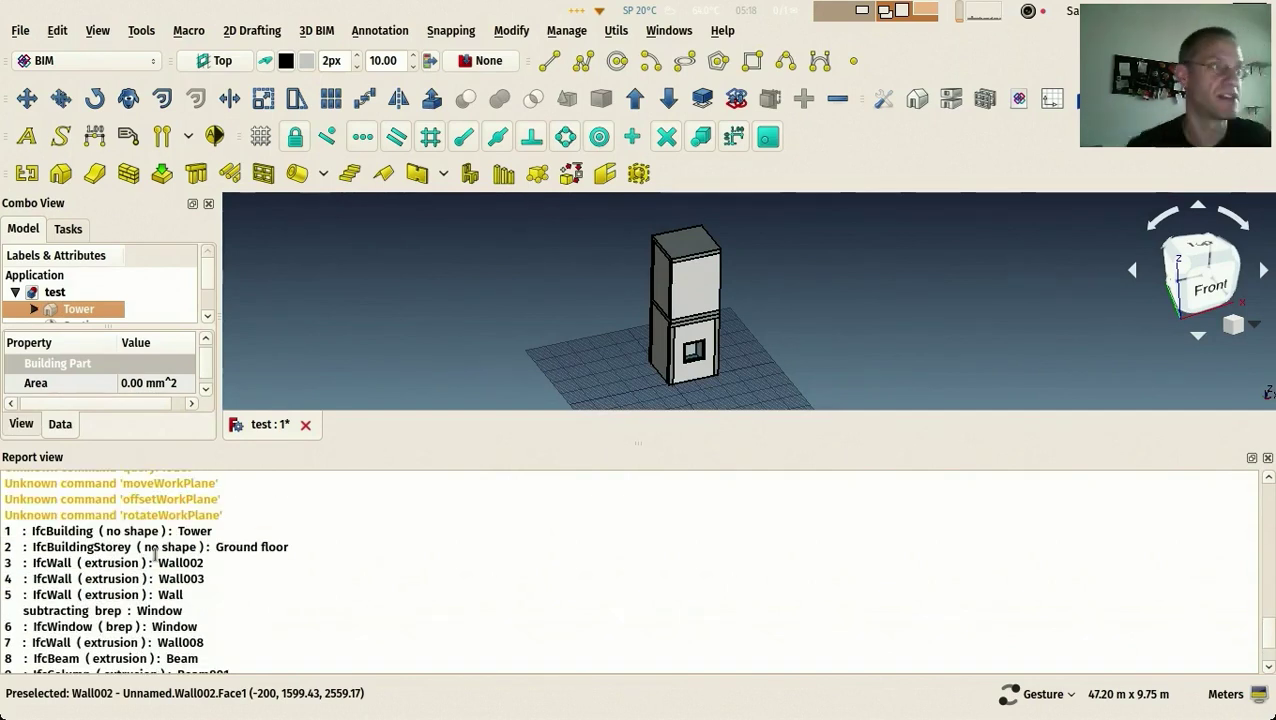
scroll(173, 580, "down", 2)
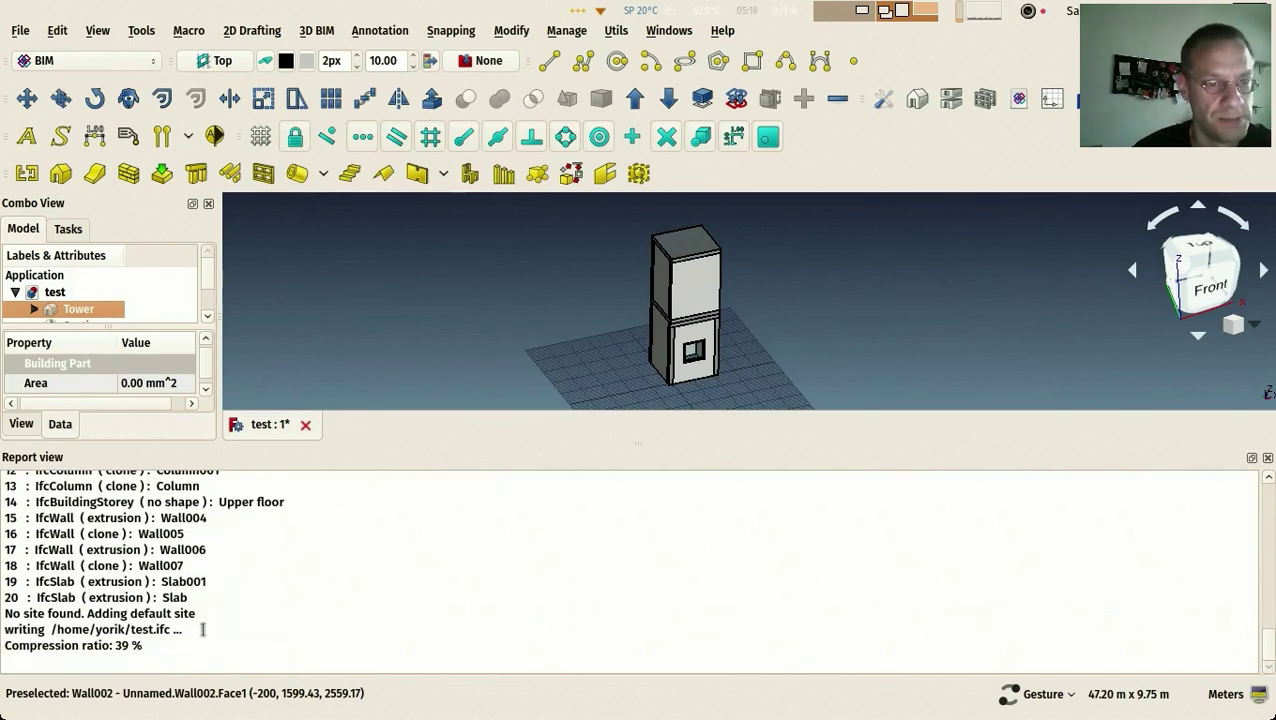
scroll(203, 630, "up", 1)
scroll(205, 632, "up", 2)
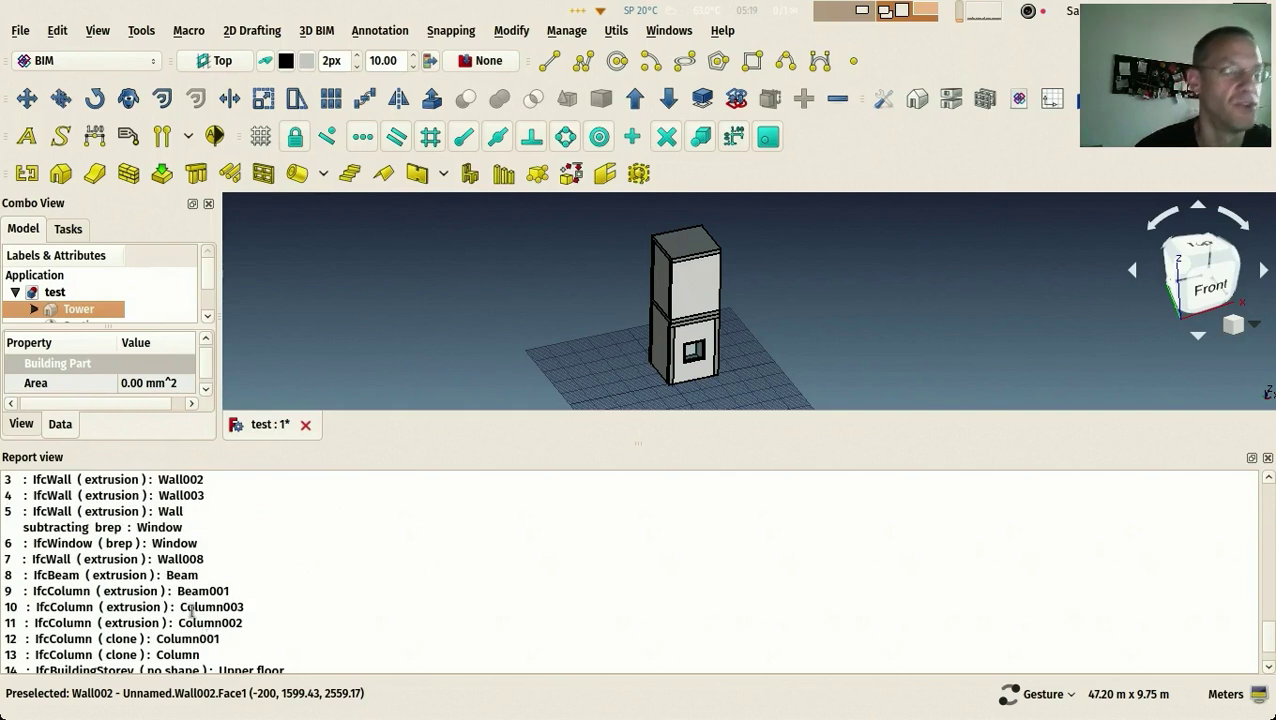
scroll(190, 608, "up", 1)
scroll(151, 511, "down", 2)
scroll(200, 625, "down", 2)
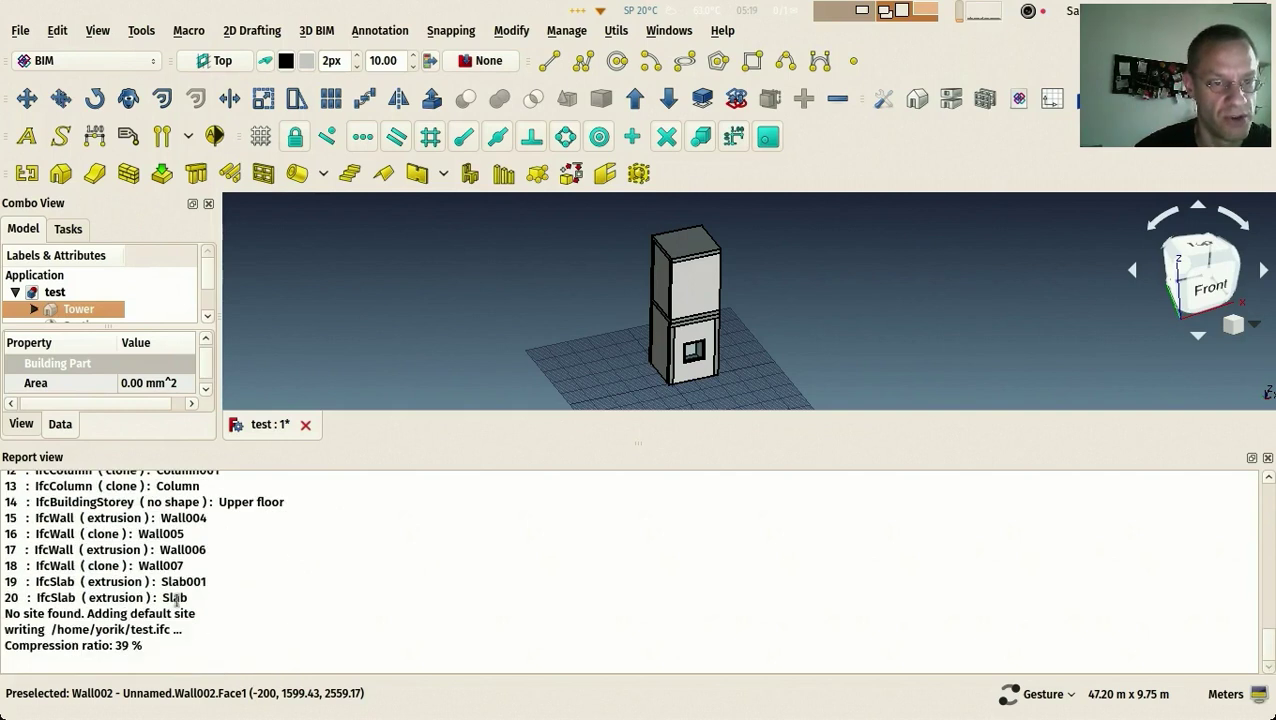
scroll(188, 605, "up", 3)
scroll(170, 575, "up", 2)
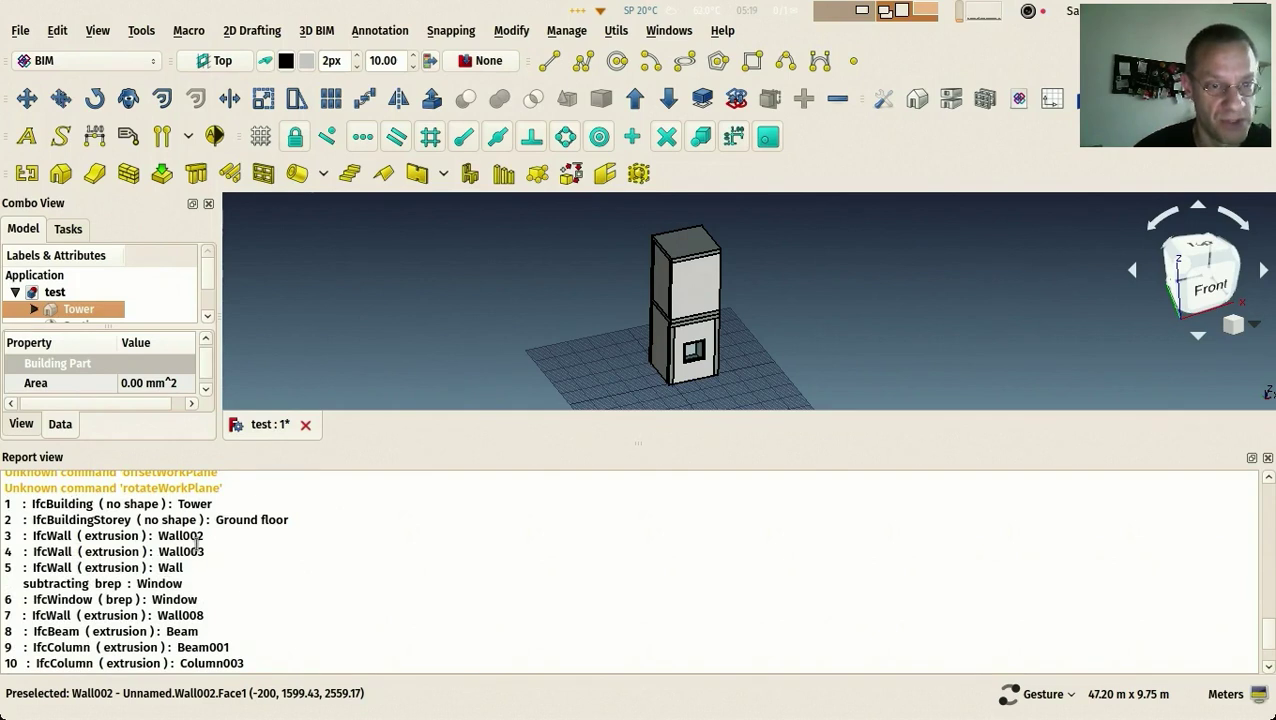
scroll(264, 569, "down", 2)
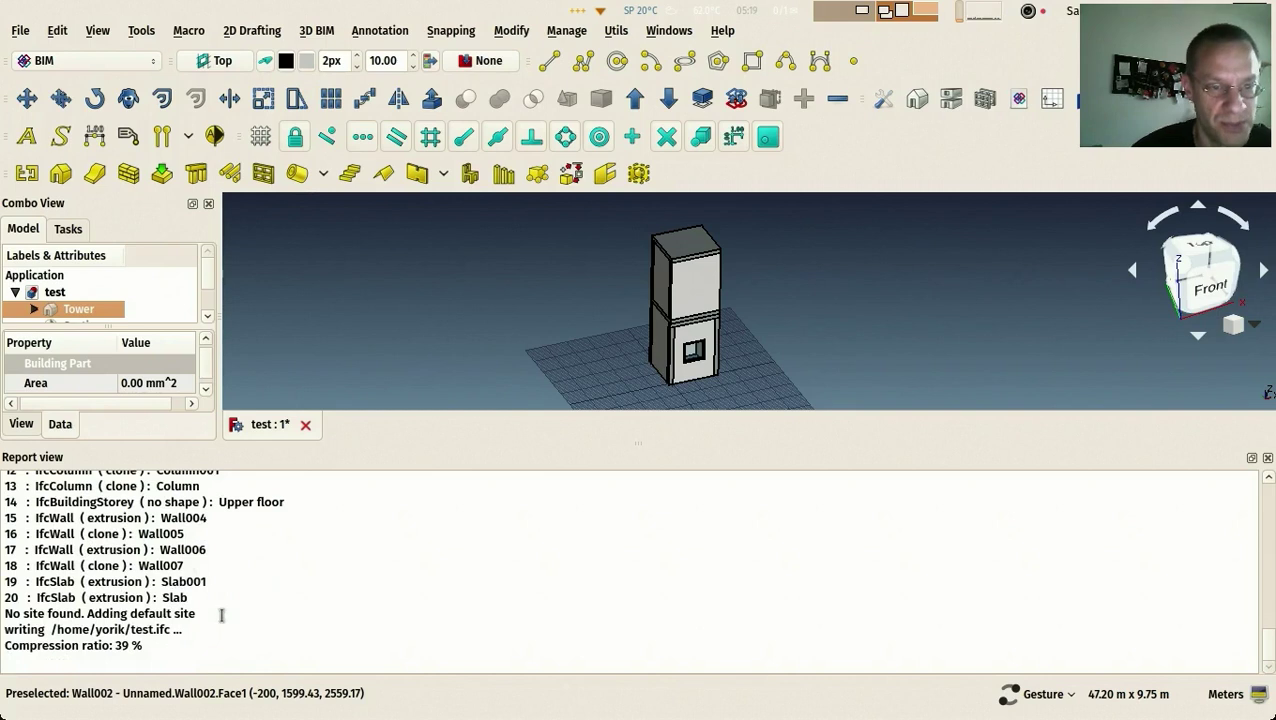
scroll(205, 612, "up", 5)
scroll(188, 622, "down", 6)
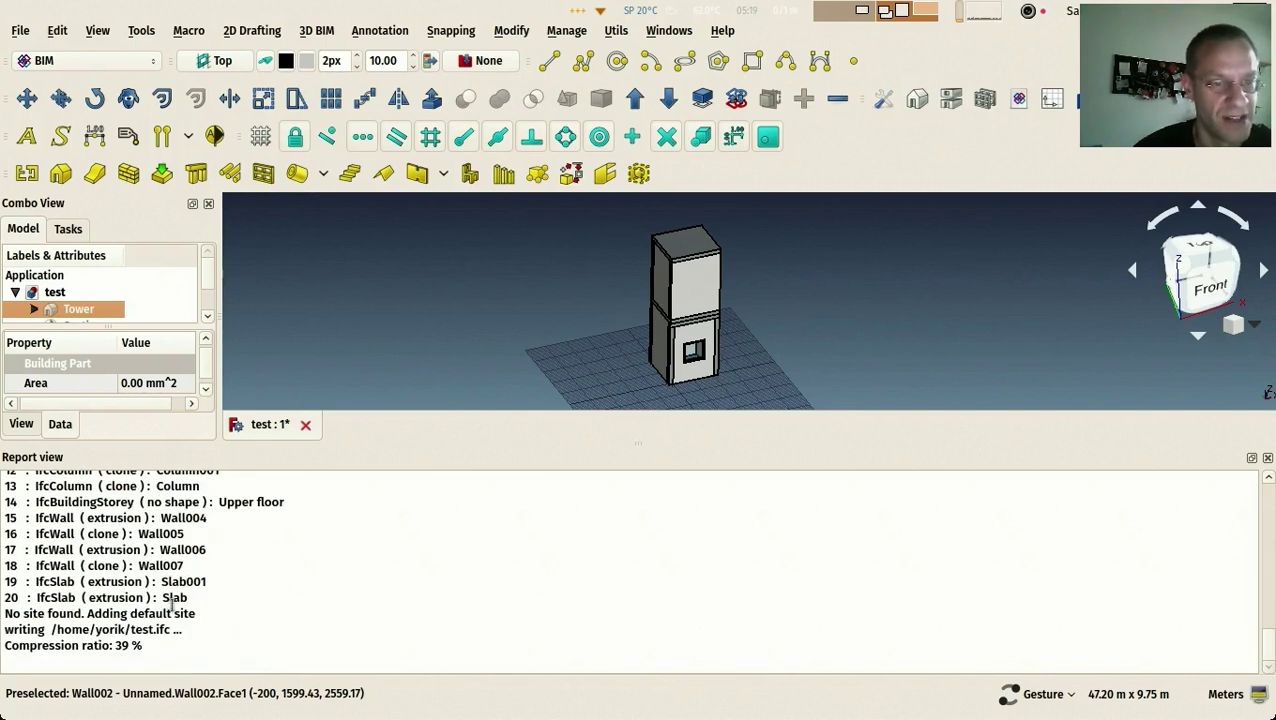
Open test.ifc in IFC++ Viewer and expand Unnamed > Default Site > Tower to Ground and Upper floors
left_click_drag(404, 444, 404, 570)
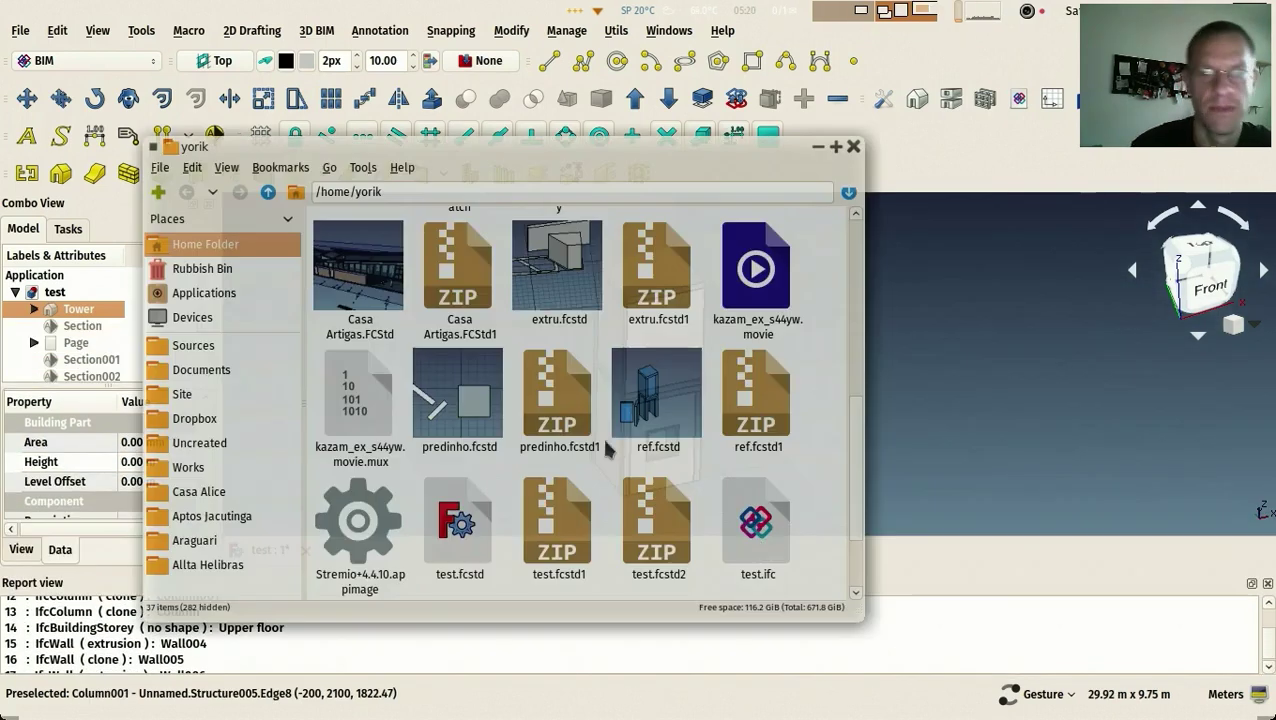
double_click(752, 533)
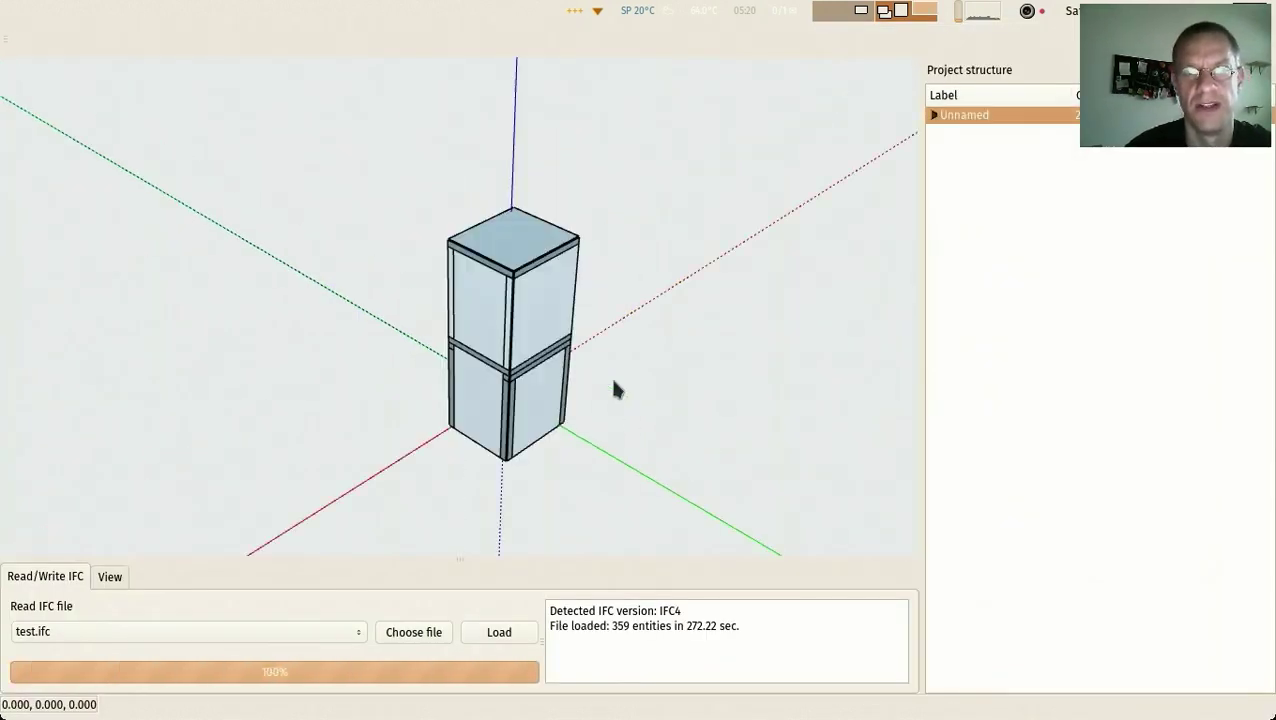
left_click(933, 116)
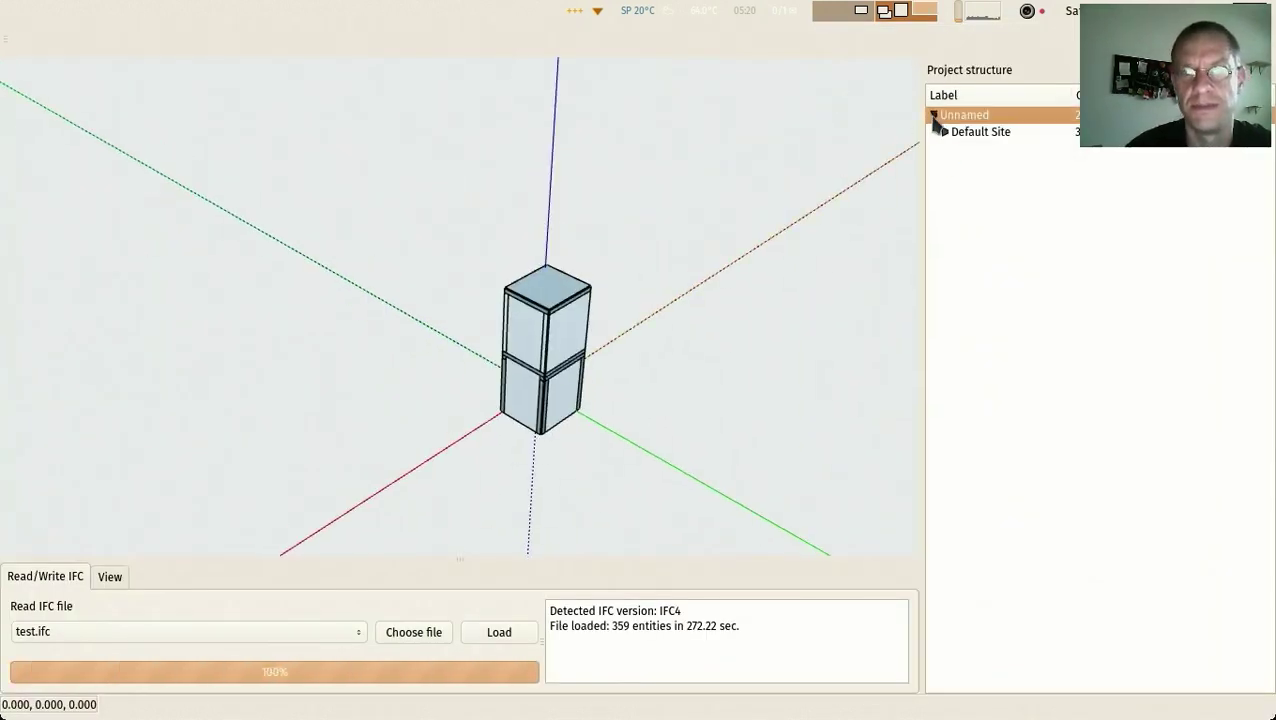
scroll(472, 338, "up", 3)
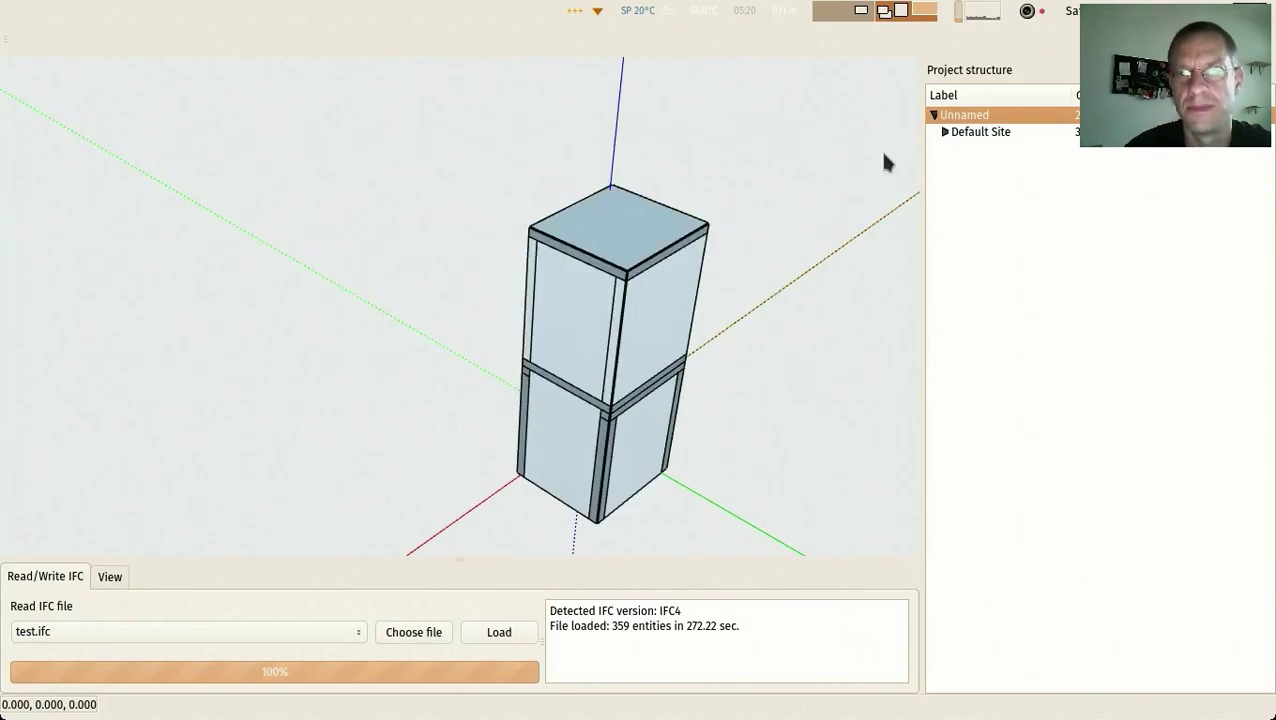
left_click(944, 132)
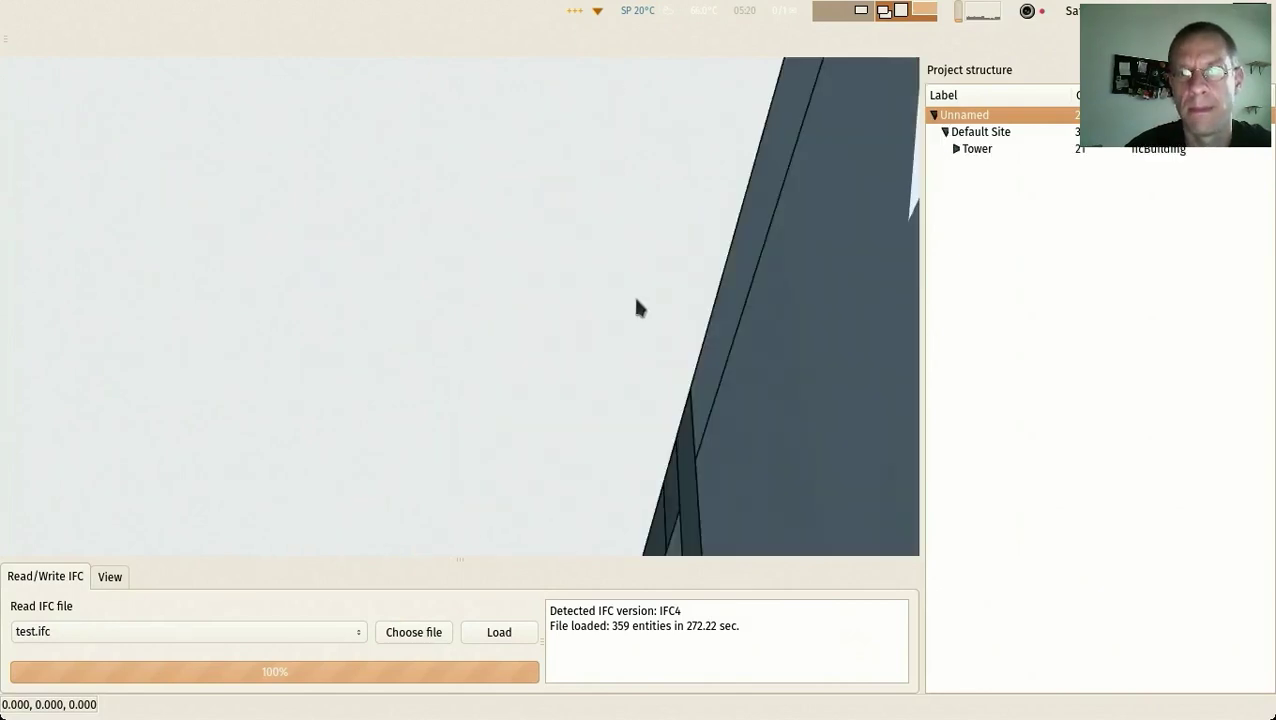
left_click(966, 154)
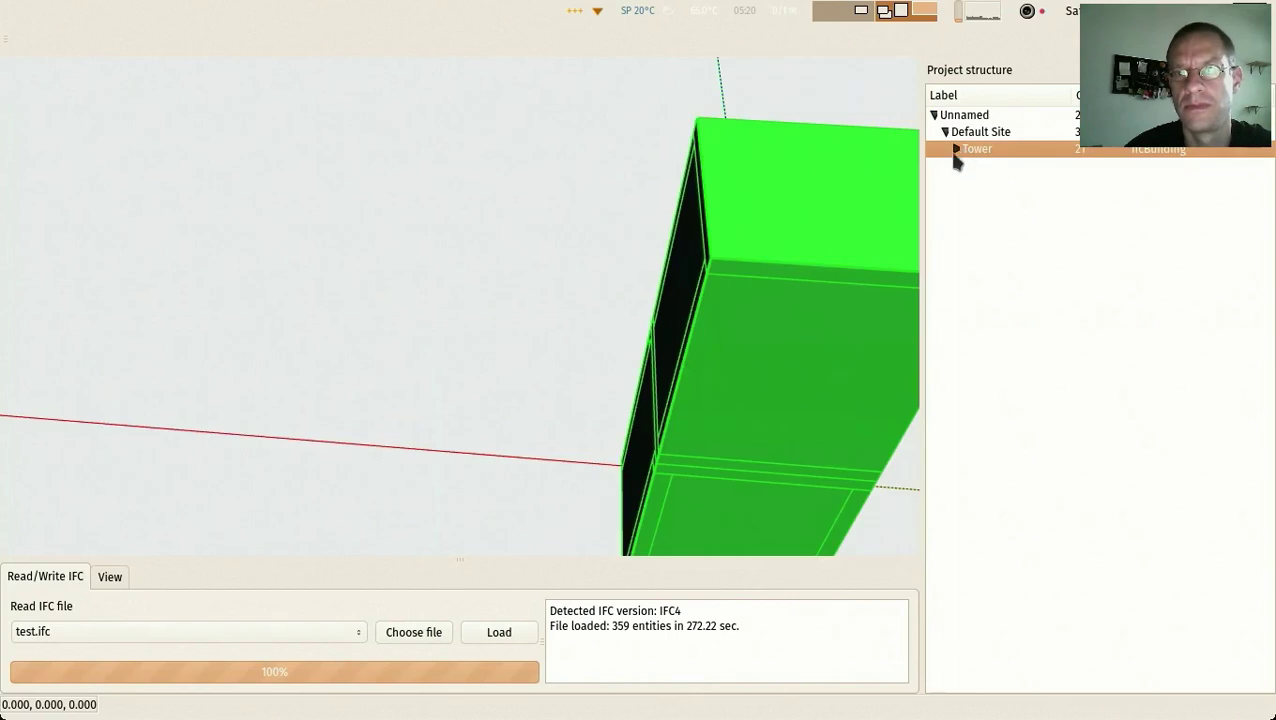
left_click(955, 149)
left_click(967, 166)
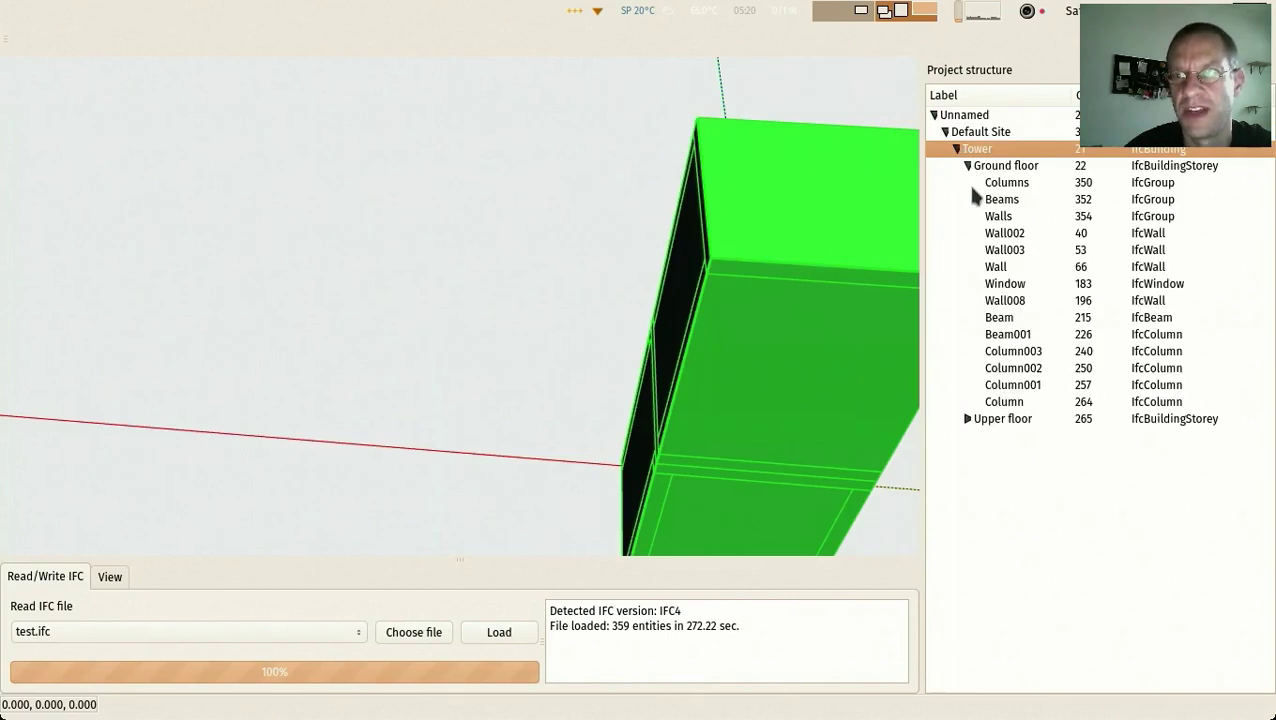
left_click(968, 419)
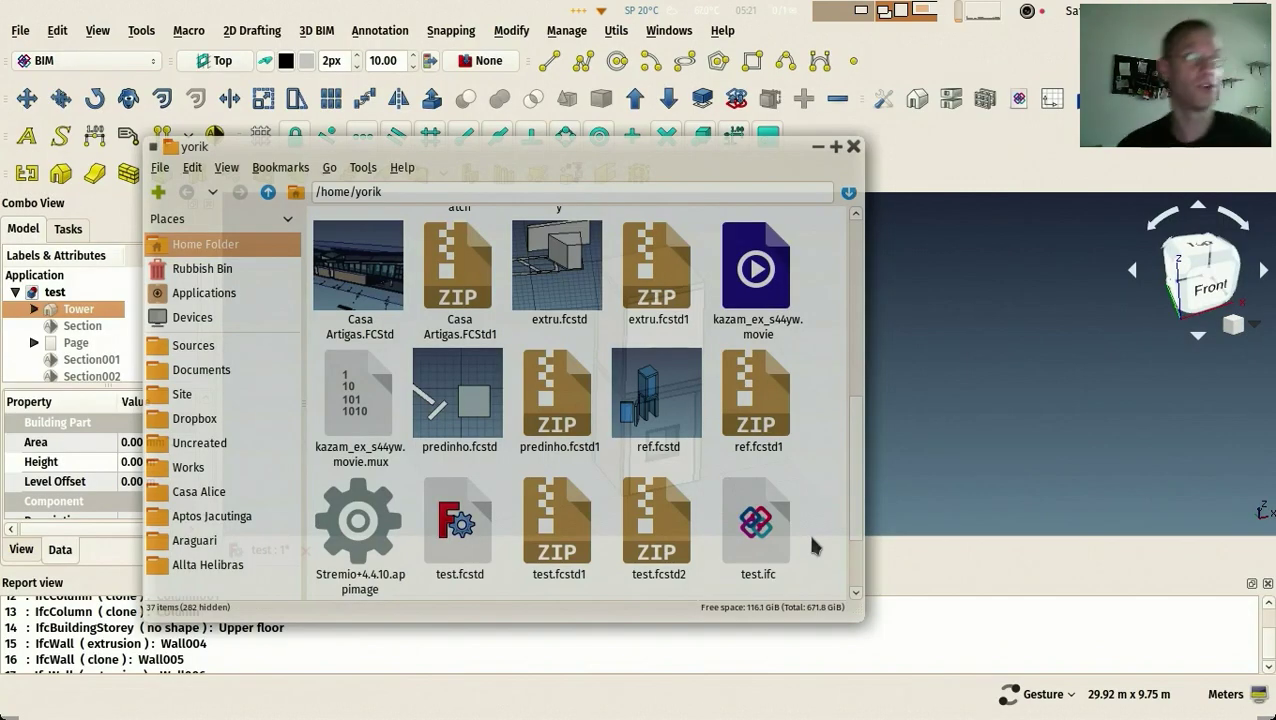
Close the file manager, reframe the tower in the 3D view, and hide the Report view
left_click(880, 520)
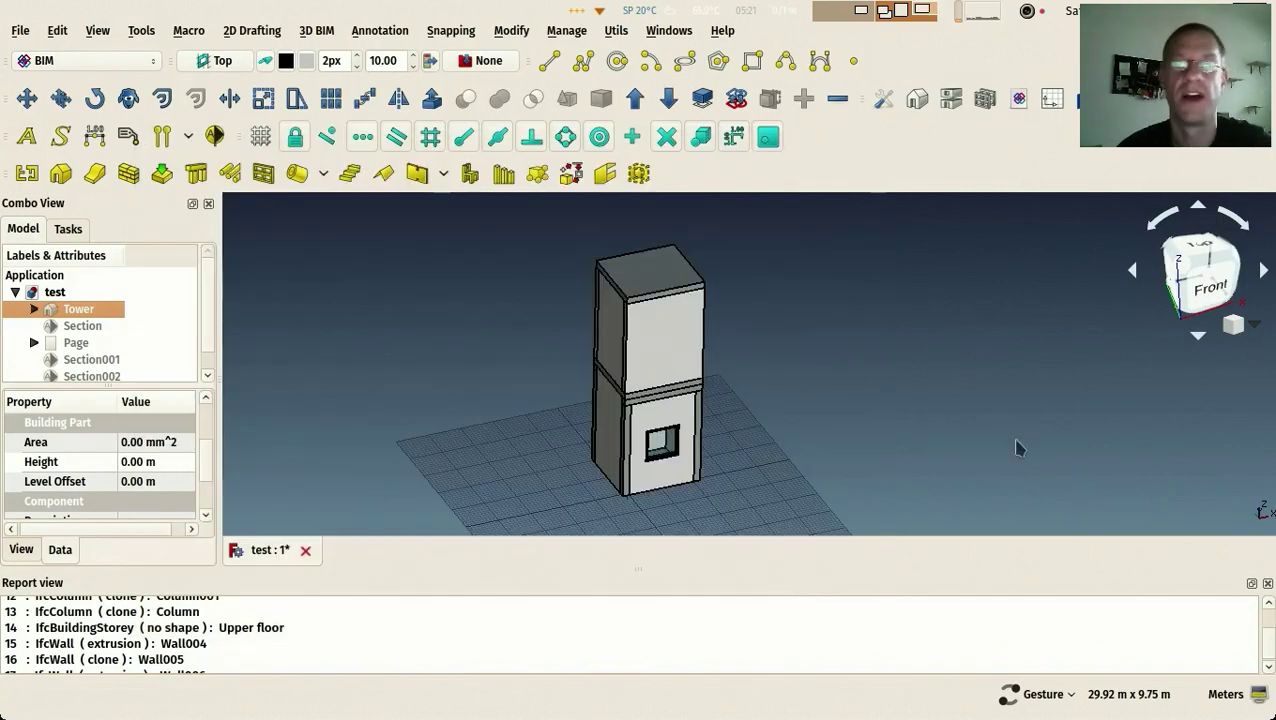
scroll(660, 392, "up", 6)
scroll(635, 395, "down", 4)
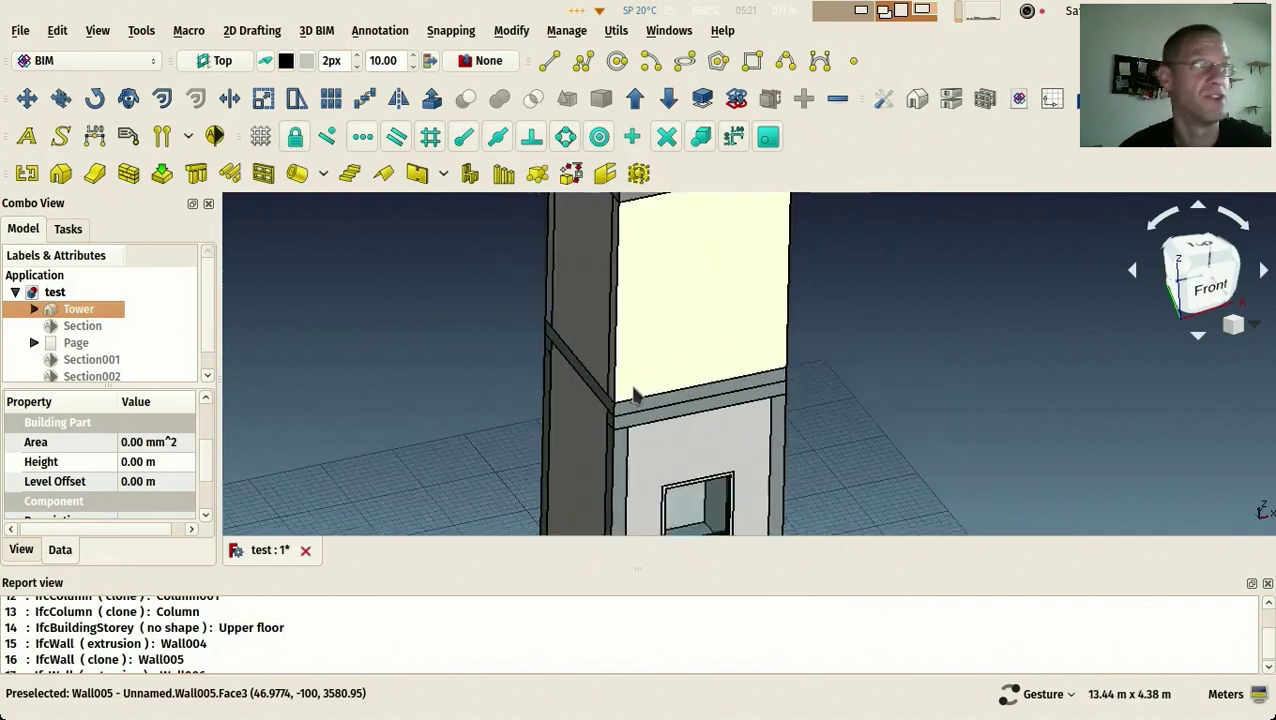
right_click_drag(445, 365, 464, 345)
scroll(565, 365, "up", 2)
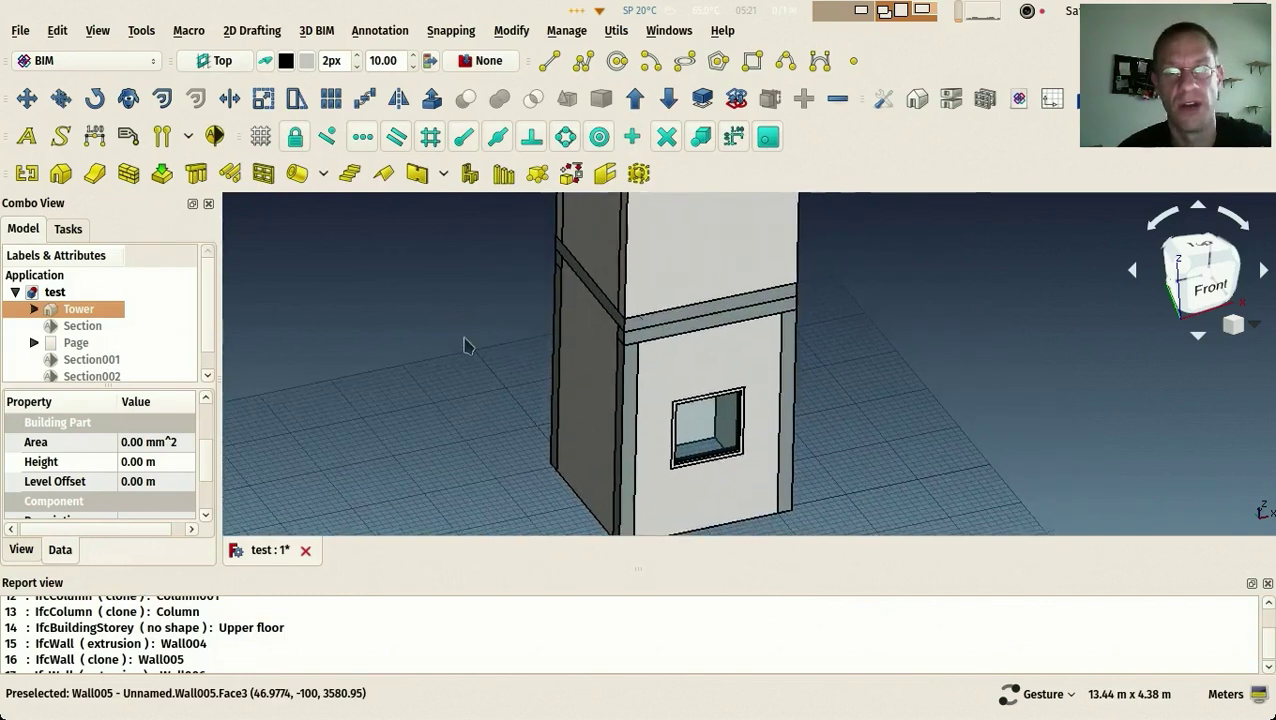
scroll(550, 373, "up", 2)
right_click_drag(550, 373, 437, 353)
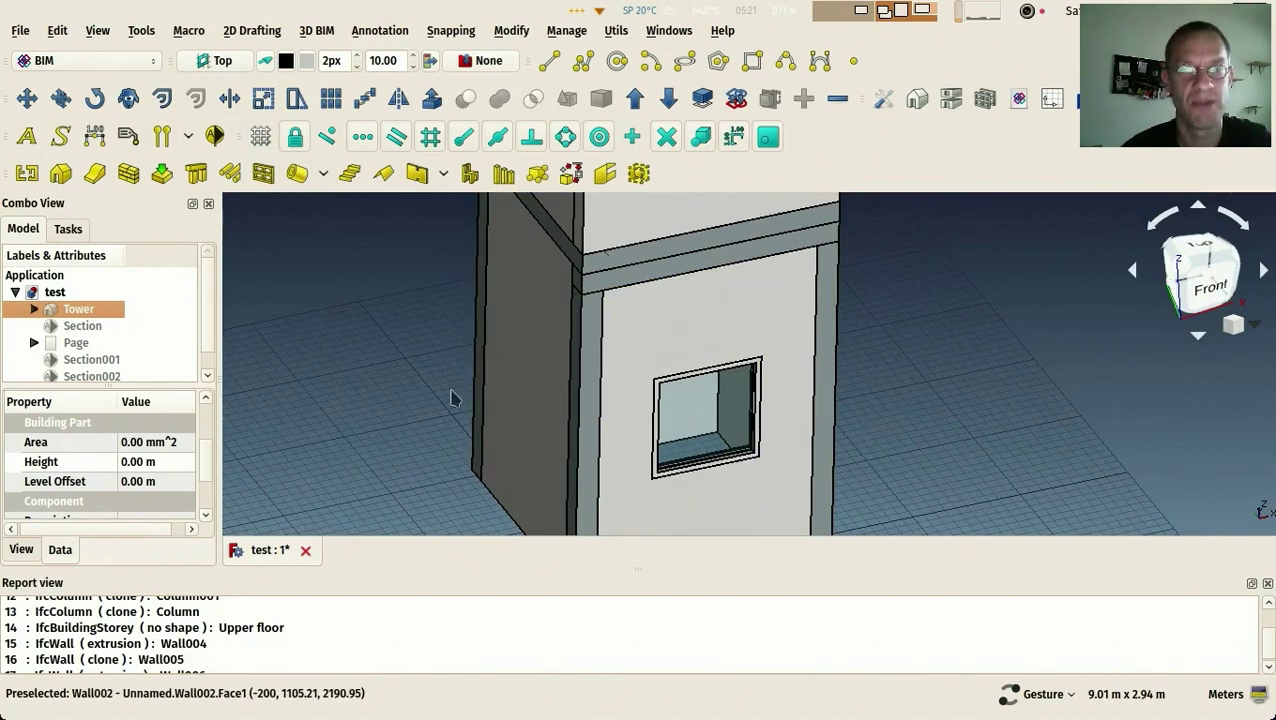
scroll(445, 362, "down", 2)
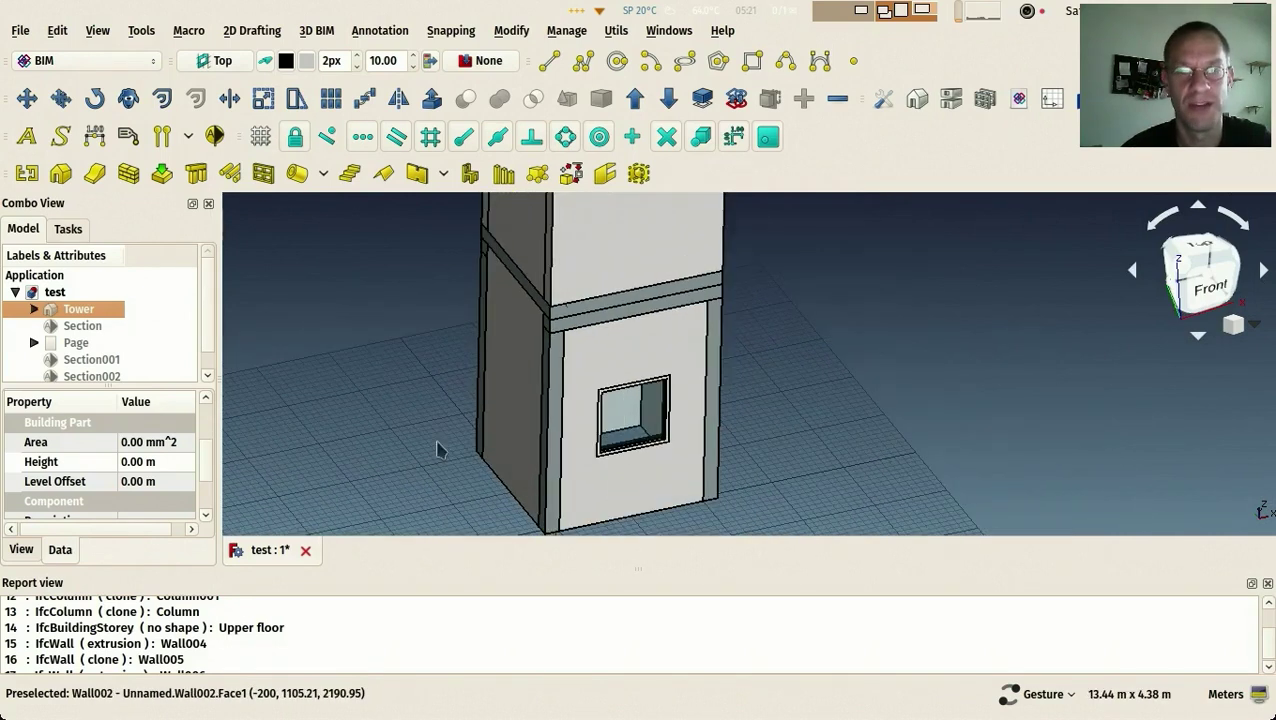
left_click(1267, 583)
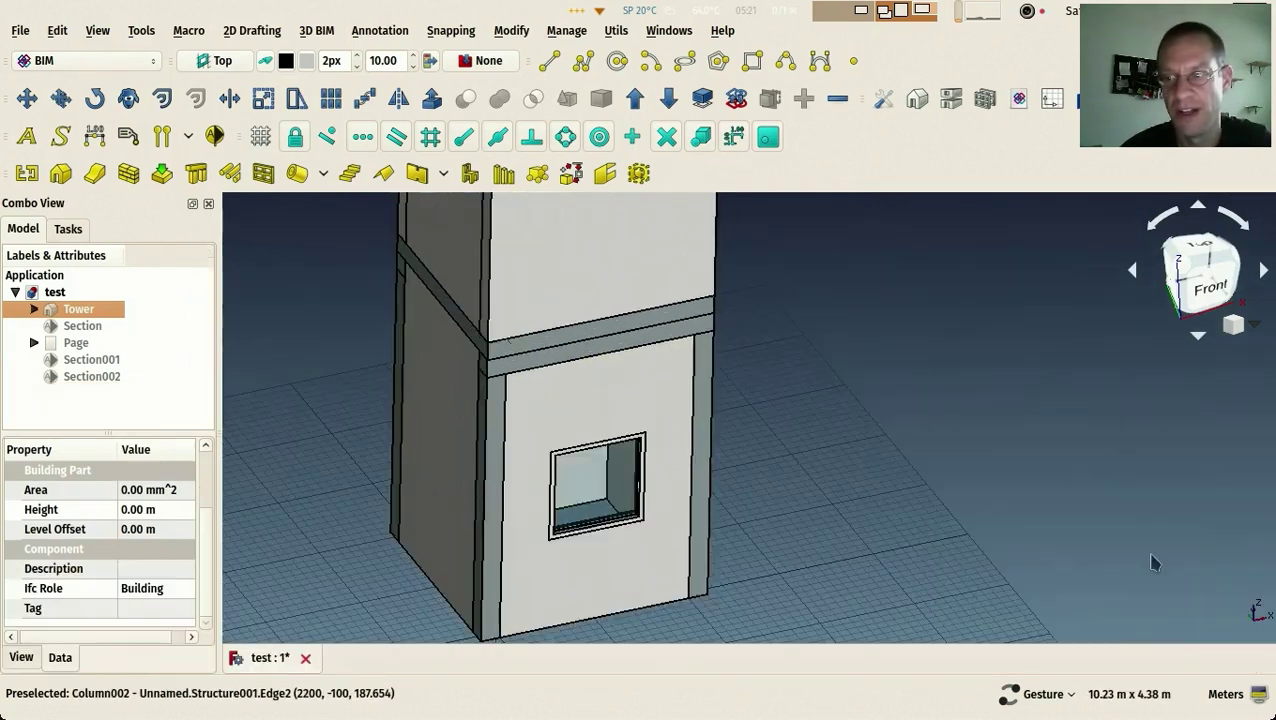
scroll(446, 436, "up", 2)
scroll(446, 436, "down", 2)
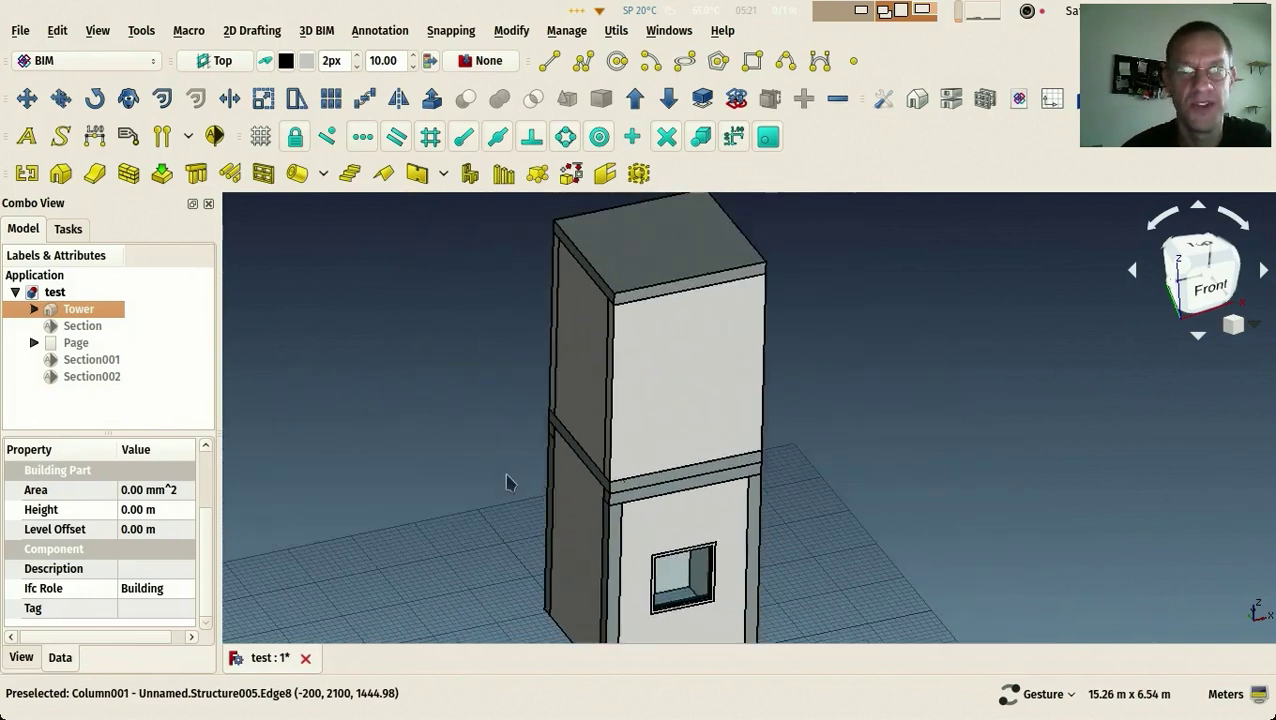